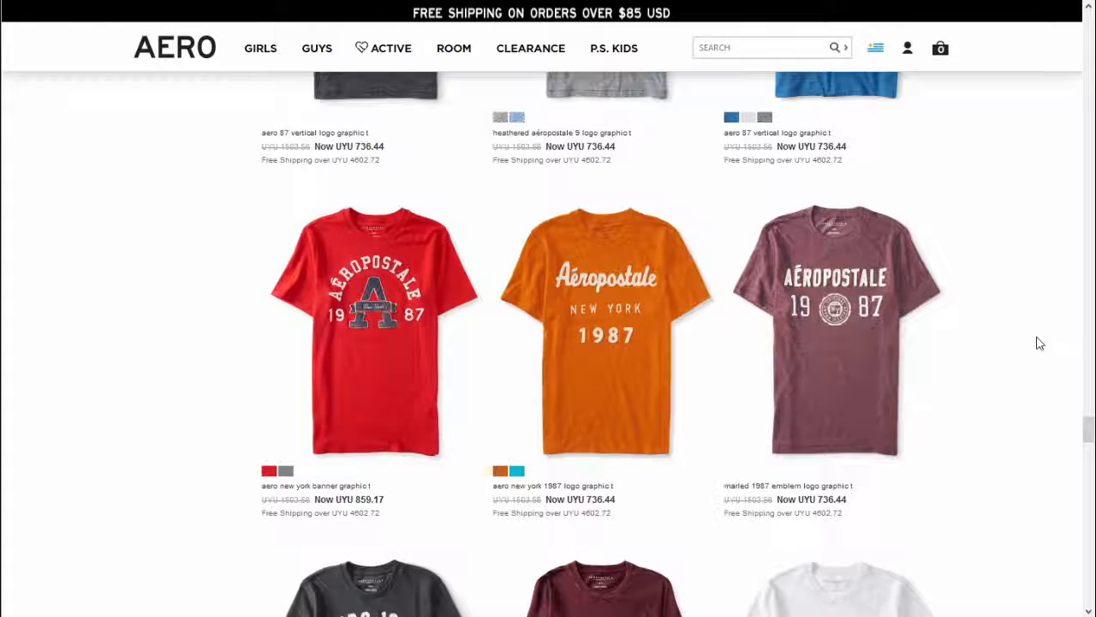
Browse the Aéropostale guys' logo graphic T-shirts for design reference
{"action": "scroll", "coordinate": [1039, 343], "scroll_direction": "down", "scroll_amount": 3}
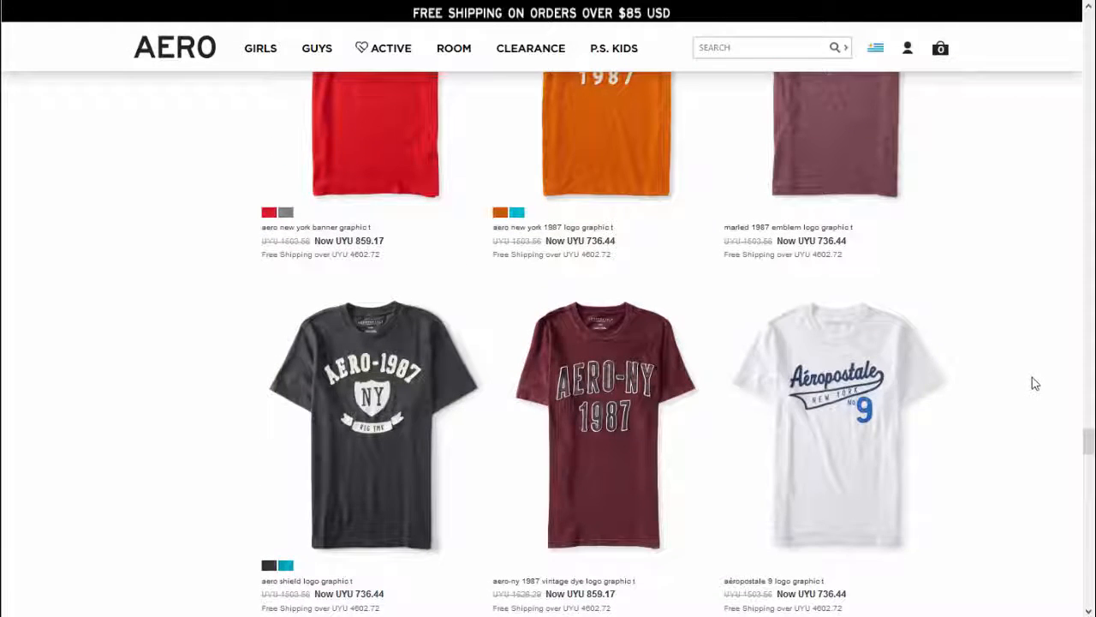
{"action": "scroll", "coordinate": [1032, 377], "scroll_direction": "up", "scroll_amount": 4}
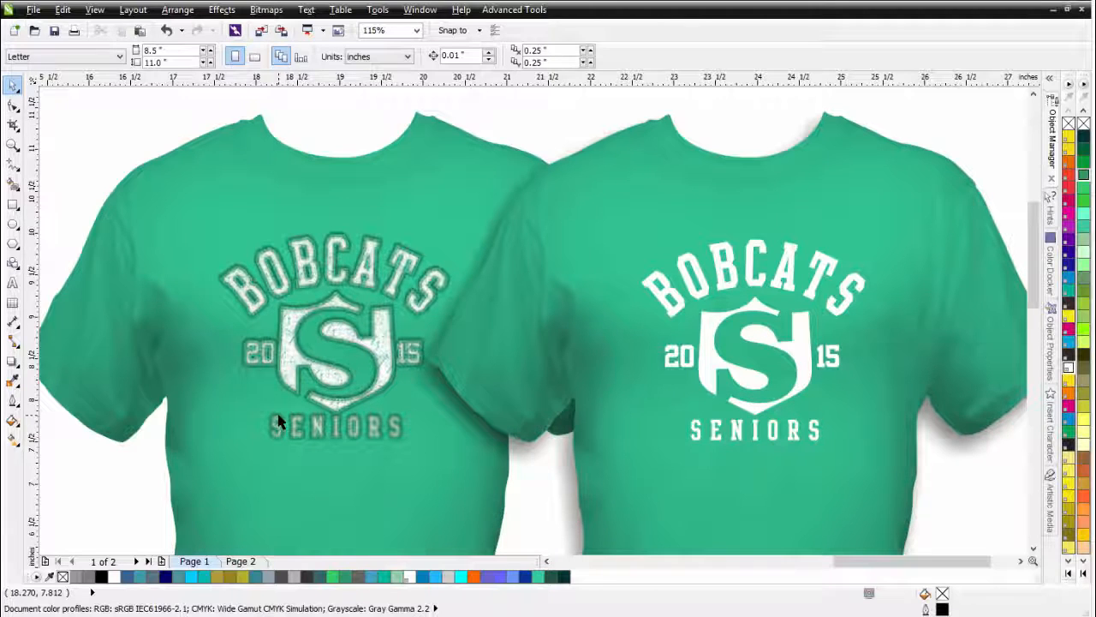
Switch to CorelDRAW and examine the solid white BOBCATS SENIORS design on the green shirt mockup
{"action": "left_click", "coordinate": [803, 366]}
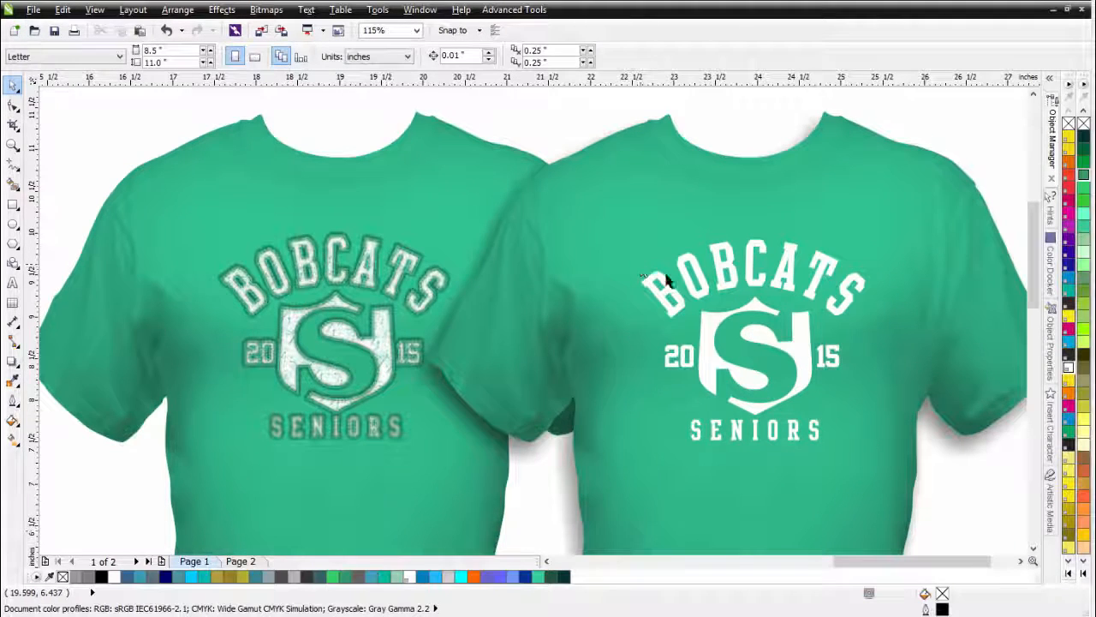
{"action": "left_click", "coordinate": [666, 279]}
{"action": "scroll", "coordinate": [577, 310], "scroll_direction": "down", "scroll_amount": 5}
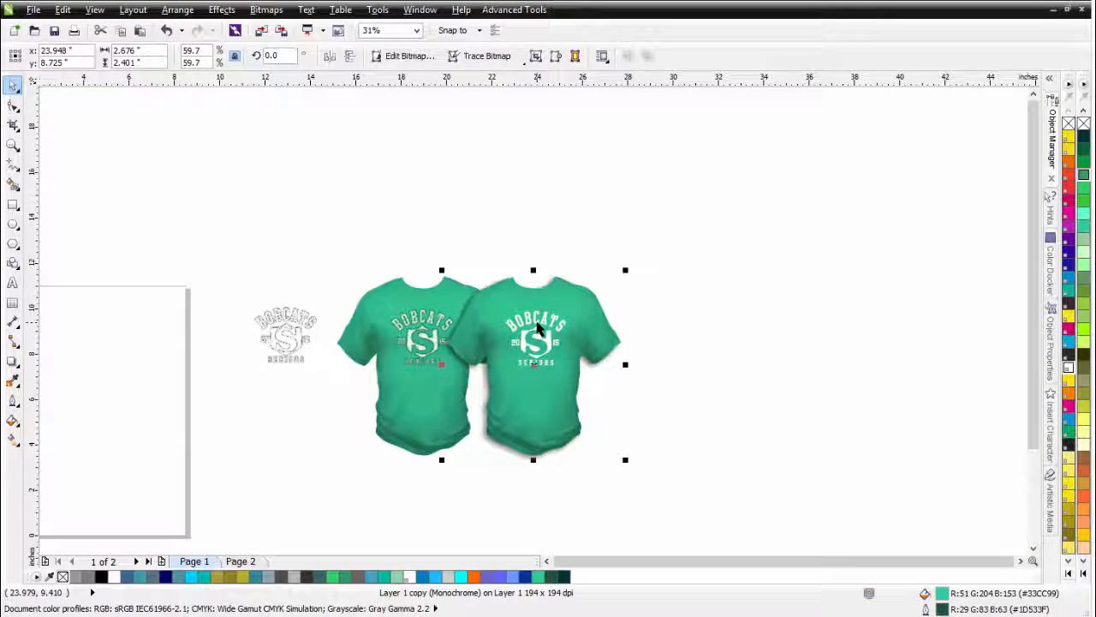
{"action": "scroll", "coordinate": [537, 328], "scroll_direction": "up", "scroll_amount": 5}
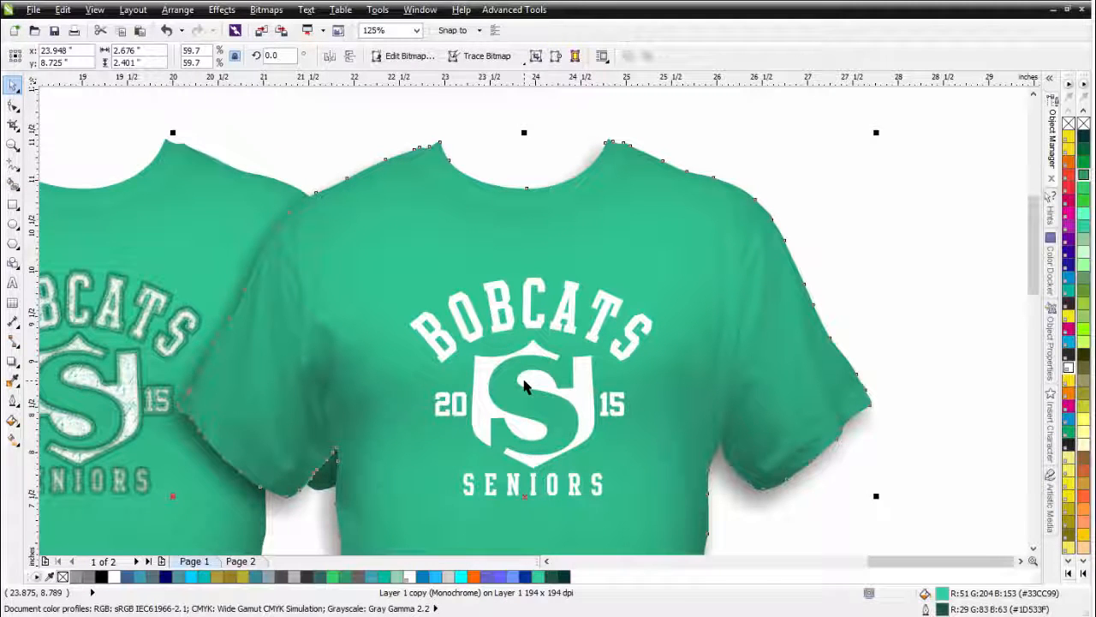
{"action": "scroll", "coordinate": [559, 348], "scroll_direction": "down", "scroll_amount": 1}
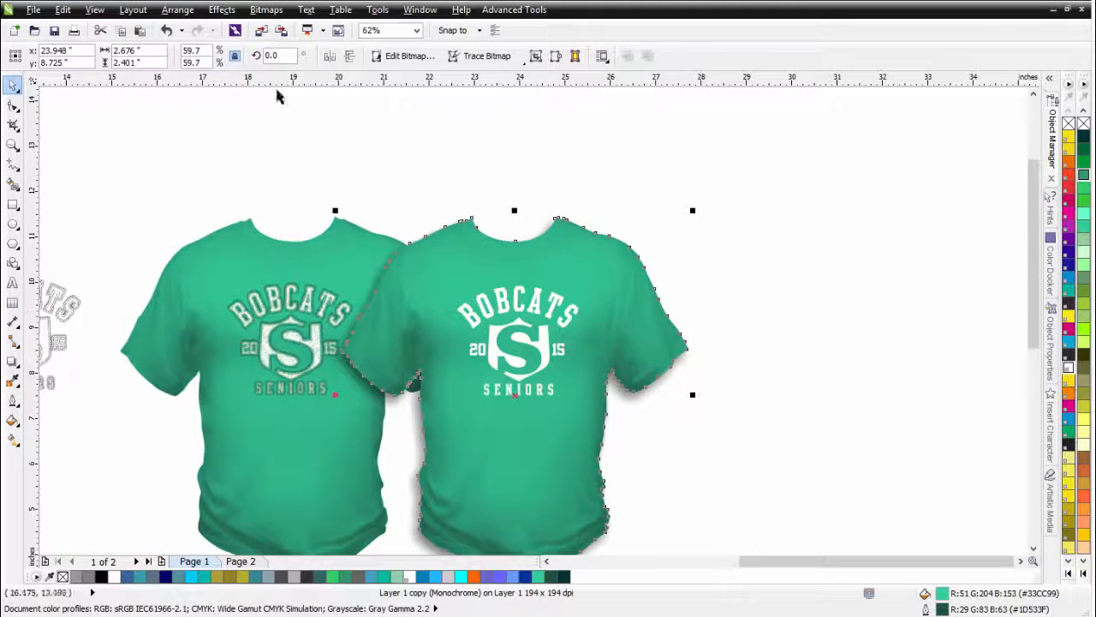
Add artistic text in the empty area beside the shirts reading BOBCATS, SENIORS, 20 and 15 on four separate lines
{"action": "left_click", "coordinate": [12, 282]}
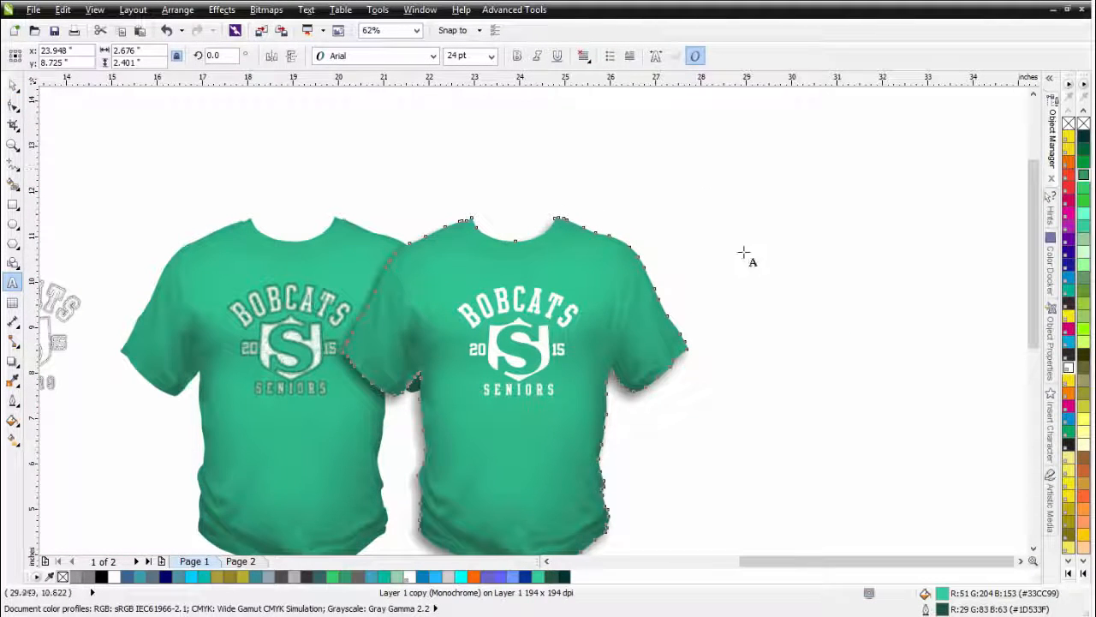
{"action": "left_click", "coordinate": [739, 265]}
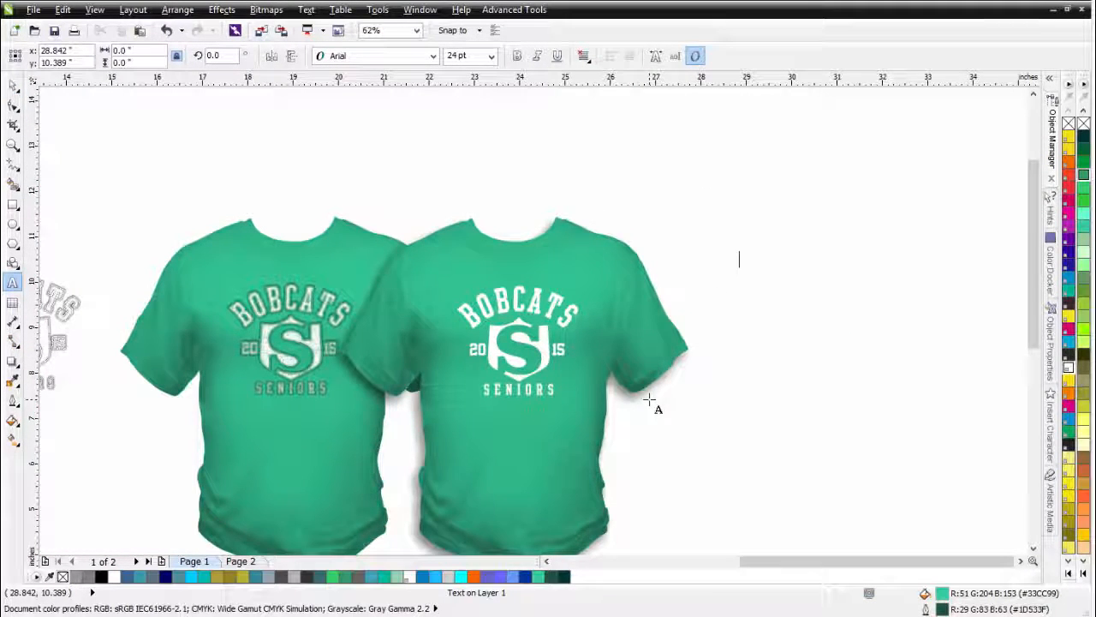
{"action": "type", "text": "BO"}
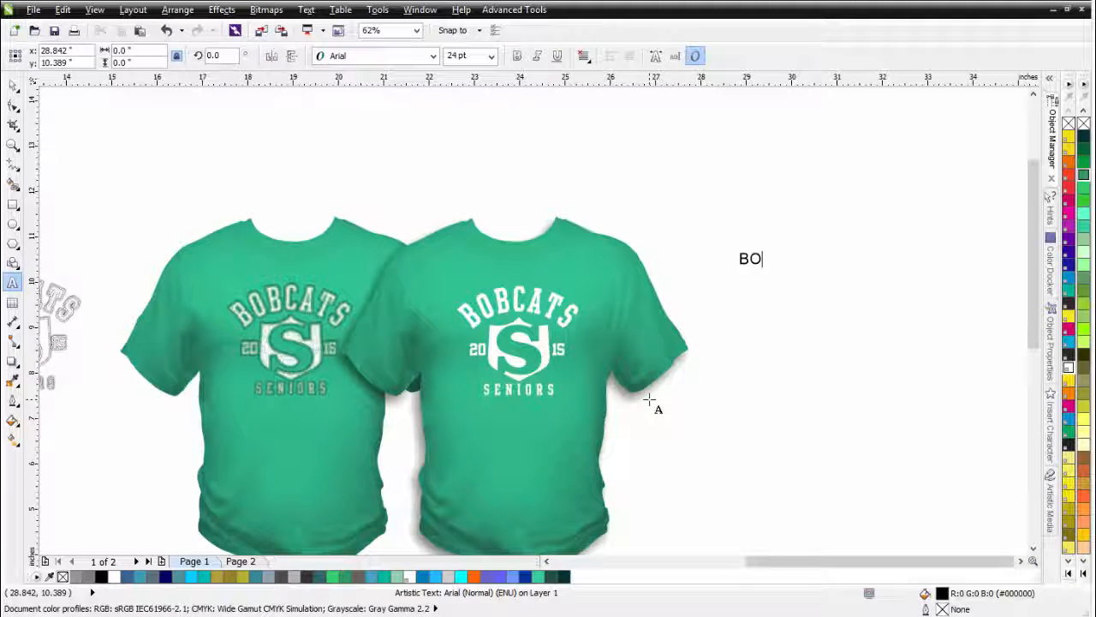
{"action": "type", "text": "BCATS "}
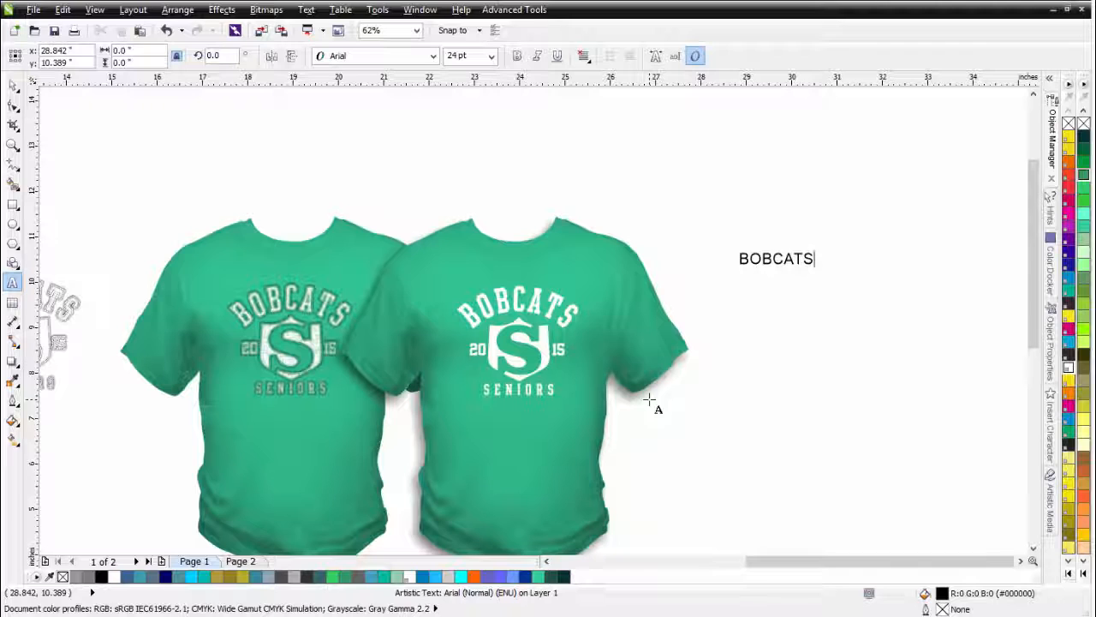
{"action": "type", "text": "SE"}
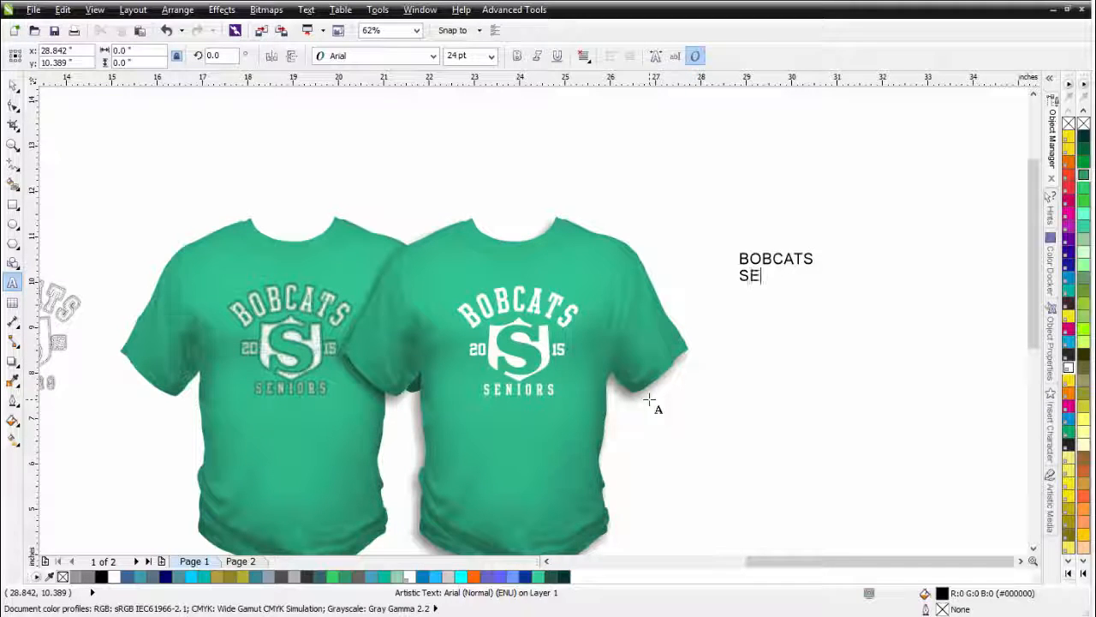
{"action": "type", "text": "NIOR"}
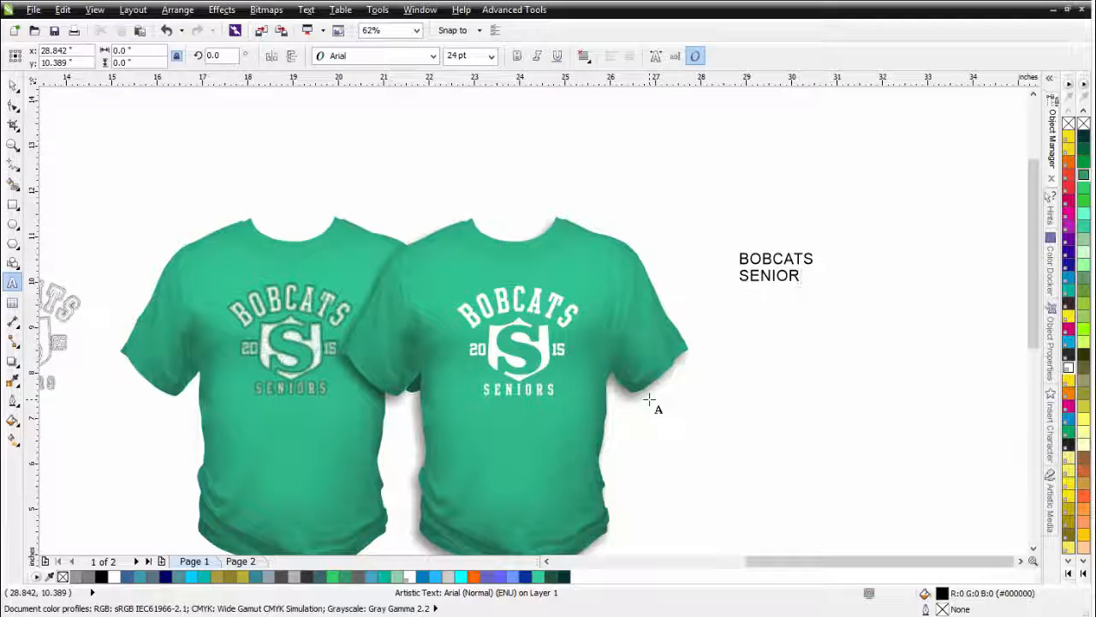
{"action": "type", "text": "S"}
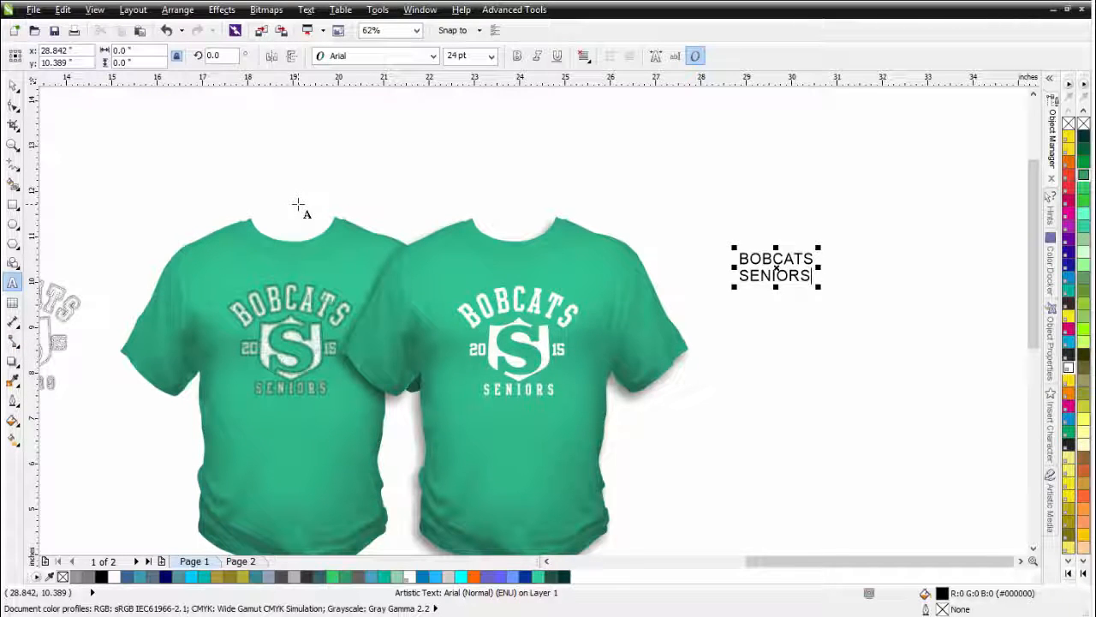
{"action": "key", "text": "Return"}
{"action": "type", "text": "20"}
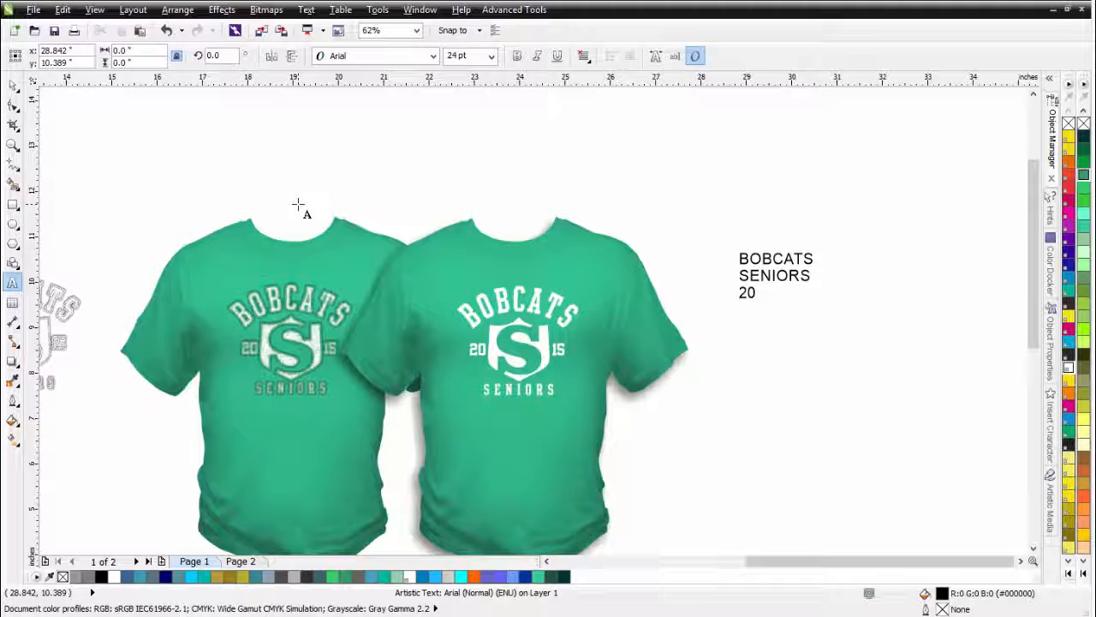
{"action": "key", "text": "Return"}
{"action": "type", "text": "15"}
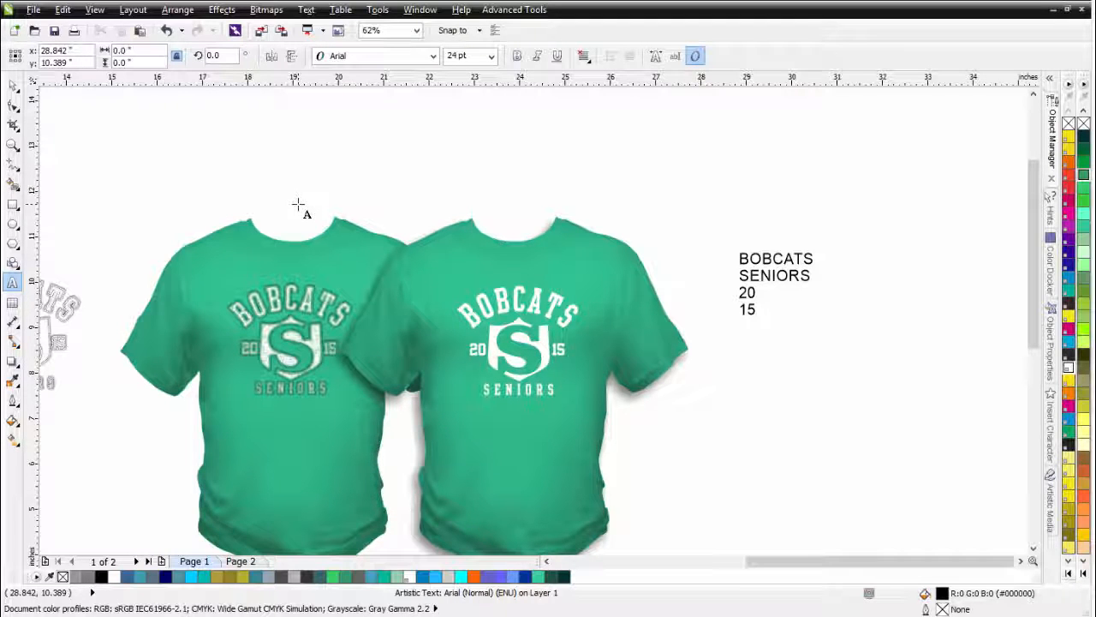
Break the text block apart into one object per line and select all four lines
{"action": "key", "text": "ctrl+space"}
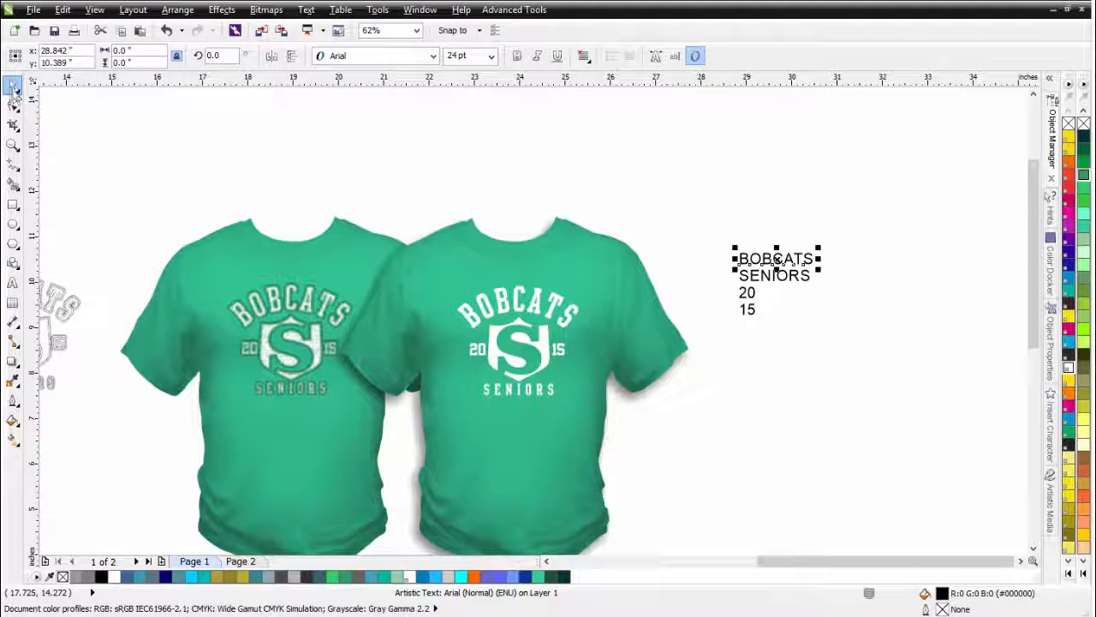
{"action": "left_click", "coordinate": [882, 326]}
{"action": "left_click_drag", "start_coordinate": [849, 220], "coordinate": [715, 360]}
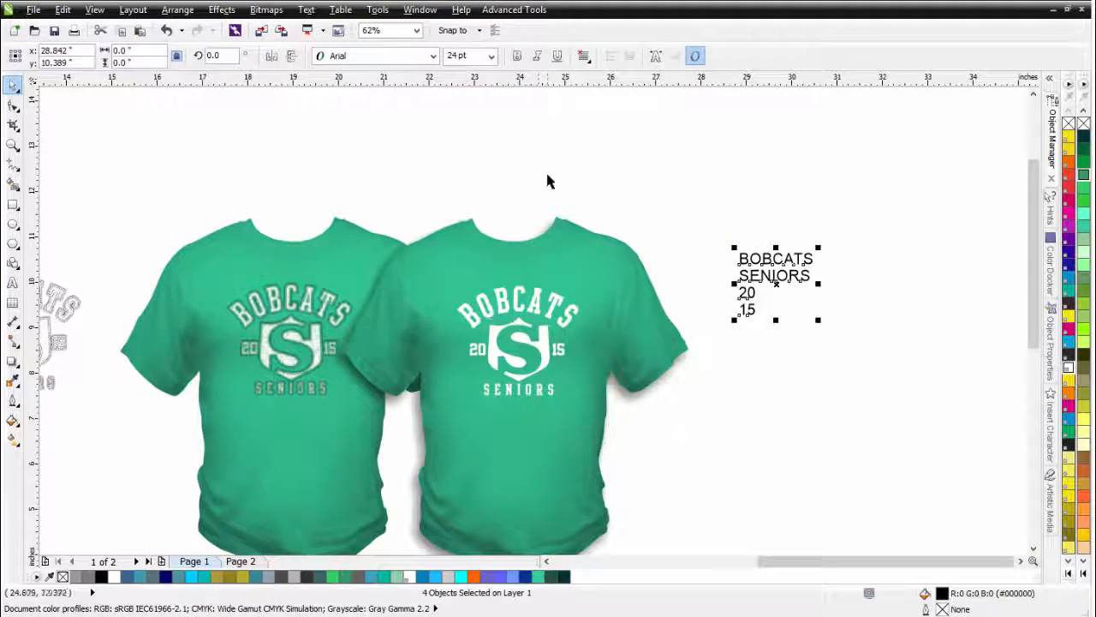
Set the four text lines to the Intramural JL font and enlarge them proportionally to about 51 pt
{"action": "left_click", "coordinate": [432, 56]}
{"action": "left_click", "coordinate": [433, 57]}
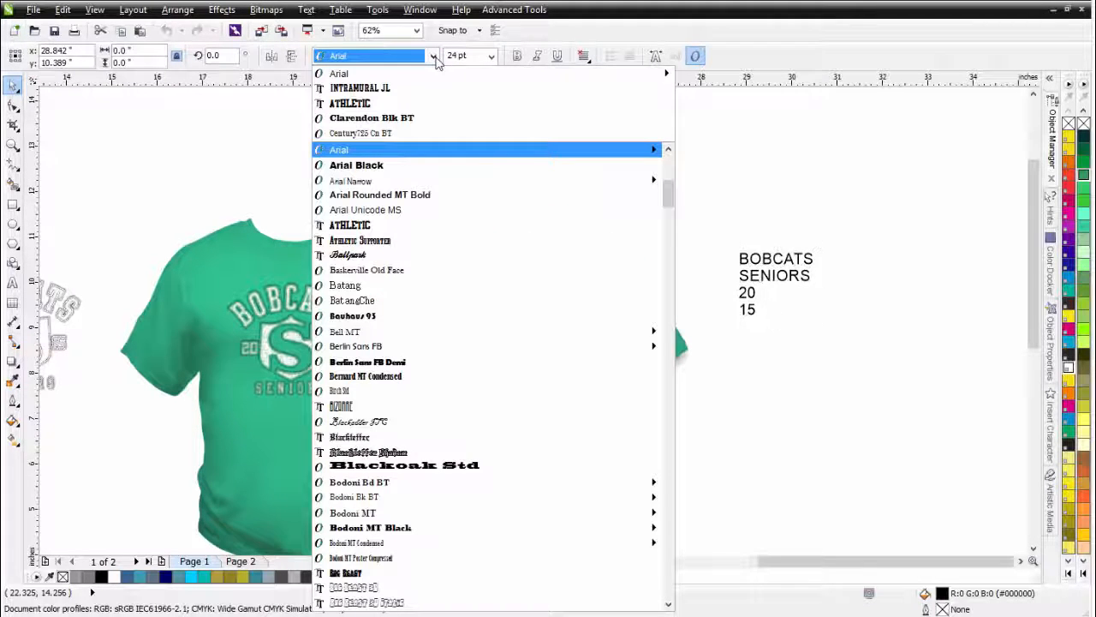
{"action": "left_click", "coordinate": [407, 92]}
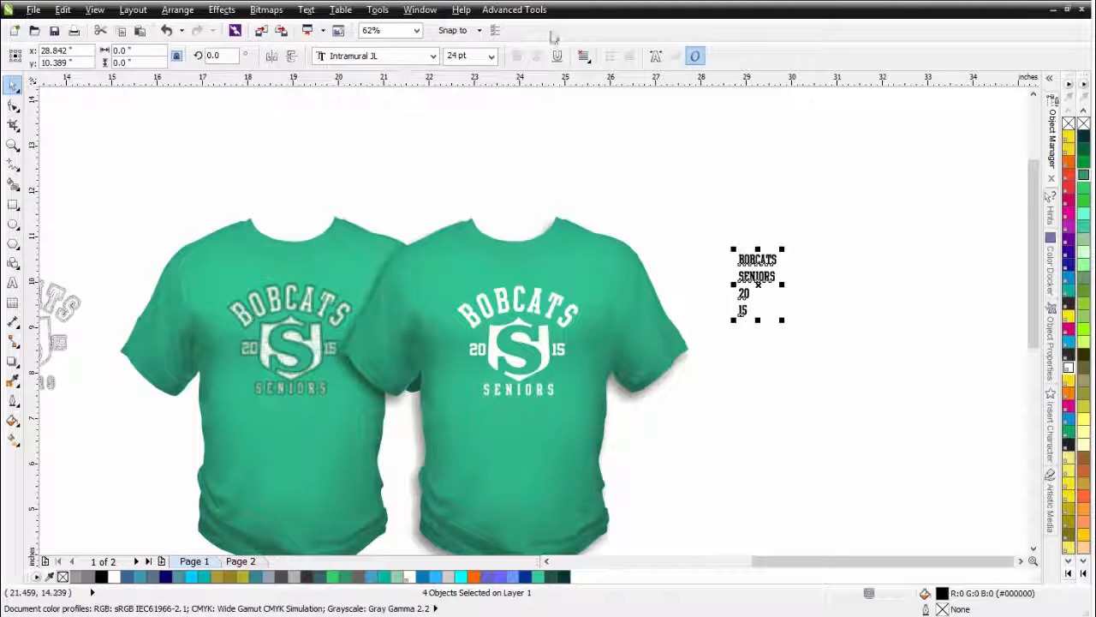
{"action": "left_click_drag", "start_coordinate": [783, 249], "coordinate": [845, 182]}
{"action": "scroll", "coordinate": [773, 215], "scroll_direction": "up", "scroll_amount": 1}
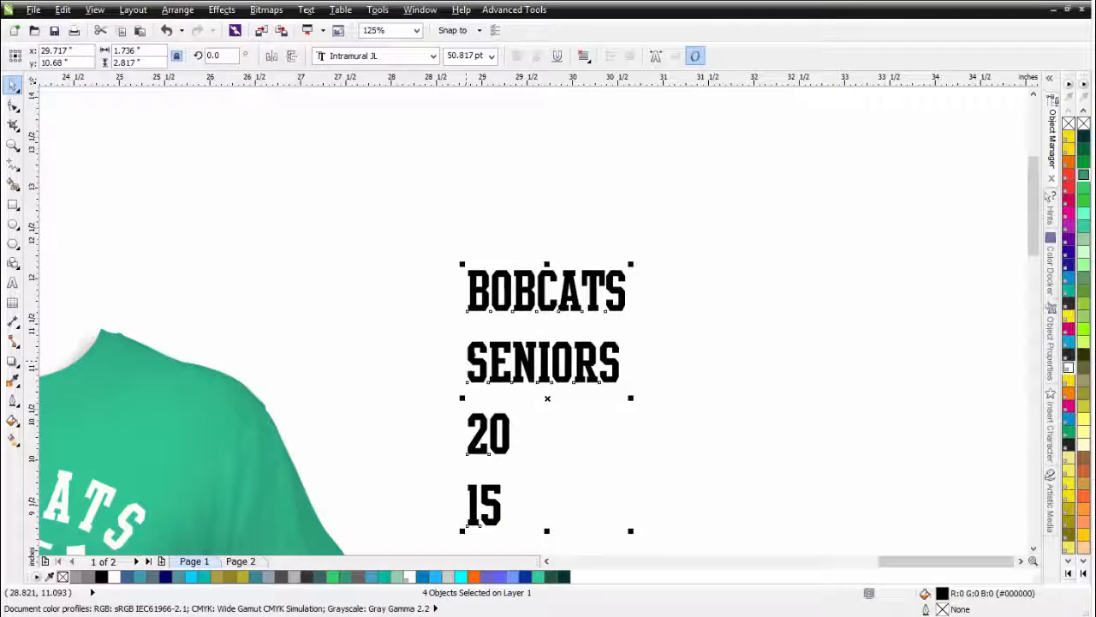
Widen the letter spacing of BOBCATS and SENIORS with the Shape tool, spreading SENIORS slightly wider than BOBCATS
{"action": "left_click", "coordinate": [512, 319]}
{"action": "left_click", "coordinate": [522, 312]}
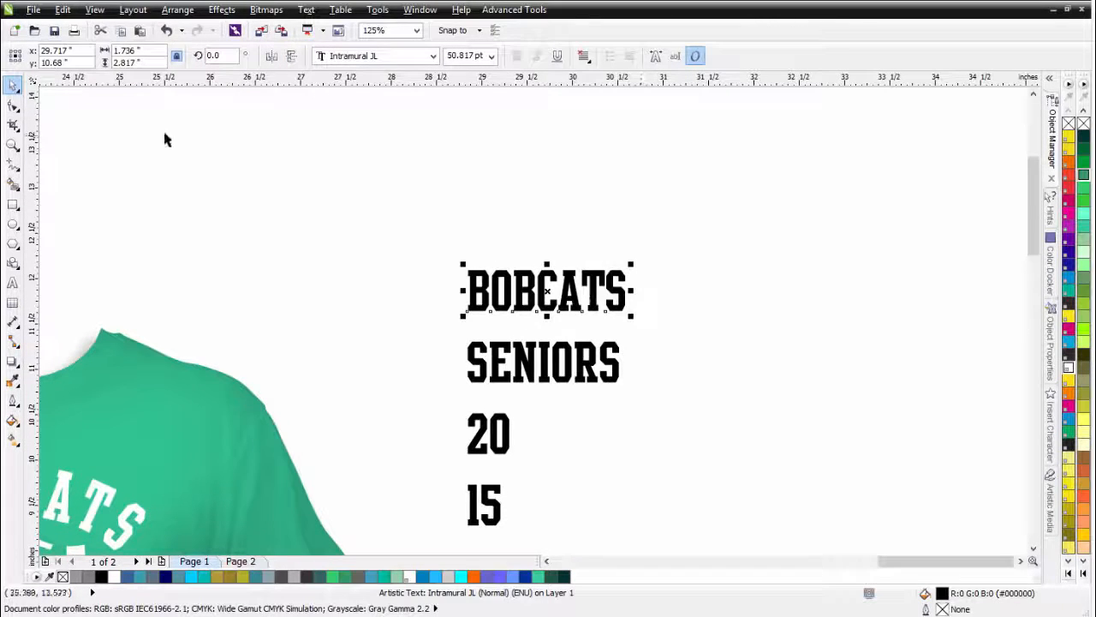
{"action": "left_click", "coordinate": [13, 104]}
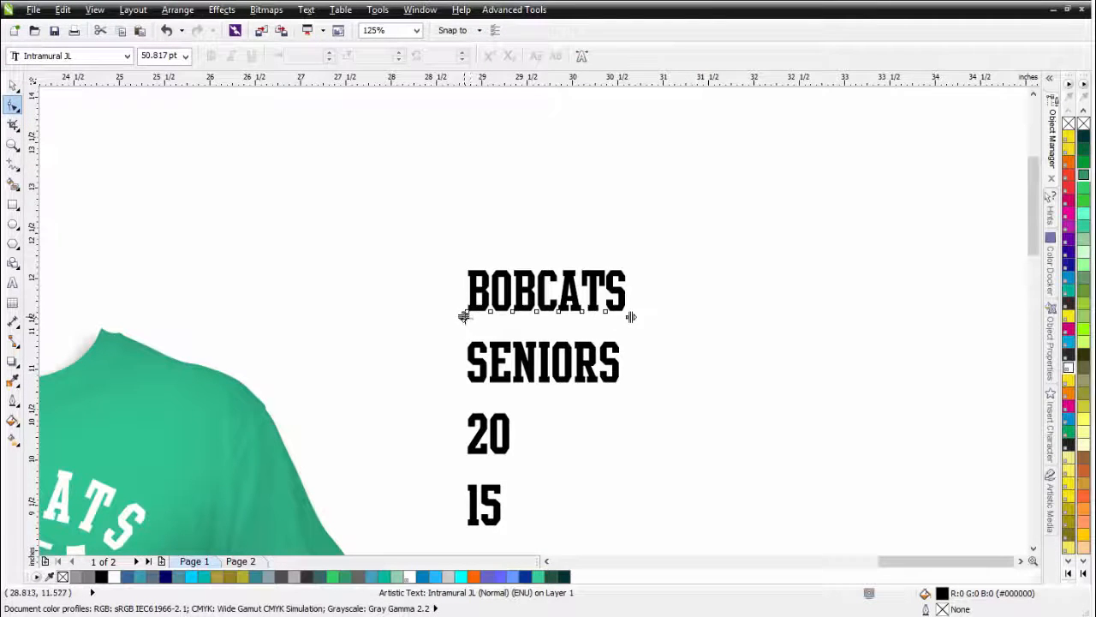
{"action": "left_click_drag", "start_coordinate": [631, 315], "coordinate": [650, 327]}
{"action": "left_click", "coordinate": [592, 382]}
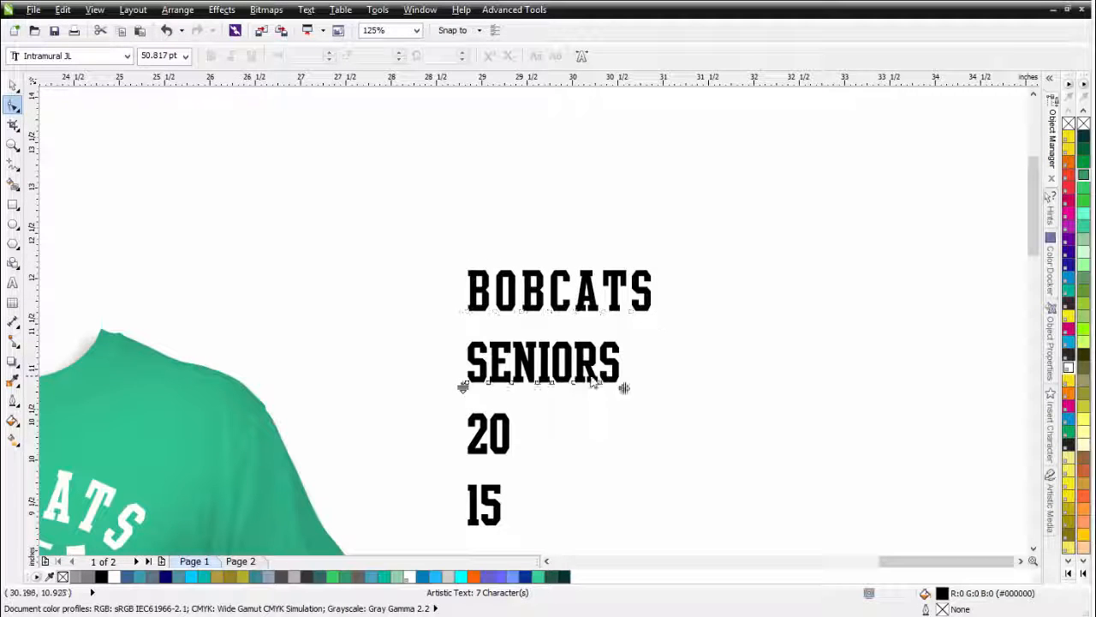
{"action": "left_click_drag", "start_coordinate": [624, 387], "coordinate": [657, 399]}
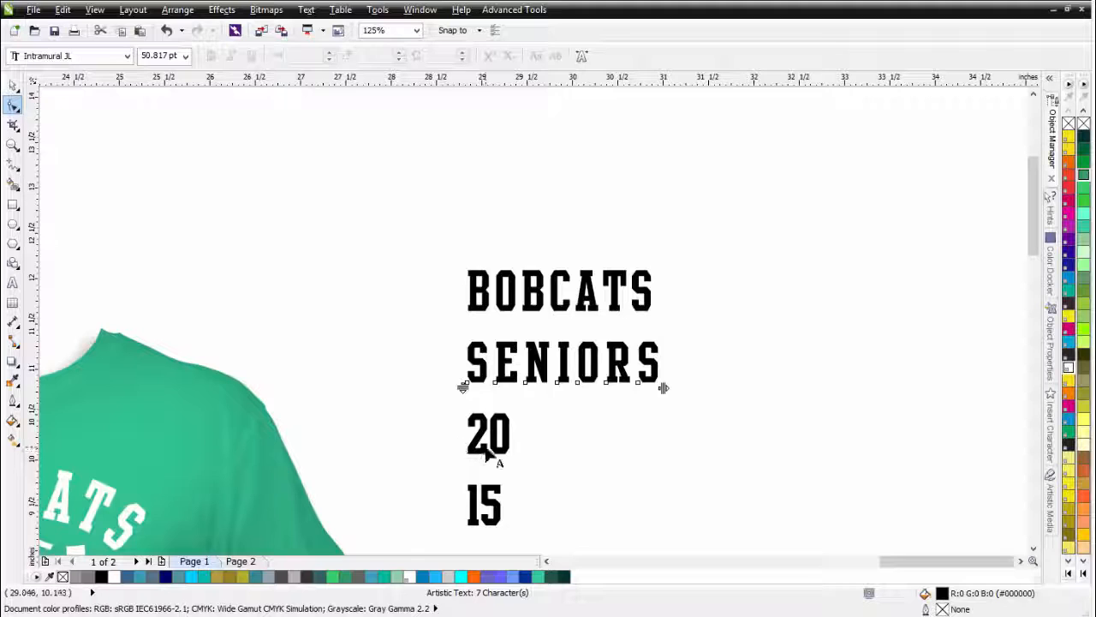
Slightly widen the character spacing of the 20 and the 15 text objects
{"action": "left_click", "coordinate": [488, 454]}
{"action": "mouse_move", "coordinate": [514, 457]}
{"action": "left_mouse_down"}
{"action": "mouse_move", "coordinate": [524, 465]}
{"action": "mouse_move", "coordinate": [510, 459]}
{"action": "left_mouse_up"}
{"action": "left_click", "coordinate": [501, 512]}
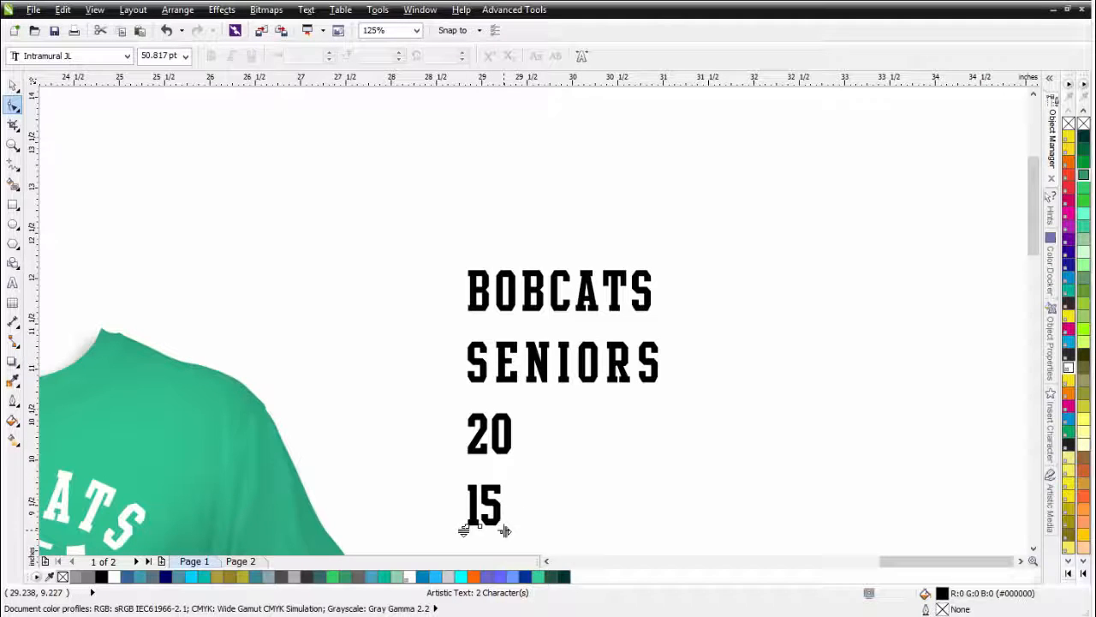
{"action": "left_click_drag", "start_coordinate": [505, 531], "coordinate": [503, 525]}
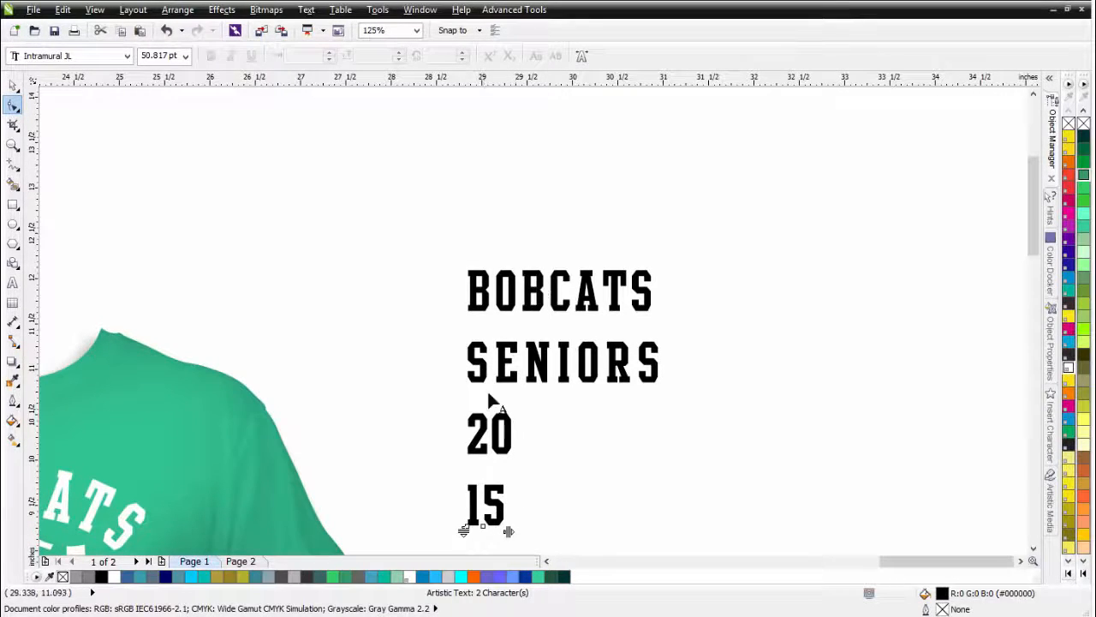
{"action": "left_click", "coordinate": [13, 85]}
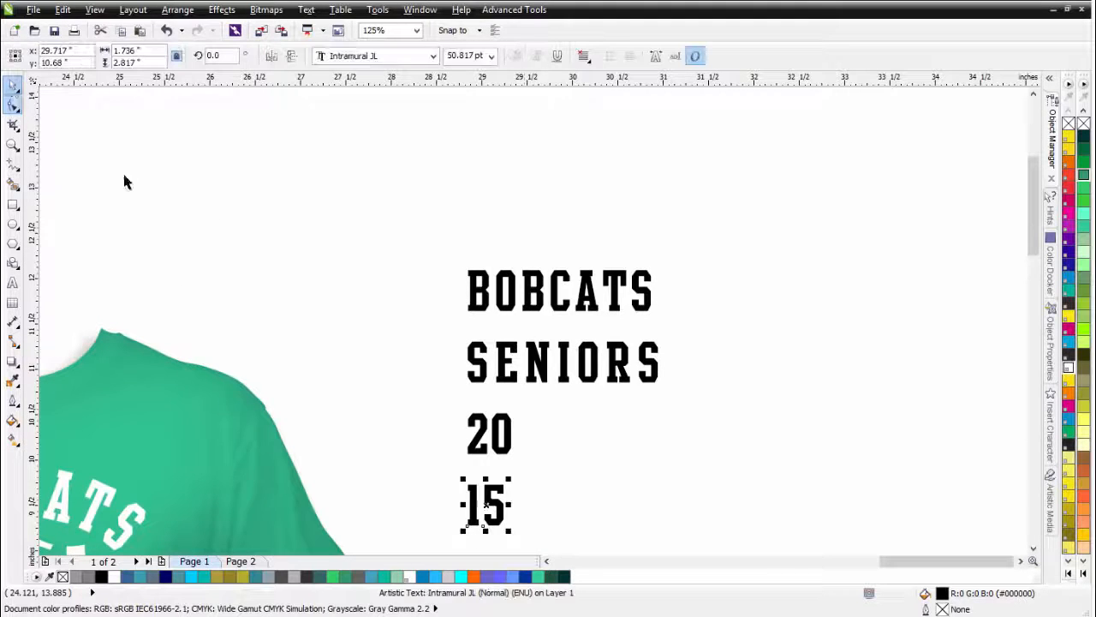
Draw a five-sided polygon about 1.73 in wide and 1.76 in high in the empty area beside the text
{"action": "scroll", "coordinate": [618, 392], "scroll_direction": "down", "scroll_amount": 1}
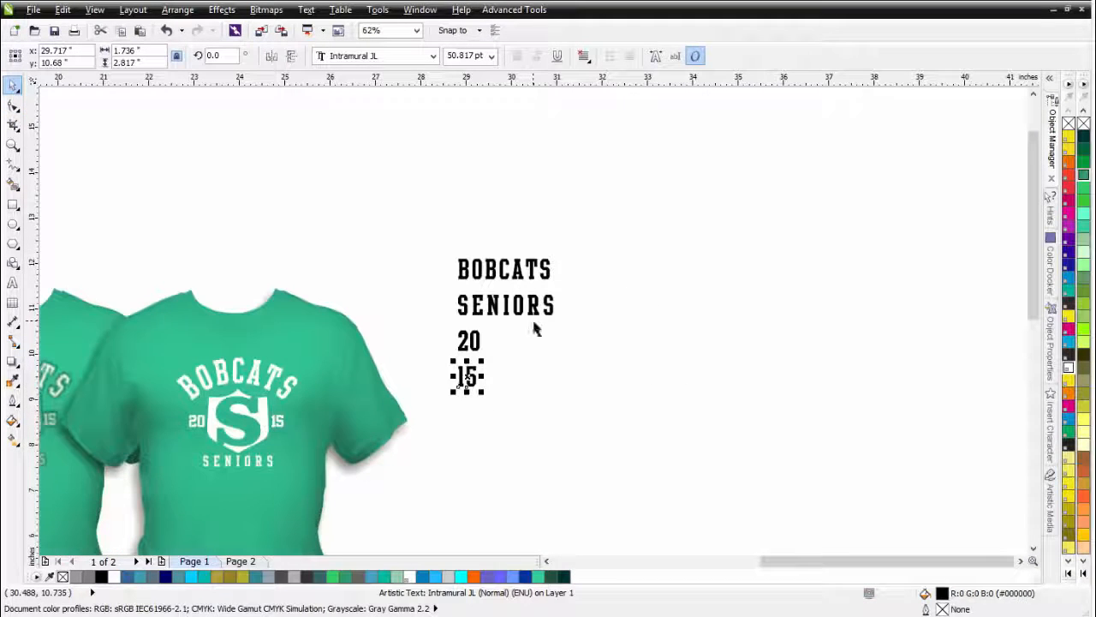
{"action": "left_click", "coordinate": [17, 244]}
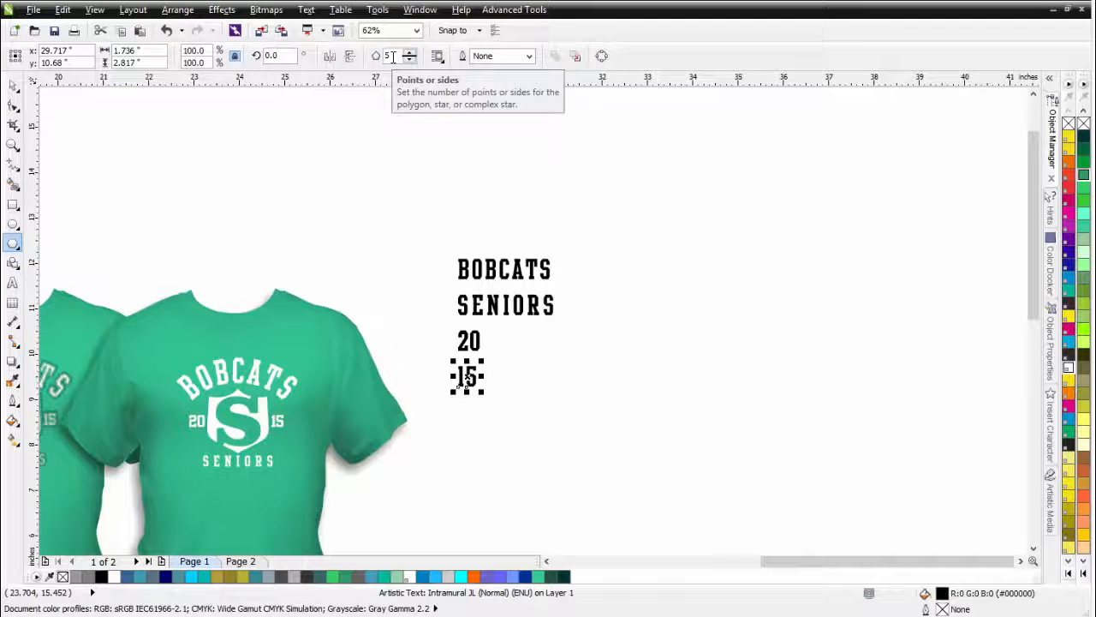
{"action": "left_click_drag", "start_coordinate": [724, 320], "coordinate": [806, 409]}
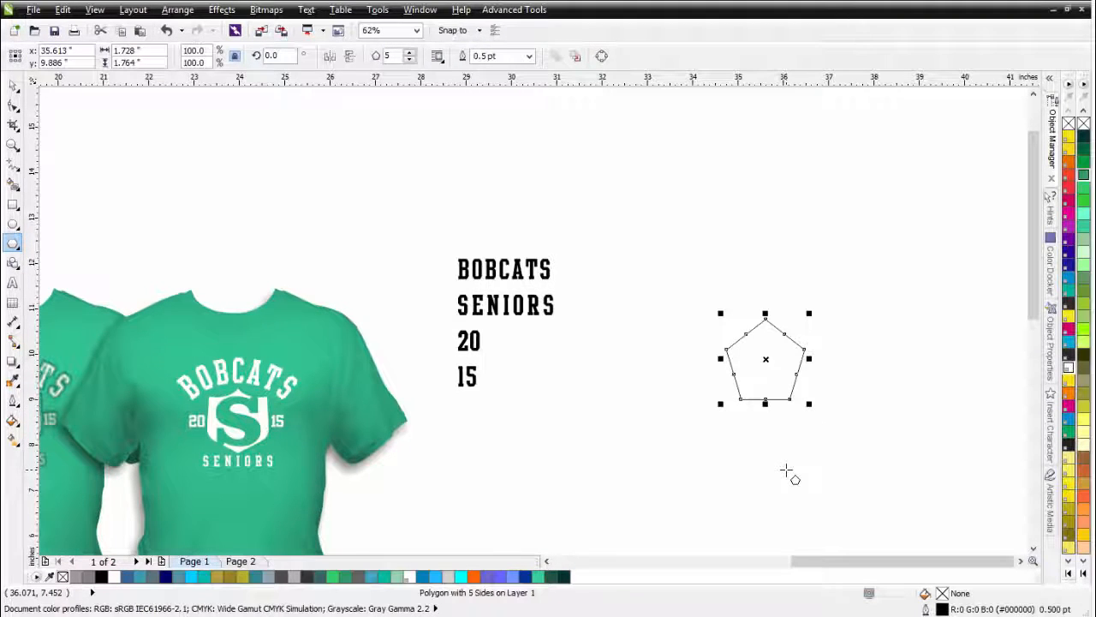
Convert the pentagon to curves and mirror it vertically so its point faces down
{"action": "left_click", "coordinate": [600, 57]}
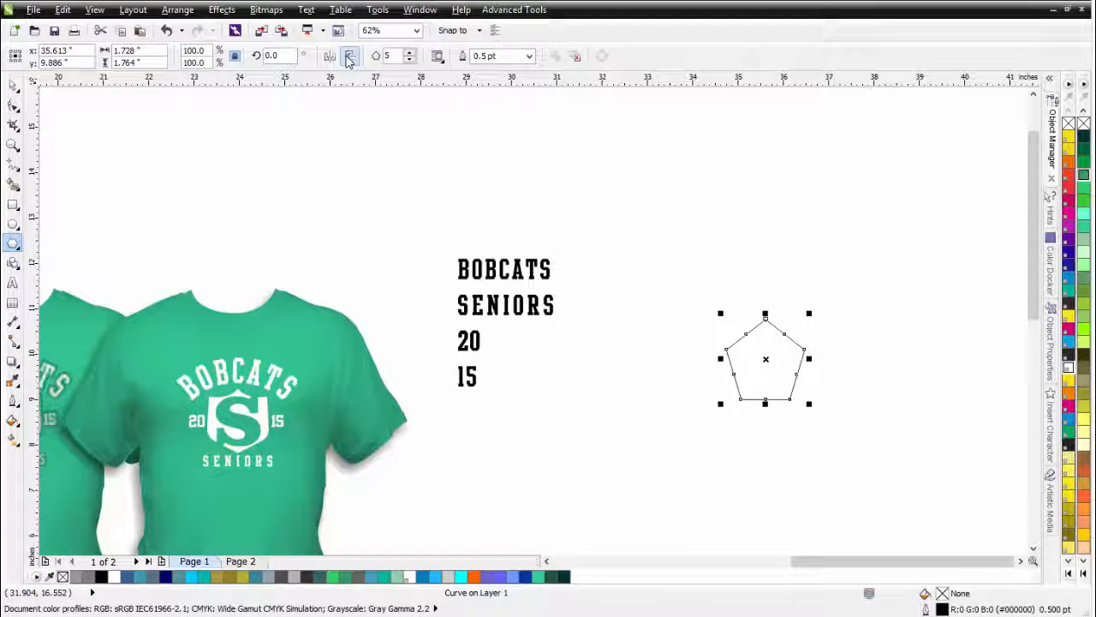
{"action": "left_click", "coordinate": [349, 58]}
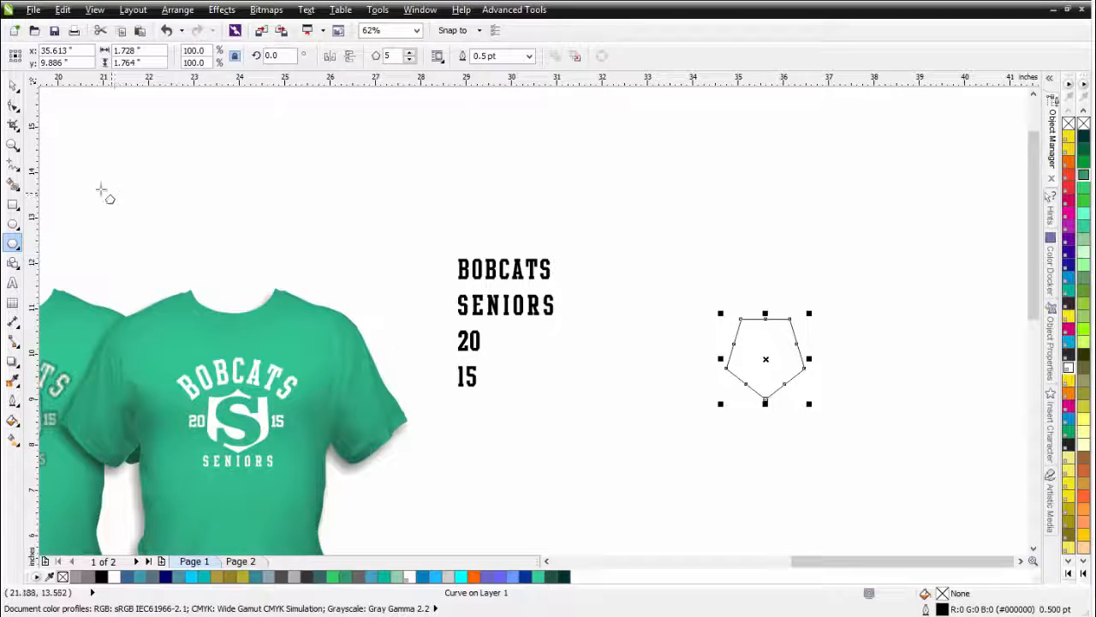
Round the pentagon's left and right corners by deleting each corner node together with its two neighbouring side nodes
{"action": "left_click", "coordinate": [13, 105]}
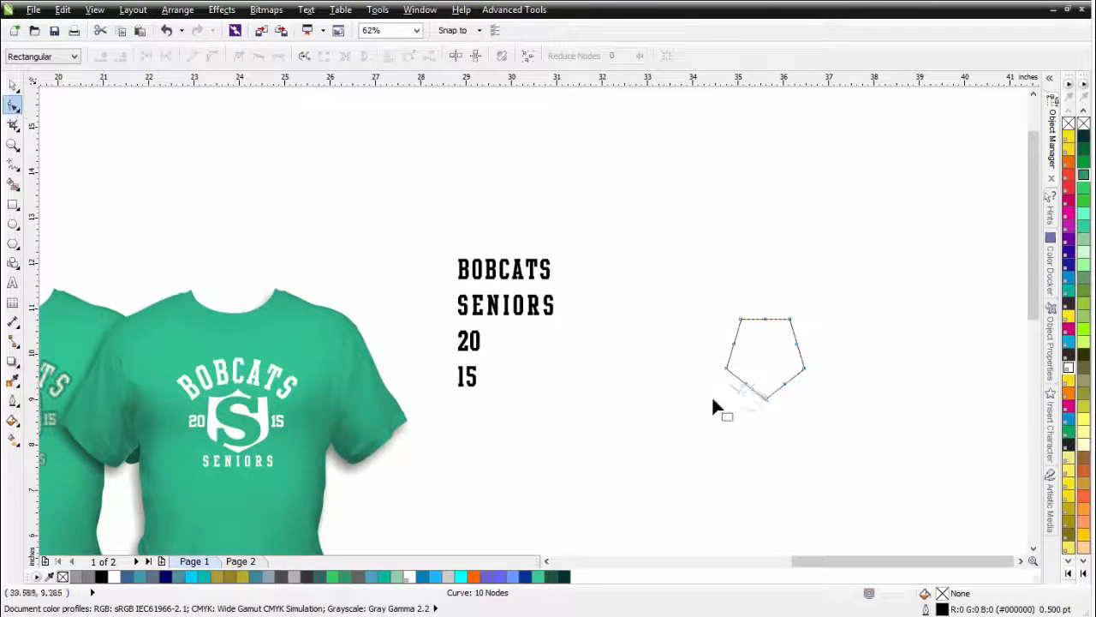
{"action": "left_click_drag", "start_coordinate": [742, 383], "coordinate": [757, 390]}
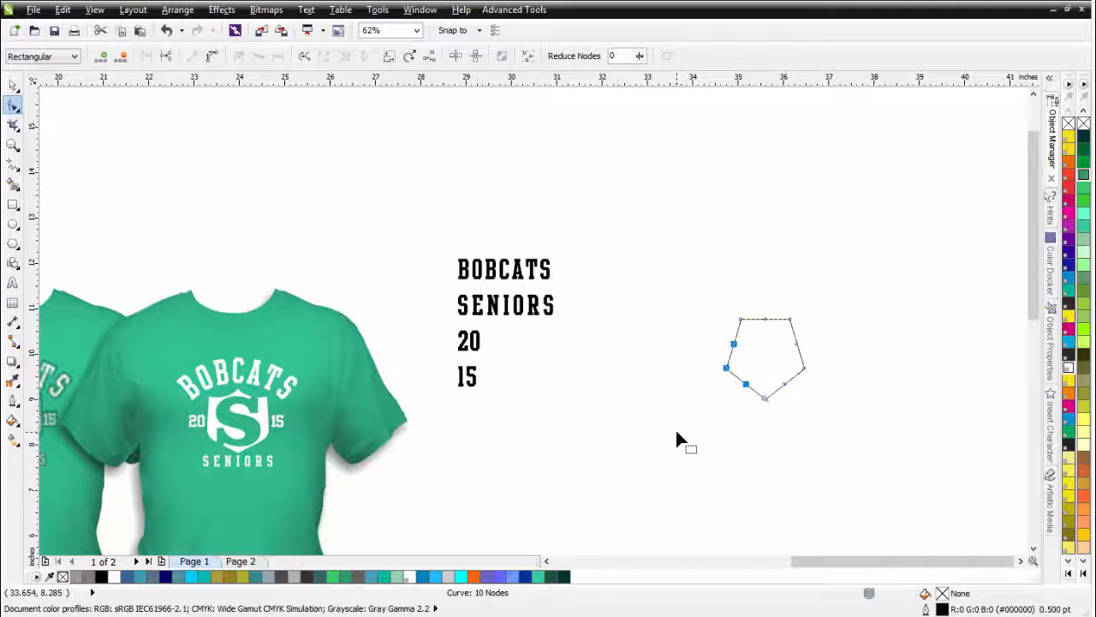
{"action": "key", "text": "Delete"}
{"action": "left_click_drag", "start_coordinate": [778, 387], "coordinate": [776, 395]}
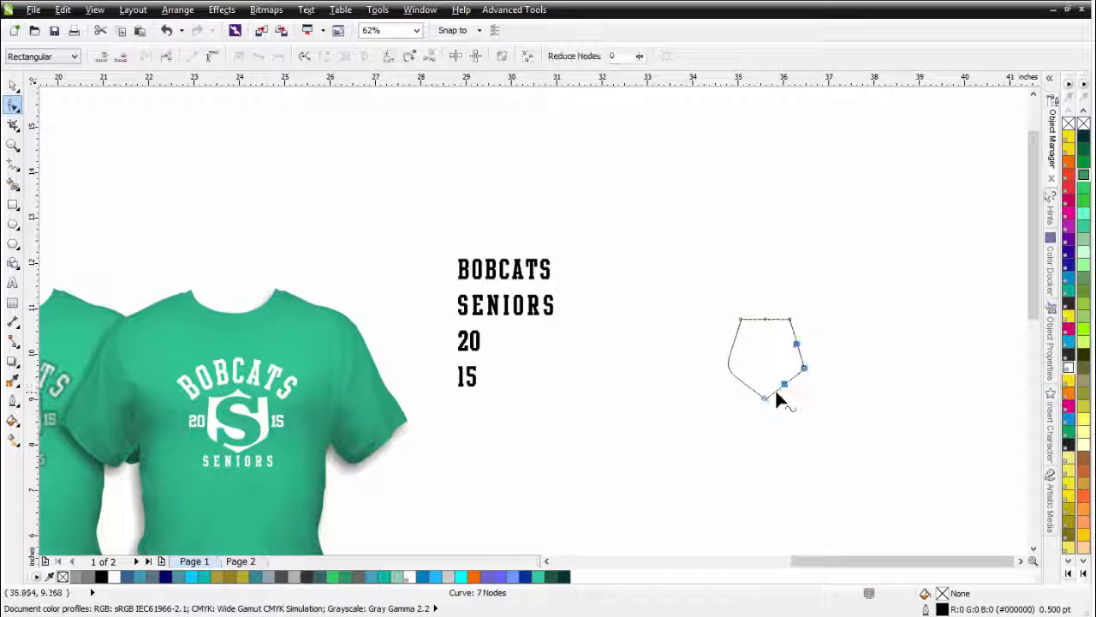
{"action": "key", "text": "Delete"}
Draw an ellipse about 0.97 in wide and 0.56 in high over the pentagon's top-left corner and place a level copy over the top-right corner
{"action": "scroll", "coordinate": [761, 354], "scroll_direction": "up", "scroll_amount": 2}
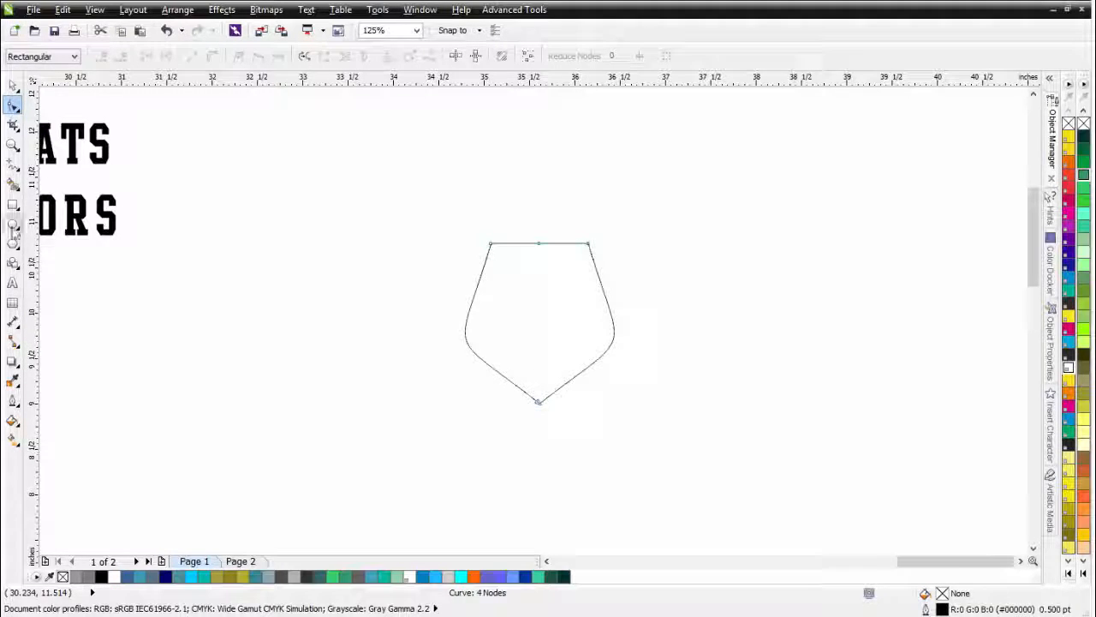
{"action": "left_click", "coordinate": [13, 226]}
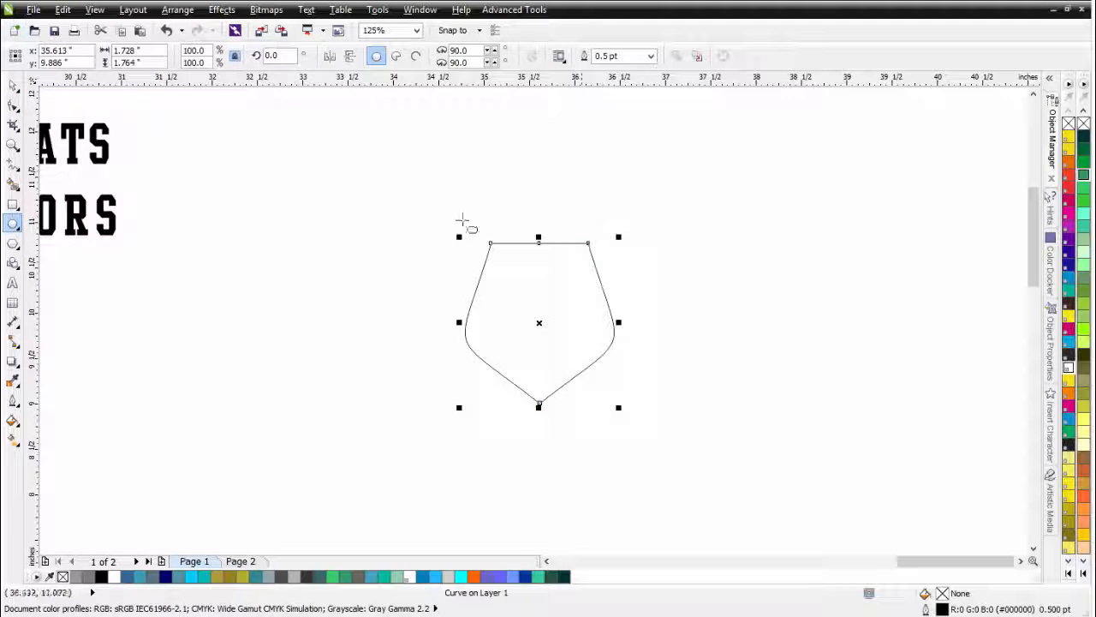
{"action": "mouse_move", "coordinate": [452, 209]}
{"action": "left_mouse_down"}
{"action": "mouse_move", "coordinate": [532, 271]}
{"action": "mouse_move", "coordinate": [541, 259]}
{"action": "left_mouse_up"}
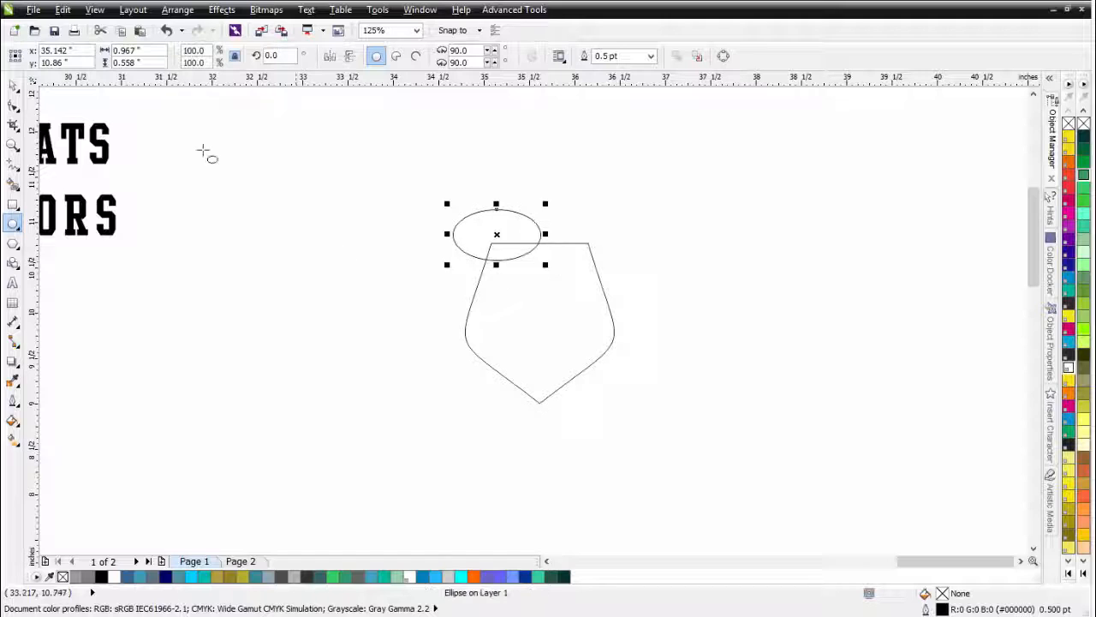
{"action": "left_click", "coordinate": [13, 85]}
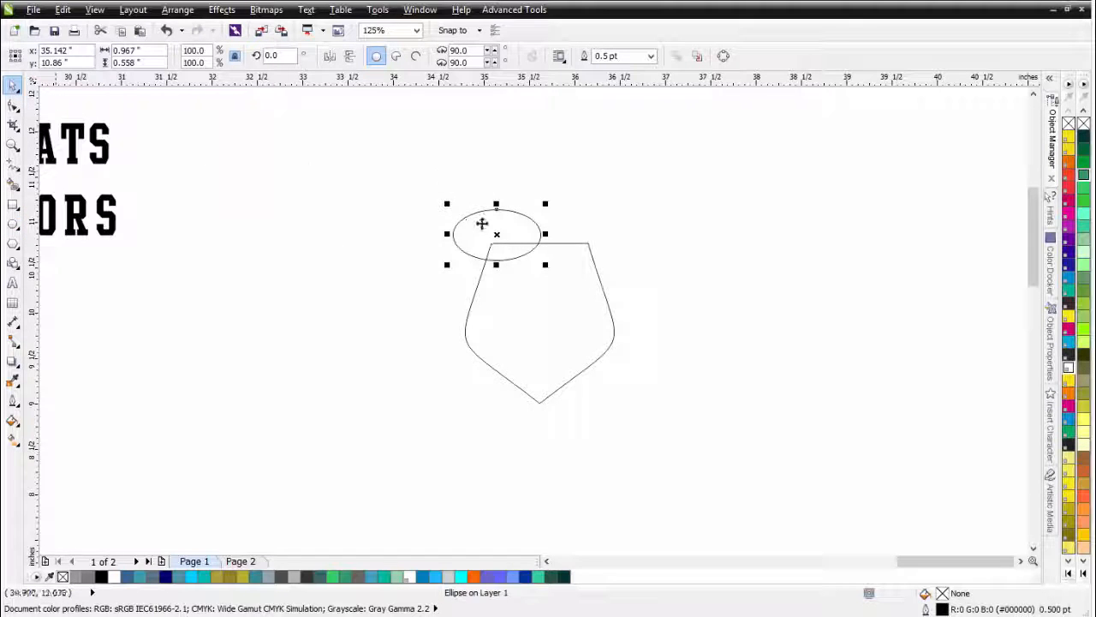
{"action": "left_click_drag", "start_coordinate": [485, 226], "coordinate": [553, 263]}
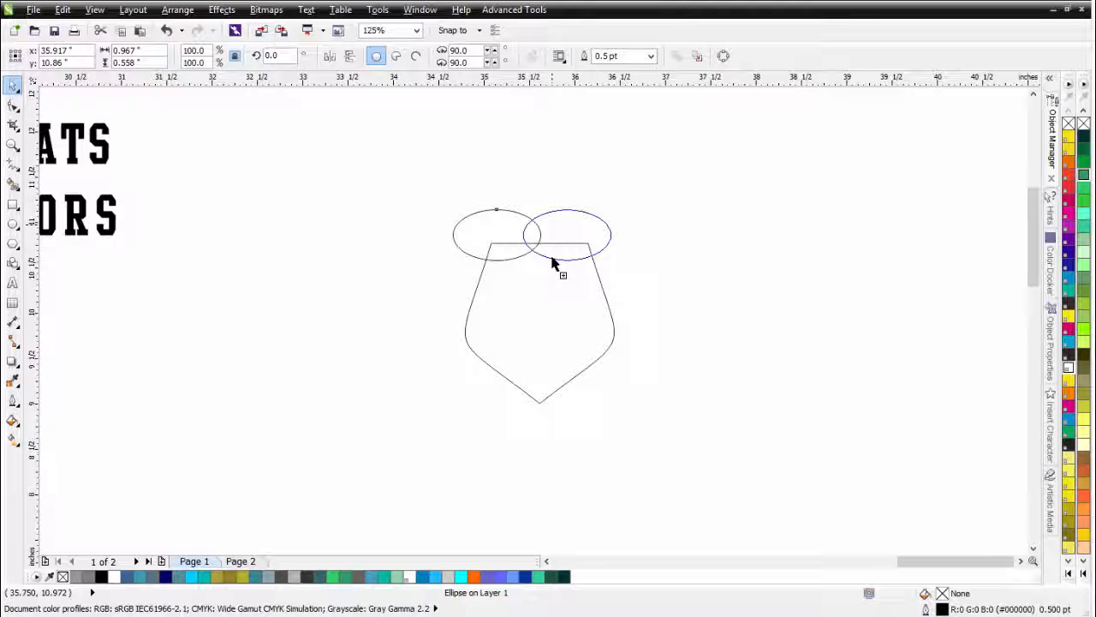
{"action": "left_click_drag", "start_coordinate": [554, 264], "coordinate": [566, 272]}
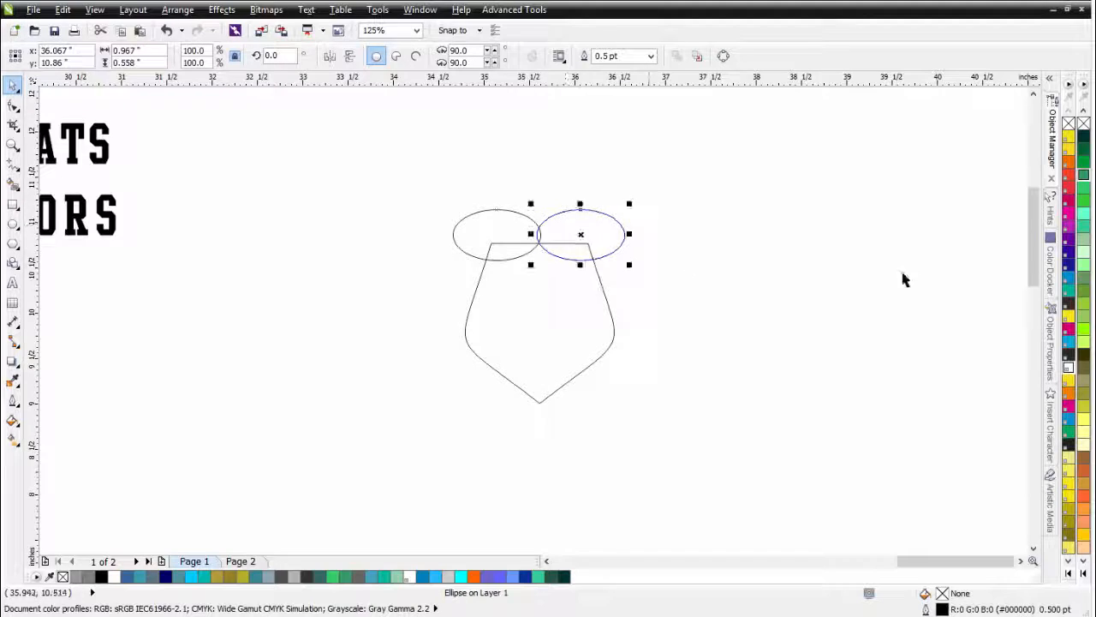
Weld the two ellipses into one curve and check where they meet at the middle of the pentagon's top edge
{"action": "left_click", "coordinate": [496, 236], "text": "shift"}
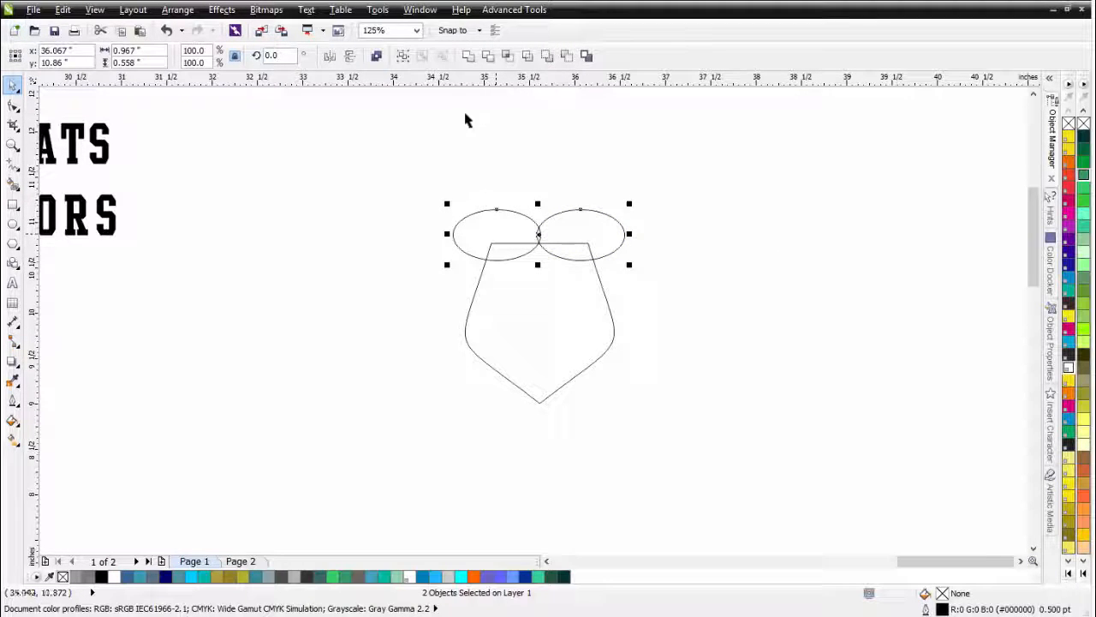
{"action": "left_click", "coordinate": [467, 56]}
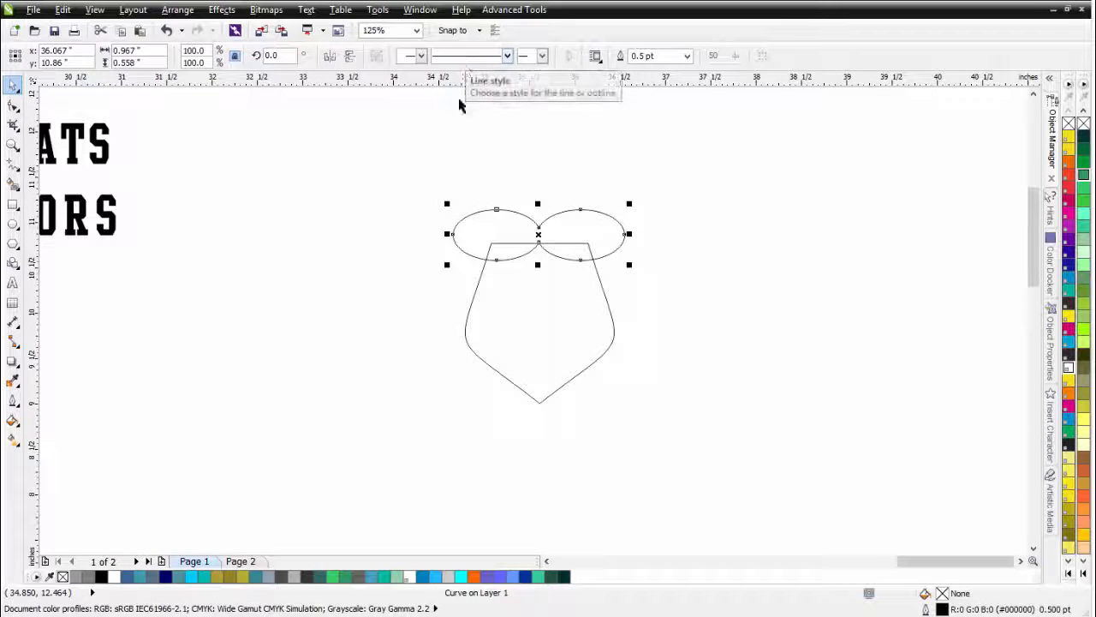
{"action": "scroll", "coordinate": [538, 233], "scroll_direction": "up", "scroll_amount": 3}
{"action": "scroll", "coordinate": [534, 320], "scroll_direction": "up", "scroll_amount": 3}
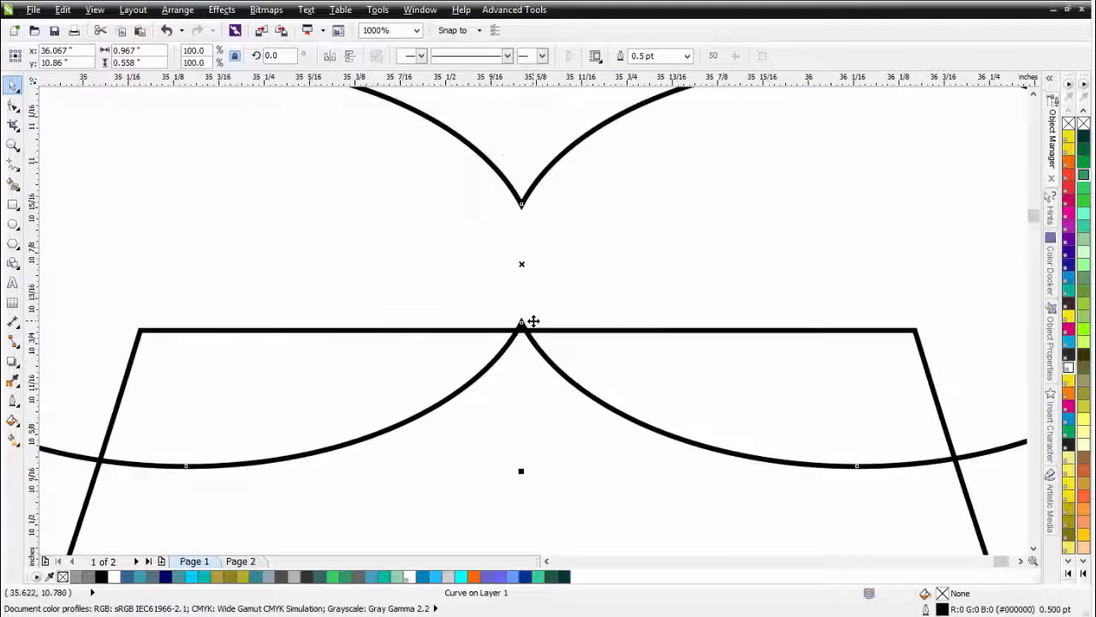
{"action": "left_click", "coordinate": [534, 307]}
Subtract the welded ellipses from the pentagon with Back minus Front to form the shield's curved, pointed top
{"action": "scroll", "coordinate": [534, 308], "scroll_direction": "down", "scroll_amount": 4}
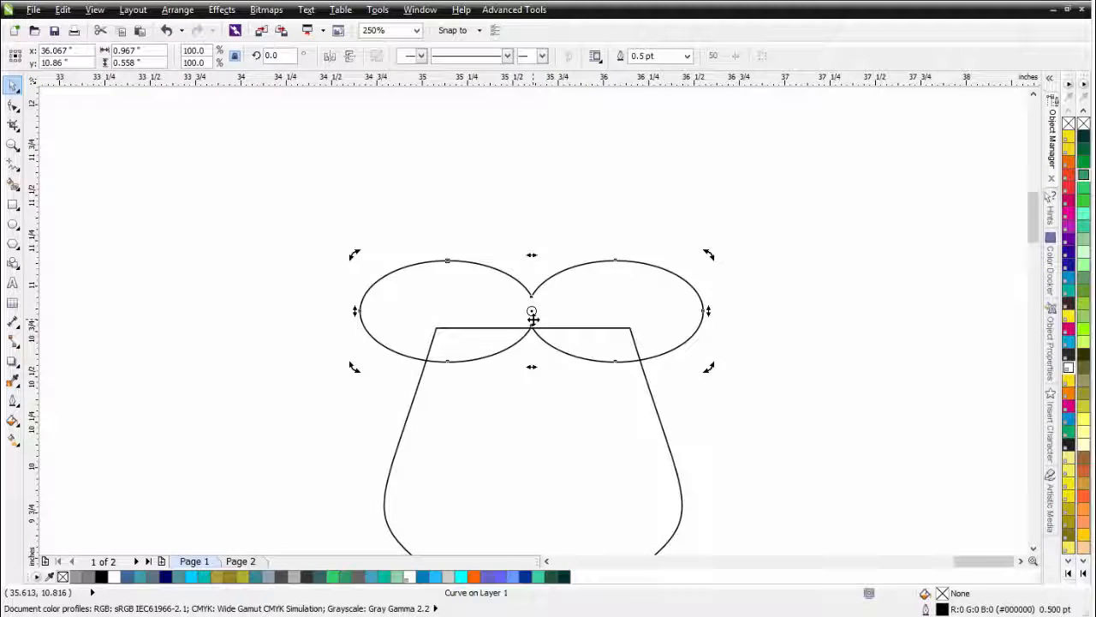
{"action": "scroll", "coordinate": [611, 336], "scroll_direction": "down", "scroll_amount": 2}
{"action": "left_click_drag", "start_coordinate": [641, 238], "coordinate": [345, 520]}
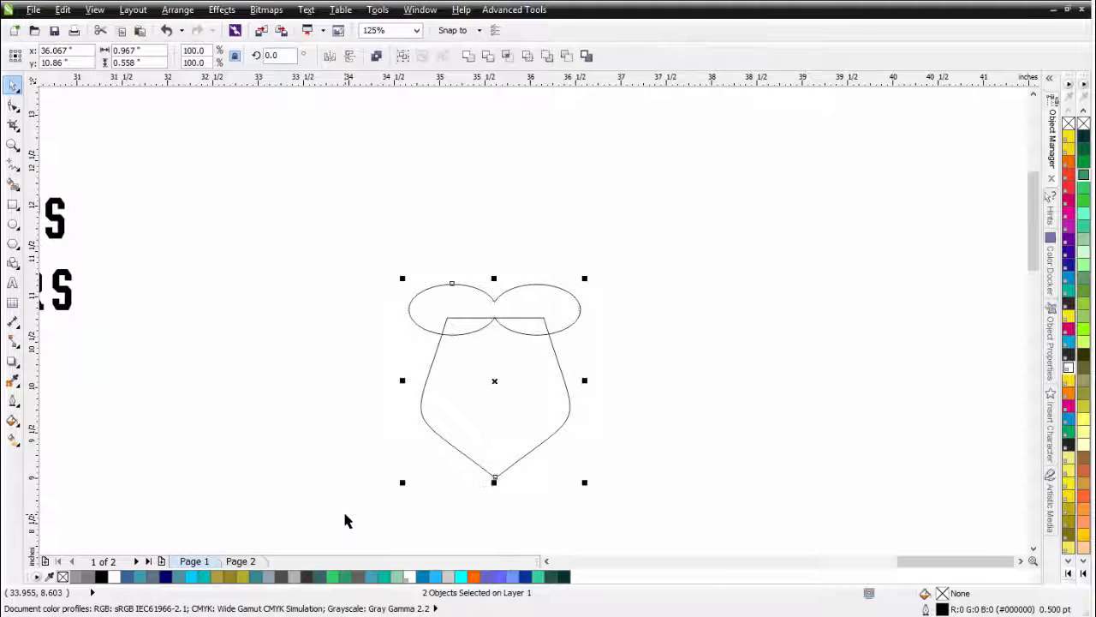
{"action": "left_click", "coordinate": [567, 57]}
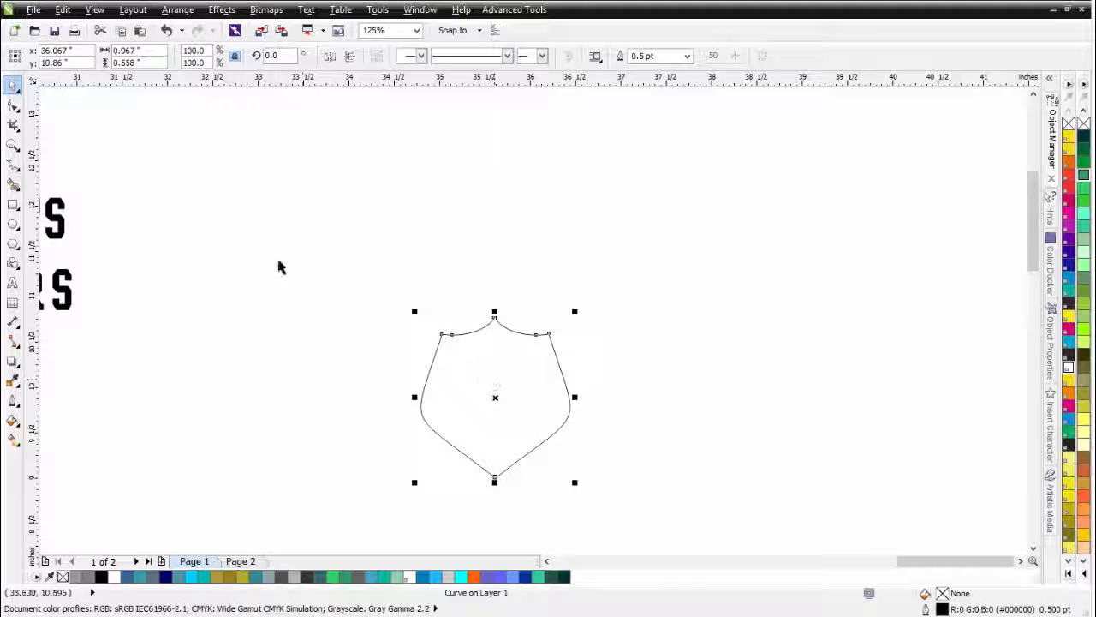
Add perspective to the shield and spread its two upper corners outward symmetrically so the top becomes wider
{"action": "left_click", "coordinate": [221, 10]}
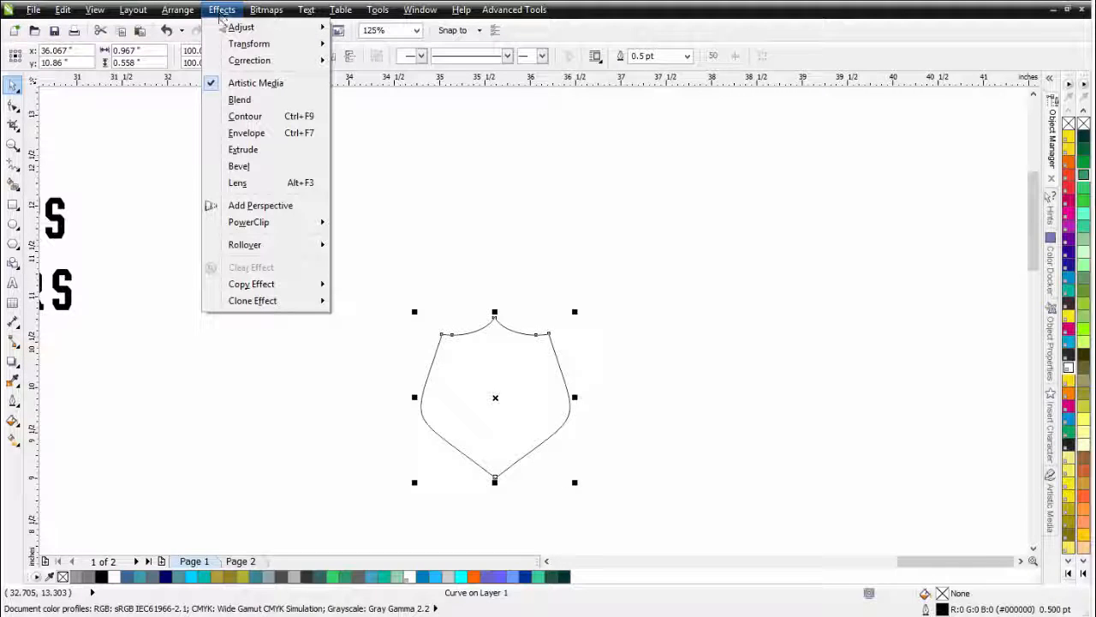
{"action": "left_click", "coordinate": [230, 208]}
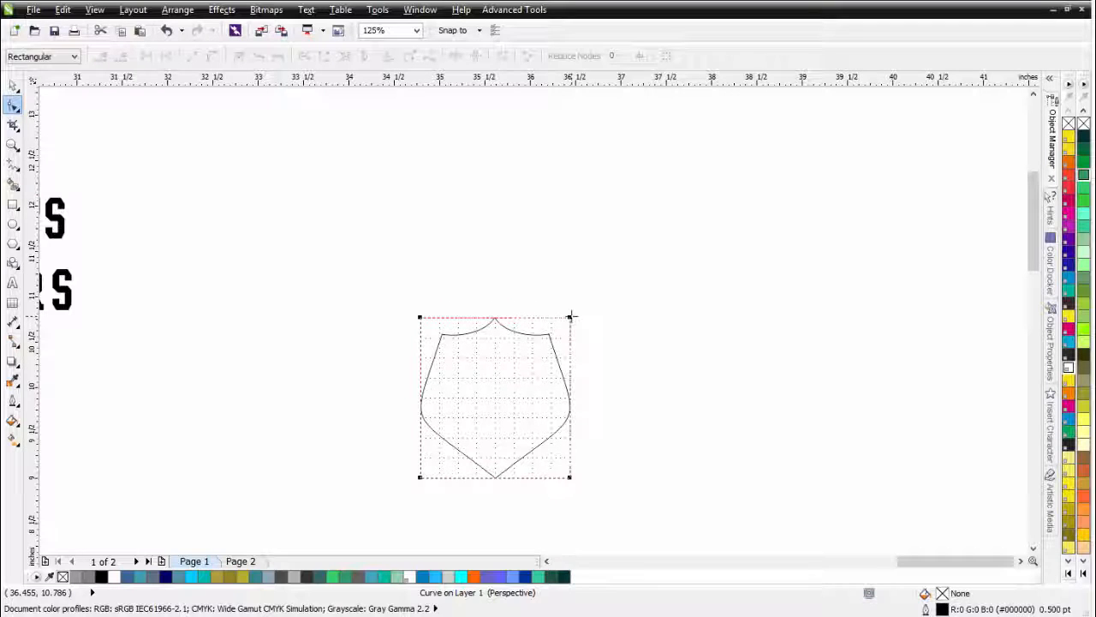
{"action": "left_click_drag", "start_coordinate": [571, 317], "coordinate": [614, 346]}
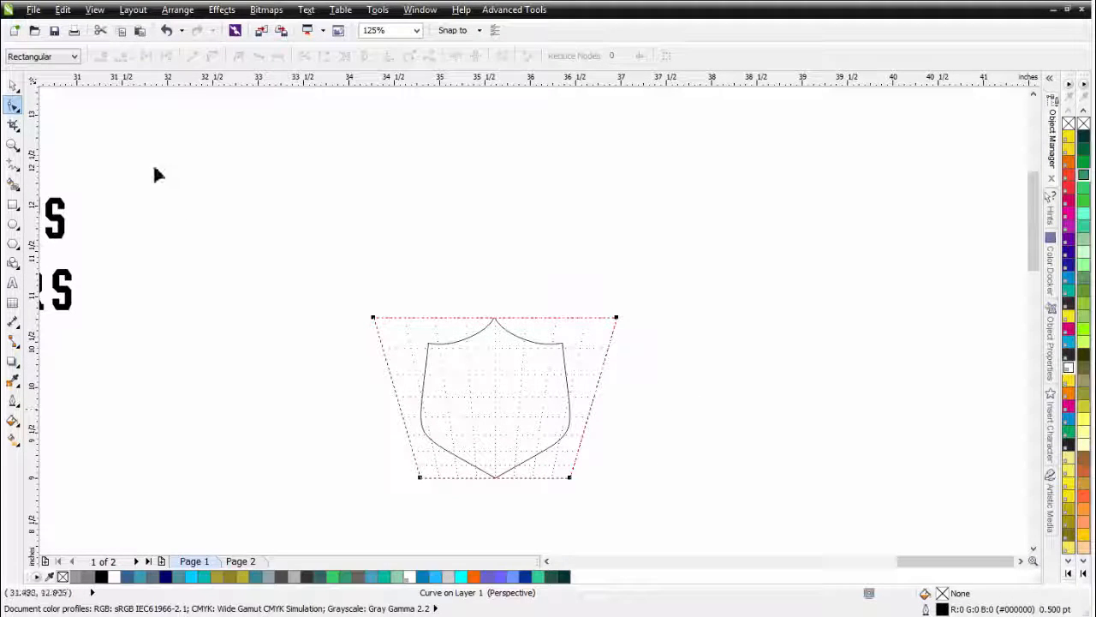
{"action": "left_click", "coordinate": [13, 84]}
{"action": "left_click", "coordinate": [480, 217]}
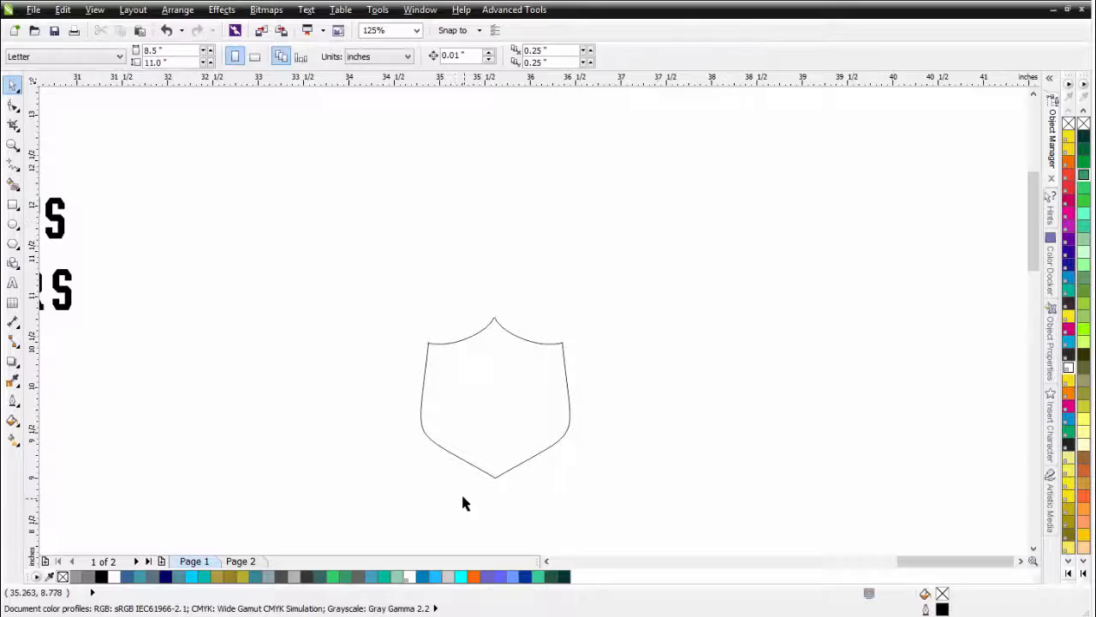
{"action": "left_click", "coordinate": [453, 425]}
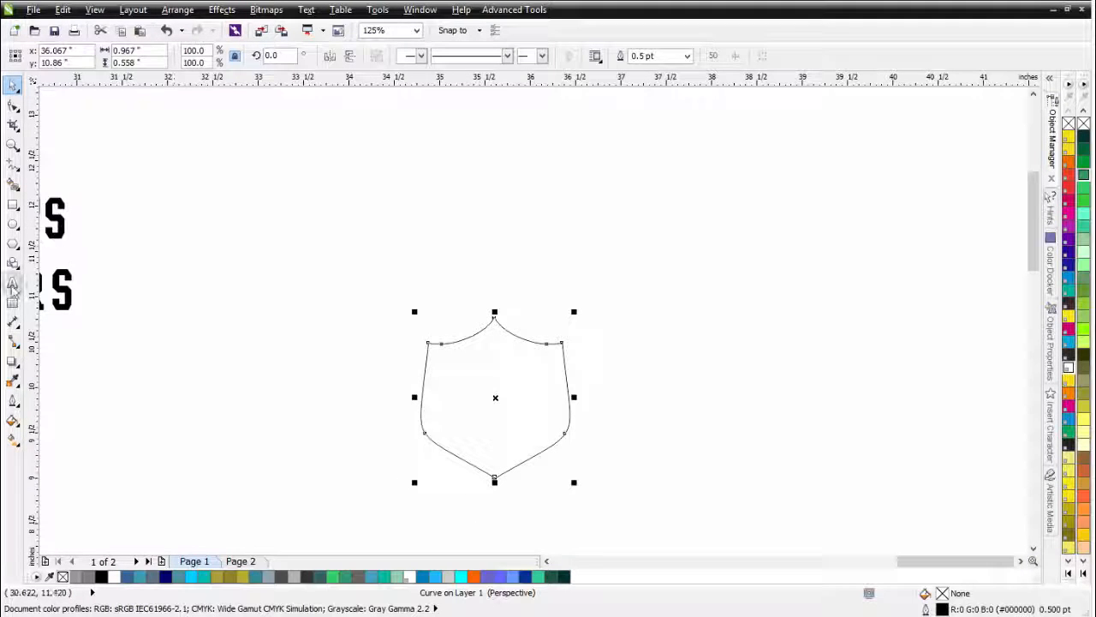
Add the letter S as artistic text beside the shield and set its font to Clarendon Blk BT
{"action": "left_click", "coordinate": [13, 283]}
{"action": "left_click", "coordinate": [632, 351]}
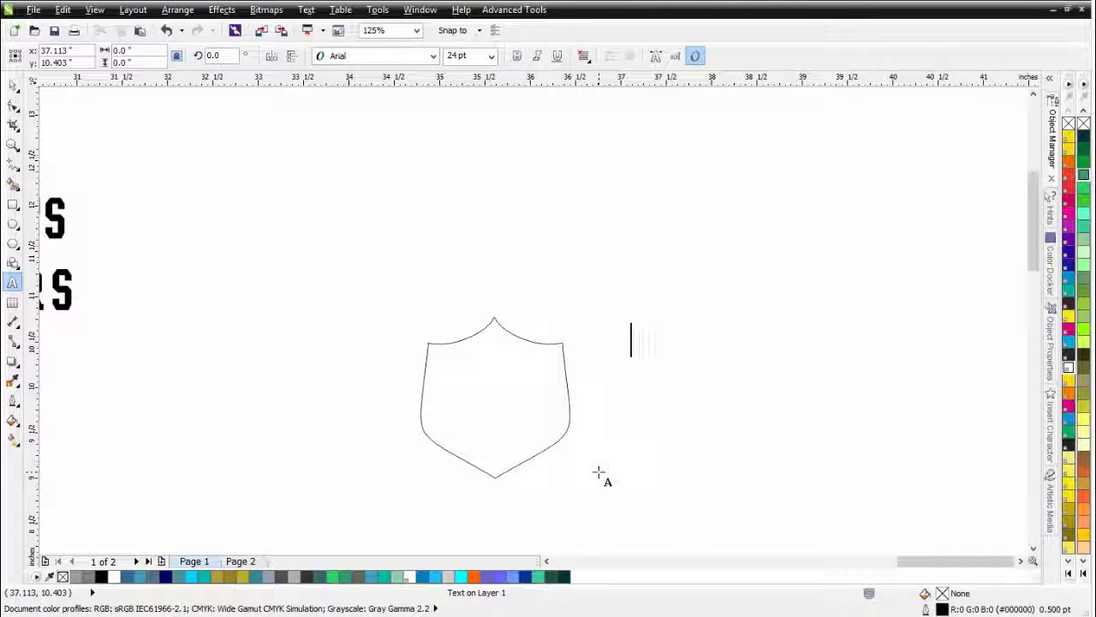
{"action": "type", "text": "S"}
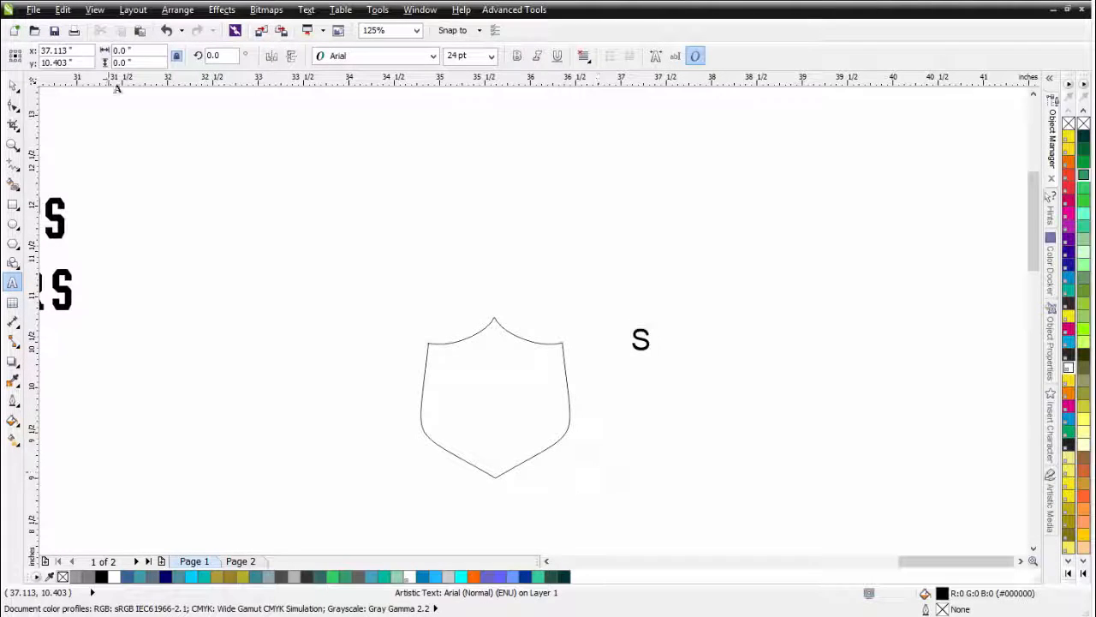
{"action": "left_click", "coordinate": [13, 86]}
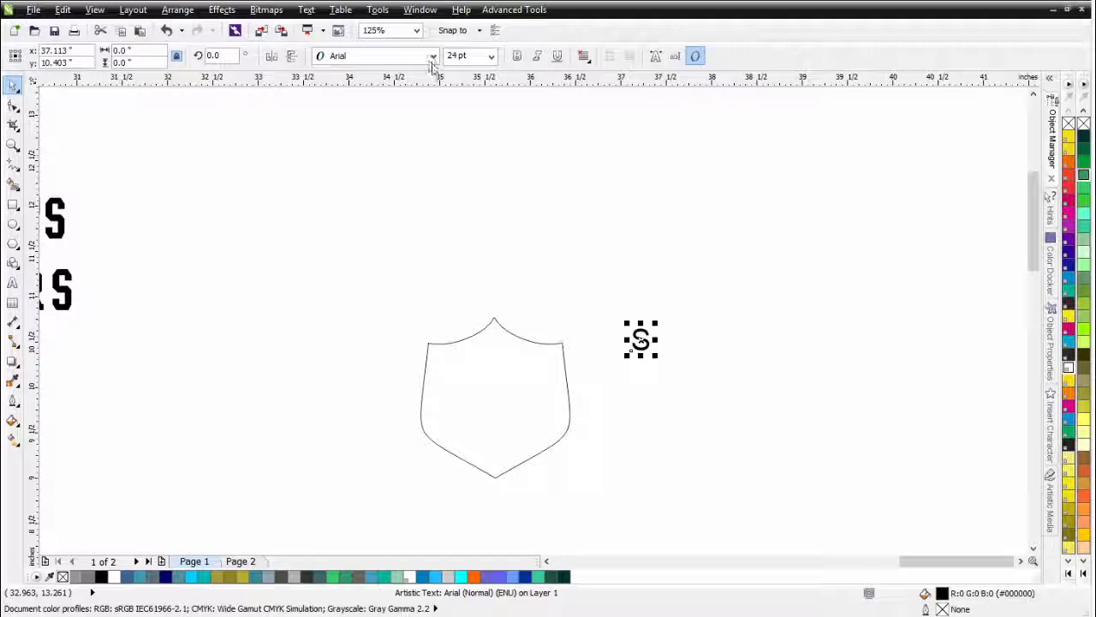
{"action": "left_click", "coordinate": [433, 56]}
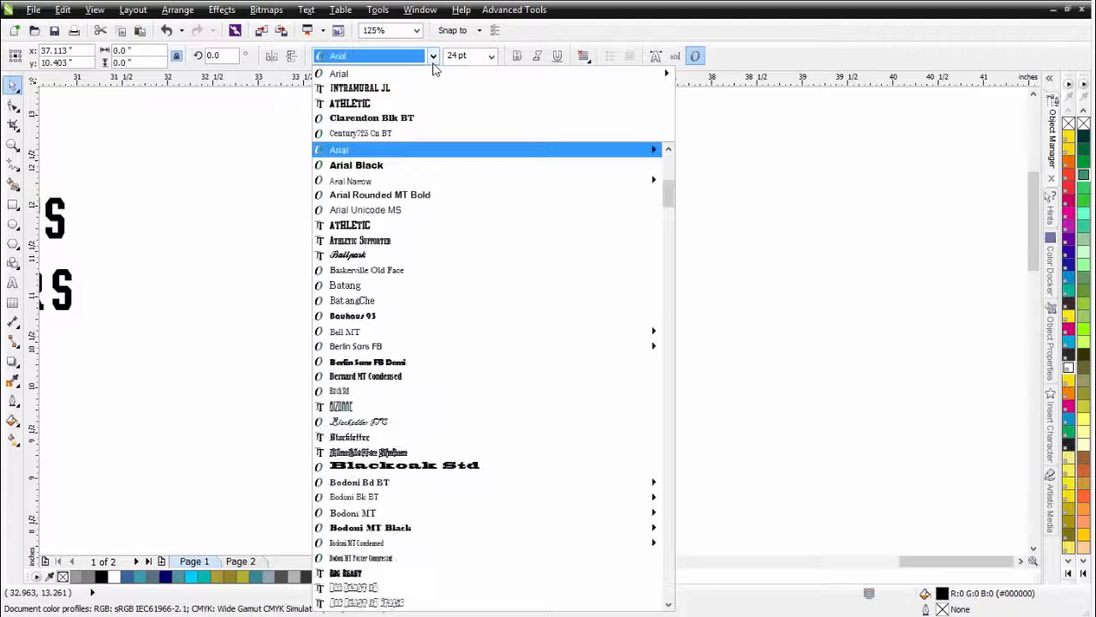
{"action": "left_click", "coordinate": [430, 117]}
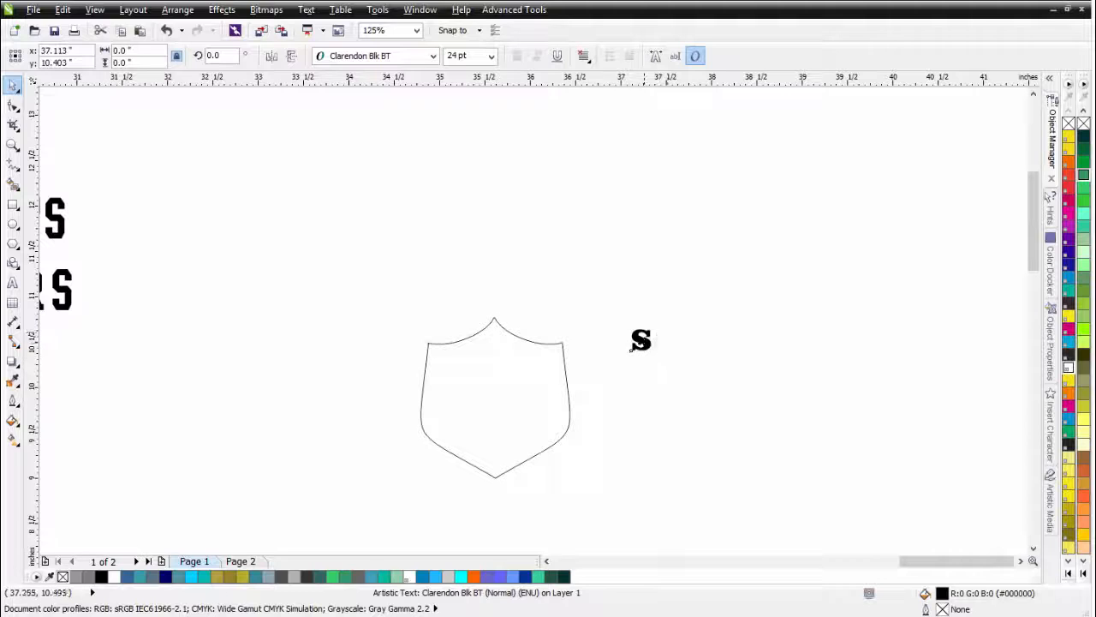
Move the S onto the shield, enlarge it to about 1.14 by 1.27 in, and align both objects' centers horizontally and vertically
{"action": "left_click_drag", "start_coordinate": [631, 348], "coordinate": [565, 334]}
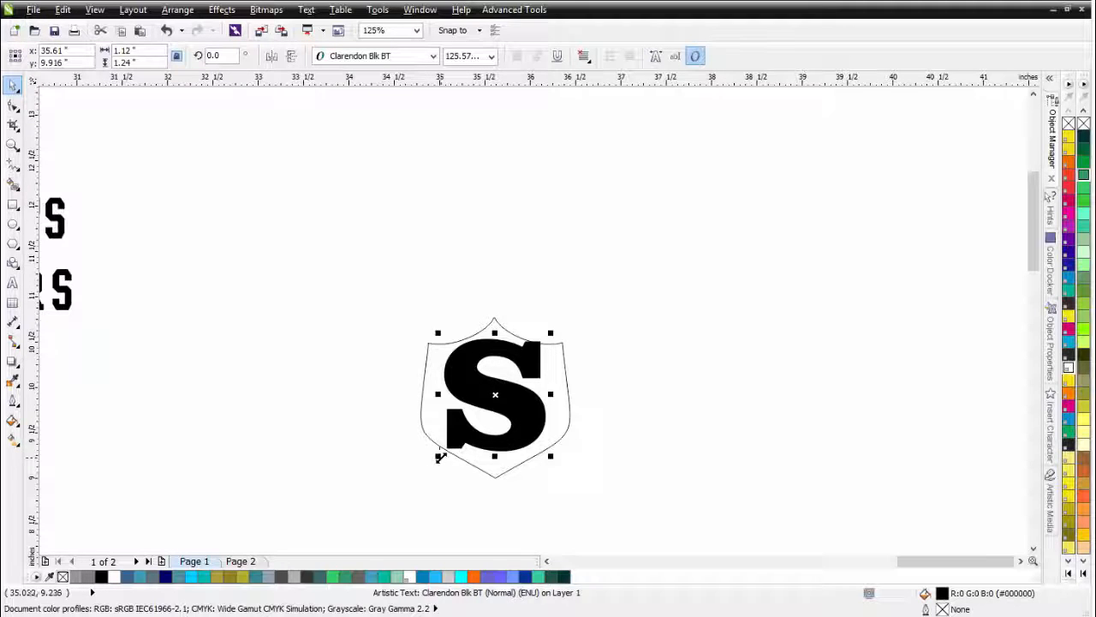
{"action": "left_click_drag", "start_coordinate": [439, 456], "coordinate": [433, 460]}
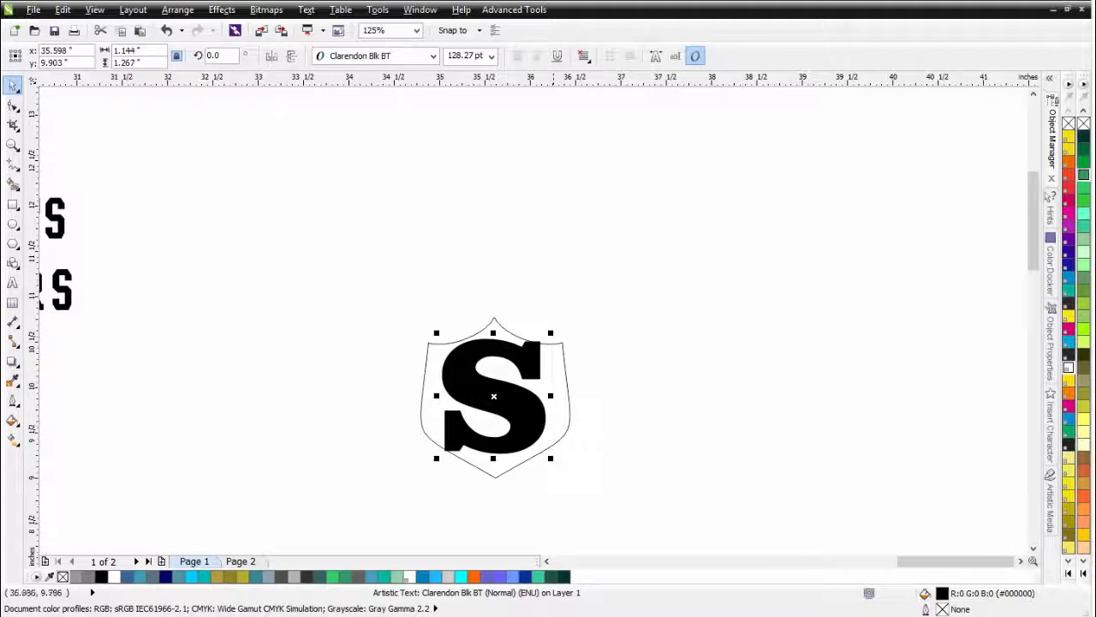
{"action": "scroll", "coordinate": [500, 406], "scroll_direction": "up", "scroll_amount": 1}
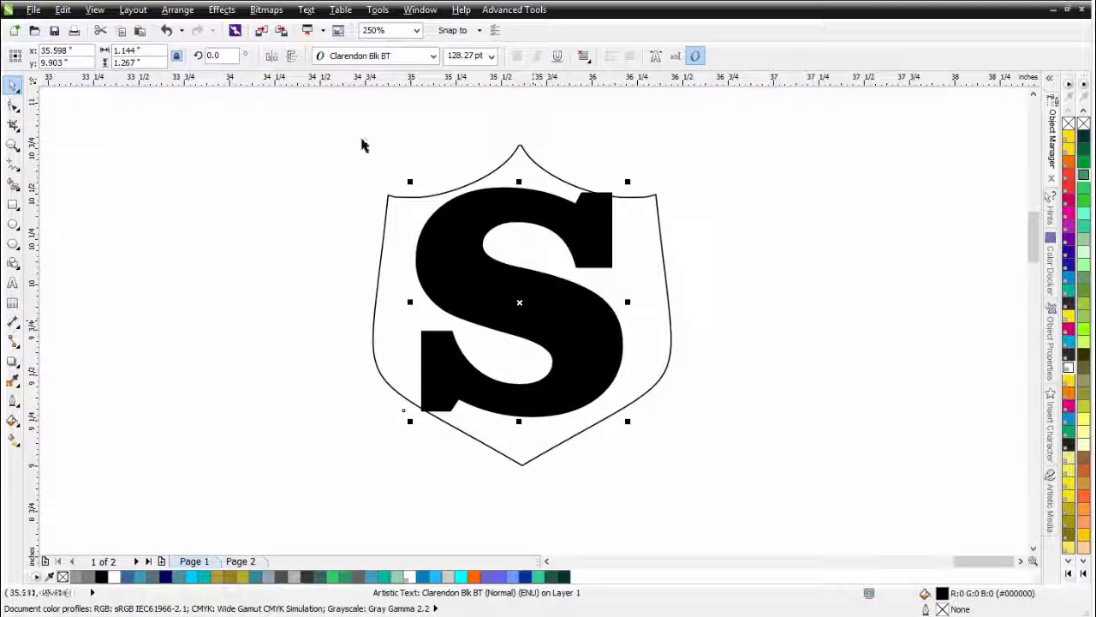
{"action": "left_click_drag", "start_coordinate": [303, 101], "coordinate": [692, 472]}
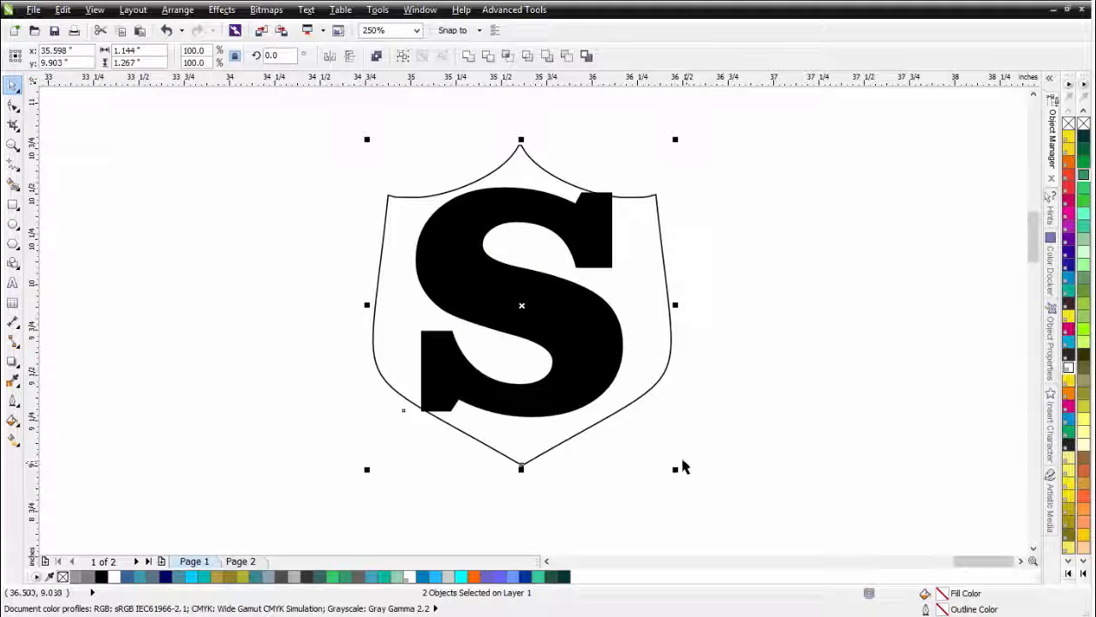
{"action": "key", "text": "c"}
{"action": "key", "text": "e"}
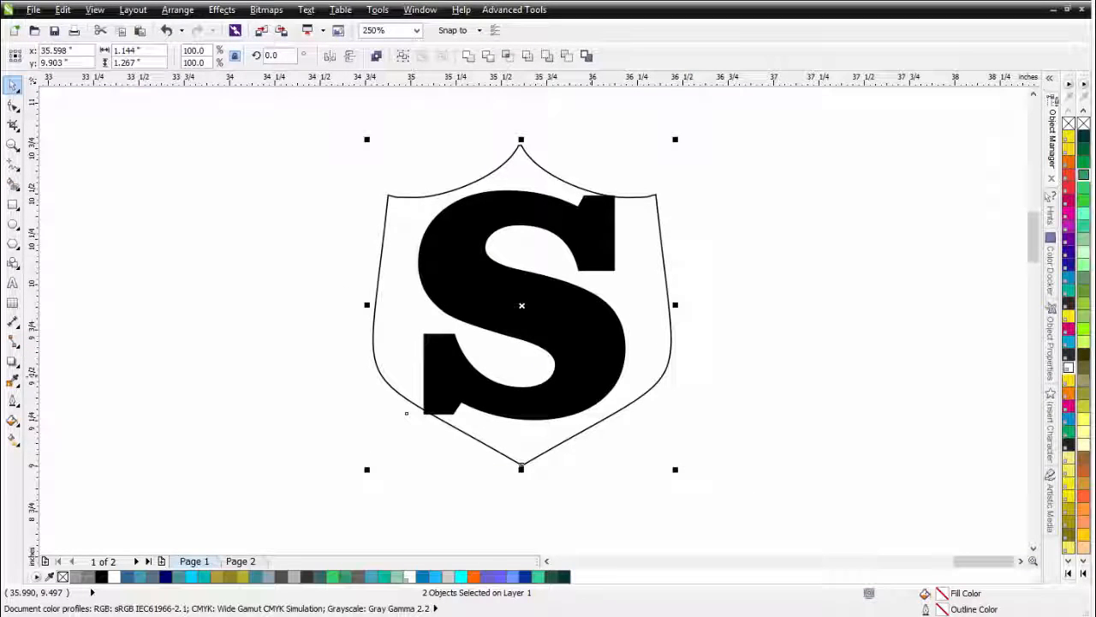
{"action": "left_click", "coordinate": [766, 265]}
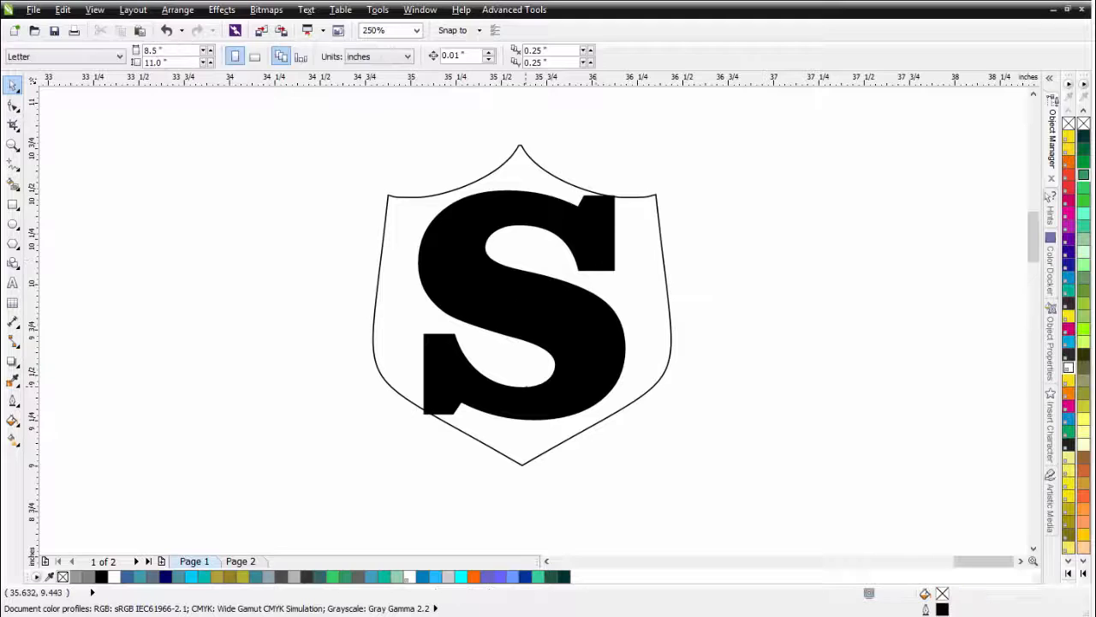
Enlarge the S to about 1.20 in wide and 1.33 in high and shift it slightly down and left within the shield
{"action": "left_click", "coordinate": [526, 387]}
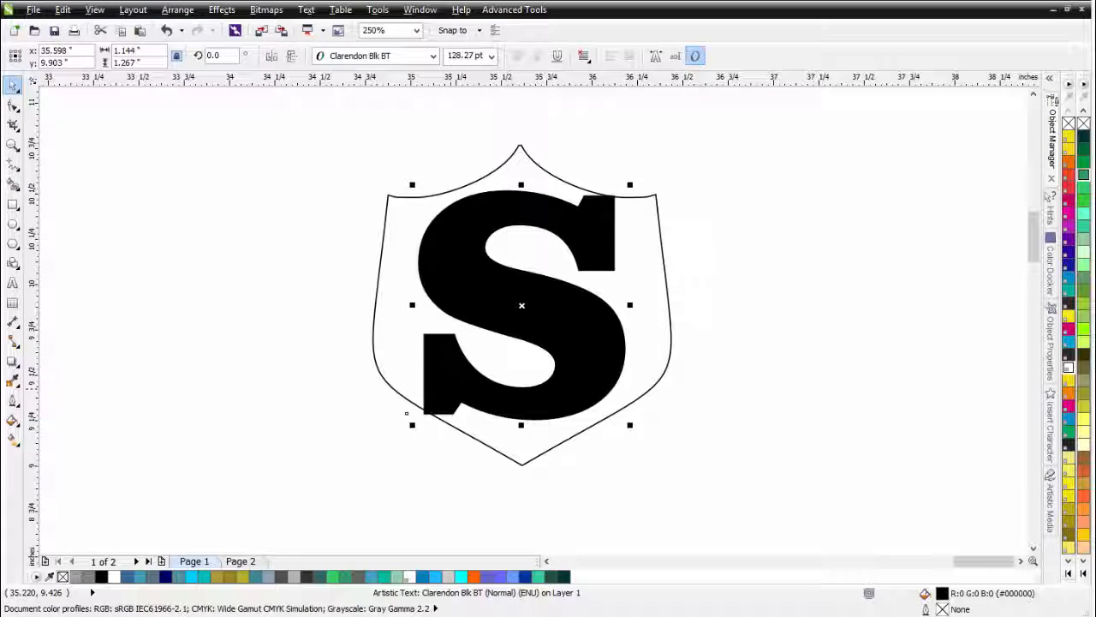
{"action": "left_click_drag", "start_coordinate": [624, 186], "coordinate": [639, 177]}
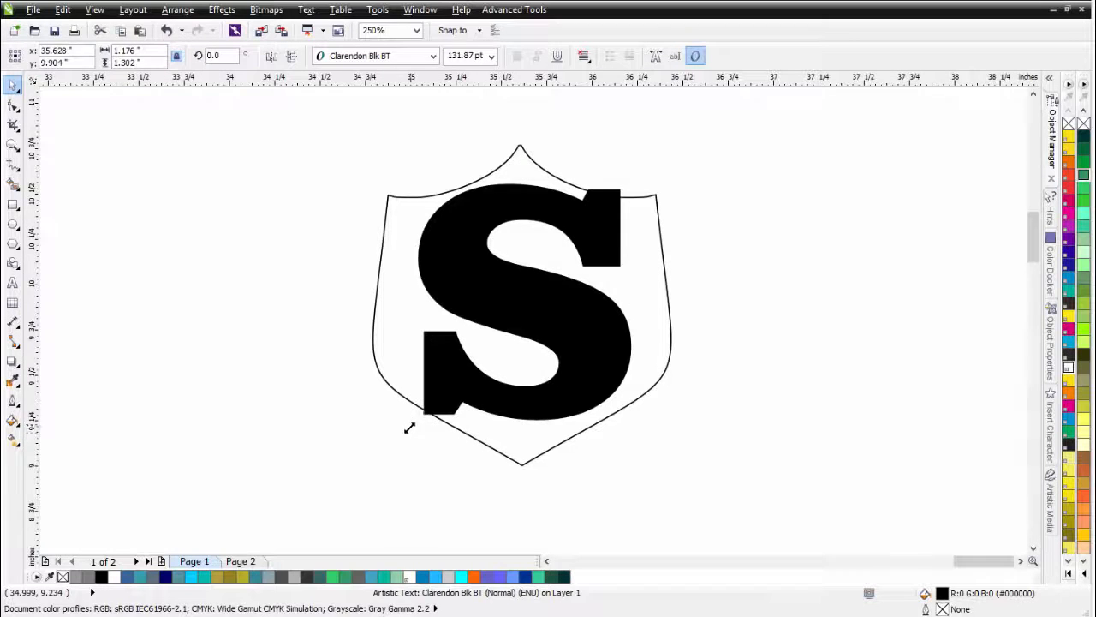
{"action": "left_click_drag", "start_coordinate": [409, 428], "coordinate": [408, 429]}
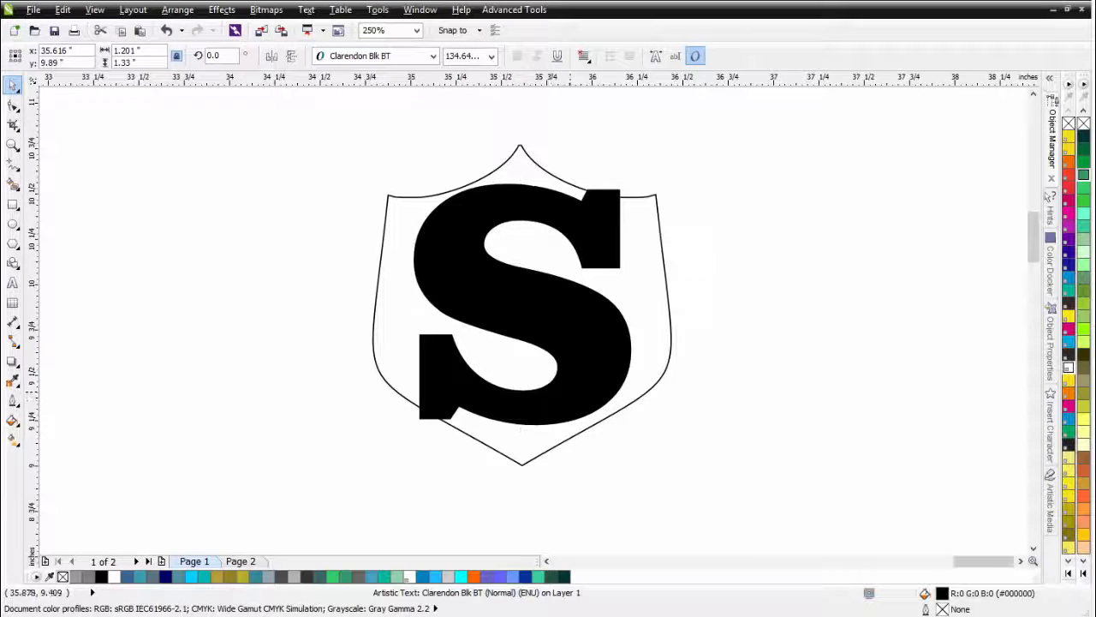
{"action": "left_click_drag", "start_coordinate": [571, 391], "coordinate": [567, 396]}
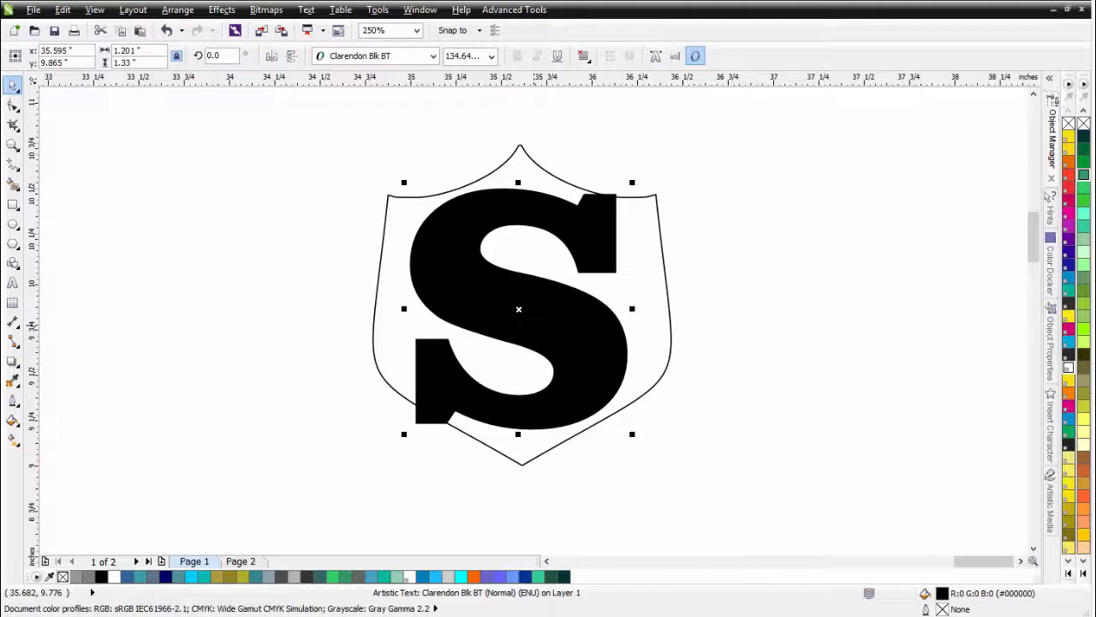
Convert the S to curves and extend the outer corners of its upper and lower serifs past the shield's edge
{"action": "right_click", "coordinate": [533, 323]}
{"action": "left_click", "coordinate": [595, 392]}
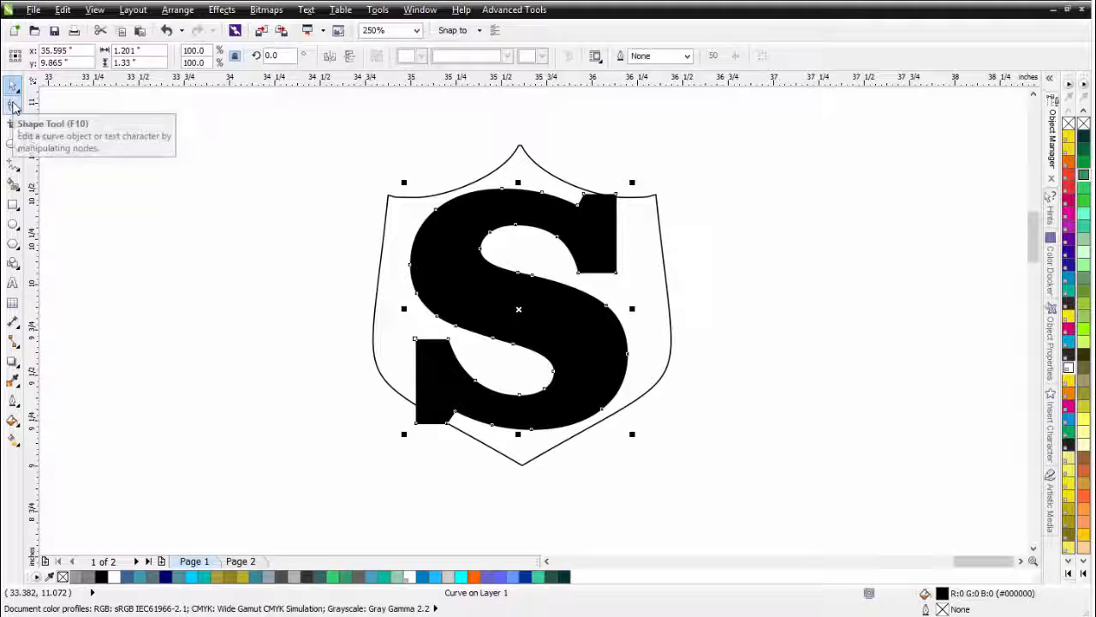
{"action": "left_click", "coordinate": [14, 104]}
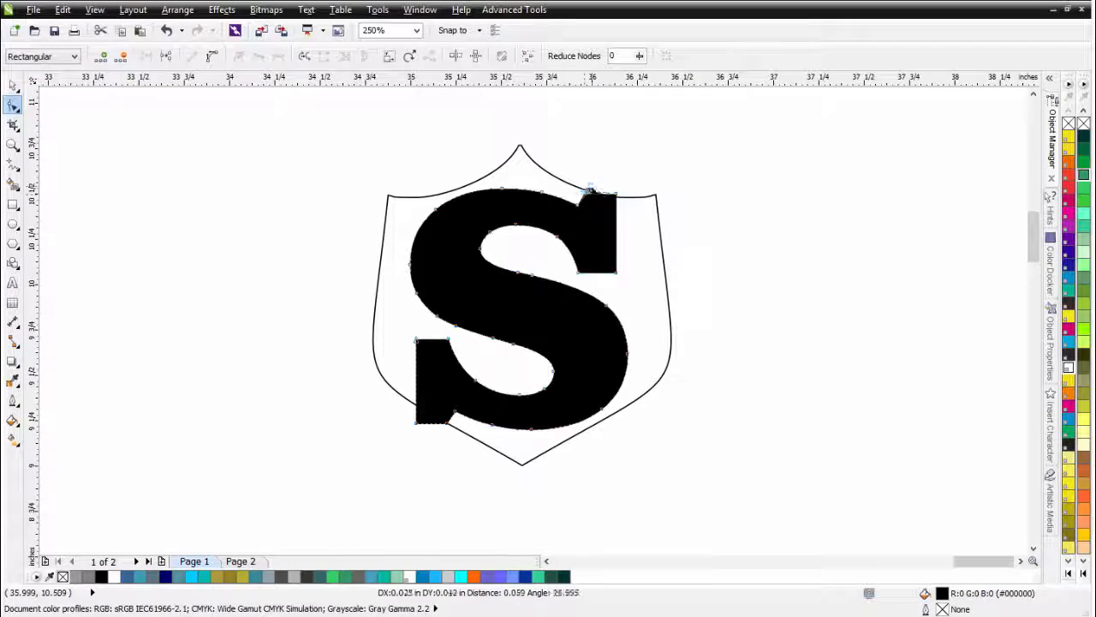
{"action": "left_click_drag", "start_coordinate": [586, 192], "coordinate": [591, 182]}
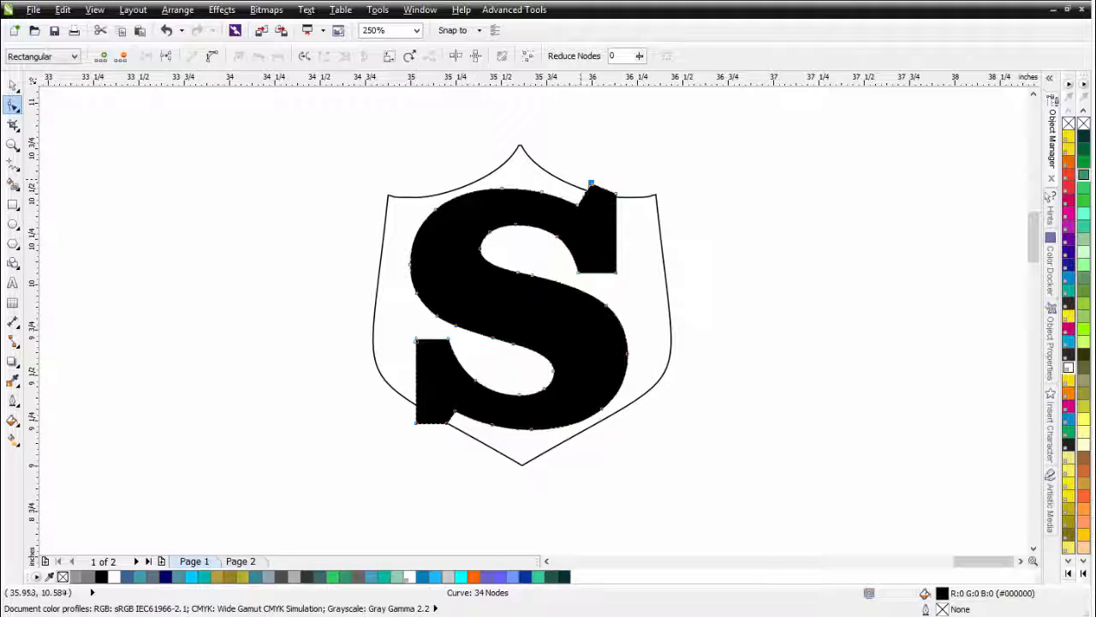
{"action": "left_click", "coordinate": [442, 428]}
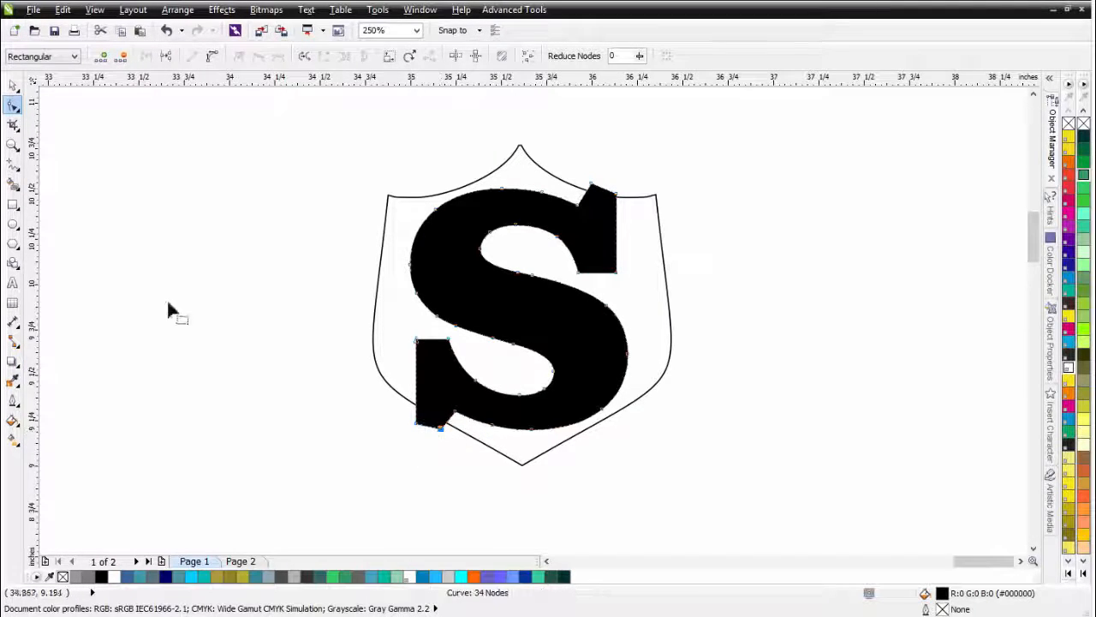
Cut the S out of the shield, fill the resulting shape with dark teal (R:0 G:51 B:51), and remove its outline
{"action": "left_click", "coordinate": [13, 86]}
{"action": "left_click_drag", "start_coordinate": [734, 120], "coordinate": [291, 507]}
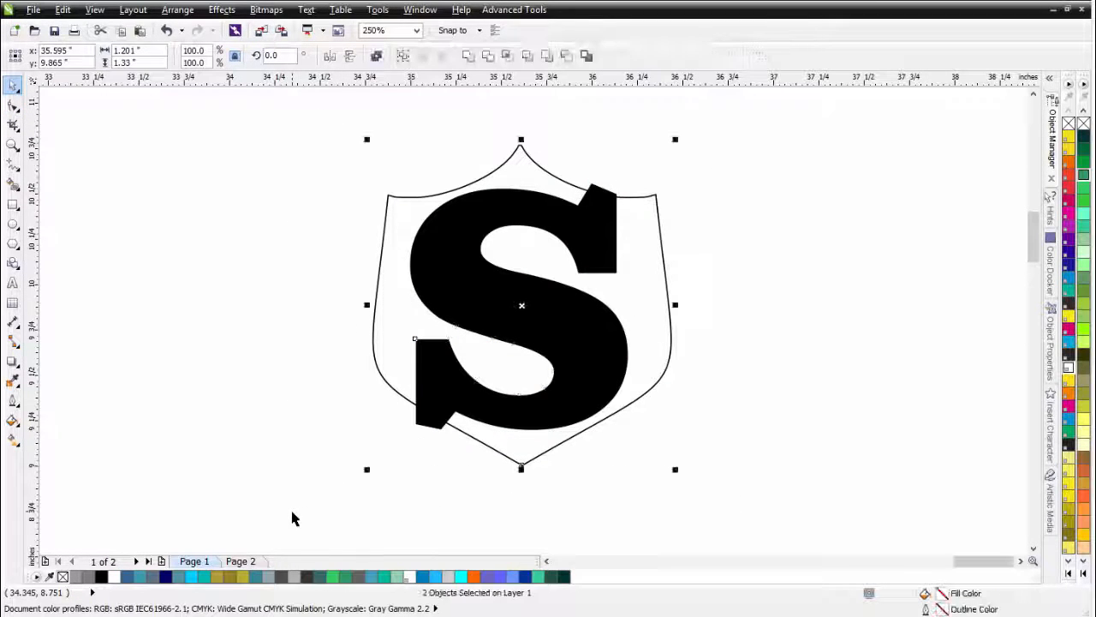
{"action": "left_click", "coordinate": [566, 55]}
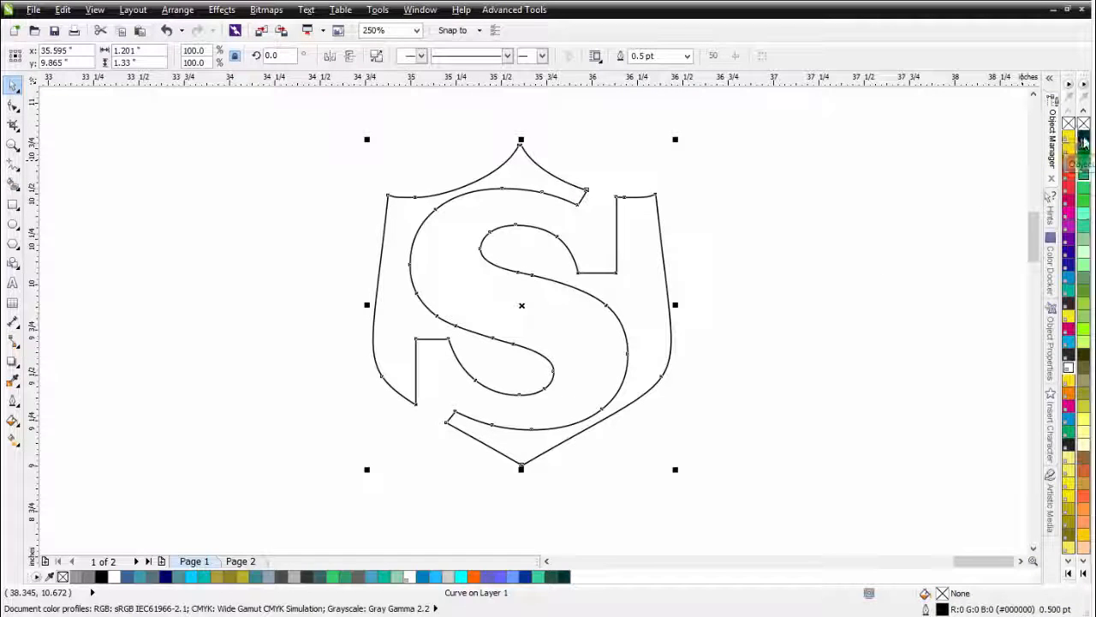
{"action": "left_click", "coordinate": [1083, 137]}
{"action": "right_click", "coordinate": [1084, 123]}
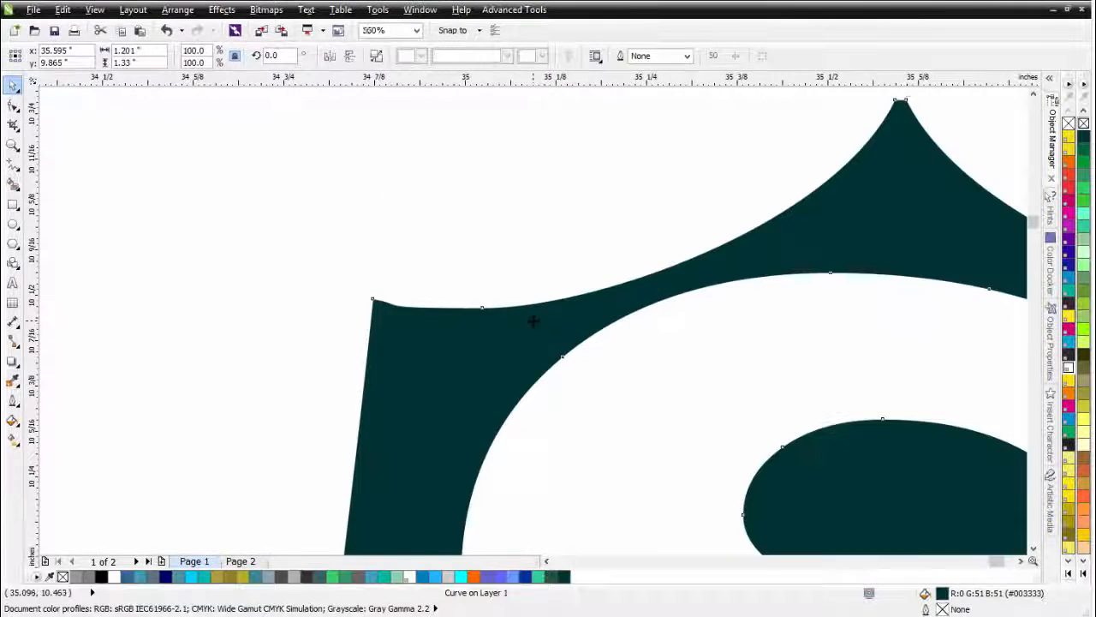
Delete the stray node on the shield's upper-left edge to smooth the curve next to the corner
{"action": "scroll", "coordinate": [432, 201], "scroll_direction": "up", "scroll_amount": 2}
{"action": "scroll", "coordinate": [525, 324], "scroll_direction": "up", "scroll_amount": 1}
{"action": "key", "text": "F10"}
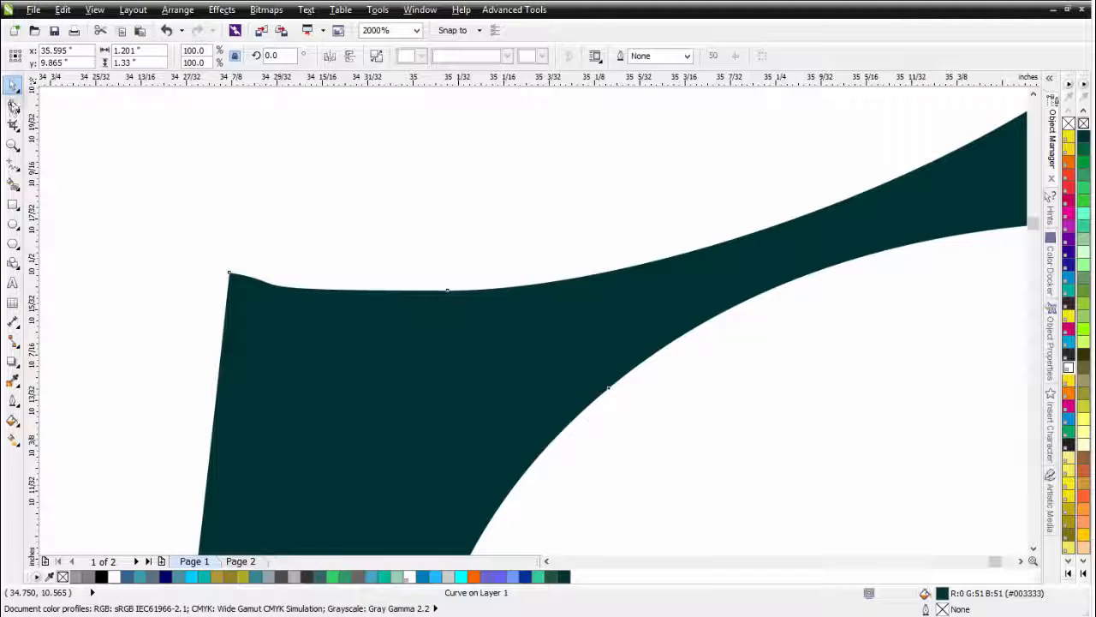
{"action": "left_click", "coordinate": [230, 273]}
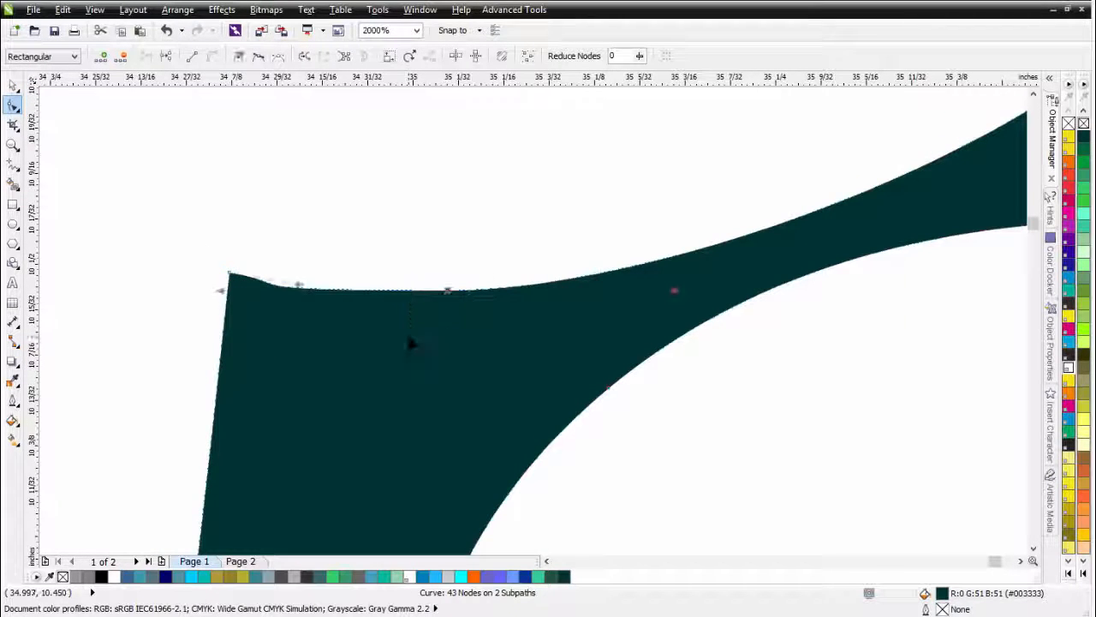
{"action": "key", "text": "Delete"}
{"action": "scroll", "coordinate": [407, 333], "scroll_direction": "down", "scroll_amount": 3}
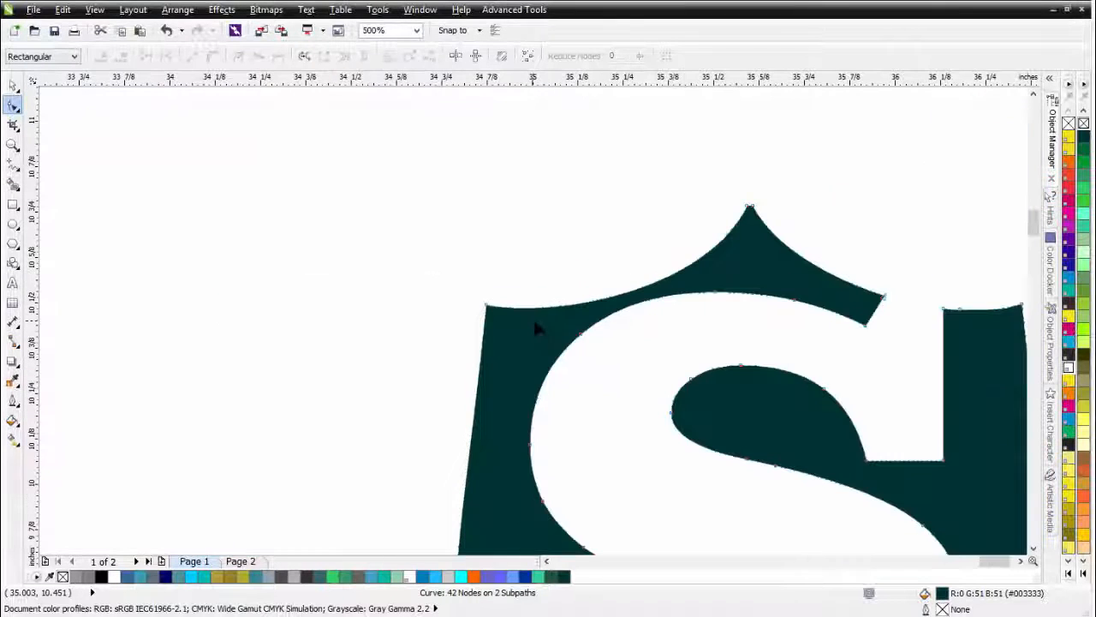
Delete the stray node on the top edge of the shield's upper-right piece to smooth that curve
{"action": "scroll", "coordinate": [538, 317], "scroll_direction": "up", "scroll_amount": 2}
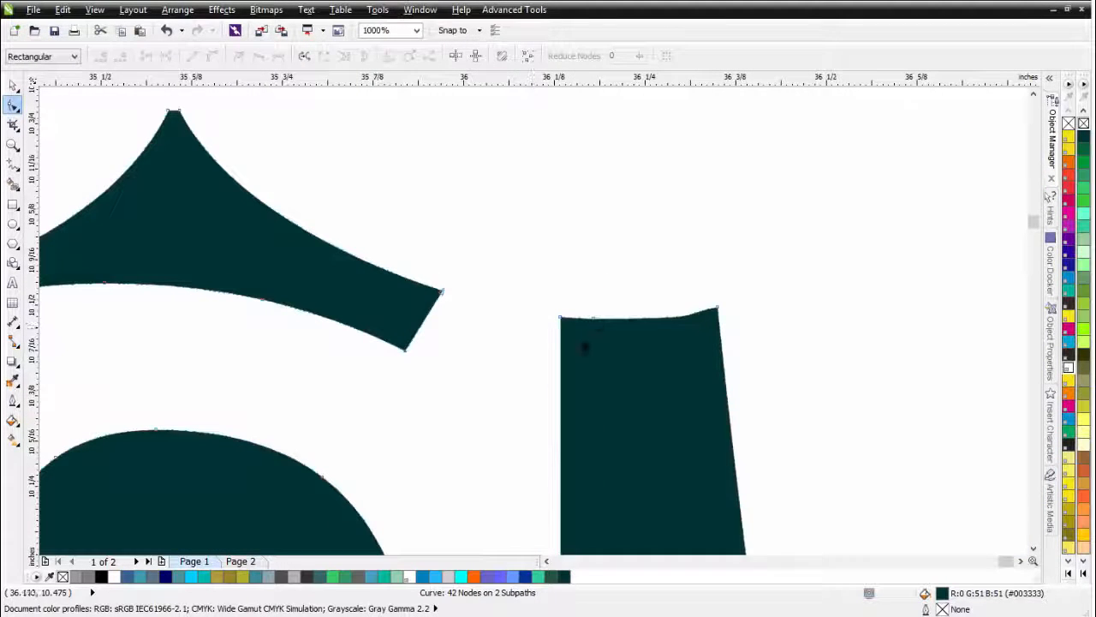
{"action": "left_click_drag", "start_coordinate": [588, 308], "coordinate": [620, 349]}
{"action": "key", "text": "Delete"}
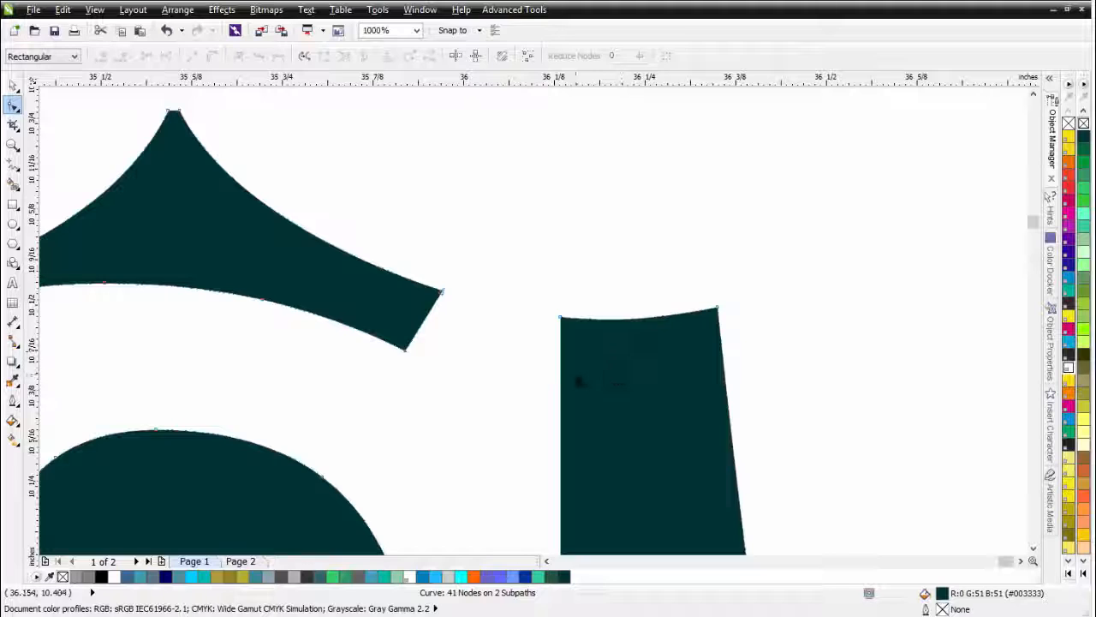
{"action": "scroll", "coordinate": [386, 351], "scroll_direction": "down", "scroll_amount": 2}
{"action": "scroll", "coordinate": [552, 445], "scroll_direction": "down", "scroll_amount": 1}
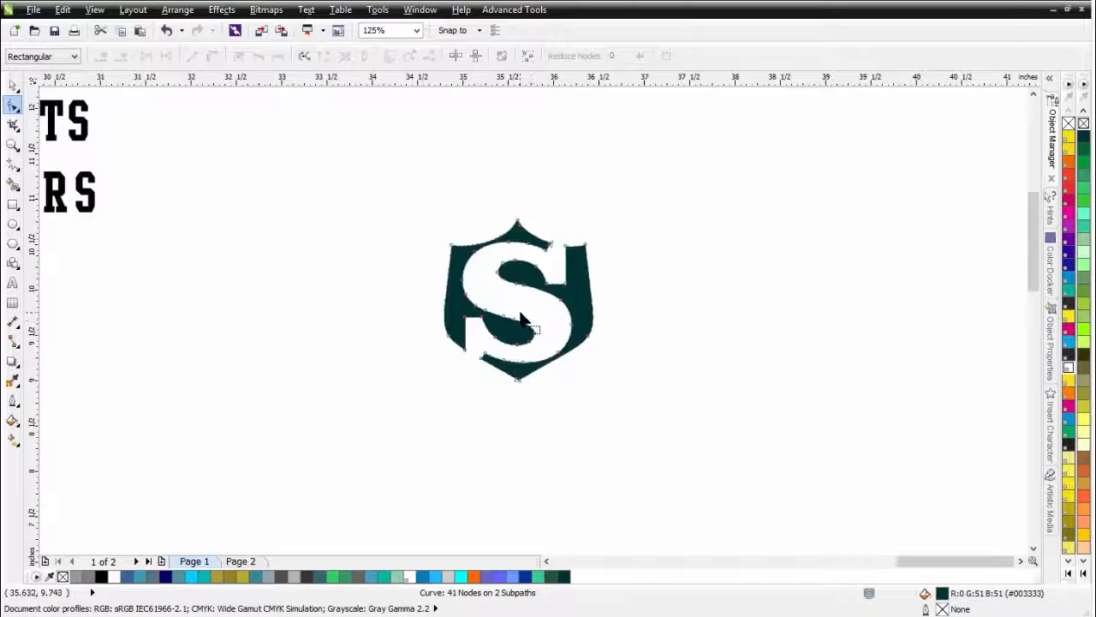
{"action": "scroll", "coordinate": [525, 321], "scroll_direction": "up", "scroll_amount": 1}
{"action": "scroll", "coordinate": [533, 325], "scroll_direction": "down", "scroll_amount": 1}
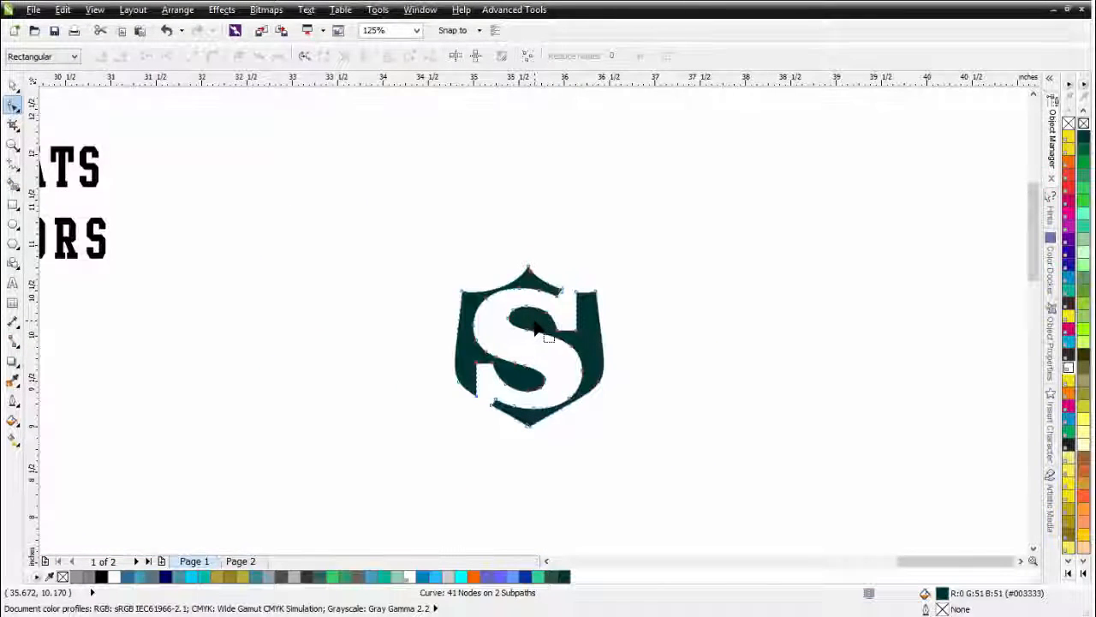
{"action": "scroll", "coordinate": [534, 328], "scroll_direction": "up", "scroll_amount": 1}
{"action": "left_click", "coordinate": [12, 84]}
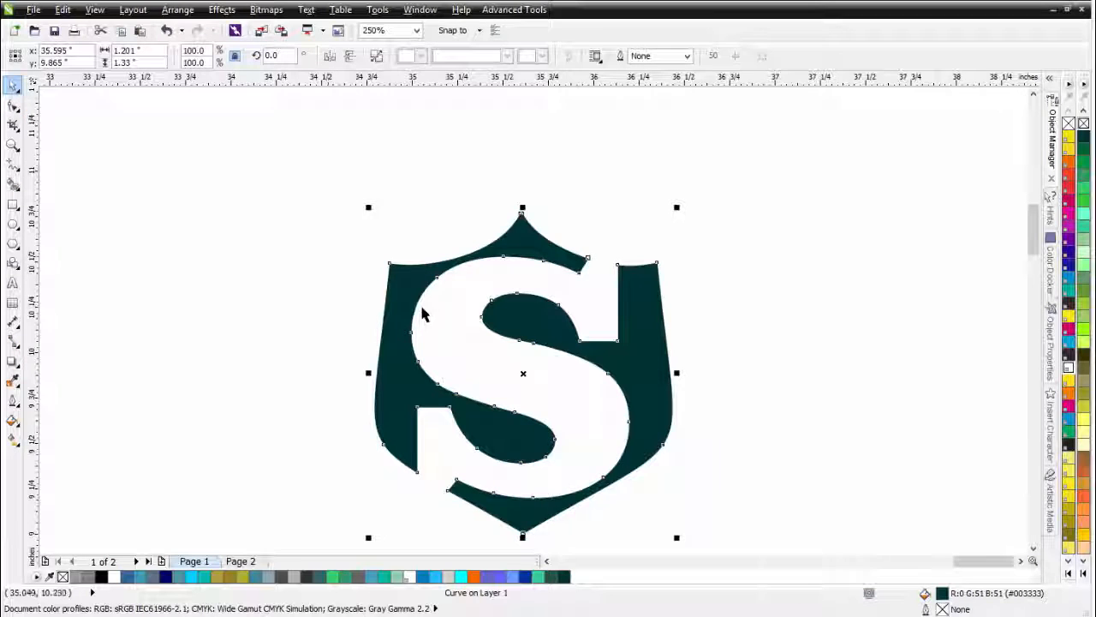
Bring the BOBCATS, SENIORS, 20 and 15 text objects over beside the shield
{"action": "scroll", "coordinate": [249, 237], "scroll_direction": "down", "scroll_amount": 2}
{"action": "scroll", "coordinate": [337, 372], "scroll_direction": "down", "scroll_amount": 1}
{"action": "left_click_drag", "start_coordinate": [506, 179], "coordinate": [328, 372]}
{"action": "mouse_move", "coordinate": [387, 274]}
{"action": "left_mouse_down"}
{"action": "mouse_move", "coordinate": [566, 366]}
{"action": "mouse_move", "coordinate": [752, 328]}
{"action": "mouse_move", "coordinate": [746, 321]}
{"action": "left_mouse_up"}
{"action": "scroll", "coordinate": [746, 321], "scroll_direction": "up", "scroll_amount": 1}
{"action": "key", "text": "Escape"}
Place BOBCATS above the shield and 20 and 15 on either side, aligning the two numbers and the shield in one centered row
{"action": "left_click_drag", "start_coordinate": [773, 267], "coordinate": [563, 224]}
{"action": "left_click_drag", "start_coordinate": [699, 388], "coordinate": [456, 310]}
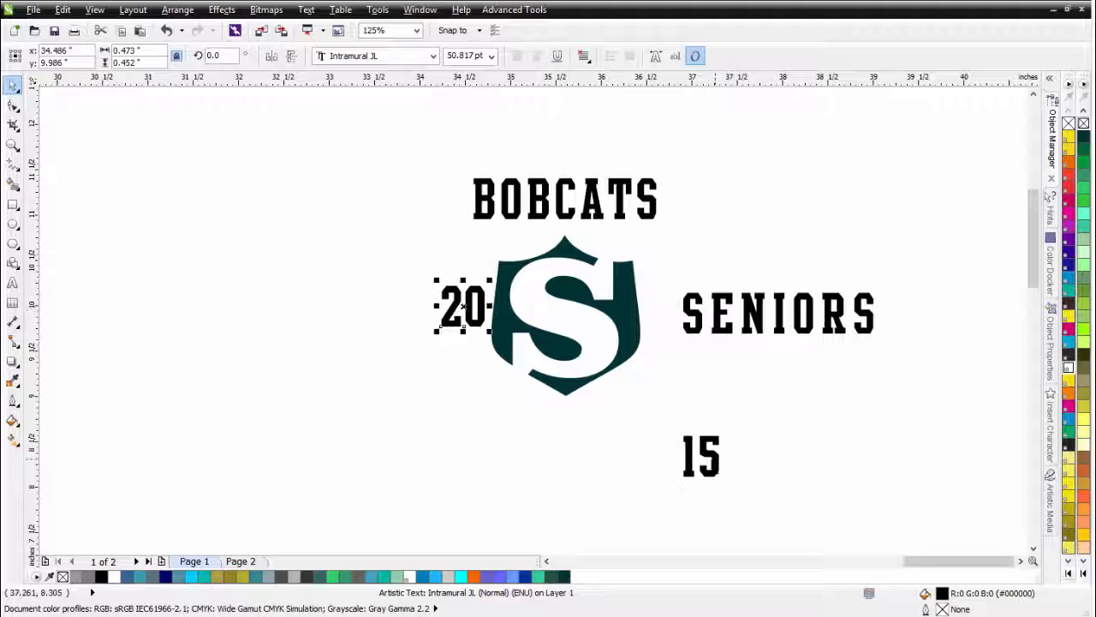
{"action": "left_click_drag", "start_coordinate": [690, 466], "coordinate": [649, 311]}
{"action": "left_click_drag", "start_coordinate": [703, 236], "coordinate": [372, 454]}
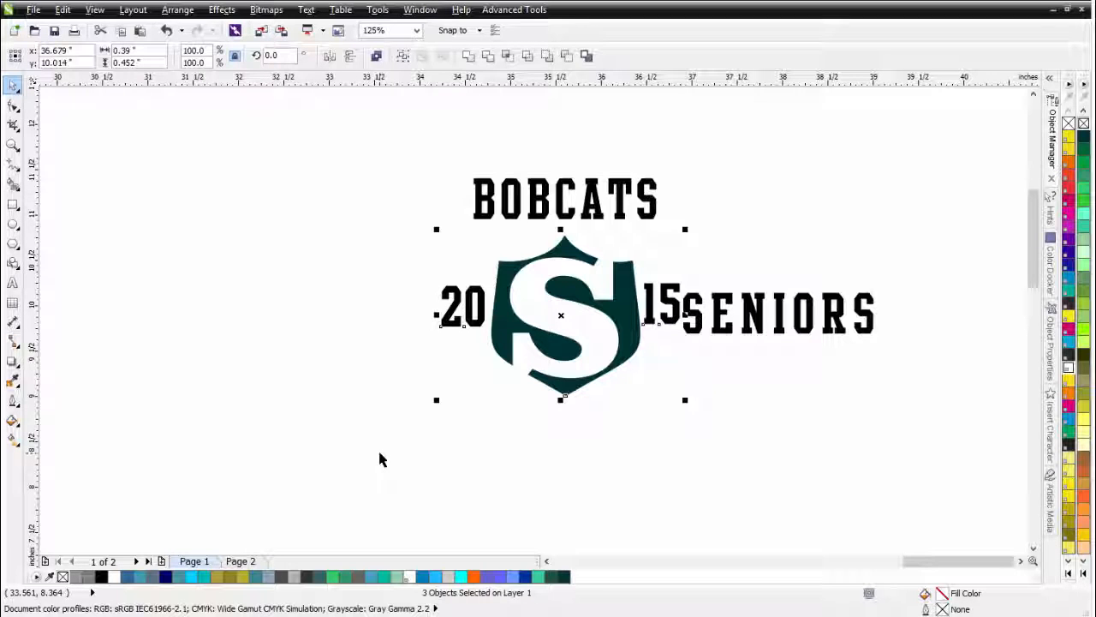
{"action": "key", "text": "c"}
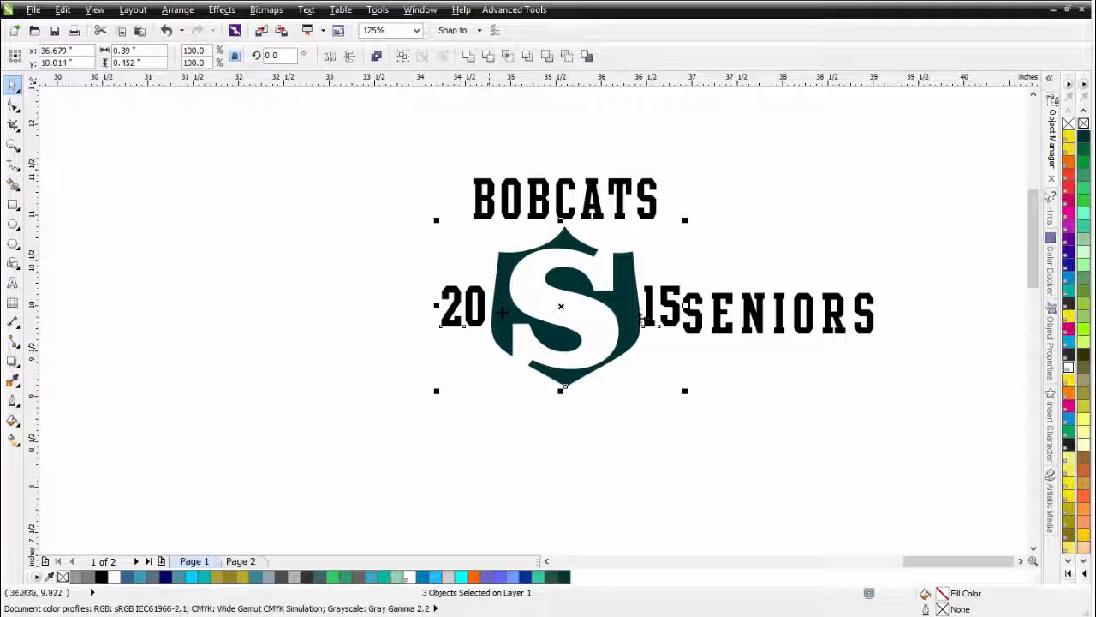
Place SENIORS centered below the shield and shift the 15 slightly away from the shield's right side
{"action": "left_click", "coordinate": [782, 317]}
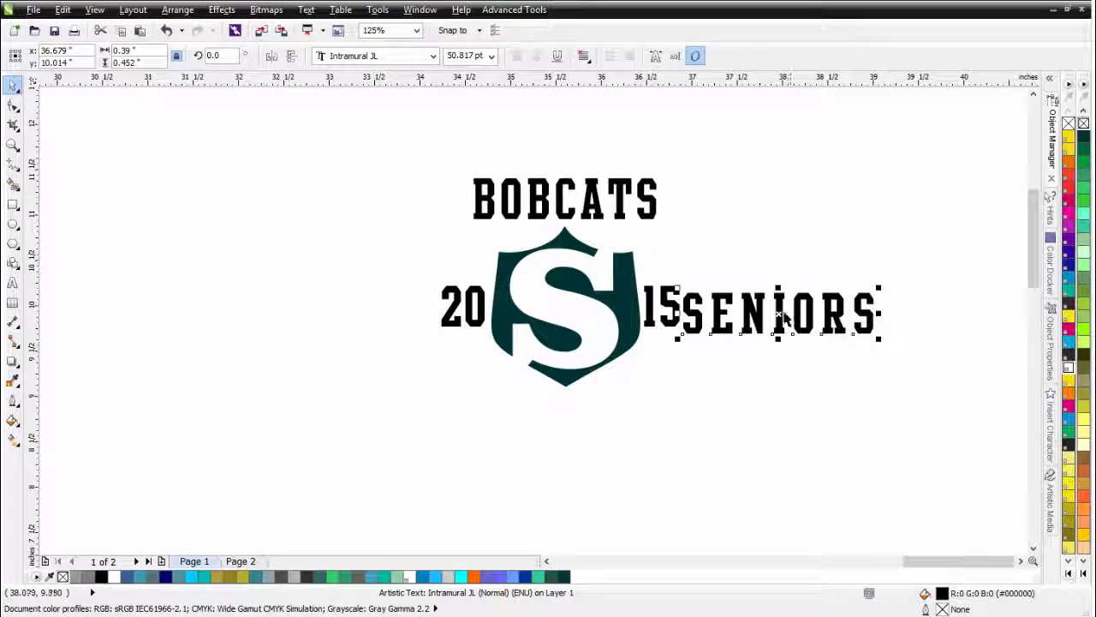
{"action": "left_click_drag", "start_coordinate": [782, 317], "coordinate": [561, 418]}
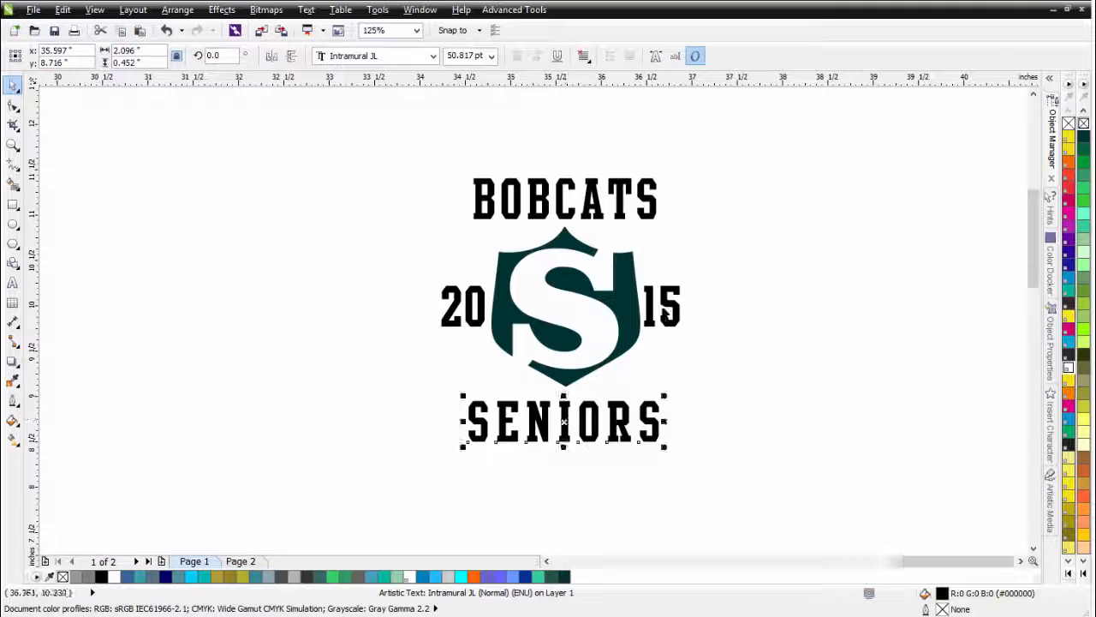
{"action": "mouse_move", "coordinate": [649, 313]}
{"action": "left_mouse_down"}
{"action": "mouse_move", "coordinate": [724, 316]}
{"action": "mouse_move", "coordinate": [656, 316]}
{"action": "left_mouse_up"}
{"action": "left_click", "coordinate": [769, 386]}
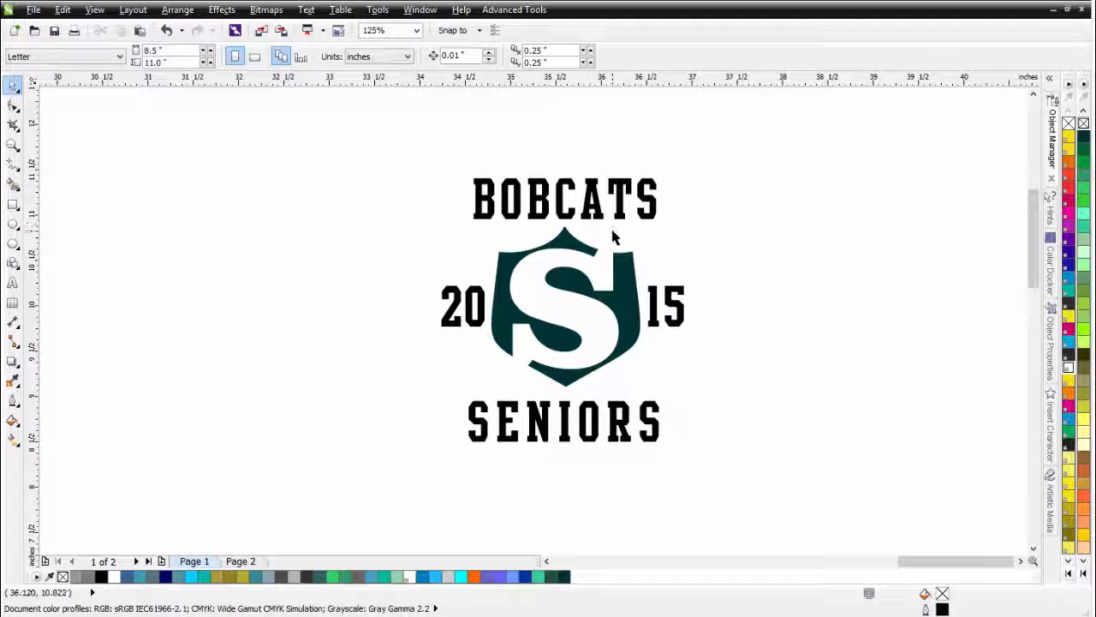
Raise BOBCATS higher above the shield and draw an ellipse about 3.28 by 2.29 in around the shield and both numbers
{"action": "left_click_drag", "start_coordinate": [590, 213], "coordinate": [590, 197]}
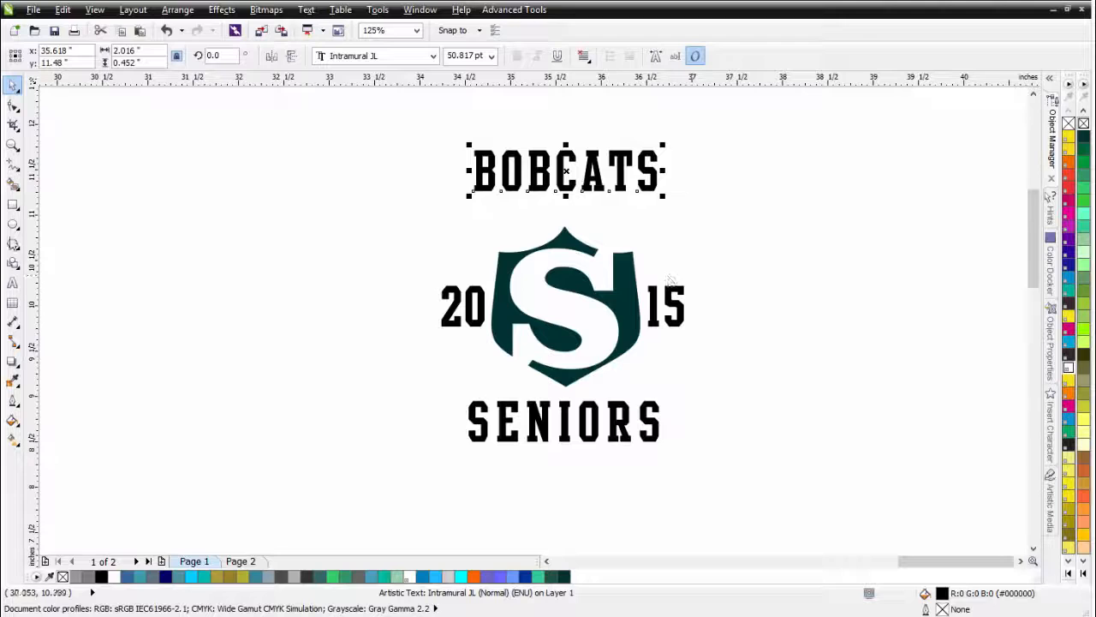
{"action": "left_click", "coordinate": [13, 224]}
{"action": "left_click_drag", "start_coordinate": [419, 217], "coordinate": [720, 427]}
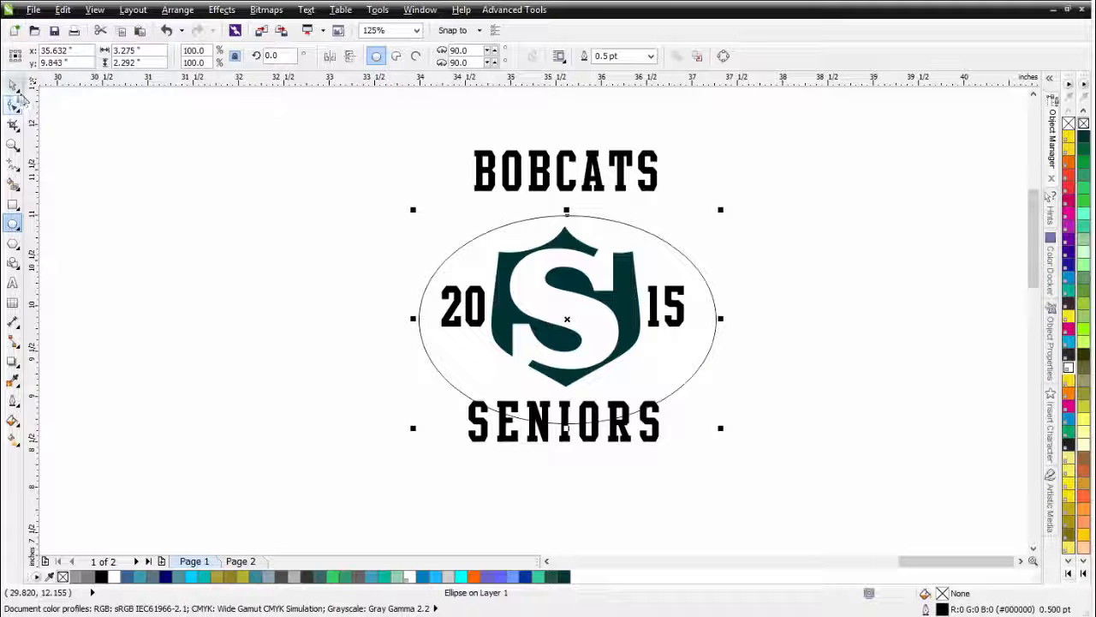
Fit the BOBCATS text to the ellipse so that it arches over the shield
{"action": "left_click", "coordinate": [12, 85]}
{"action": "left_click", "coordinate": [526, 181]}
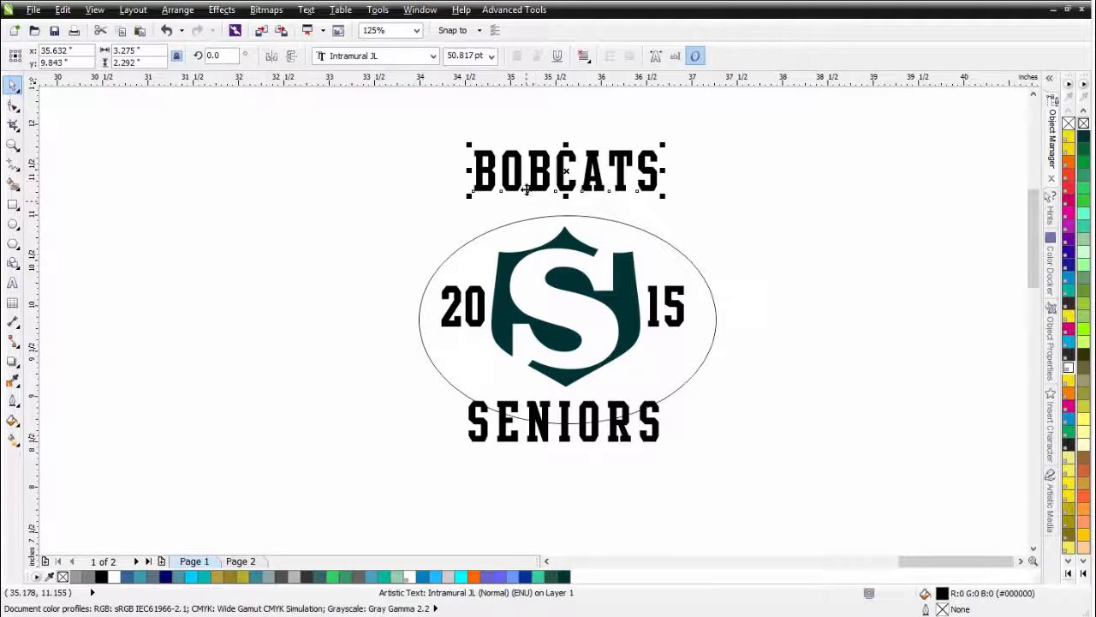
{"action": "left_click_drag", "start_coordinate": [540, 177], "coordinate": [538, 217]}
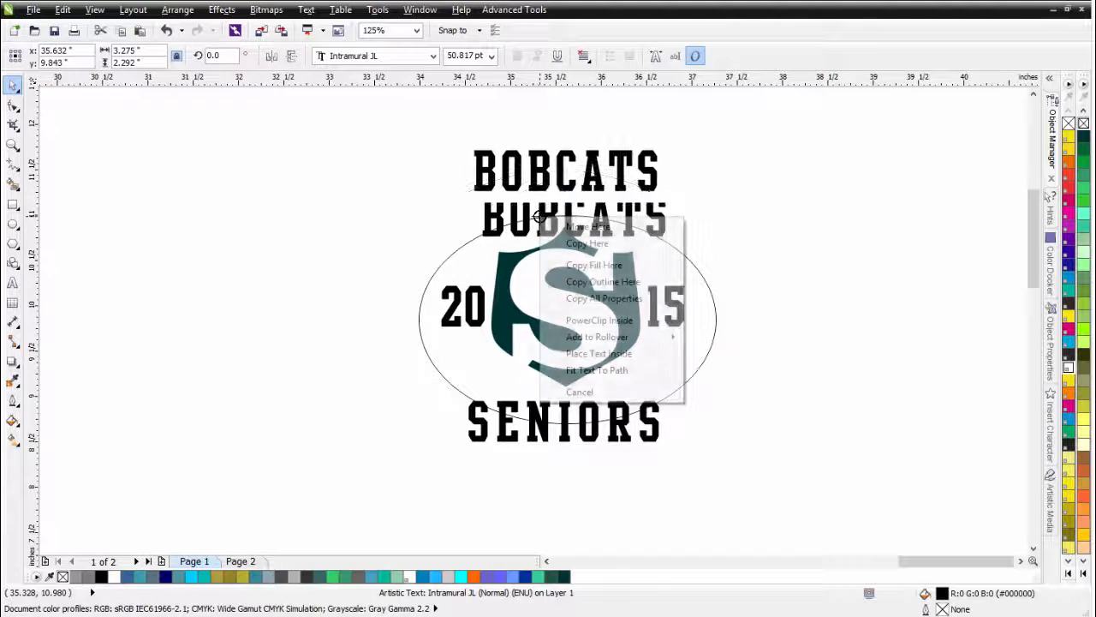
{"action": "left_click", "coordinate": [589, 370]}
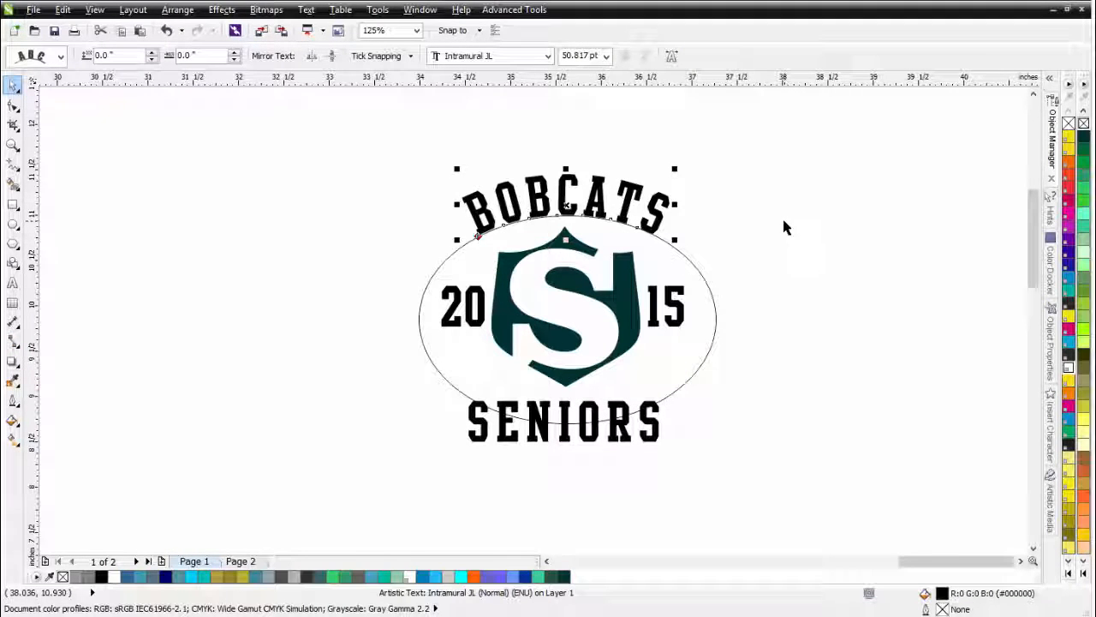
Narrow the ellipse together with its BOBCATS text so that the ellipse is about 2.84 in wide
{"action": "left_click", "coordinate": [711, 297]}
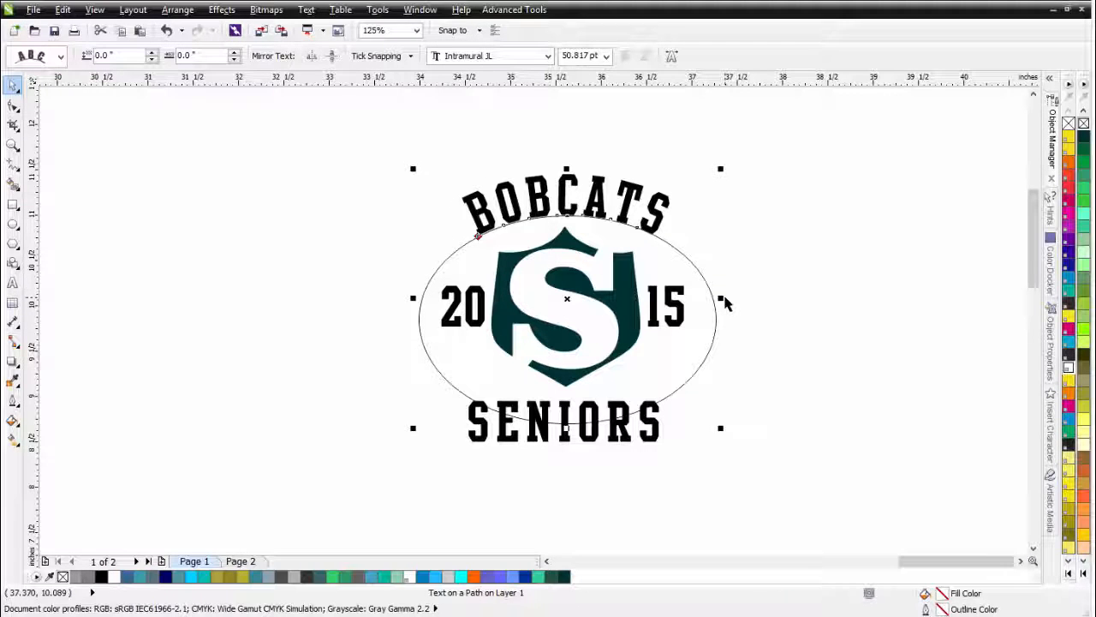
{"action": "left_click_drag", "start_coordinate": [720, 299], "coordinate": [681, 298]}
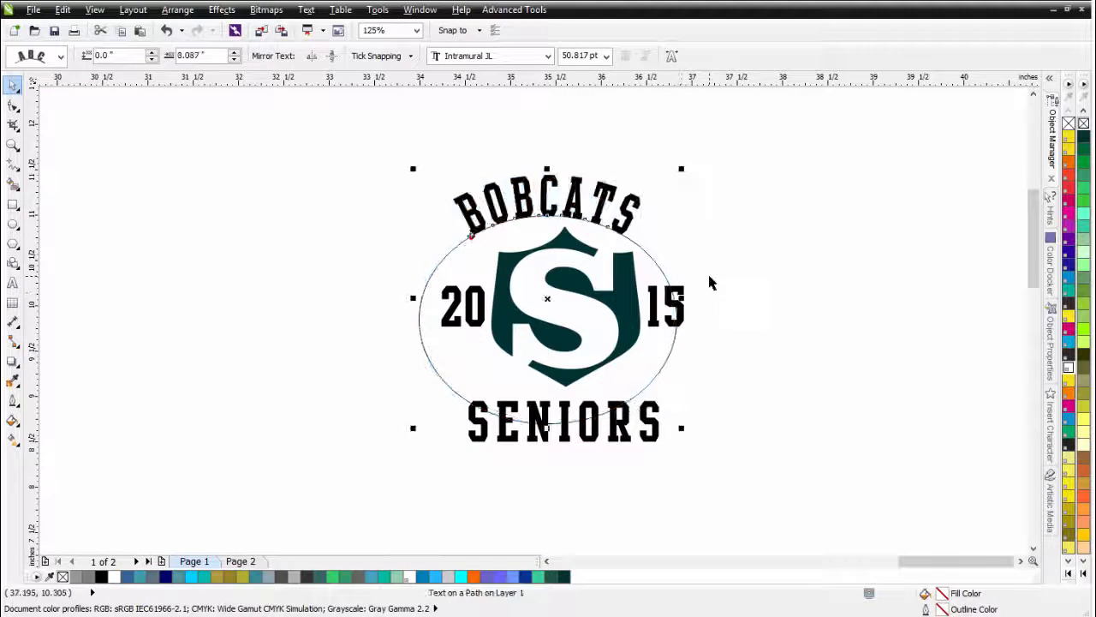
{"action": "left_click", "coordinate": [706, 228]}
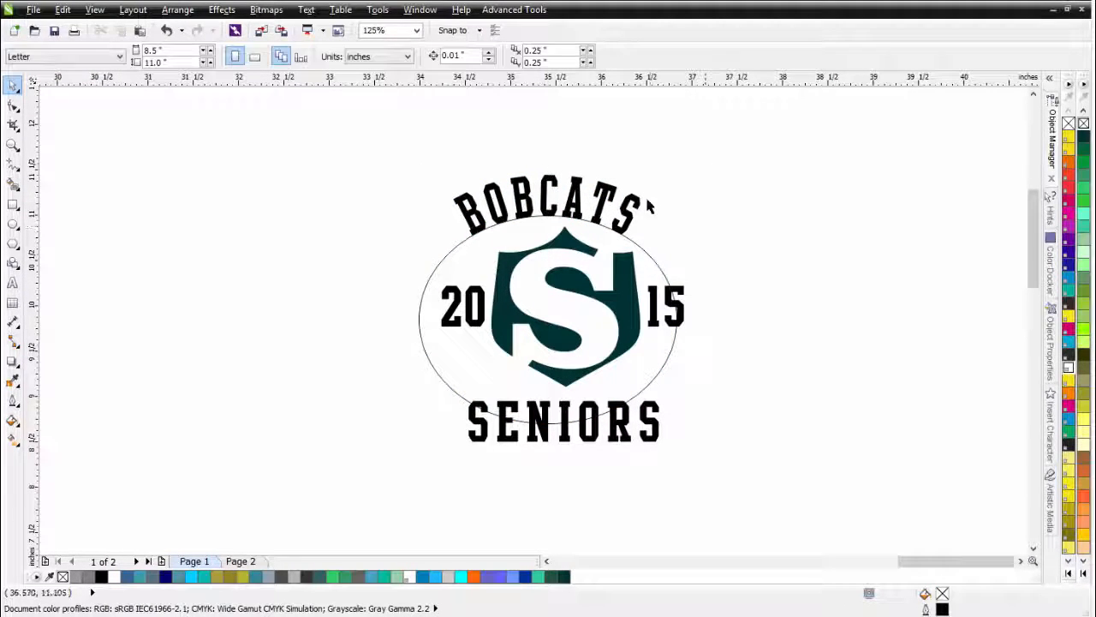
Widen the letter spacing of the arched BOBCATS text moderately so it spreads further along the ellipse
{"action": "left_click", "coordinate": [609, 195]}
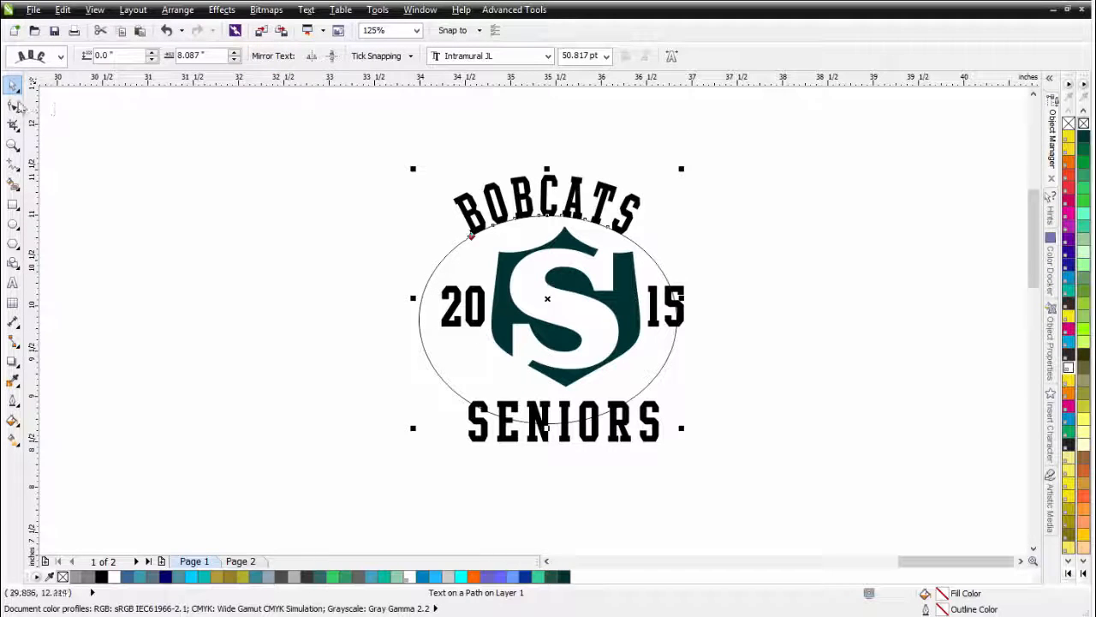
{"action": "left_click", "coordinate": [14, 105]}
{"action": "left_click", "coordinate": [638, 226]}
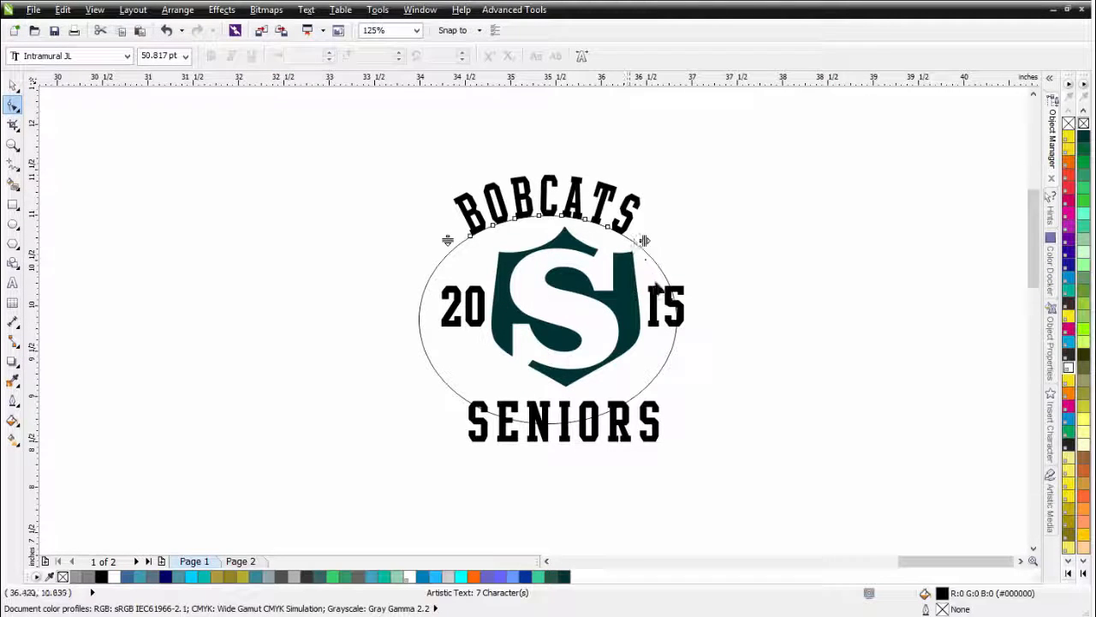
{"action": "left_click_drag", "start_coordinate": [643, 241], "coordinate": [667, 249]}
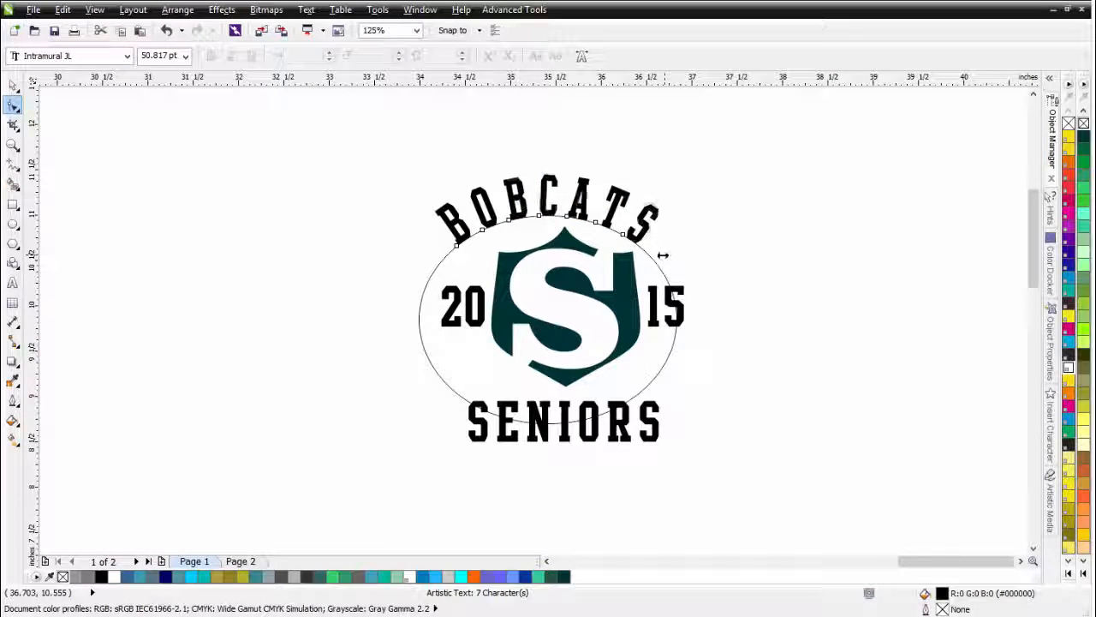
{"action": "left_click_drag", "start_coordinate": [662, 249], "coordinate": [654, 251]}
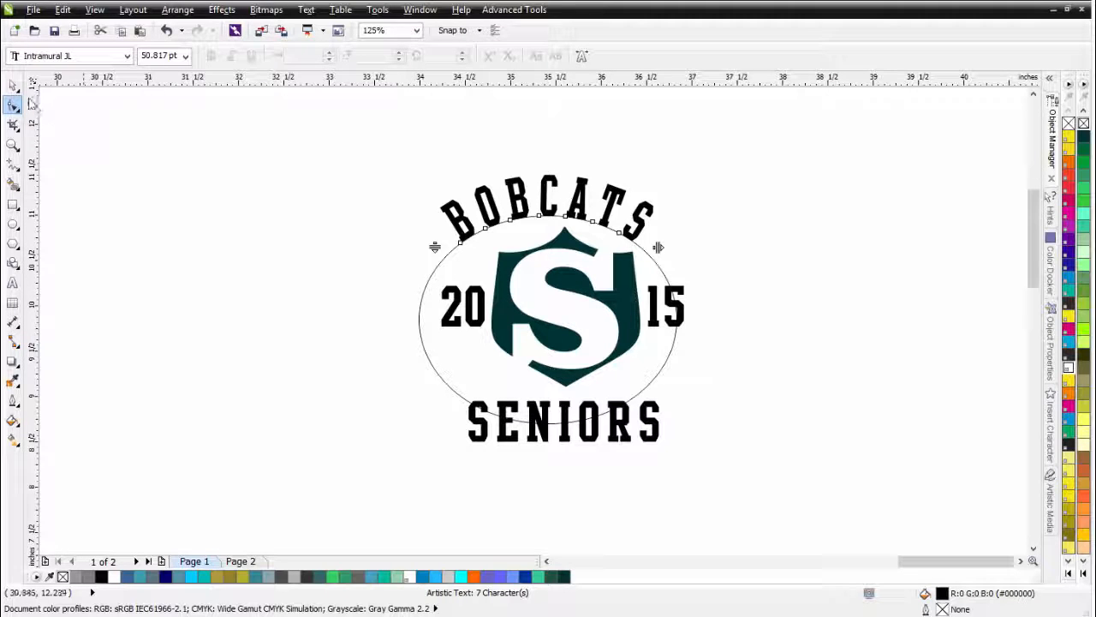
Shift the arched BOBCATS text and its ellipse slightly right and down over the shield, and select the ellipse alone
{"action": "left_click", "coordinate": [14, 86]}
{"action": "left_click_drag", "start_coordinate": [566, 223], "coordinate": [549, 205]}
{"action": "left_click", "coordinate": [651, 264]}
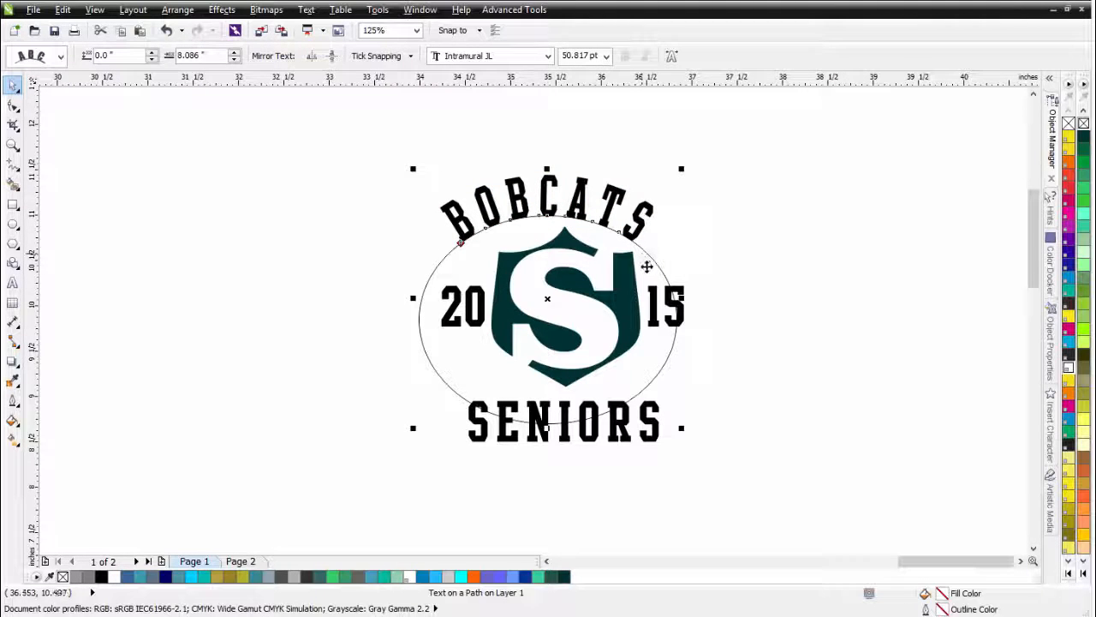
{"action": "left_click", "coordinate": [652, 269]}
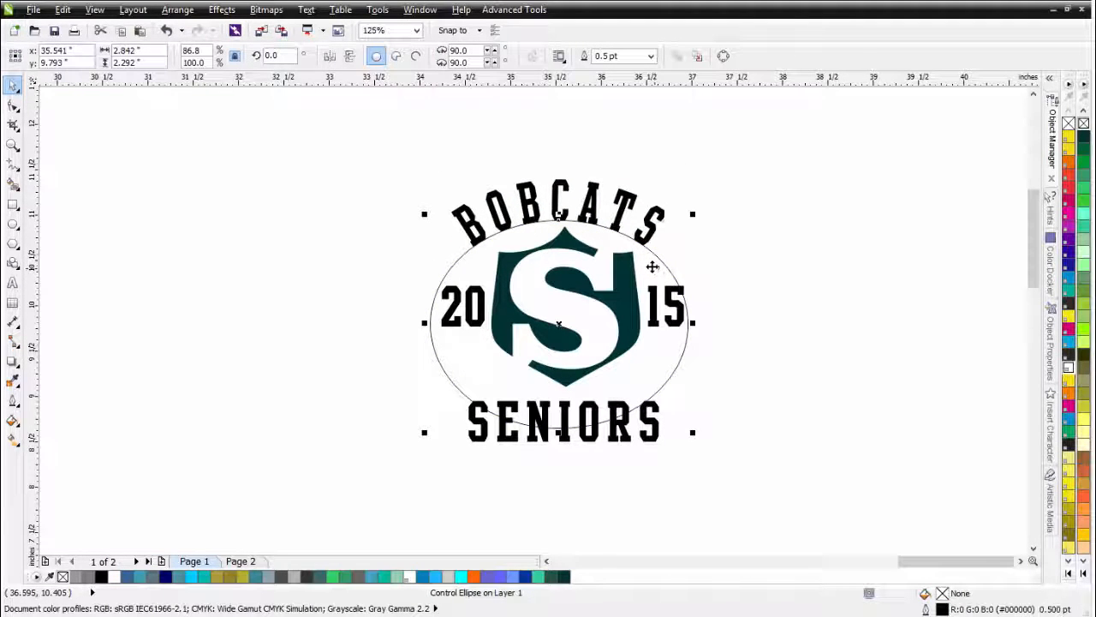
Delete the control ellipse under the arched BOBCATS text and shift the text slightly up and right above the shield
{"action": "right_click", "coordinate": [665, 264]}
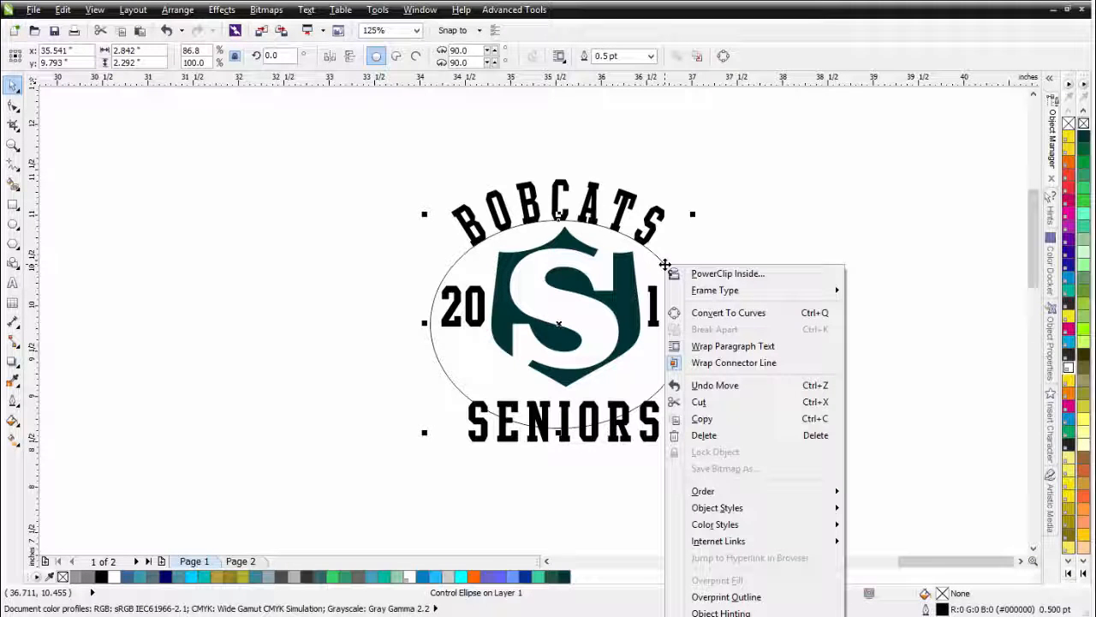
{"action": "left_click", "coordinate": [711, 435]}
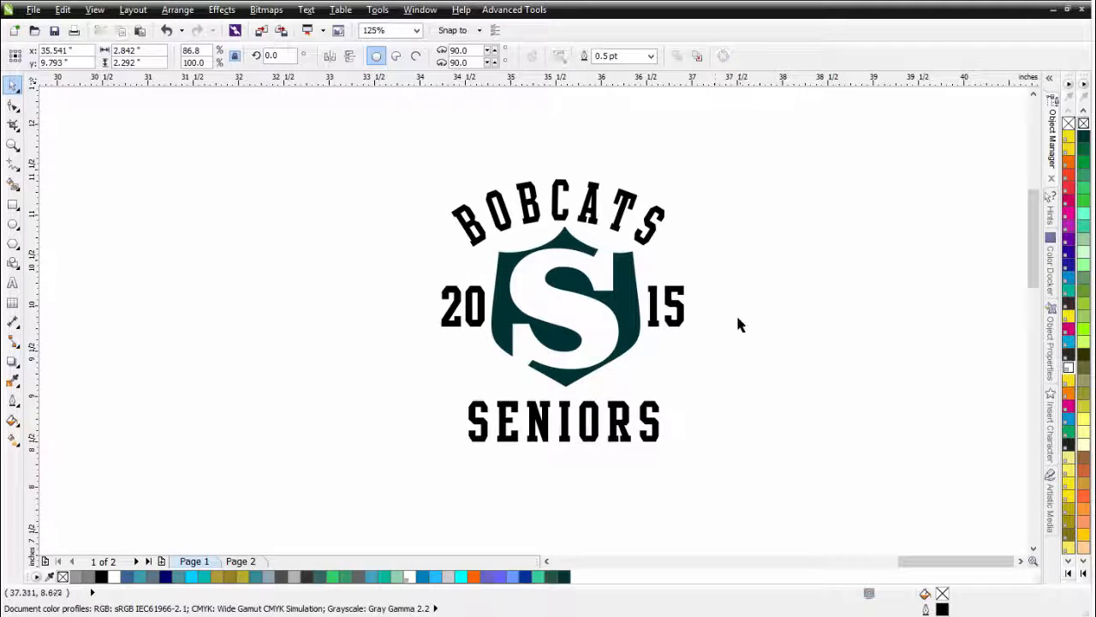
{"action": "left_click", "coordinate": [587, 221]}
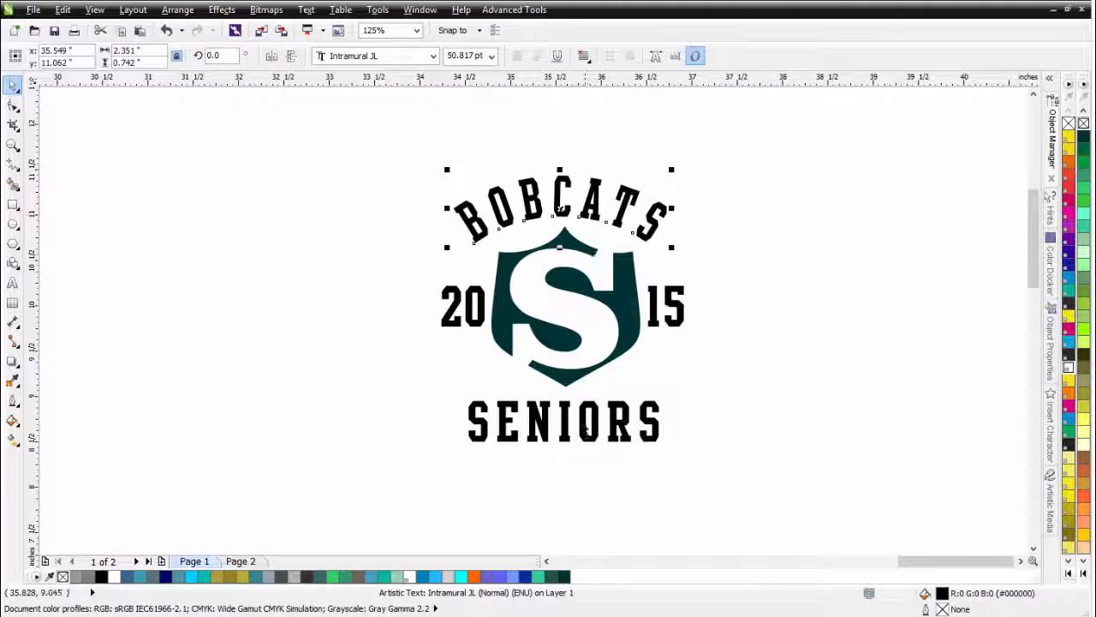
Scale the SENIORS text down to about 1.34 in wide and place it centred just below the shield's point
{"action": "left_click", "coordinate": [572, 440]}
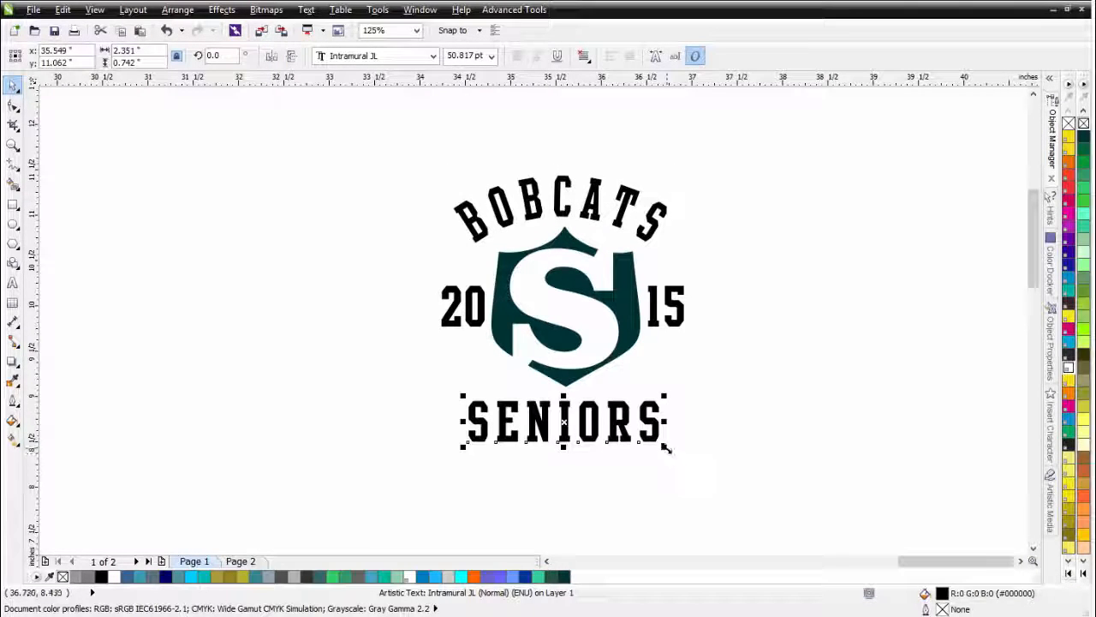
{"action": "left_click_drag", "start_coordinate": [667, 446], "coordinate": [591, 454]}
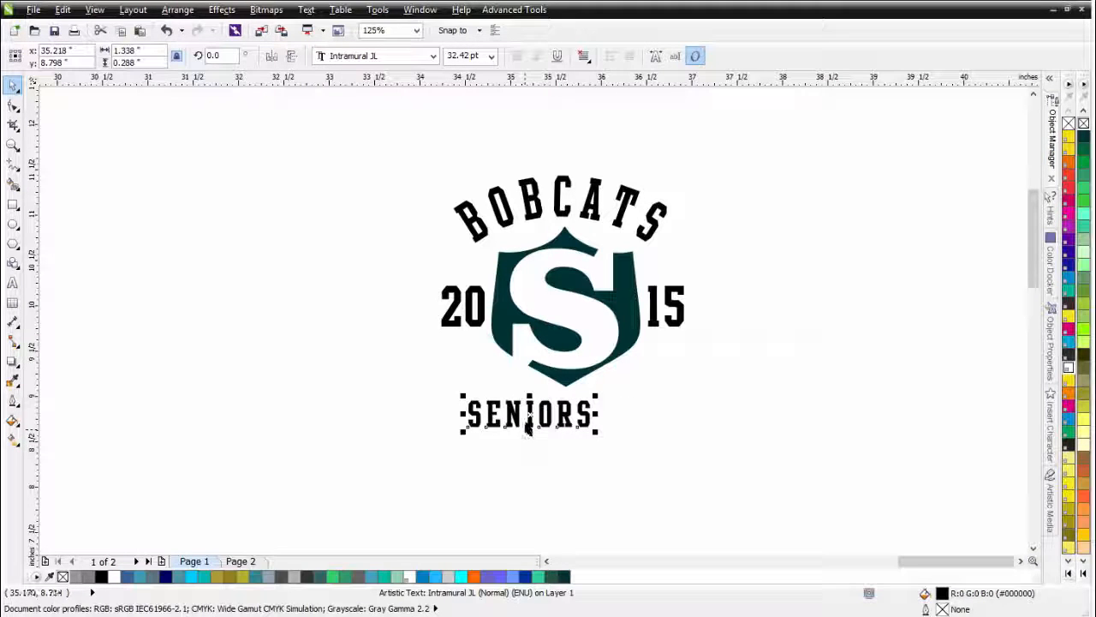
{"action": "left_click_drag", "start_coordinate": [528, 426], "coordinate": [563, 409]}
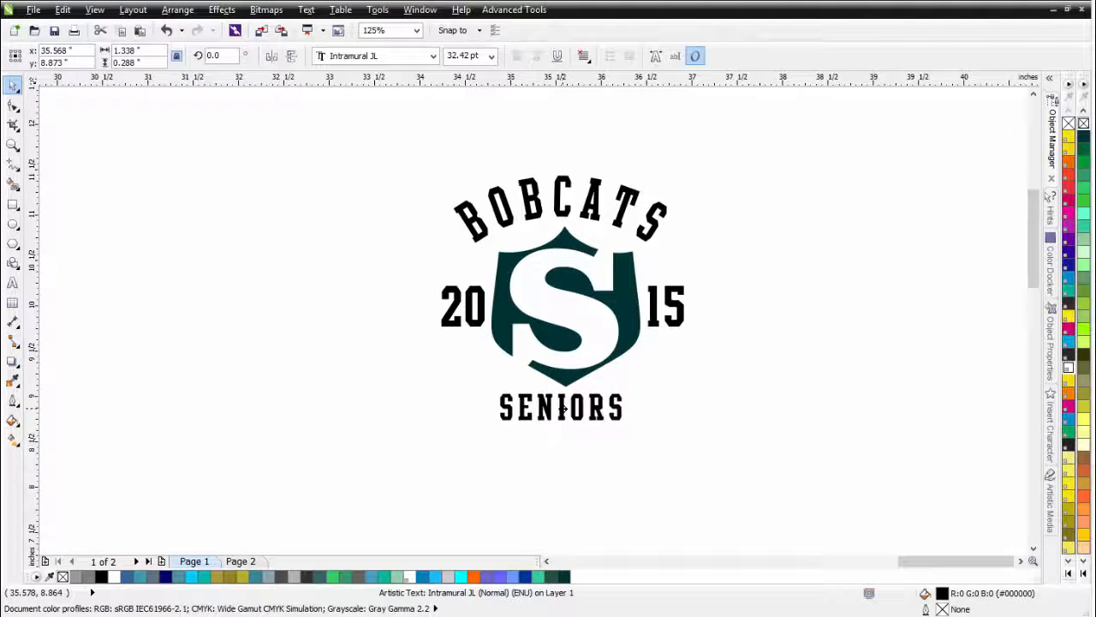
Widen the letter spacing of SENIORS until the word is about 1.75 in wide, and recentre it under the shield
{"action": "left_click", "coordinate": [14, 104]}
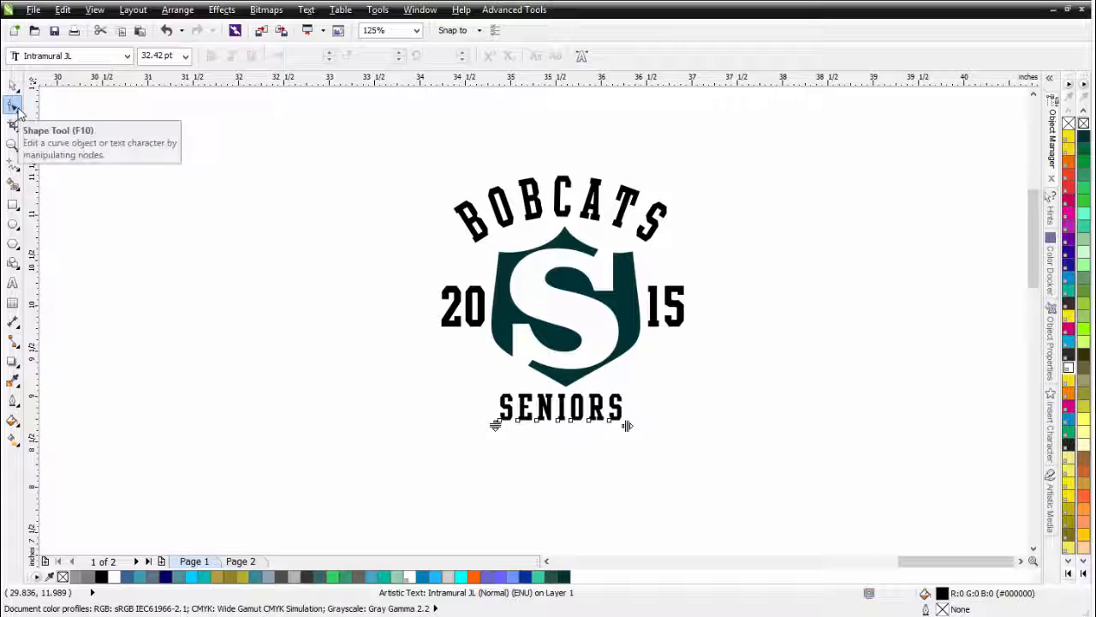
{"action": "left_click_drag", "start_coordinate": [627, 425], "coordinate": [659, 442]}
{"action": "key", "text": "space"}
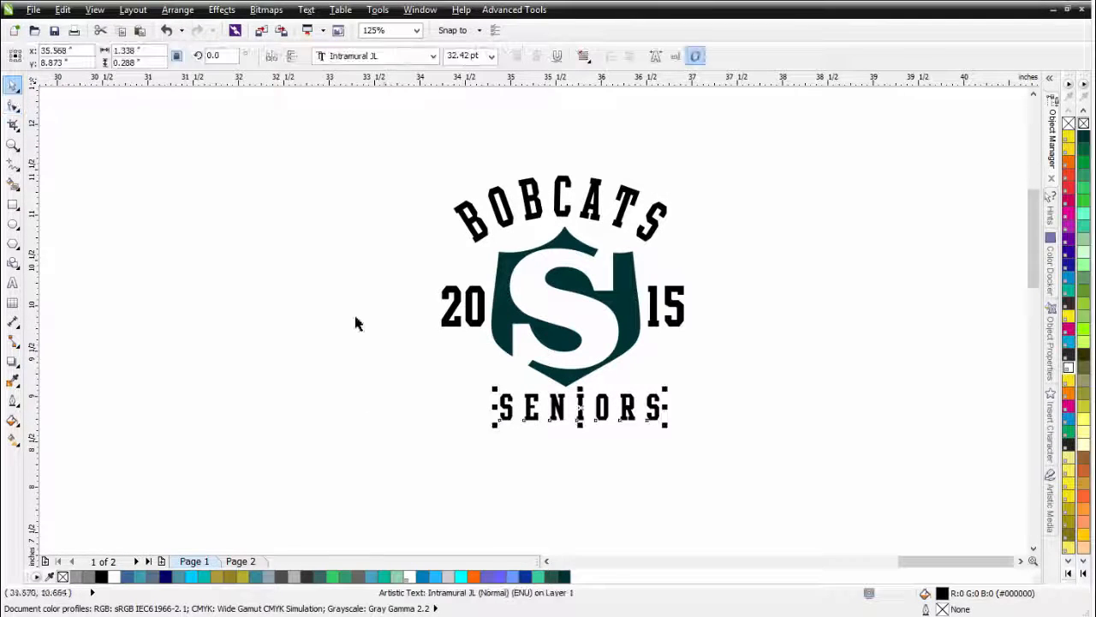
{"action": "left_click_drag", "start_coordinate": [583, 411], "coordinate": [570, 414]}
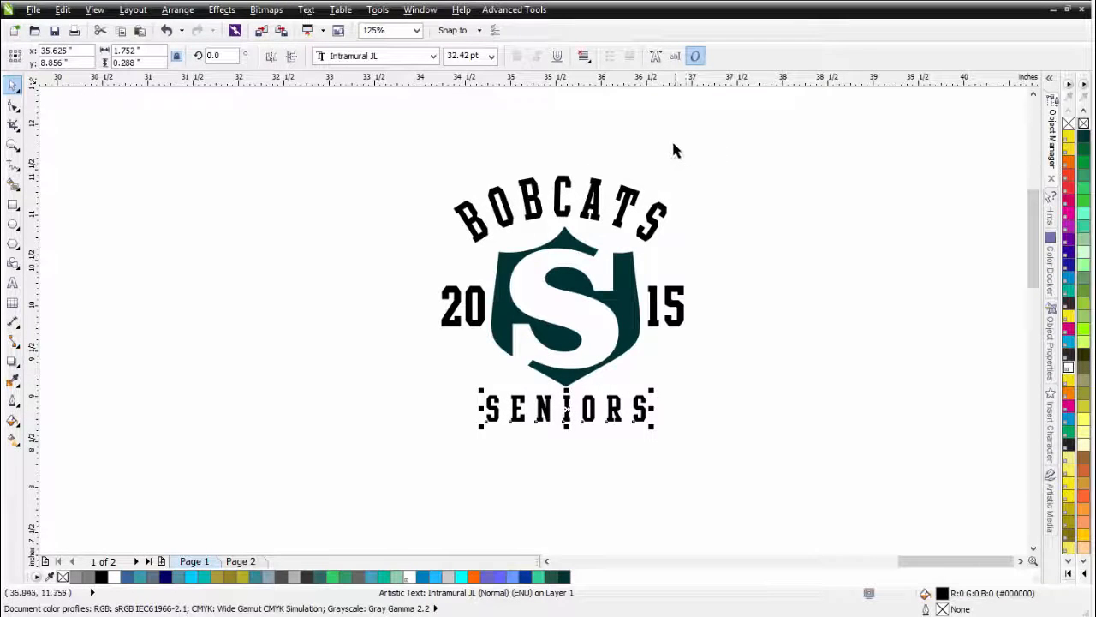
Align the BOBCATS text, the shield and the SENIORS text on a common vertical centre line
{"action": "left_click_drag", "start_coordinate": [674, 144], "coordinate": [447, 495]}
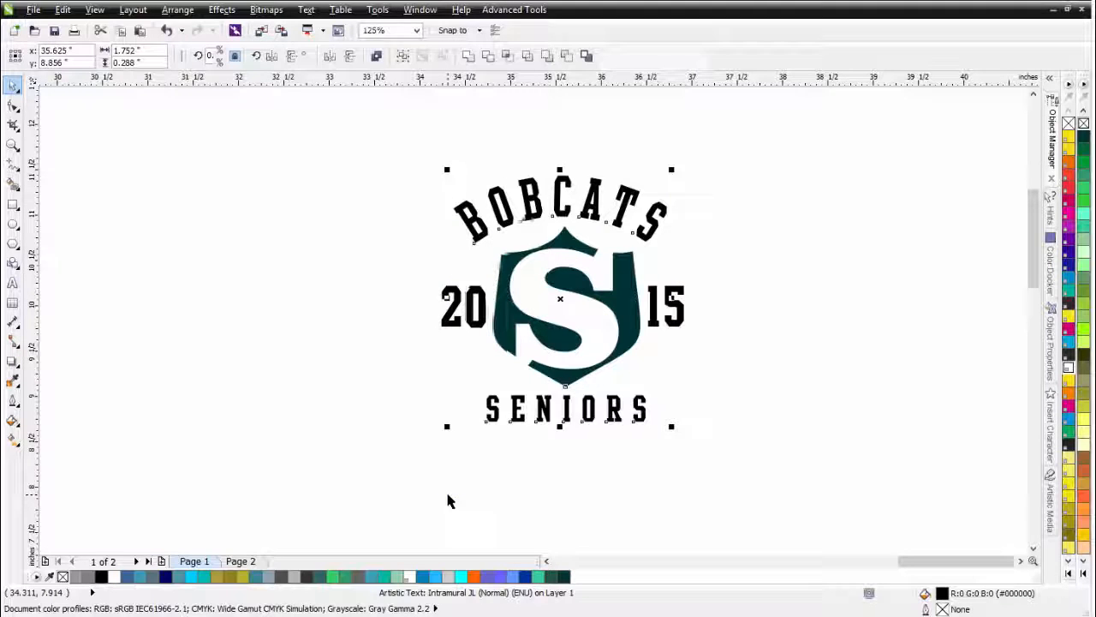
{"action": "key", "text": "c"}
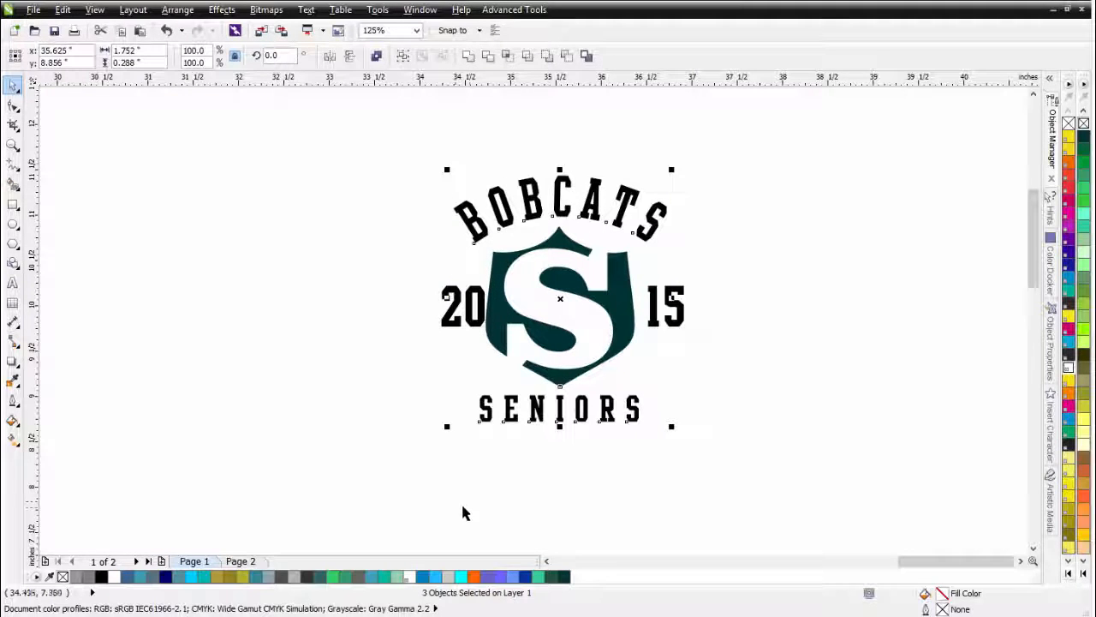
{"action": "left_click", "coordinate": [435, 452]}
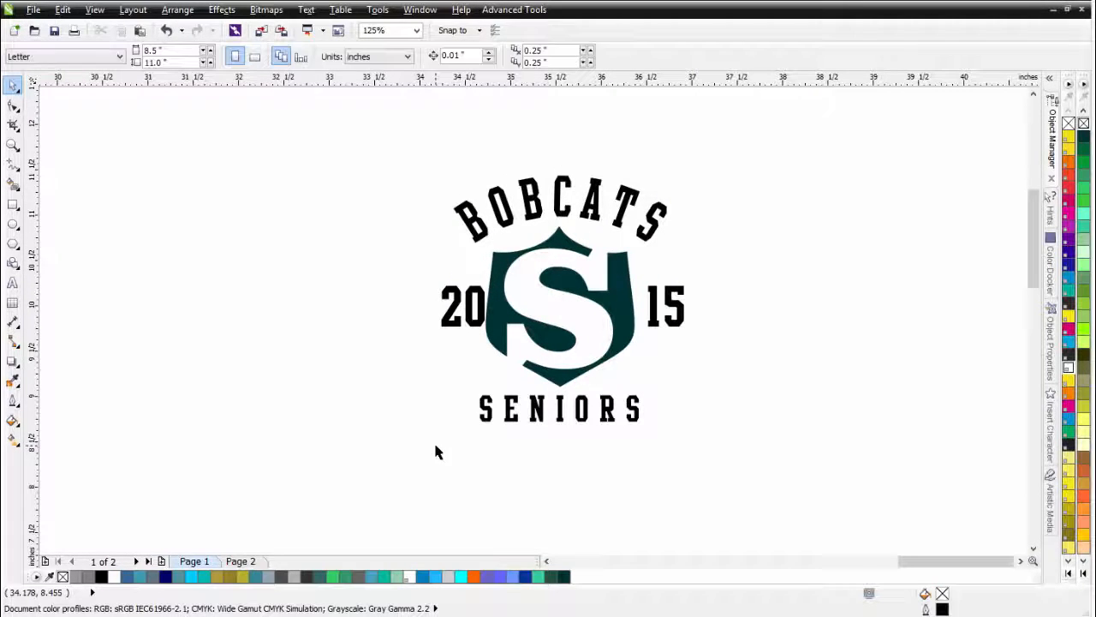
Nudge the 20 and the 15 slightly left so that they sit evenly on either side of the shield
{"action": "left_click", "coordinate": [451, 325]}
{"action": "key", "text": "Left"}
{"action": "key", "text": "Left"}
{"action": "key", "text": "Left"}
{"action": "key", "text": "Left"}
{"action": "key", "text": "Left"}
{"action": "left_click", "coordinate": [656, 325]}
{"action": "key", "text": "Left"}
{"action": "key", "text": "Left"}
{"action": "key", "text": "Left"}
{"action": "key", "text": "Left"}
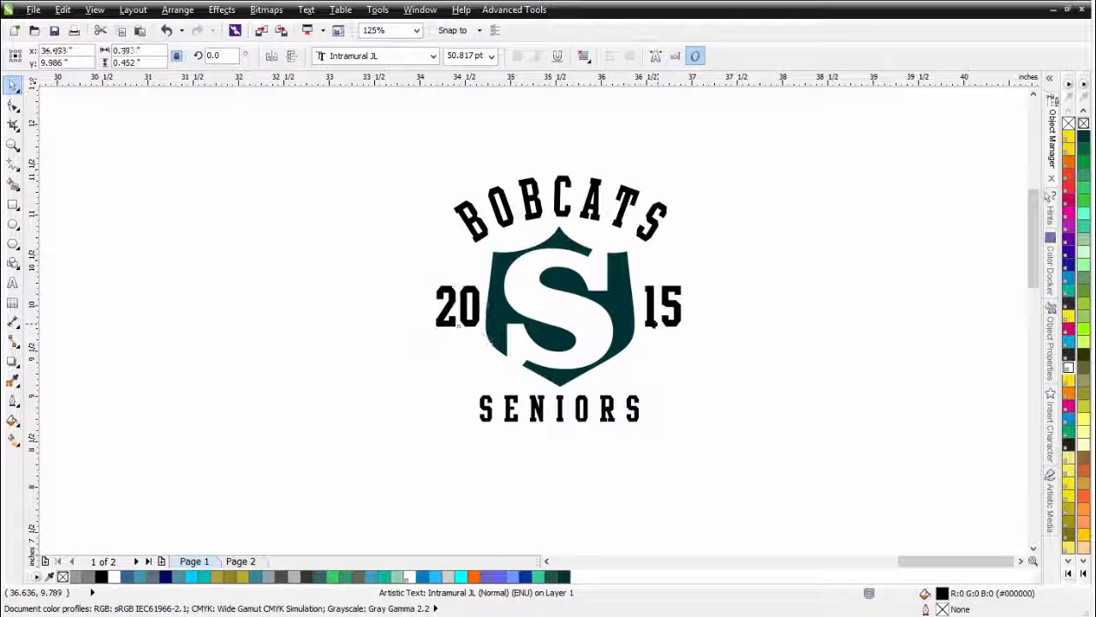
{"action": "key", "text": "Left"}
{"action": "key", "text": "Left"}
Turn the 20 and the 15 into one combined curve object and adjust its horizontal position around the shield
{"action": "left_click", "coordinate": [464, 330], "text": "shift"}
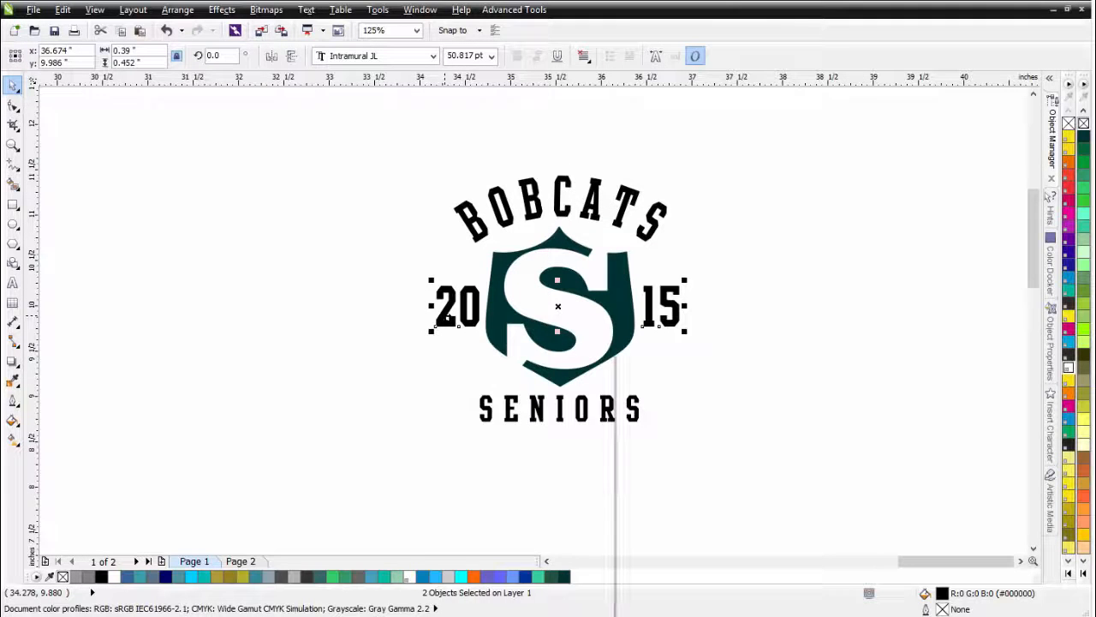
{"action": "right_click", "coordinate": [443, 315]}
{"action": "key", "text": "Escape"}
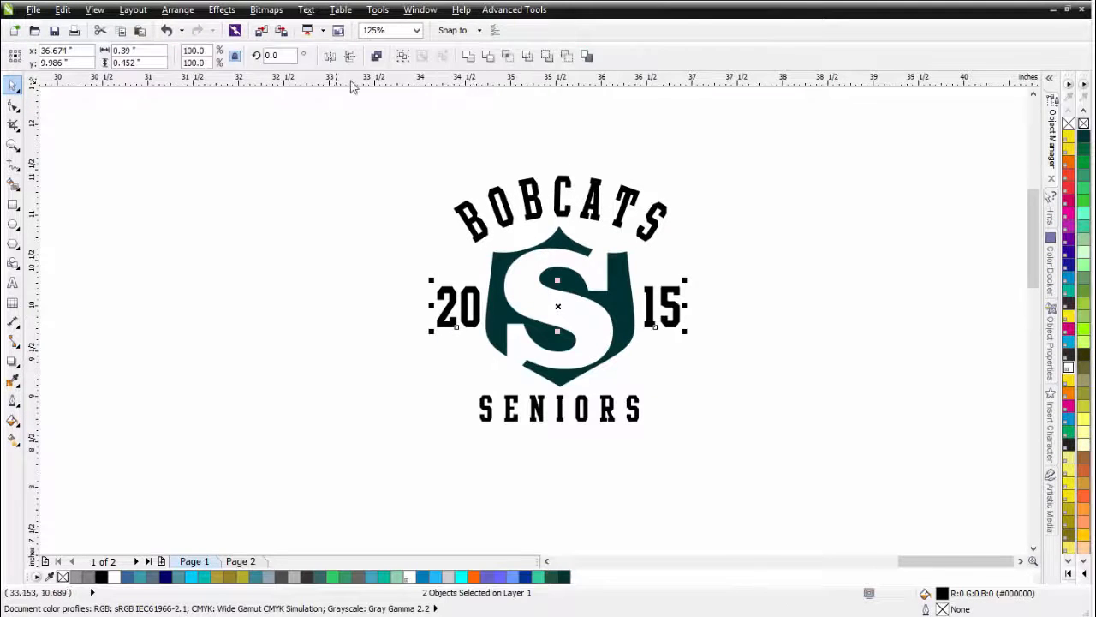
{"action": "key", "text": "ctrl+q"}
{"action": "left_click", "coordinate": [499, 313], "text": "shift"}
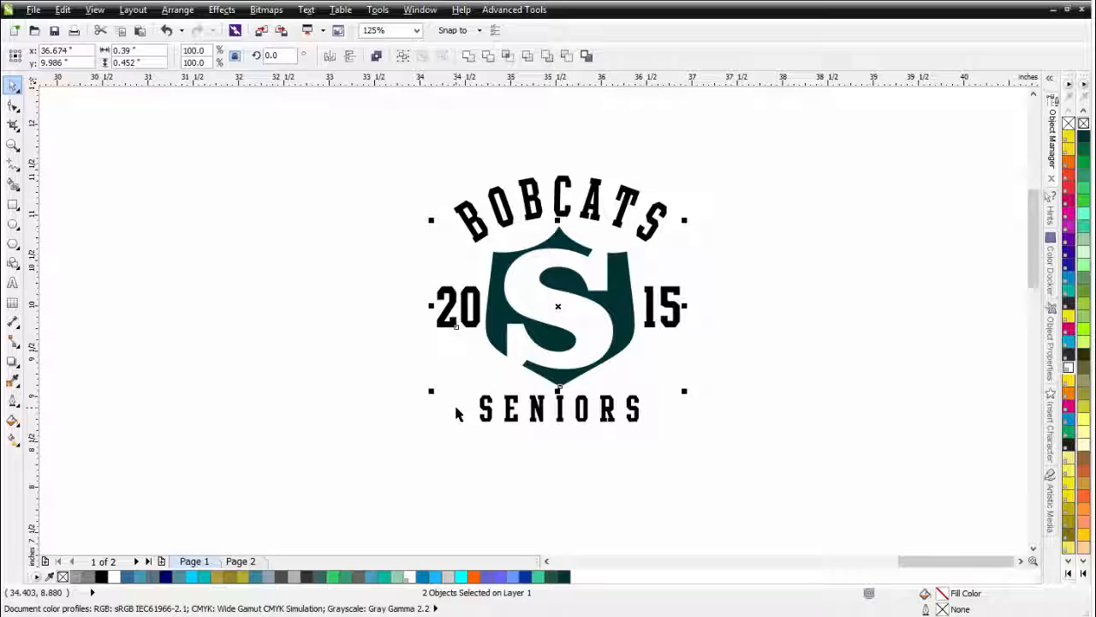
{"action": "left_click", "coordinate": [465, 428]}
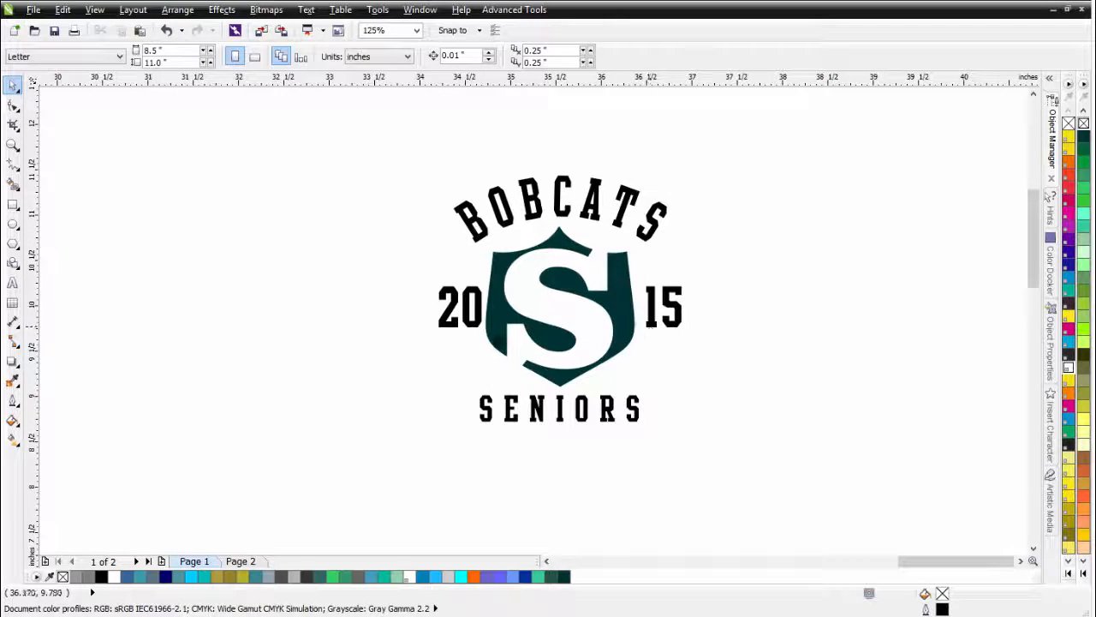
{"action": "left_click", "coordinate": [651, 324]}
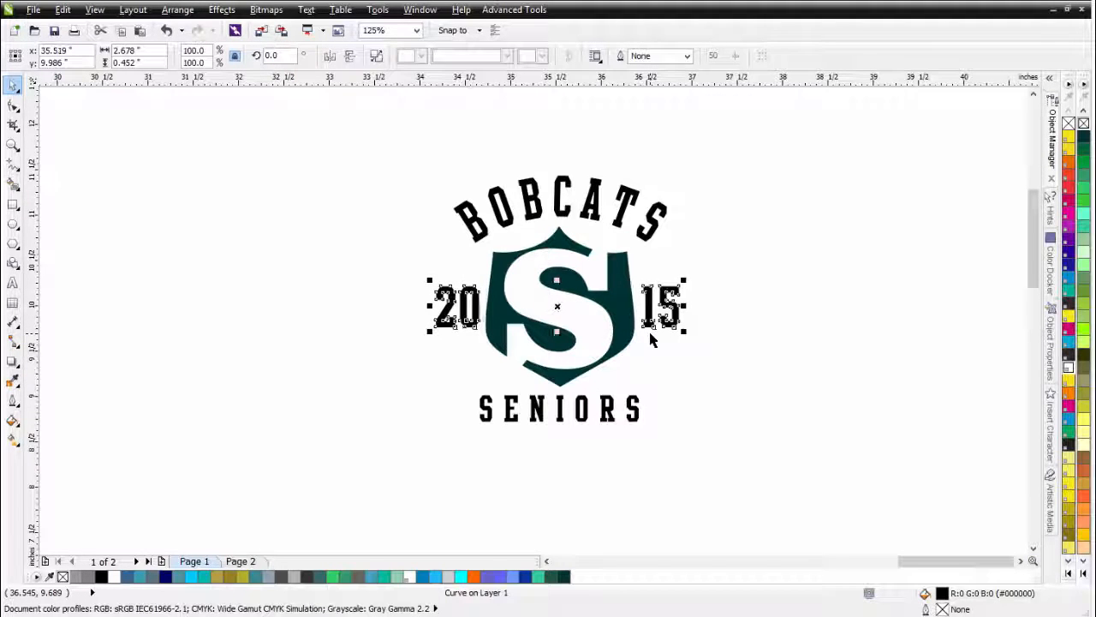
{"action": "left_click", "coordinate": [665, 358]}
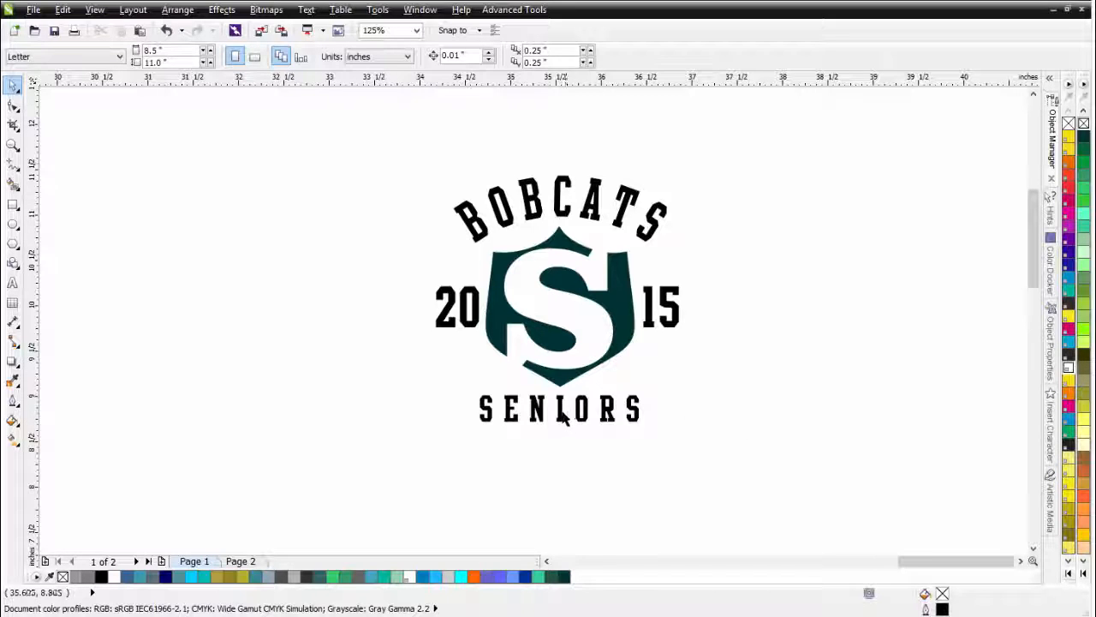
Shift the SENIORS text slightly right beneath the shield and leave it selected
{"action": "left_click_drag", "start_coordinate": [557, 411], "coordinate": [560, 410]}
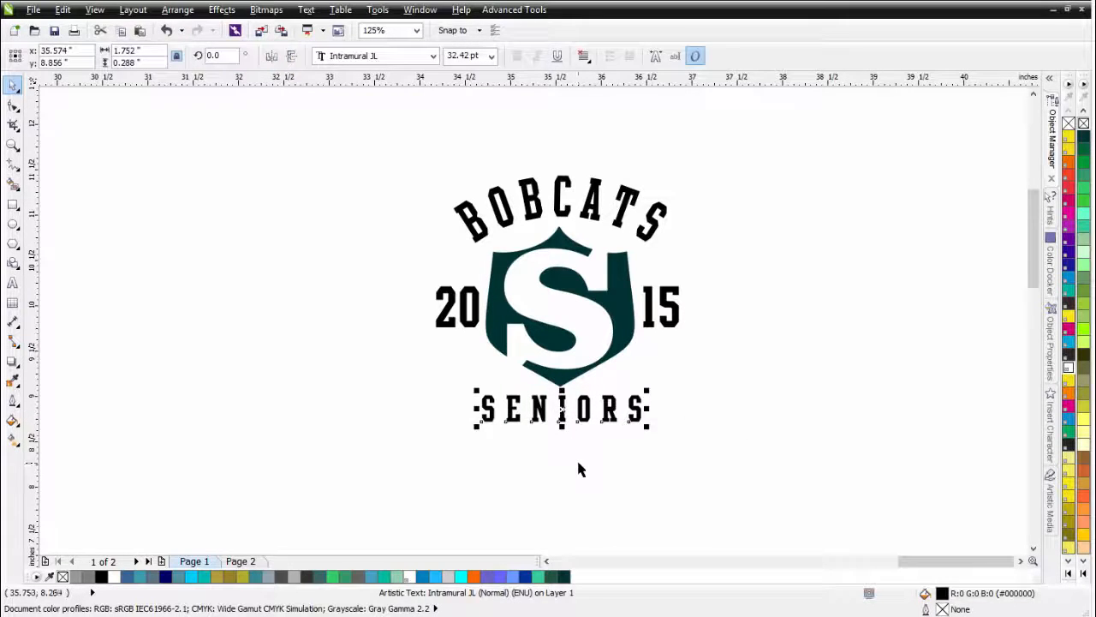
{"action": "left_click", "coordinate": [578, 462]}
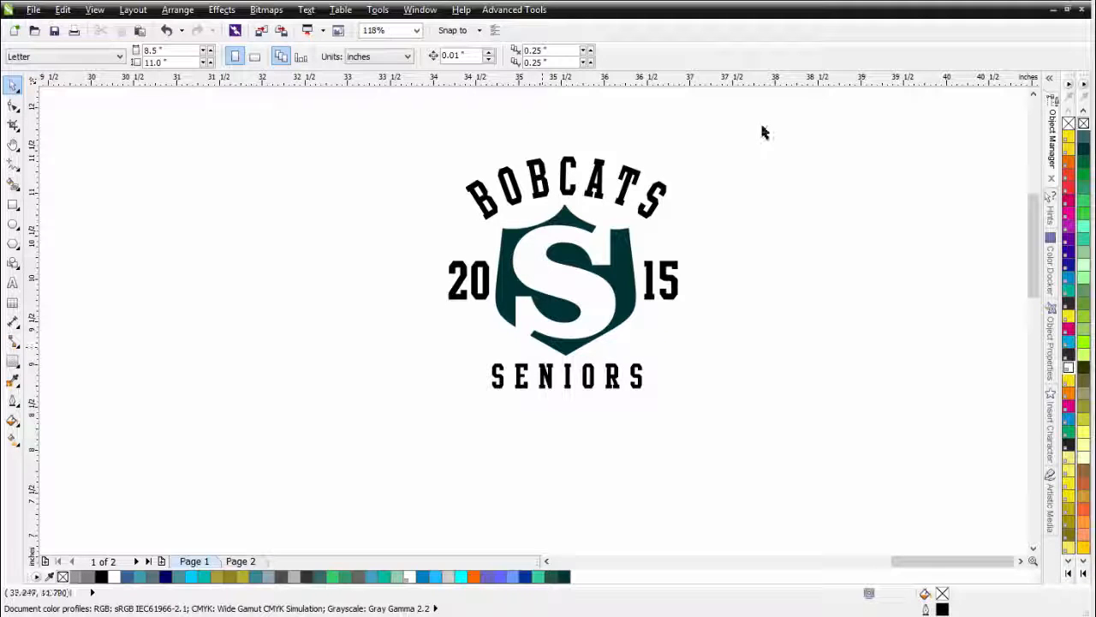
{"action": "left_click", "coordinate": [597, 381]}
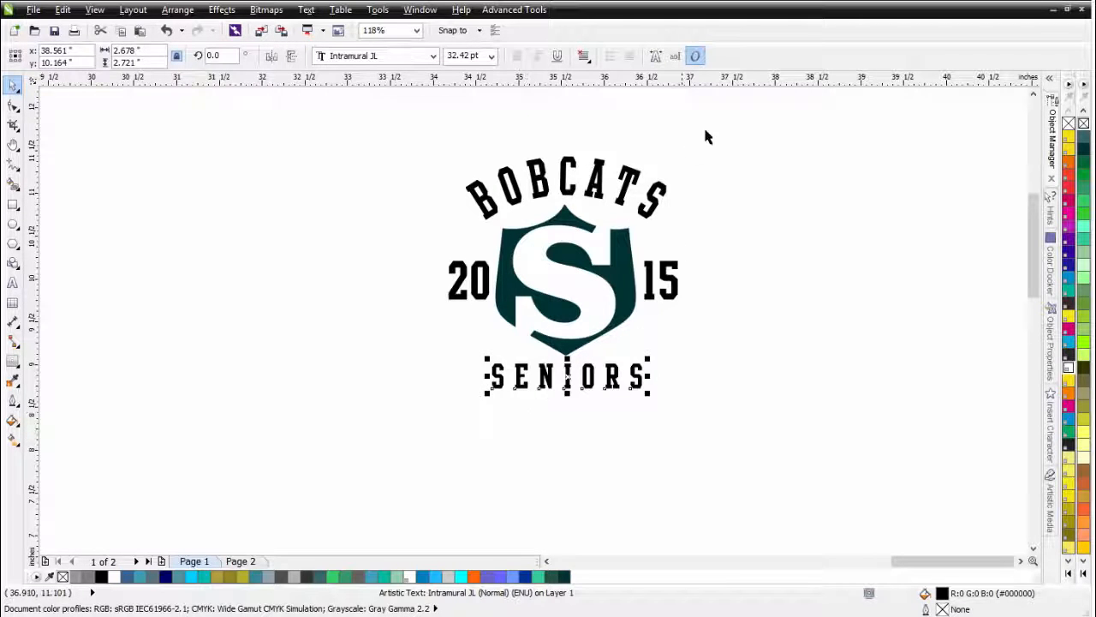
Convert all four objects of the BOBCATS 2015 SENIORS design to curves
{"action": "left_click_drag", "start_coordinate": [755, 127], "coordinate": [332, 481]}
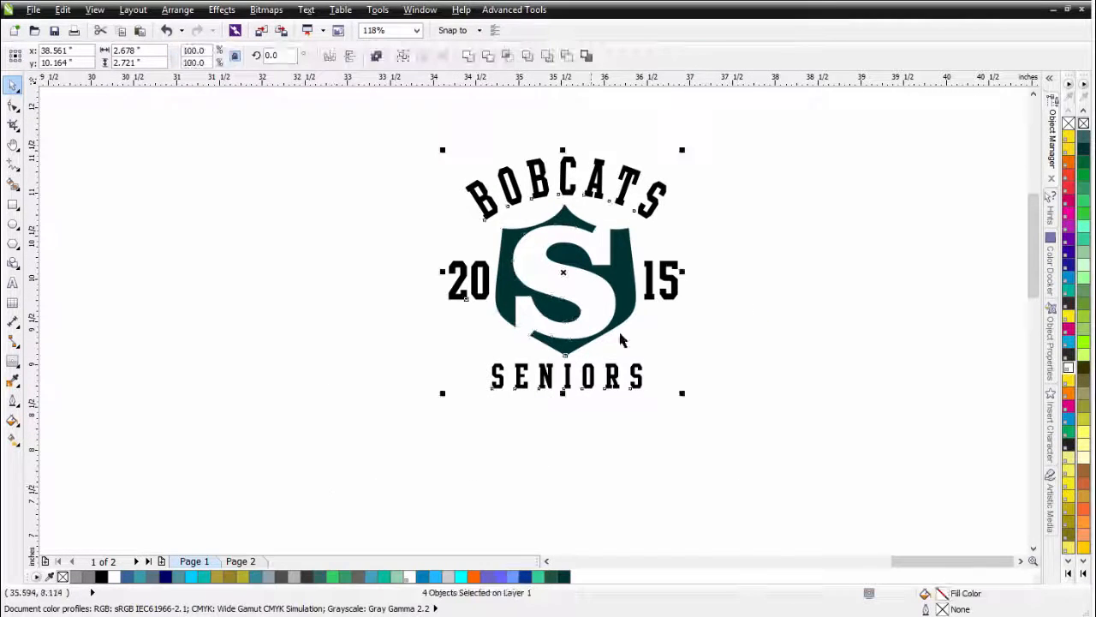
{"action": "right_click", "coordinate": [609, 265]}
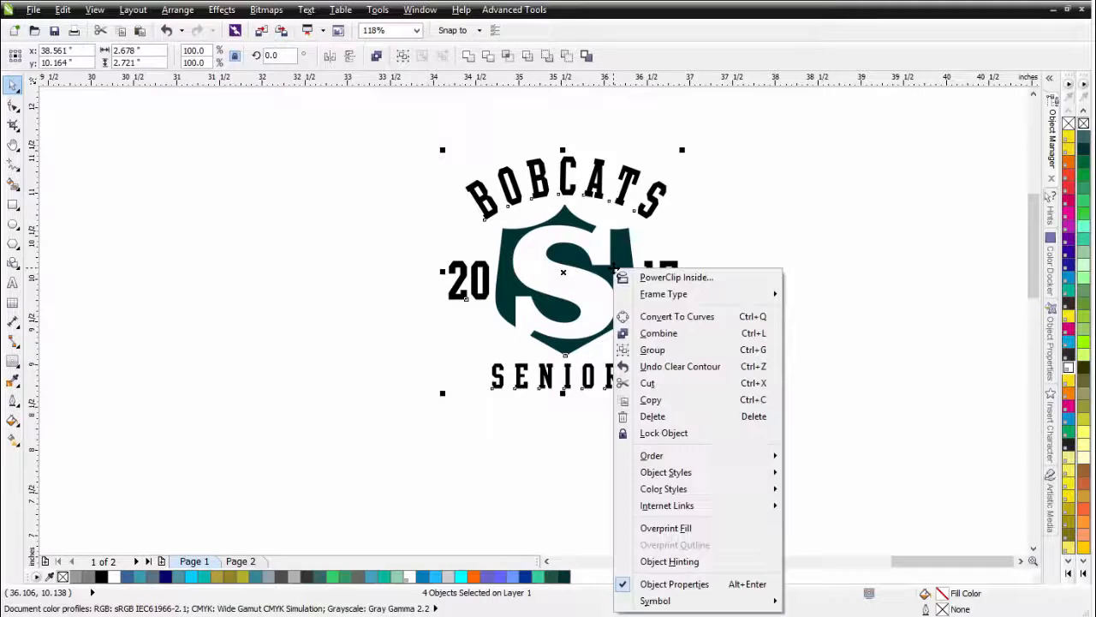
{"action": "left_click", "coordinate": [672, 319]}
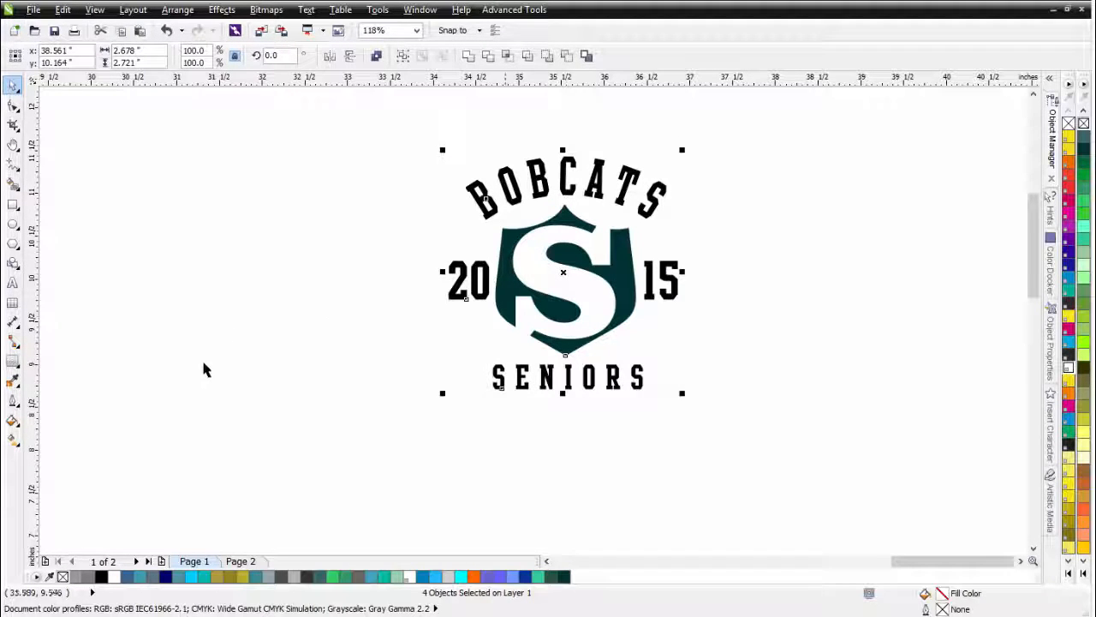
{"action": "left_click", "coordinate": [359, 208]}
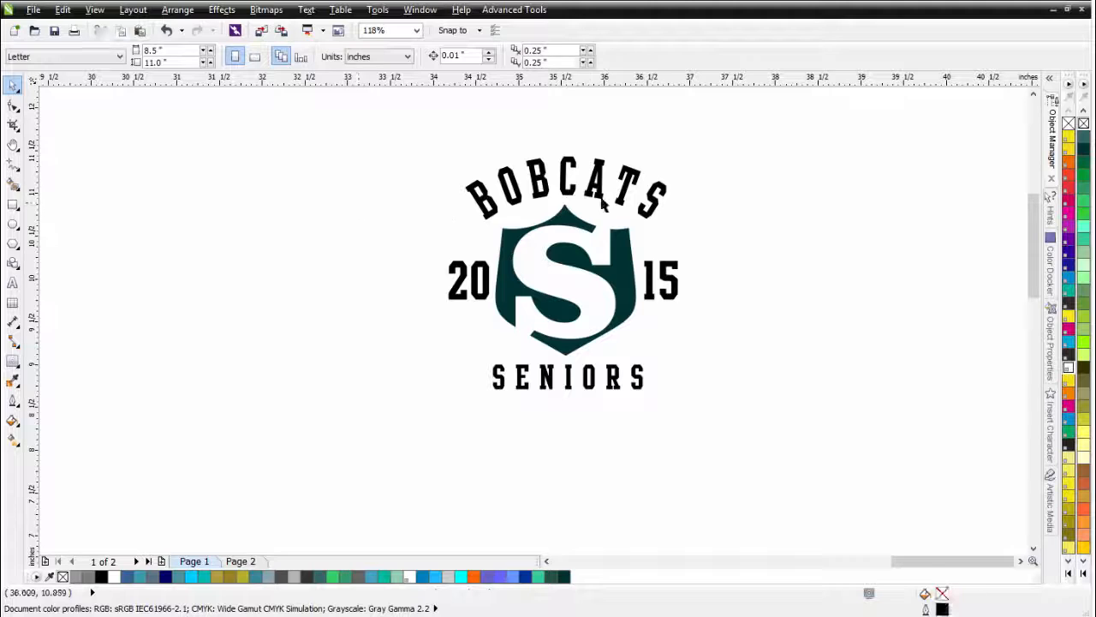
Add an outside contour of 19 steps with a 0.001 in offset around the BOBCATS lettering
{"action": "scroll", "coordinate": [553, 197], "scroll_direction": "up", "scroll_amount": 4}
{"action": "scroll", "coordinate": [532, 323], "scroll_direction": "down", "scroll_amount": 2}
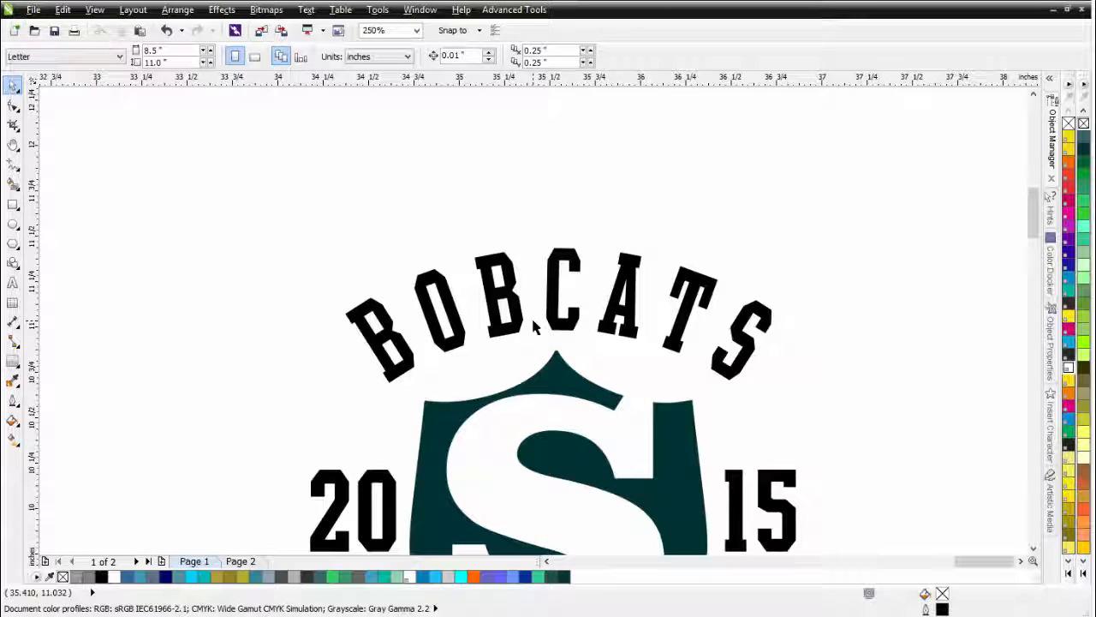
{"action": "left_click", "coordinate": [13, 361]}
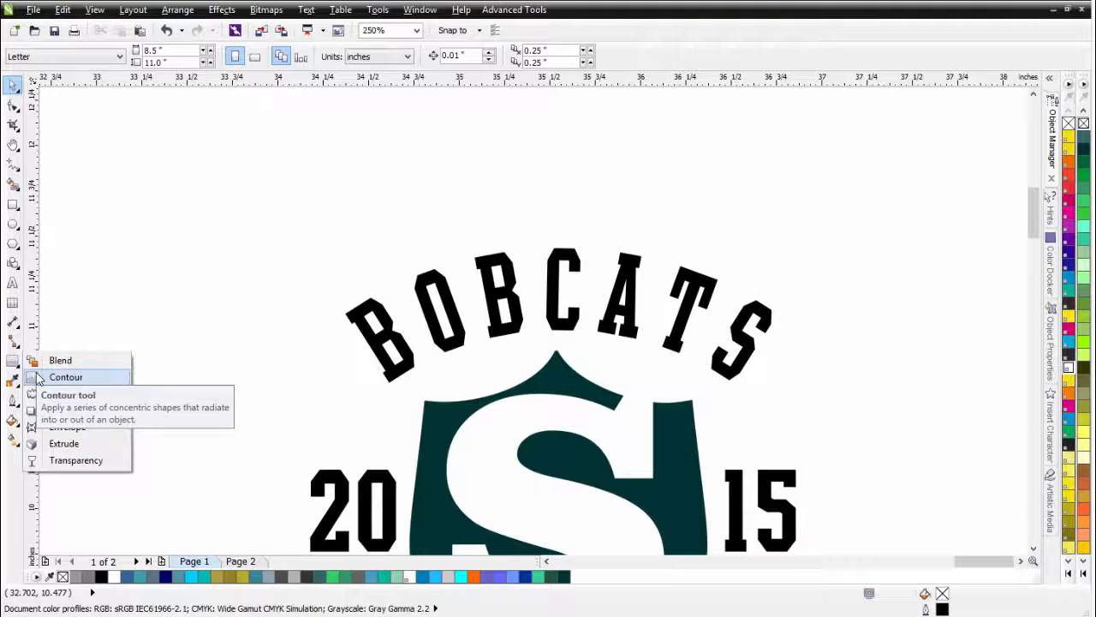
{"action": "left_click", "coordinate": [37, 378]}
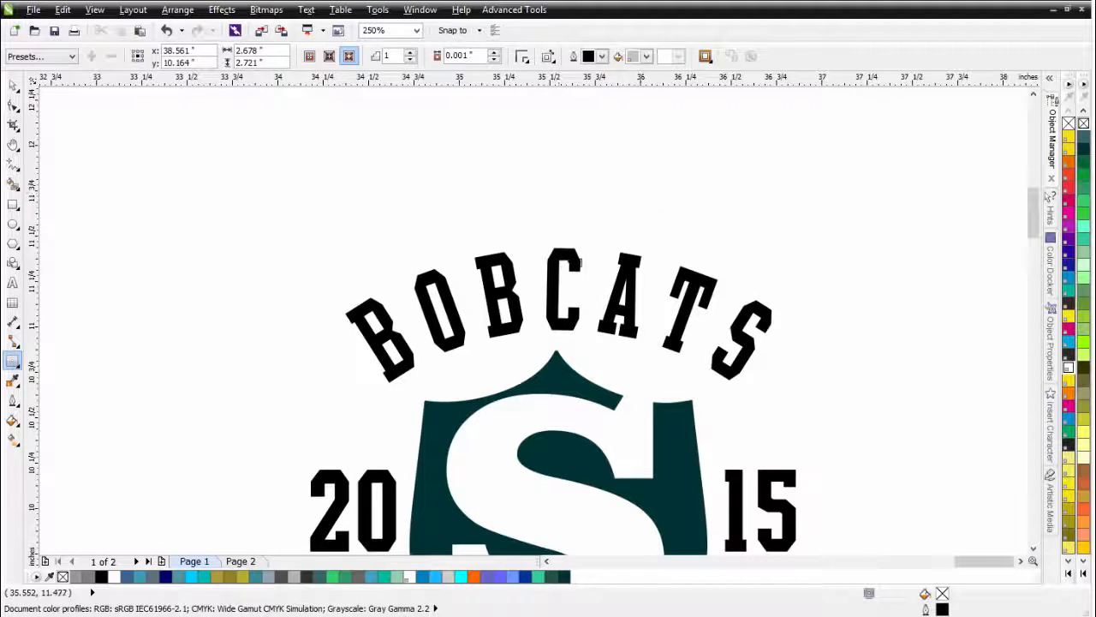
{"action": "left_click", "coordinate": [565, 288]}
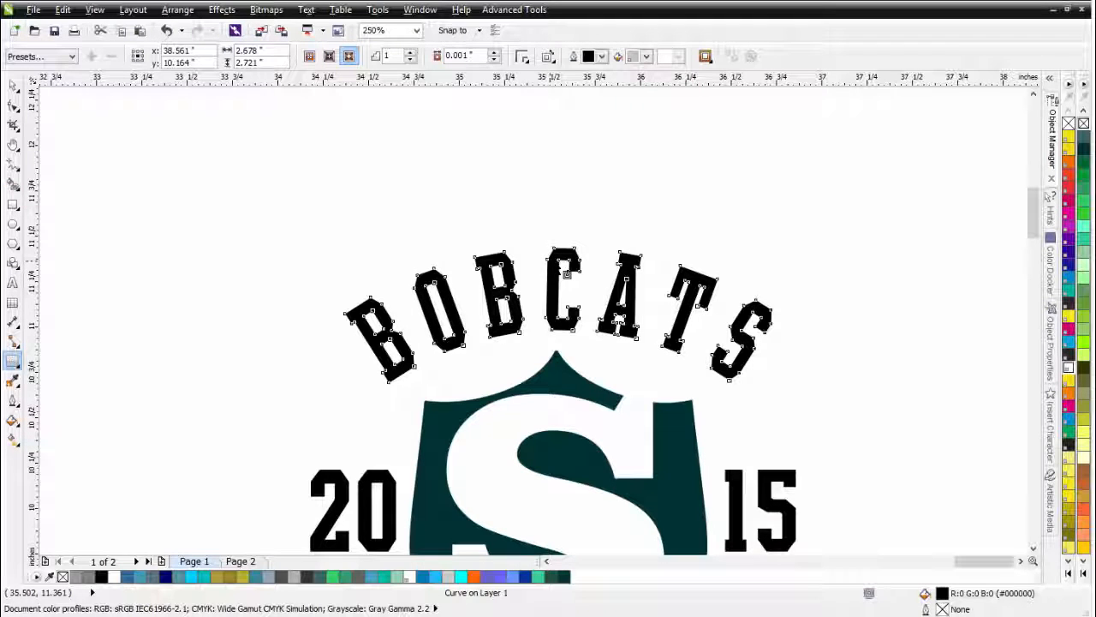
{"action": "left_click_drag", "start_coordinate": [565, 272], "coordinate": [558, 245]}
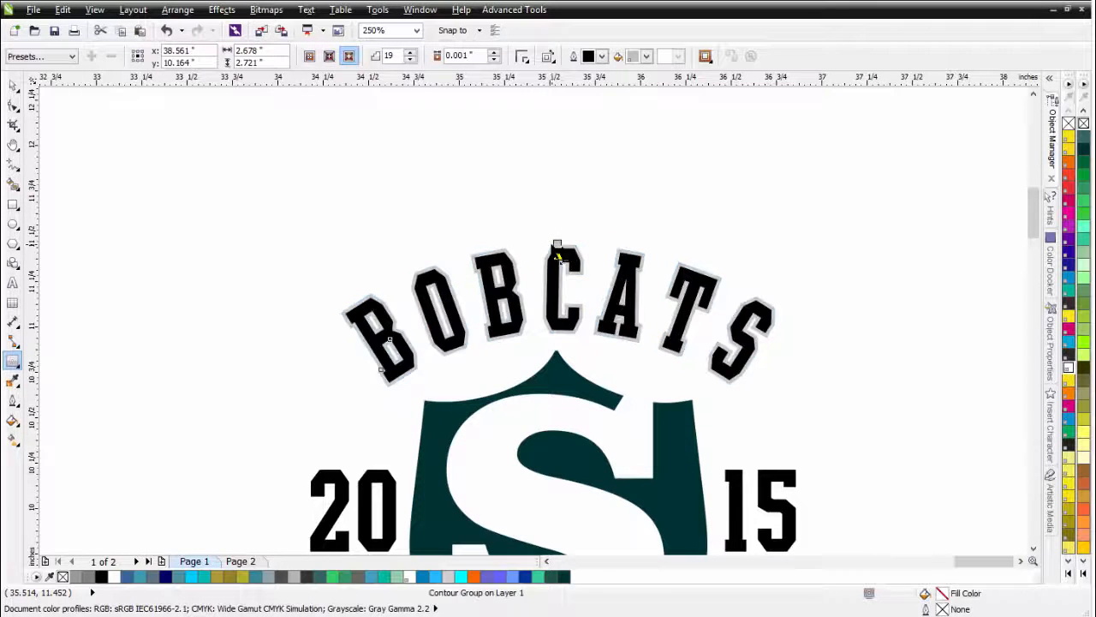
Add an outside contour around the teal shield, reset it to 1 step, and widen it to match the BOBCATS outline
{"action": "scroll", "coordinate": [559, 387], "scroll_direction": "up", "scroll_amount": 2}
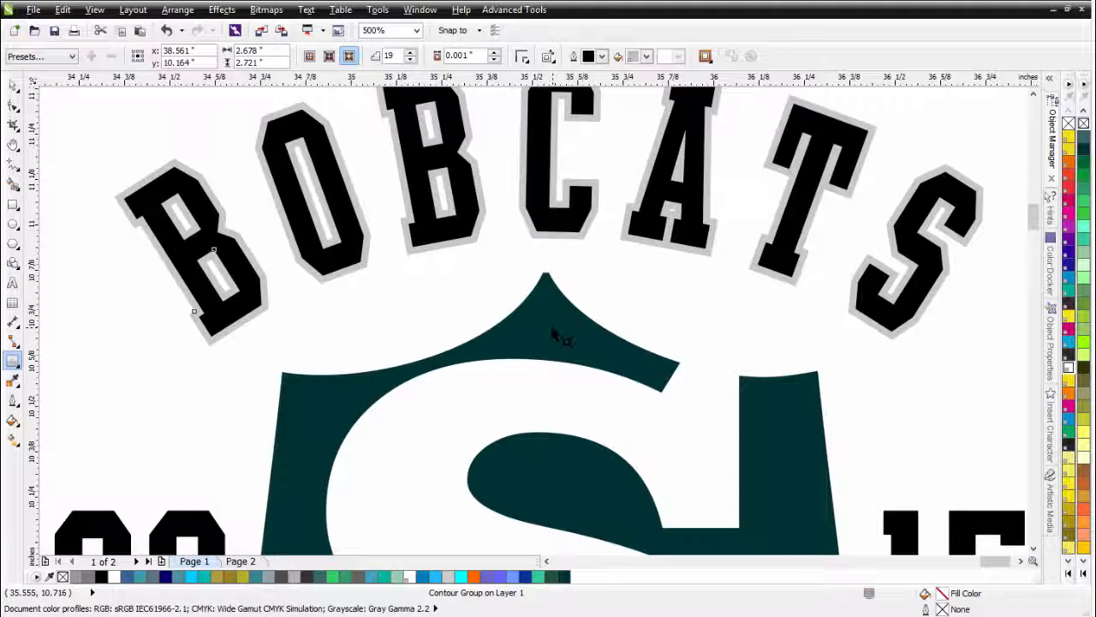
{"action": "left_click", "coordinate": [558, 338]}
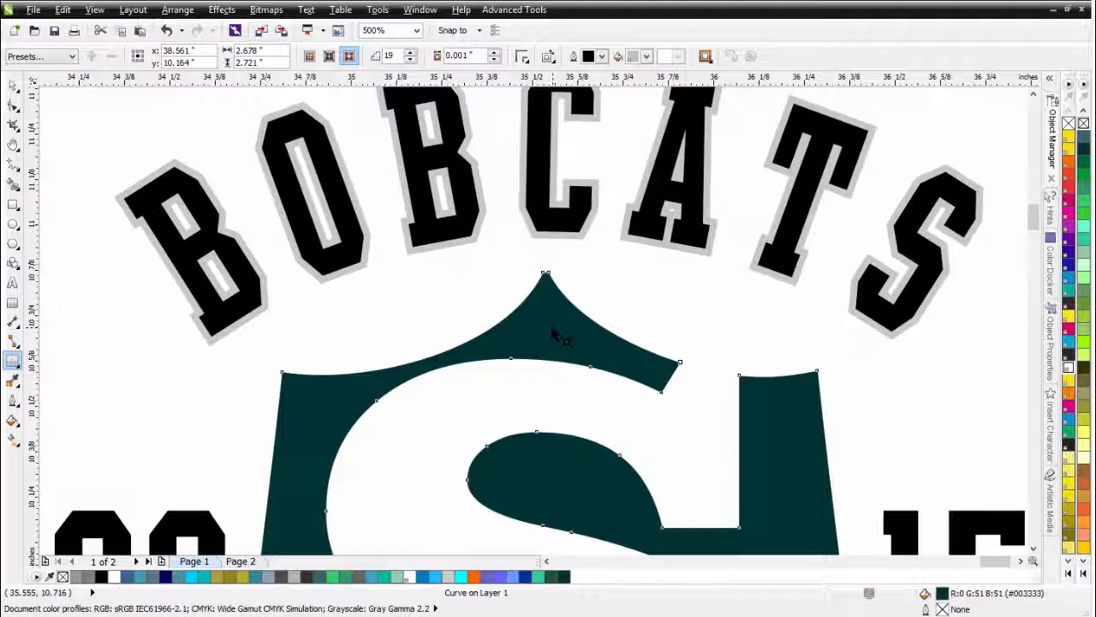
{"action": "left_click_drag", "start_coordinate": [557, 335], "coordinate": [568, 262]}
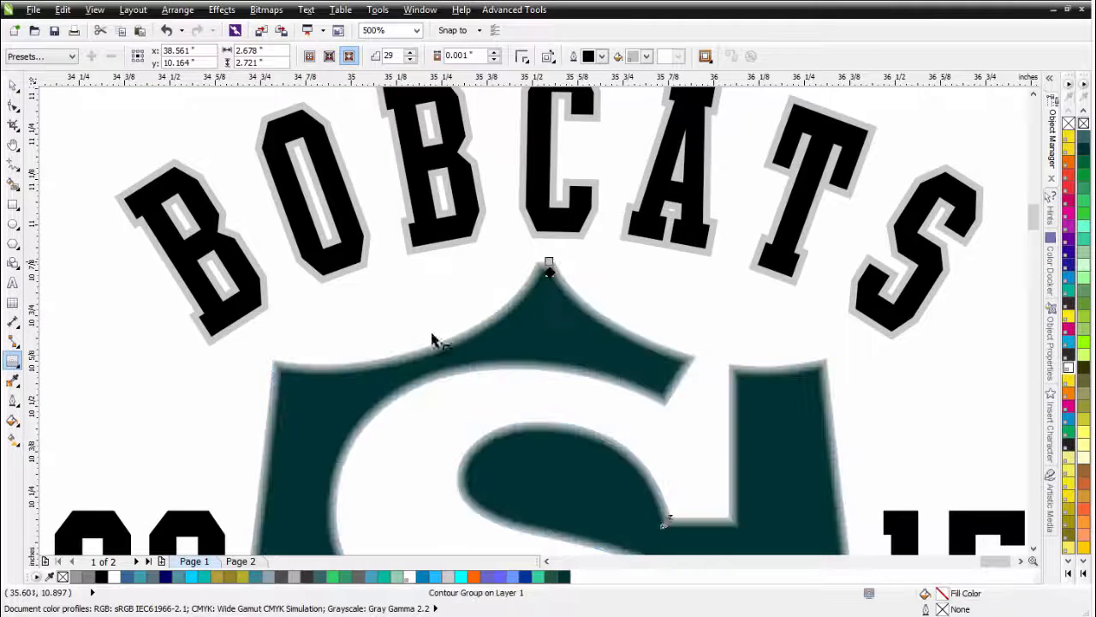
{"action": "left_click", "coordinate": [384, 56]}
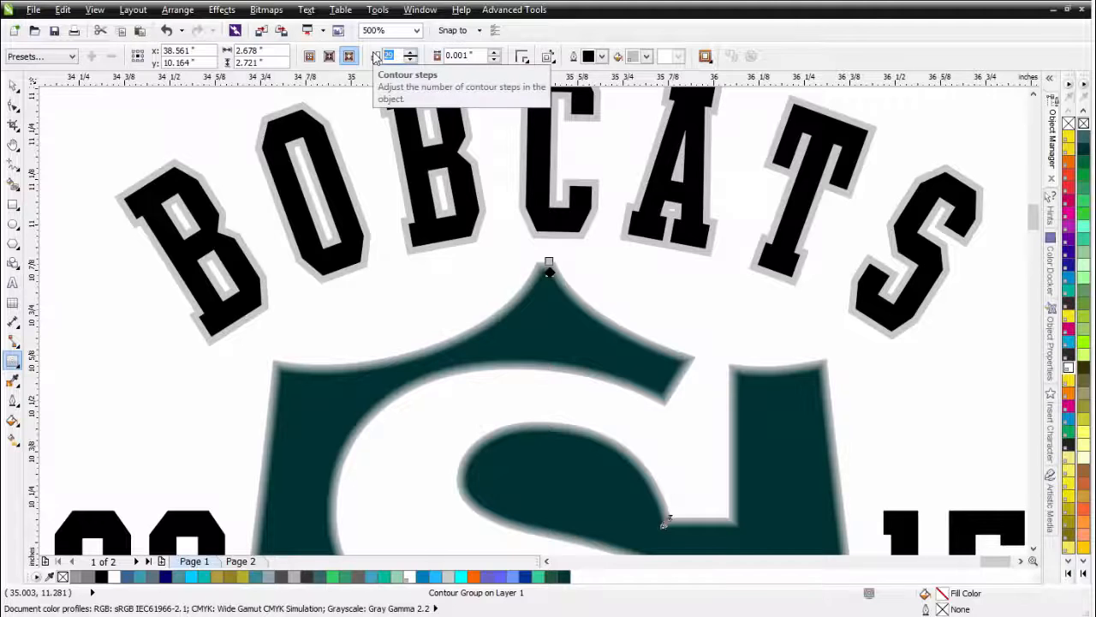
{"action": "type", "text": "1"}
{"action": "key", "text": "Return"}
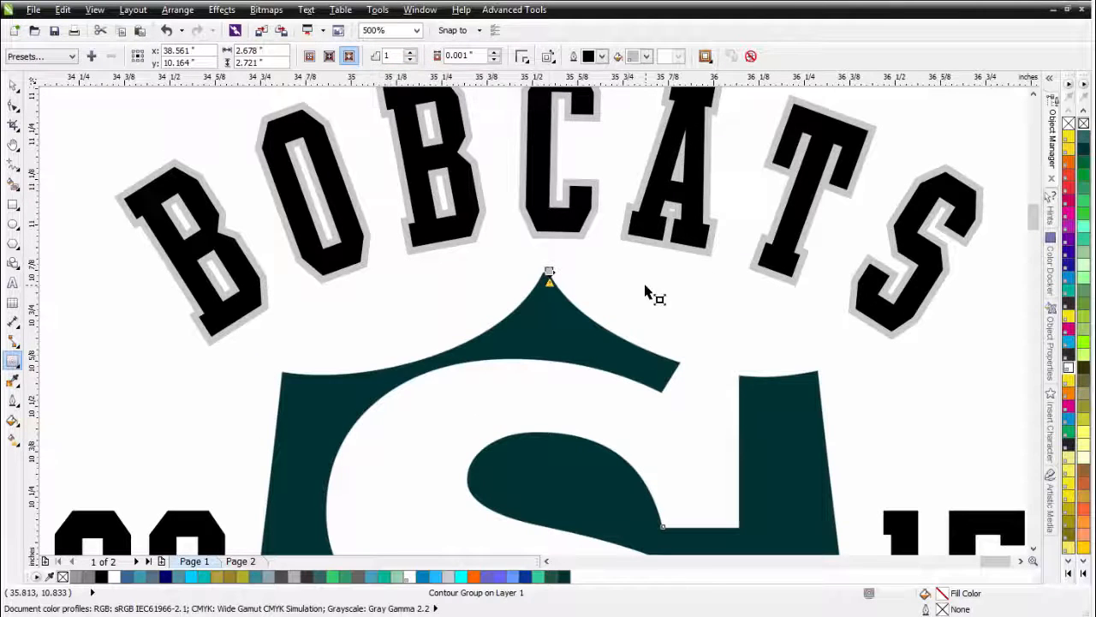
{"action": "left_click_drag", "start_coordinate": [549, 272], "coordinate": [549, 262]}
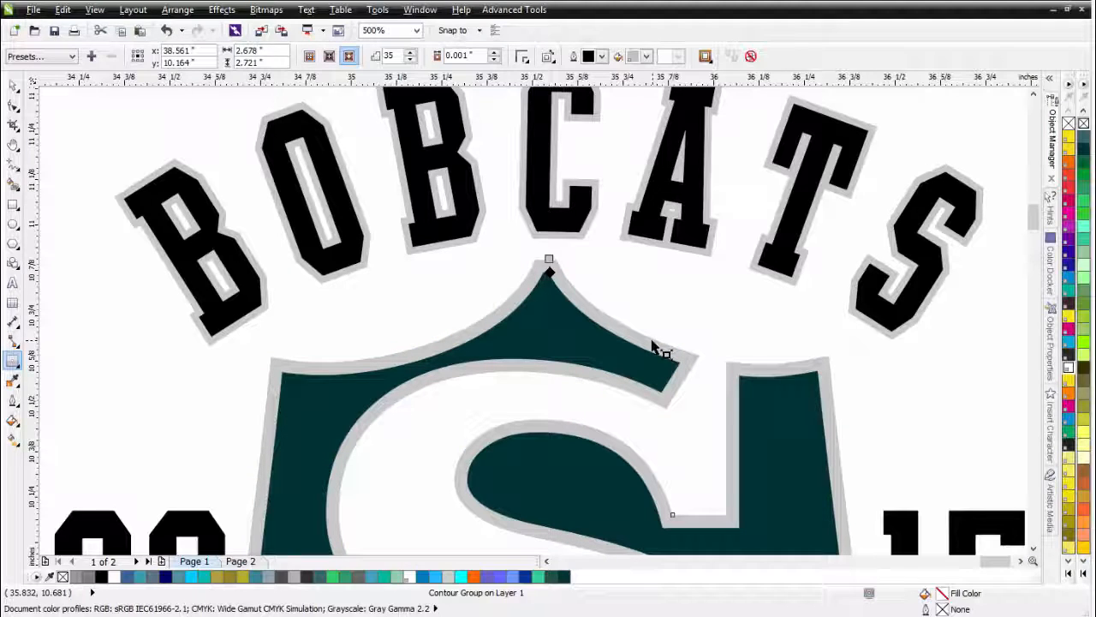
Inspect the shield's contour lines in Wireframe view and return to Enhanced view
{"action": "left_click", "coordinate": [94, 9]}
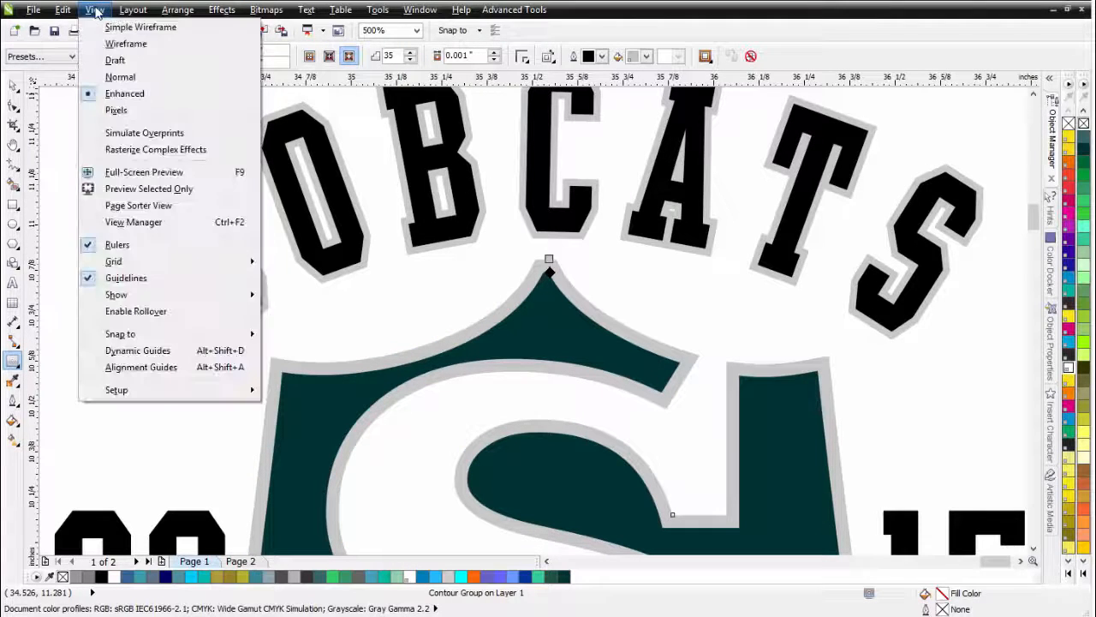
{"action": "left_click", "coordinate": [126, 43]}
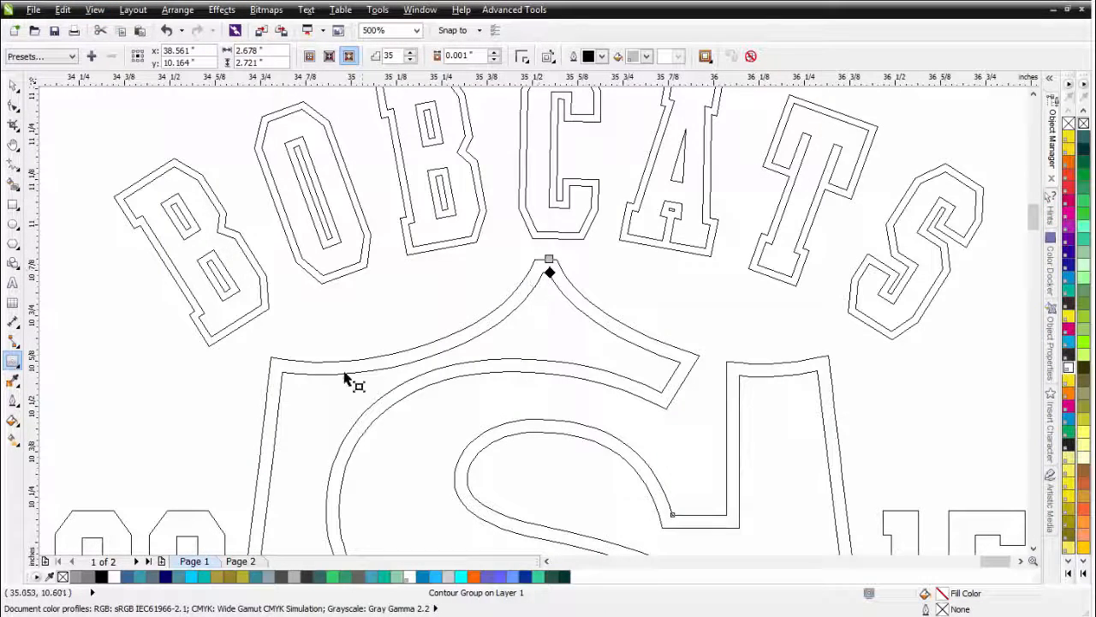
{"action": "left_click", "coordinate": [95, 10]}
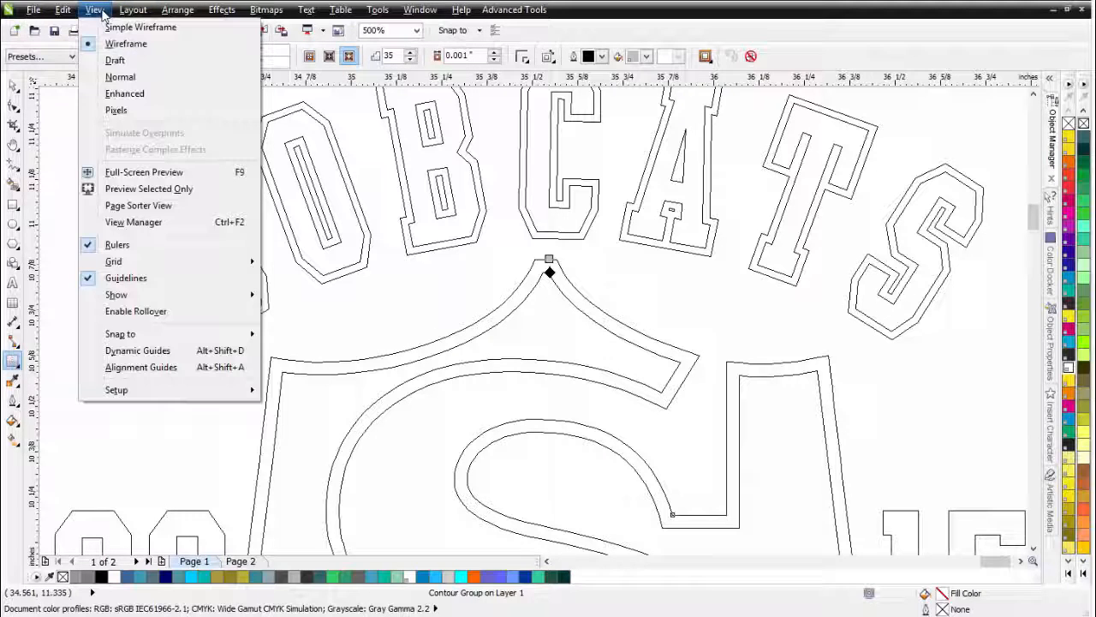
{"action": "left_click", "coordinate": [110, 93]}
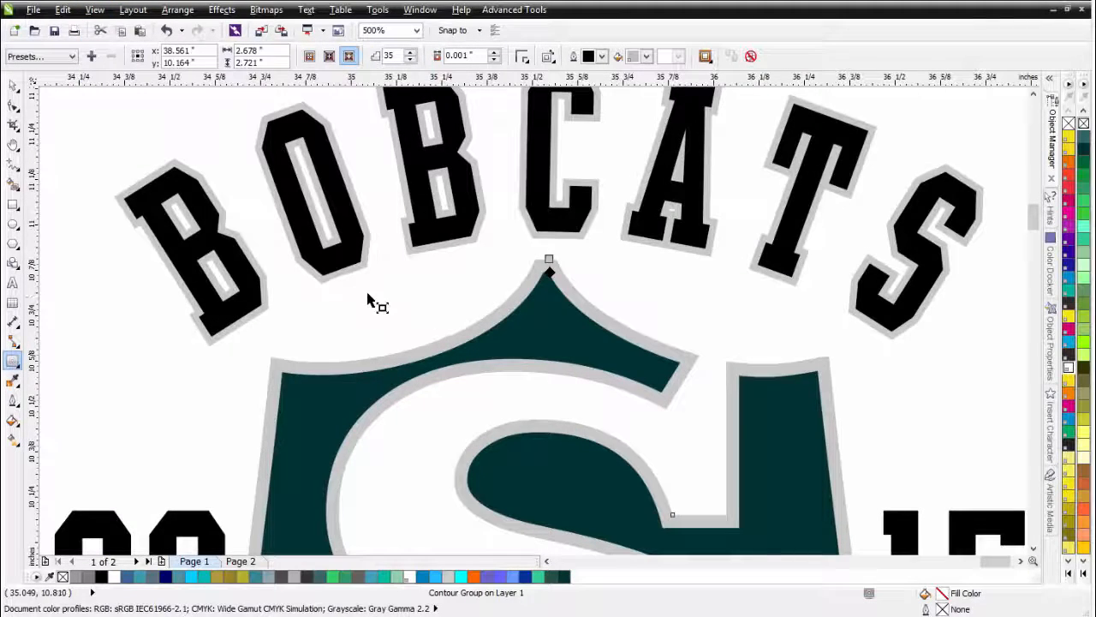
Add an outside contour around the 20 and 15, reset it to 1 step, and widen it into a narrow outline
{"action": "scroll", "coordinate": [537, 329], "scroll_direction": "down", "scroll_amount": 2}
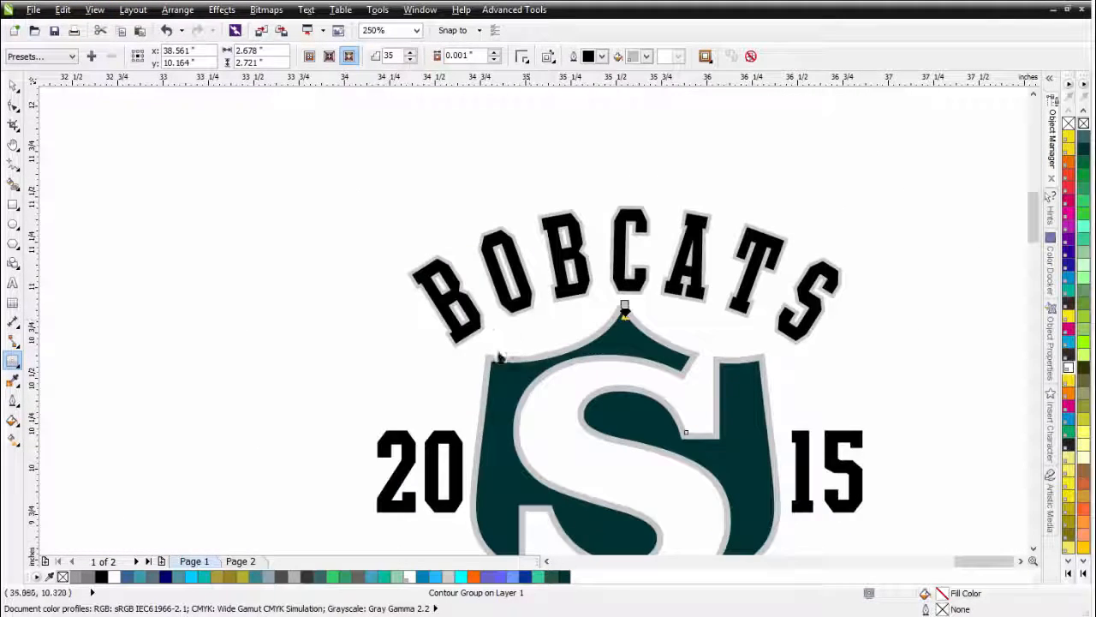
{"action": "left_click", "coordinate": [444, 447]}
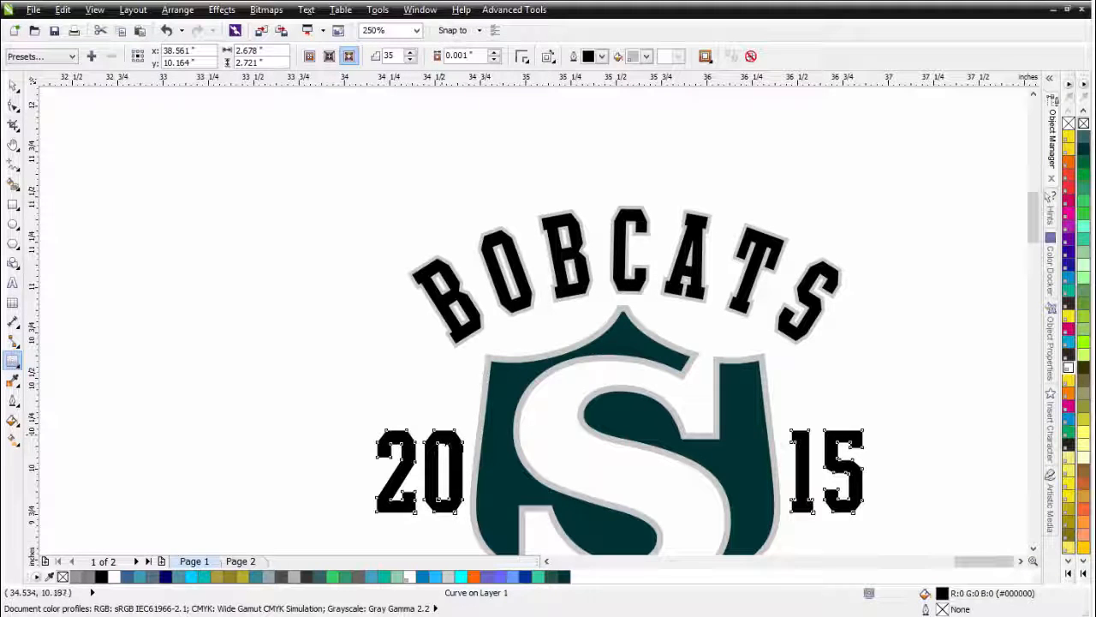
{"action": "left_click_drag", "start_coordinate": [441, 432], "coordinate": [447, 428]}
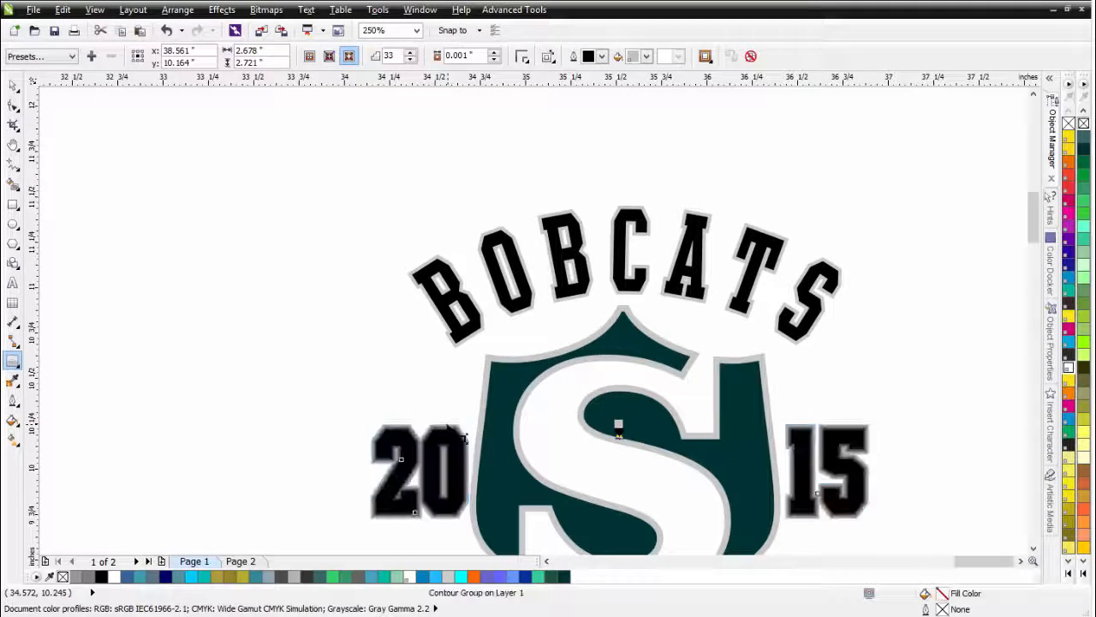
{"action": "double_click", "coordinate": [390, 56]}
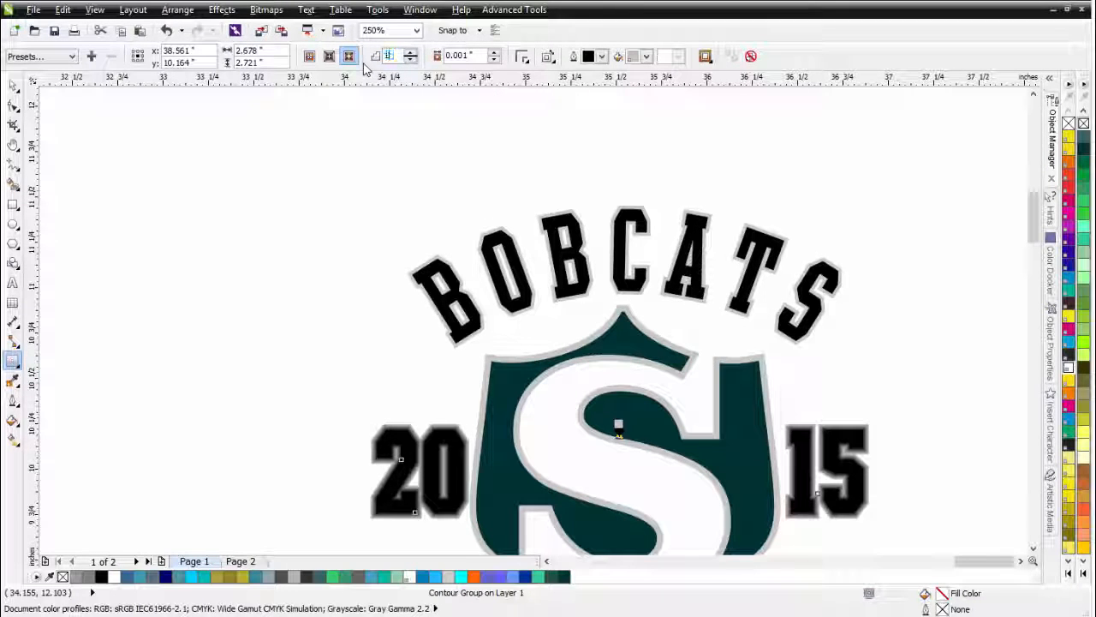
{"action": "key", "text": "Return"}
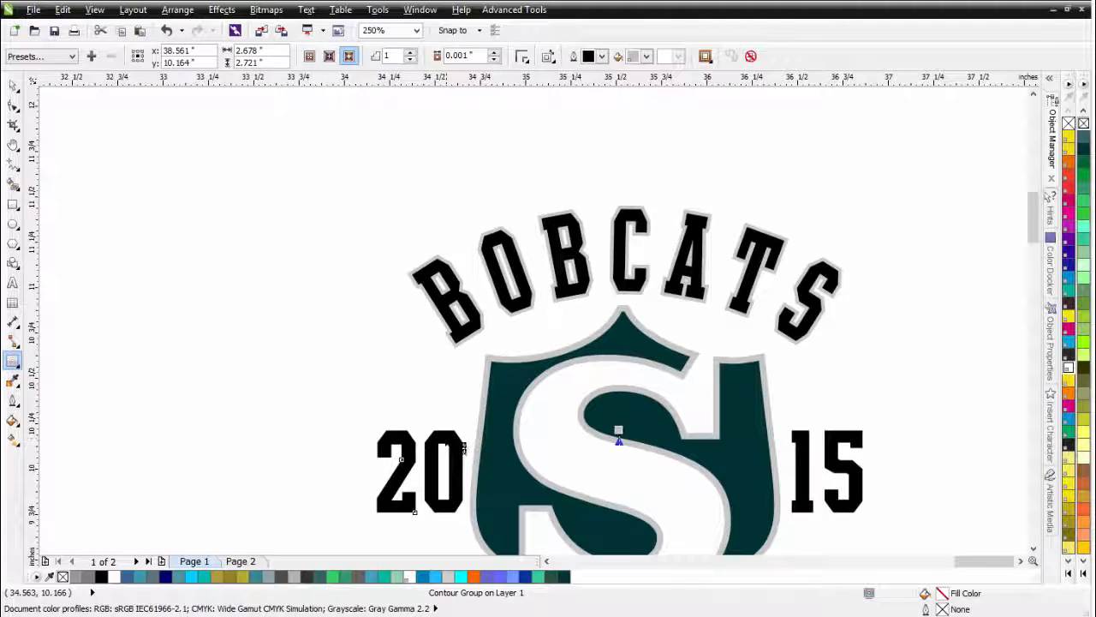
{"action": "left_click_drag", "start_coordinate": [463, 446], "coordinate": [447, 428]}
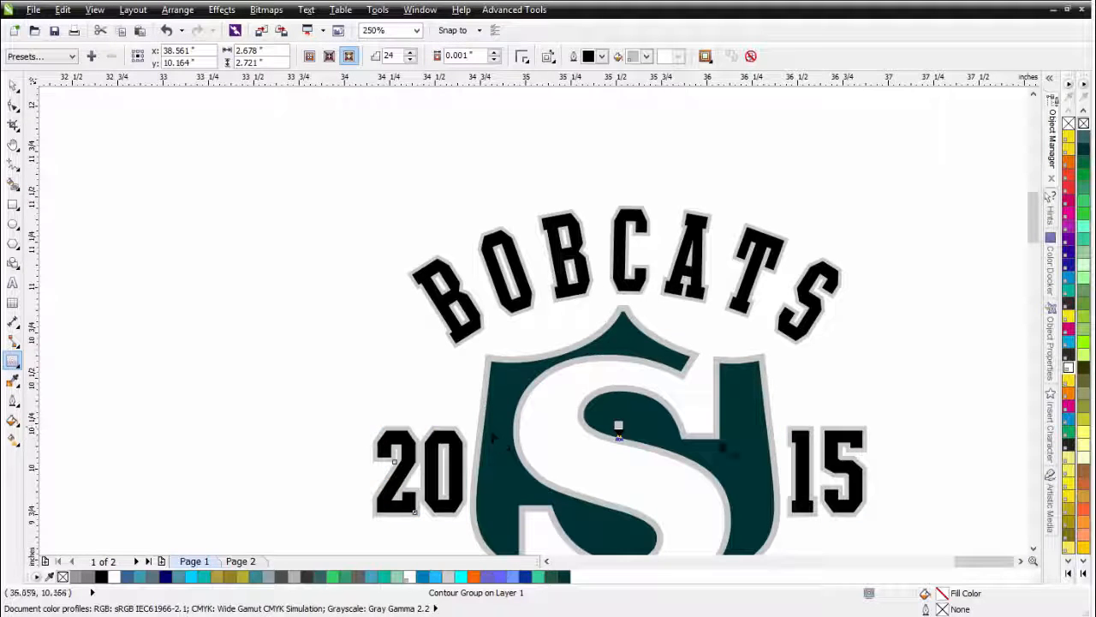
Apply an outside contour with 1 step to the SENIORS lettering and widen it to match the other outlines
{"action": "scroll", "coordinate": [717, 440], "scroll_direction": "down", "scroll_amount": 1}
{"action": "scroll", "coordinate": [508, 417], "scroll_direction": "up", "scroll_amount": 2}
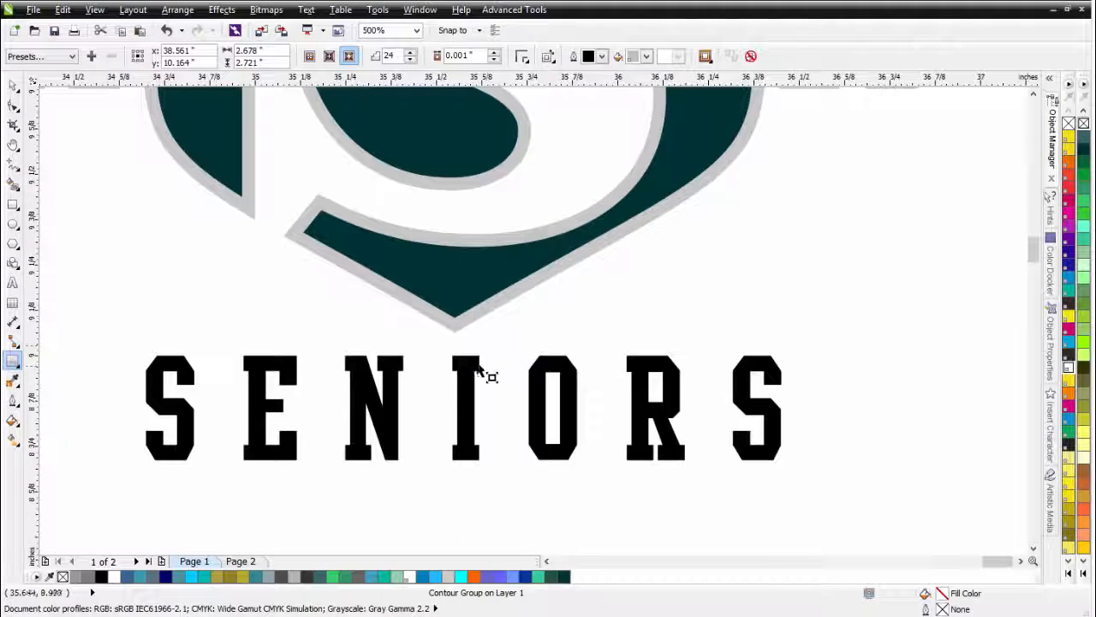
{"action": "left_click", "coordinate": [482, 375]}
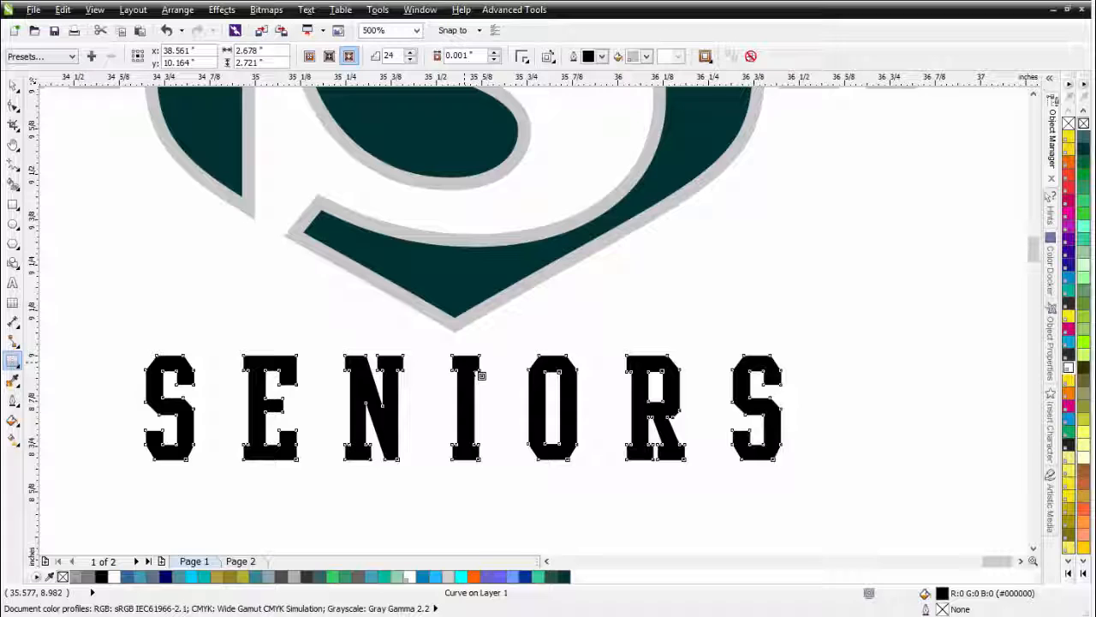
{"action": "double_click", "coordinate": [397, 58]}
{"action": "type", "text": "1"}
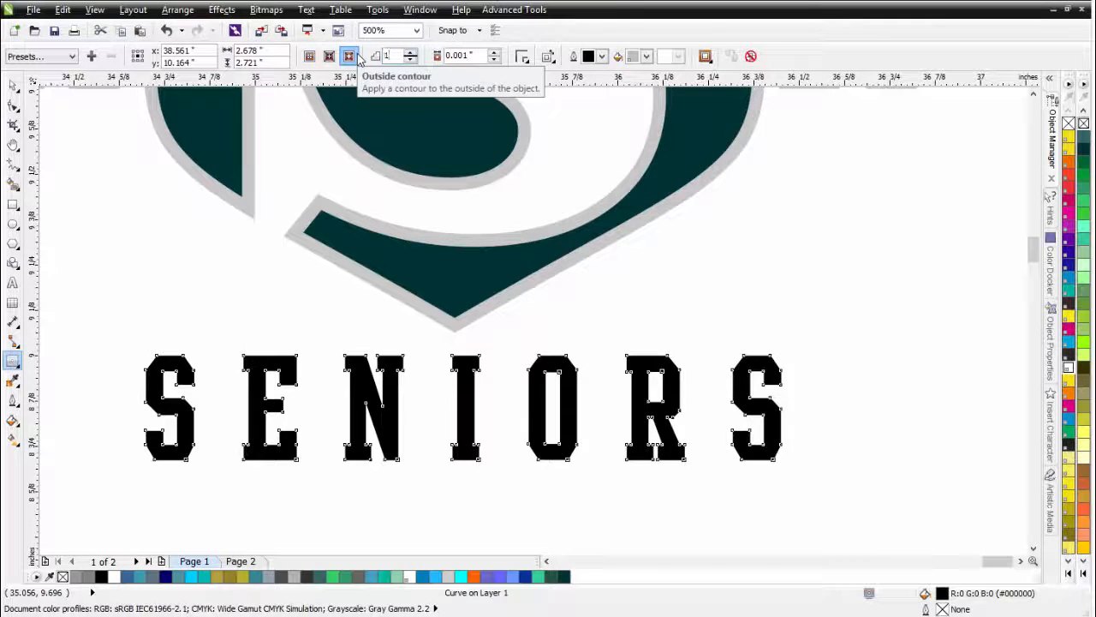
{"action": "left_click", "coordinate": [357, 56]}
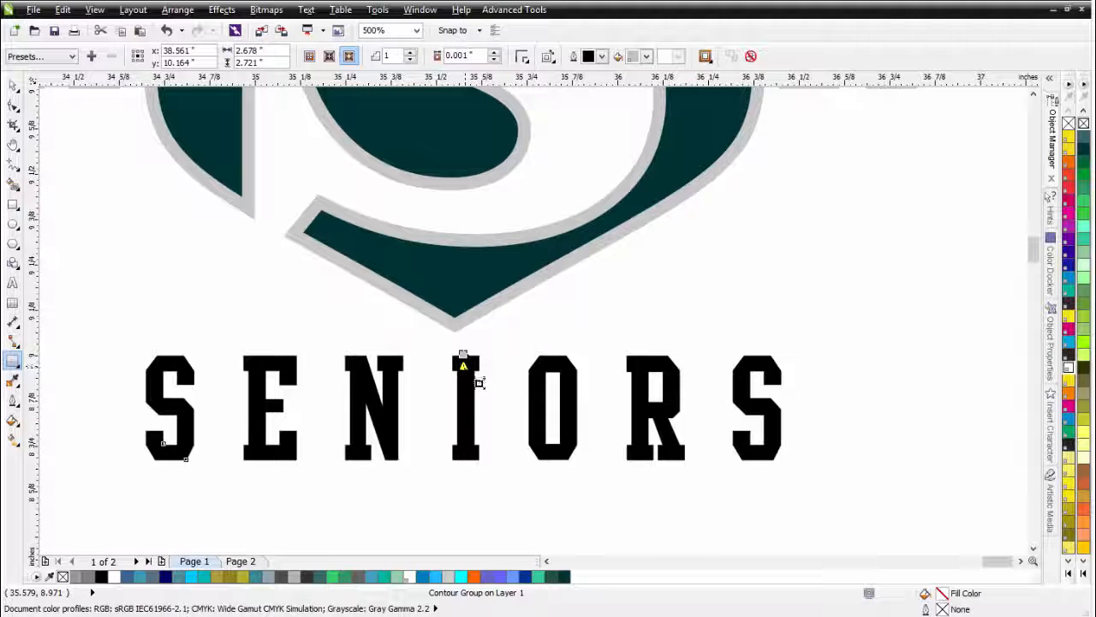
{"action": "left_click_drag", "start_coordinate": [462, 355], "coordinate": [462, 349]}
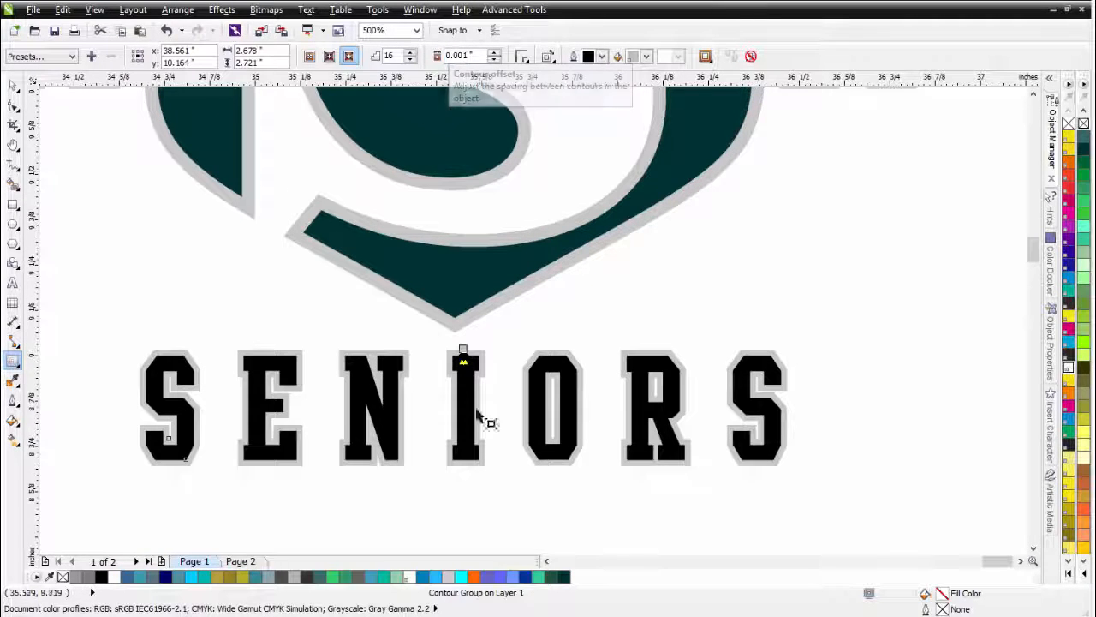
Inspect the SENIORS contour lines in Wireframe view and return to Enhanced view
{"action": "left_click", "coordinate": [95, 9]}
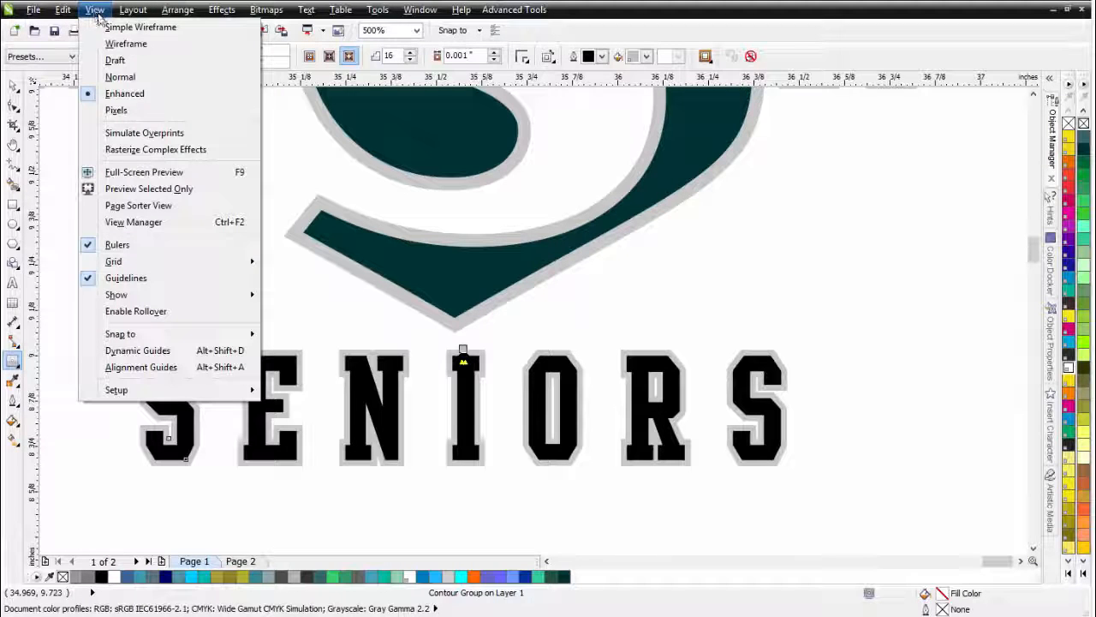
{"action": "left_click", "coordinate": [106, 45]}
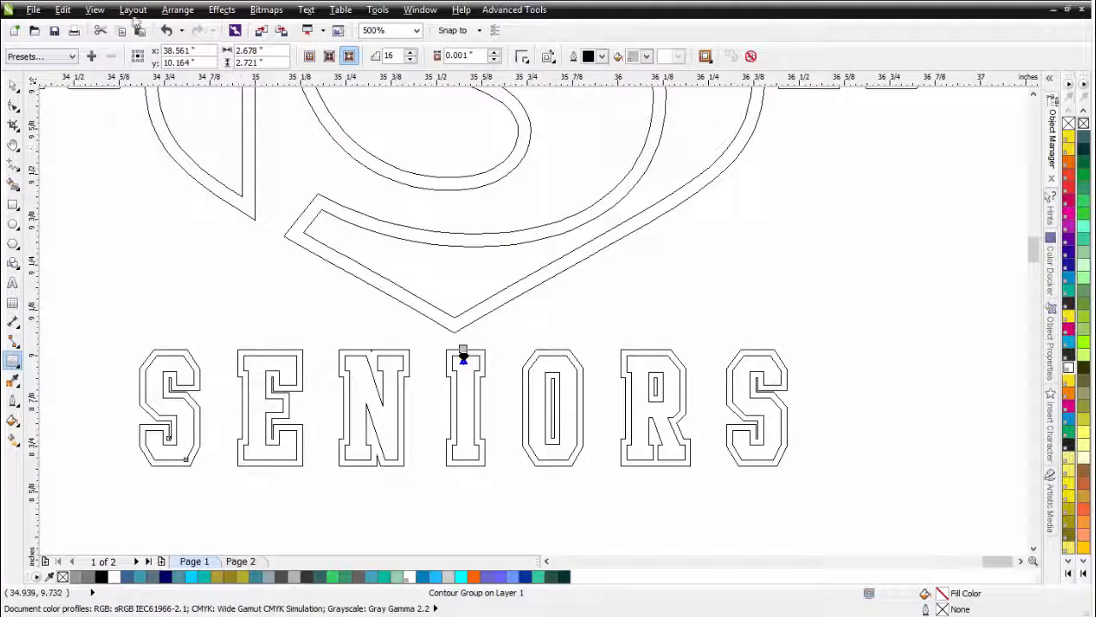
{"action": "left_click", "coordinate": [95, 9]}
{"action": "left_click", "coordinate": [112, 93]}
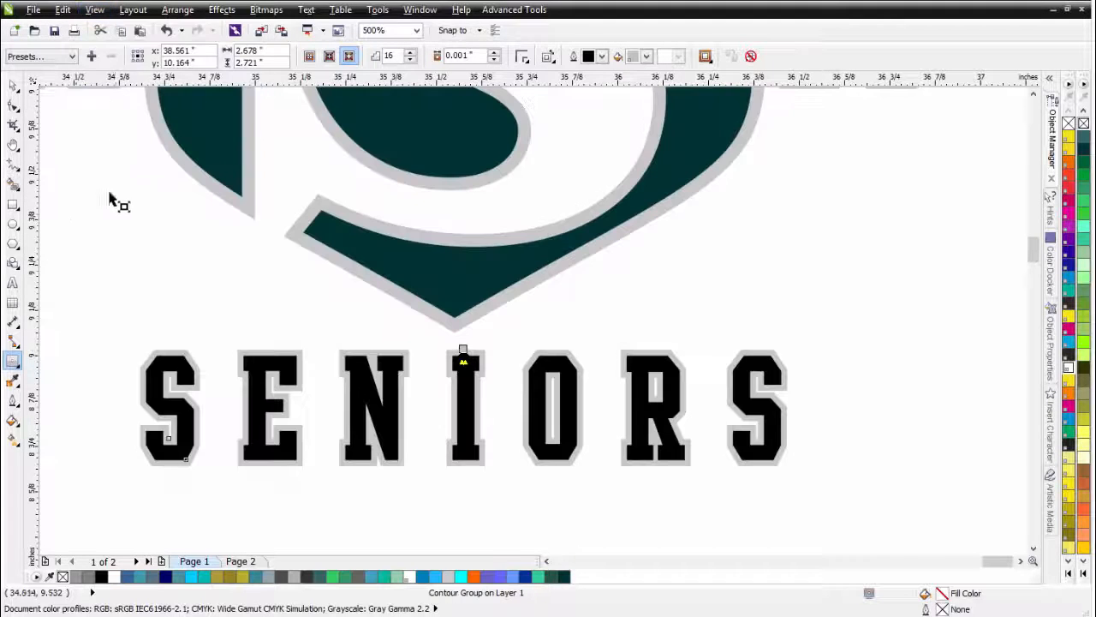
Break the SENIORS contour group apart so its outline is separate from the lettering
{"action": "left_click", "coordinate": [13, 85]}
{"action": "key", "text": "F3"}
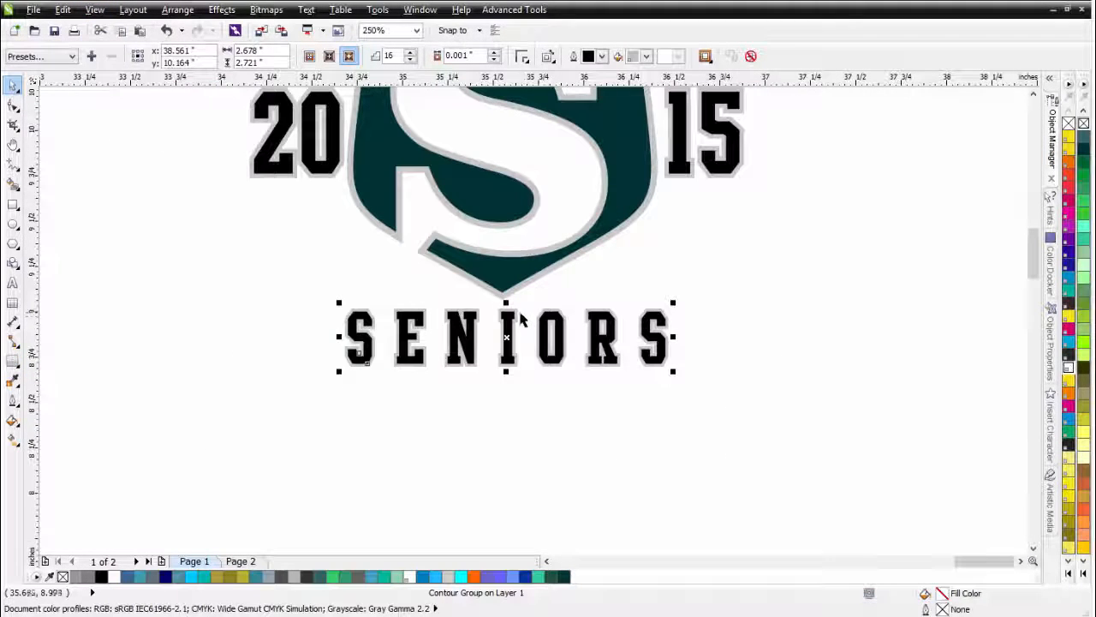
{"action": "right_click", "coordinate": [517, 314]}
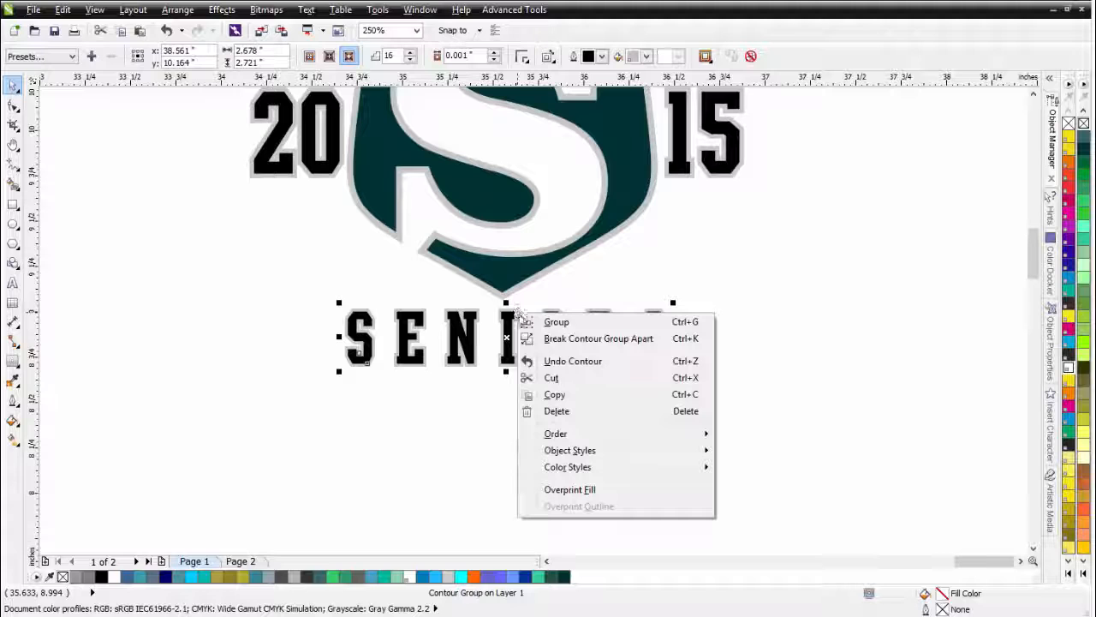
{"action": "left_click", "coordinate": [540, 338]}
{"action": "key", "text": "F3"}
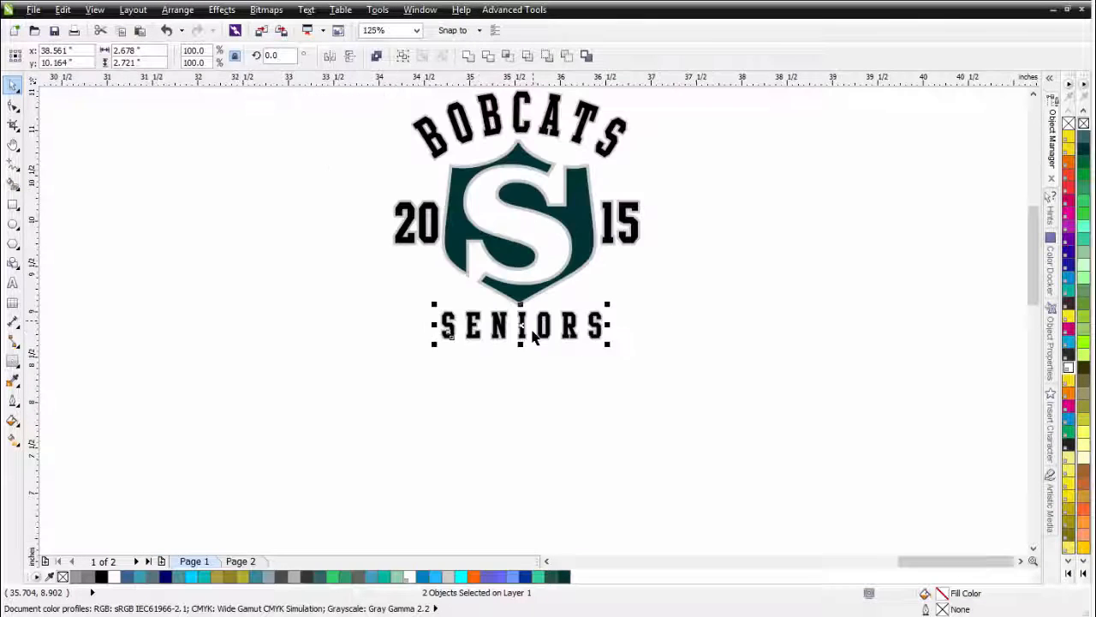
Select the whole BOBCATS 2015 SENIORS design, break the selected objects apart, and clear the selection
{"action": "key", "text": "F3"}
{"action": "scroll", "coordinate": [530, 307], "scroll_direction": "up", "scroll_amount": 1}
{"action": "left_click", "coordinate": [403, 208]}
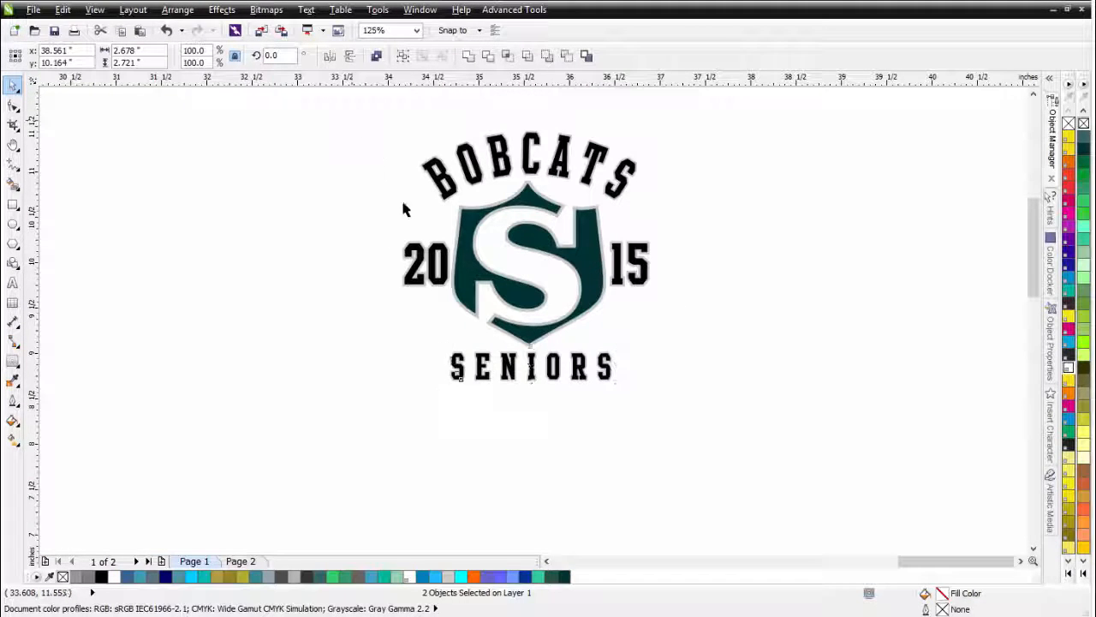
{"action": "left_click_drag", "start_coordinate": [350, 123], "coordinate": [742, 430]}
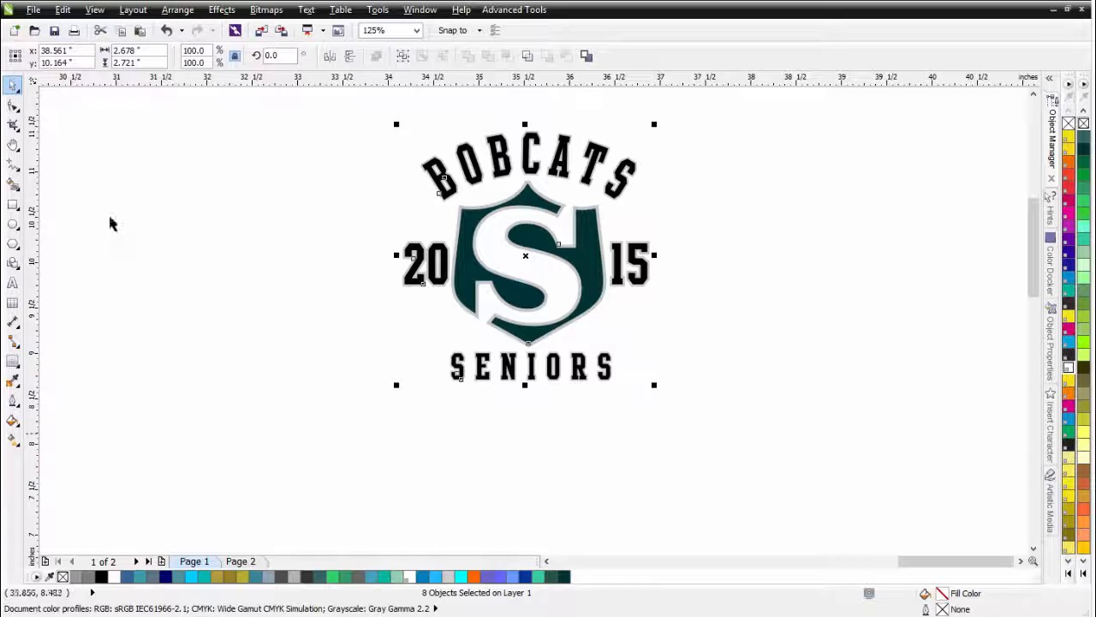
{"action": "left_click", "coordinate": [178, 9]}
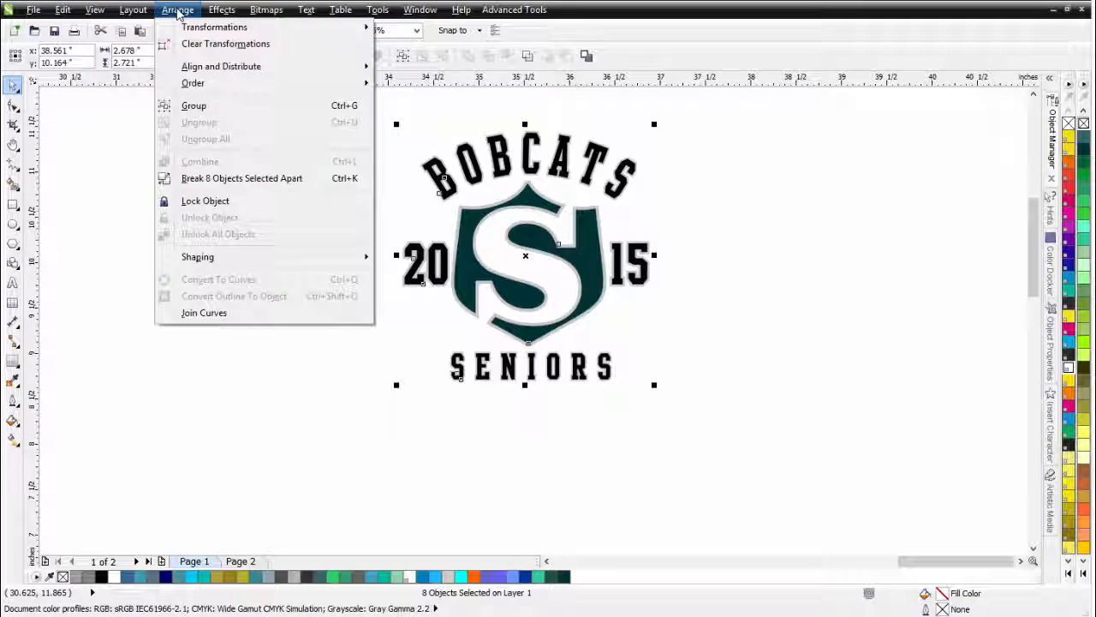
{"action": "left_click", "coordinate": [203, 180]}
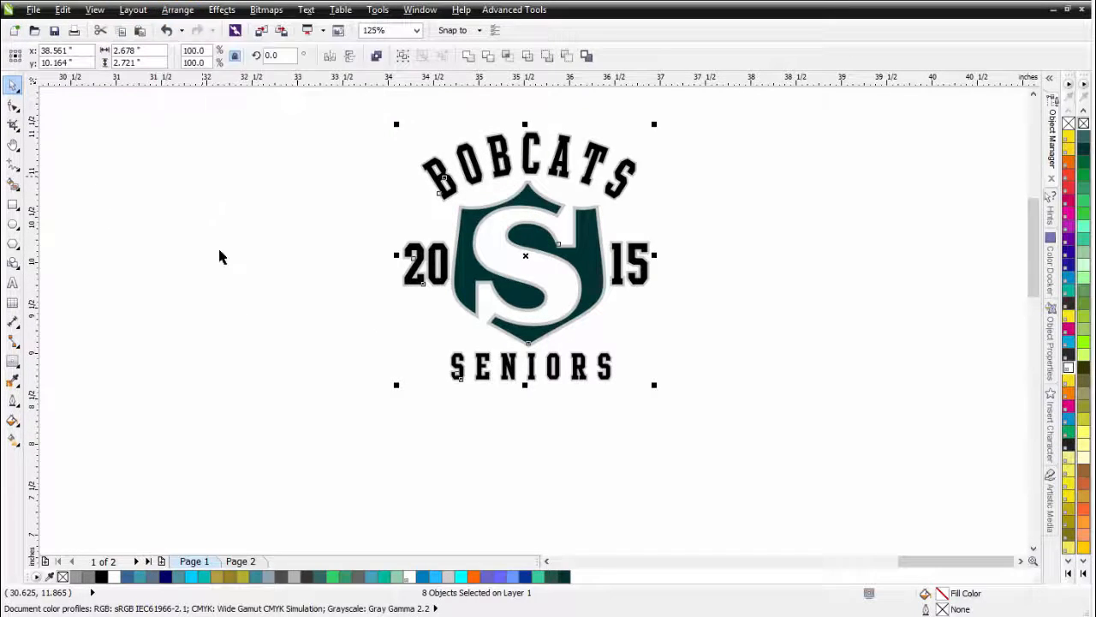
{"action": "left_click", "coordinate": [707, 434]}
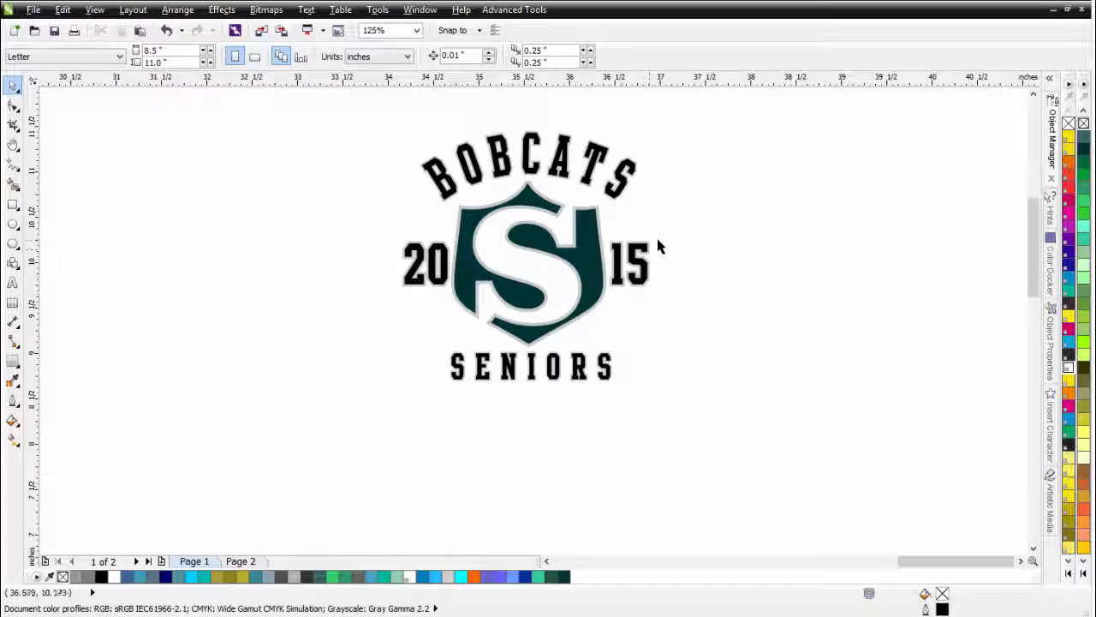
Try moving the teal shield away from its grey contour to check their separation, and undo the move
{"action": "left_click", "coordinate": [594, 263]}
{"action": "left_click_drag", "start_coordinate": [594, 262], "coordinate": [690, 357]}
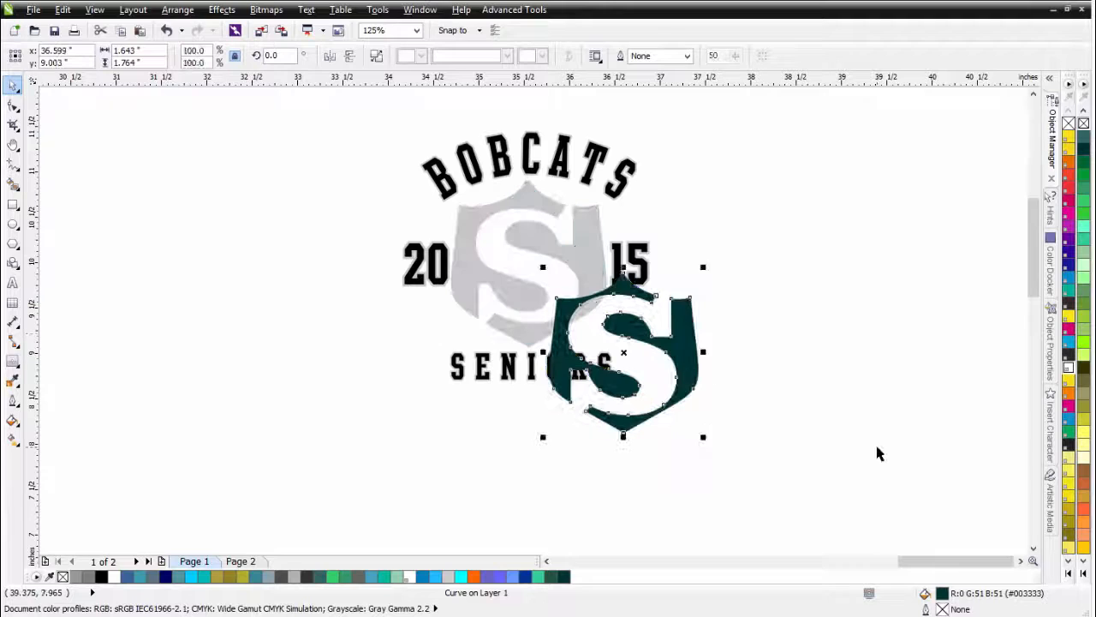
{"action": "key", "text": "ctrl+z"}
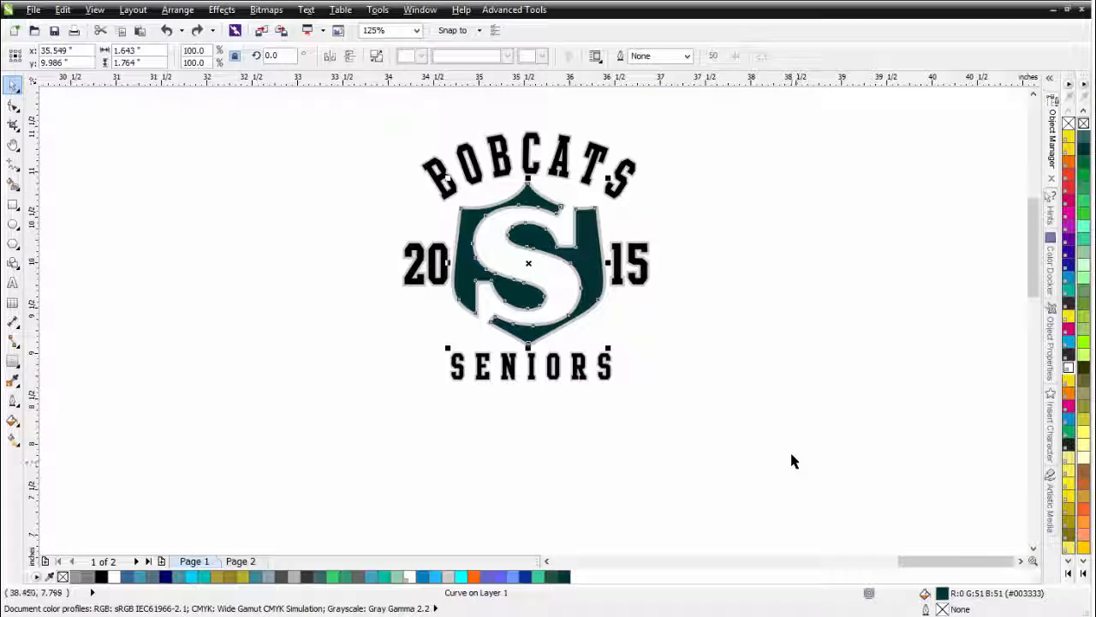
Try moving the 2015 numerals away from their grey outline, and undo the move
{"action": "left_click", "coordinate": [581, 367], "text": "shift"}
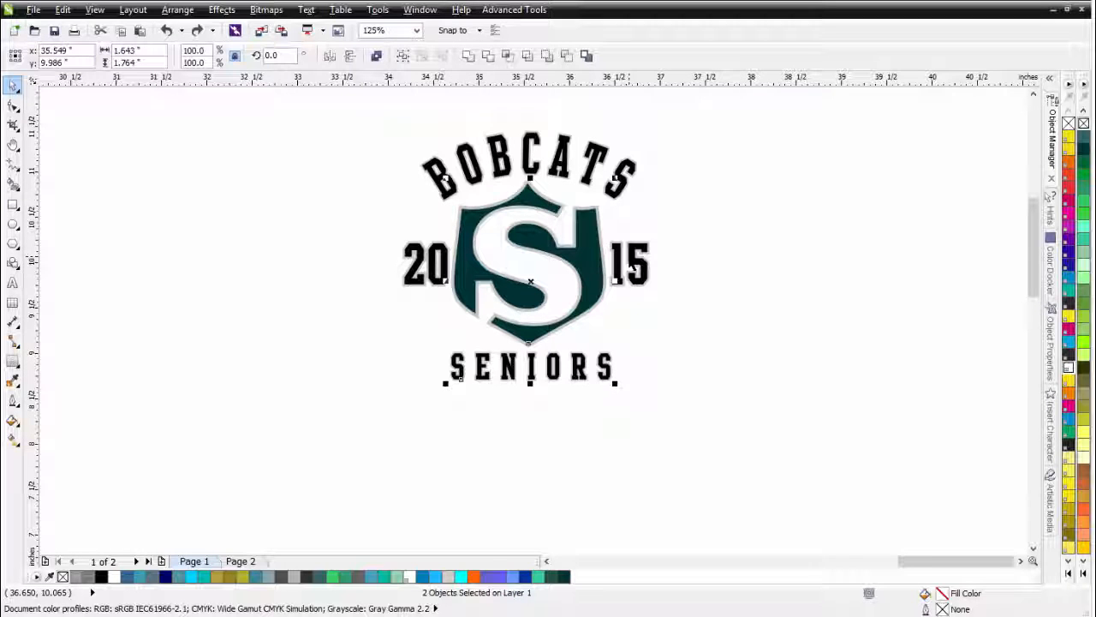
{"action": "left_click", "coordinate": [633, 268], "text": "shift"}
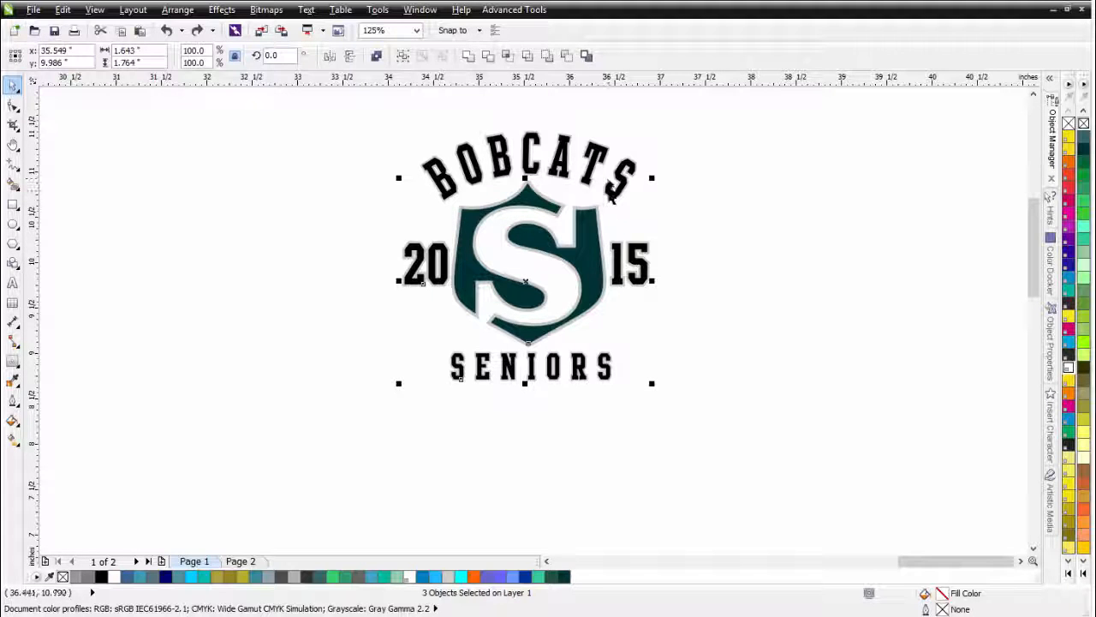
{"action": "left_click", "coordinate": [609, 193], "text": "shift"}
{"action": "left_click", "coordinate": [439, 281], "text": "shift"}
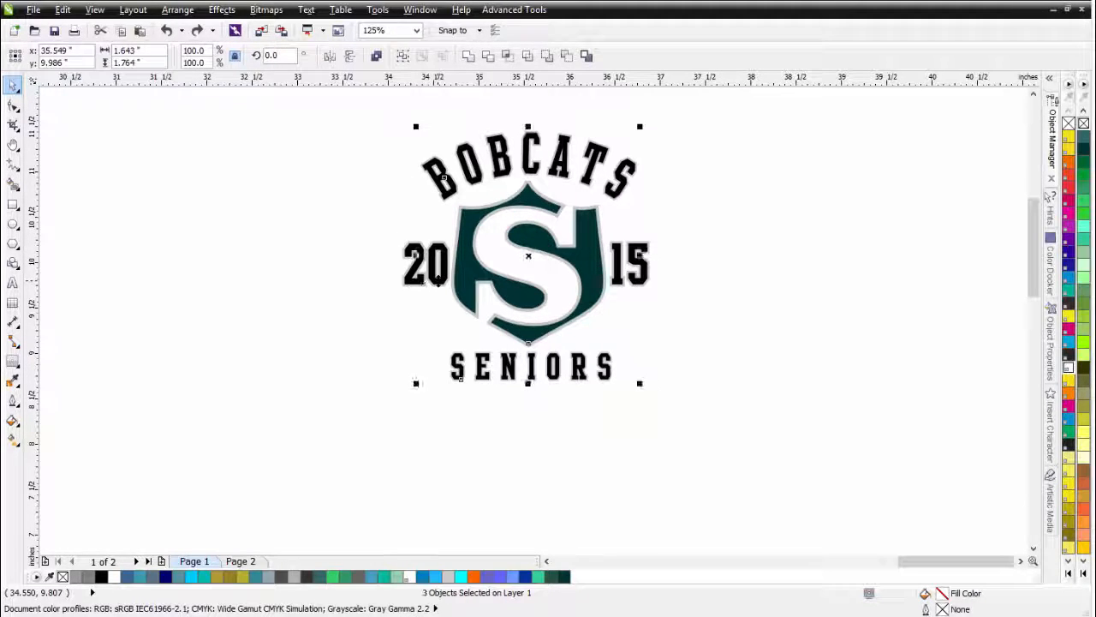
{"action": "left_click_drag", "start_coordinate": [438, 280], "coordinate": [697, 354]}
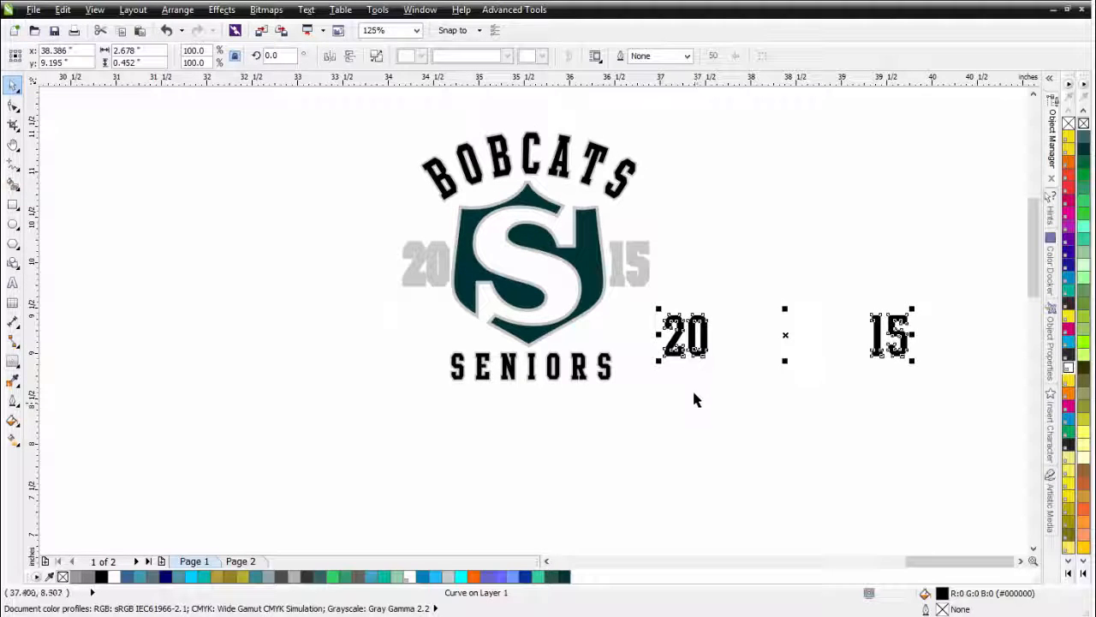
{"action": "key", "text": "ctrl+z"}
Combine the shield, 2015, BOBCATS and SENIORS fills into one curve, and cut and paste it in front of the grey outlines
{"action": "left_click", "coordinate": [586, 189], "text": "shift"}
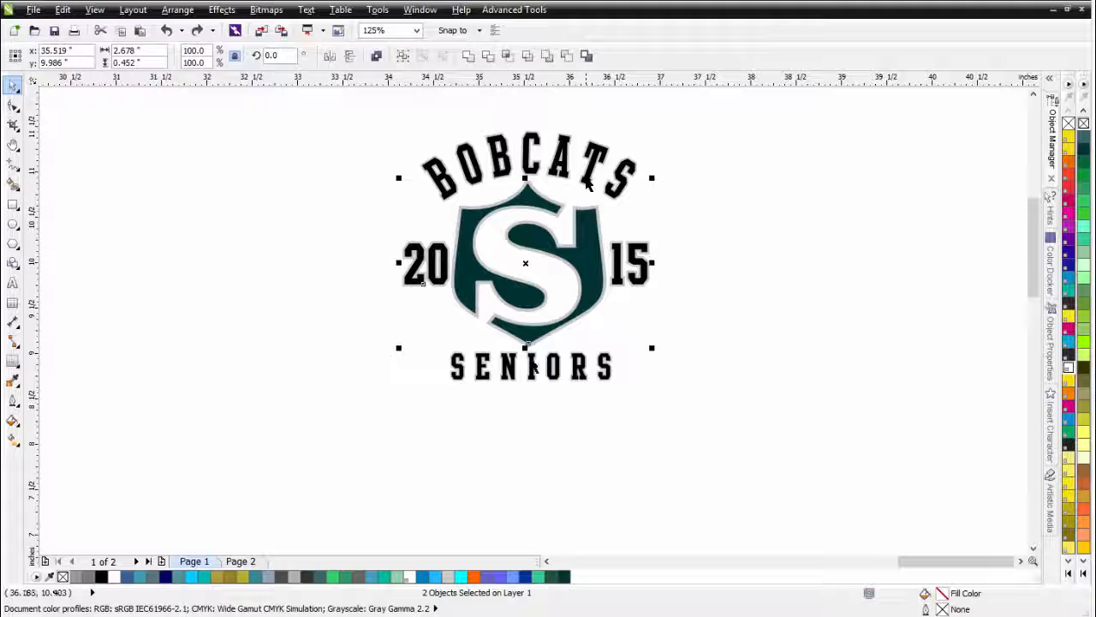
{"action": "left_click", "coordinate": [586, 181], "text": "shift"}
{"action": "left_click", "coordinate": [532, 363], "text": "shift"}
{"action": "left_click_drag", "start_coordinate": [528, 255], "coordinate": [738, 370]}
{"action": "key", "text": "ctrl+z"}
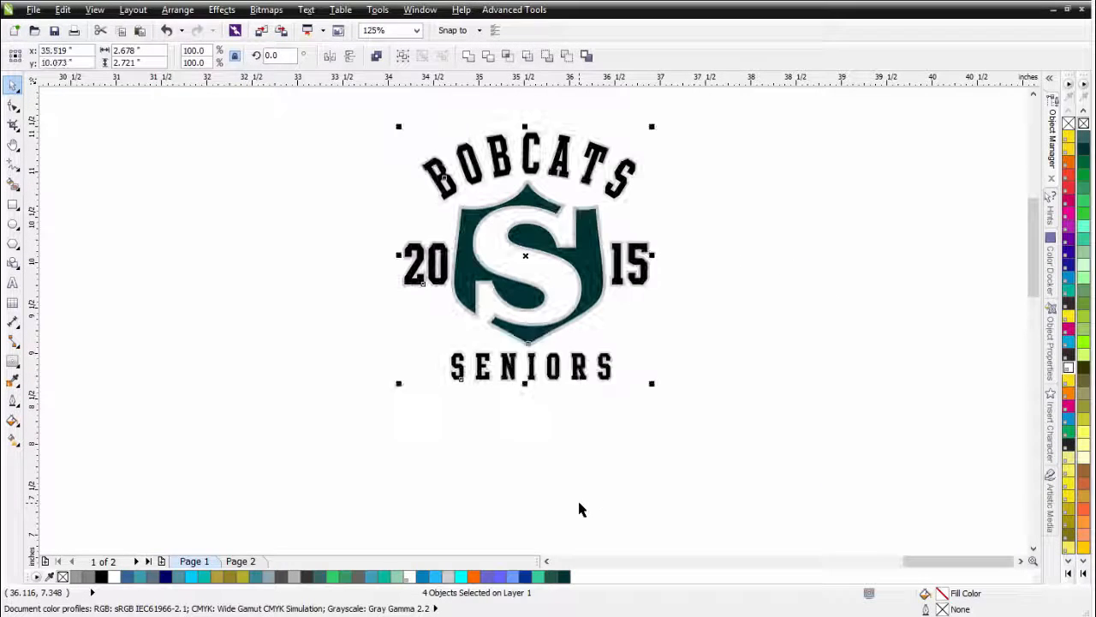
{"action": "left_click", "coordinate": [376, 56]}
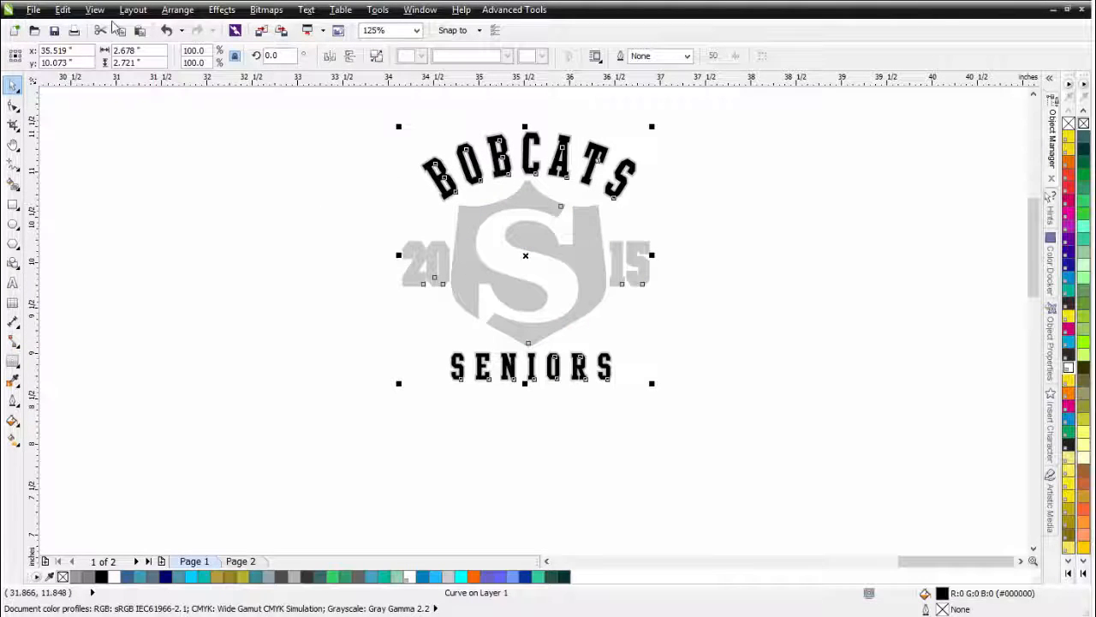
{"action": "left_click", "coordinate": [100, 30]}
{"action": "left_click", "coordinate": [140, 31]}
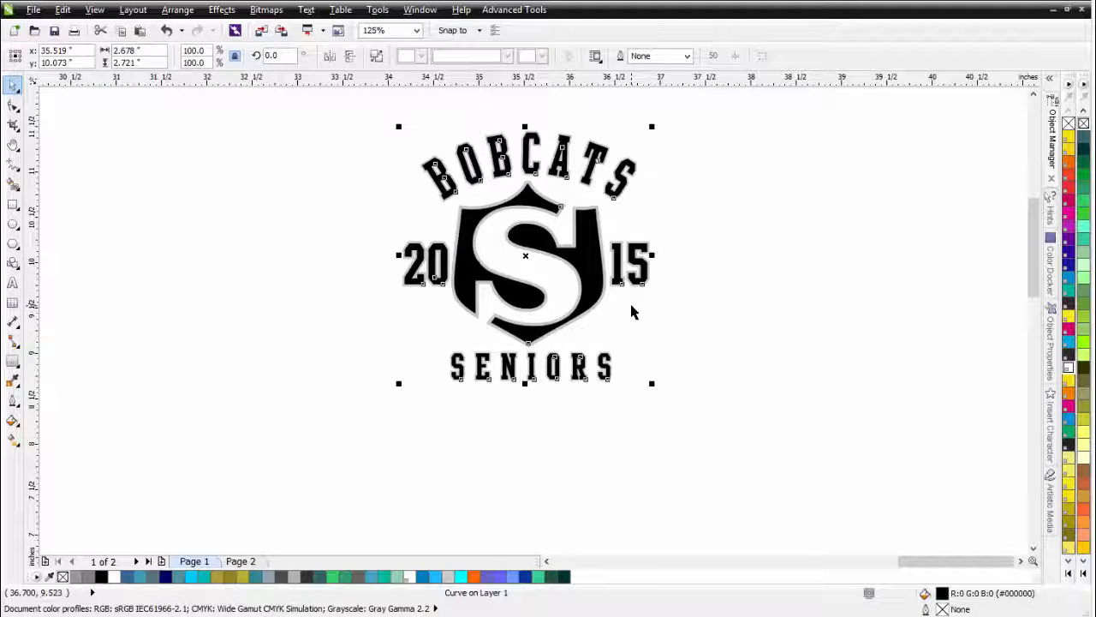
Cut the black curve, combine the four grey outlines into one curve, and paste the black curve back on top
{"action": "left_click", "coordinate": [103, 34]}
{"action": "left_click_drag", "start_coordinate": [722, 137], "coordinate": [261, 456]}
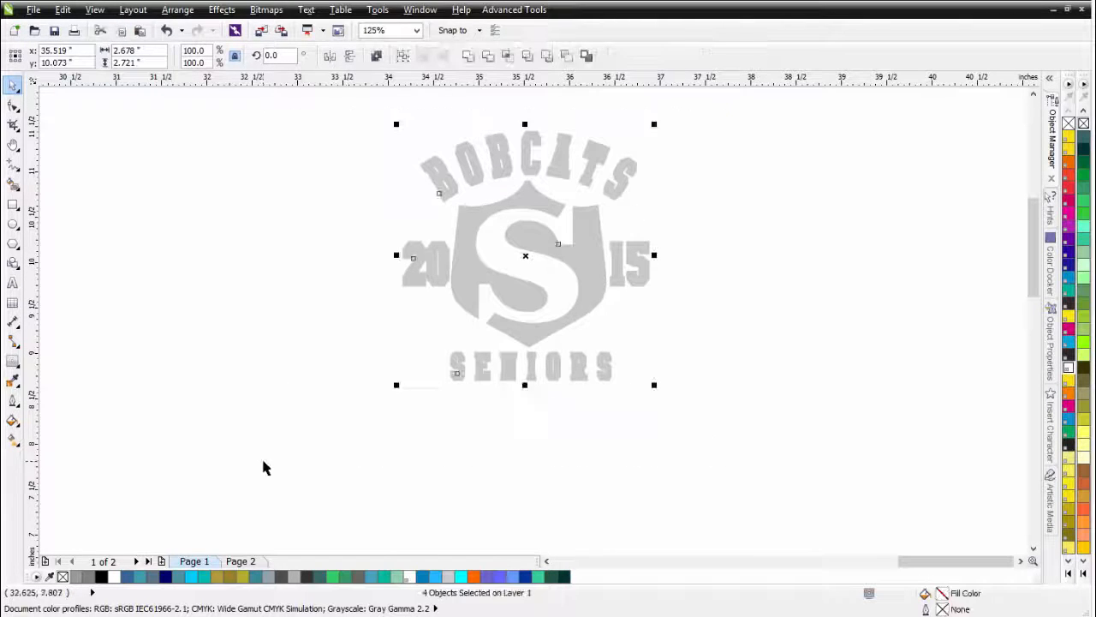
{"action": "left_click", "coordinate": [377, 57]}
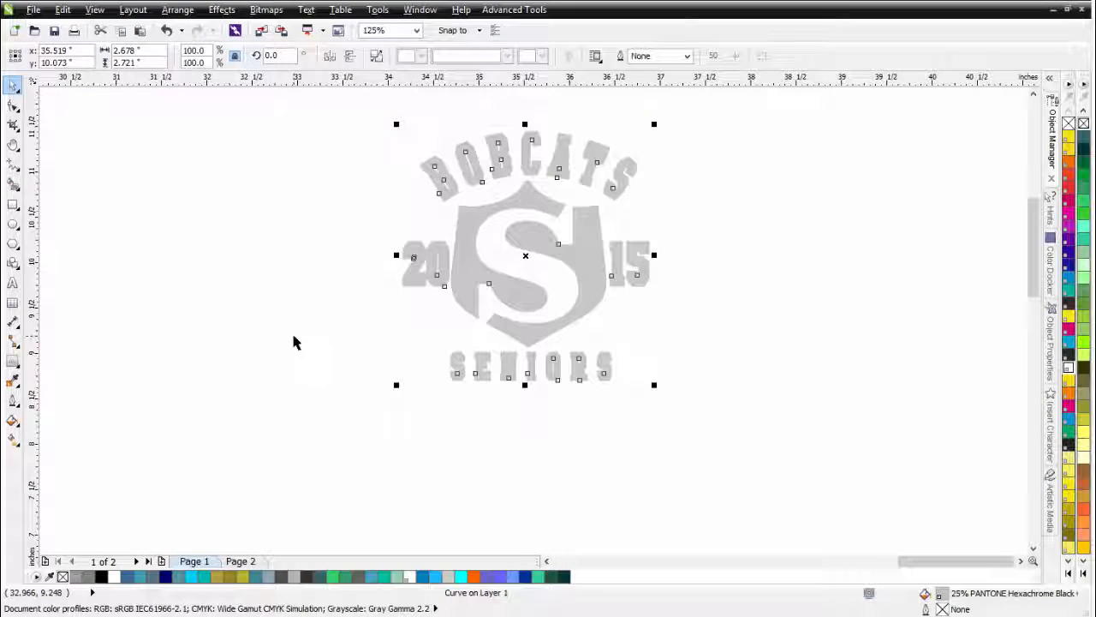
{"action": "left_click", "coordinate": [139, 31]}
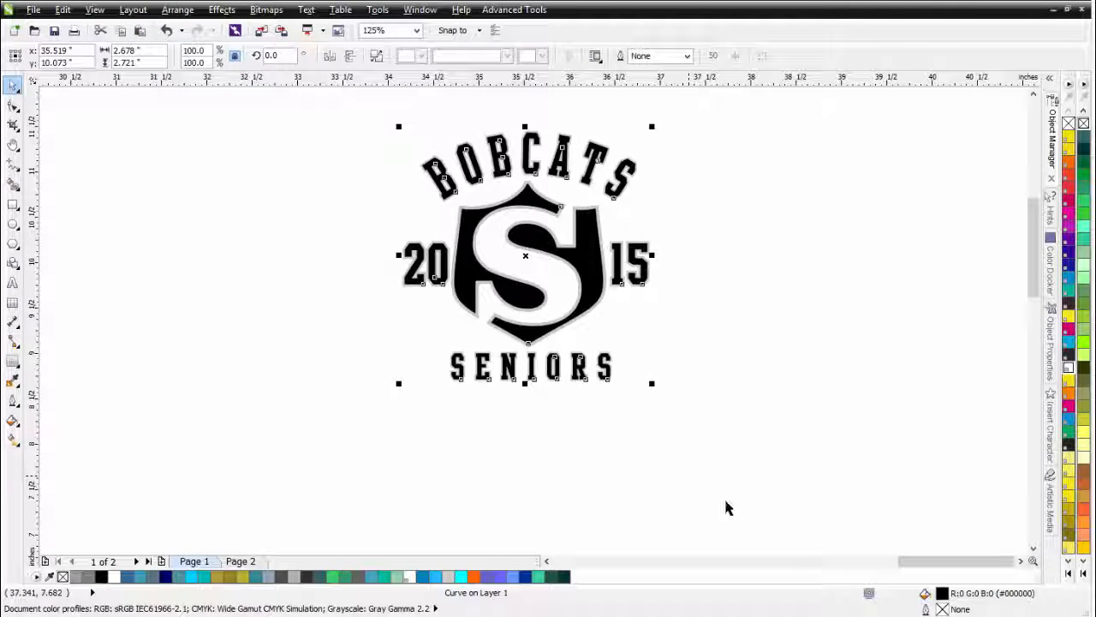
{"action": "left_click", "coordinate": [685, 450]}
Copy both curves of the design into a new Letter-size RGB document at 300 dpi
{"action": "scroll", "coordinate": [685, 450], "scroll_direction": "down", "scroll_amount": 3}
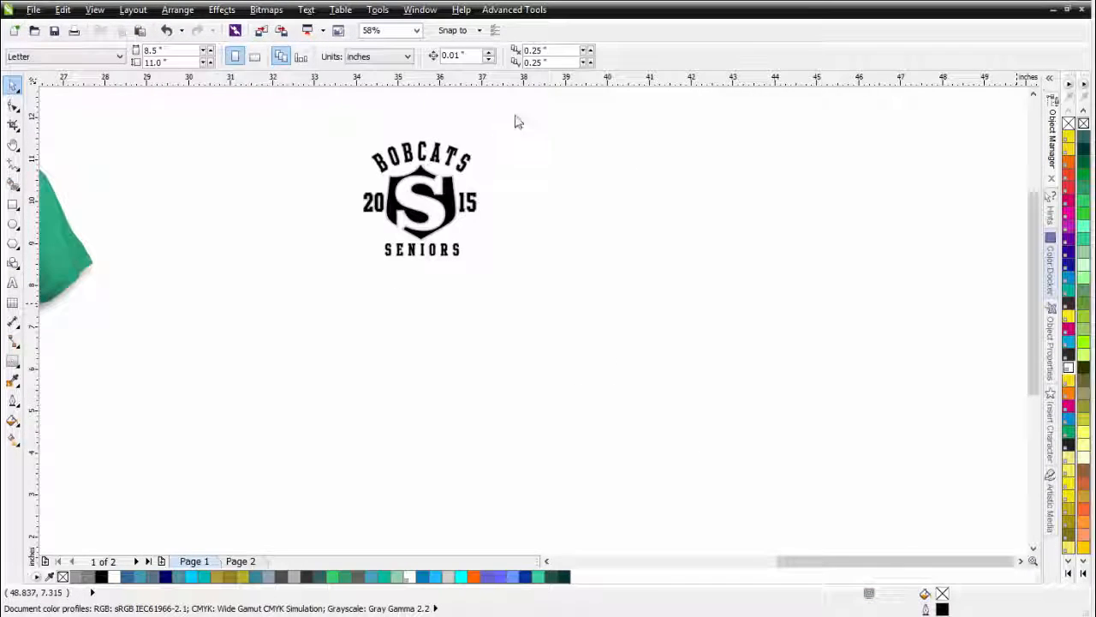
{"action": "left_click_drag", "start_coordinate": [527, 123], "coordinate": [270, 301]}
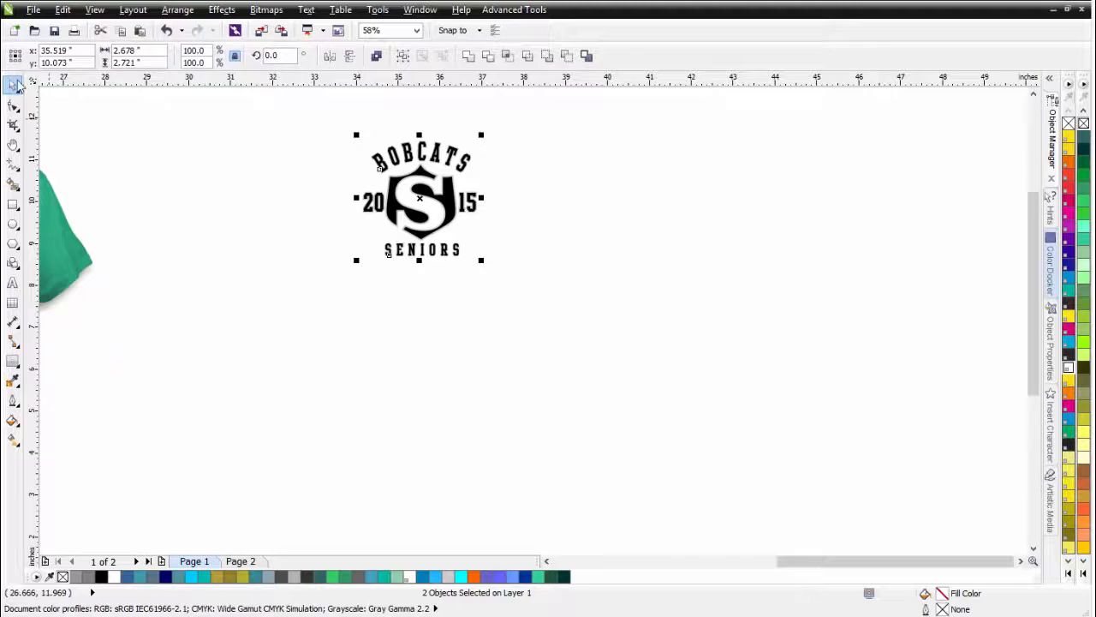
{"action": "left_click", "coordinate": [14, 30]}
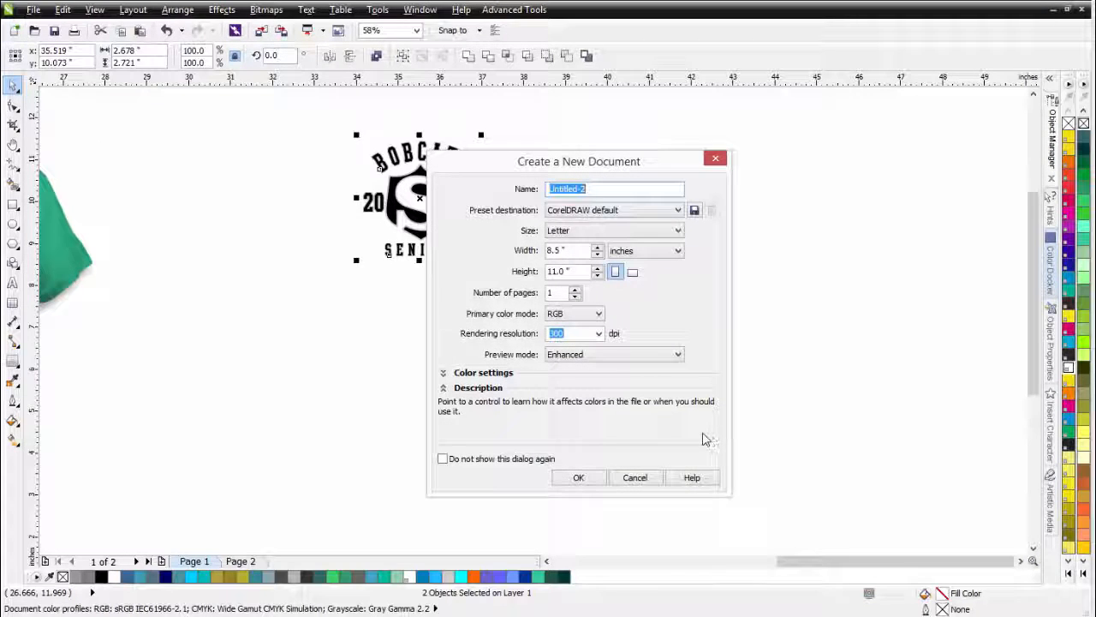
{"action": "left_click", "coordinate": [591, 481]}
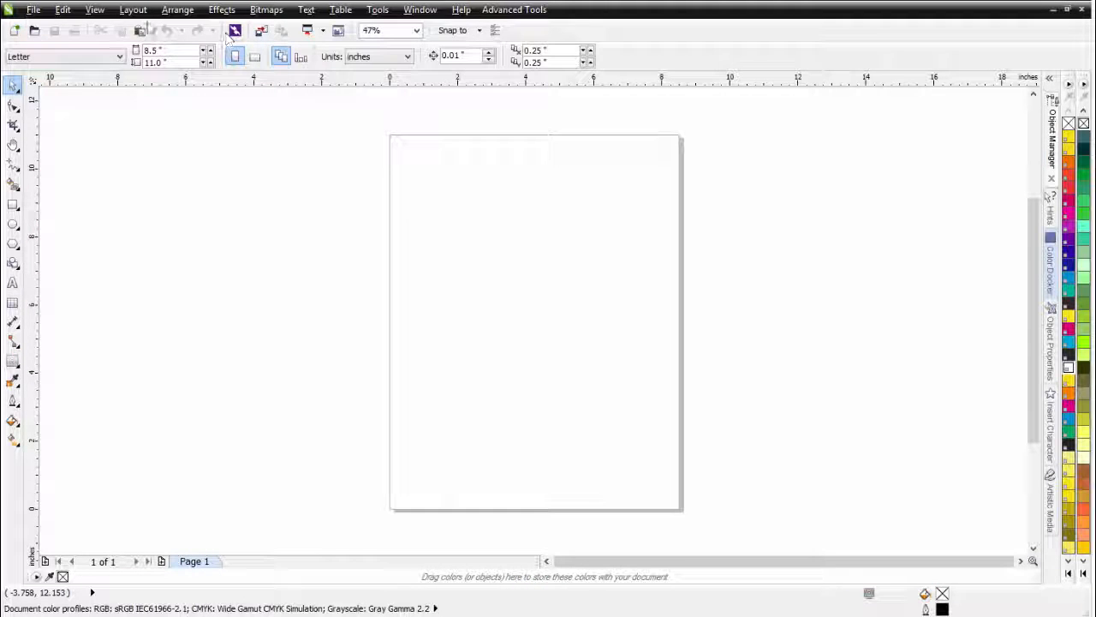
{"action": "left_click", "coordinate": [140, 30]}
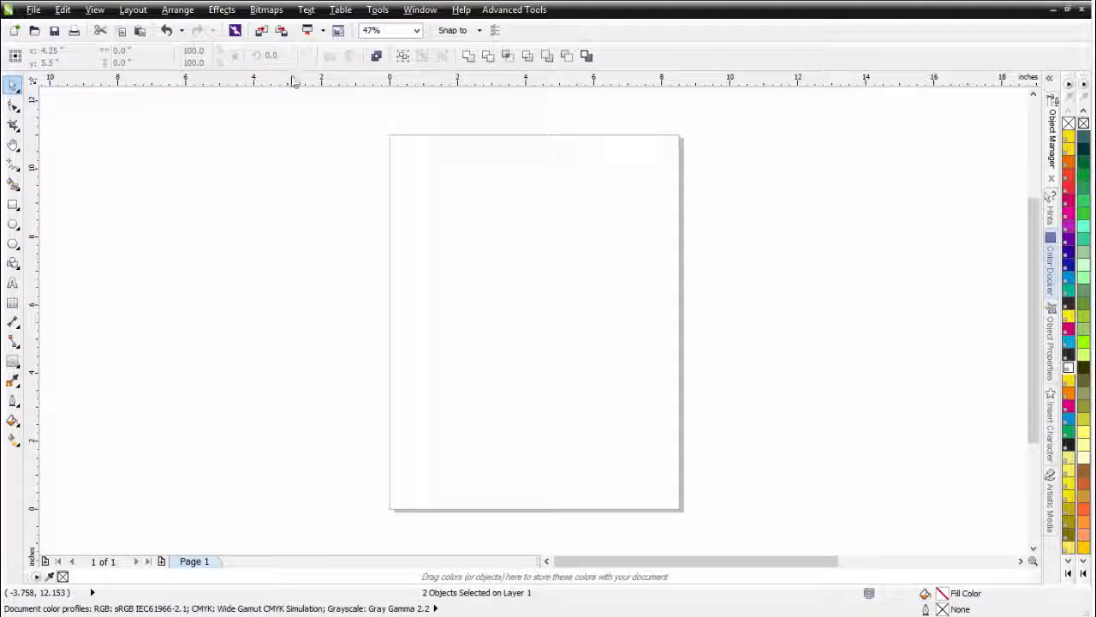
Group the pasted design, enlarge it to about 6.4 inches wide, and place it near the centre of the page
{"action": "left_click", "coordinate": [402, 57]}
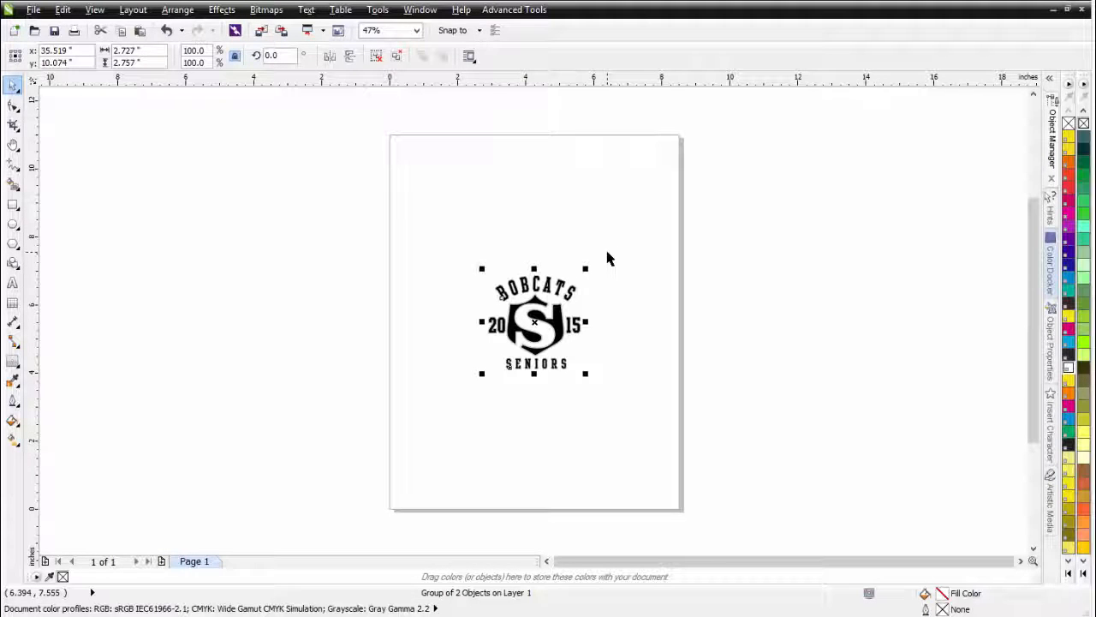
{"action": "left_click_drag", "start_coordinate": [586, 268], "coordinate": [710, 143]}
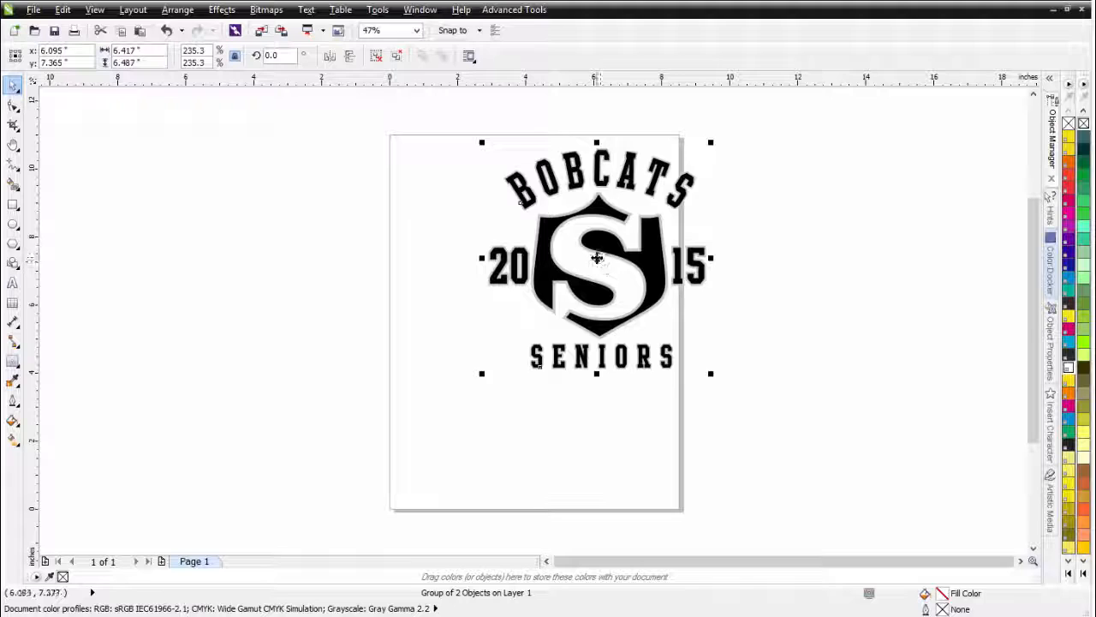
{"action": "left_click_drag", "start_coordinate": [597, 258], "coordinate": [535, 301]}
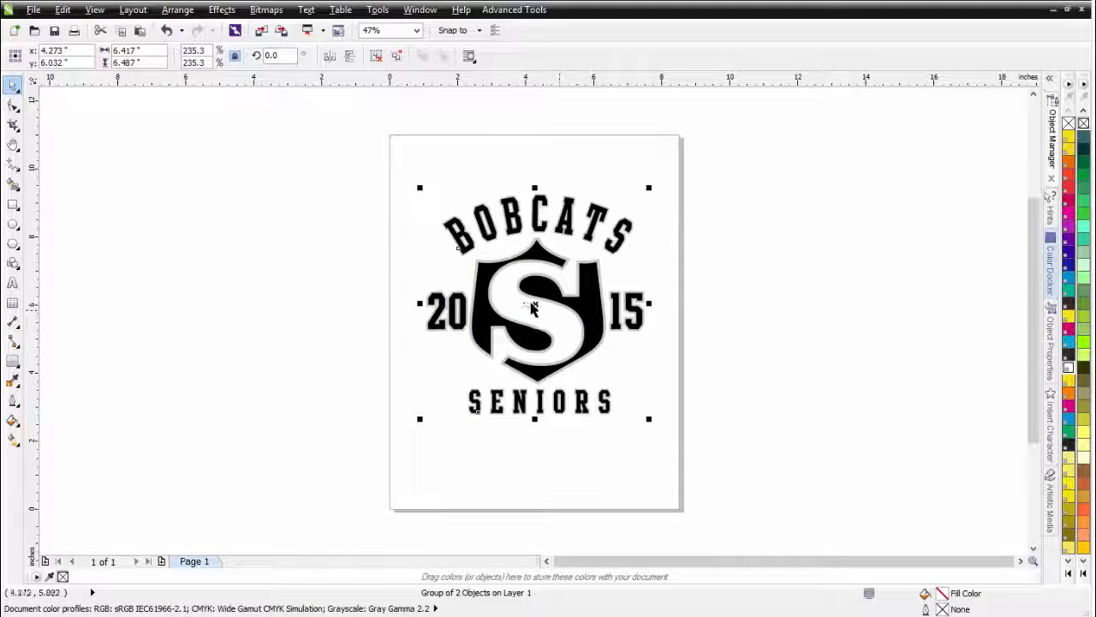
{"action": "key", "text": "Escape"}
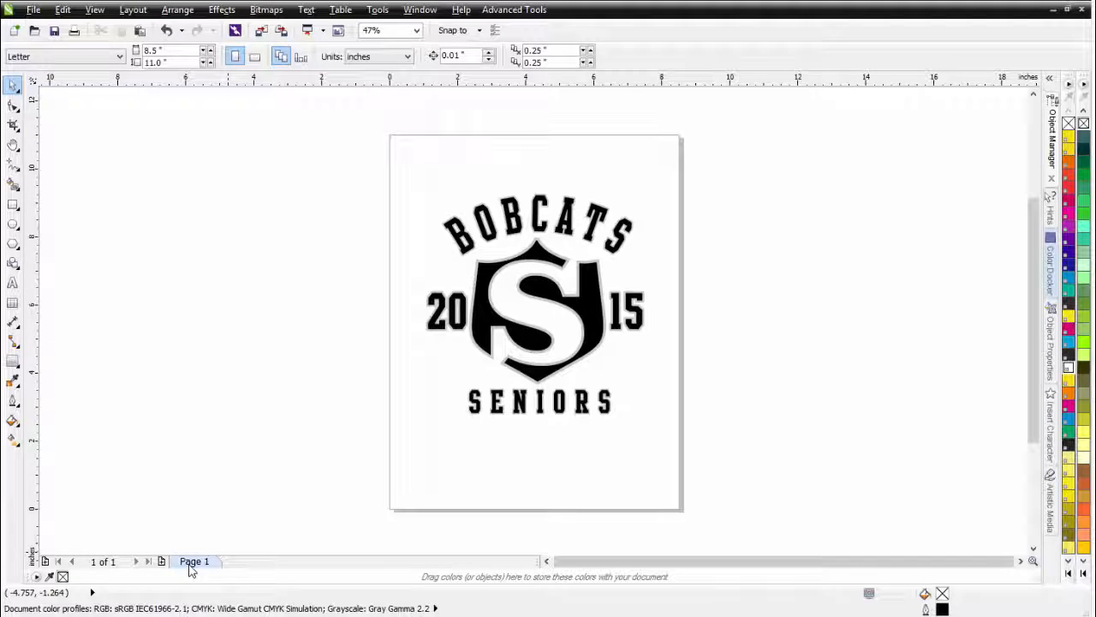
Duplicate Page 1 after itself, copying the layers and their contents
{"action": "right_click", "coordinate": [192, 569]}
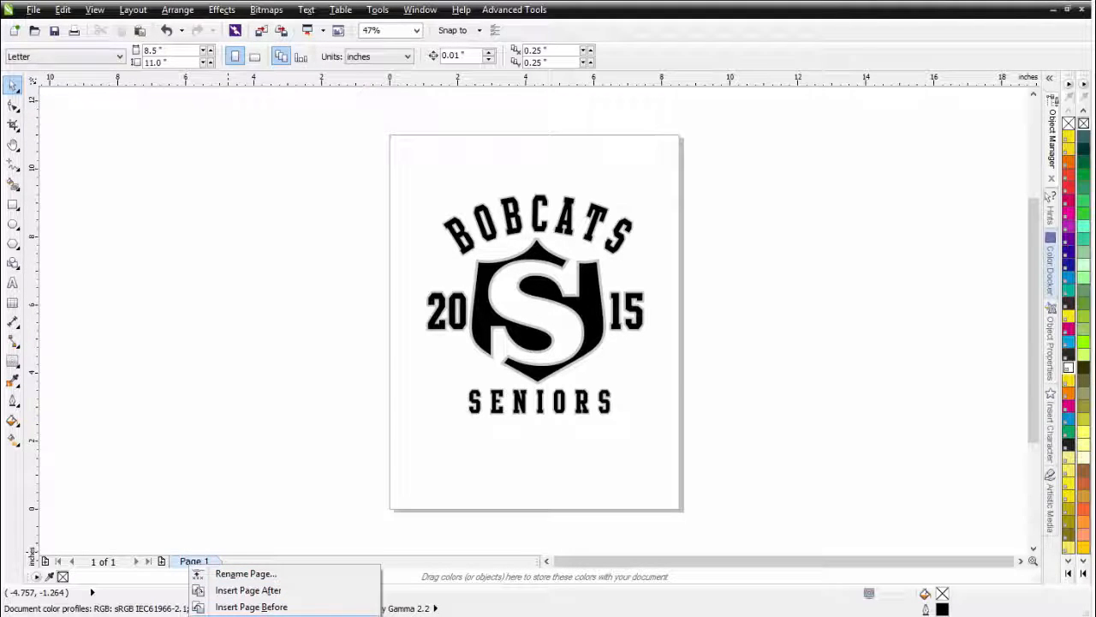
{"action": "left_click", "coordinate": [249, 615]}
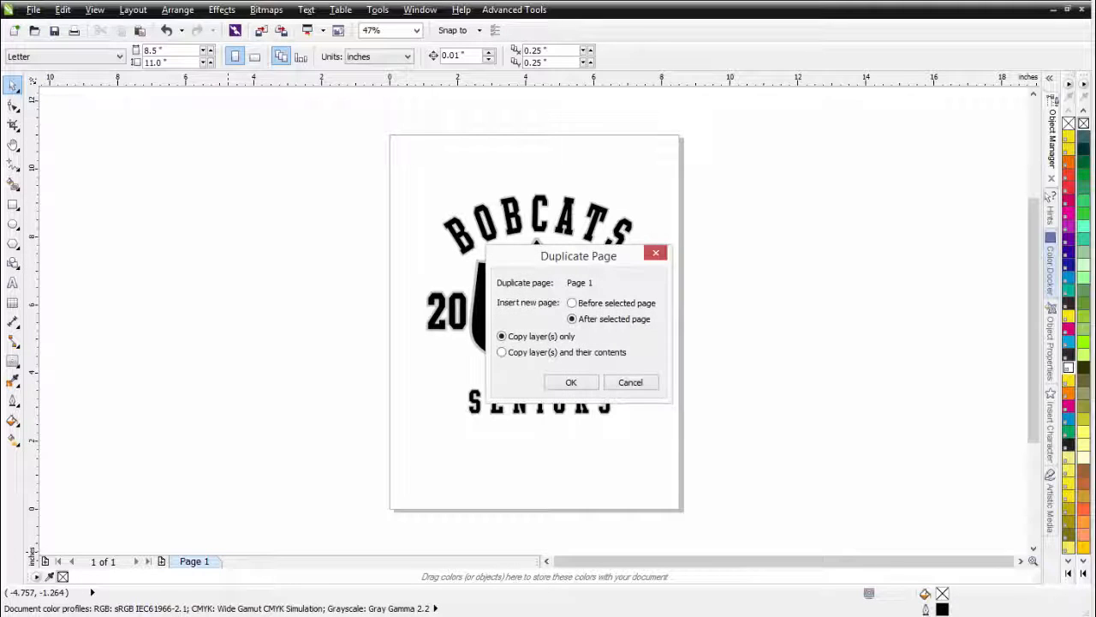
{"action": "left_click", "coordinate": [501, 352]}
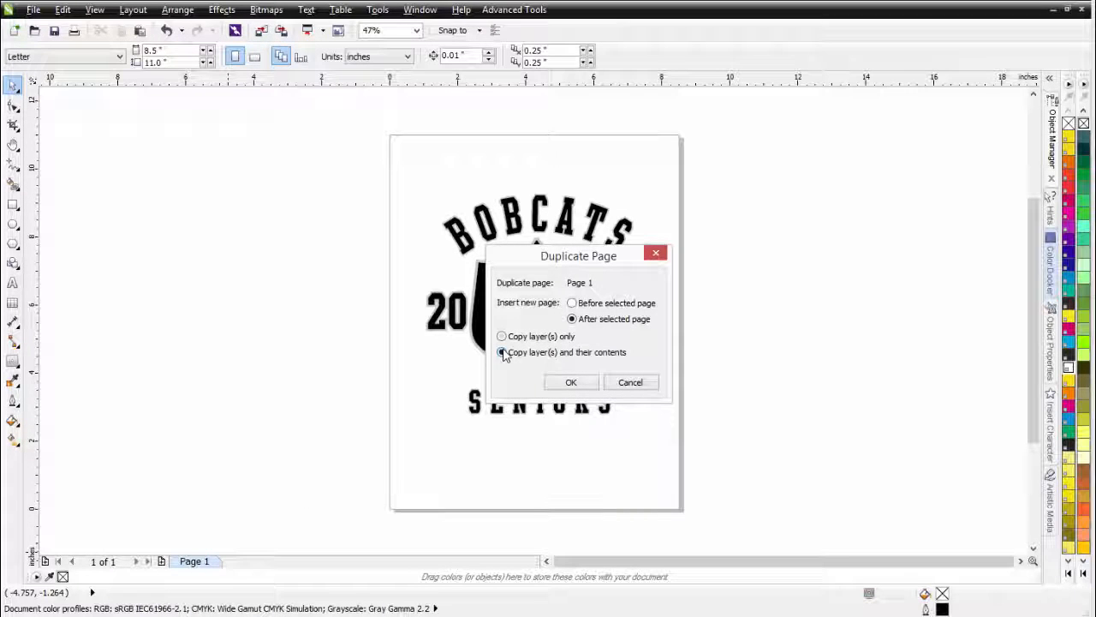
{"action": "left_click", "coordinate": [572, 382]}
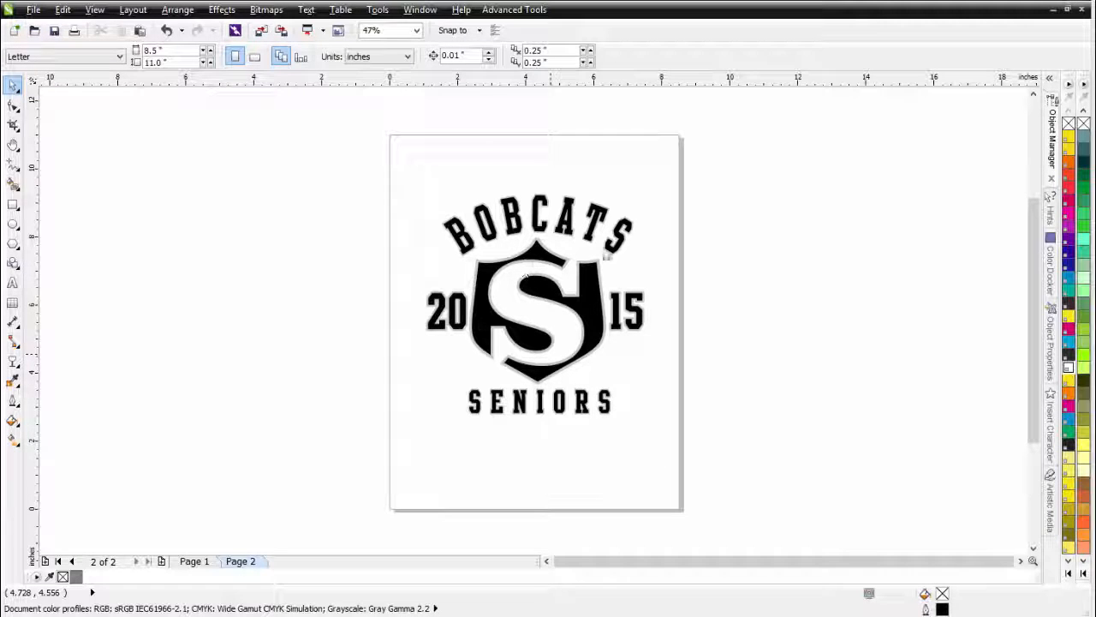
Ungroup the design on Page 2 and delete its black curve, keeping only the grey outline shape
{"action": "left_click", "coordinate": [597, 304]}
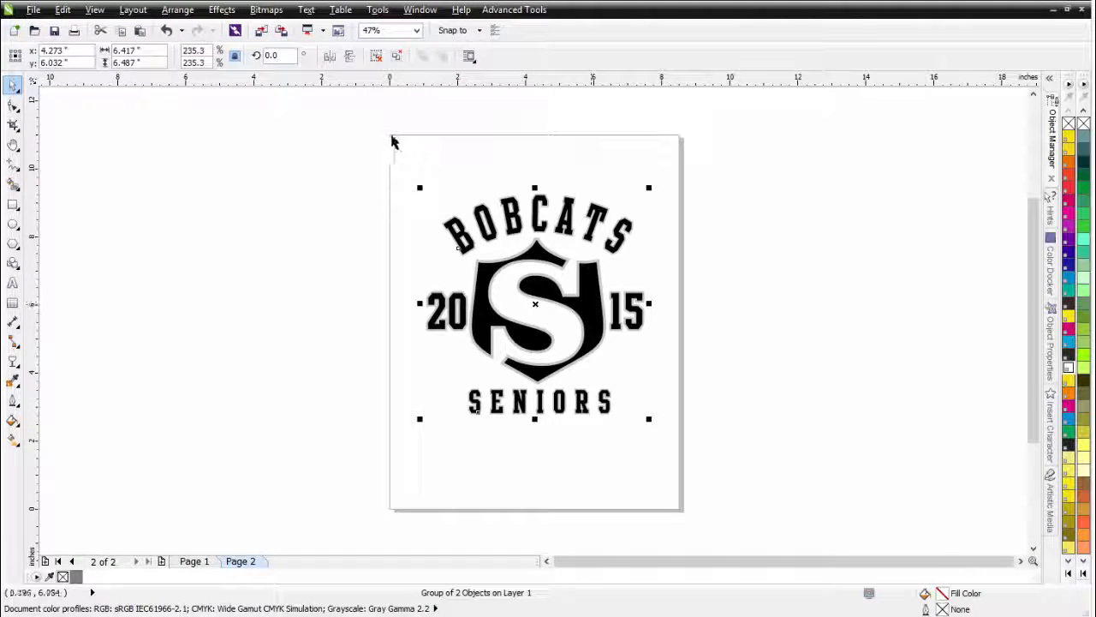
{"action": "left_click", "coordinate": [380, 56]}
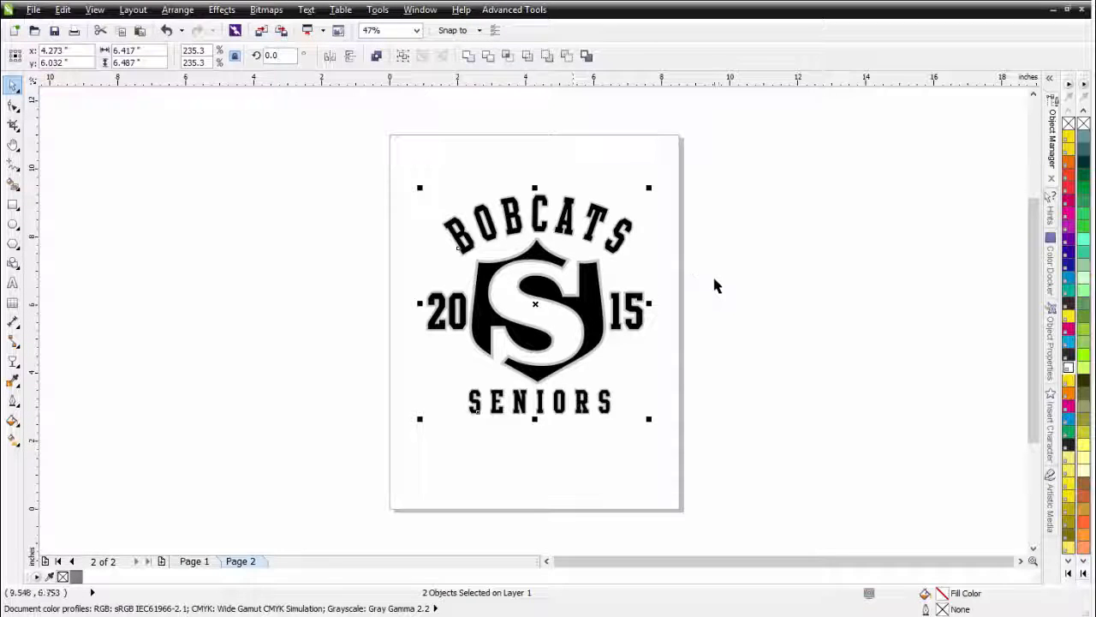
{"action": "left_click", "coordinate": [679, 287]}
{"action": "left_click", "coordinate": [602, 290]}
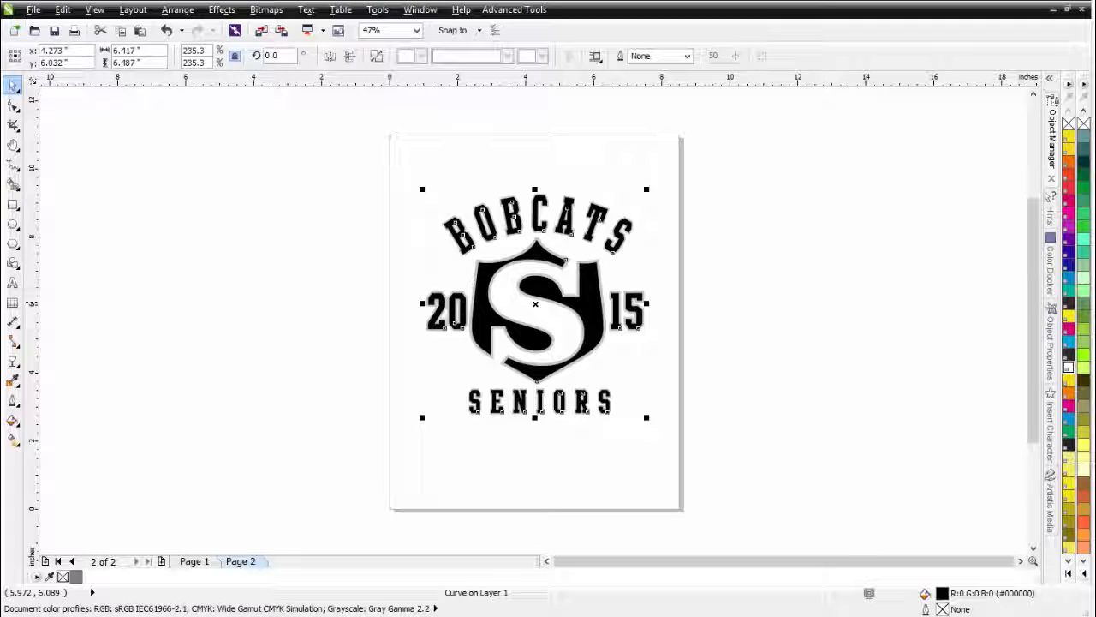
{"action": "key", "text": "Delete"}
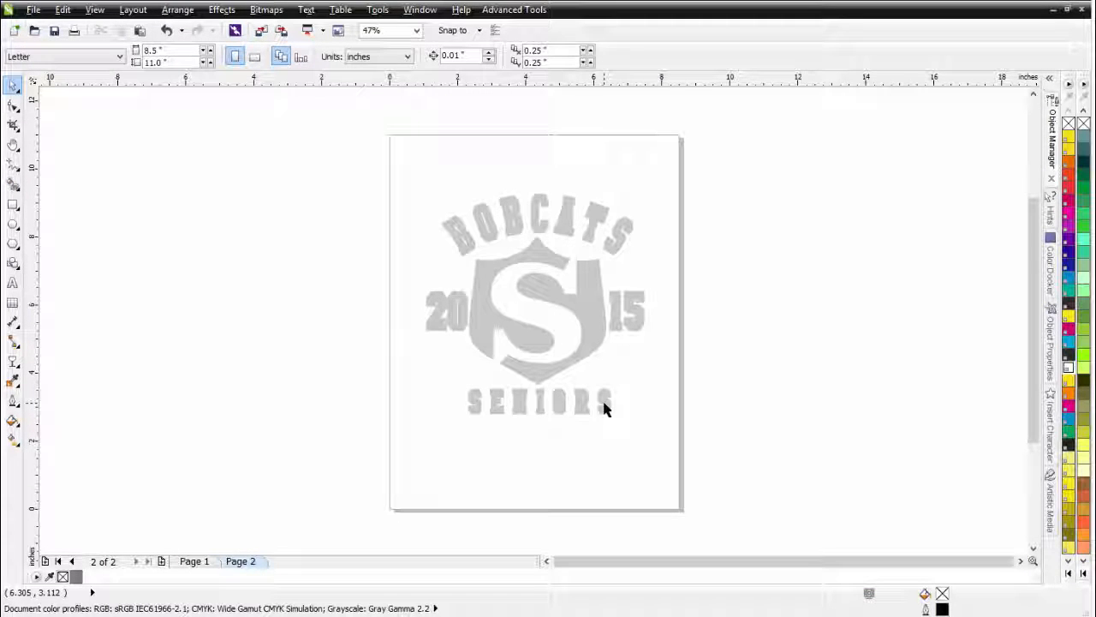
Undock the default colour palette and fill the outline curve on Page 2 with the medium grey #808080
{"action": "left_click", "coordinate": [586, 306]}
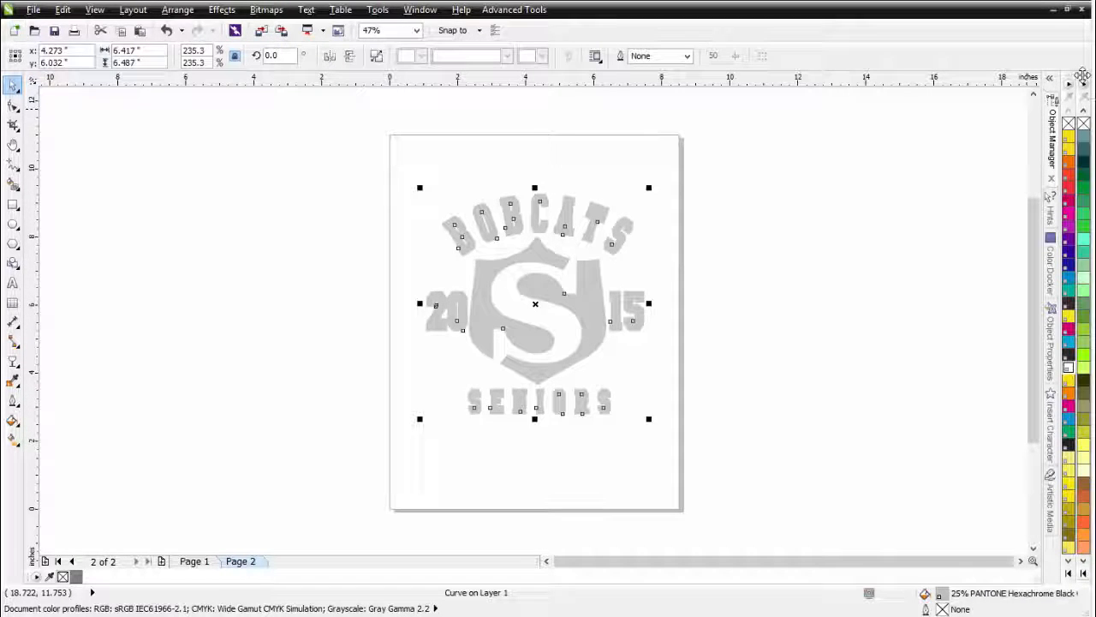
{"action": "left_click_drag", "start_coordinate": [1082, 75], "coordinate": [870, 241]}
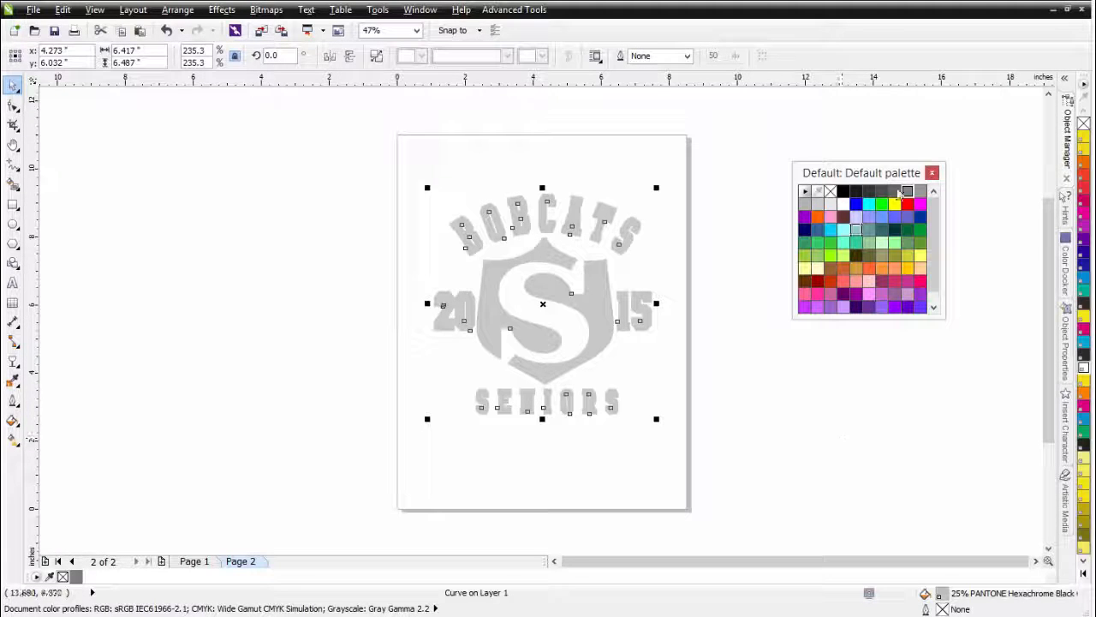
{"action": "left_click", "coordinate": [906, 192]}
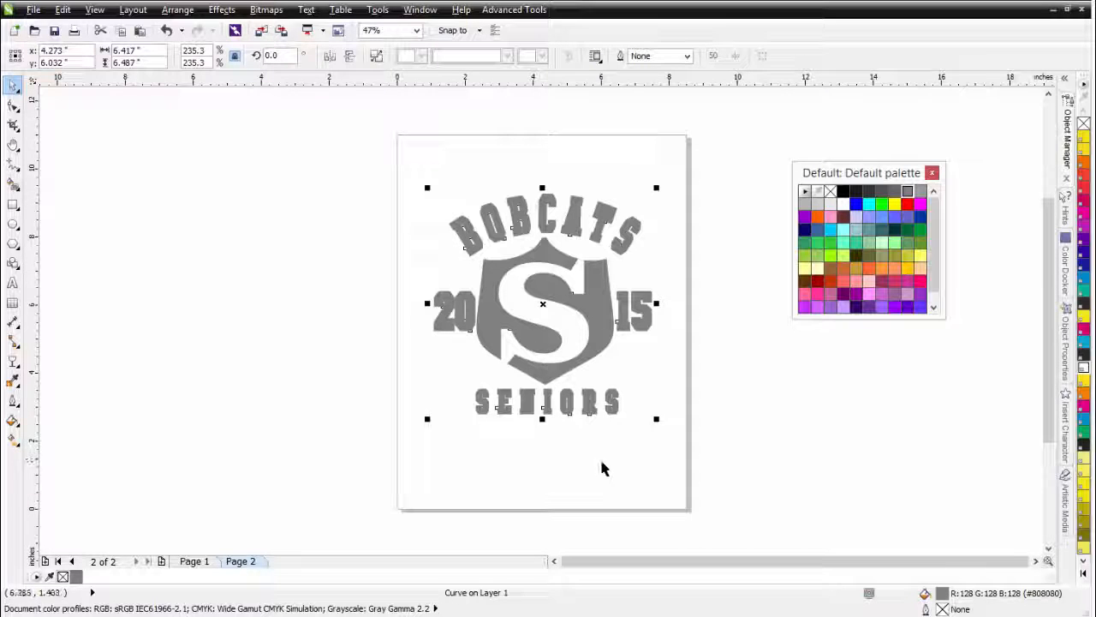
Convert the grey curve to a 300 dpi RGB Color (24-bit) bitmap with anti-aliasing and a transparent background
{"action": "left_click", "coordinate": [266, 10]}
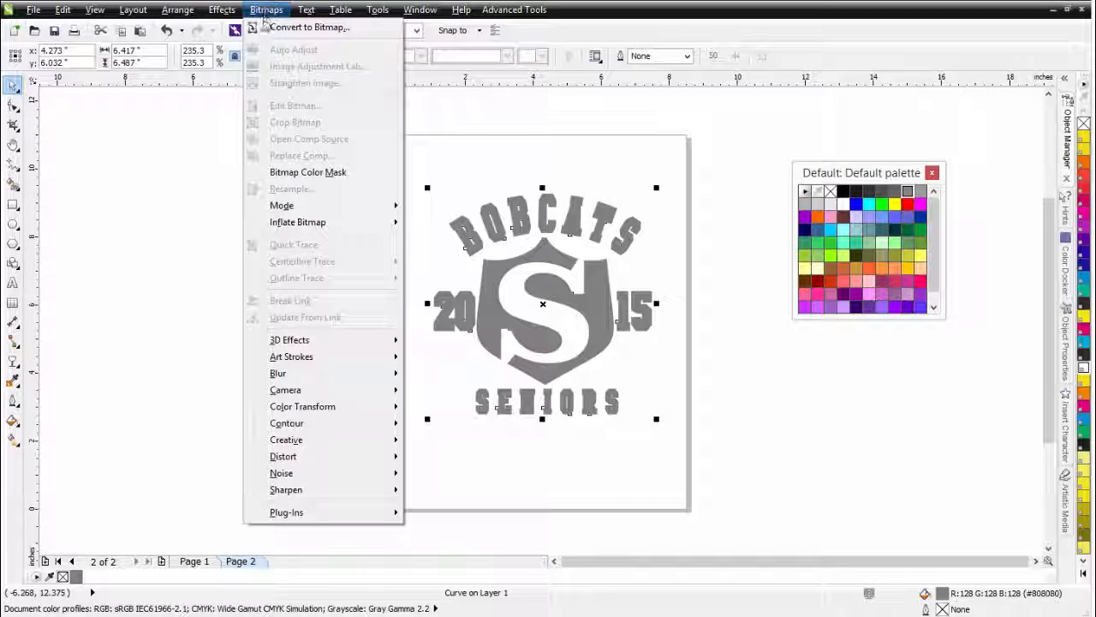
{"action": "left_click", "coordinate": [291, 27]}
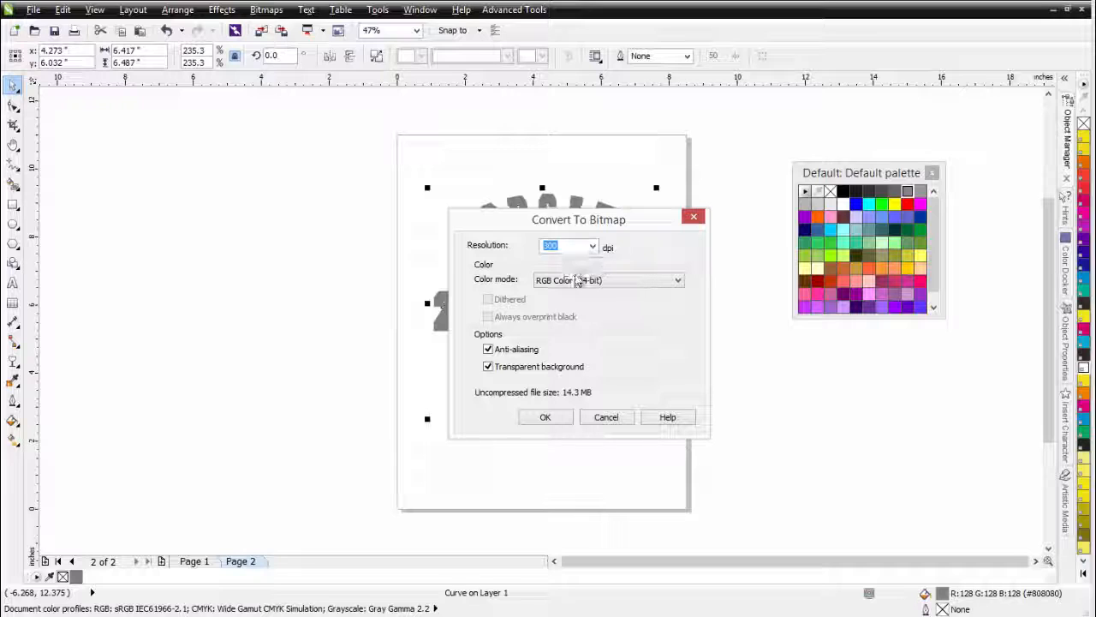
{"action": "left_click", "coordinate": [559, 418]}
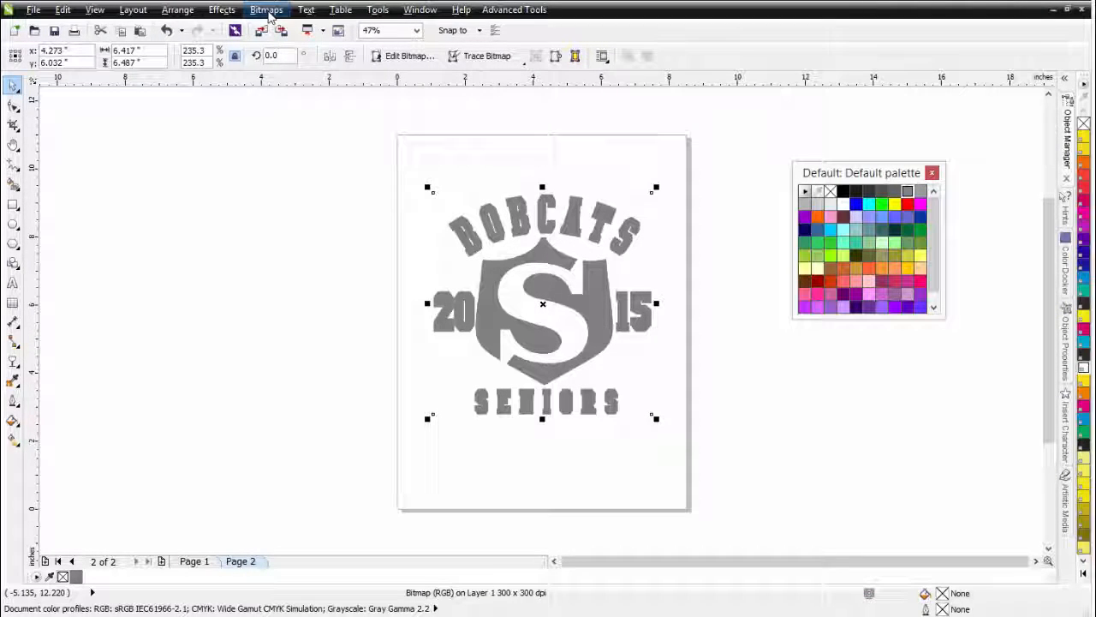
Start a Displace distortion on the grey bitmap with the tiled crosshatch displacement map, and preview it at horizontal and vertical scale 6
{"action": "left_click", "coordinate": [268, 11]}
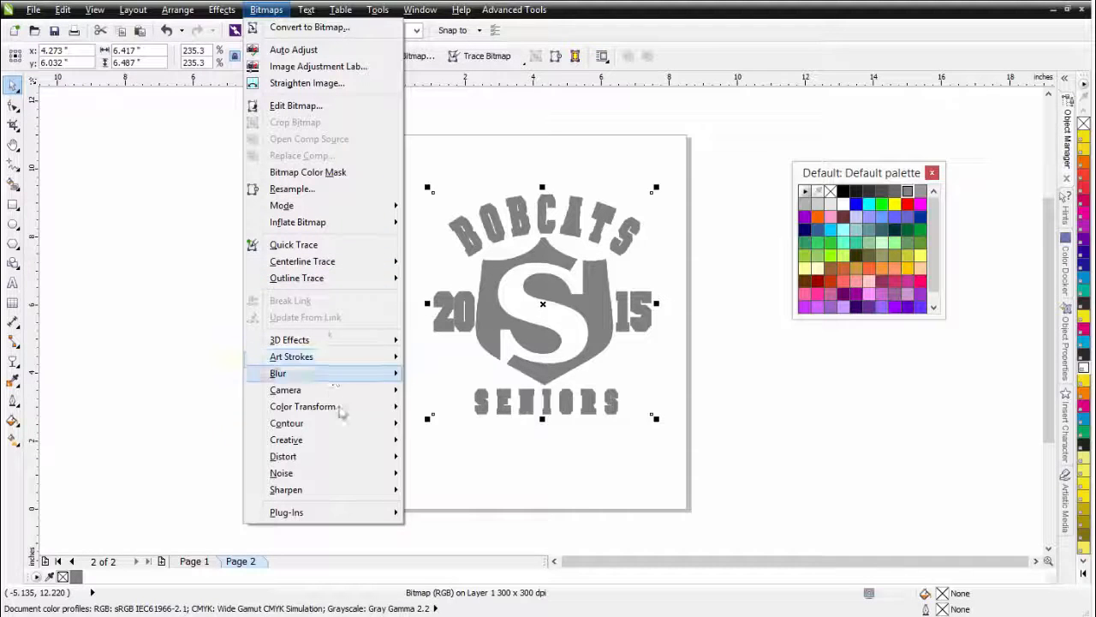
{"action": "mouse_move", "coordinate": [345, 457]}
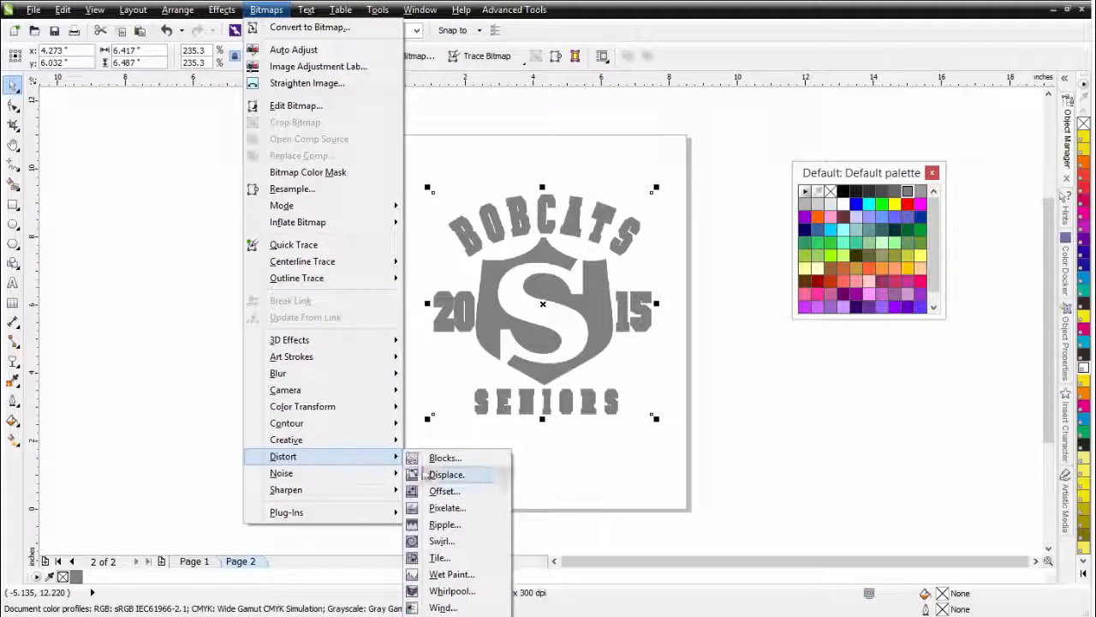
{"action": "left_click", "coordinate": [428, 473]}
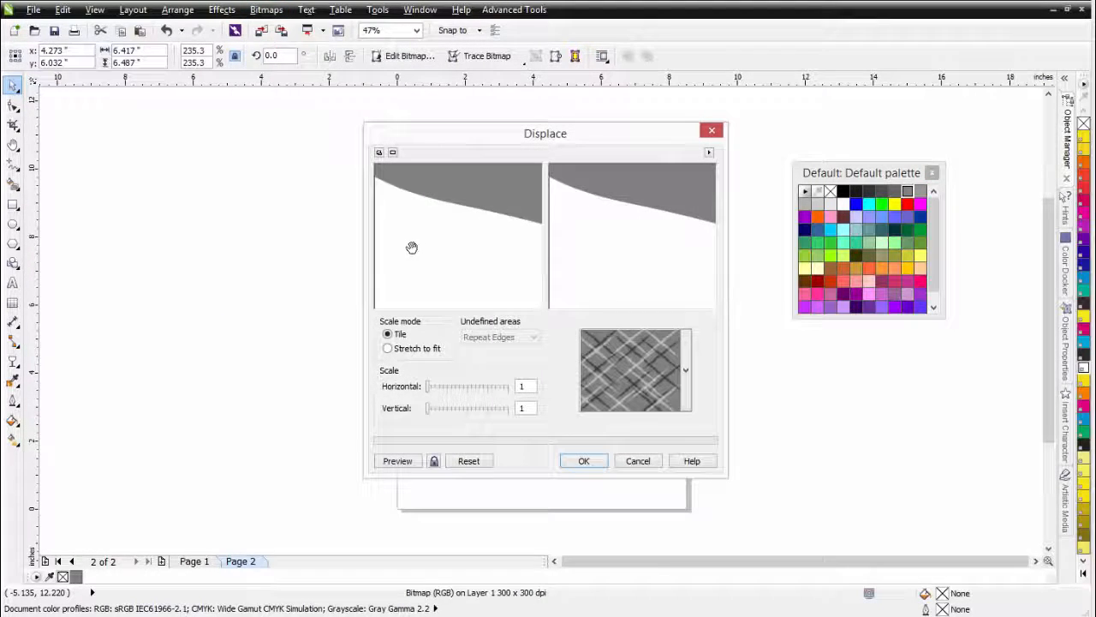
{"action": "left_click", "coordinate": [686, 371]}
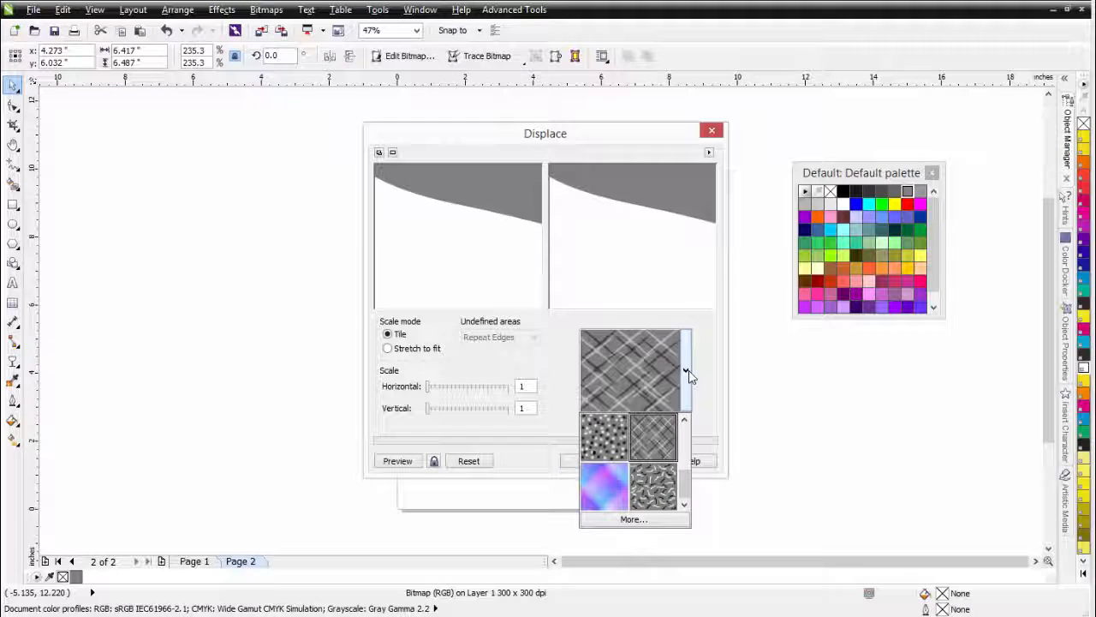
{"action": "left_click", "coordinate": [653, 440]}
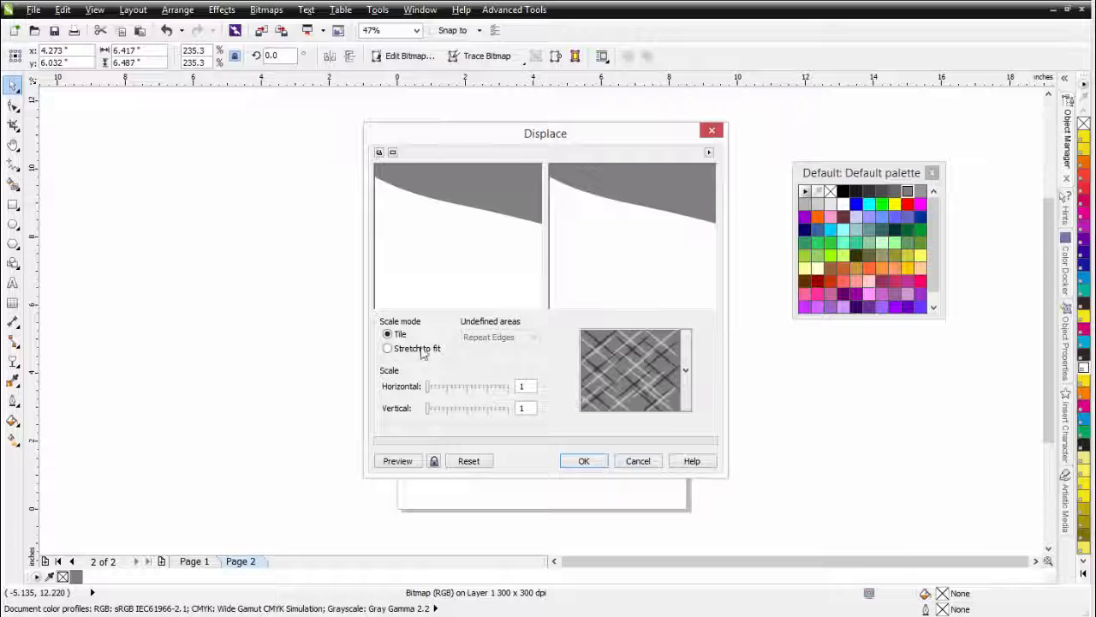
{"action": "left_click", "coordinate": [398, 460]}
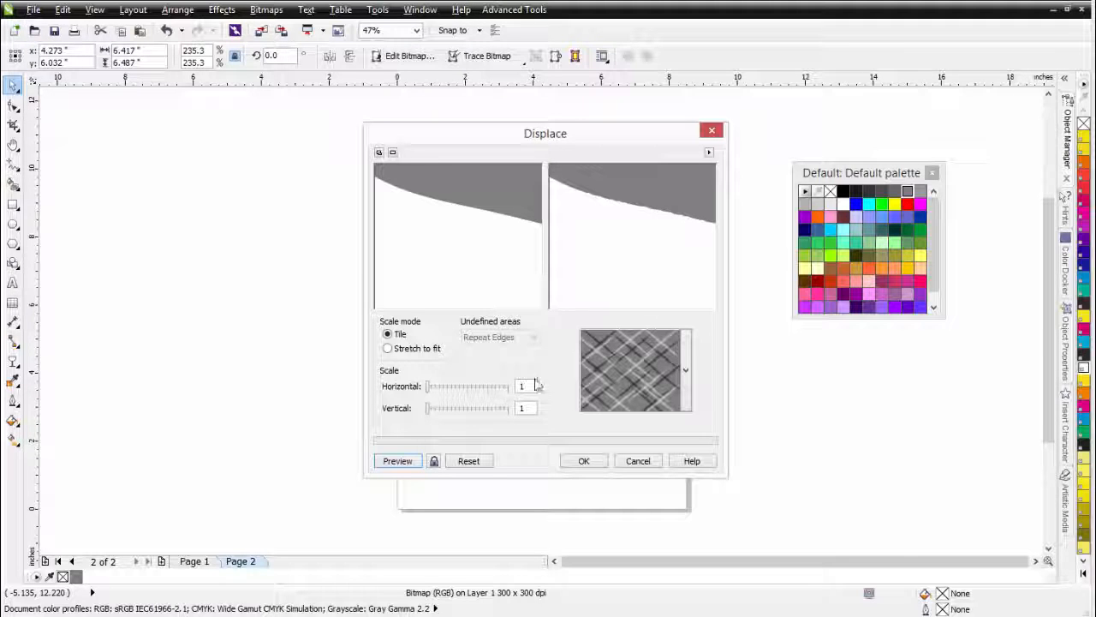
{"action": "left_click_drag", "start_coordinate": [433, 390], "coordinate": [436, 391]}
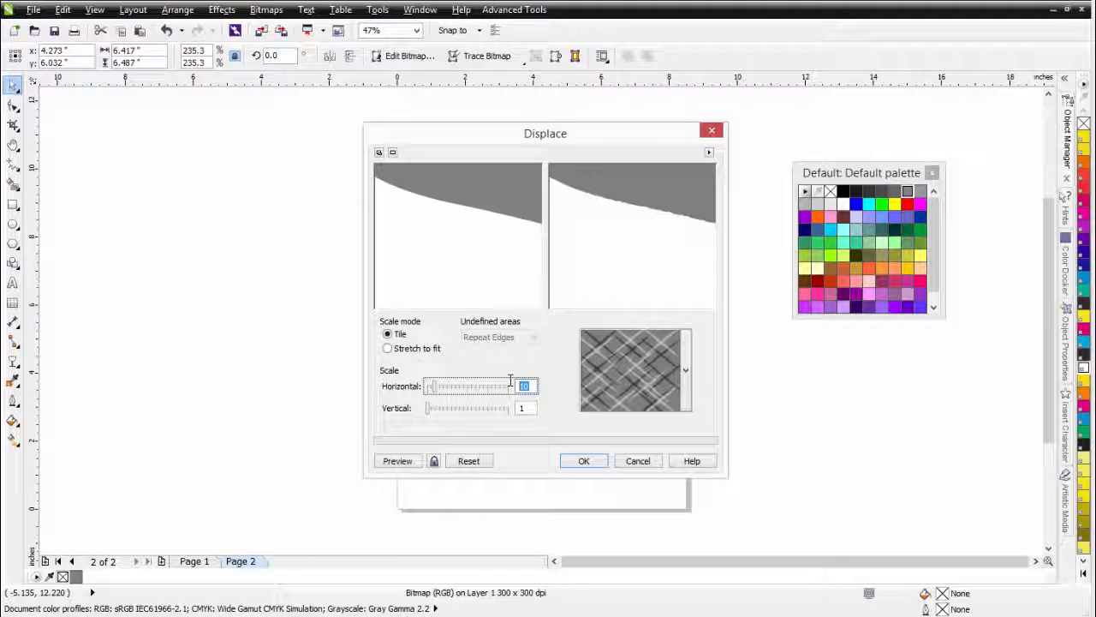
{"action": "key", "text": "Tab"}
{"action": "type", "text": "6"}
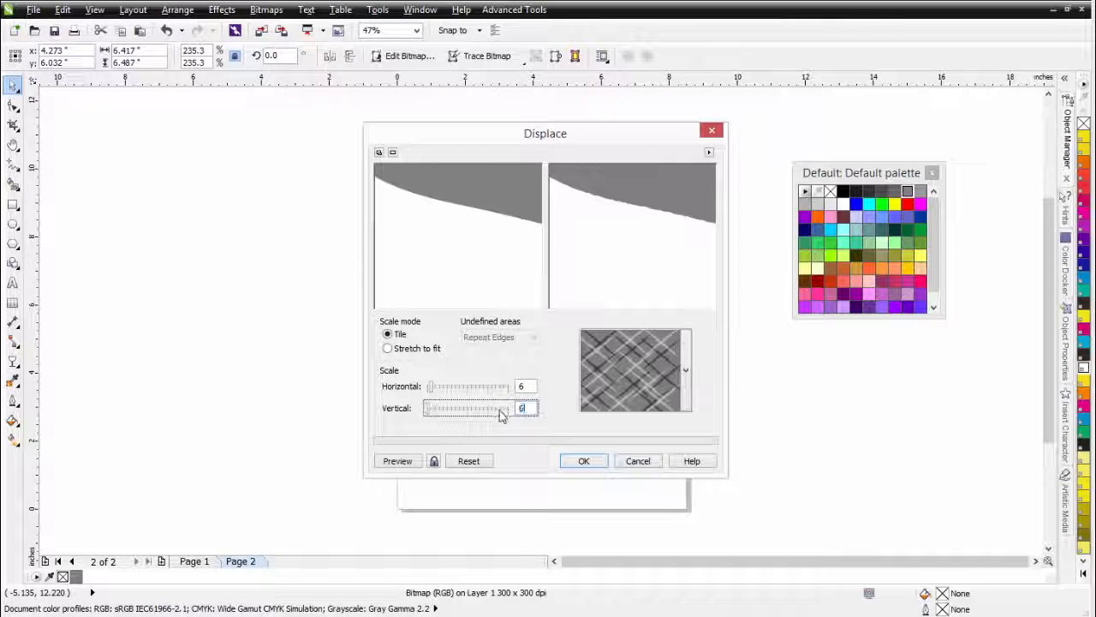
{"action": "left_click", "coordinate": [418, 462]}
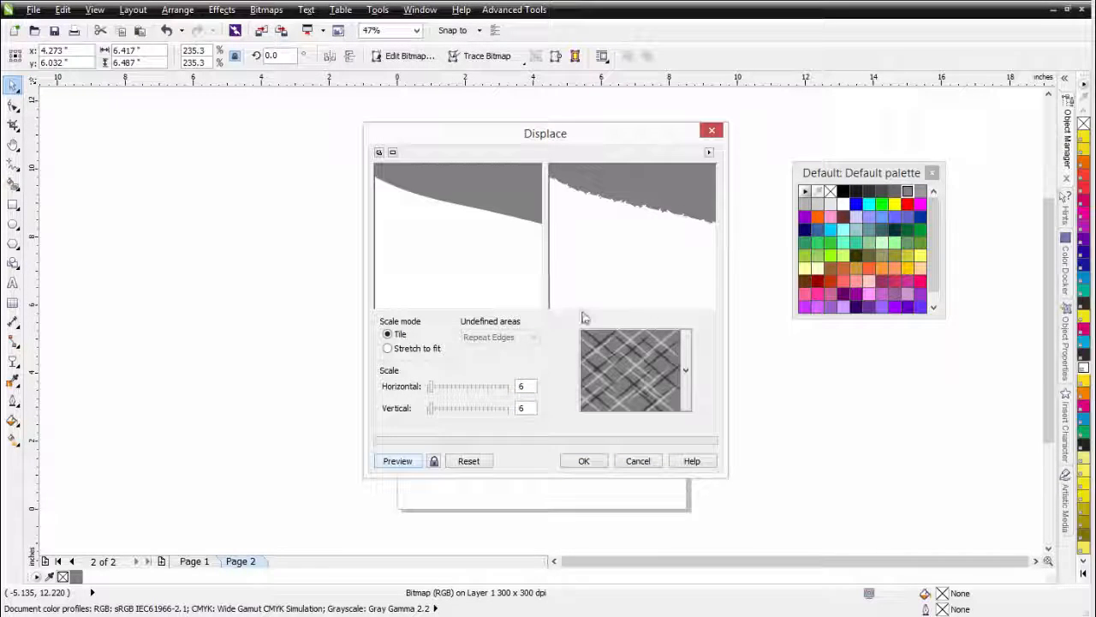
Try a horizontal and vertical displacement scale of 8 and preview it directly on the page artwork
{"action": "left_click", "coordinate": [531, 387]}
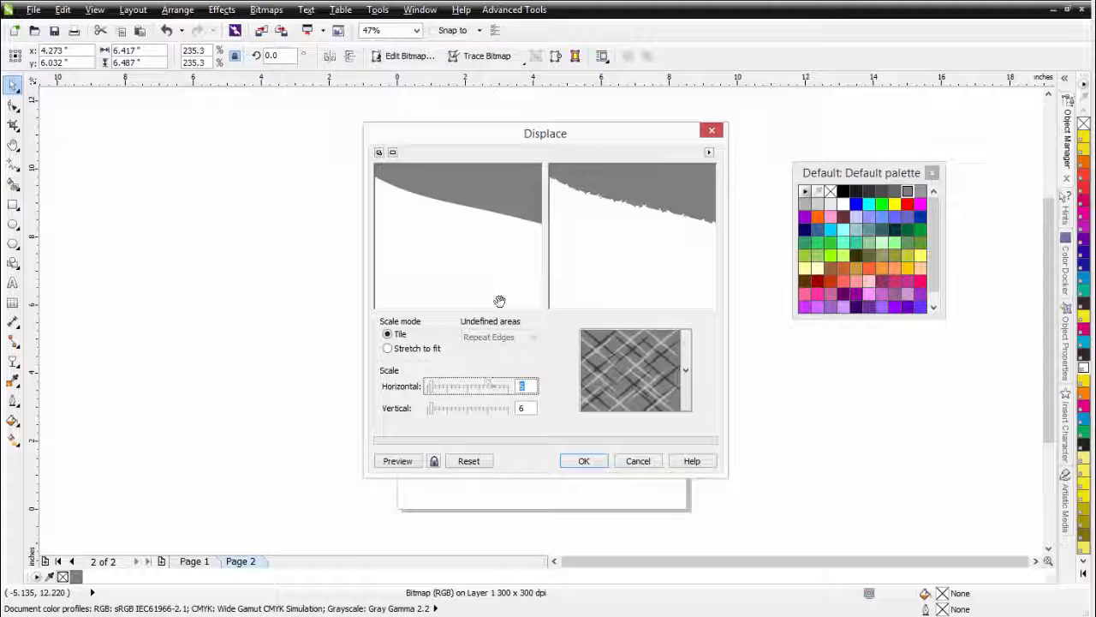
{"action": "type", "text": "8"}
{"action": "left_click", "coordinate": [531, 408]}
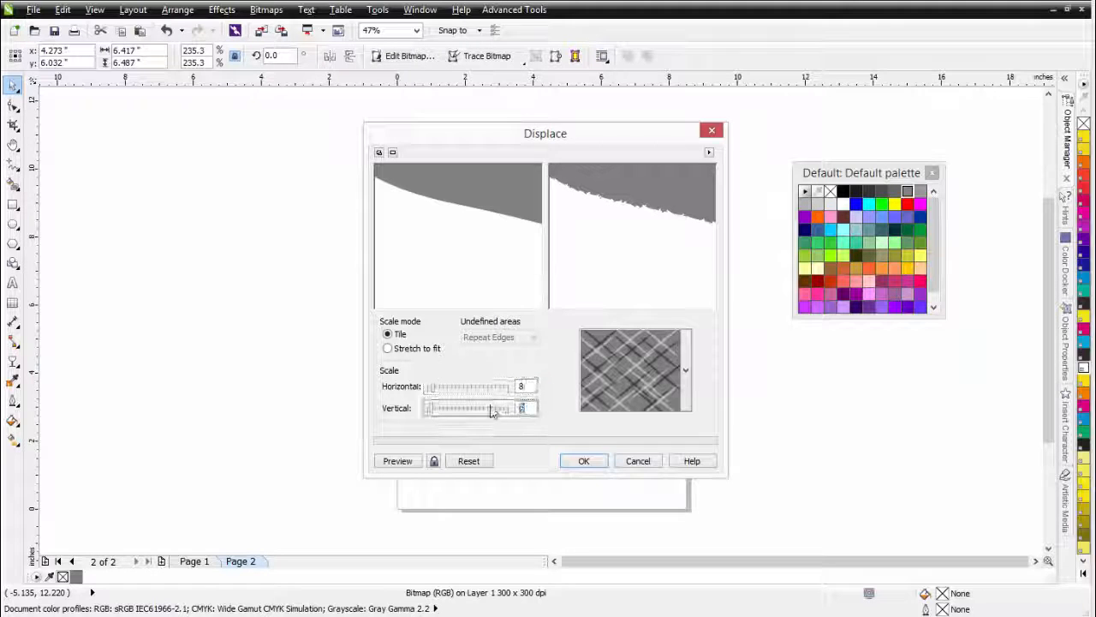
{"action": "type", "text": "8"}
{"action": "left_click", "coordinate": [415, 462]}
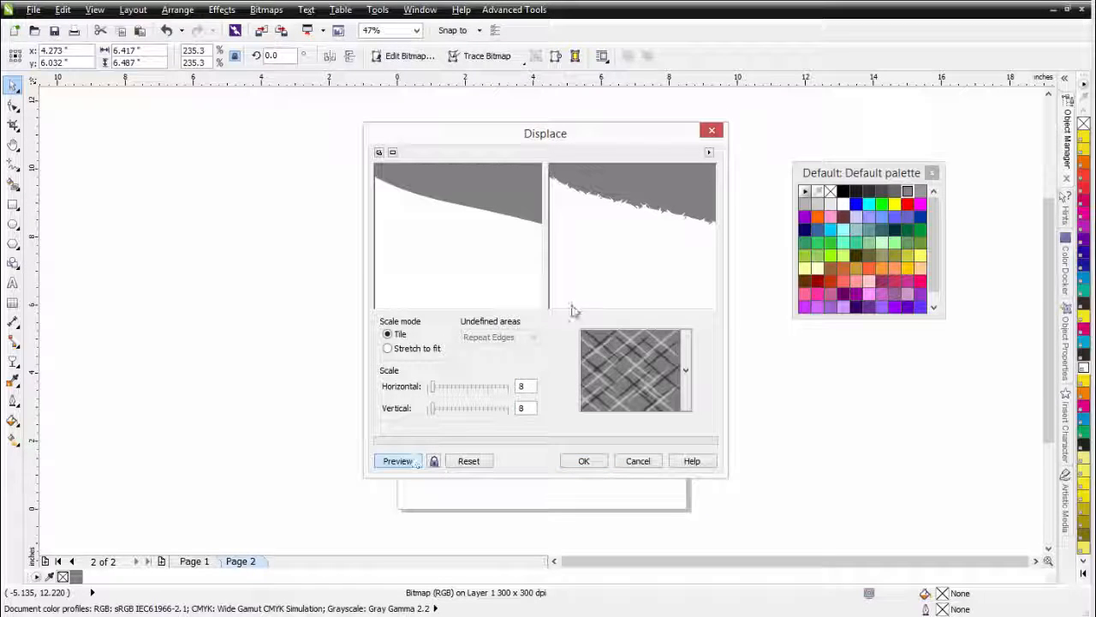
{"action": "left_click_drag", "start_coordinate": [519, 135], "coordinate": [854, 131]}
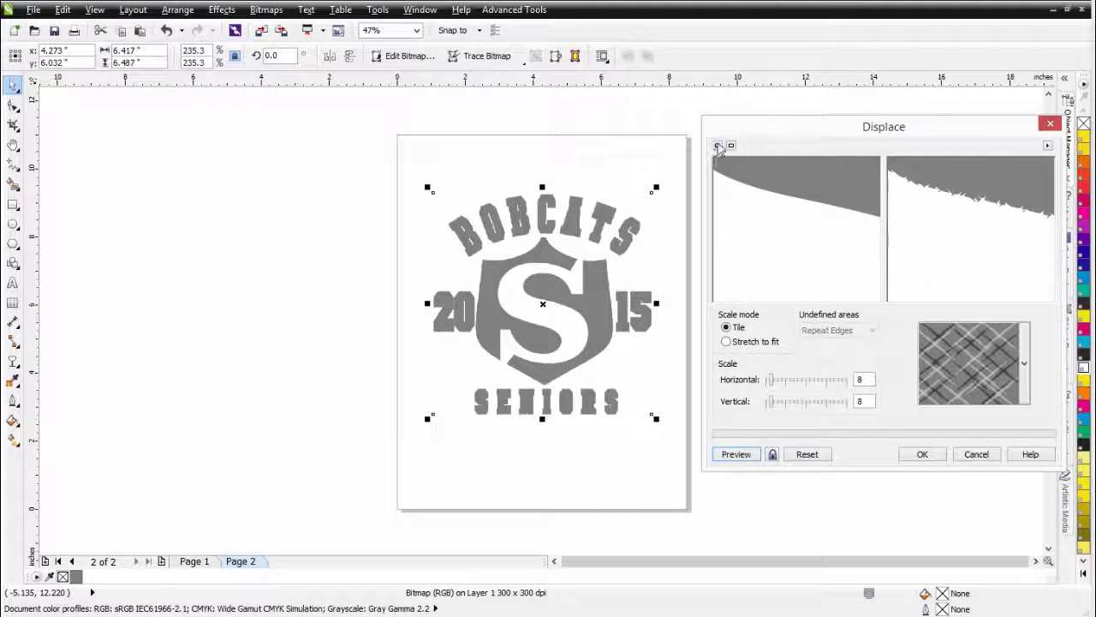
{"action": "left_click", "coordinate": [718, 146]}
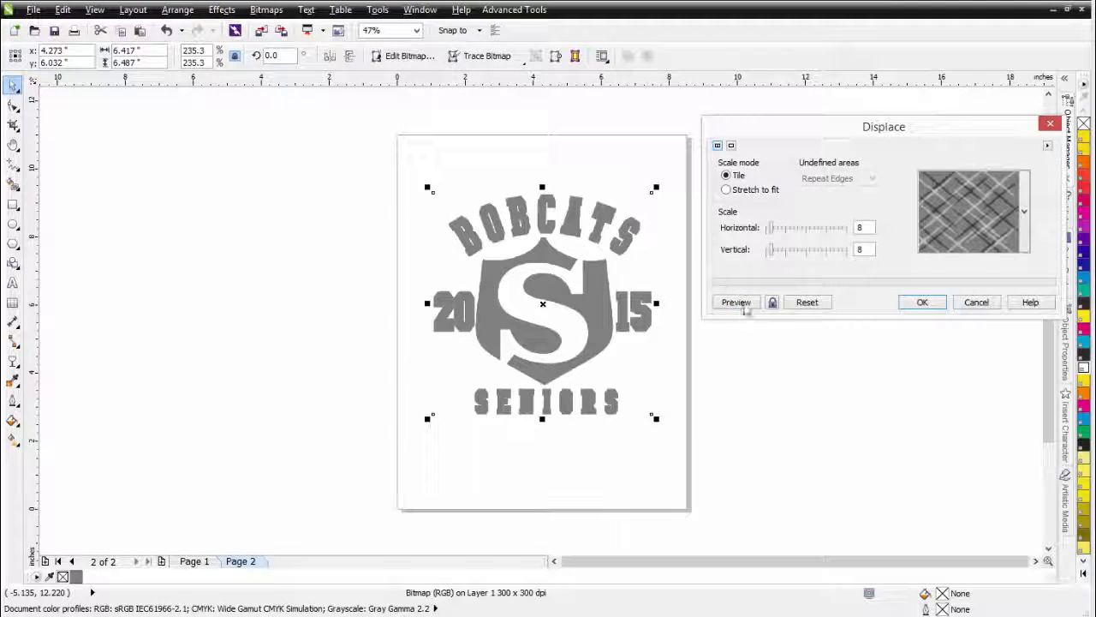
{"action": "left_click", "coordinate": [740, 304]}
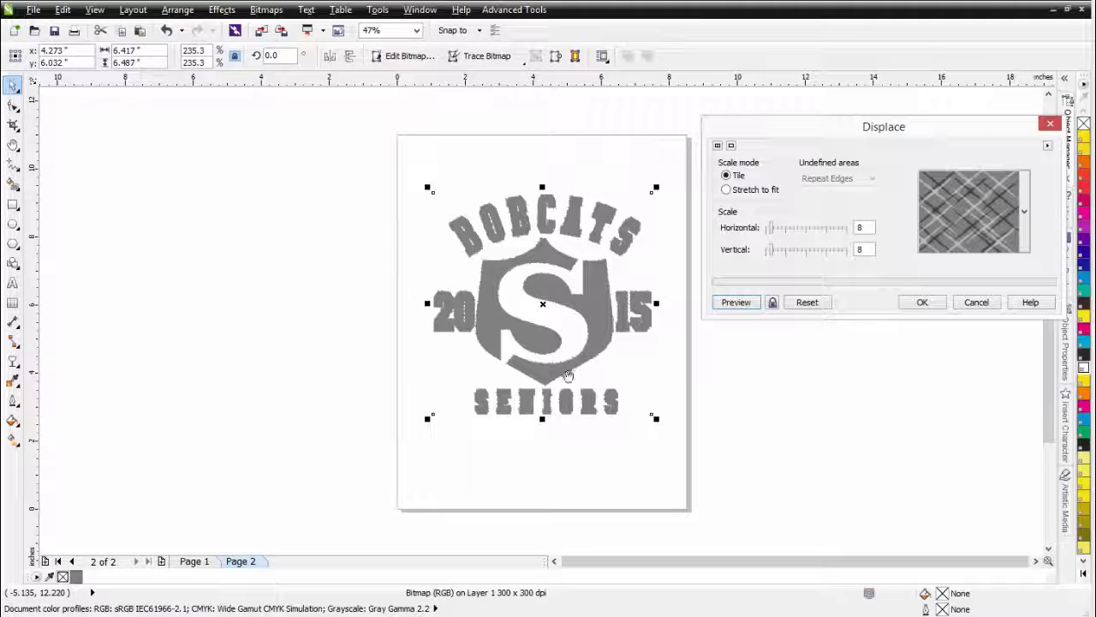
Set the horizontal and vertical displacement scale to 6, preview it, and apply the distortion to the bitmap
{"action": "left_click_drag", "start_coordinate": [869, 228], "coordinate": [828, 228]}
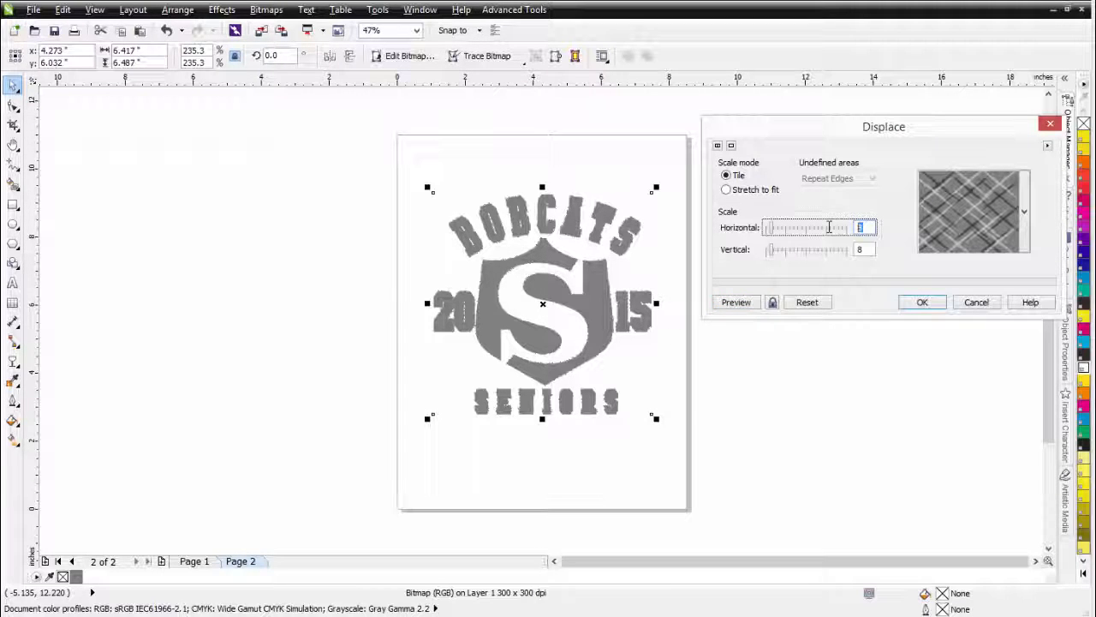
{"action": "type", "text": "6"}
{"action": "key", "text": "Tab"}
{"action": "type", "text": "6"}
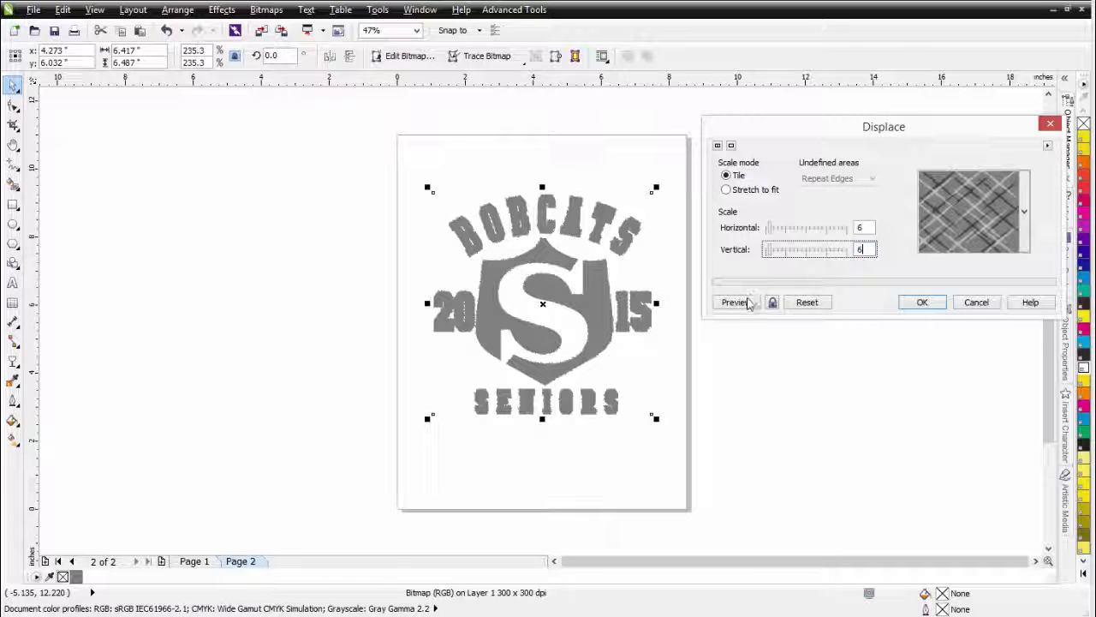
{"action": "left_click", "coordinate": [745, 303]}
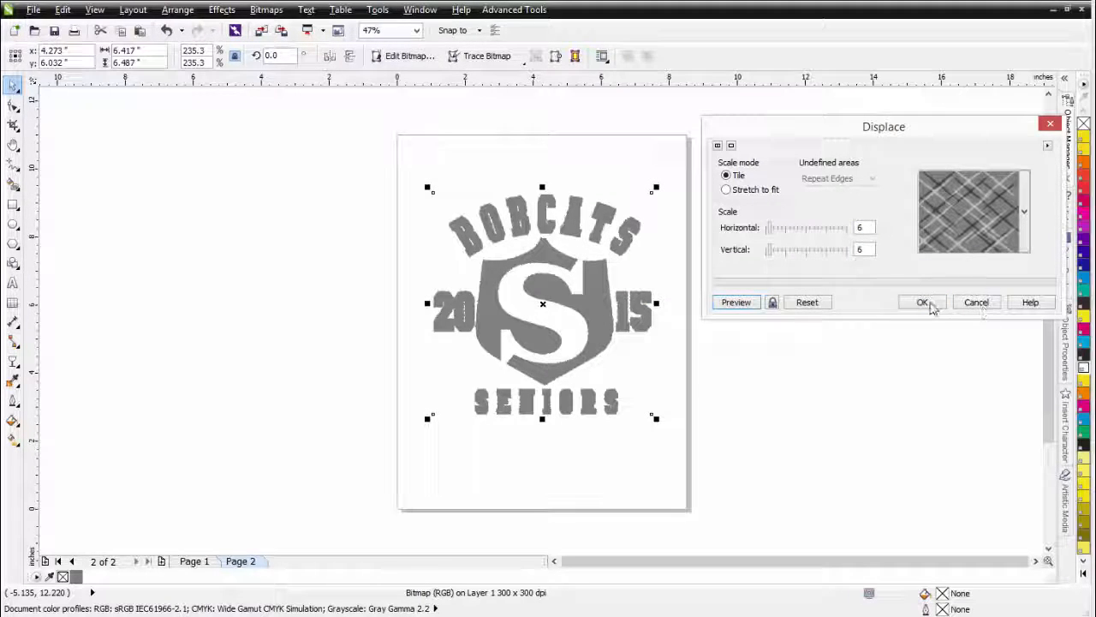
{"action": "left_click", "coordinate": [923, 304]}
Check the roughened edges of the grey bitmap up close and invert its colours
{"action": "scroll", "coordinate": [509, 231], "scroll_direction": "up", "scroll_amount": 3}
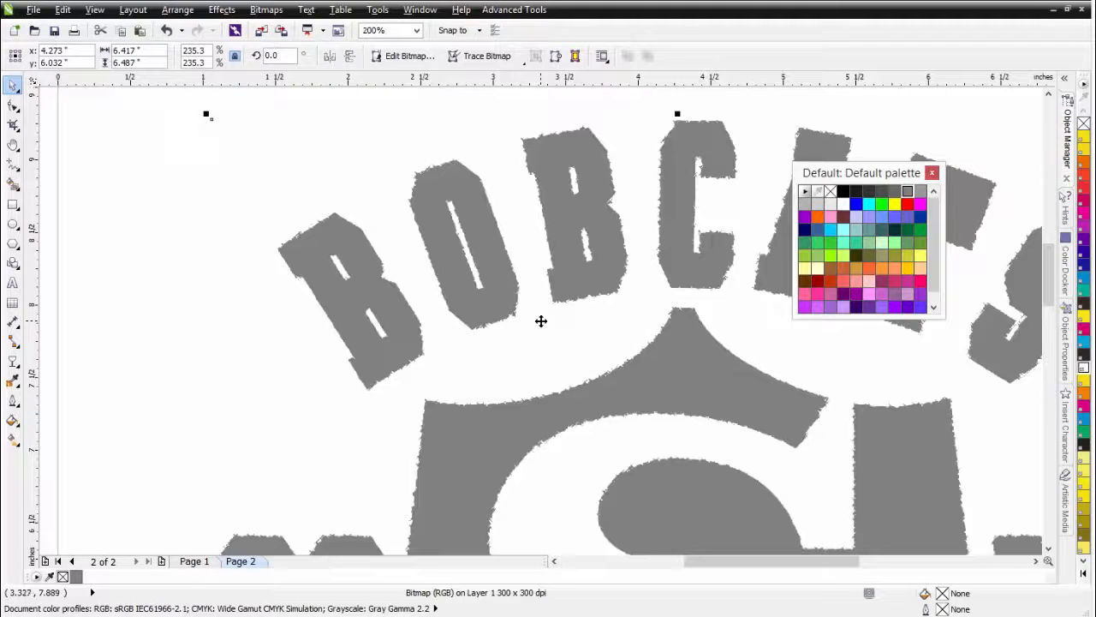
{"action": "scroll", "coordinate": [540, 320], "scroll_direction": "up", "scroll_amount": 1}
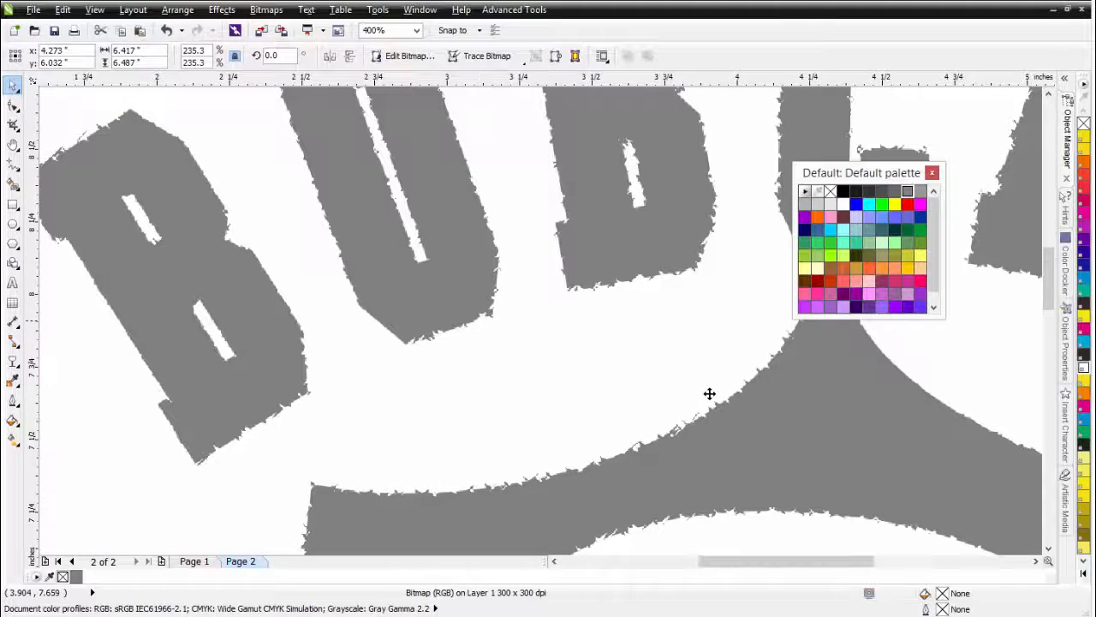
{"action": "scroll", "coordinate": [540, 320], "scroll_direction": "down", "scroll_amount": 2}
{"action": "scroll", "coordinate": [569, 337], "scroll_direction": "down", "scroll_amount": 1}
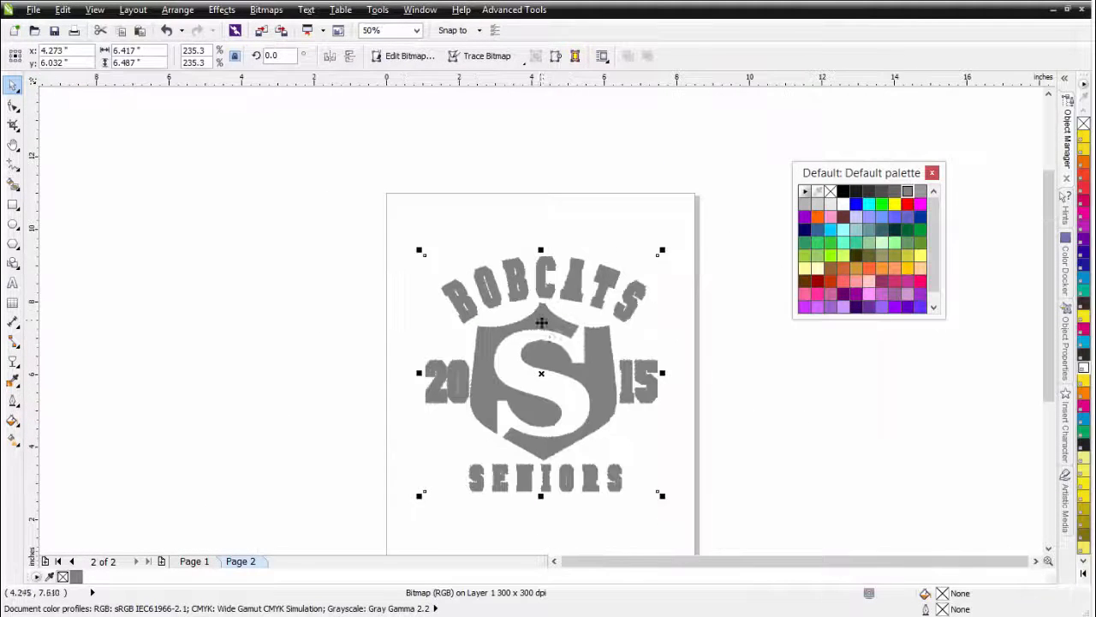
{"action": "scroll", "coordinate": [541, 318], "scroll_direction": "up", "scroll_amount": 1}
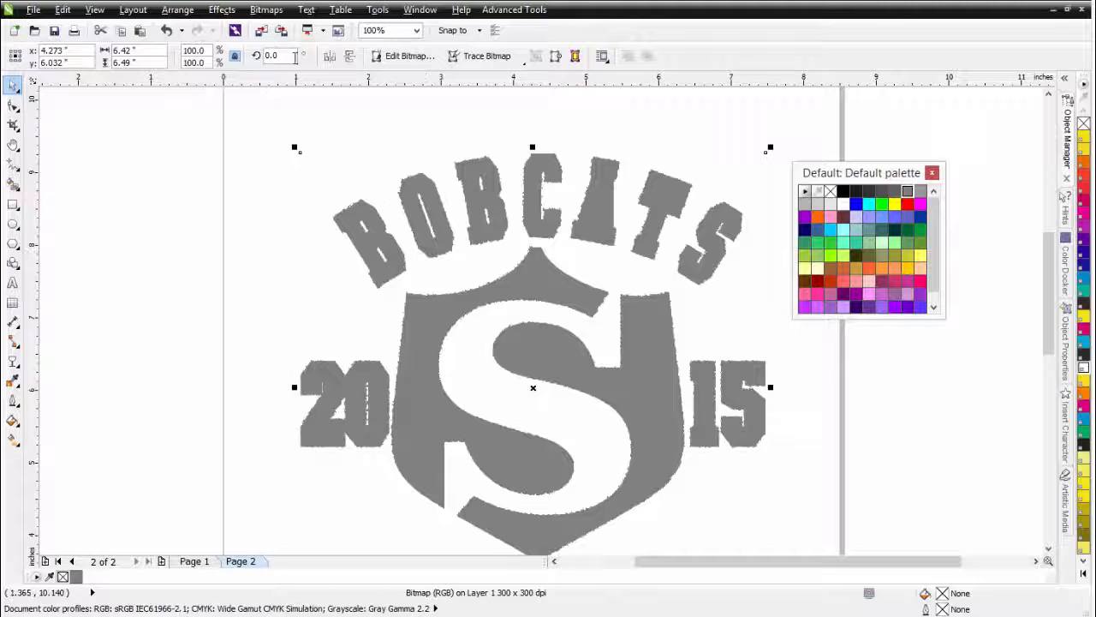
{"action": "left_click", "coordinate": [228, 11]}
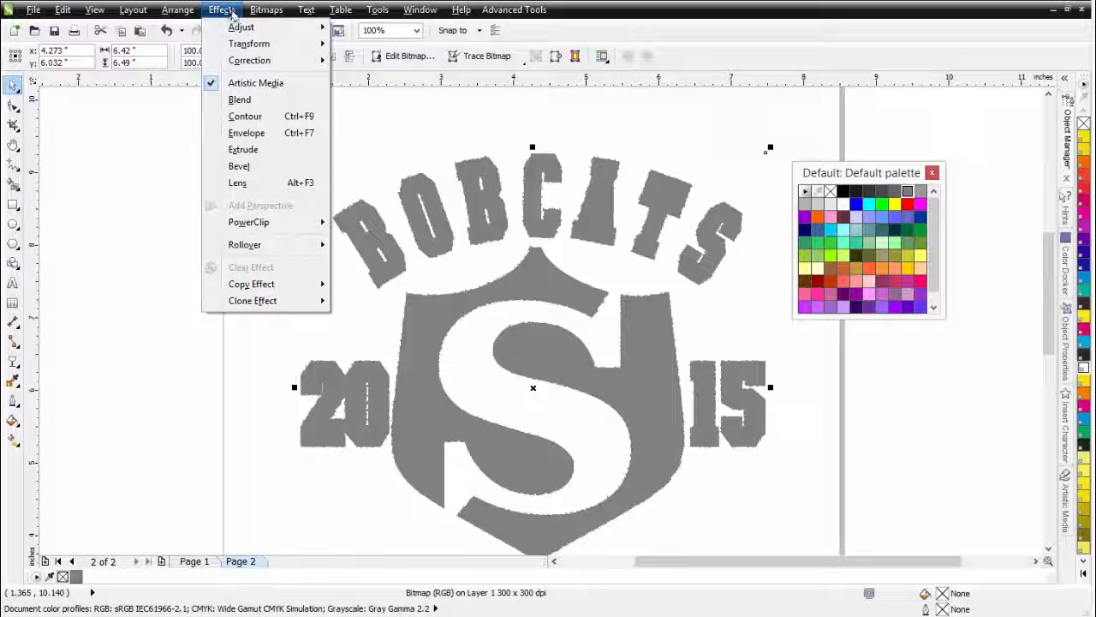
{"action": "mouse_move", "coordinate": [291, 44]}
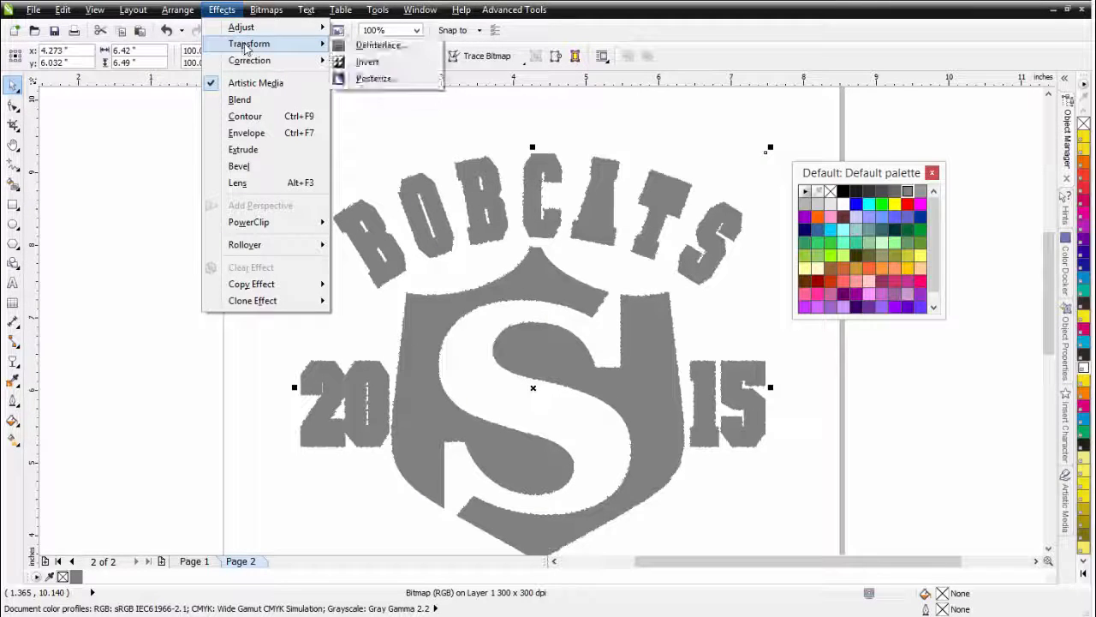
{"action": "left_click", "coordinate": [384, 66]}
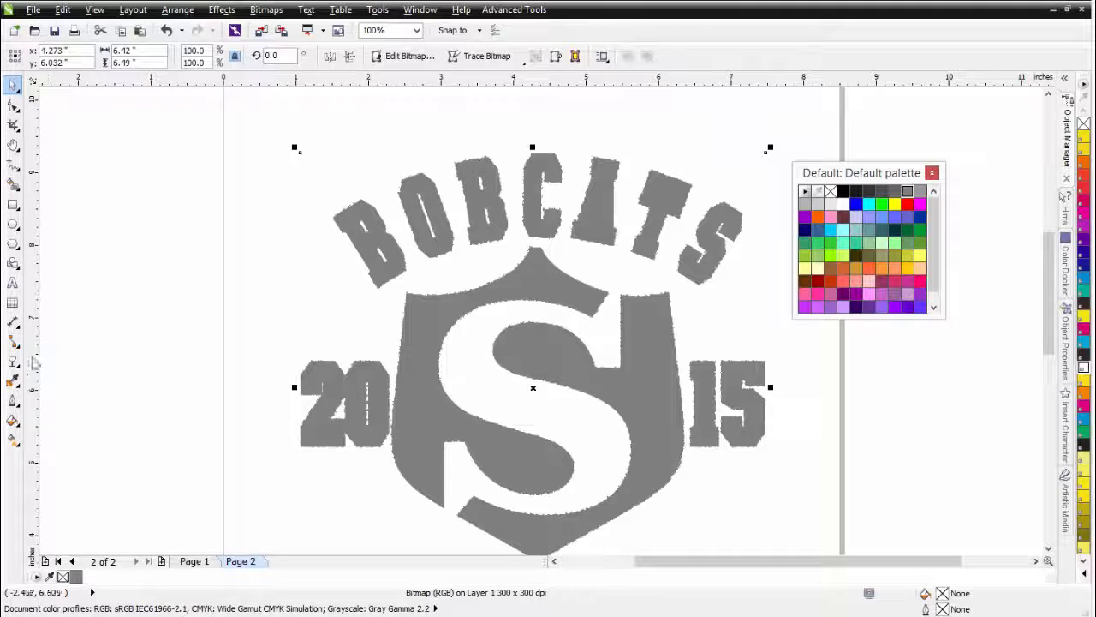
Apply a uniform transparency to the bitmap with the Color Dodge merge mode and a starting transparency of 0
{"action": "left_click", "coordinate": [13, 363]}
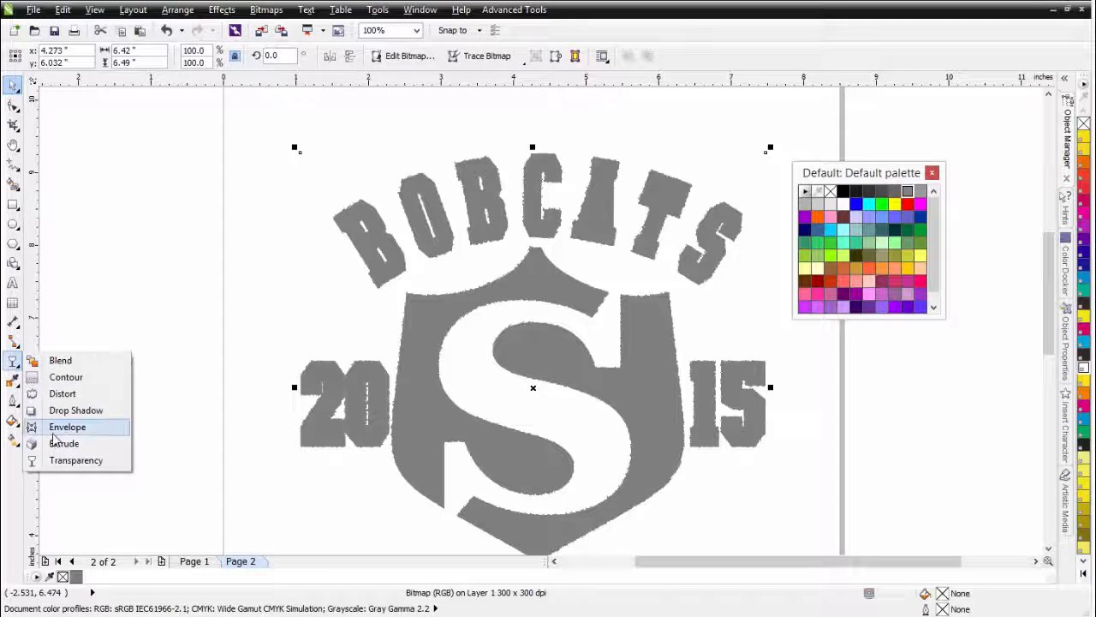
{"action": "left_click", "coordinate": [64, 459]}
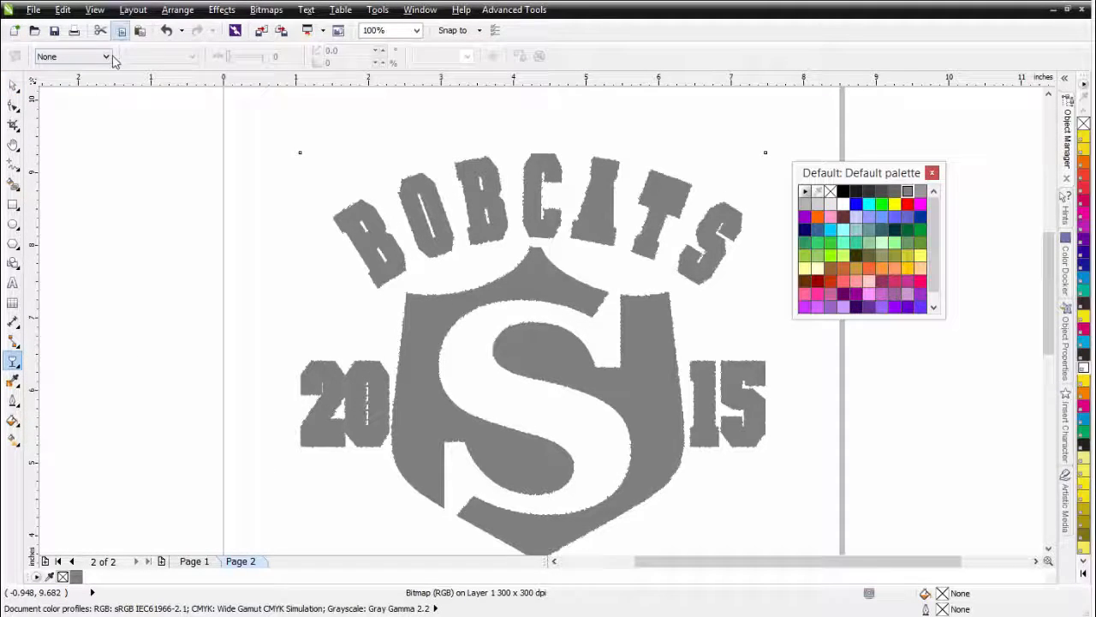
{"action": "left_click", "coordinate": [109, 58]}
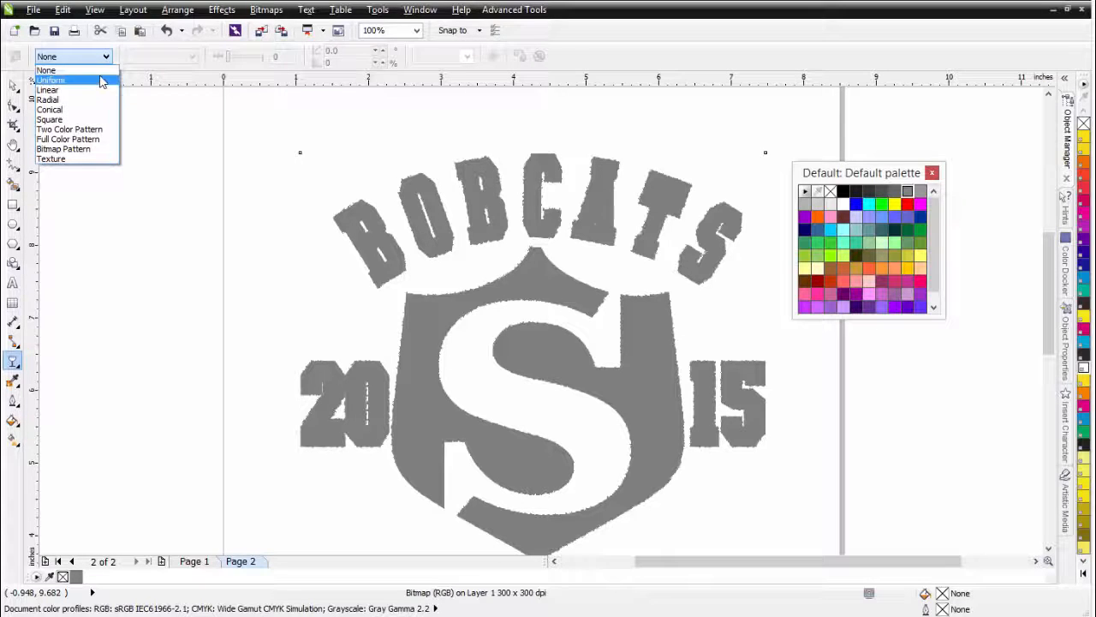
{"action": "left_click", "coordinate": [101, 80]}
{"action": "left_click", "coordinate": [191, 57]}
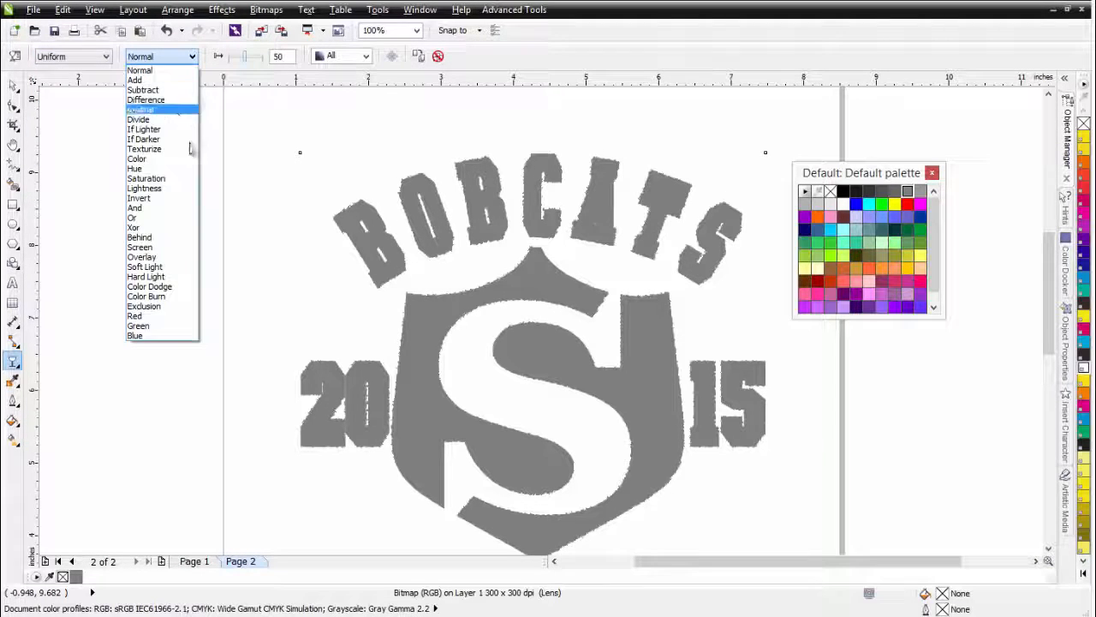
{"action": "left_click", "coordinate": [171, 286]}
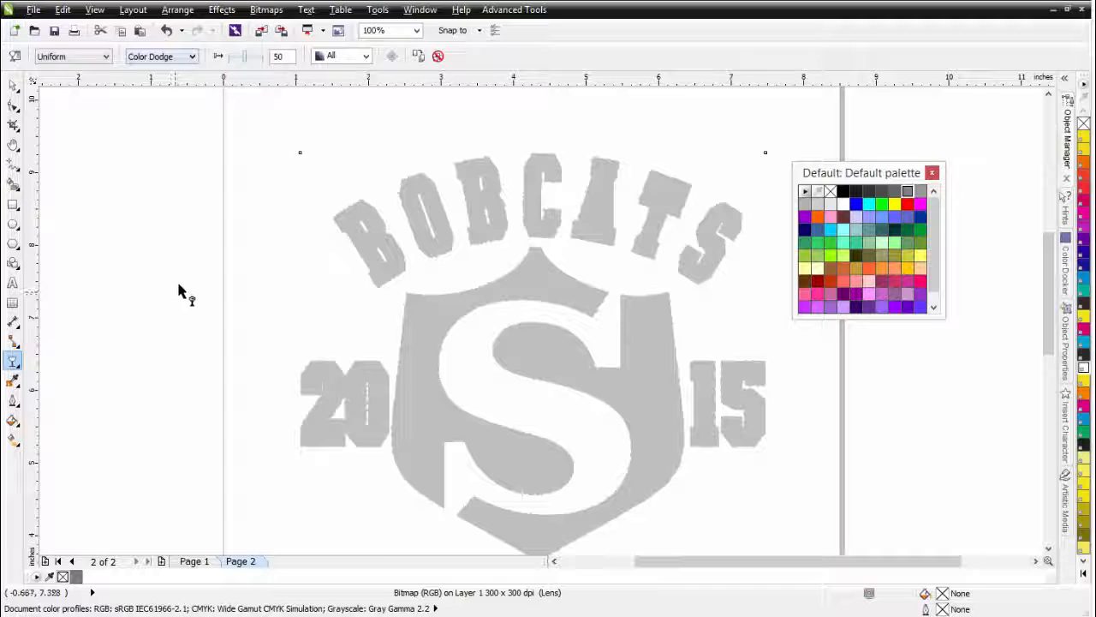
{"action": "left_click_drag", "start_coordinate": [244, 57], "coordinate": [227, 61]}
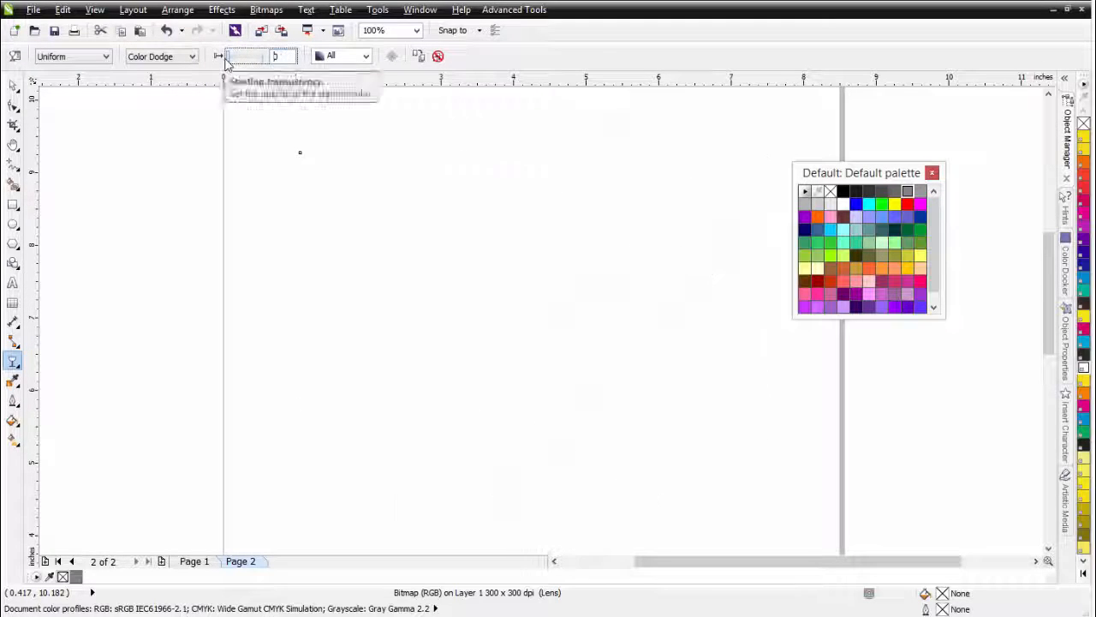
Apply a Gaussian Blur with a 1.8-pixel radius to the Color Dodge bitmap, previewing the effect on the page
{"action": "left_click", "coordinate": [266, 11]}
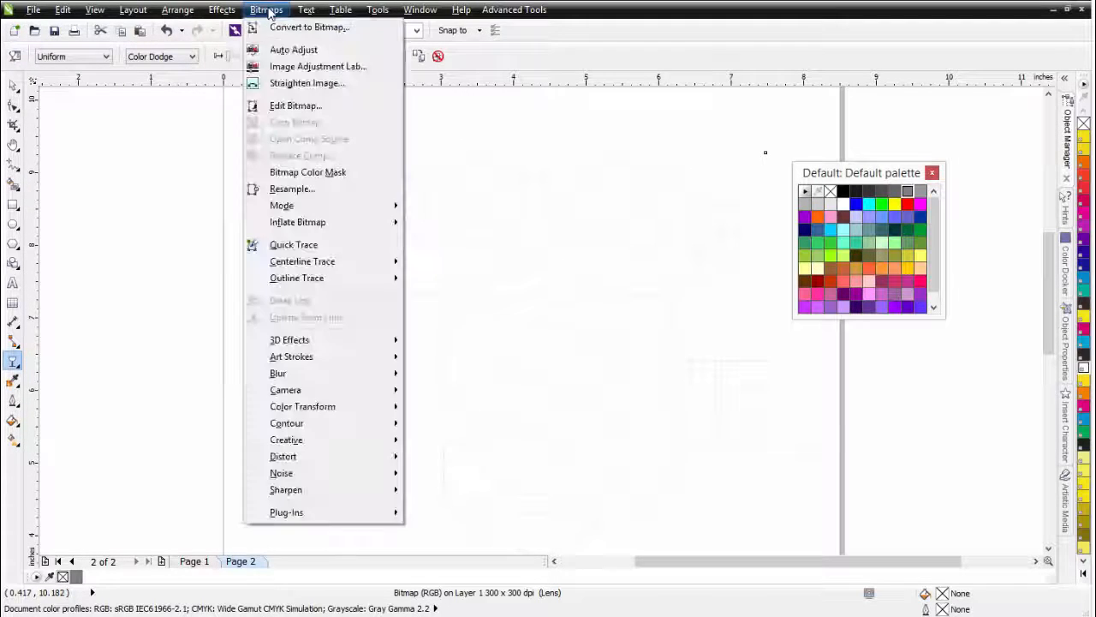
{"action": "mouse_move", "coordinate": [331, 377]}
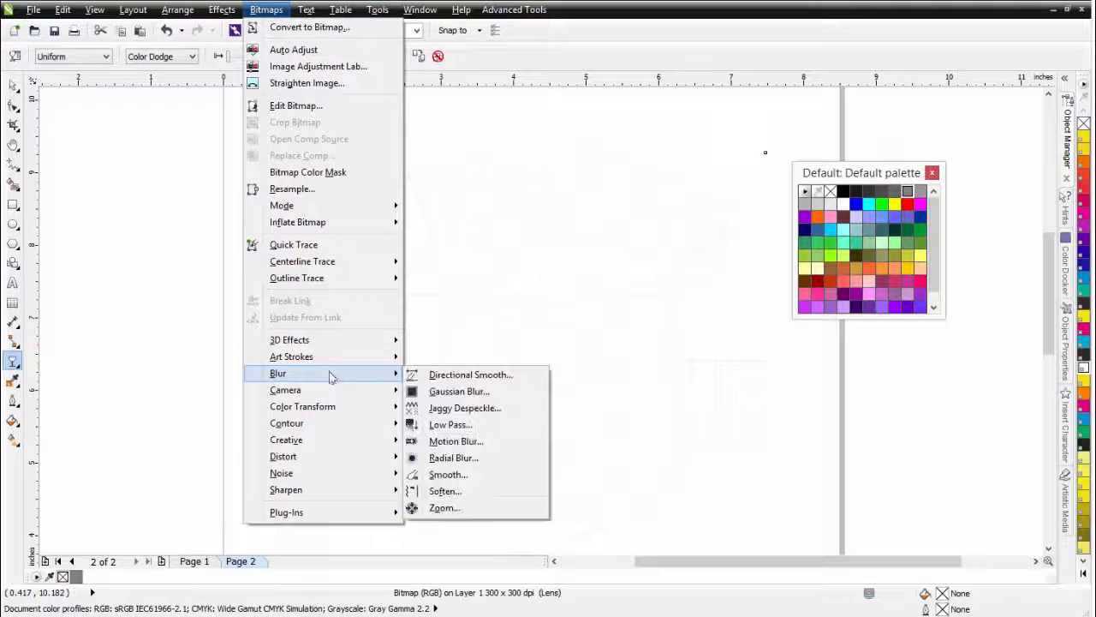
{"action": "left_click", "coordinate": [459, 391]}
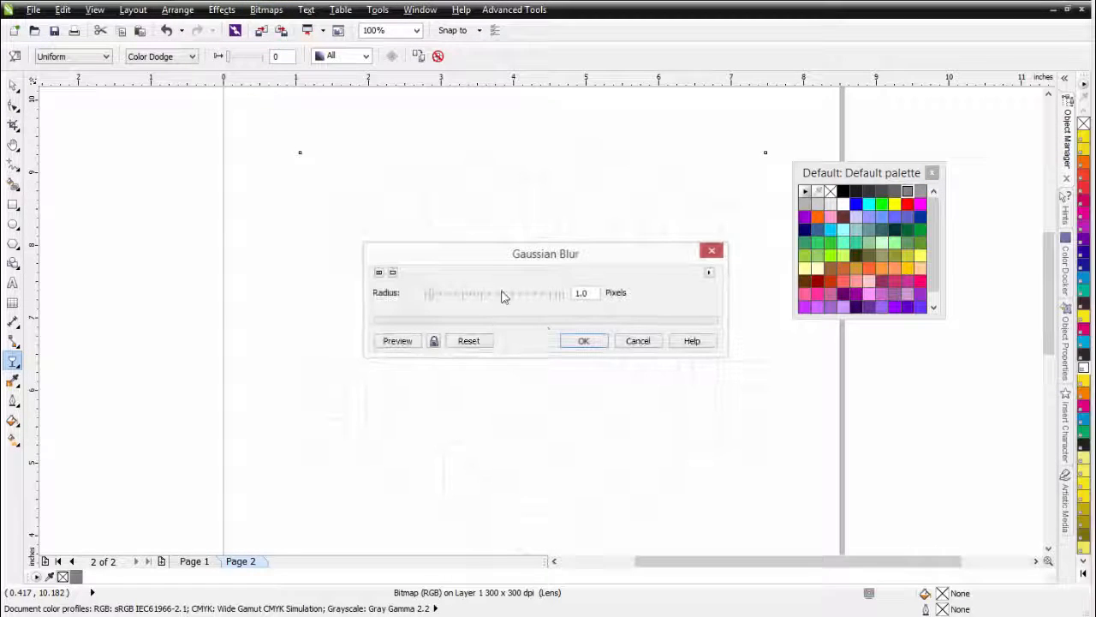
{"action": "left_click", "coordinate": [399, 340]}
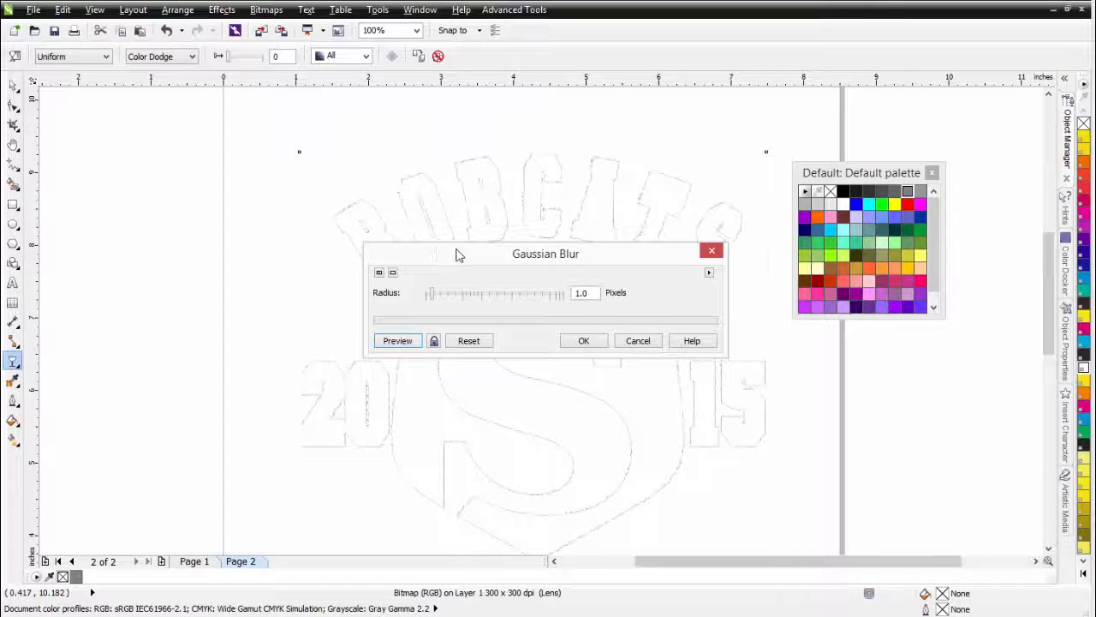
{"action": "left_click_drag", "start_coordinate": [457, 255], "coordinate": [553, 249]}
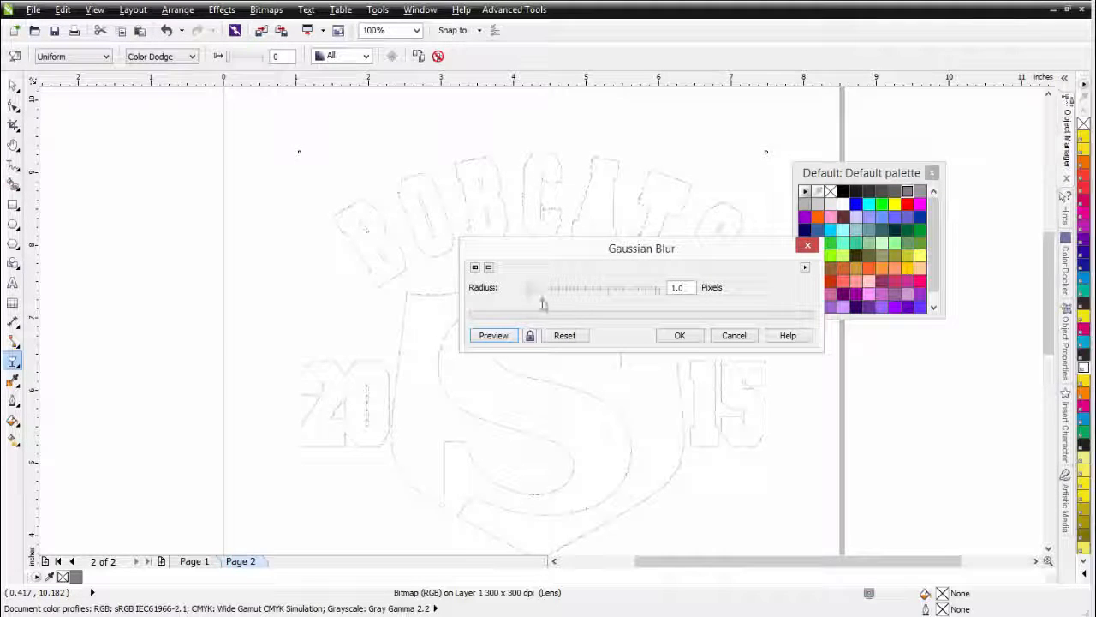
{"action": "left_click_drag", "start_coordinate": [529, 289], "coordinate": [535, 291]}
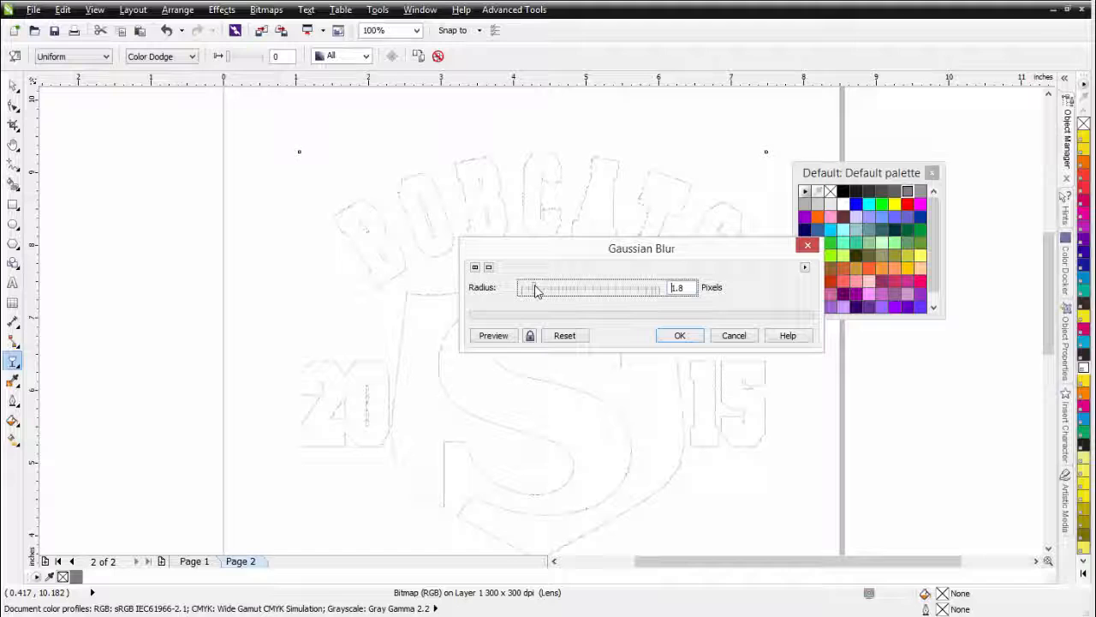
{"action": "left_click", "coordinate": [490, 335]}
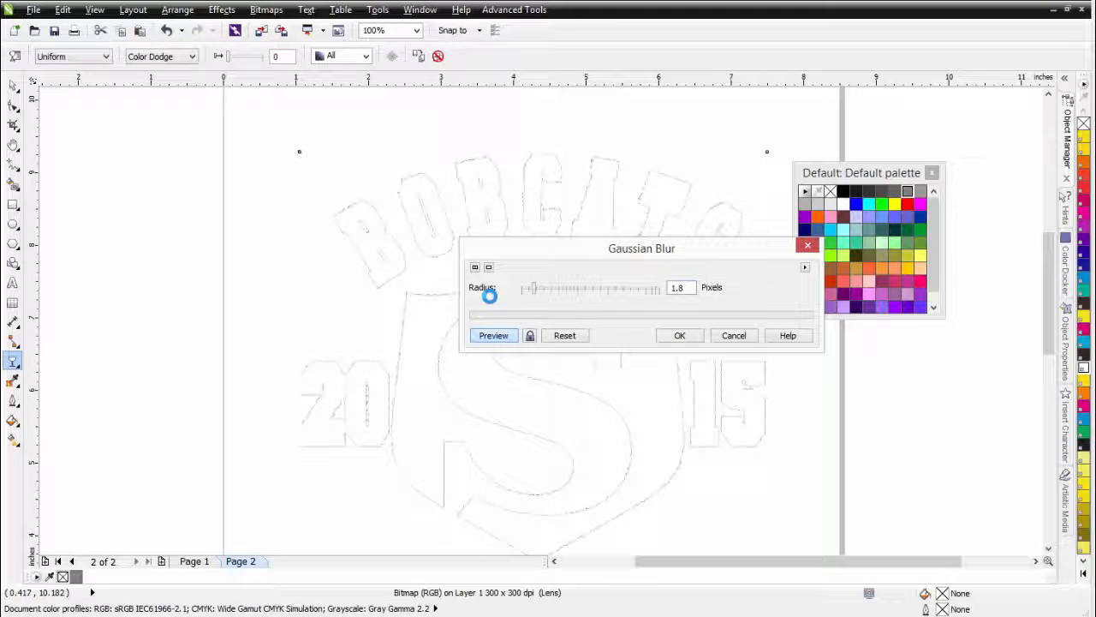
{"action": "left_click", "coordinate": [680, 336]}
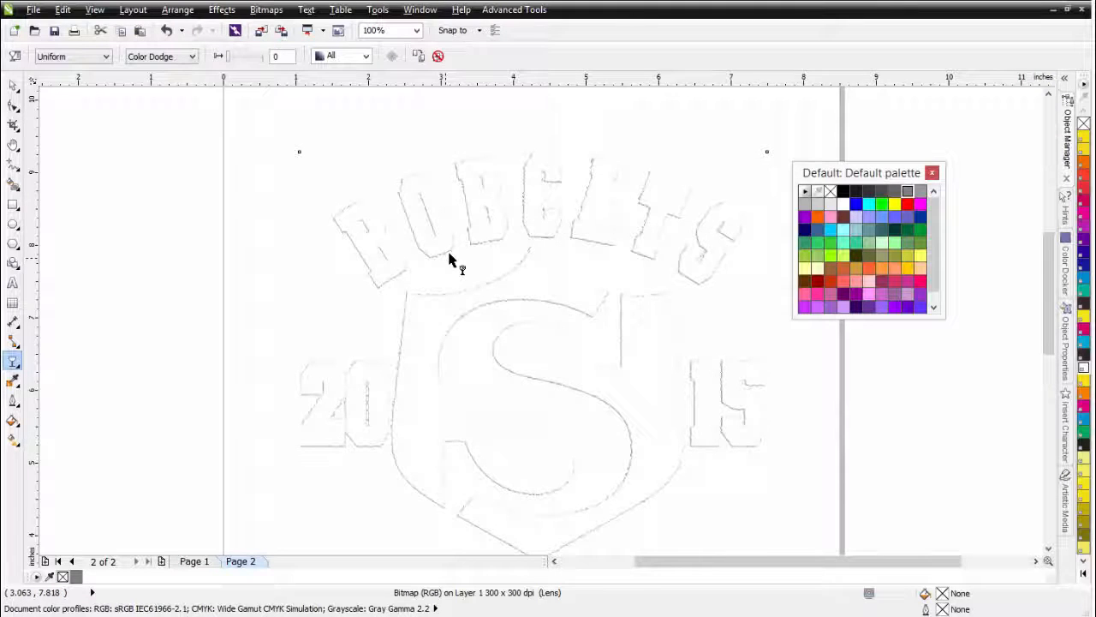
Try a tone curve on the outline bitmap with a point at X 138, Y 112, preview it, and discard the adjustment
{"action": "scroll", "coordinate": [452, 259], "scroll_direction": "up", "scroll_amount": 4}
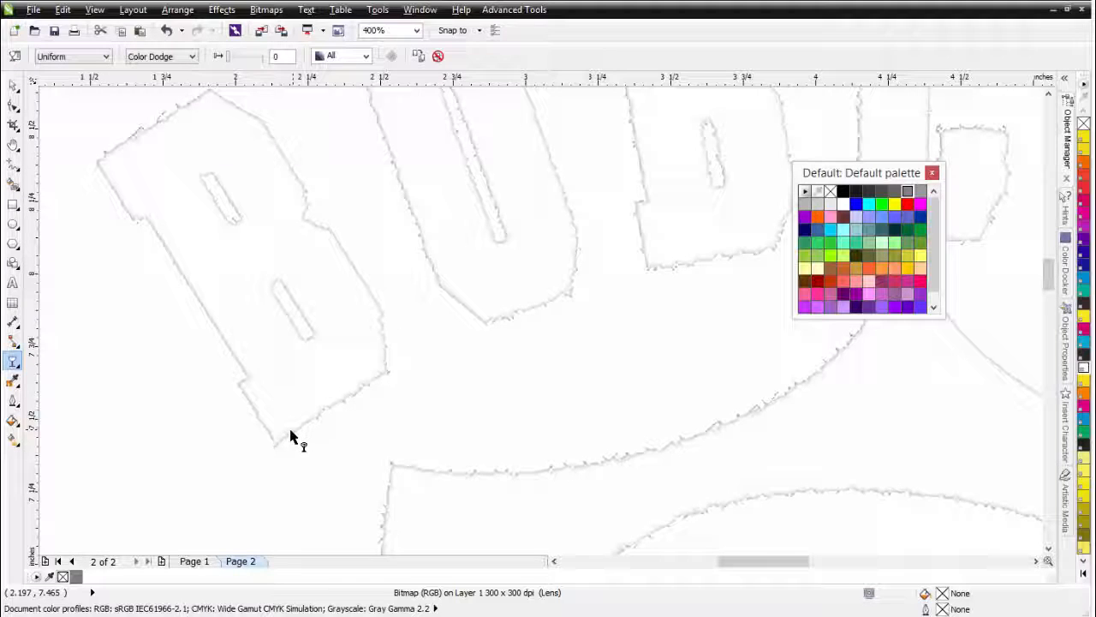
{"action": "left_click", "coordinate": [236, 12]}
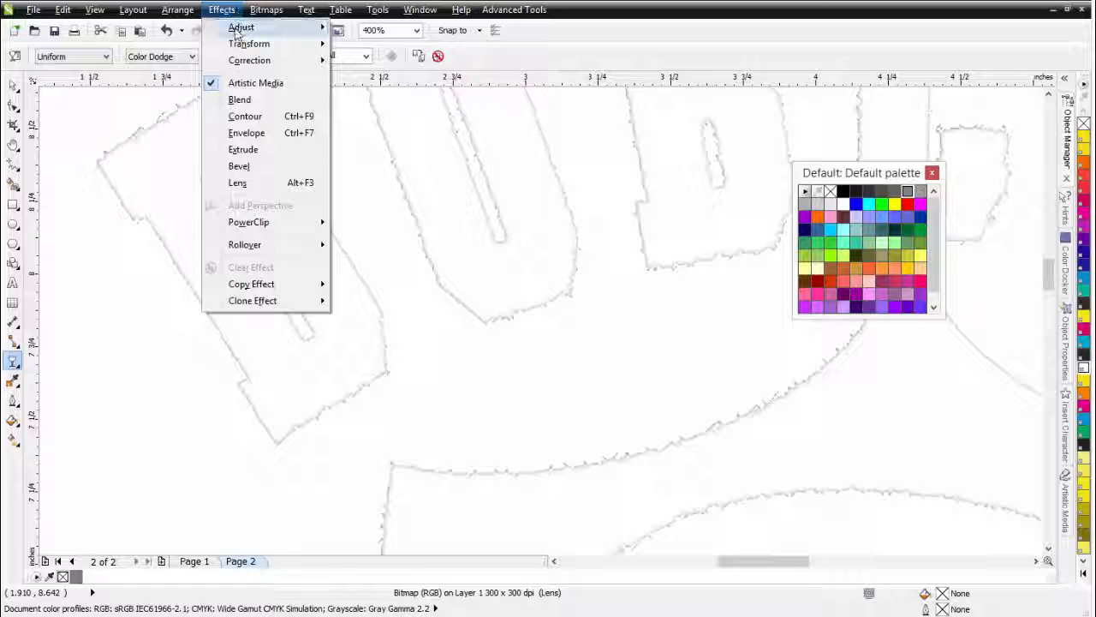
{"action": "mouse_move", "coordinate": [237, 33]}
{"action": "left_click", "coordinate": [425, 79]}
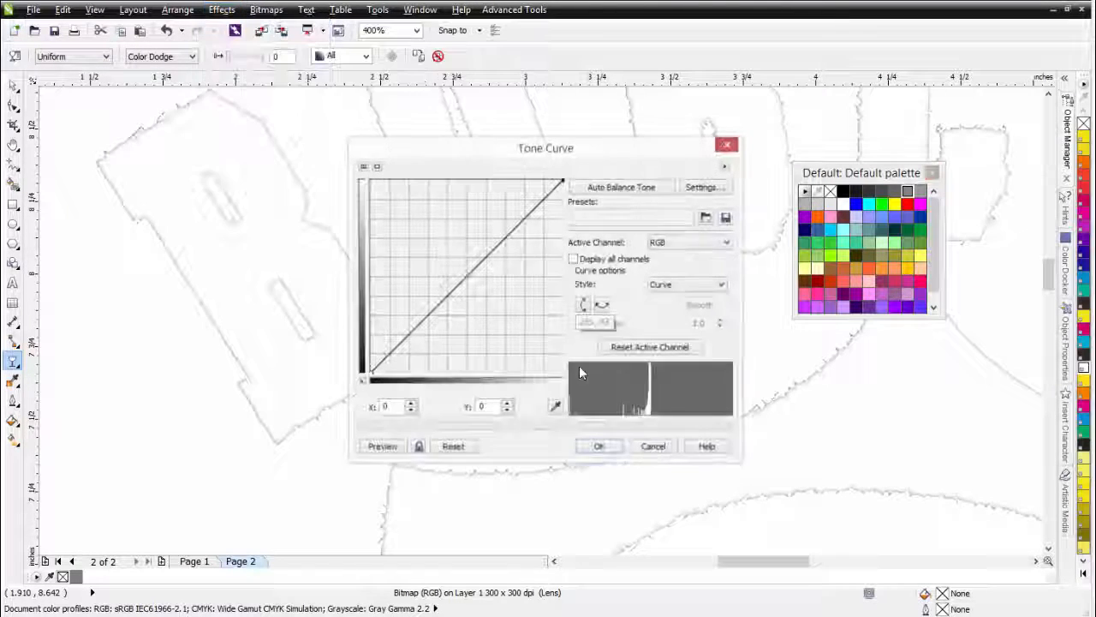
{"action": "left_click_drag", "start_coordinate": [469, 274], "coordinate": [474, 288]}
{"action": "left_click", "coordinate": [382, 446]}
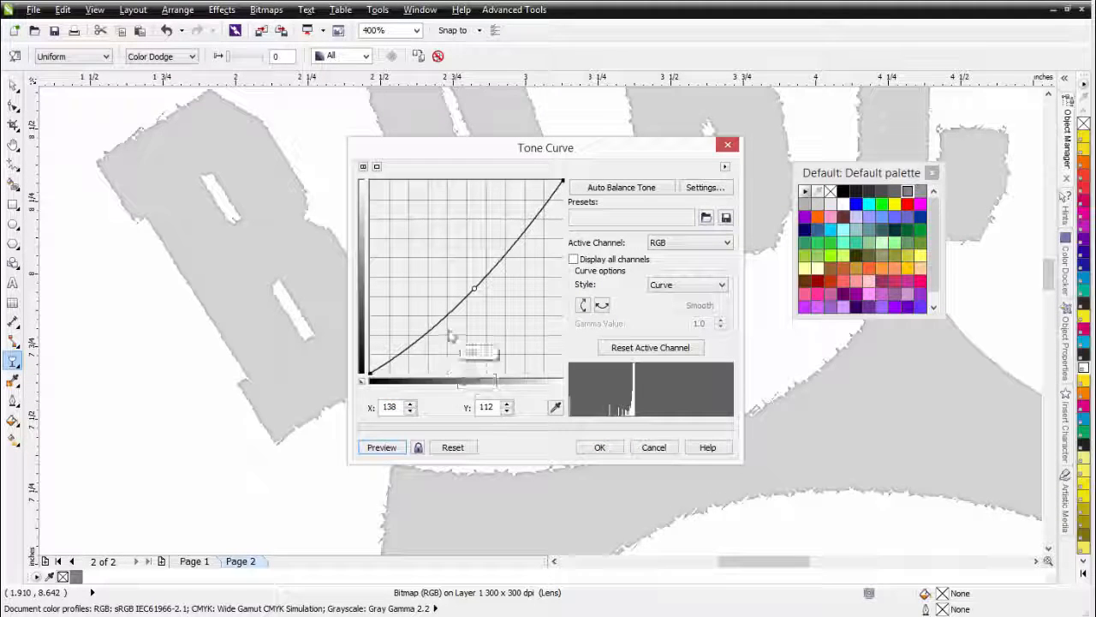
{"action": "left_click_drag", "start_coordinate": [475, 287], "coordinate": [463, 279]}
{"action": "left_click", "coordinate": [665, 448]}
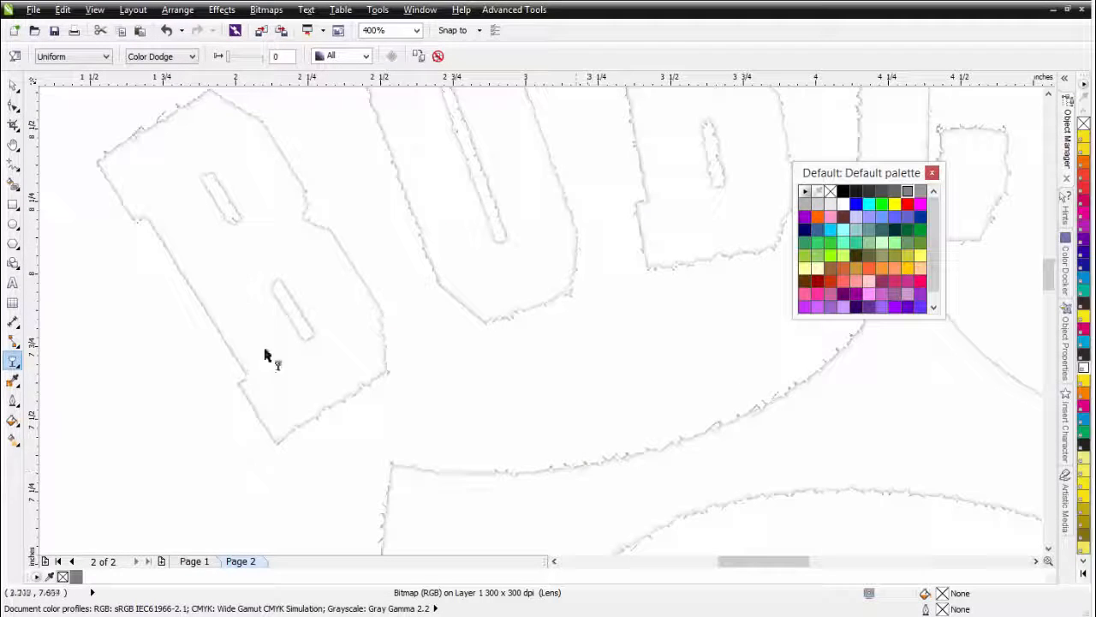
Try the Subtract merge mode on the blurred bitmap's transparency, inspect the lettering, and return to the selected outline version
{"action": "scroll", "coordinate": [582, 406], "scroll_direction": "down", "scroll_amount": 5}
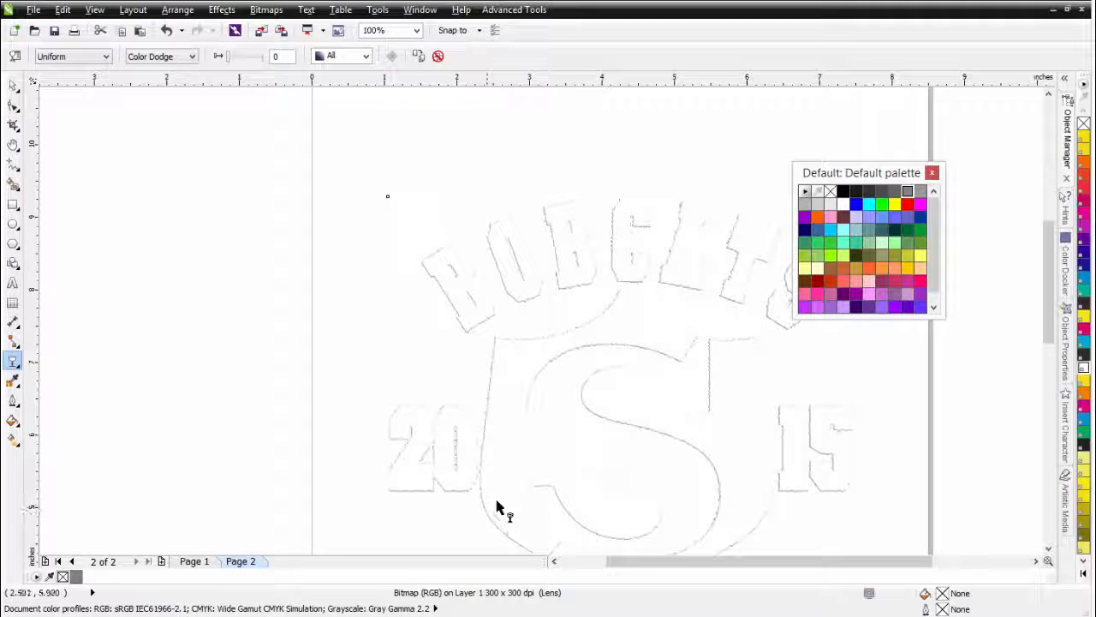
{"action": "scroll", "coordinate": [544, 322], "scroll_direction": "up", "scroll_amount": 6}
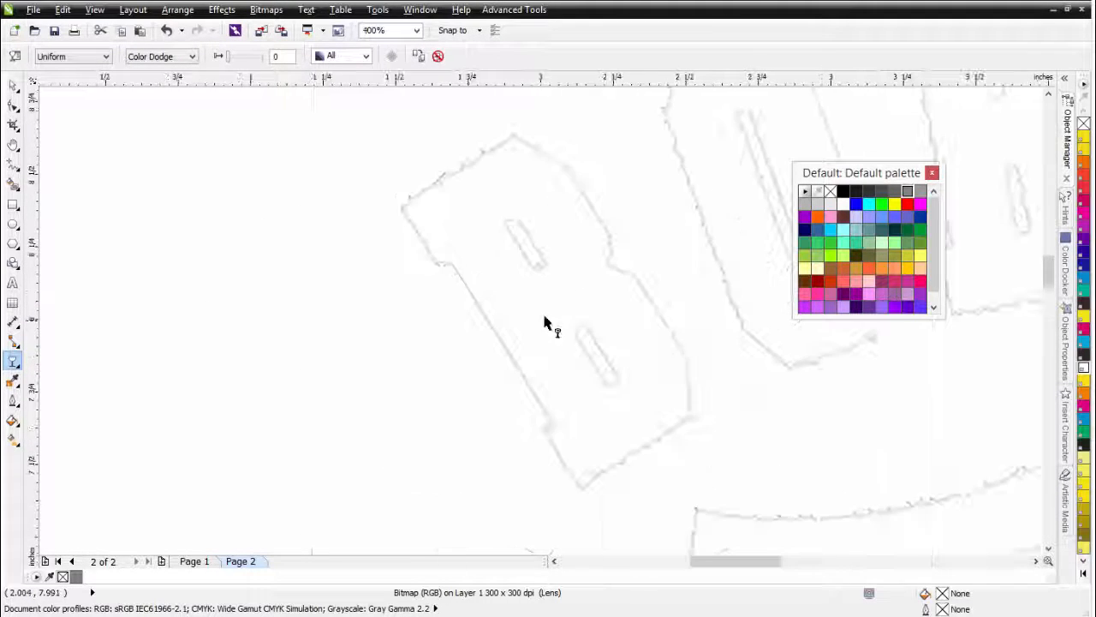
{"action": "scroll", "coordinate": [497, 358], "scroll_direction": "up", "scroll_amount": 2}
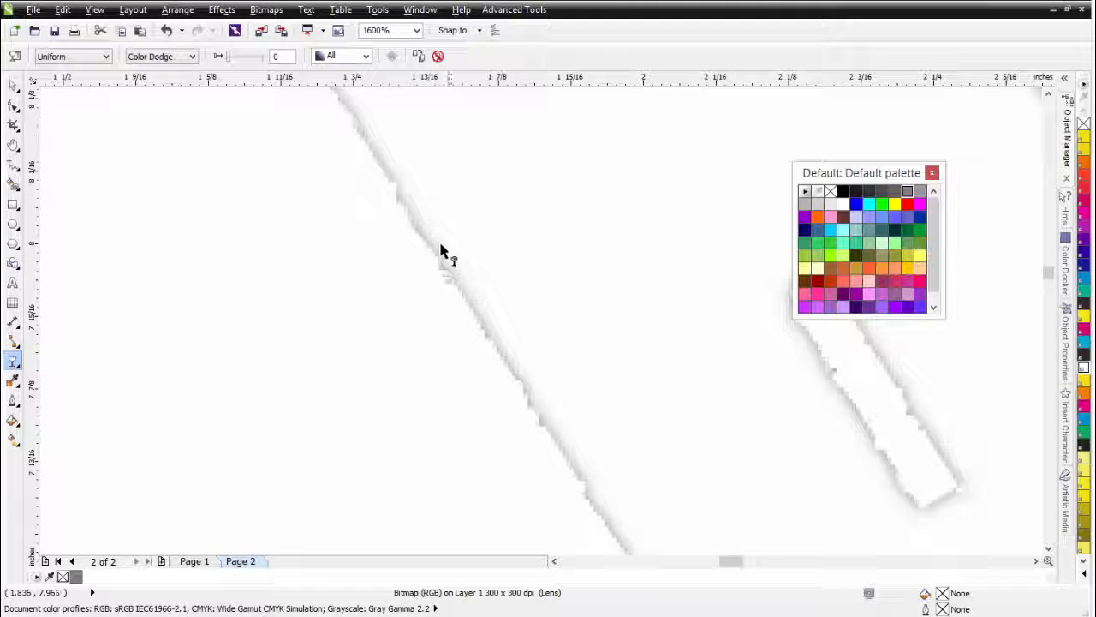
{"action": "scroll", "coordinate": [569, 411], "scroll_direction": "down", "scroll_amount": 10}
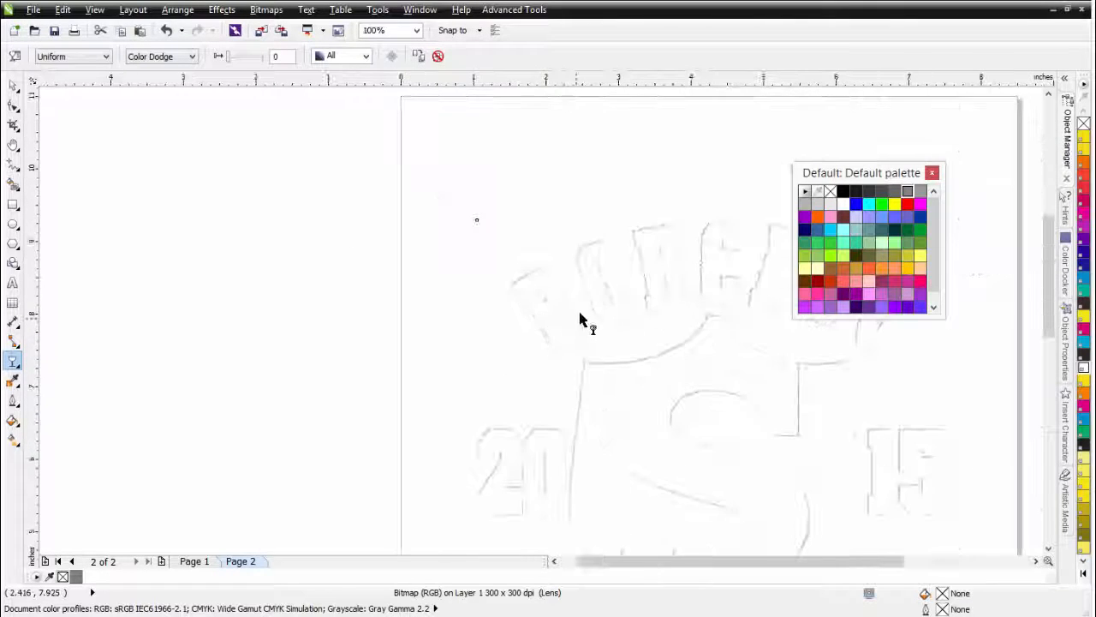
{"action": "scroll", "coordinate": [585, 329], "scroll_direction": "up", "scroll_amount": 3}
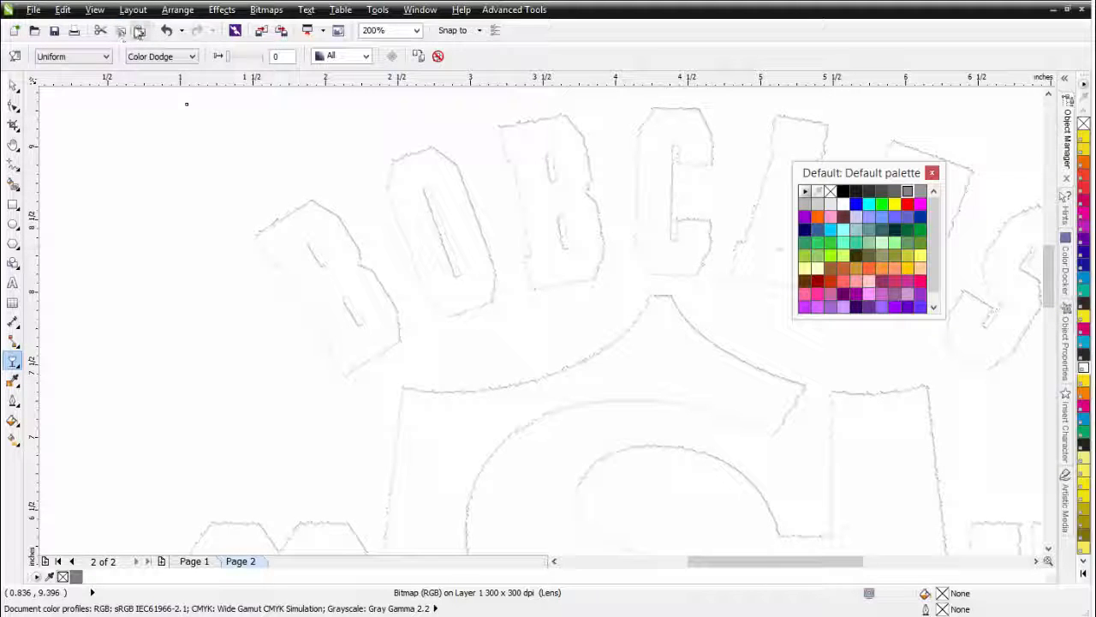
{"action": "left_click", "coordinate": [190, 57]}
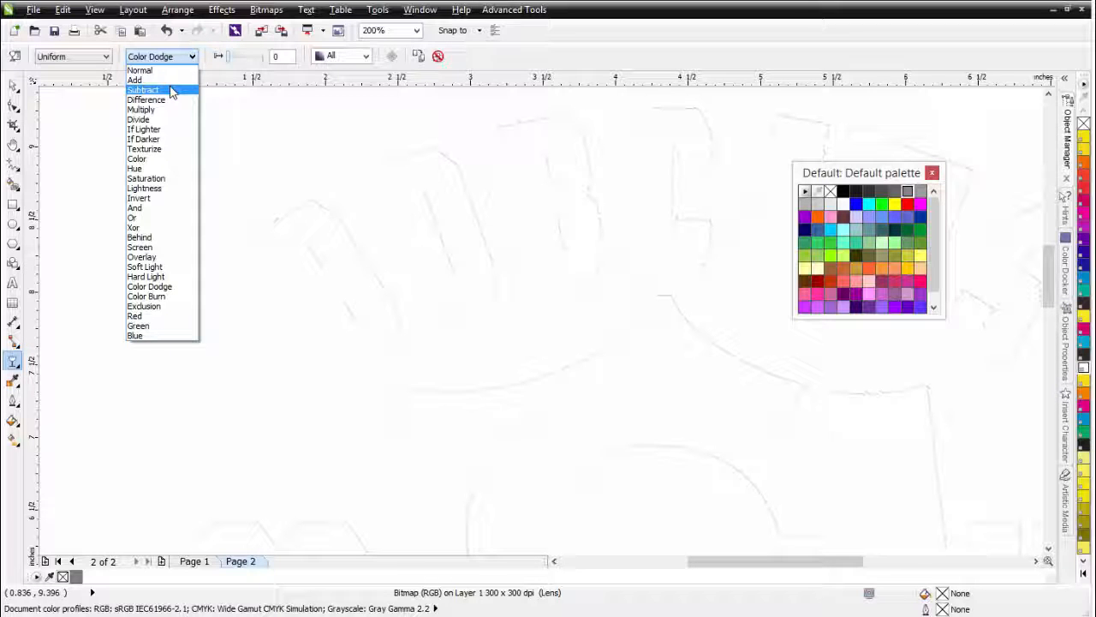
{"action": "left_click", "coordinate": [171, 90]}
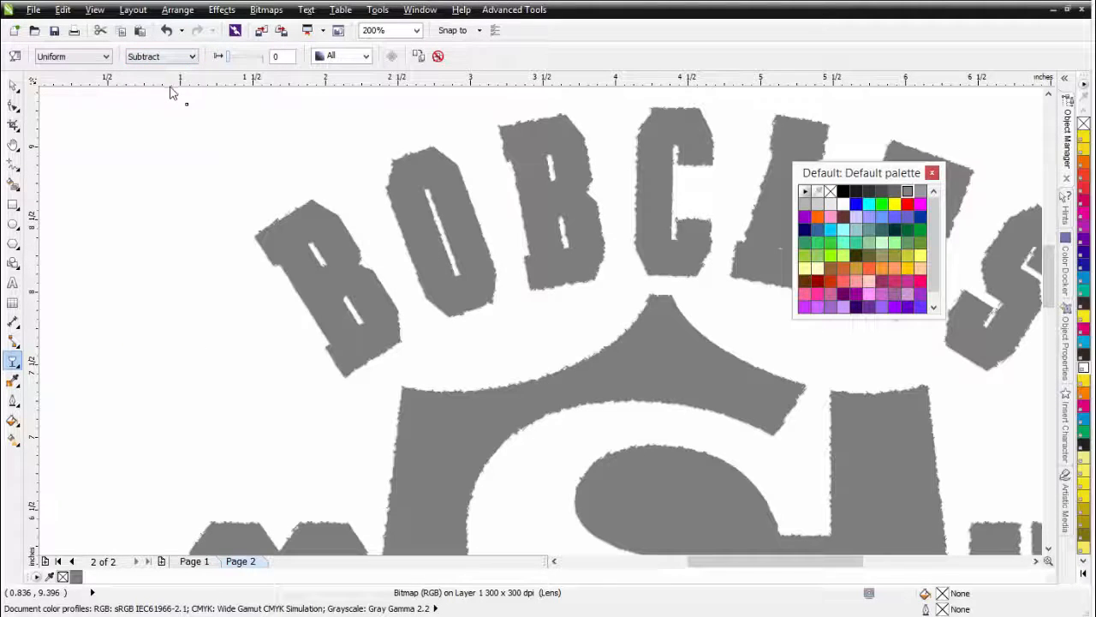
{"action": "scroll", "coordinate": [412, 232], "scroll_direction": "up", "scroll_amount": 1}
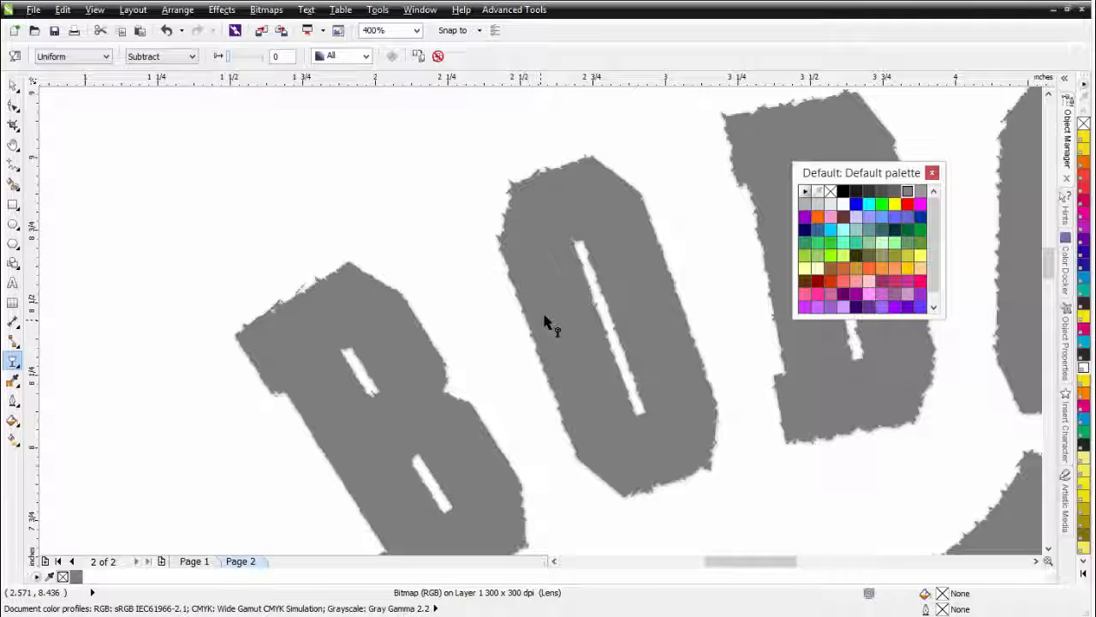
{"action": "scroll", "coordinate": [545, 321], "scroll_direction": "down", "scroll_amount": 2}
{"action": "scroll", "coordinate": [548, 317], "scroll_direction": "up", "scroll_amount": 1}
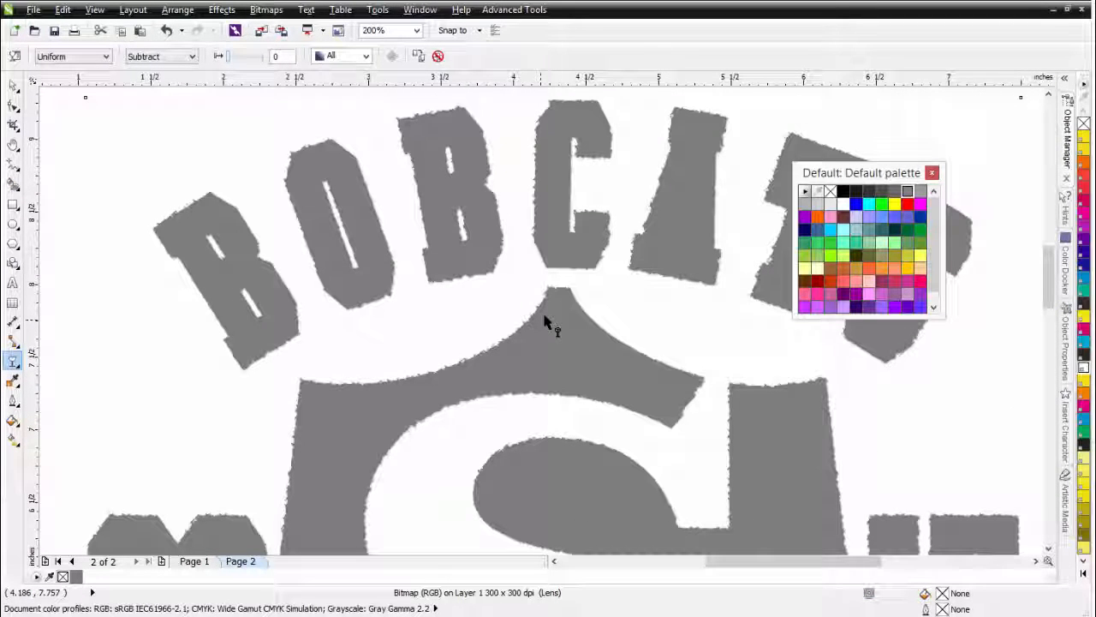
{"action": "left_click", "coordinate": [16, 88]}
{"action": "left_click", "coordinate": [490, 274]}
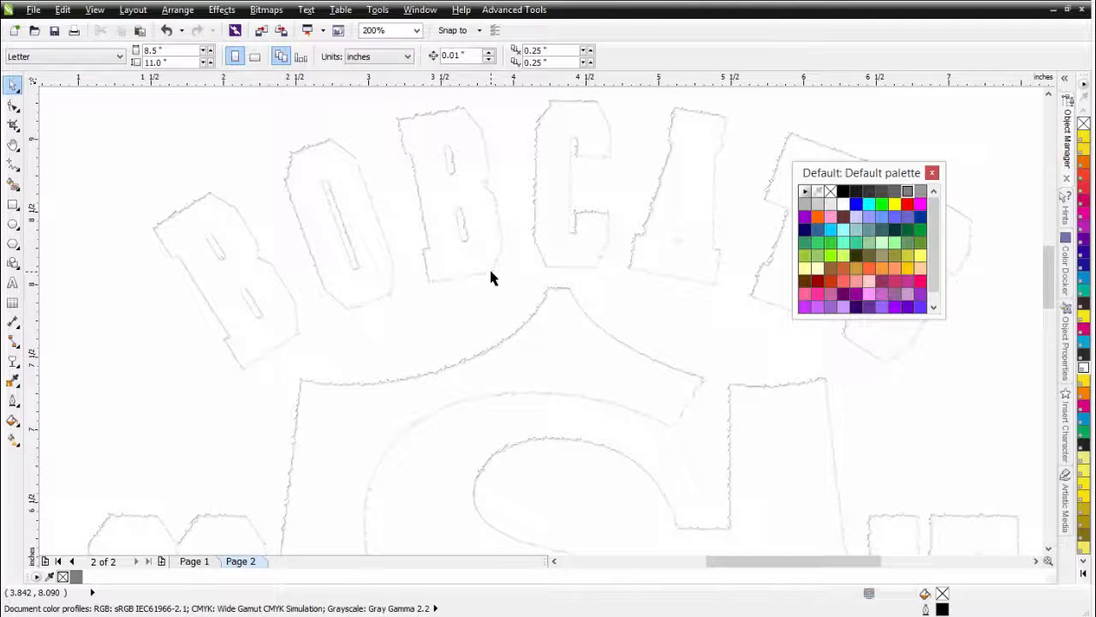
{"action": "left_click", "coordinate": [490, 273]}
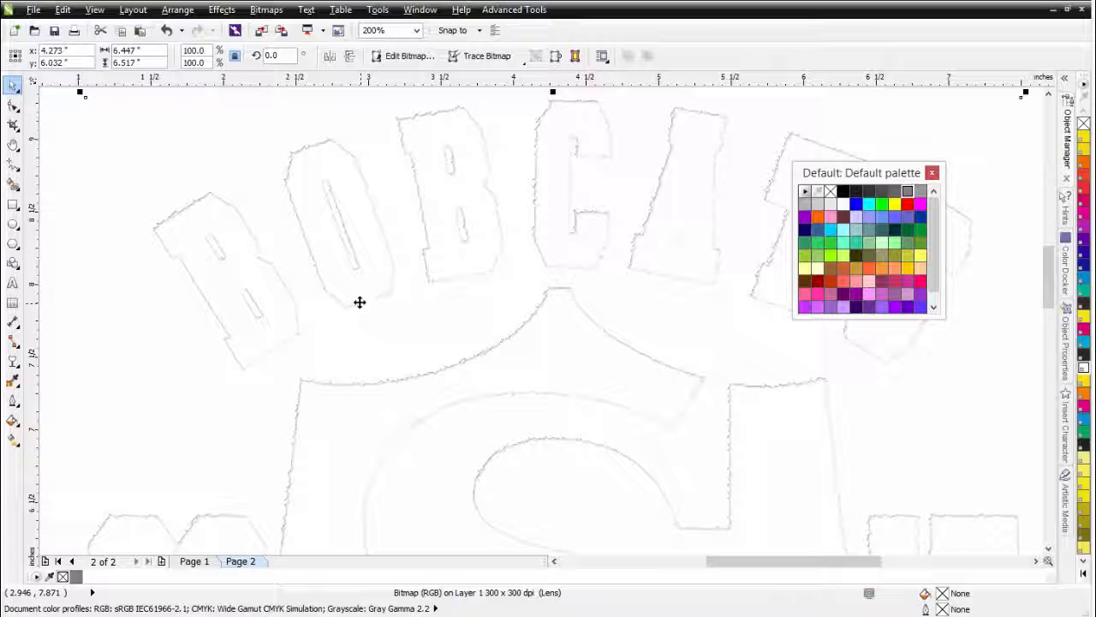
Ungroup the two-part BOBCATS artwork on Page 1 and copy its black curve
{"action": "left_click", "coordinate": [194, 562]}
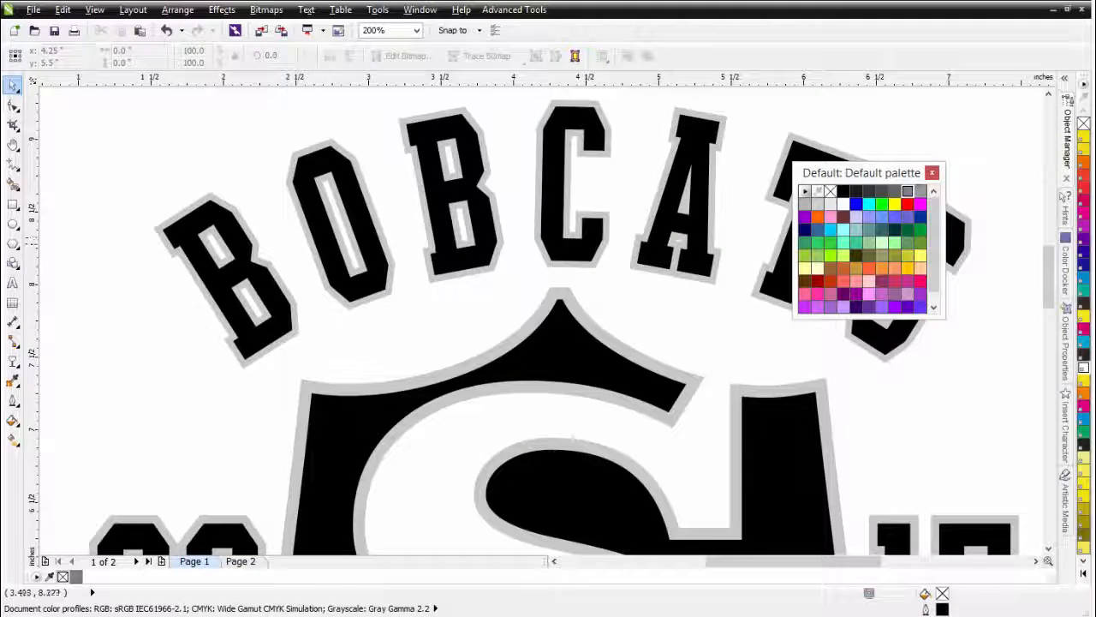
{"action": "left_click", "coordinate": [456, 274]}
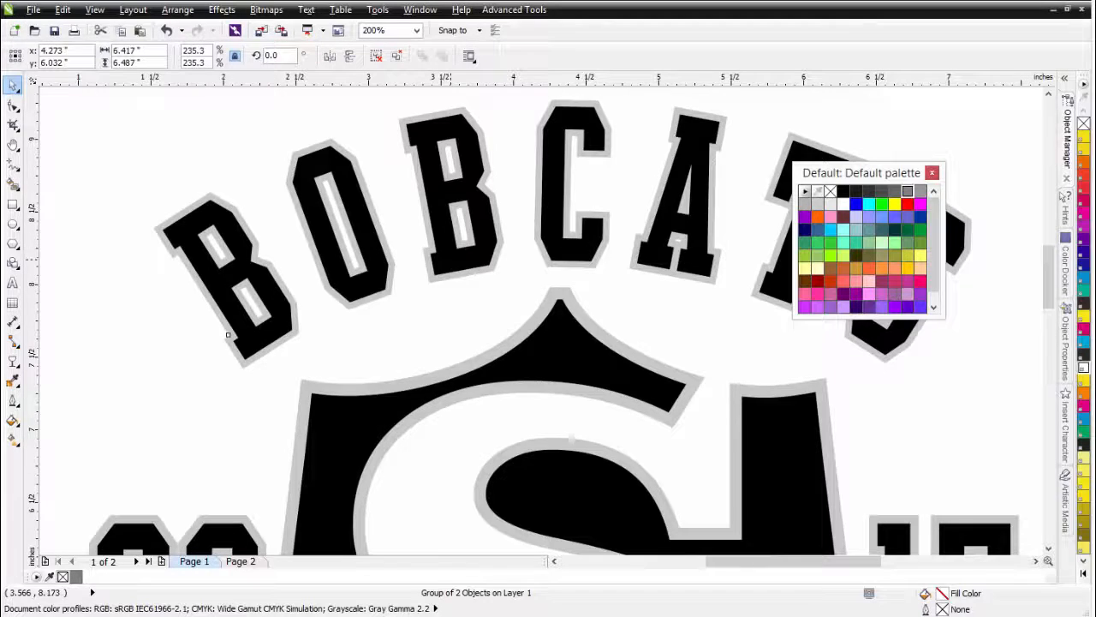
{"action": "left_click_drag", "start_coordinate": [456, 274], "coordinate": [490, 296]}
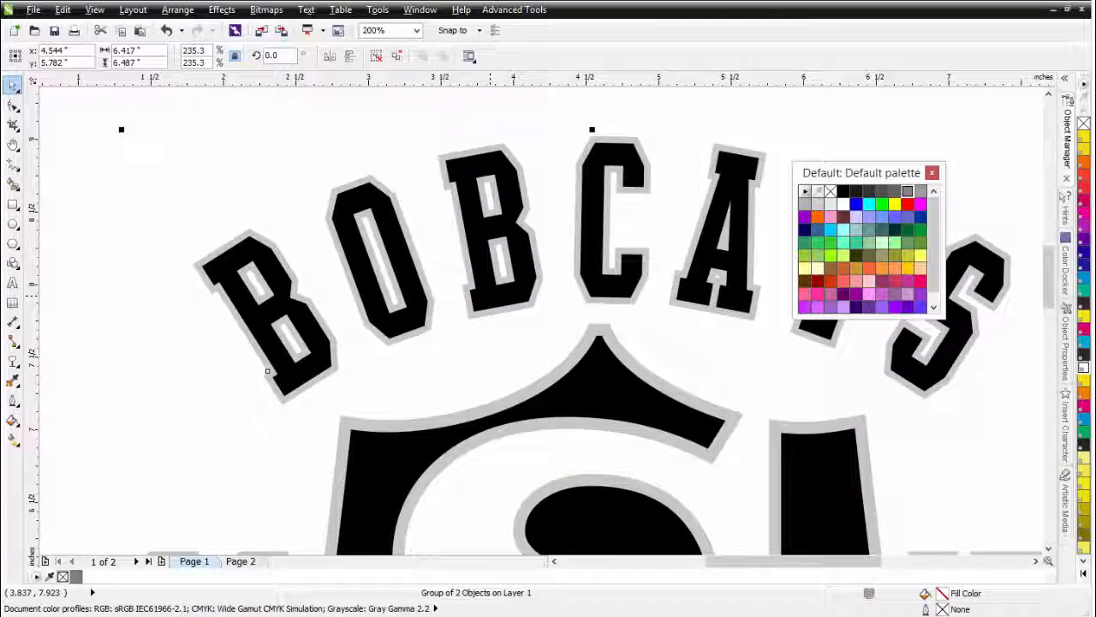
{"action": "key", "text": "ctrl+z"}
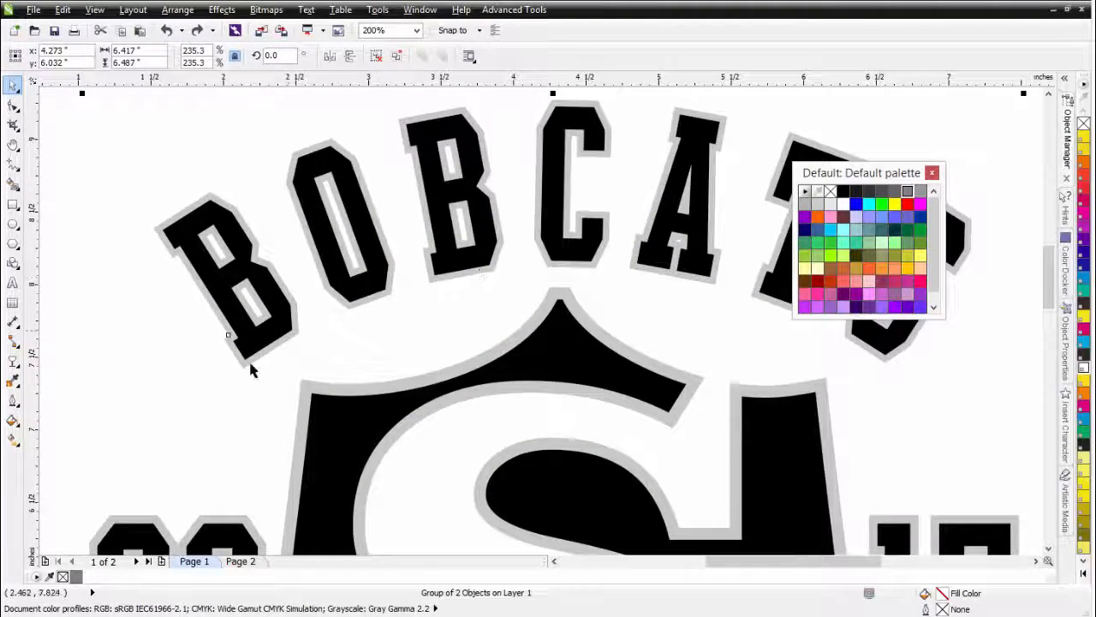
{"action": "left_click", "coordinate": [376, 56]}
{"action": "left_click", "coordinate": [274, 128]}
{"action": "left_click", "coordinate": [322, 182]}
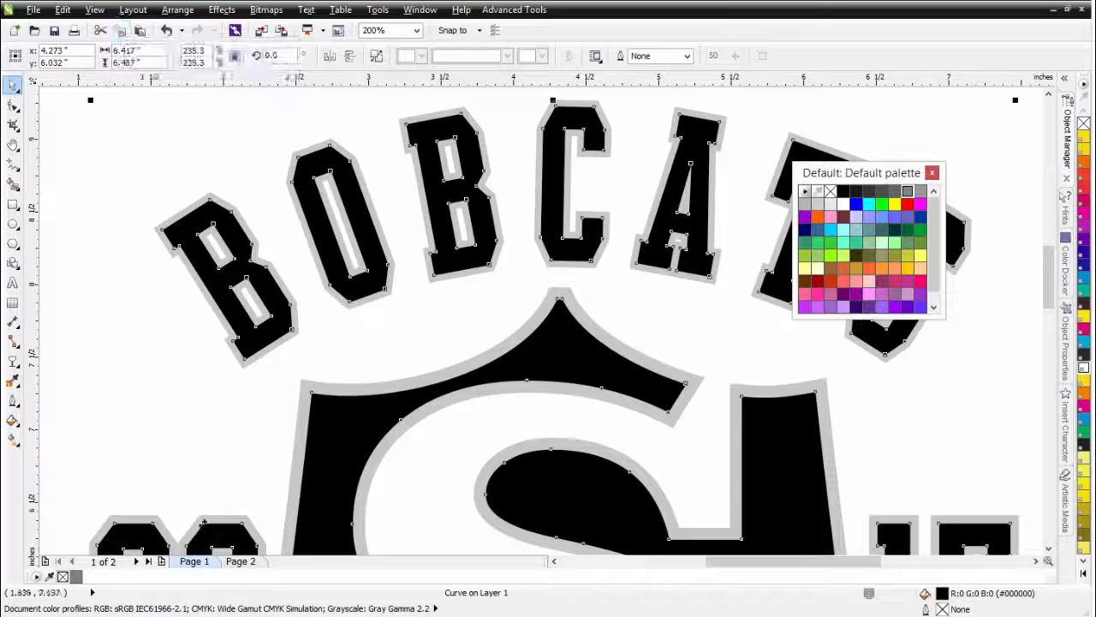
Paste the black curve over the sketched outline on Page 2 and fill it with medium grey (#808080)
{"action": "left_click", "coordinate": [248, 563]}
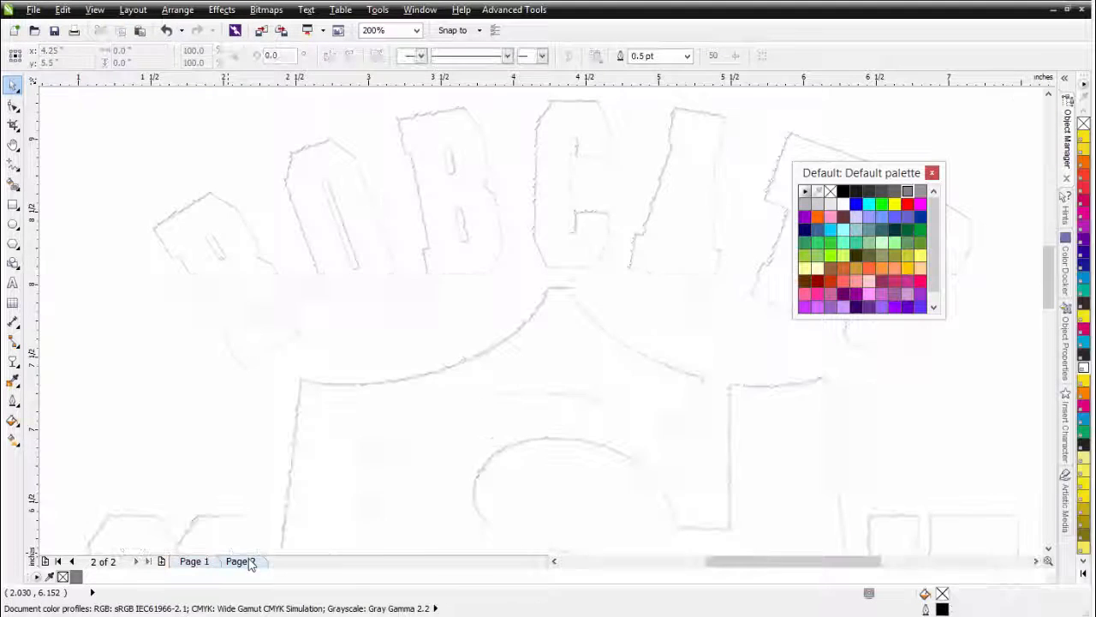
{"action": "left_click", "coordinate": [142, 32]}
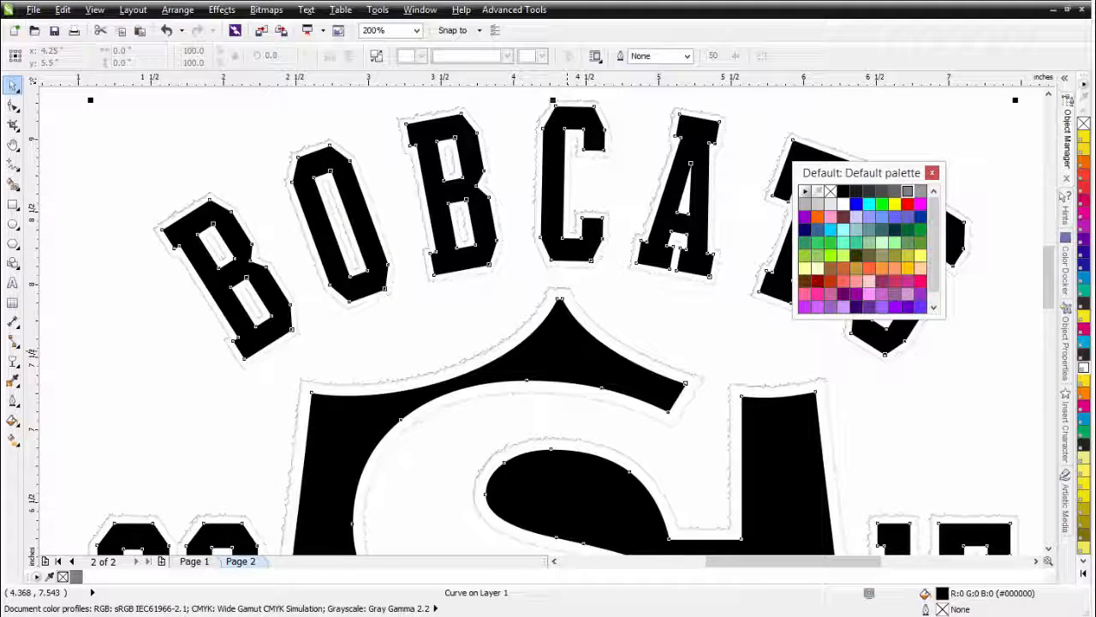
{"action": "left_click", "coordinate": [908, 192]}
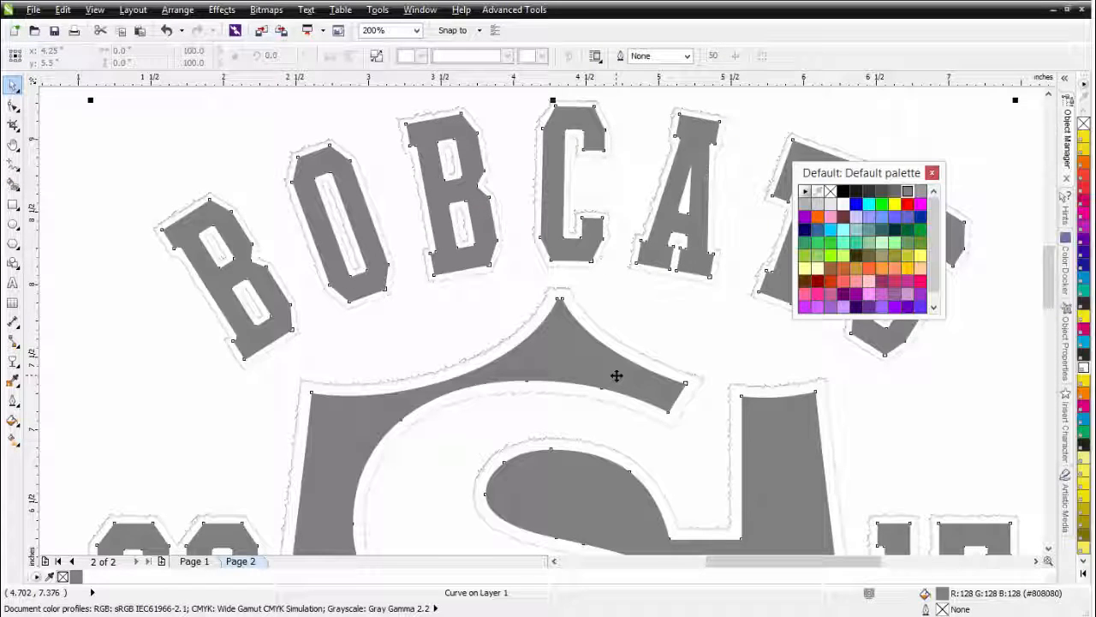
Convert the grey curve to a 300 dpi RGB Color (24-bit) bitmap with anti-aliasing and a transparent background
{"action": "left_click", "coordinate": [265, 10]}
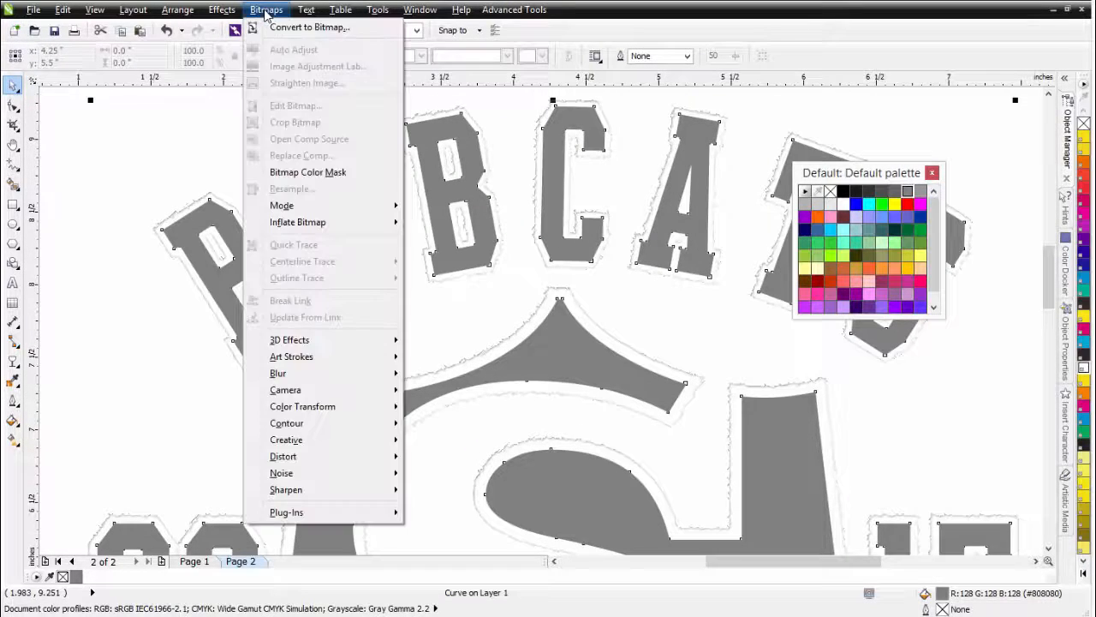
{"action": "left_click", "coordinate": [309, 26]}
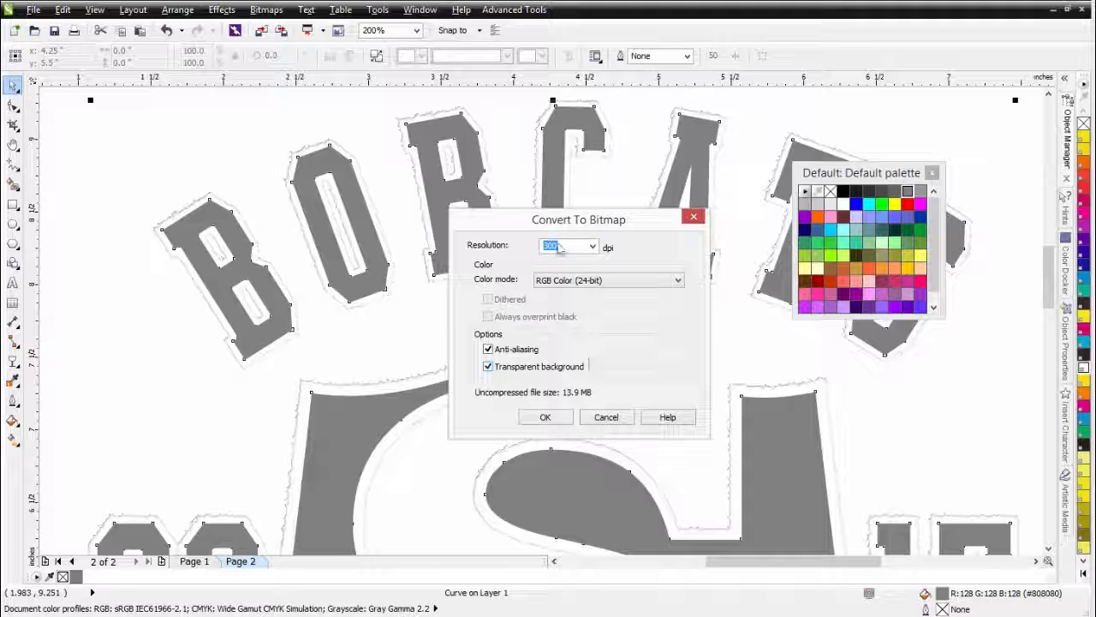
{"action": "left_click", "coordinate": [558, 418]}
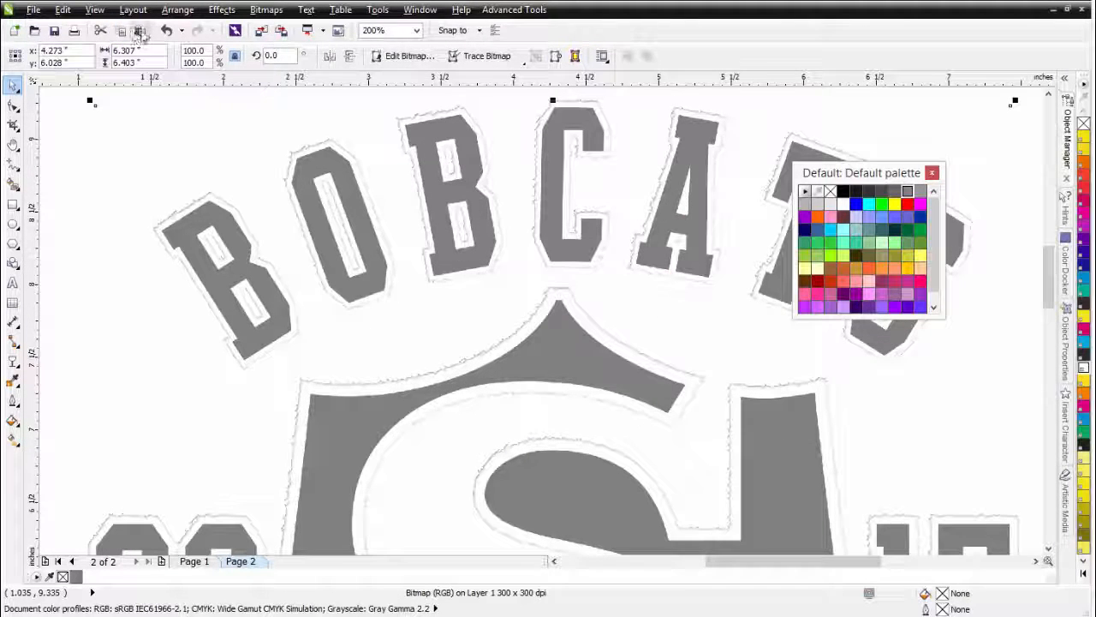
Apply a uniform transparency to the grey bitmap with the Color Dodge merge mode and a transparency value of 0
{"action": "left_click", "coordinate": [12, 364]}
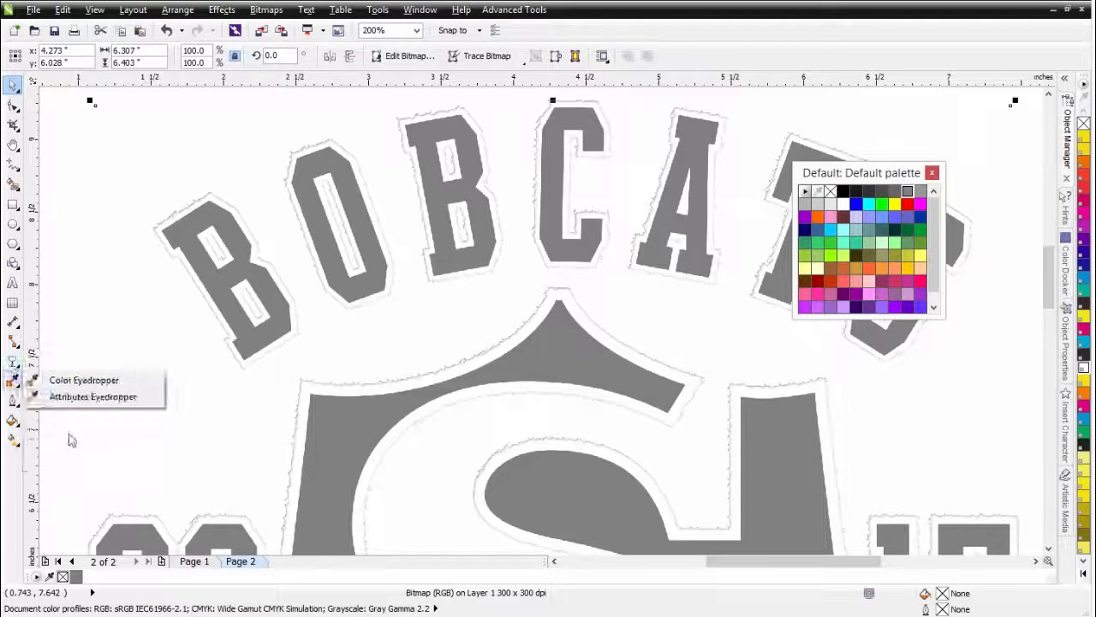
{"action": "left_click", "coordinate": [66, 461]}
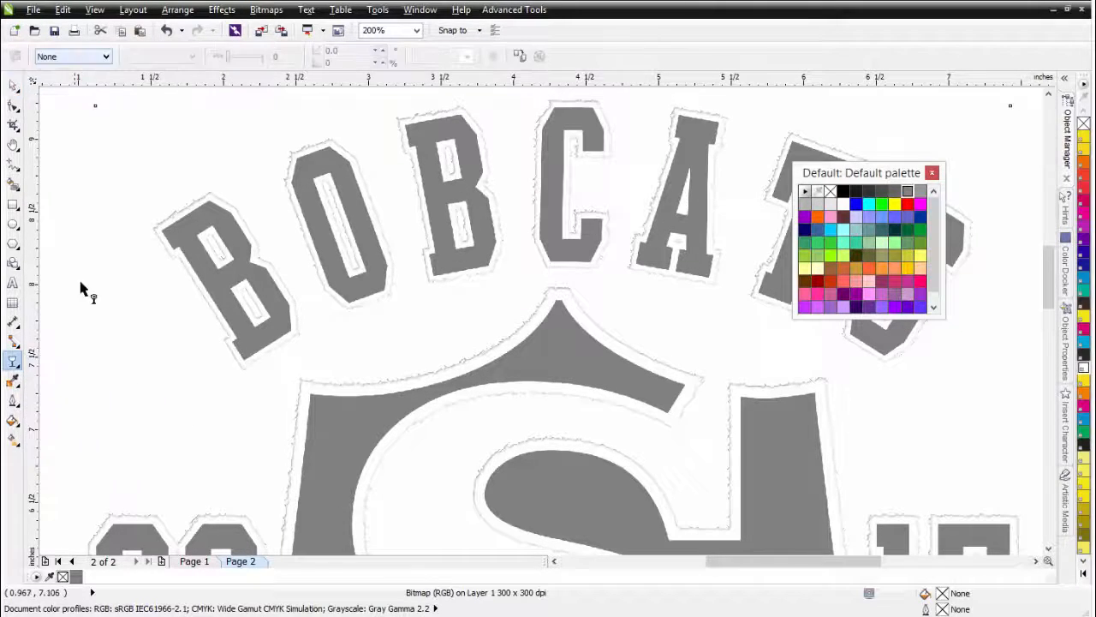
{"action": "left_click", "coordinate": [72, 58]}
{"action": "left_click", "coordinate": [72, 78]}
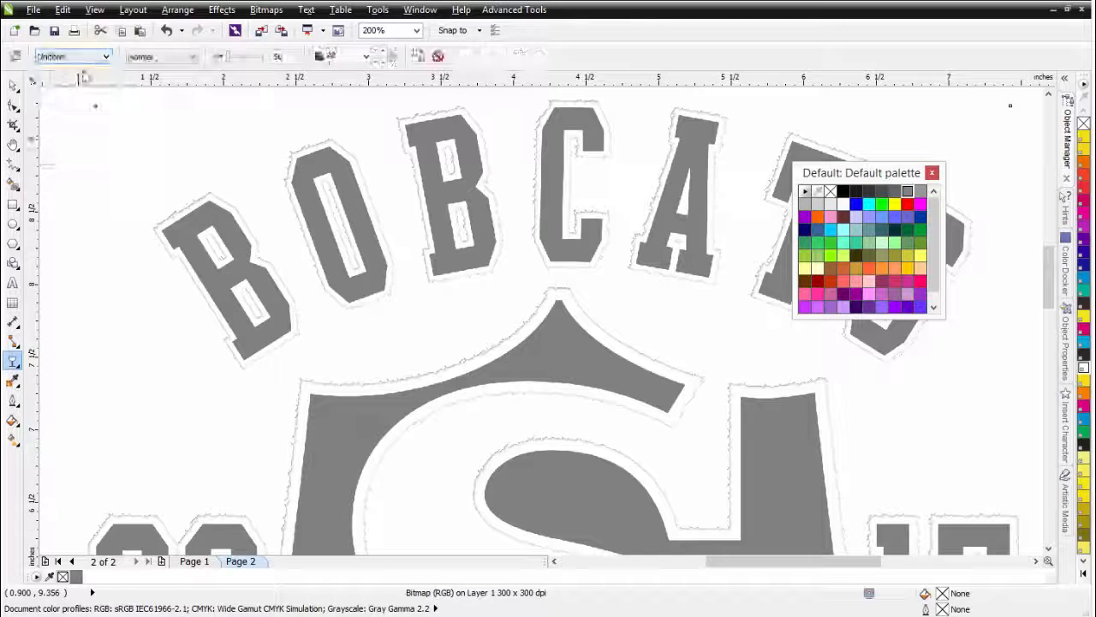
{"action": "left_click", "coordinate": [162, 57]}
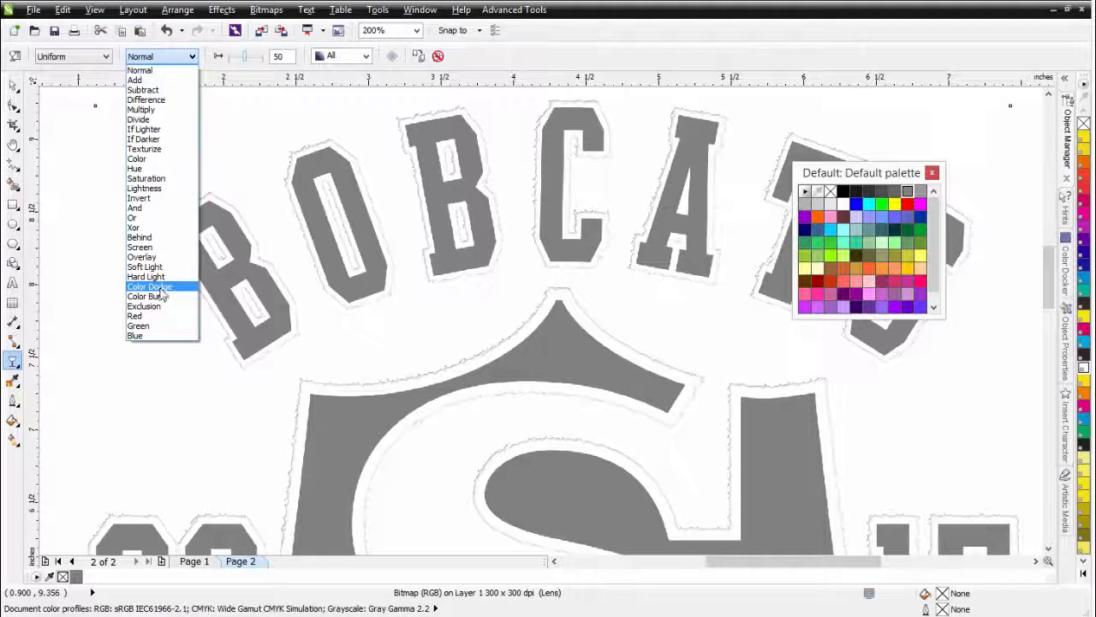
{"action": "left_click", "coordinate": [152, 286]}
{"action": "left_click_drag", "start_coordinate": [246, 60], "coordinate": [218, 58]}
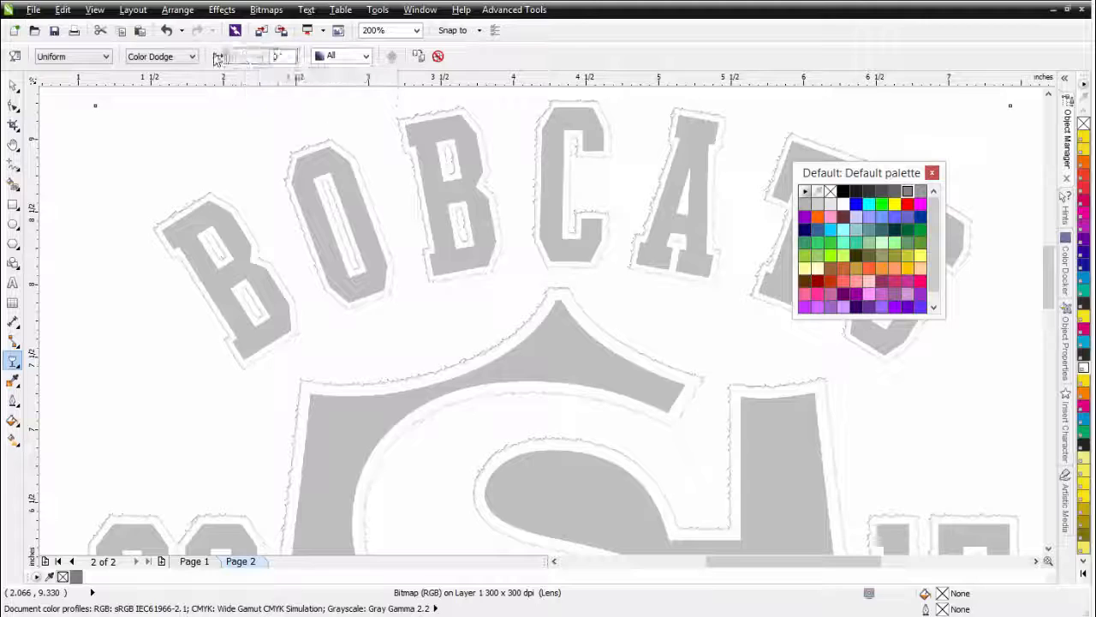
Apply a Gaussian Blur with a radius of 10 pixels to the Color Dodge bitmap, previewing other radii such as 13 first
{"action": "left_click", "coordinate": [266, 10]}
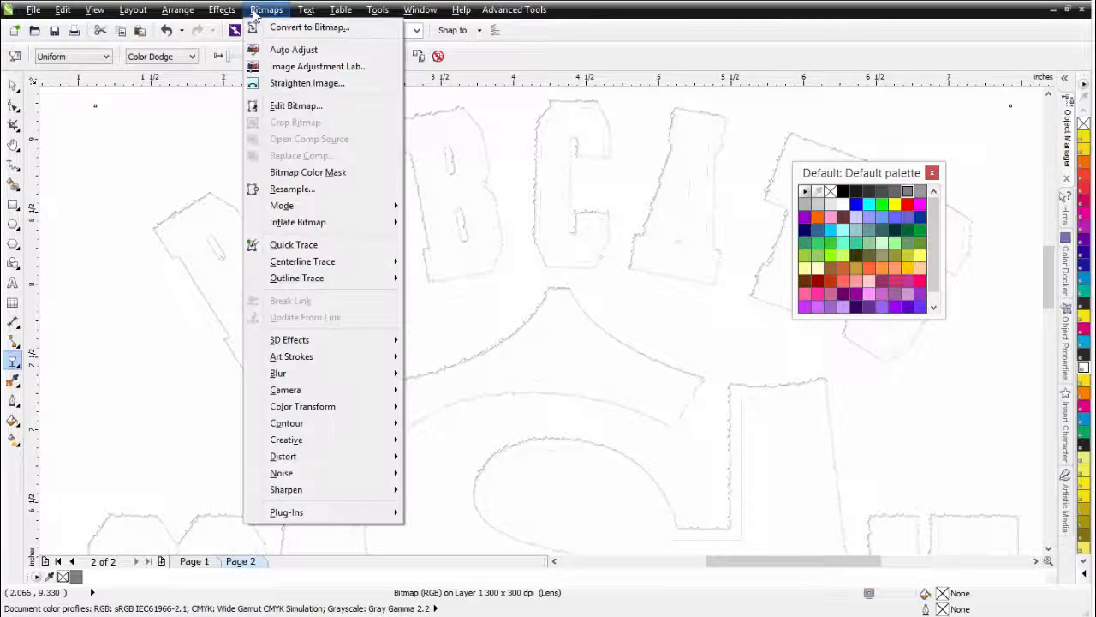
{"action": "mouse_move", "coordinate": [300, 374]}
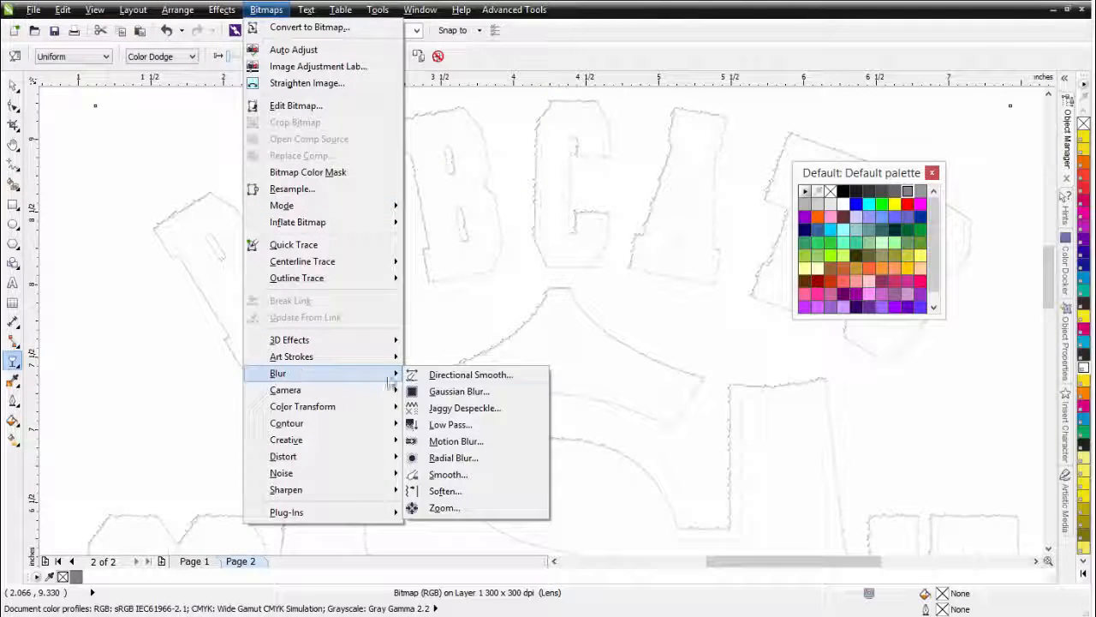
{"action": "left_click", "coordinate": [453, 393]}
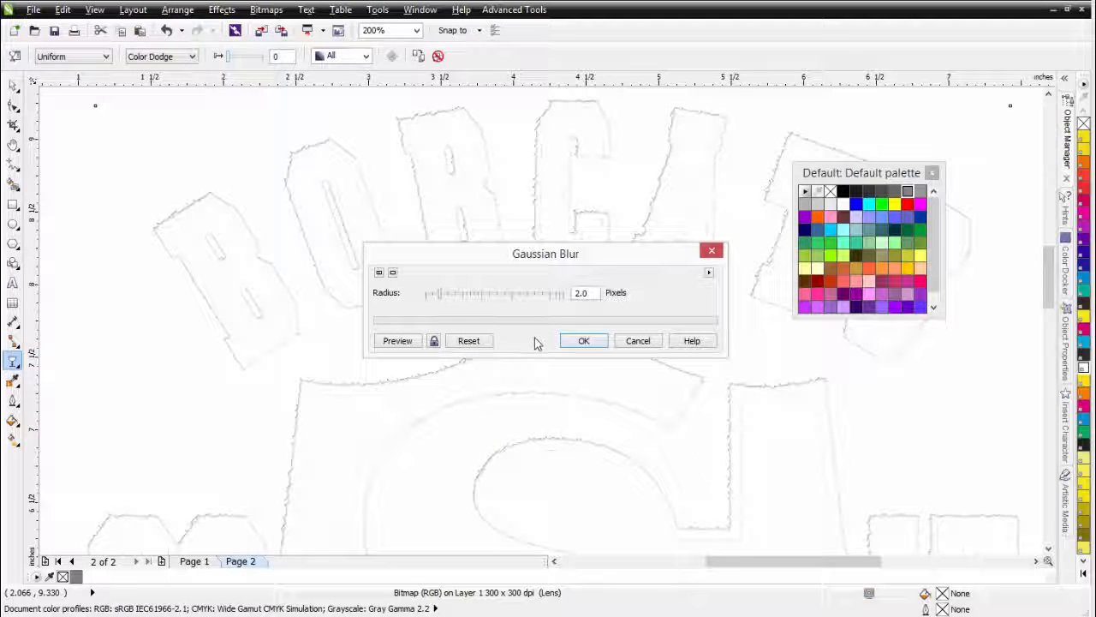
{"action": "left_click", "coordinate": [409, 342]}
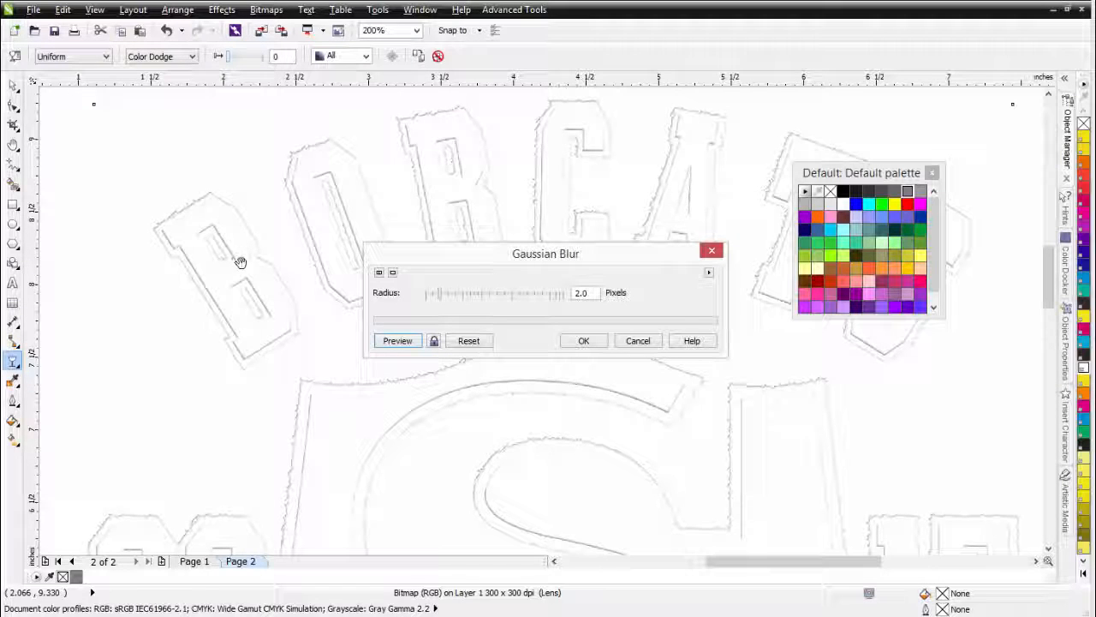
{"action": "left_click_drag", "start_coordinate": [438, 293], "coordinate": [456, 293]}
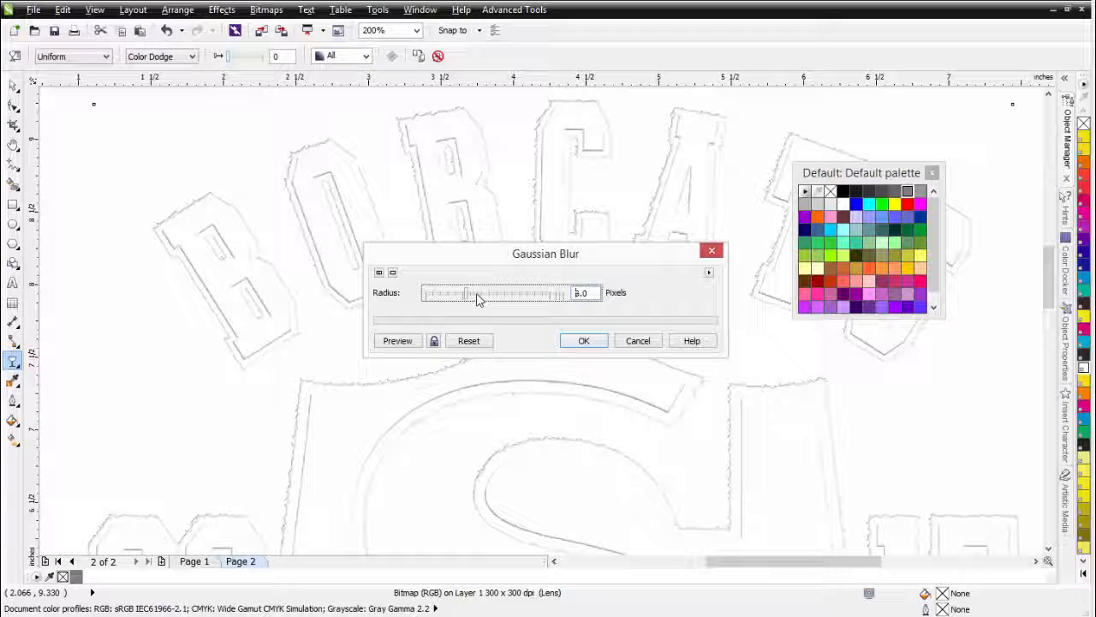
{"action": "left_click_drag", "start_coordinate": [476, 293], "coordinate": [484, 293]}
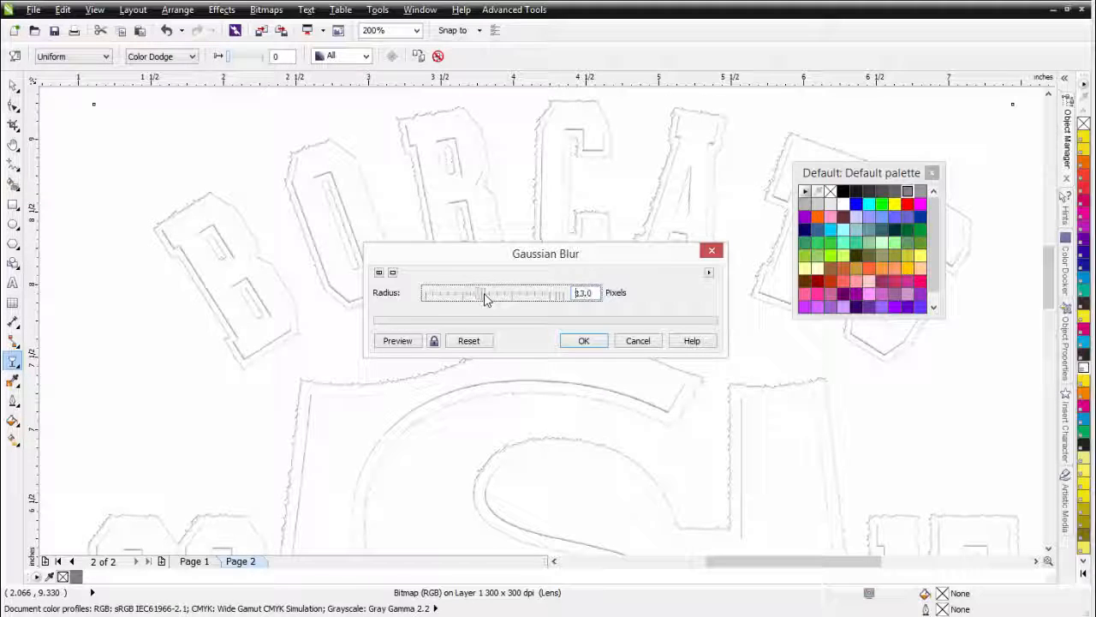
{"action": "left_click", "coordinate": [409, 340]}
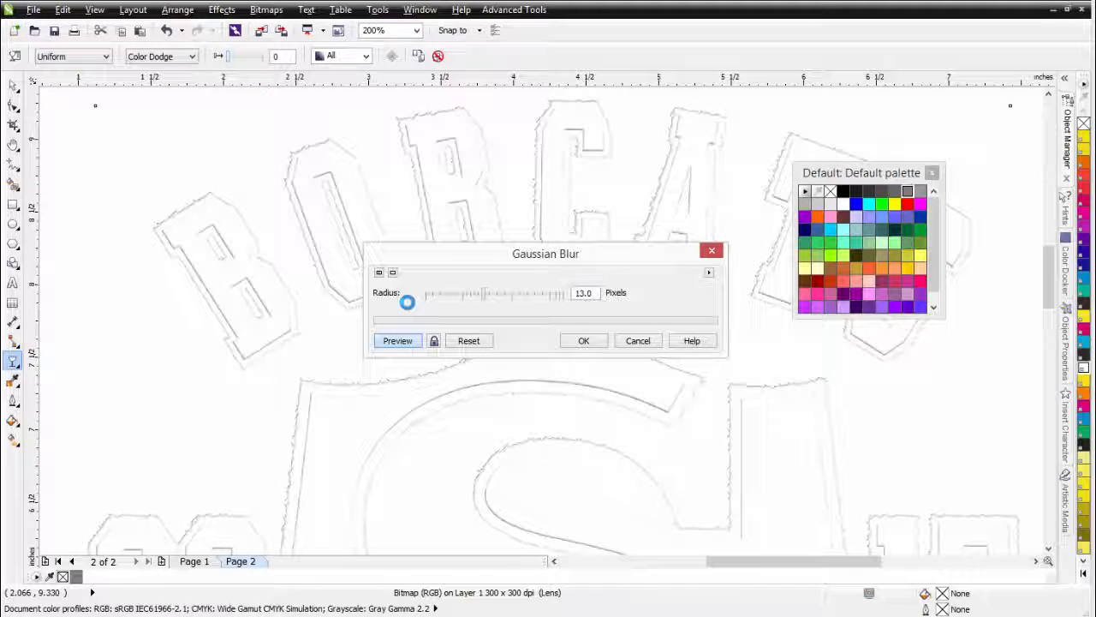
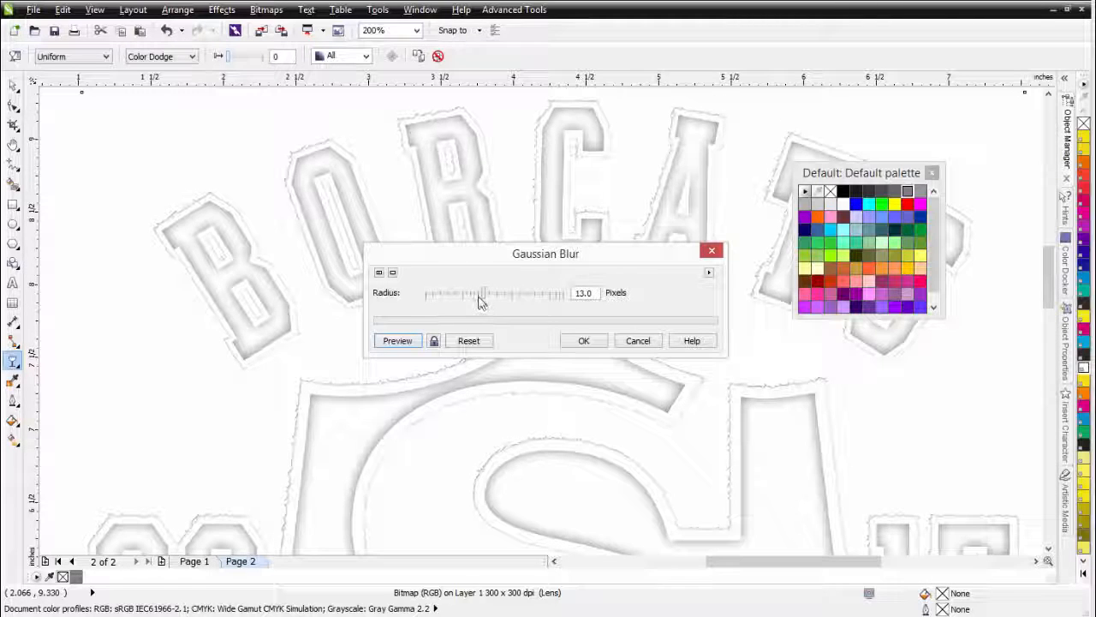
{"action": "left_click_drag", "start_coordinate": [481, 300], "coordinate": [478, 300]}
{"action": "left_click", "coordinate": [396, 342]}
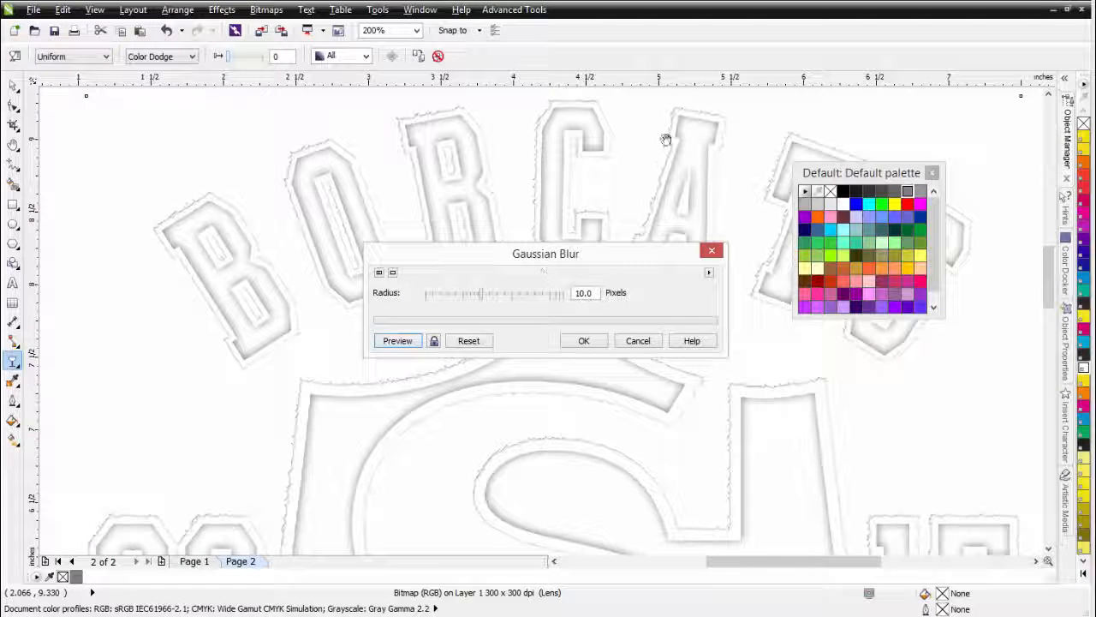
{"action": "left_click", "coordinate": [584, 341]}
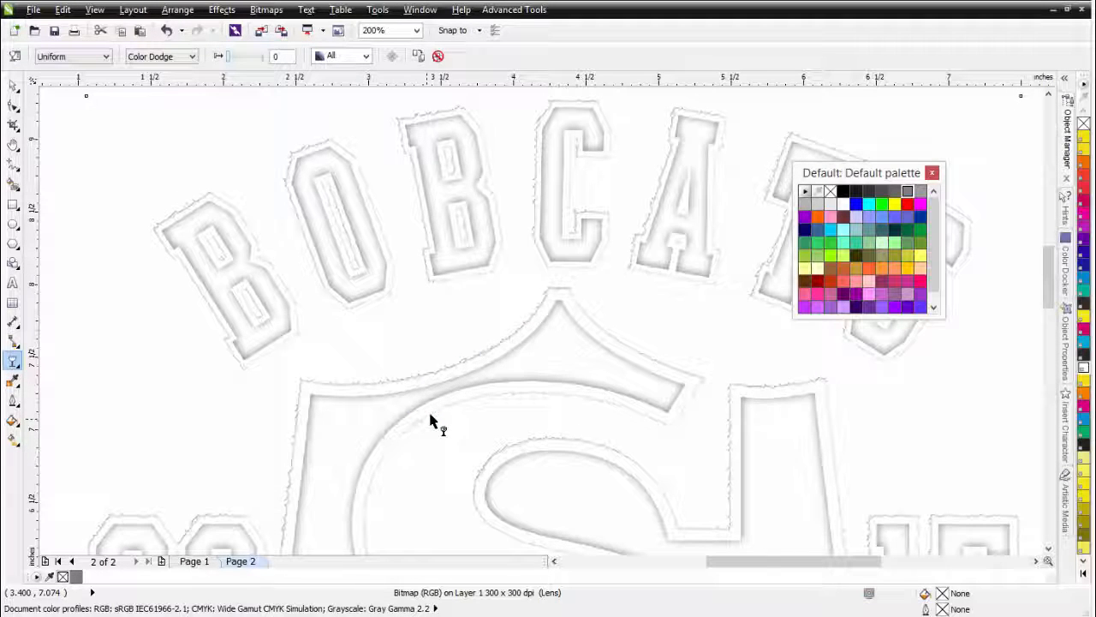
Show the Object Manager, move the floating colour palette clear of it, and select the upper two bitmaps on Page 2's Layer 1
{"action": "scroll", "coordinate": [431, 415], "scroll_direction": "down", "scroll_amount": 1}
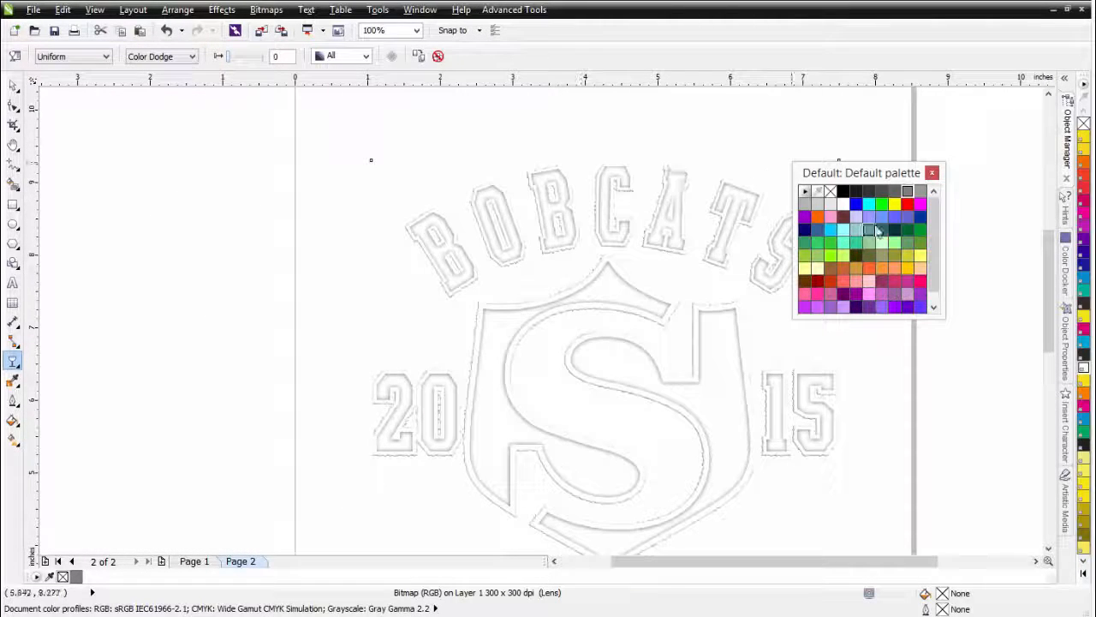
{"action": "left_click", "coordinate": [1067, 129]}
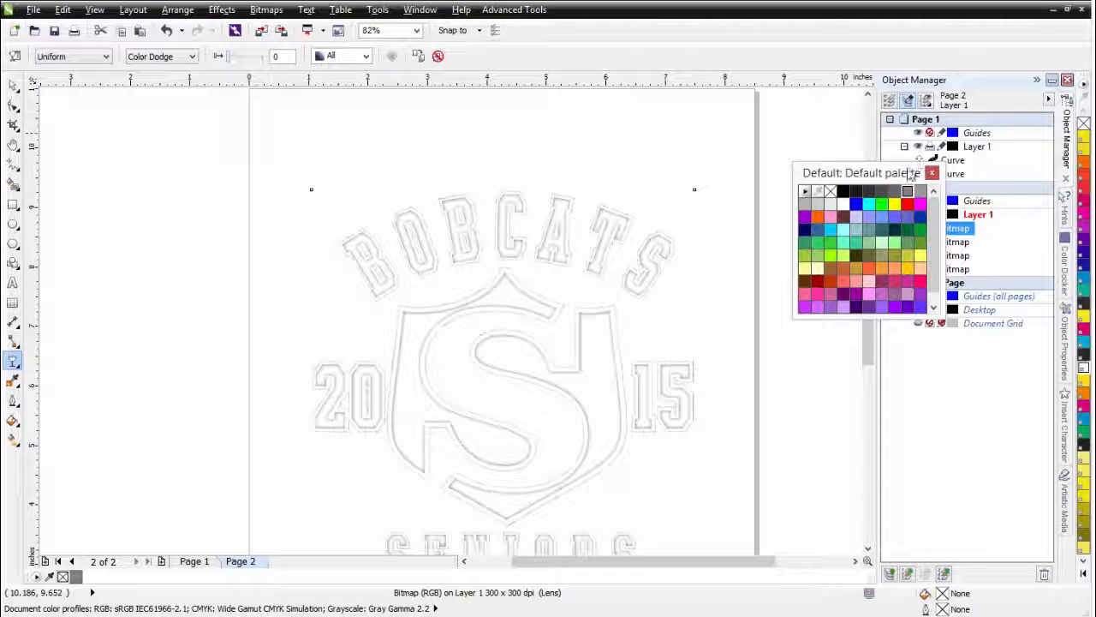
{"action": "left_click_drag", "start_coordinate": [908, 172], "coordinate": [219, 176]}
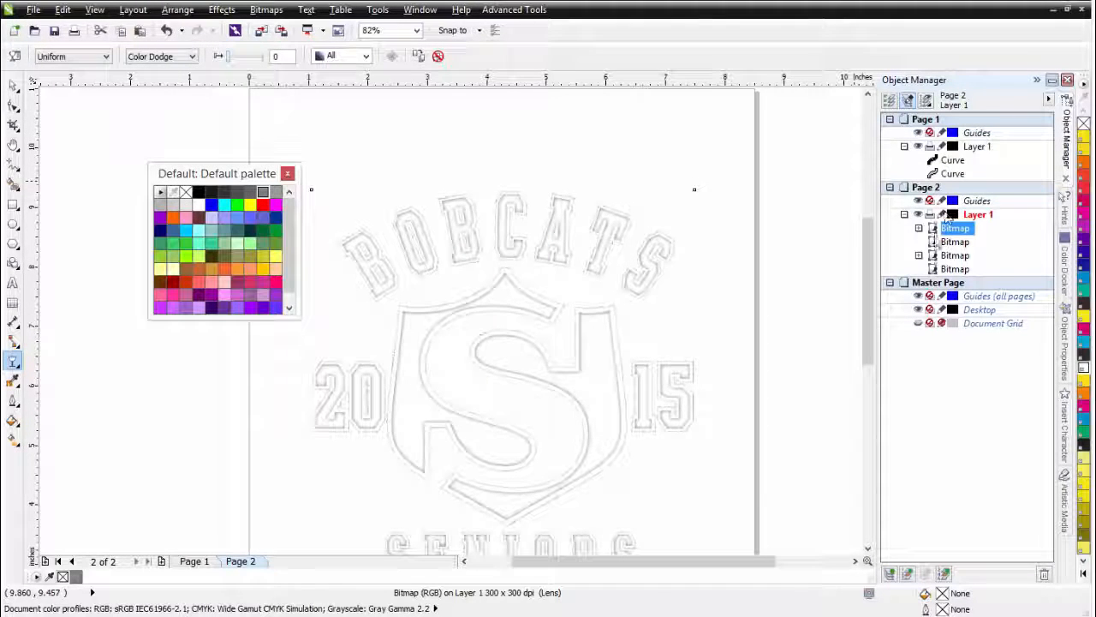
{"action": "left_click", "coordinate": [950, 244]}
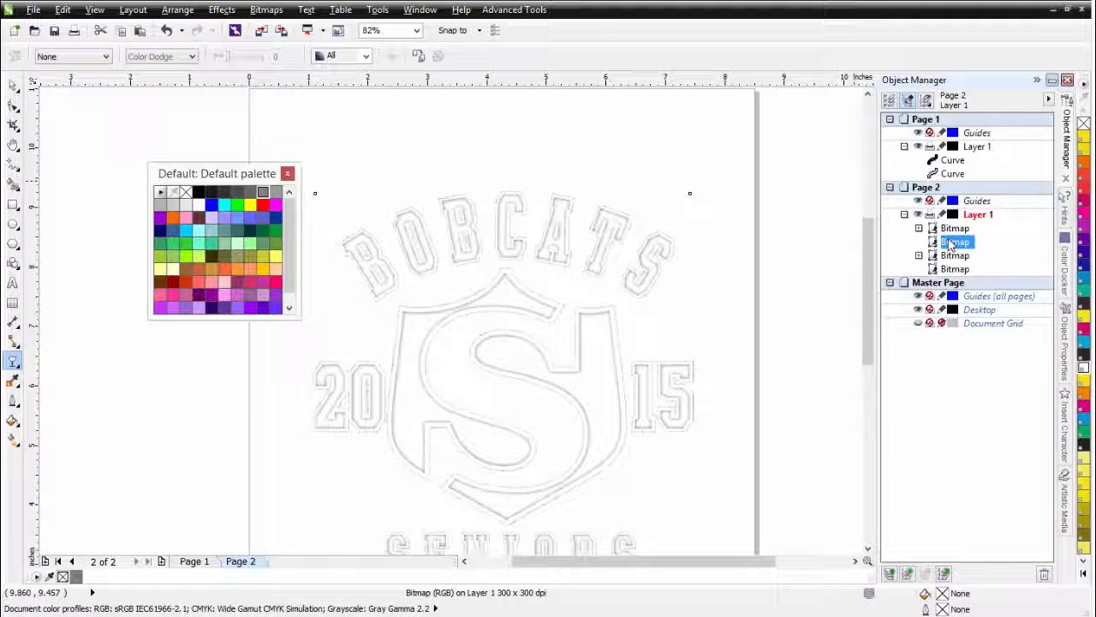
{"action": "left_click", "coordinate": [955, 229], "text": "shift"}
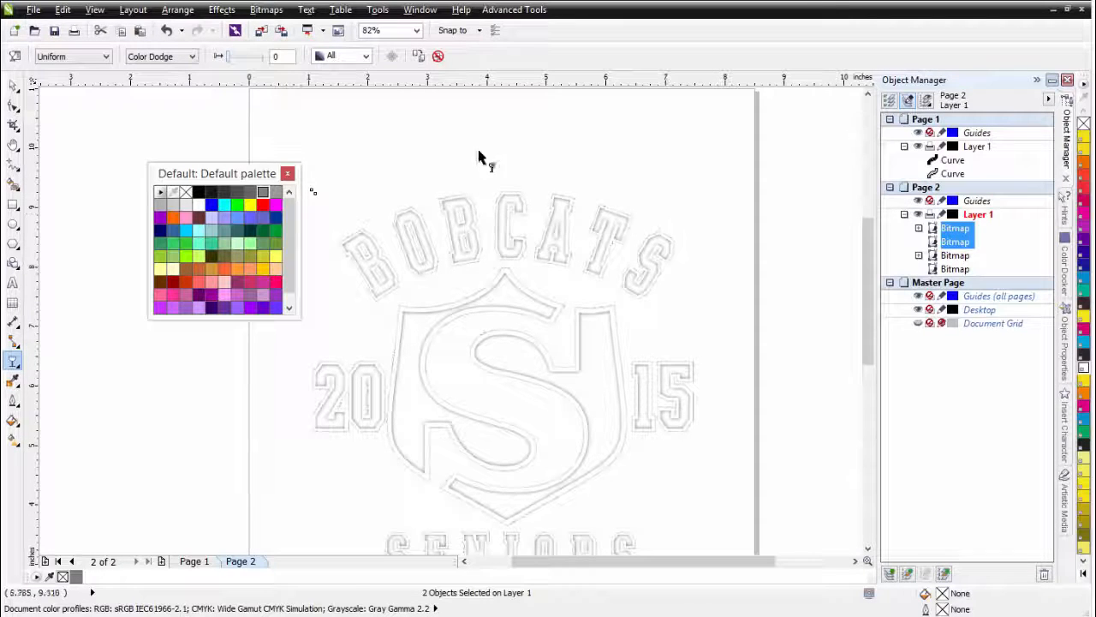
{"action": "left_click", "coordinate": [13, 84]}
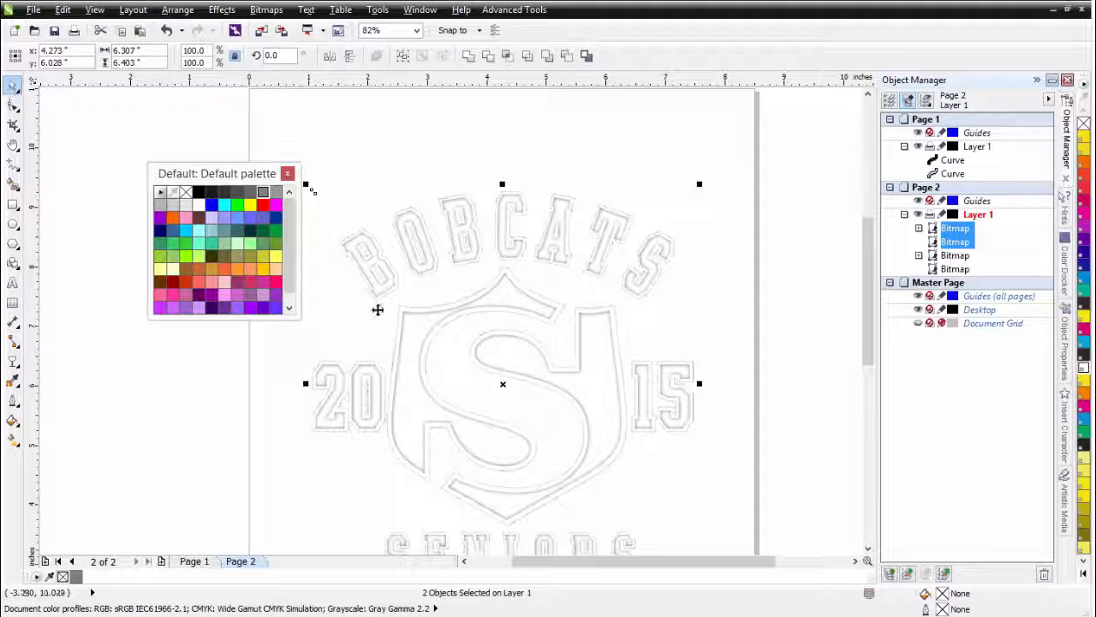
{"action": "left_click_drag", "start_coordinate": [504, 383], "coordinate": [768, 261]}
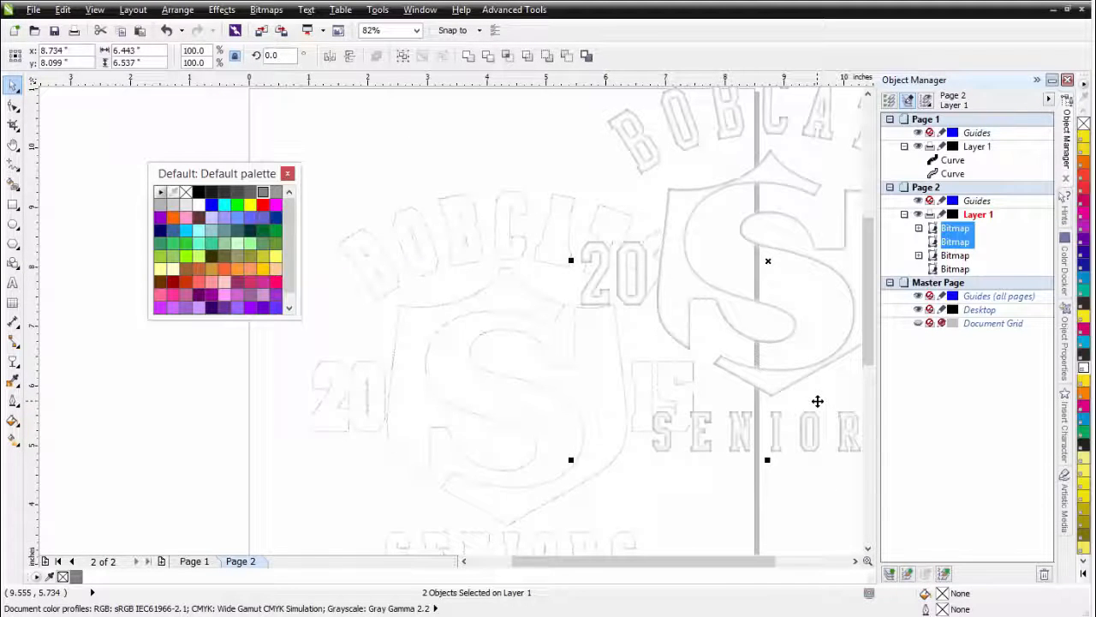
{"action": "key", "text": "ctrl+z"}
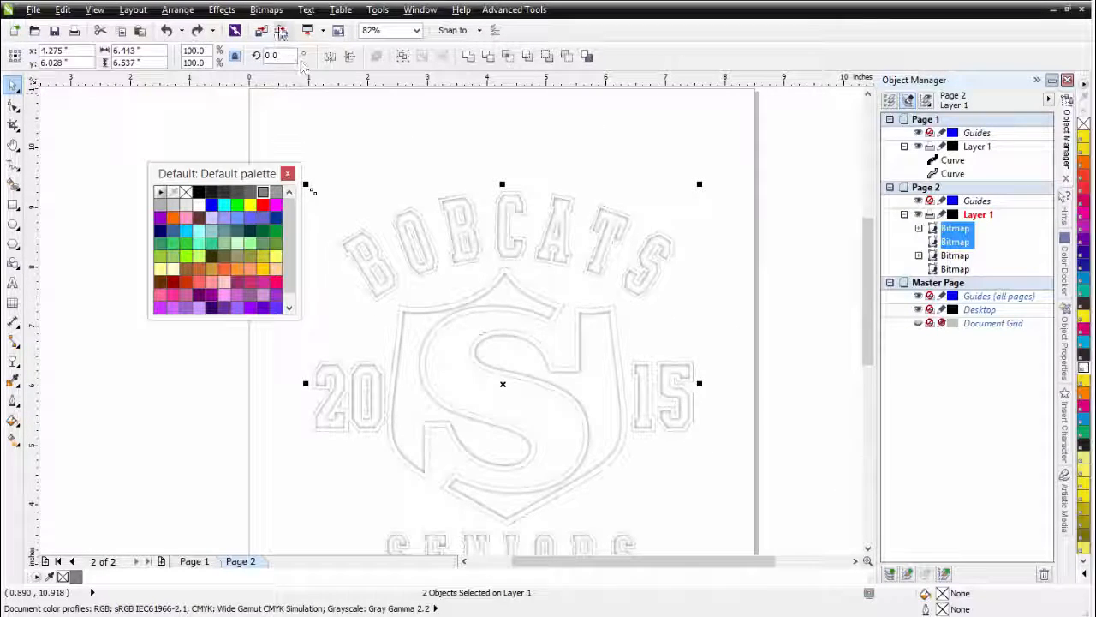
Merge the two selected bitmaps into one 300 dpi RGB Color (24-bit) bitmap with anti-aliasing and a transparent background
{"action": "left_click", "coordinate": [266, 9]}
{"action": "left_click", "coordinate": [300, 23]}
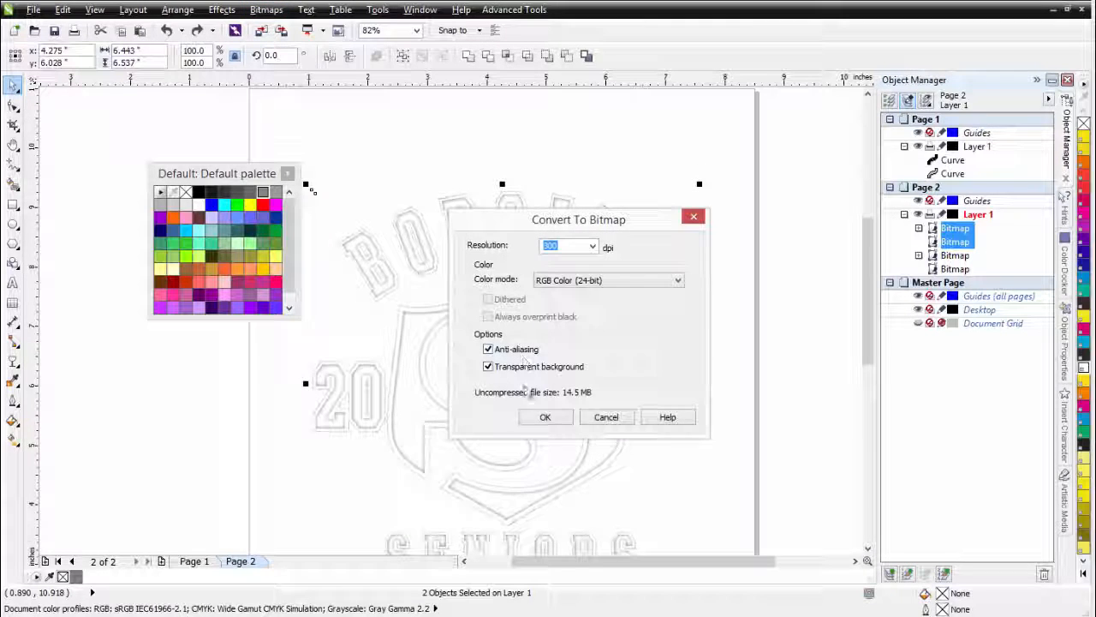
{"action": "left_click", "coordinate": [544, 417]}
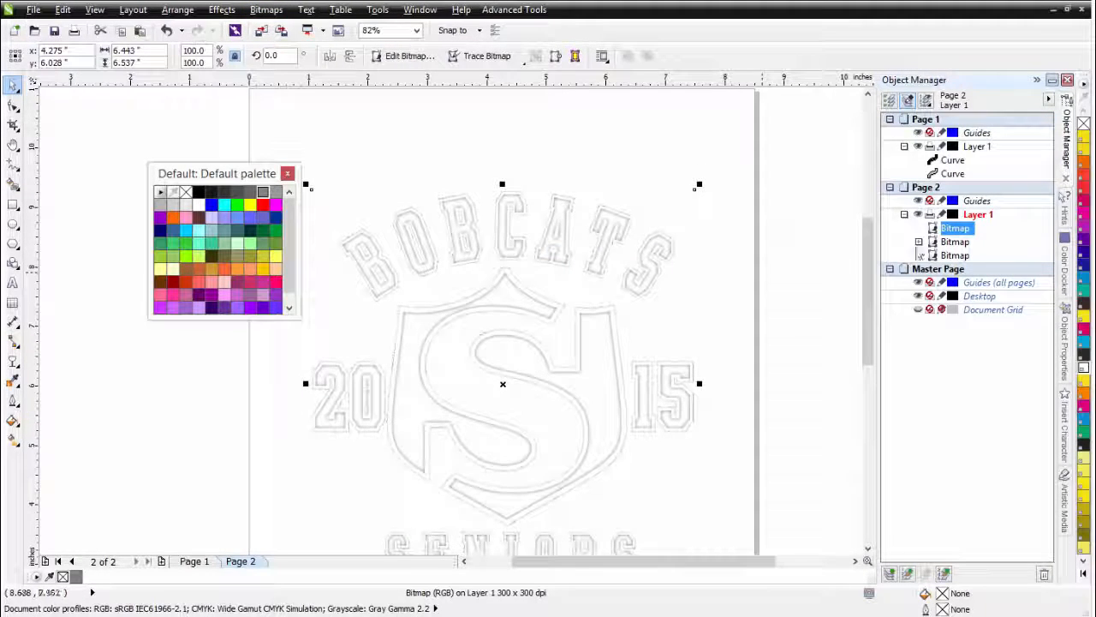
Merge the lower two bitmaps on Page 2 into one 300 dpi RGB Color (24-bit) bitmap with anti-aliasing and transparent background
{"action": "left_click", "coordinate": [956, 243]}
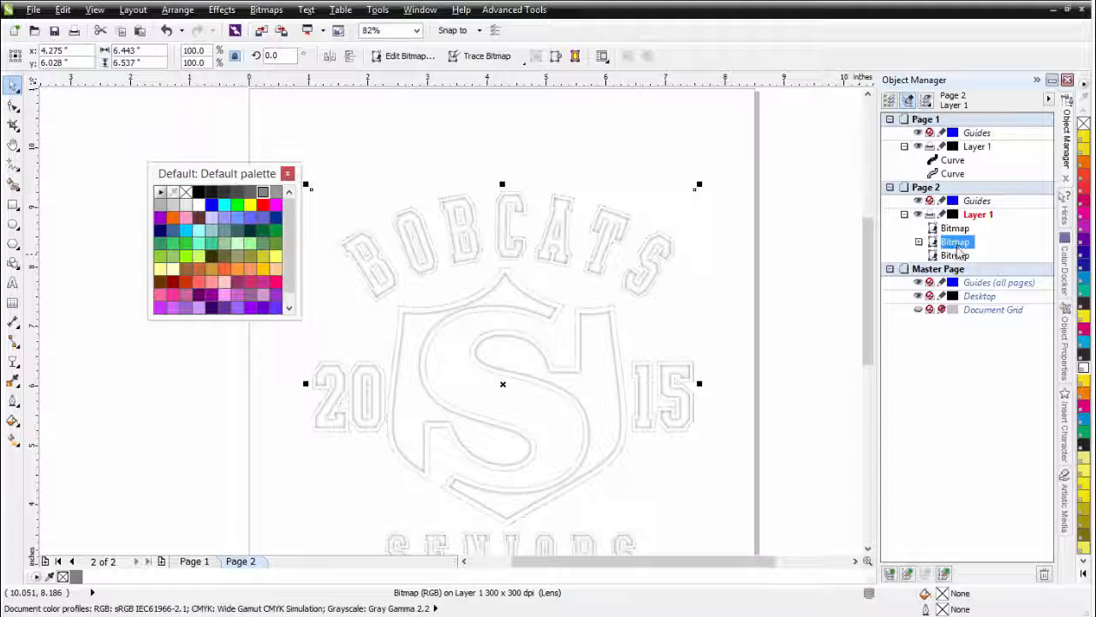
{"action": "left_click", "coordinate": [955, 256], "text": "shift"}
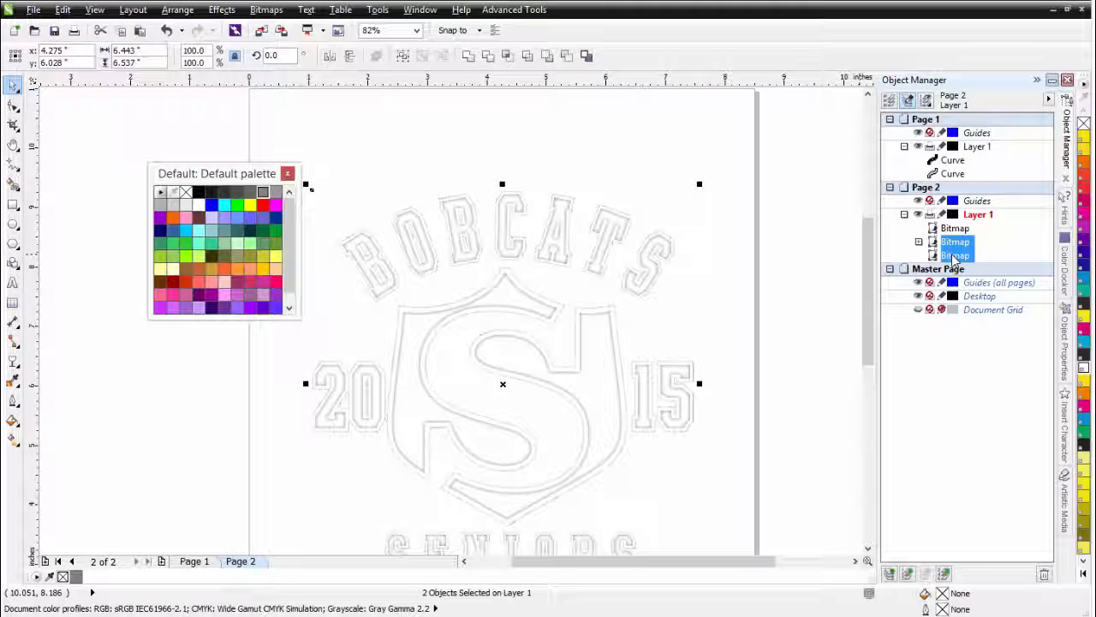
{"action": "left_click", "coordinate": [273, 9]}
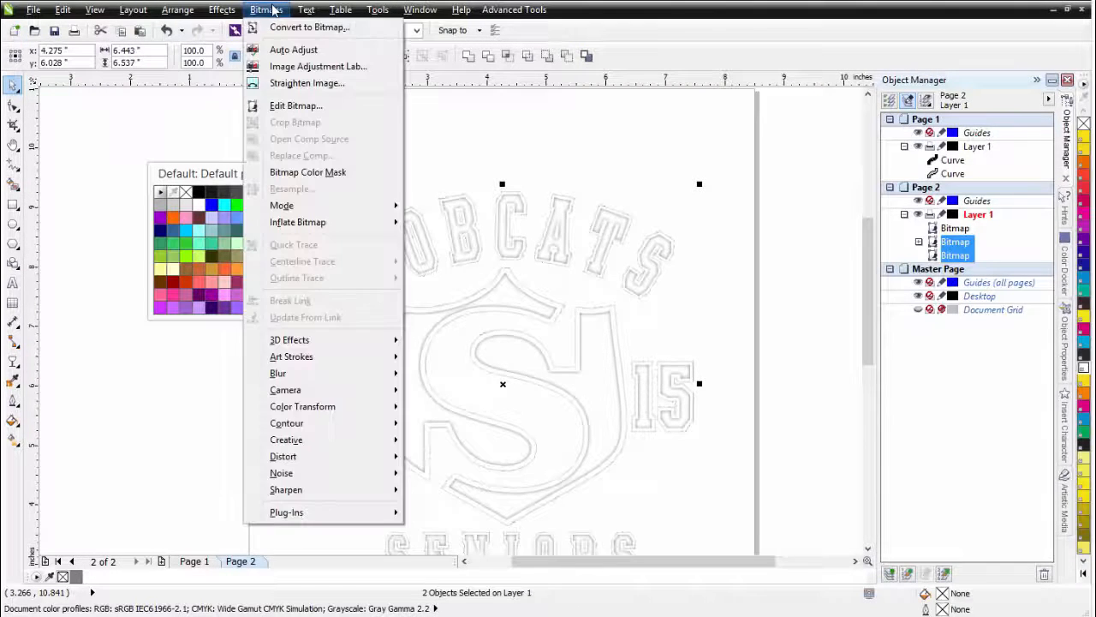
{"action": "left_click", "coordinate": [284, 26]}
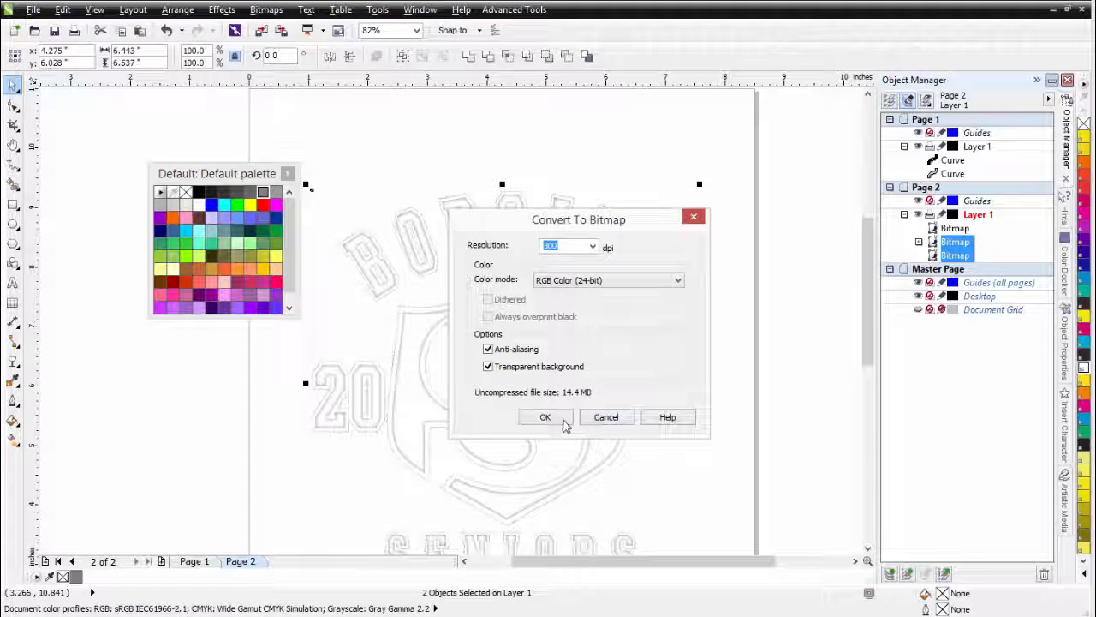
{"action": "left_click", "coordinate": [558, 420]}
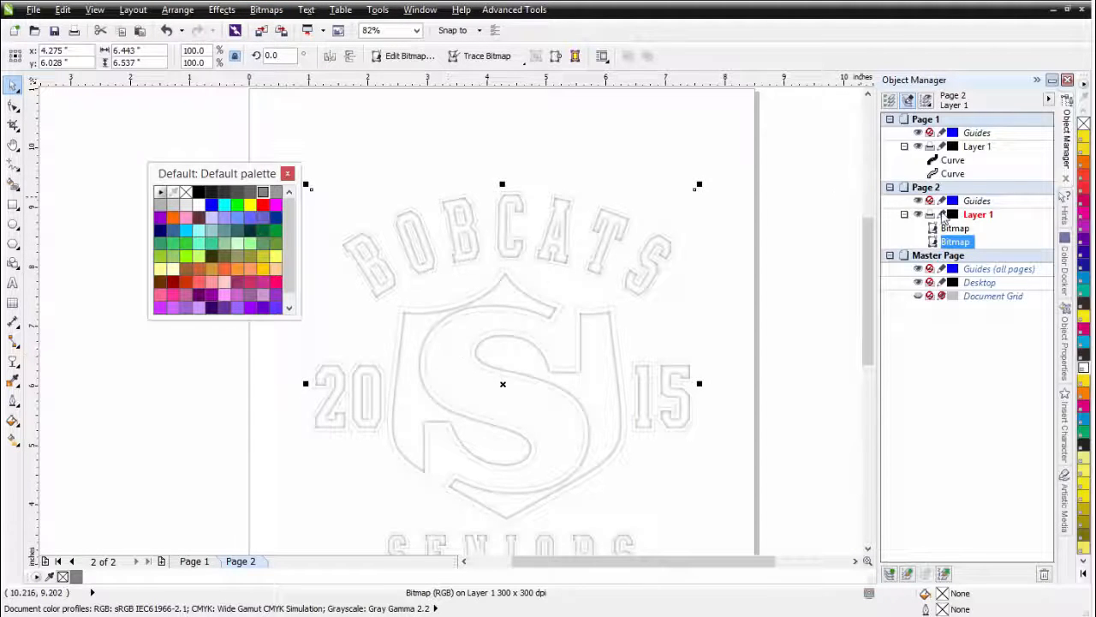
Preview a tiled Displace distortion on the upper bitmap of Page 2's Layer 1 with horizontal and vertical scale 2
{"action": "left_click", "coordinate": [955, 228]}
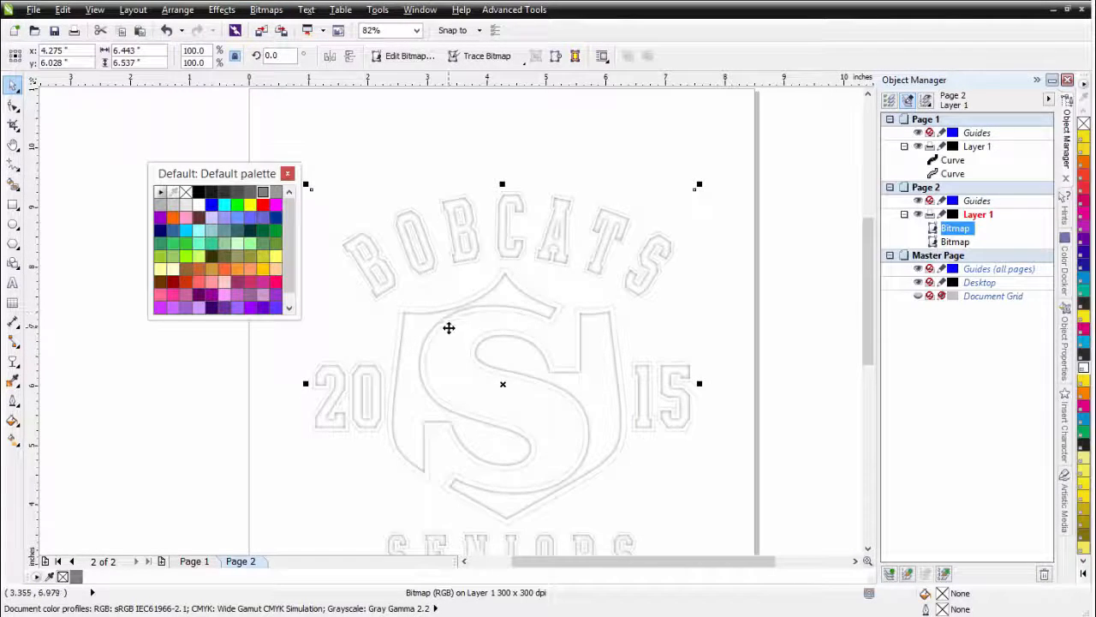
{"action": "scroll", "coordinate": [445, 321], "scroll_direction": "up", "scroll_amount": 4}
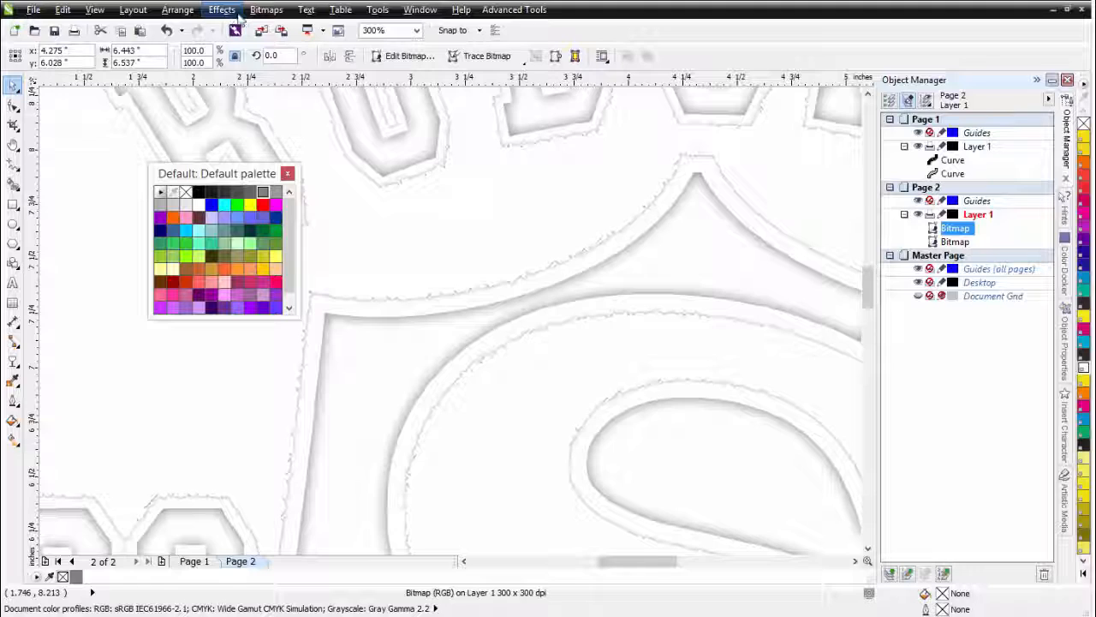
{"action": "left_click", "coordinate": [267, 9]}
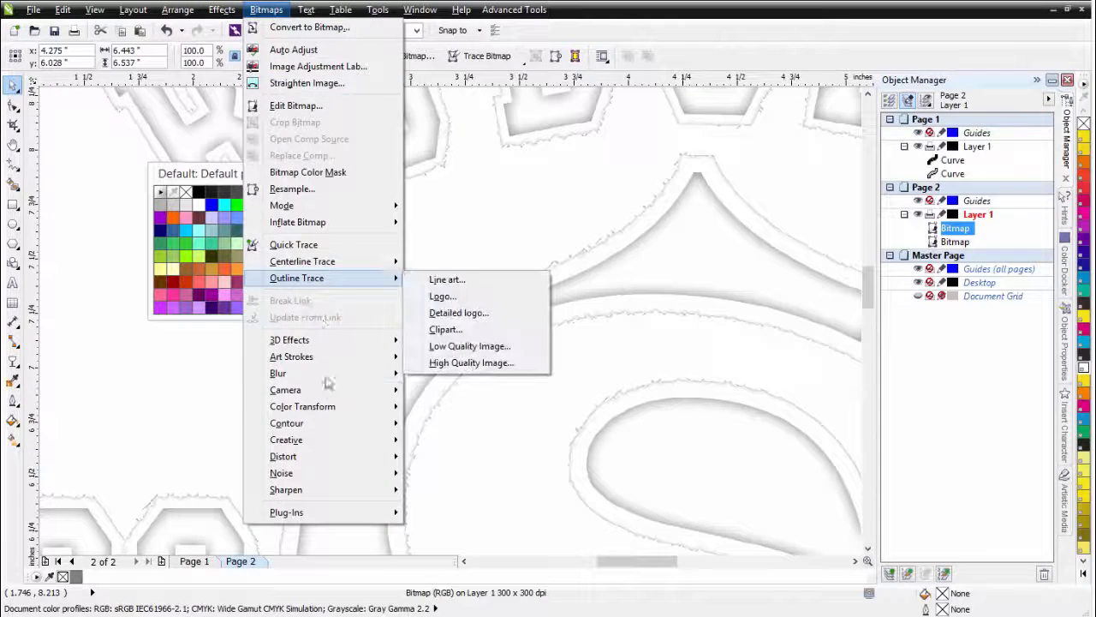
{"action": "mouse_move", "coordinate": [381, 456]}
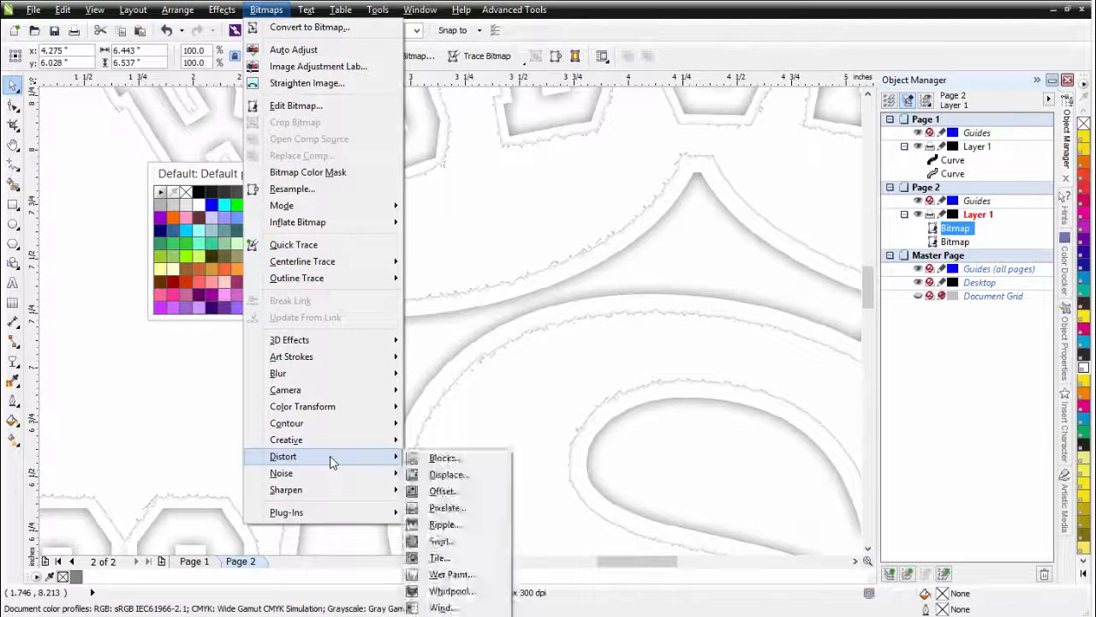
{"action": "left_click", "coordinate": [449, 476]}
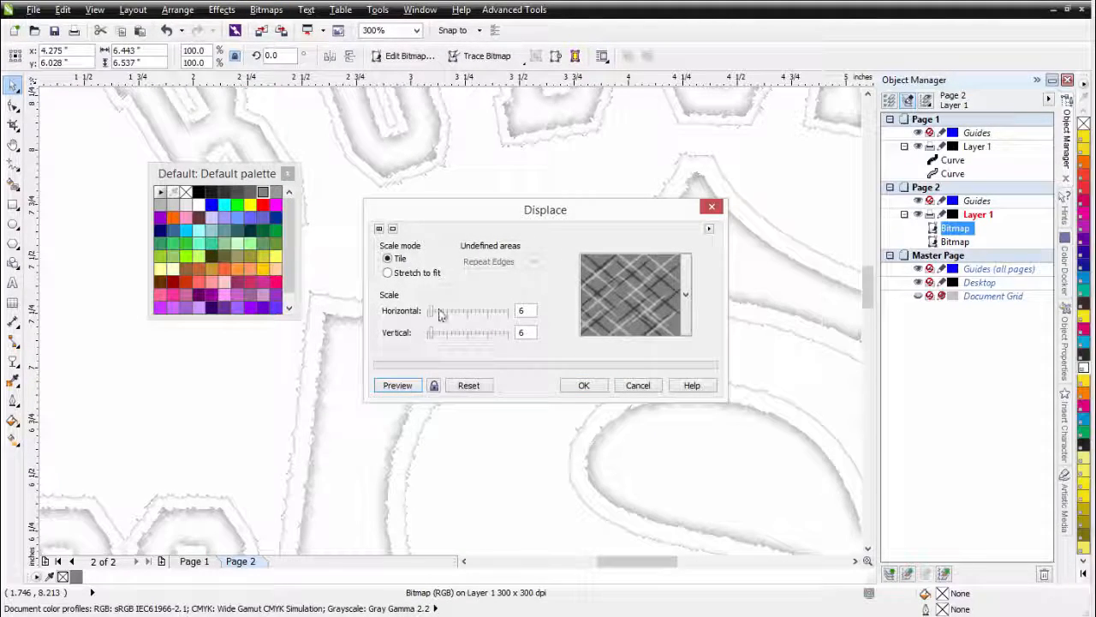
{"action": "left_click", "coordinate": [481, 312]}
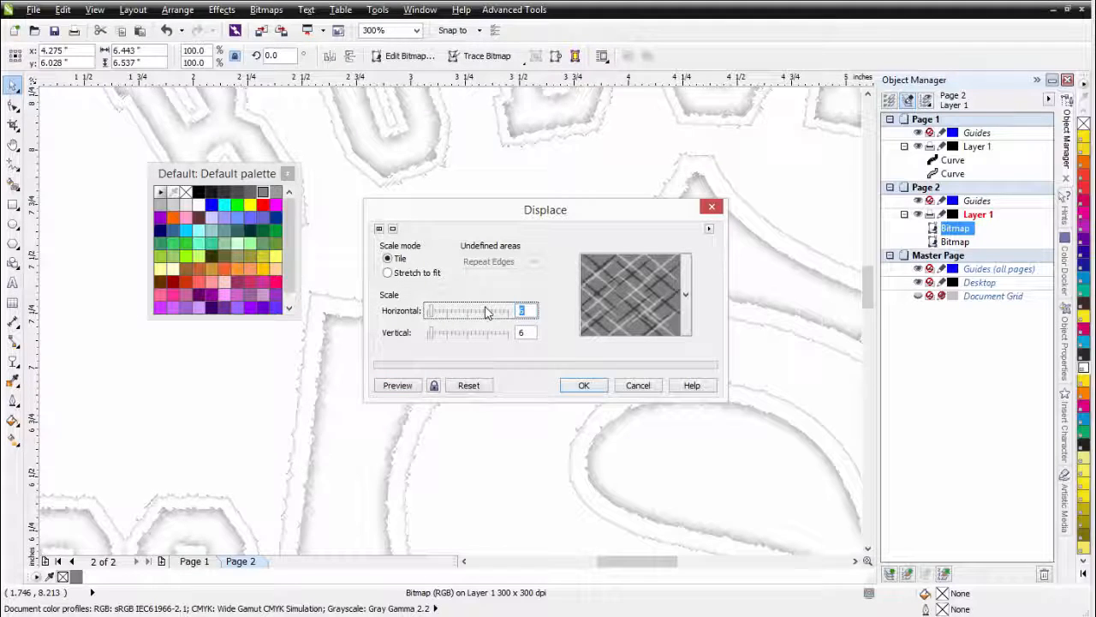
{"action": "type", "text": "2"}
{"action": "key", "text": "Tab"}
{"action": "type", "text": "2"}
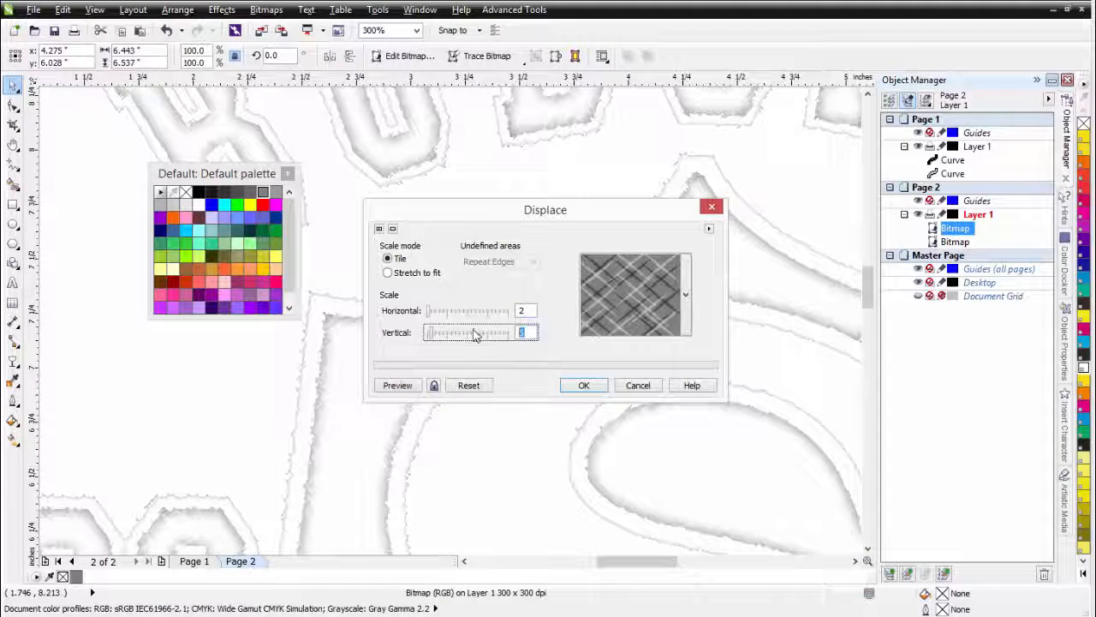
{"action": "left_click", "coordinate": [403, 385]}
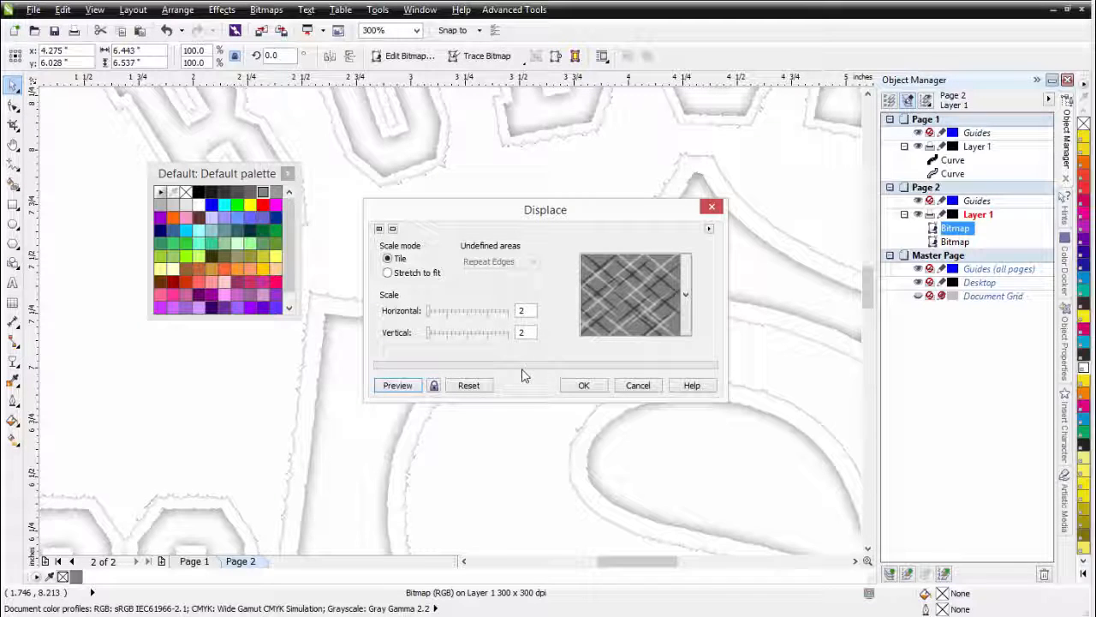
Set the Displace horizontal and vertical scale to 4, preview the result, and apply it to the bitmap
{"action": "double_click", "coordinate": [524, 310]}
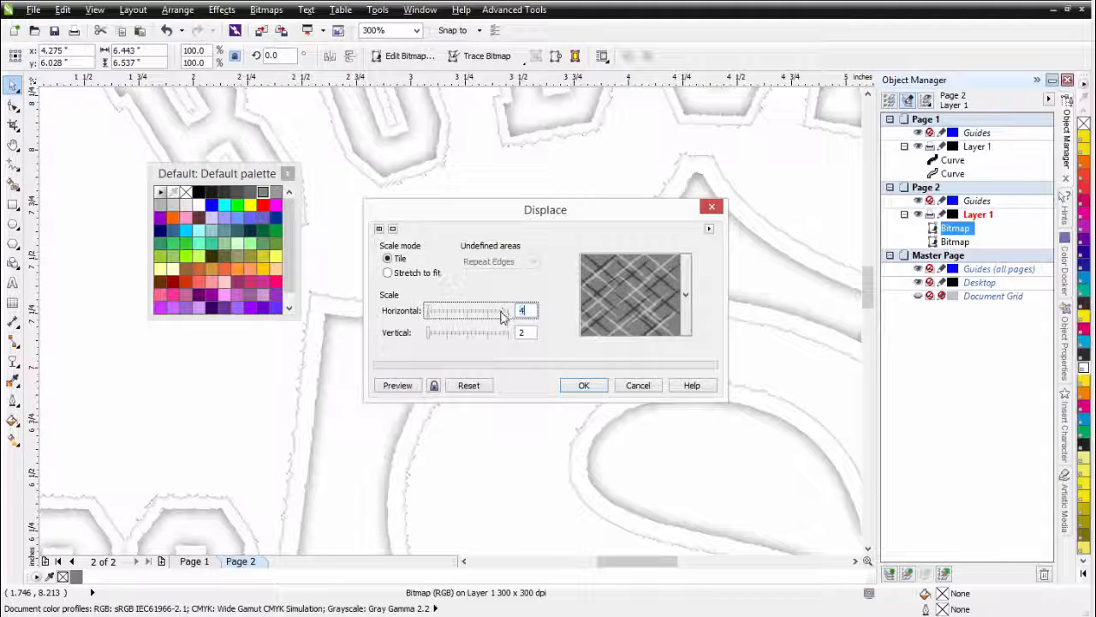
{"action": "double_click", "coordinate": [528, 333]}
{"action": "type", "text": "4"}
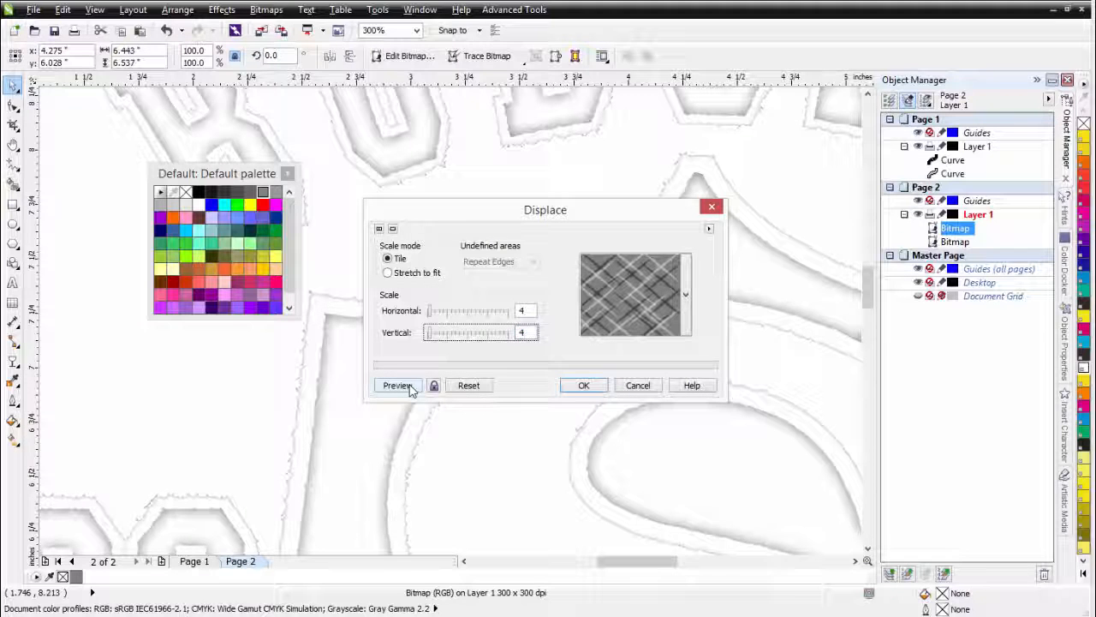
{"action": "left_click", "coordinate": [399, 385]}
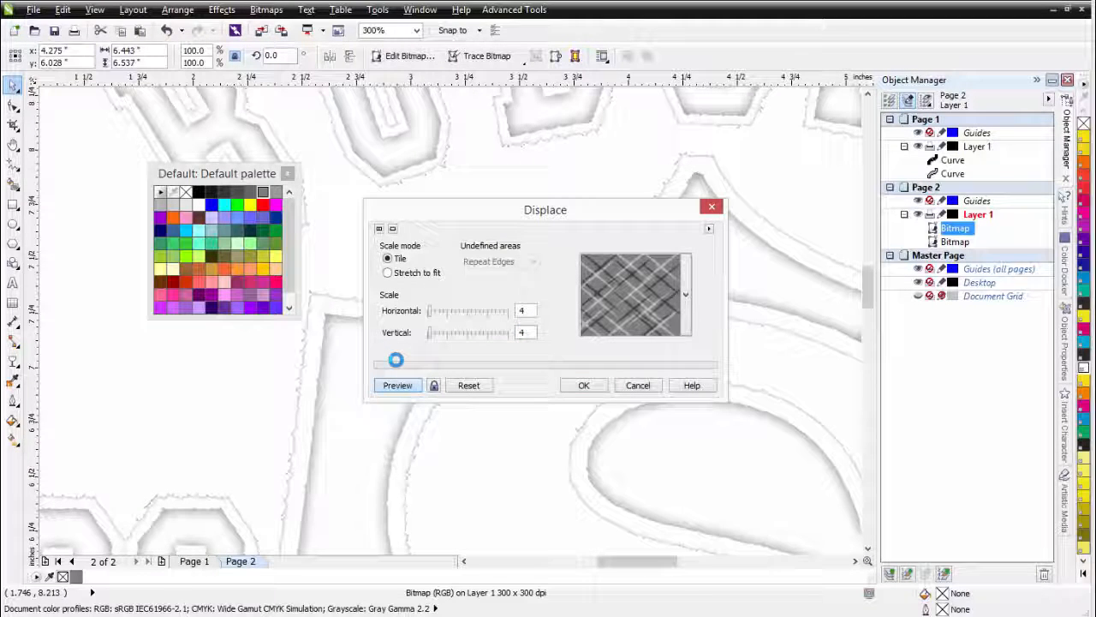
{"action": "left_click", "coordinate": [581, 385]}
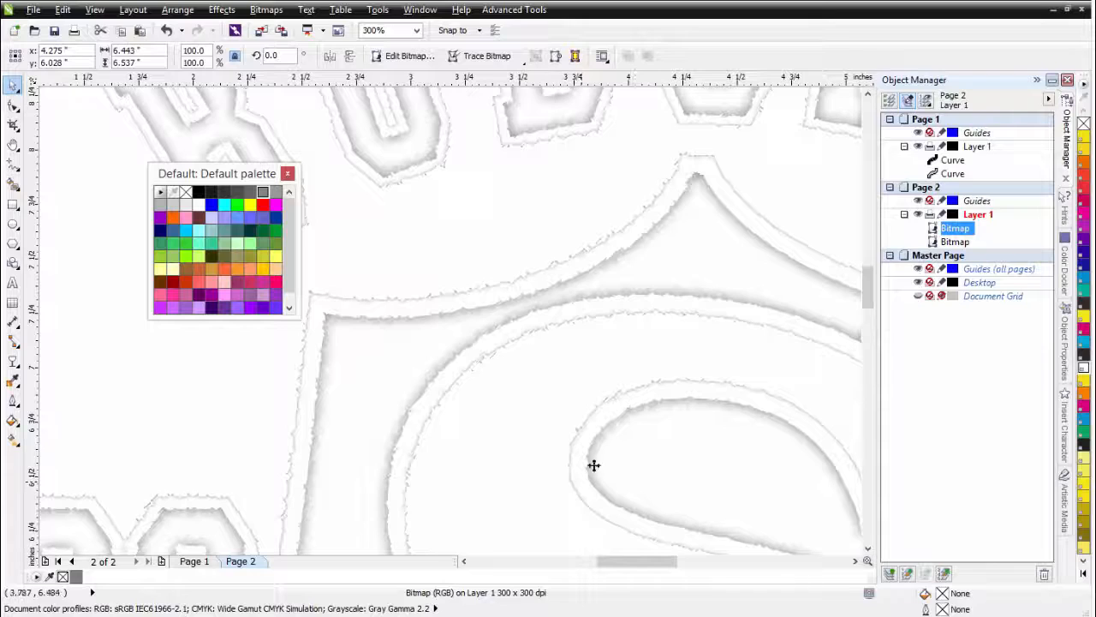
Check the displaced edges across the artwork and around the 20 numerals, leaving only the upper Page 2 bitmap selected
{"action": "key", "text": "F3"}
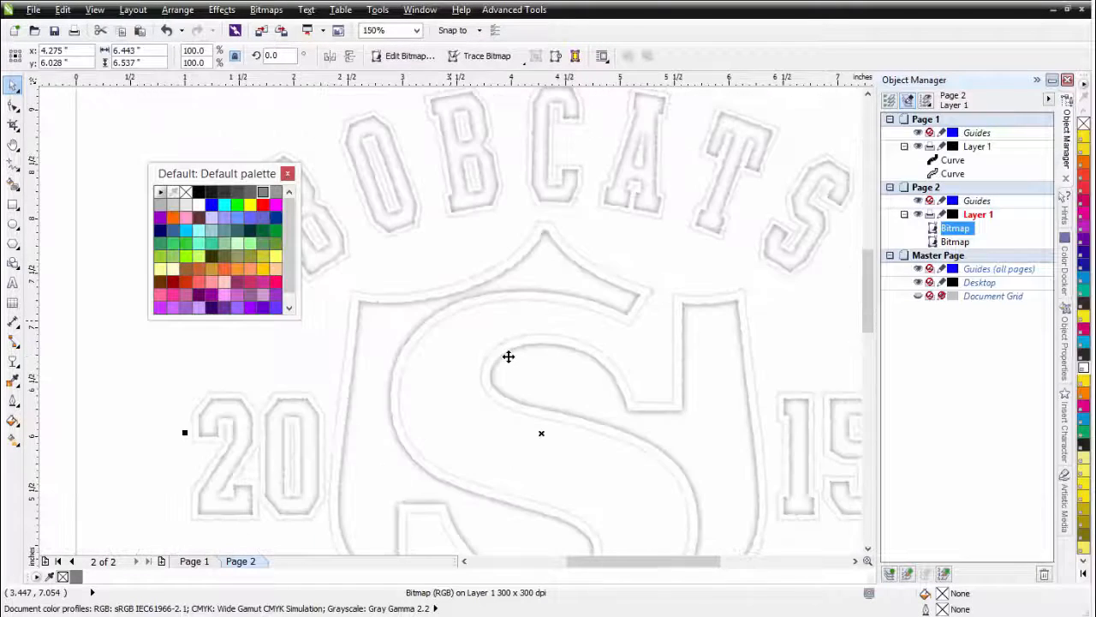
{"action": "key", "text": "F3"}
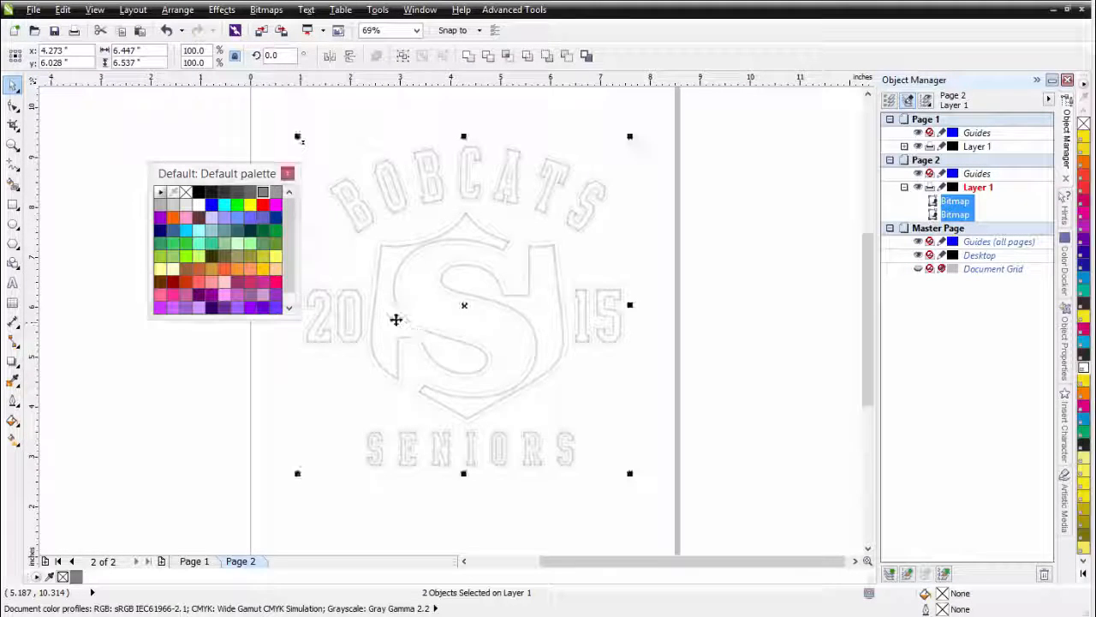
{"action": "scroll", "coordinate": [451, 320], "scroll_direction": "up", "scroll_amount": 6}
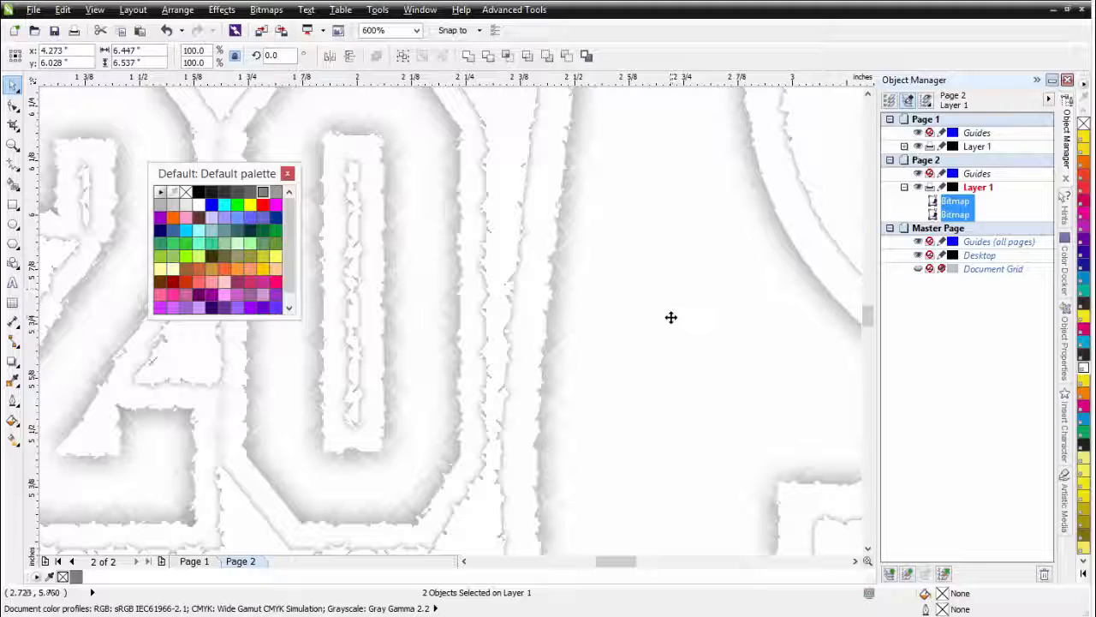
{"action": "scroll", "coordinate": [671, 317], "scroll_direction": "down", "scroll_amount": 2}
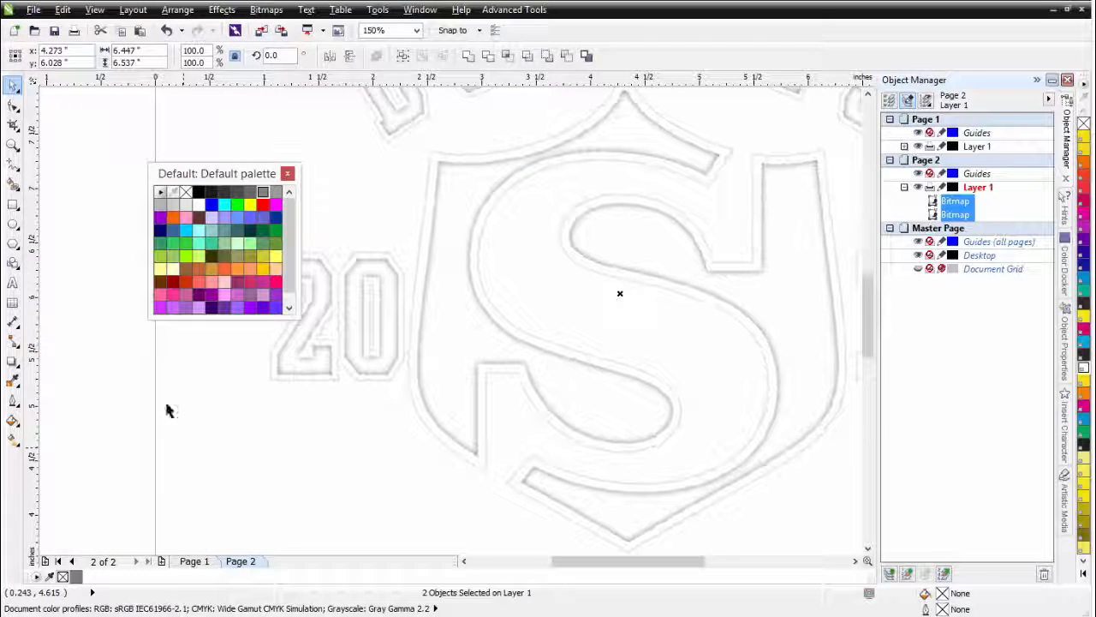
{"action": "left_click", "coordinate": [125, 318]}
{"action": "left_click", "coordinate": [416, 306]}
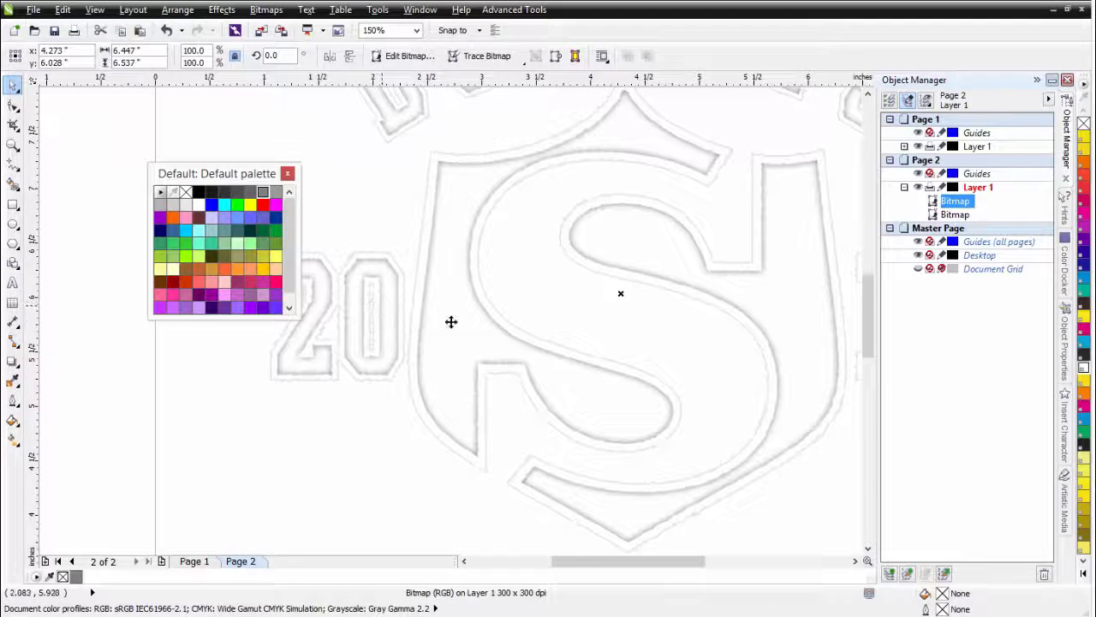
Try the Scatter effect on the upper bitmap with horizontal and vertical values of 3
{"action": "scroll", "coordinate": [451, 320], "scroll_direction": "up", "scroll_amount": 4}
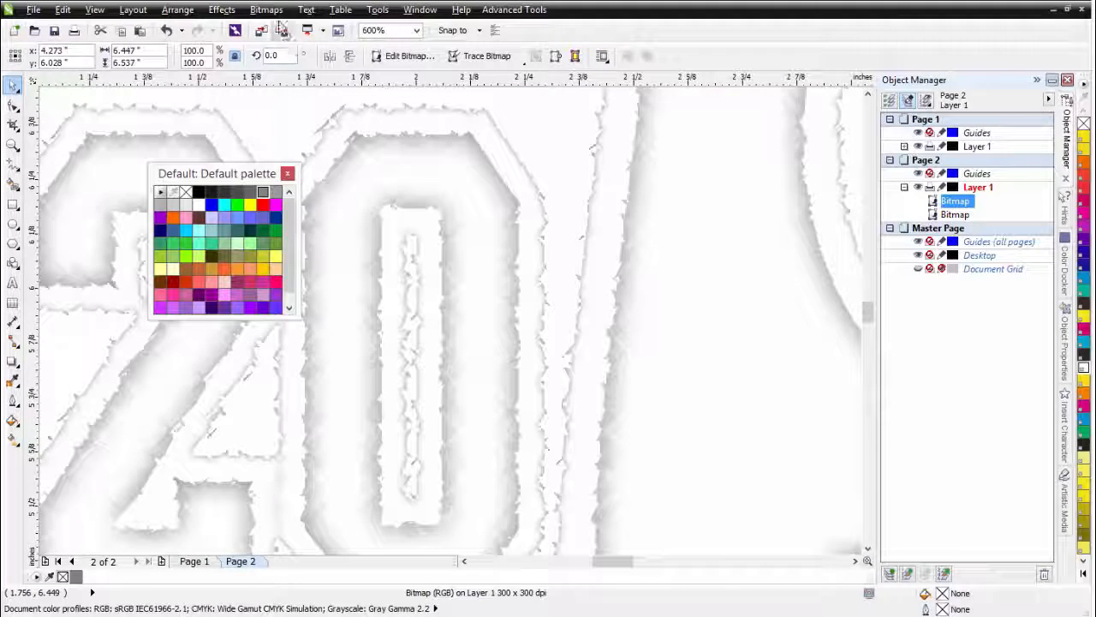
{"action": "left_click", "coordinate": [266, 10]}
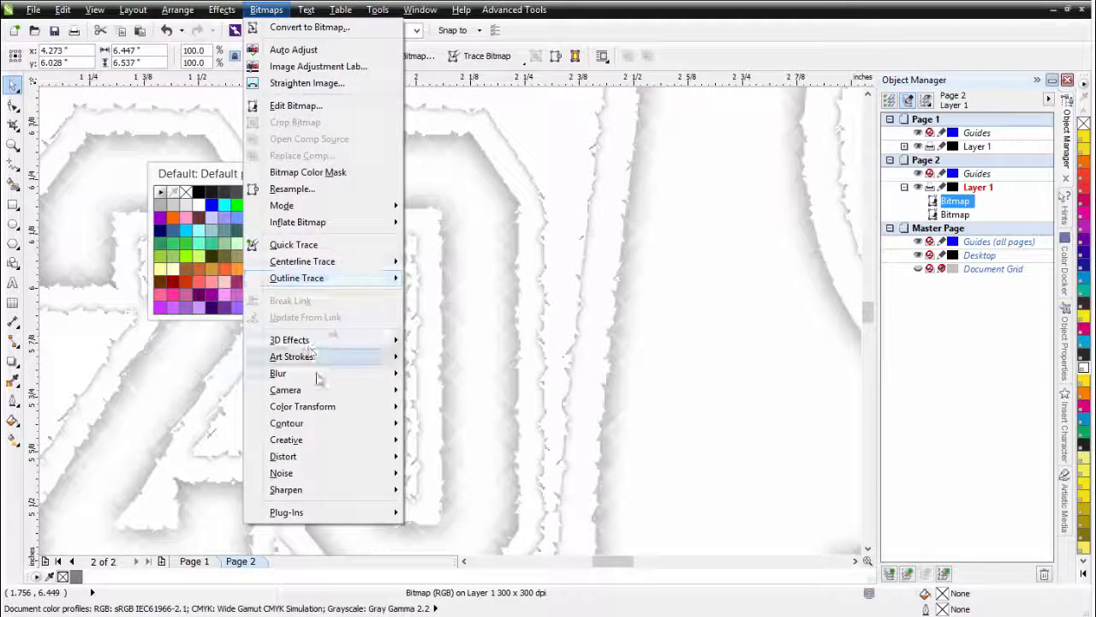
{"action": "mouse_move", "coordinate": [342, 439]}
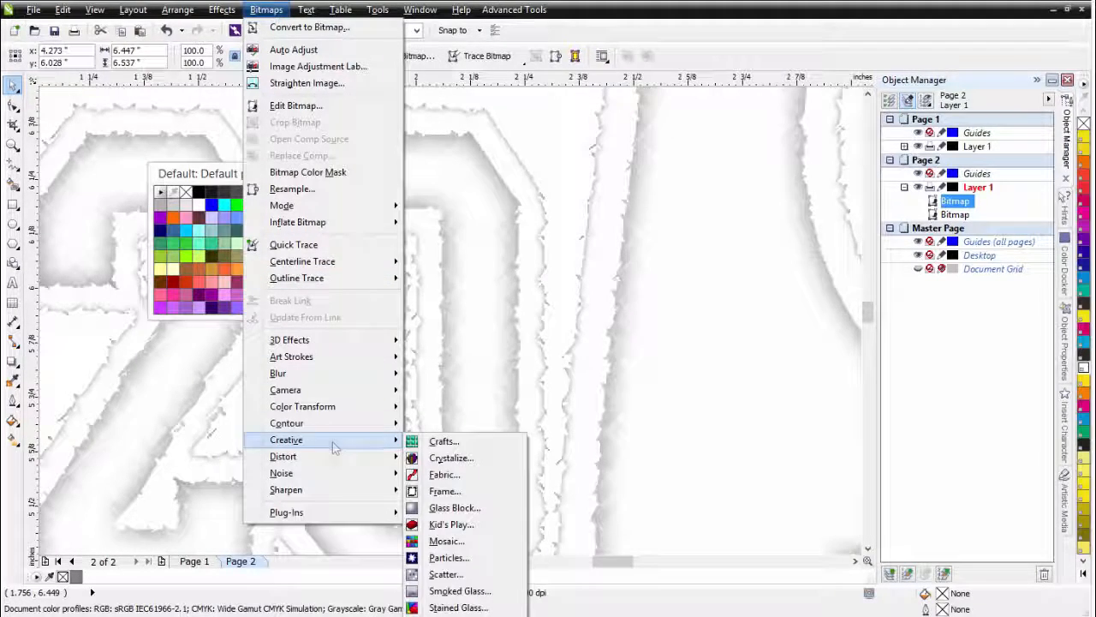
{"action": "left_click", "coordinate": [450, 573]}
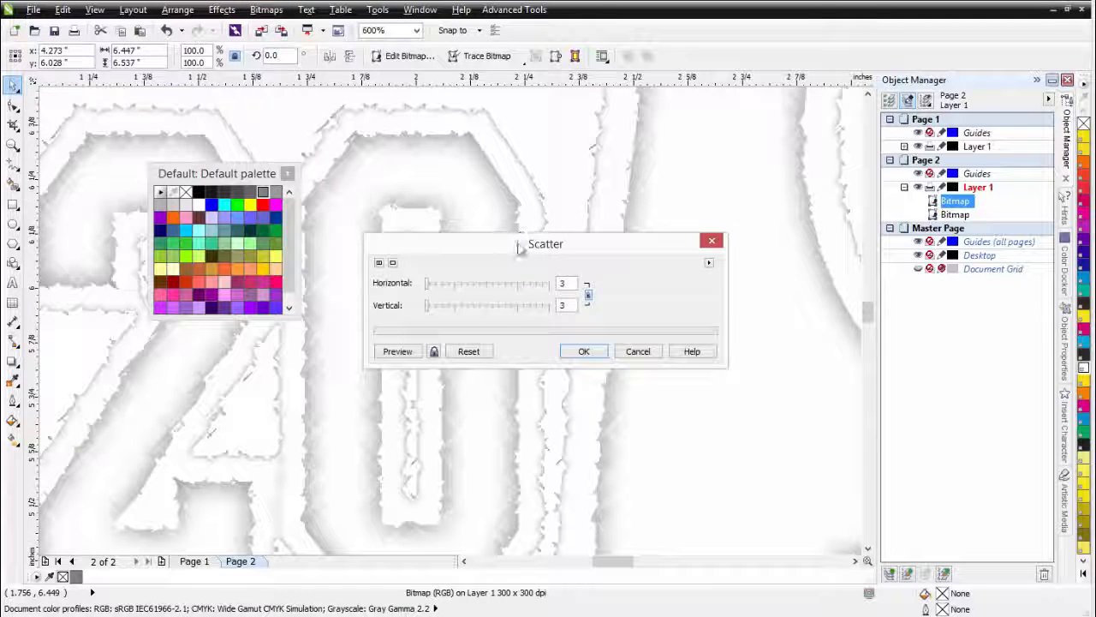
{"action": "left_click_drag", "start_coordinate": [523, 233], "coordinate": [723, 211]}
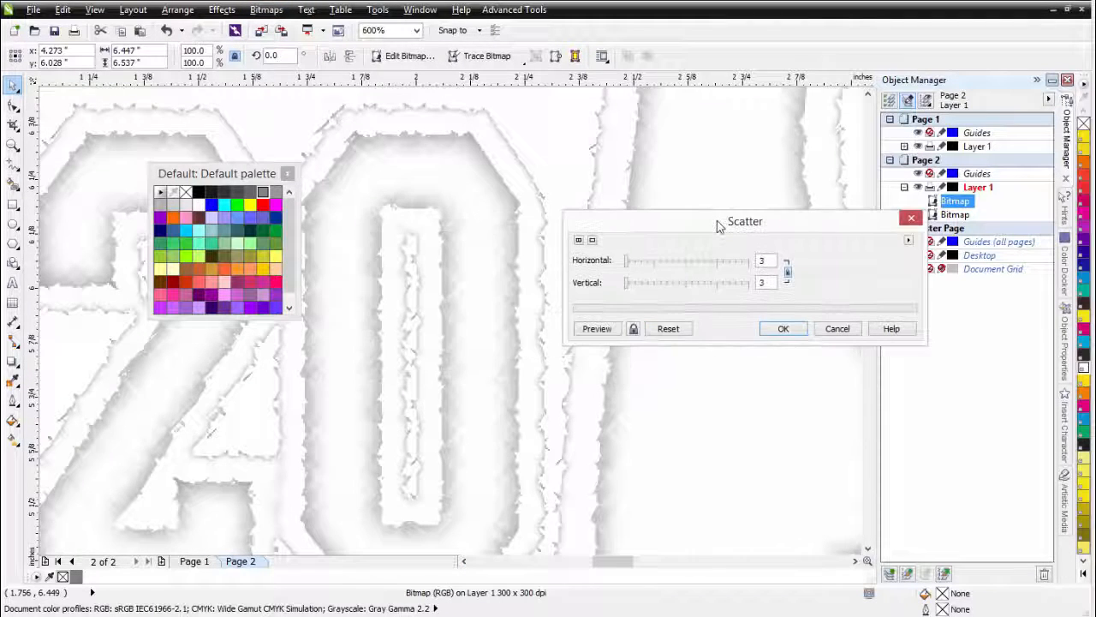
{"action": "left_click", "coordinate": [597, 329]}
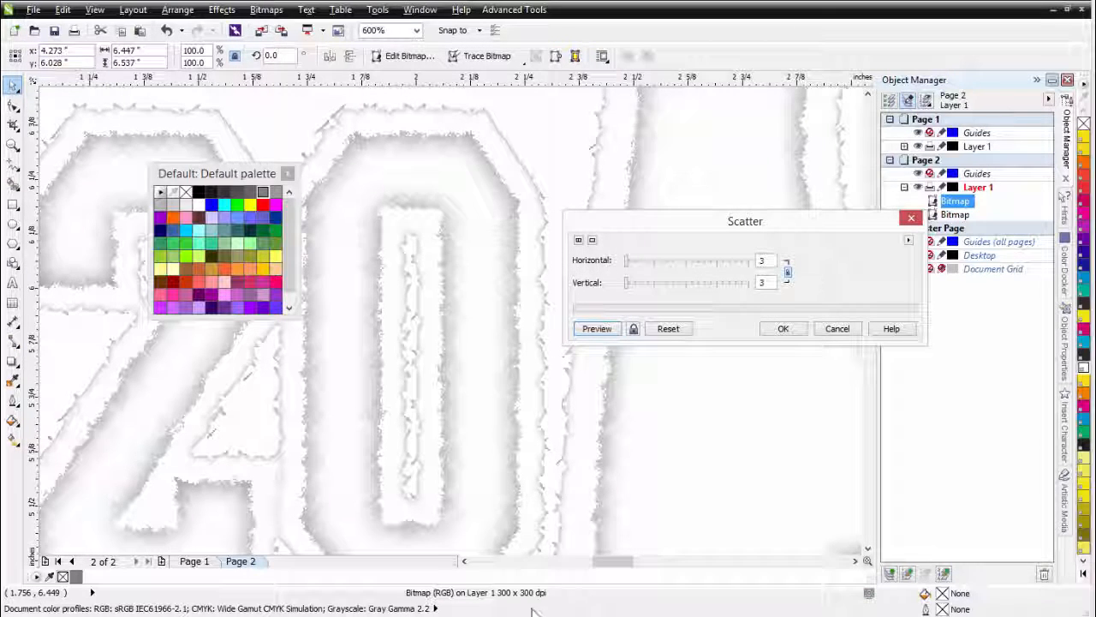
{"action": "left_click", "coordinate": [838, 328]}
Open the Resample settings for the upper Page 2 bitmap
{"action": "left_click", "coordinate": [266, 10]}
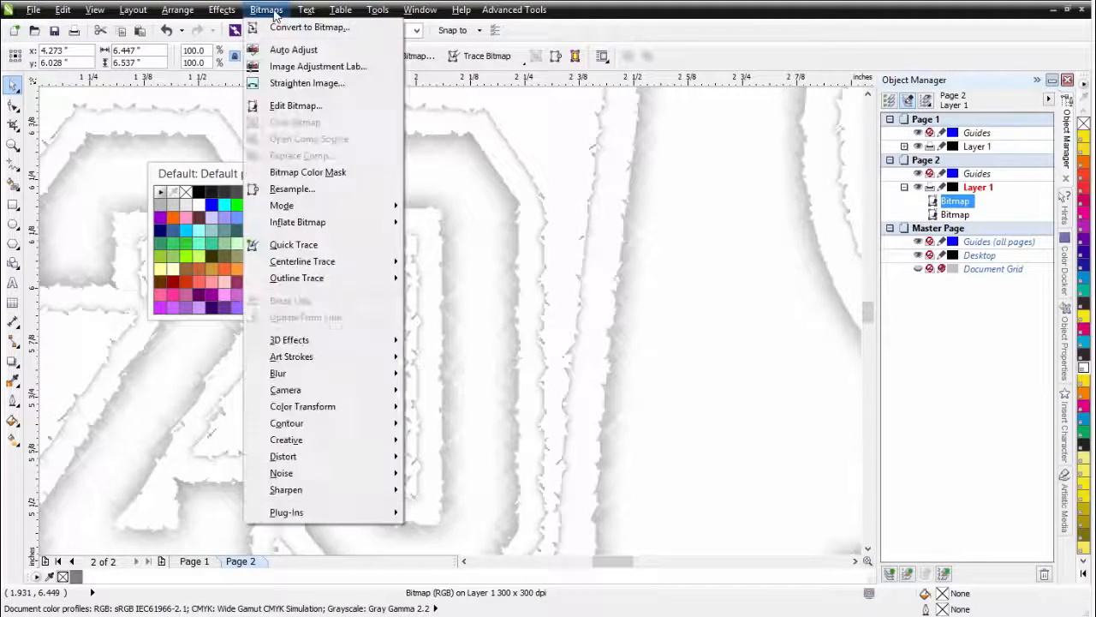
{"action": "left_click", "coordinate": [292, 188]}
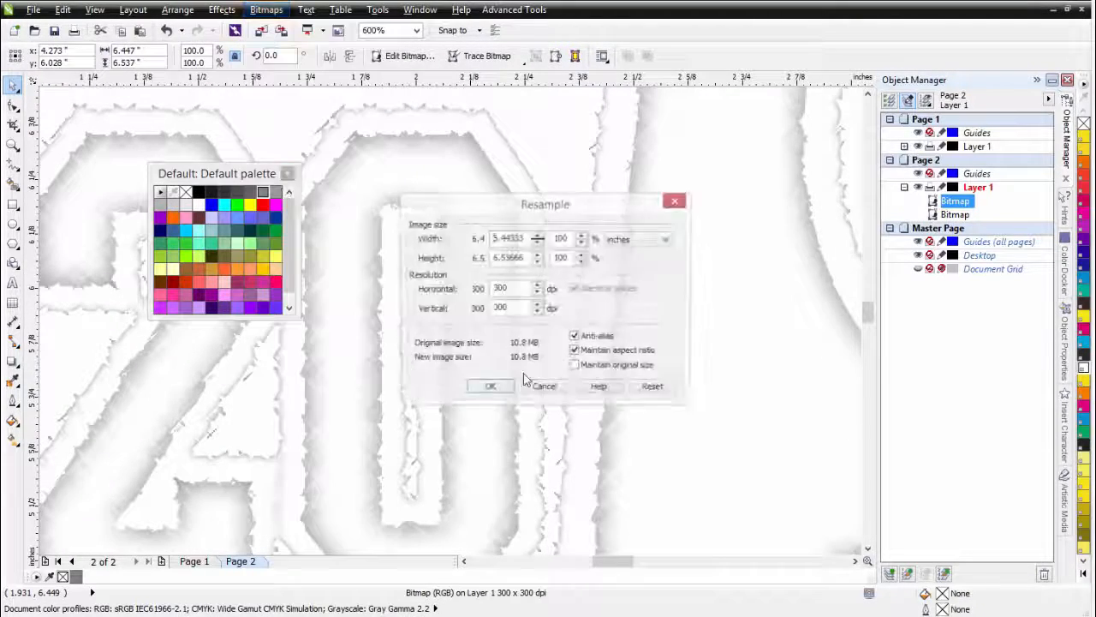
Resample the selected bitmap to a resolution of 100 dpi
{"action": "double_click", "coordinate": [507, 289]}
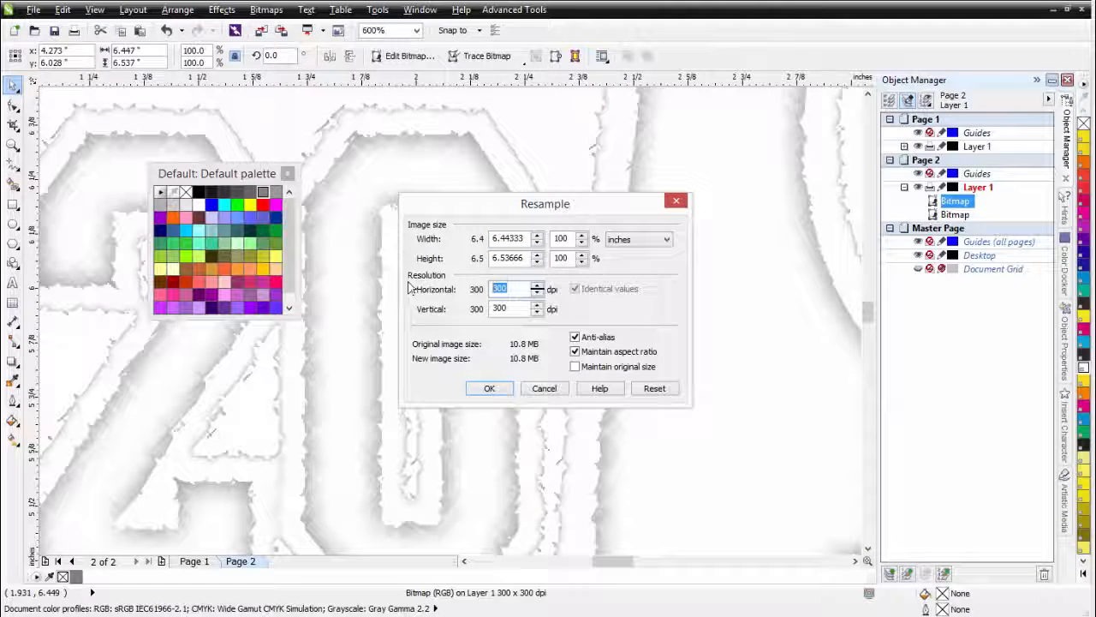
{"action": "type", "text": "100"}
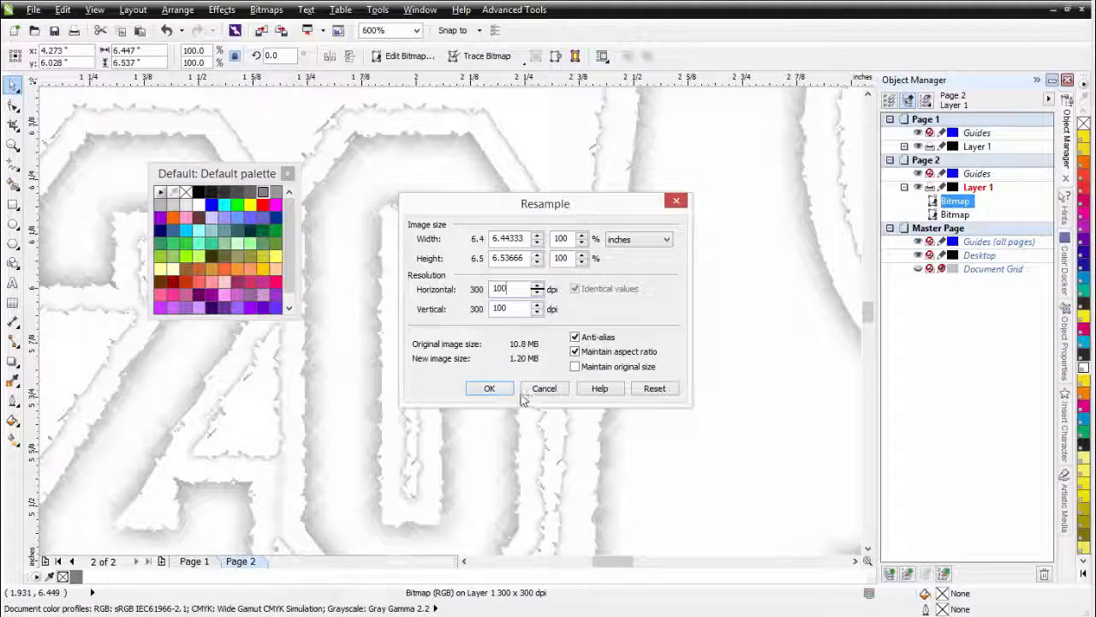
{"action": "left_click", "coordinate": [489, 389]}
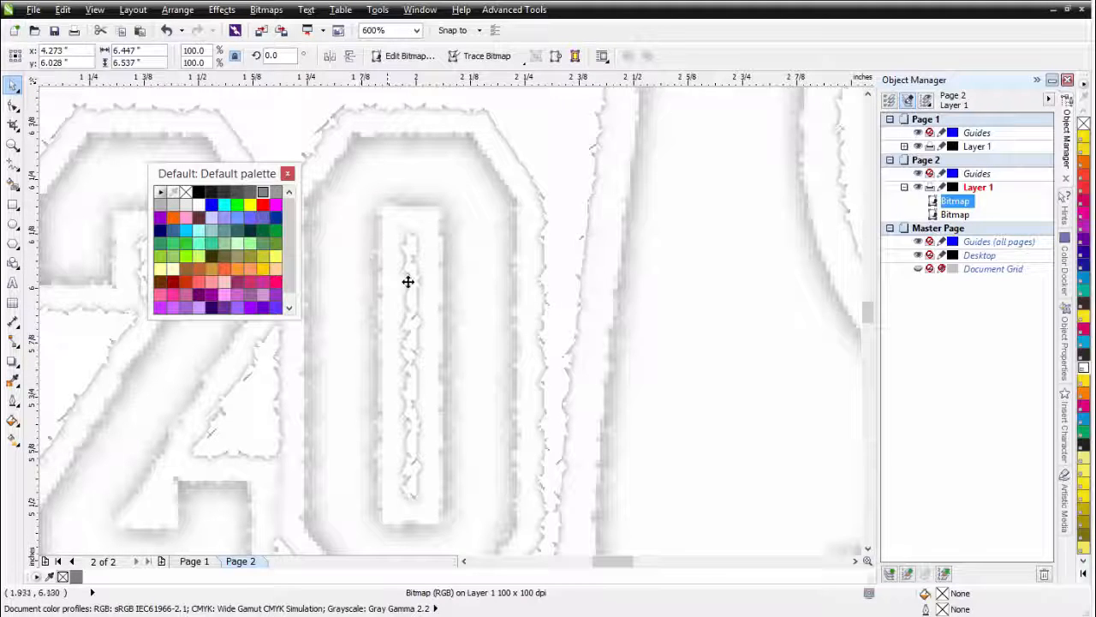
Preview the Scatter effect on the bitmap at 3 horizontal and vertical, cancel it, and undo the resampling
{"action": "left_click", "coordinate": [274, 10]}
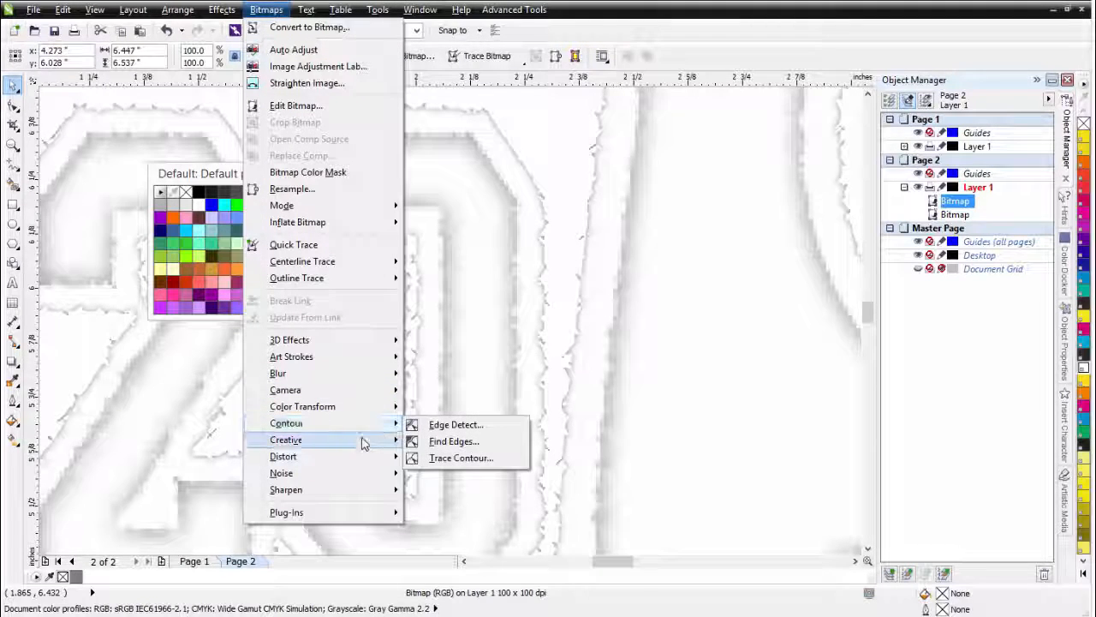
{"action": "mouse_move", "coordinate": [366, 442]}
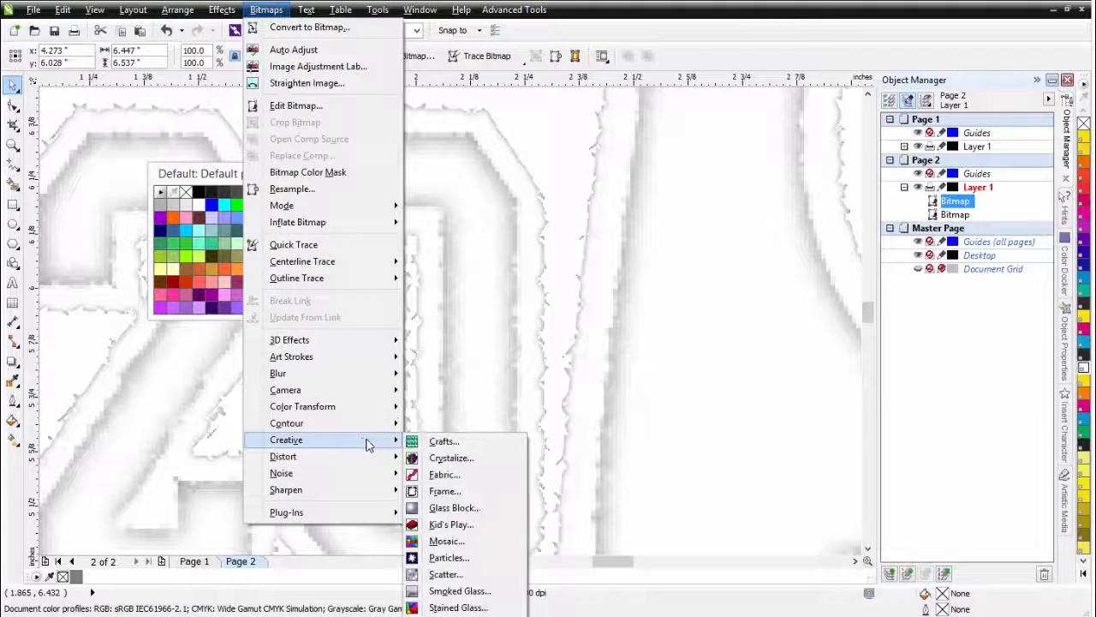
{"action": "left_click", "coordinate": [449, 576]}
{"action": "left_click", "coordinate": [400, 354]}
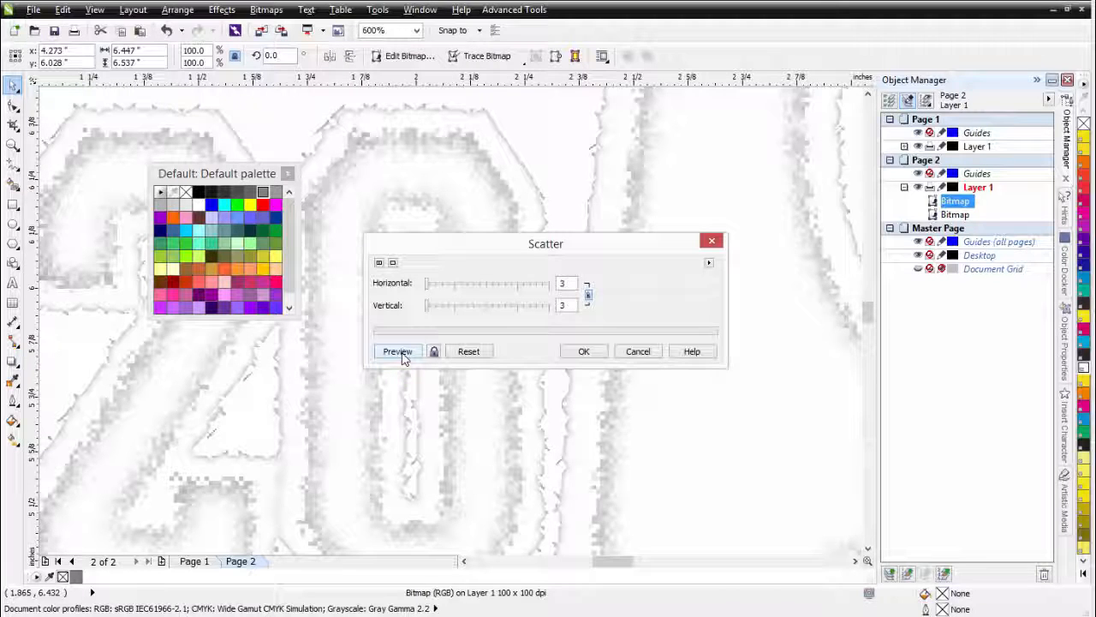
{"action": "left_click", "coordinate": [642, 353]}
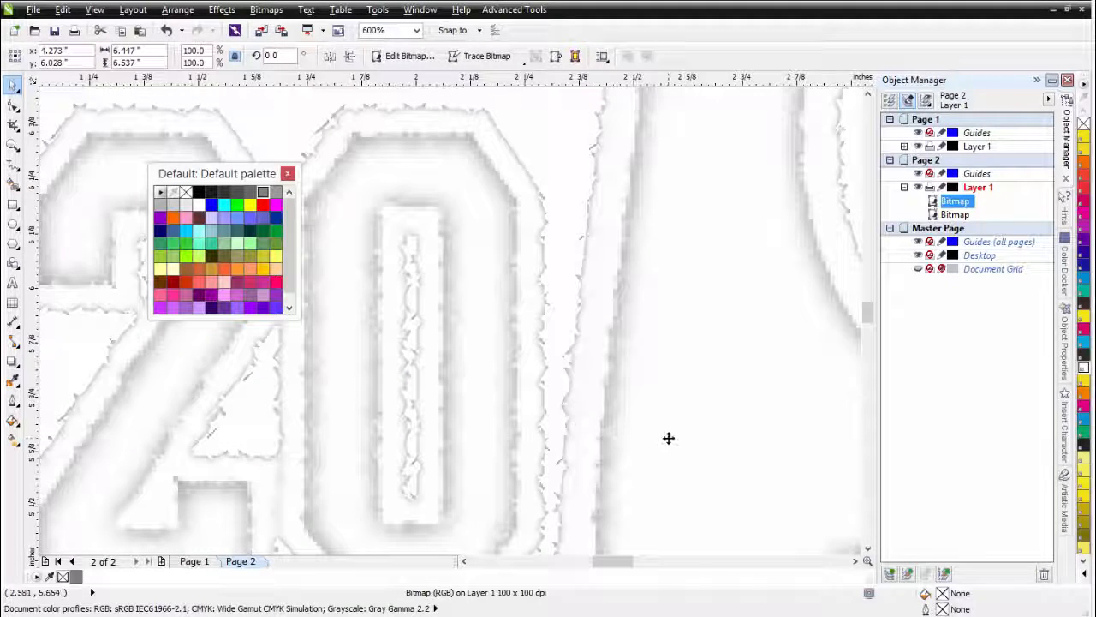
{"action": "key", "text": "ctrl+z"}
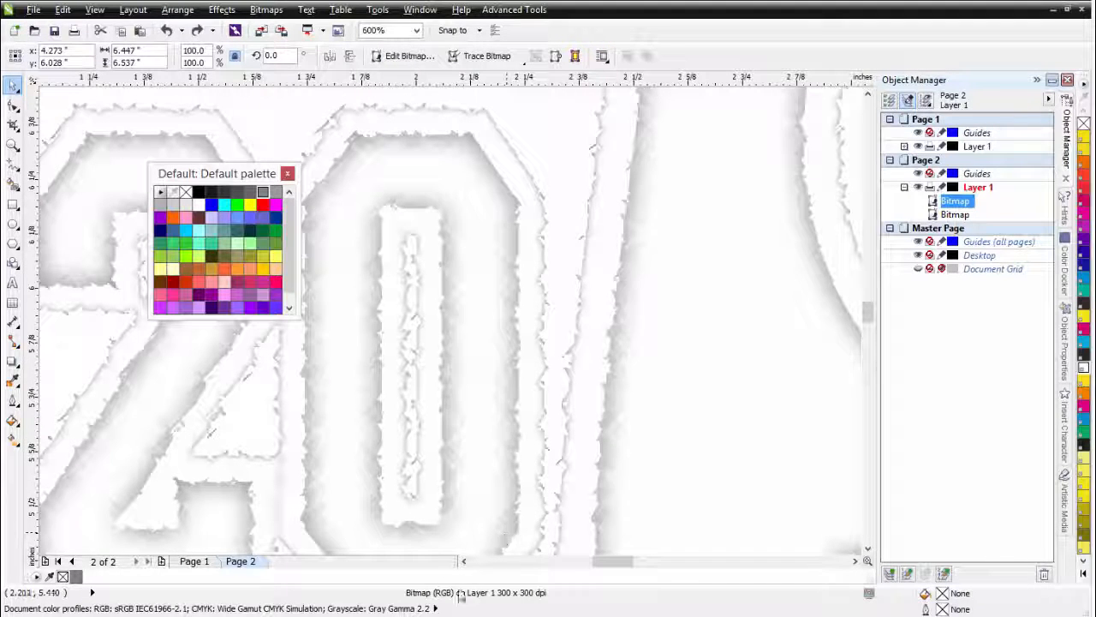
Preview the Scatter effect on the bitmap at 21 horizontal and vertical, and apply it with both values set to 3
{"action": "left_click", "coordinate": [266, 11]}
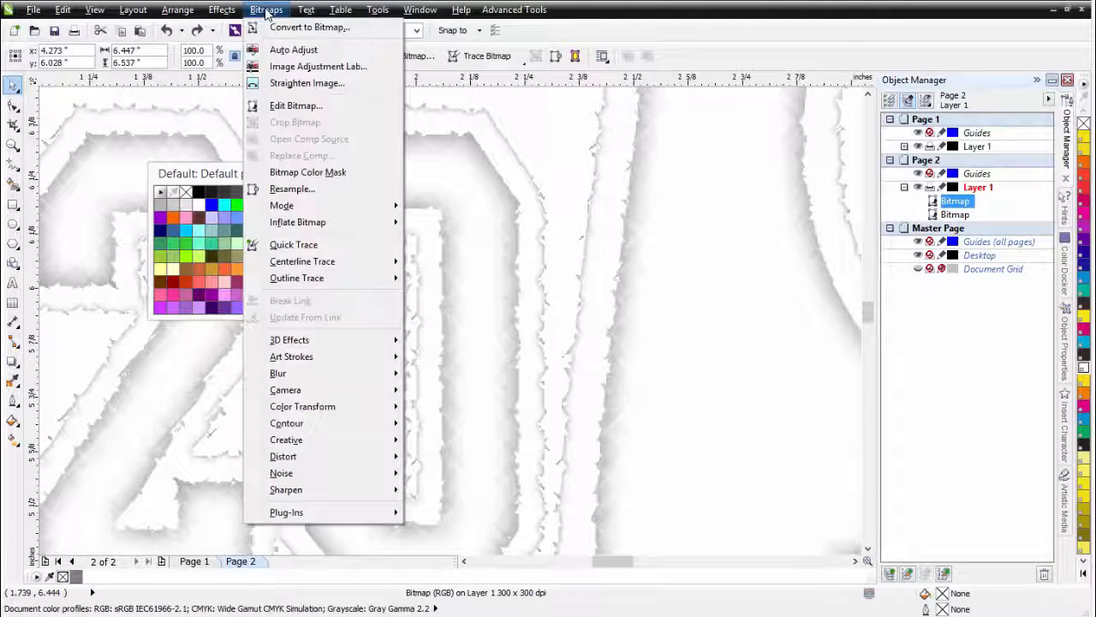
{"action": "mouse_move", "coordinate": [323, 445]}
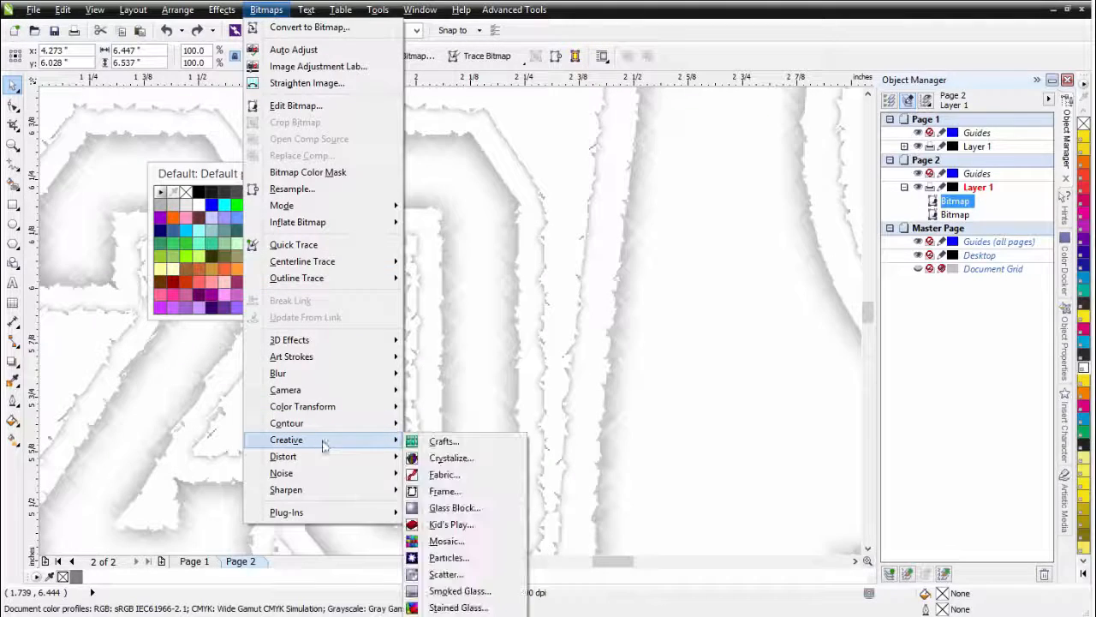
{"action": "left_click", "coordinate": [449, 574]}
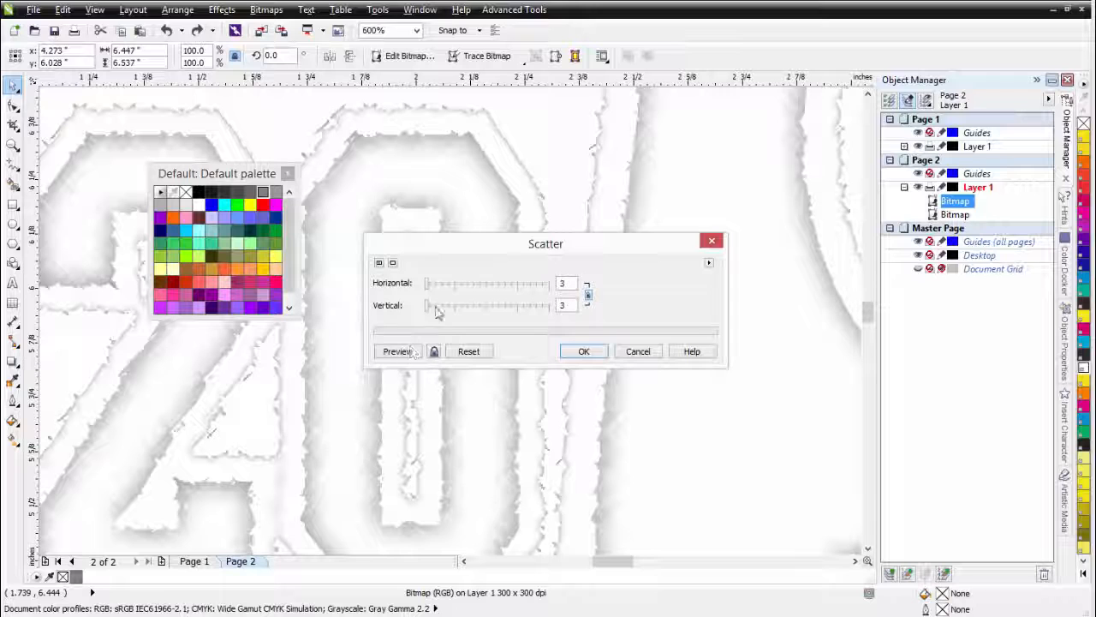
{"action": "left_click", "coordinate": [450, 284]}
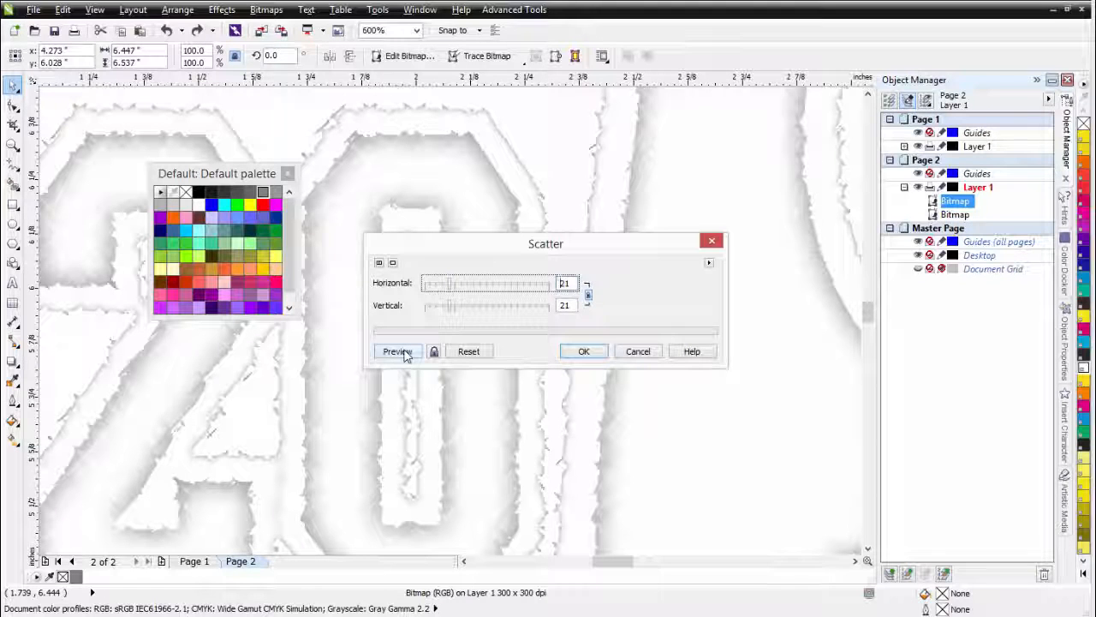
{"action": "left_click", "coordinate": [403, 353]}
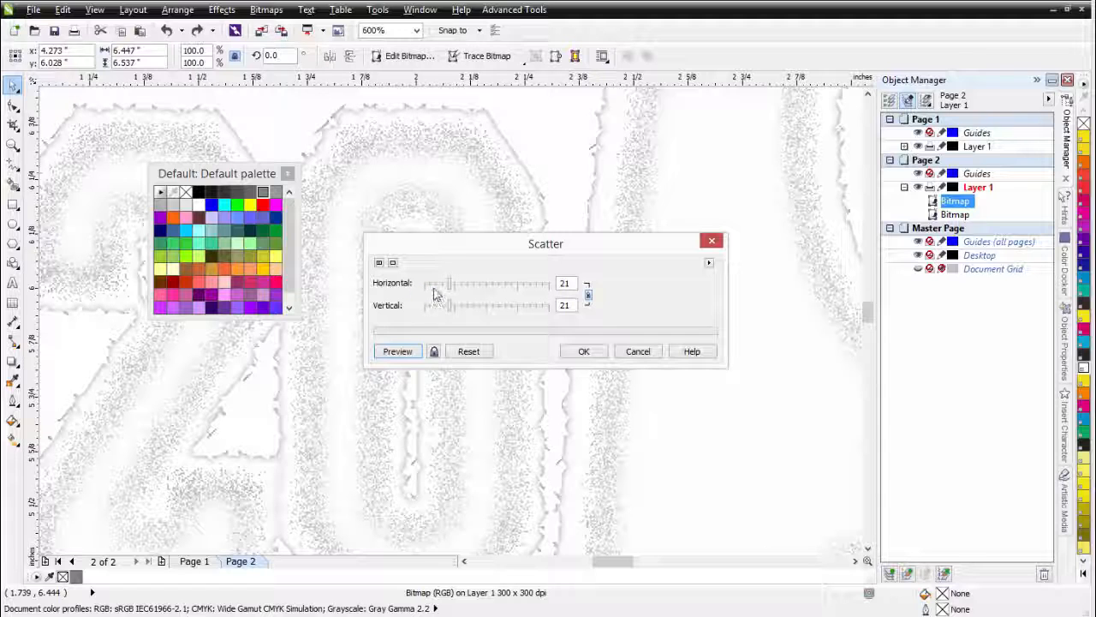
{"action": "left_click", "coordinate": [434, 292]}
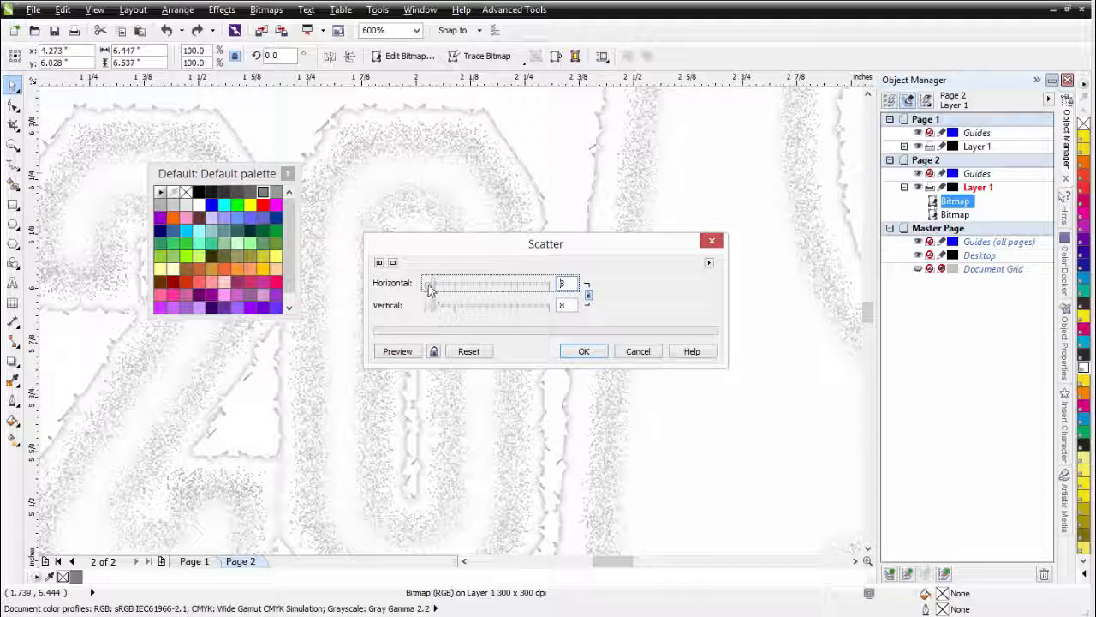
{"action": "left_click", "coordinate": [401, 352]}
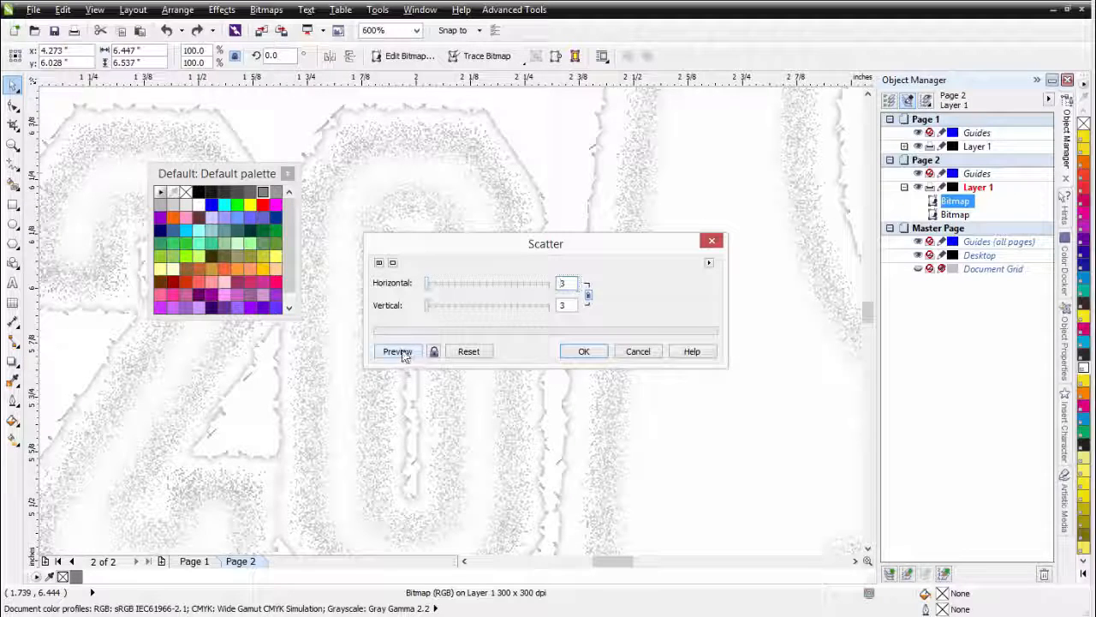
{"action": "left_click", "coordinate": [600, 353]}
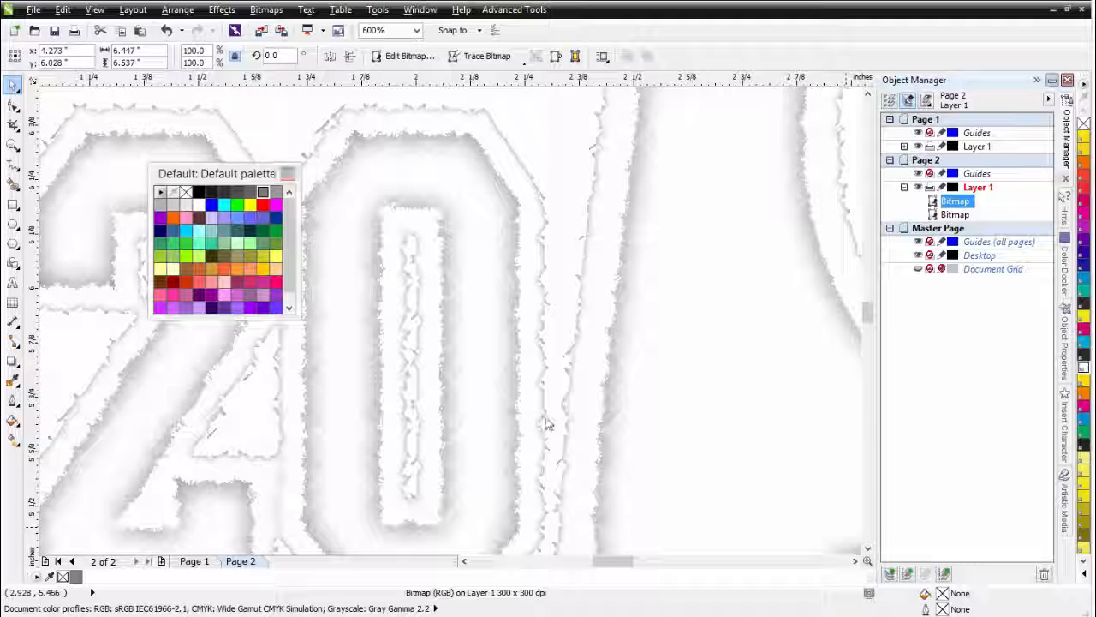
Copy the black logo curve from Page 1 onto Page 2 and replace its fill with a black outline
{"action": "scroll", "coordinate": [550, 386], "scroll_direction": "down", "scroll_amount": 4}
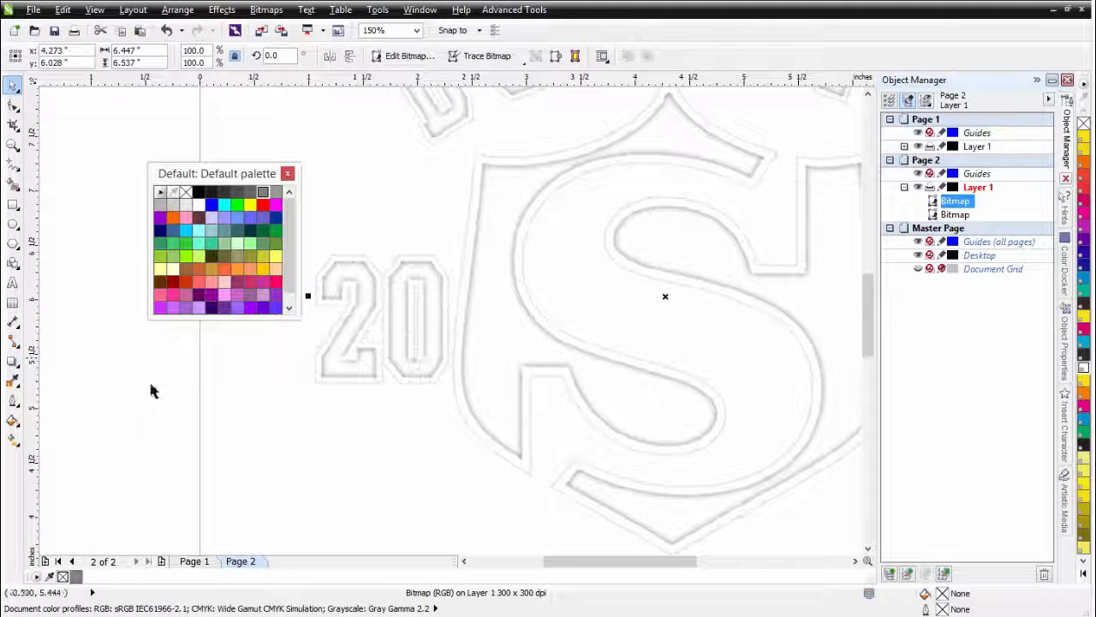
{"action": "left_click", "coordinate": [192, 562]}
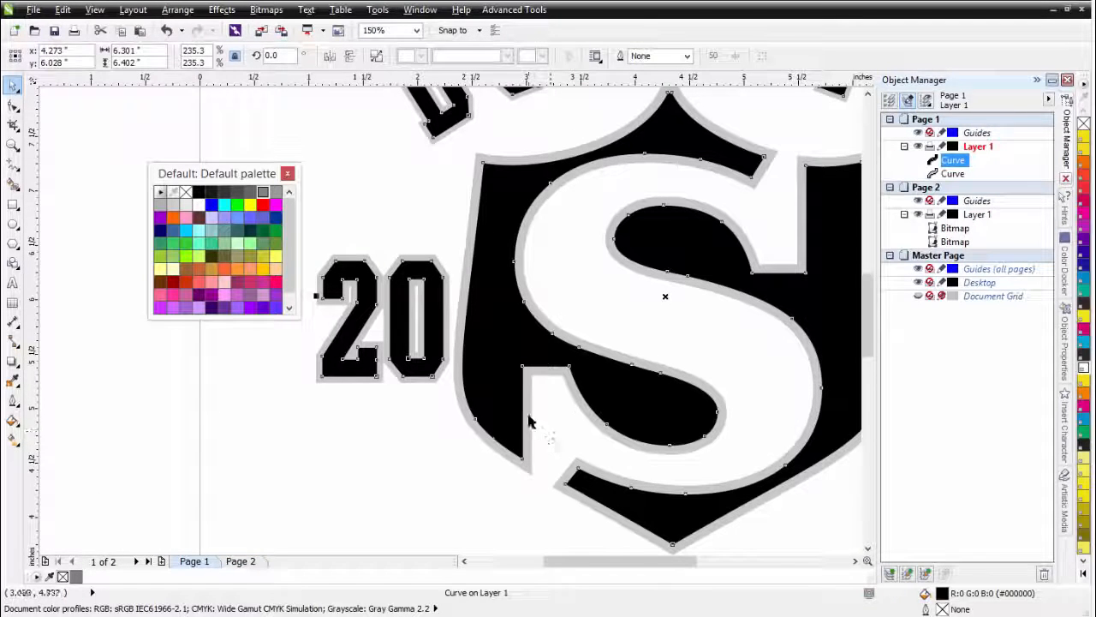
{"action": "left_click", "coordinate": [119, 33]}
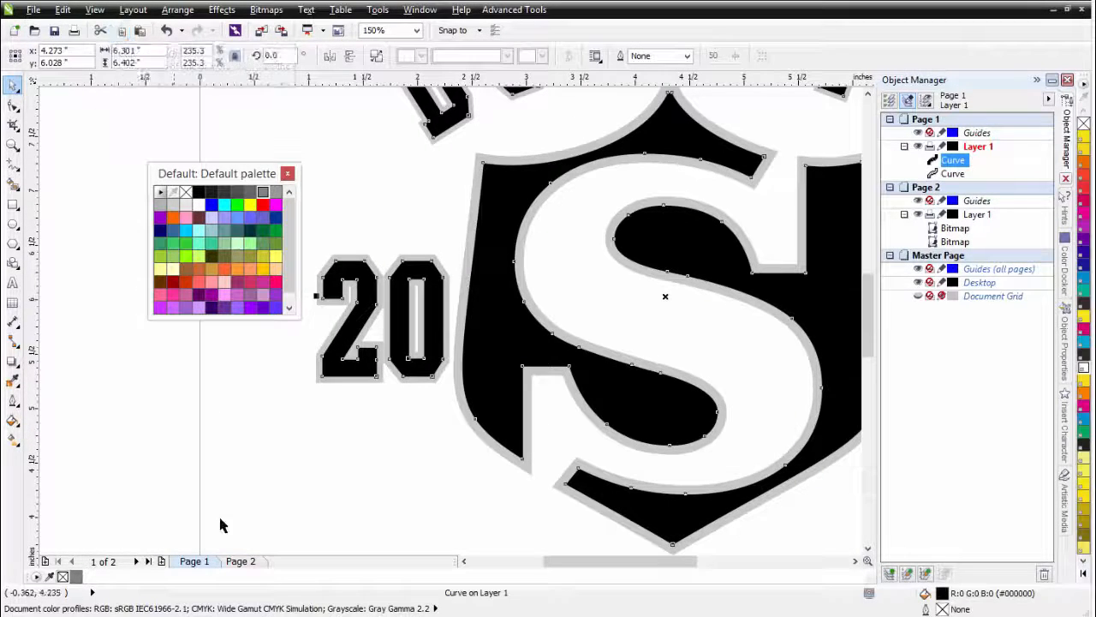
{"action": "left_click", "coordinate": [239, 561]}
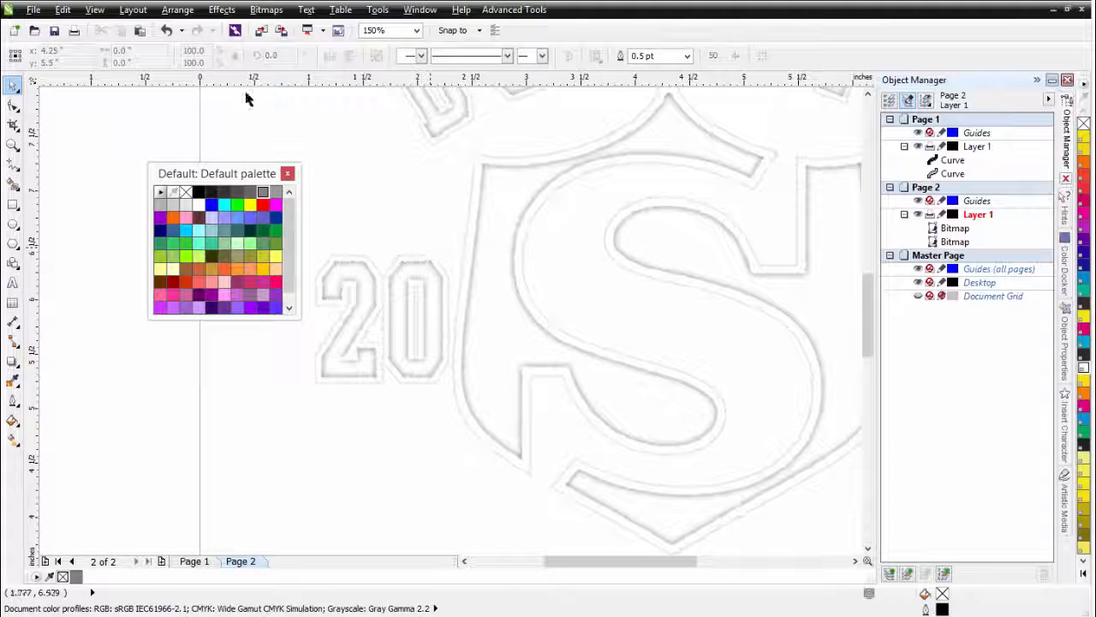
{"action": "left_click", "coordinate": [140, 29]}
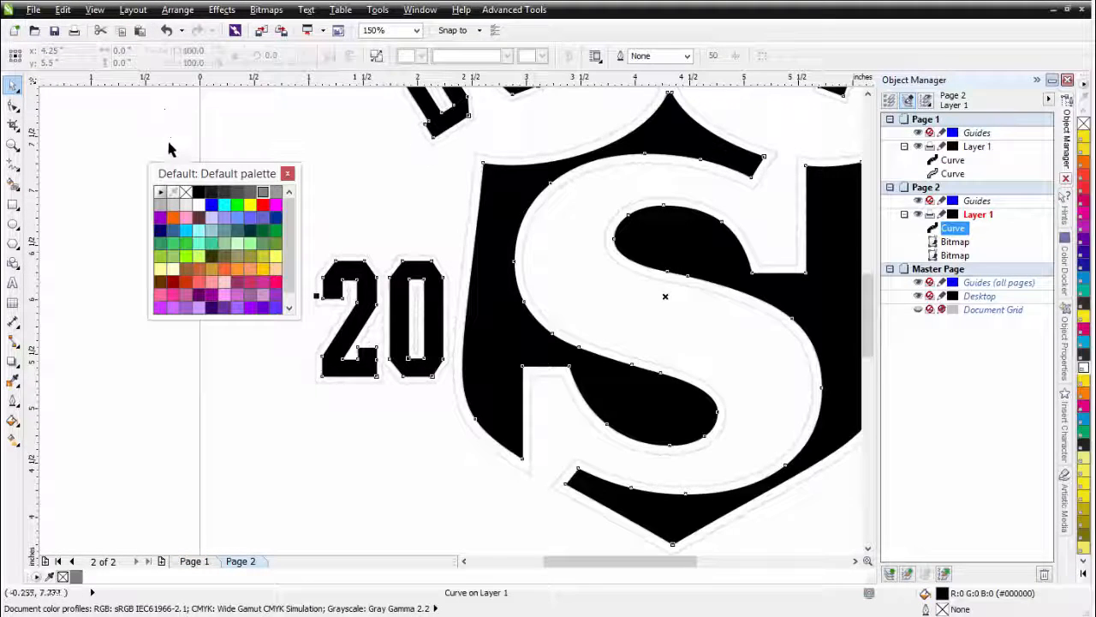
{"action": "left_click", "coordinate": [186, 194]}
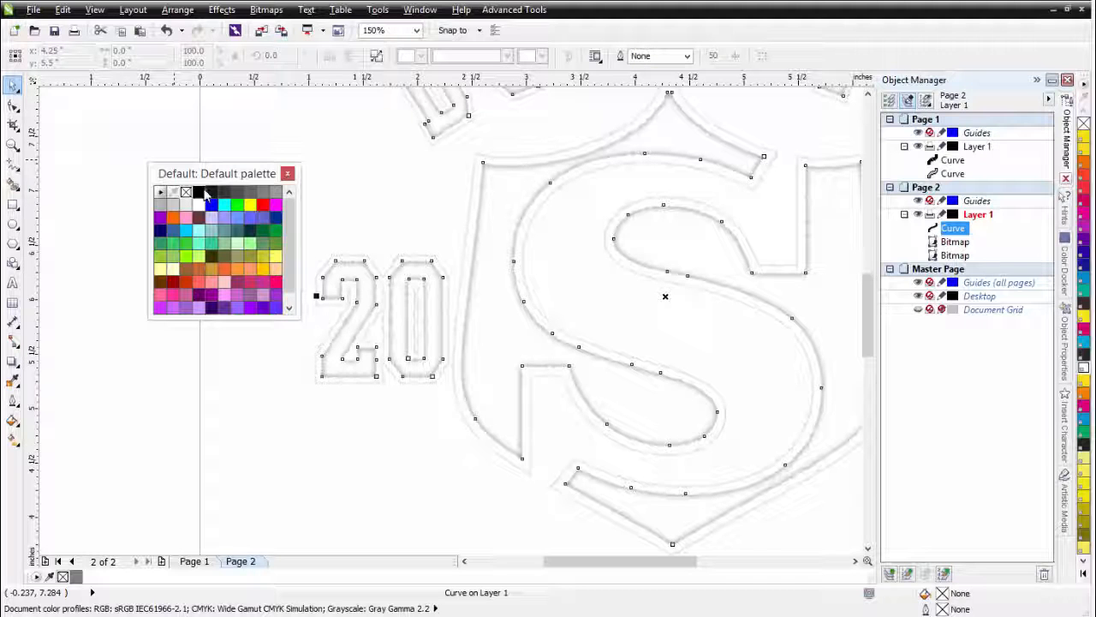
{"action": "right_click", "coordinate": [198, 193]}
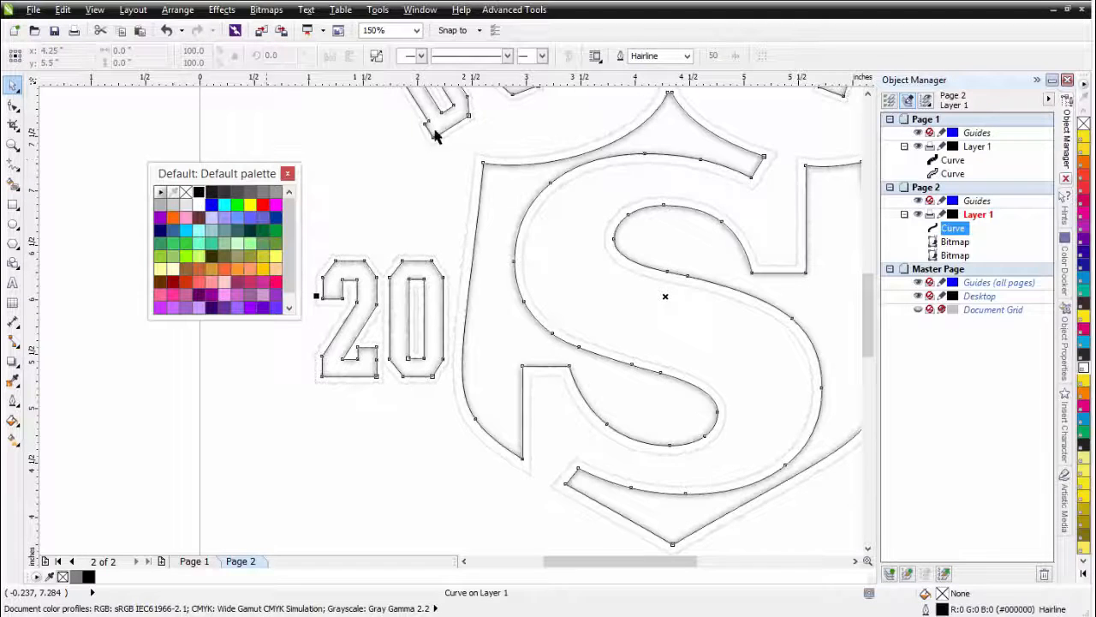
Try outline widths of 4.0 pt, 3.0 pt and 2.0 pt on the pasted curve
{"action": "scroll", "coordinate": [493, 167], "scroll_direction": "up", "scroll_amount": 4}
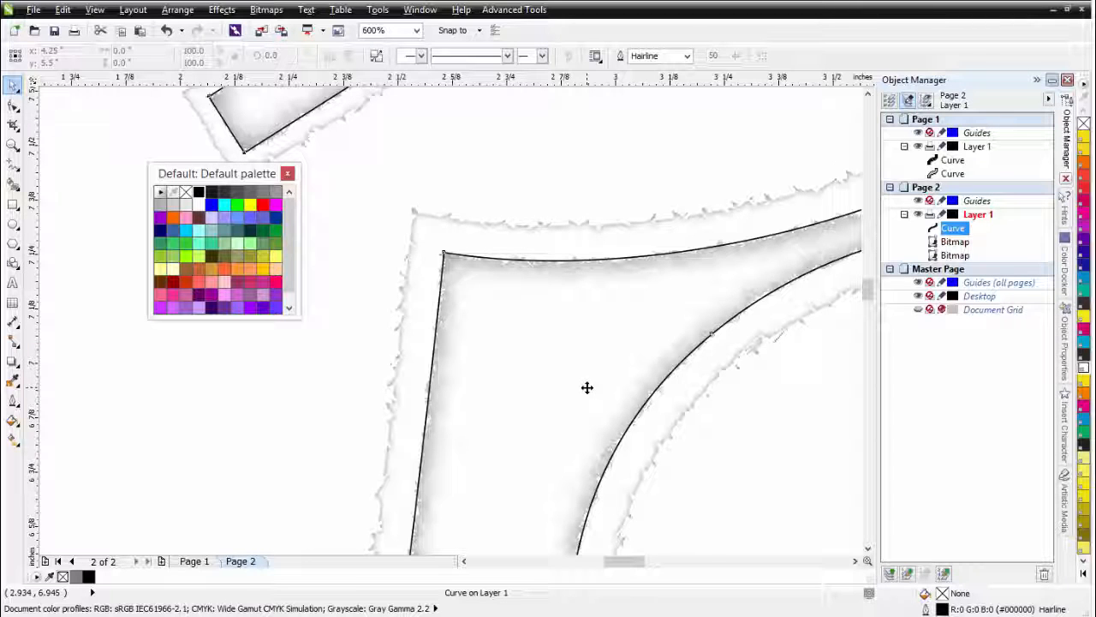
{"action": "left_click", "coordinate": [686, 55]}
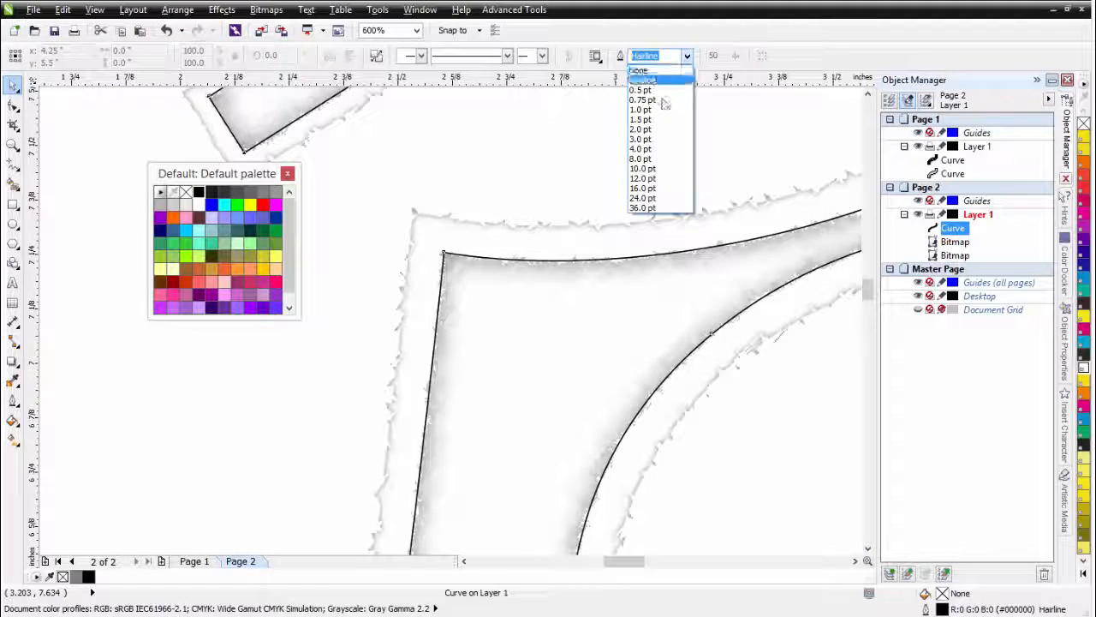
{"action": "left_click", "coordinate": [651, 148]}
{"action": "left_click", "coordinate": [686, 56]}
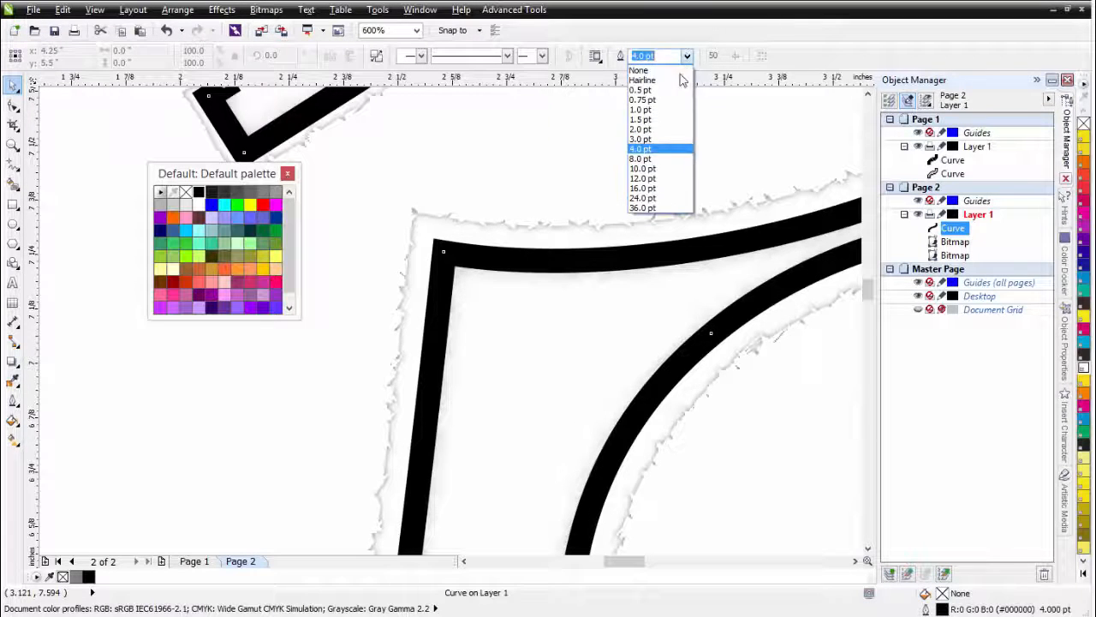
{"action": "left_click", "coordinate": [666, 139]}
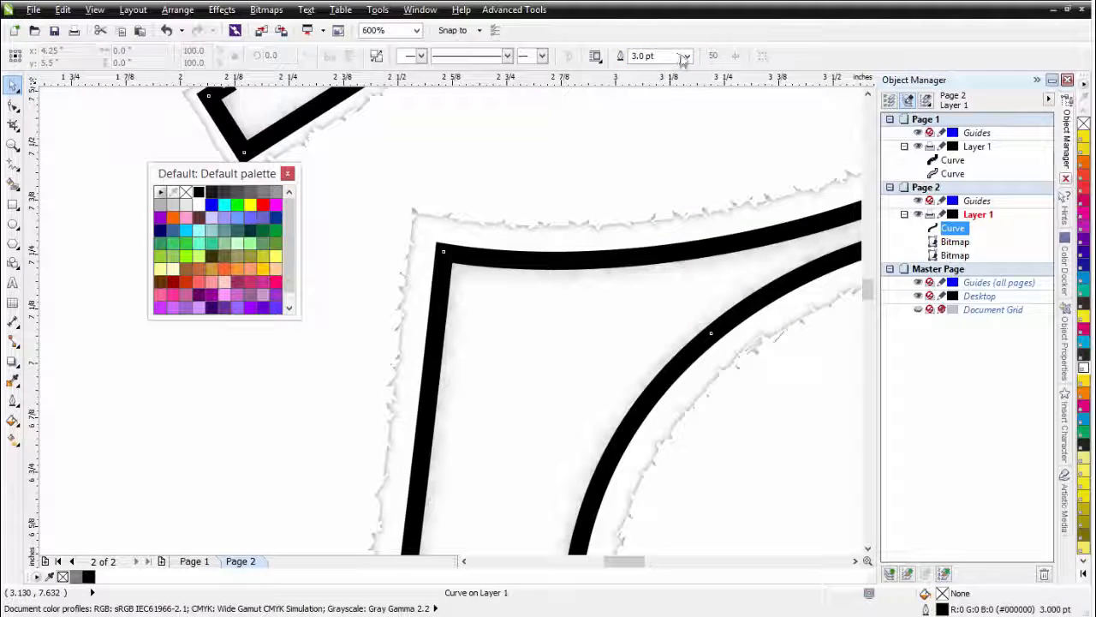
{"action": "left_click", "coordinate": [684, 56]}
{"action": "left_click", "coordinate": [649, 131]}
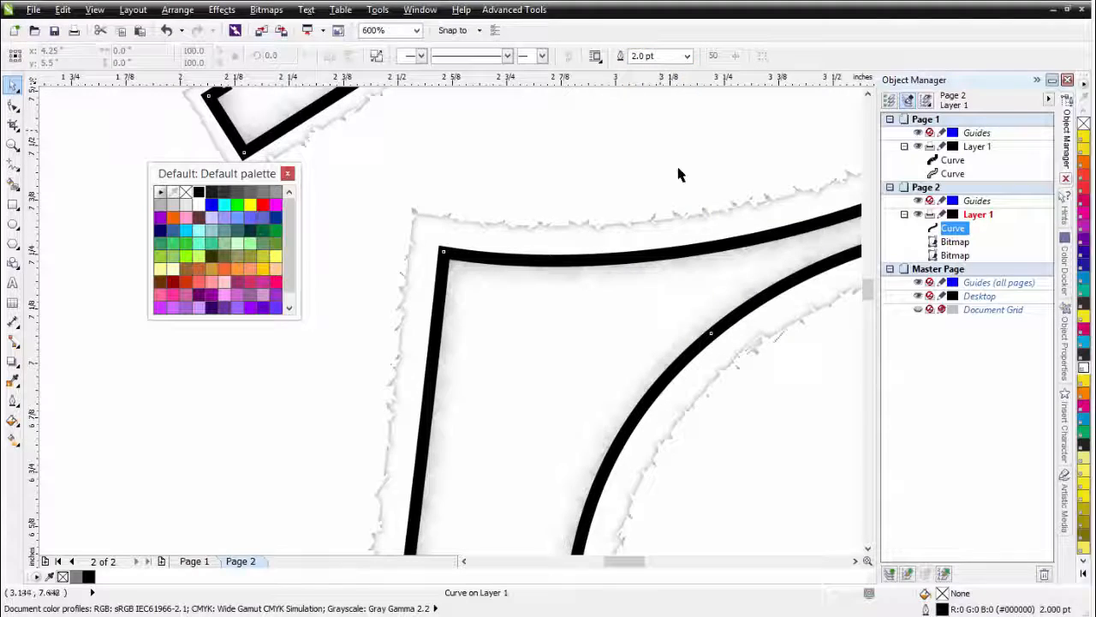
Set the pasted curve's outline width to 1.5 pt and check it against the shaded edges of the BOBCATS lettering
{"action": "scroll", "coordinate": [452, 318], "scroll_direction": "down", "scroll_amount": 2}
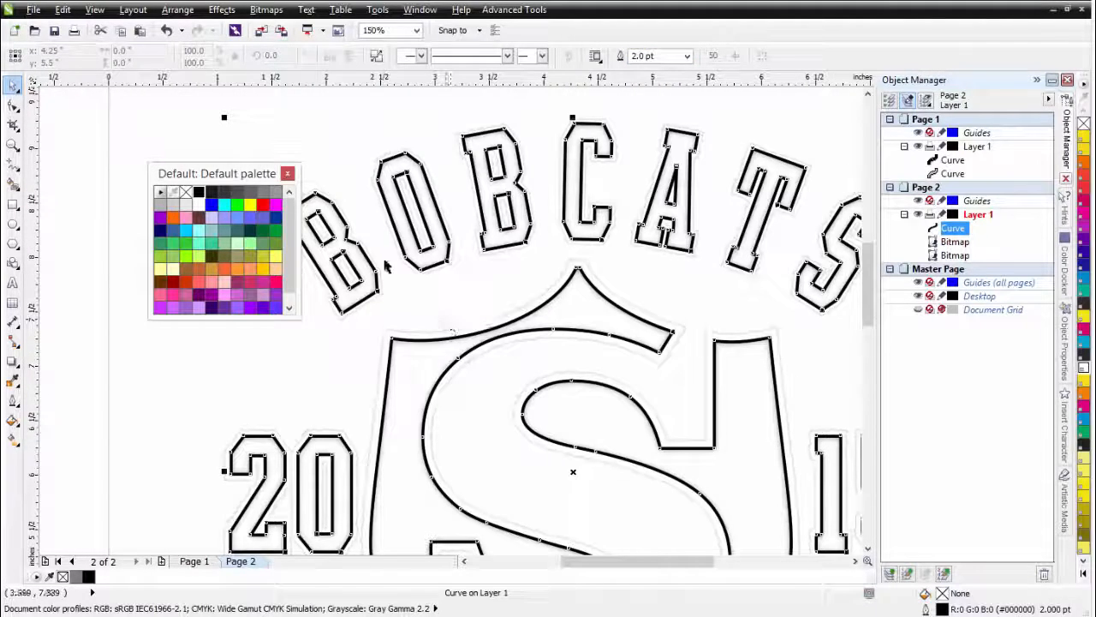
{"action": "scroll", "coordinate": [390, 257], "scroll_direction": "up", "scroll_amount": 1}
{"action": "scroll", "coordinate": [454, 318], "scroll_direction": "up", "scroll_amount": 1}
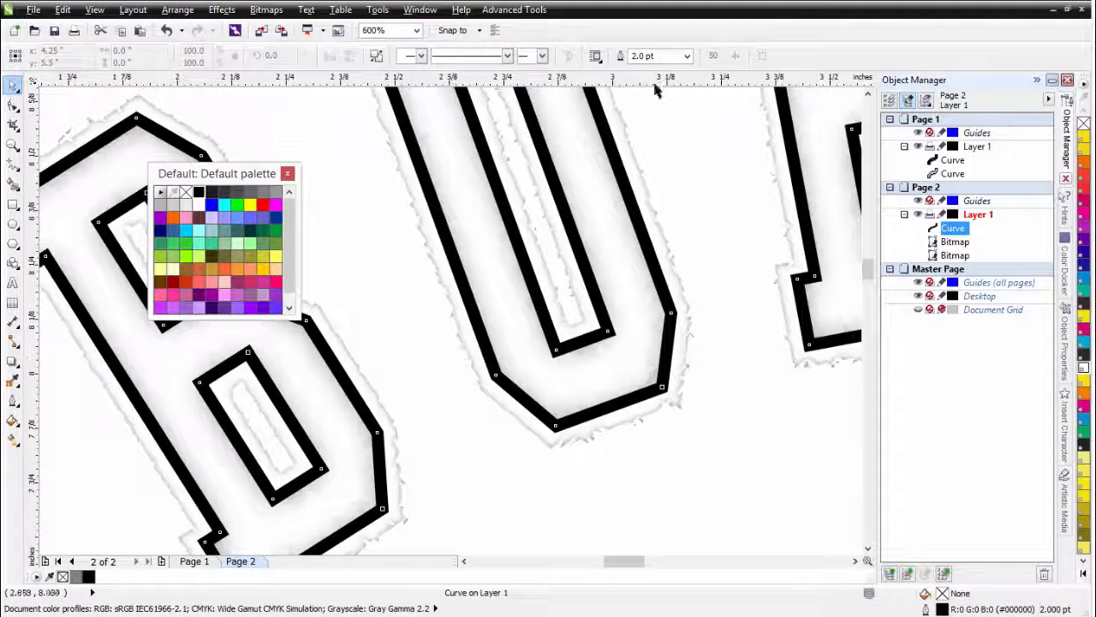
{"action": "left_click", "coordinate": [686, 57]}
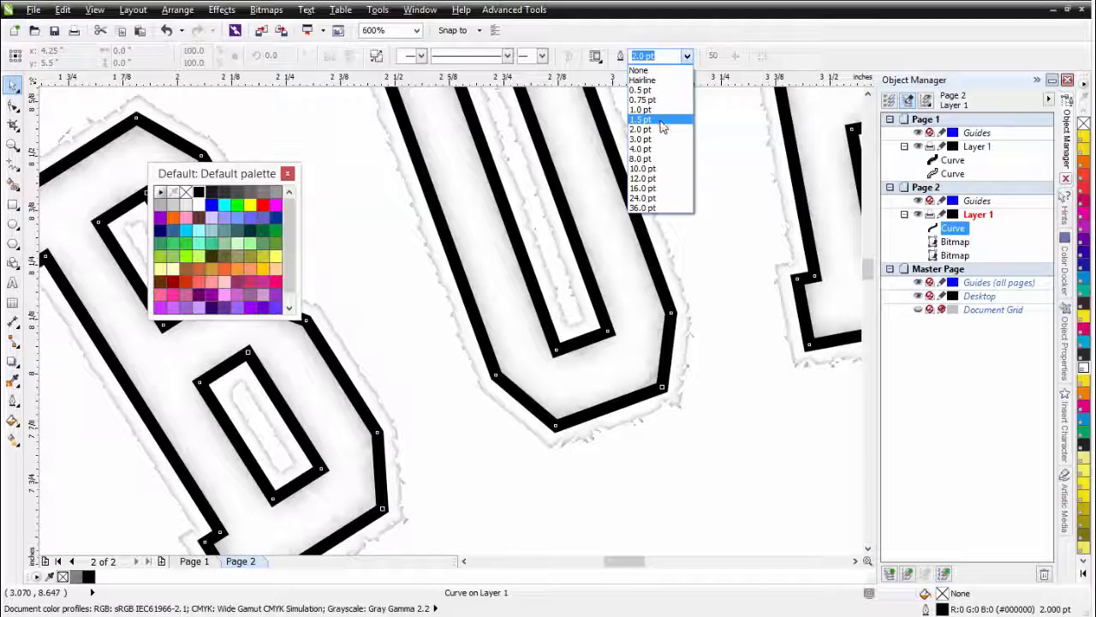
{"action": "left_click", "coordinate": [662, 127]}
{"action": "scroll", "coordinate": [450, 318], "scroll_direction": "down", "scroll_amount": 2}
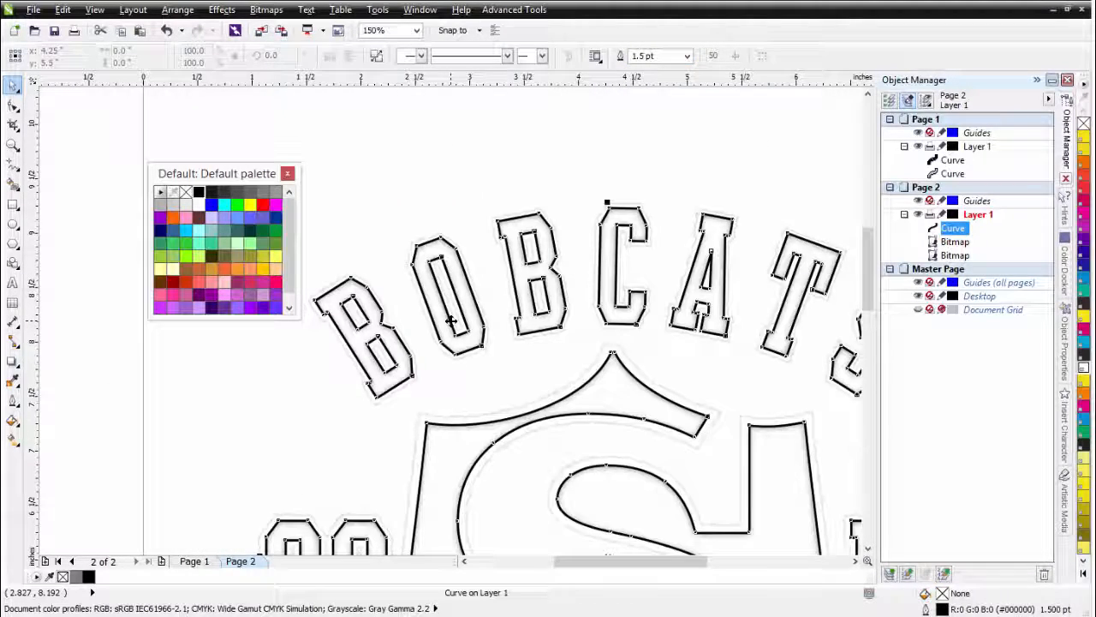
{"action": "scroll", "coordinate": [450, 319], "scroll_direction": "up", "scroll_amount": 2}
{"action": "scroll", "coordinate": [450, 319], "scroll_direction": "down", "scroll_amount": 1}
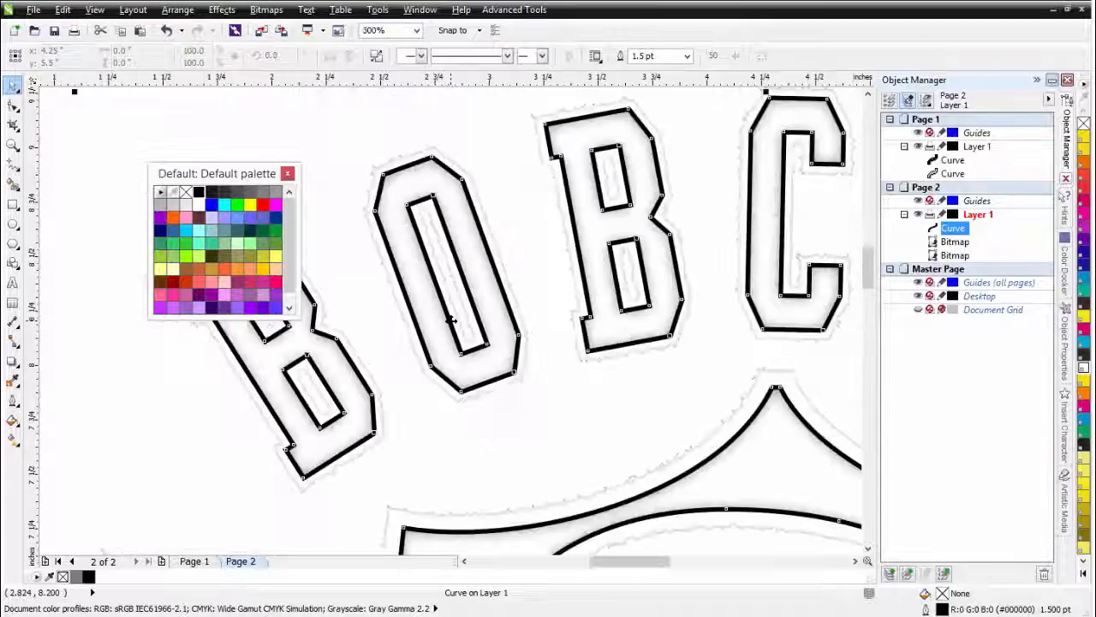
{"action": "scroll", "coordinate": [450, 318], "scroll_direction": "down", "scroll_amount": 1}
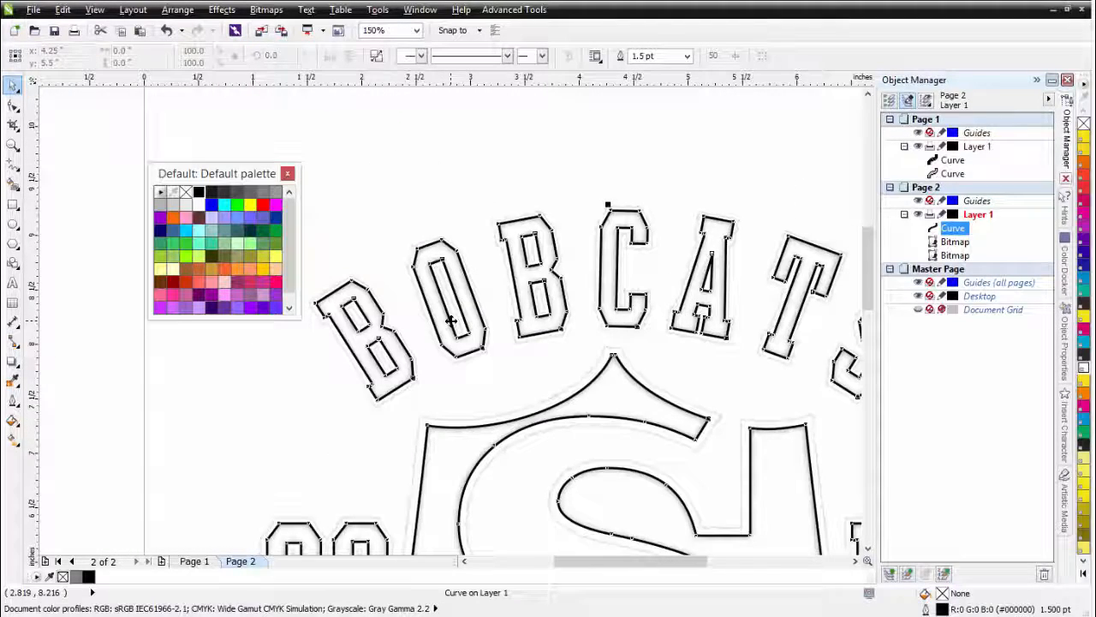
{"action": "scroll", "coordinate": [450, 319], "scroll_direction": "up", "scroll_amount": 2}
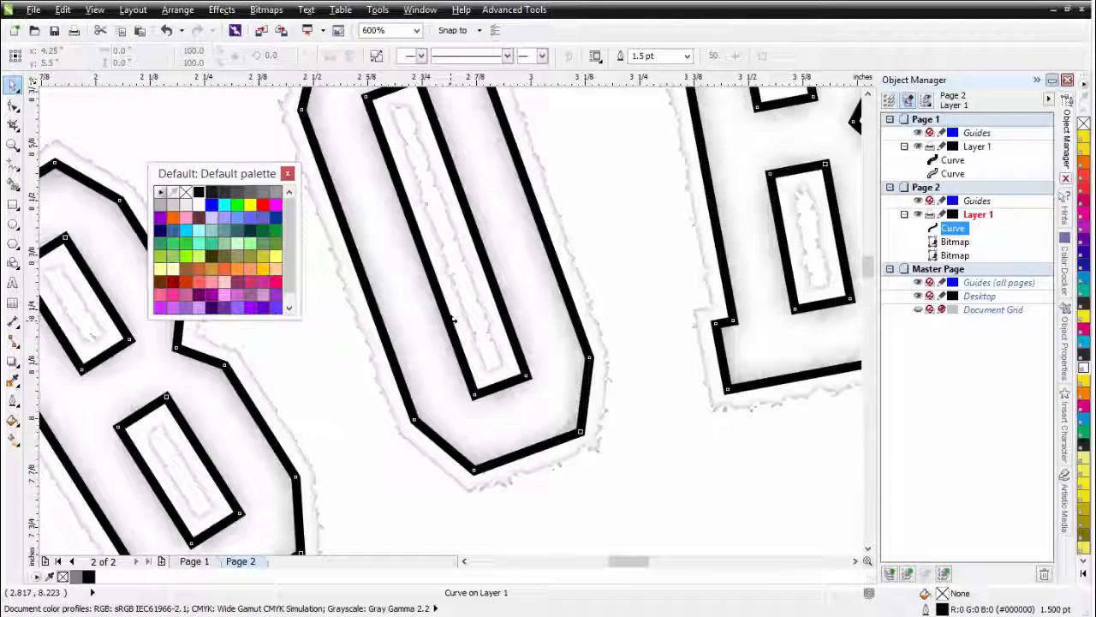
Apply a dashed line style to the curve's outline and give it rounded corners and round line caps
{"action": "left_click", "coordinate": [506, 56]}
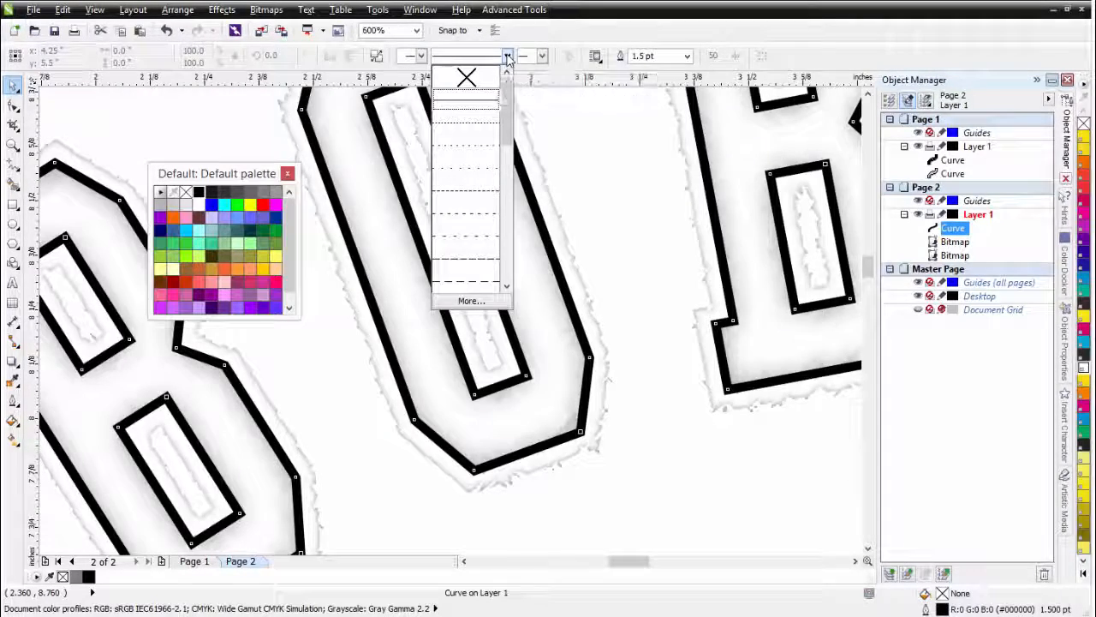
{"action": "left_click", "coordinate": [460, 284]}
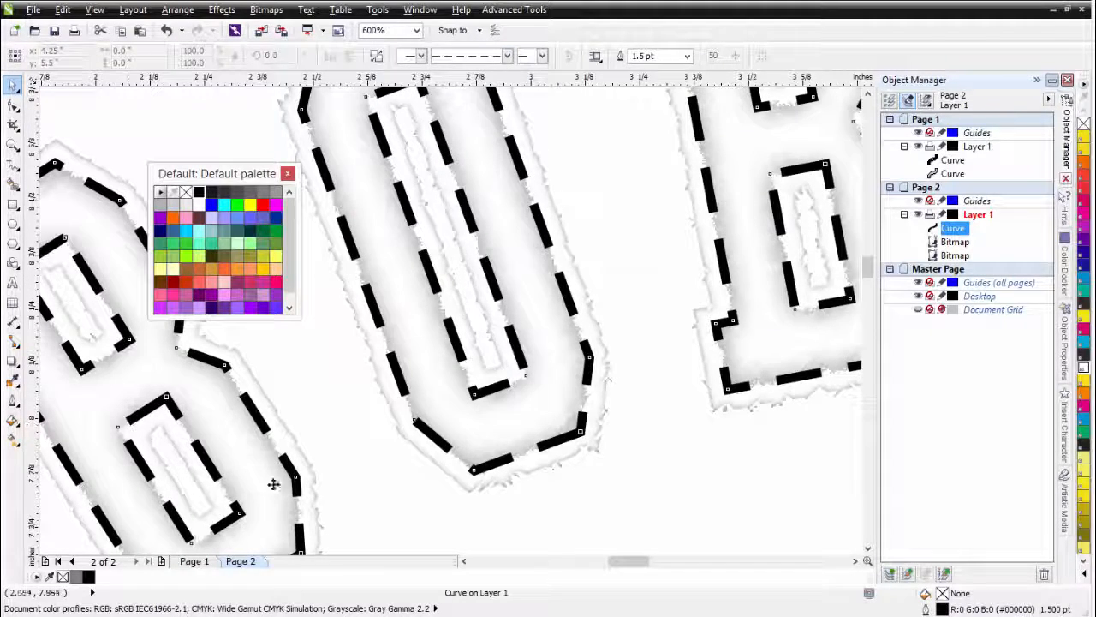
{"action": "left_click", "coordinate": [1064, 355]}
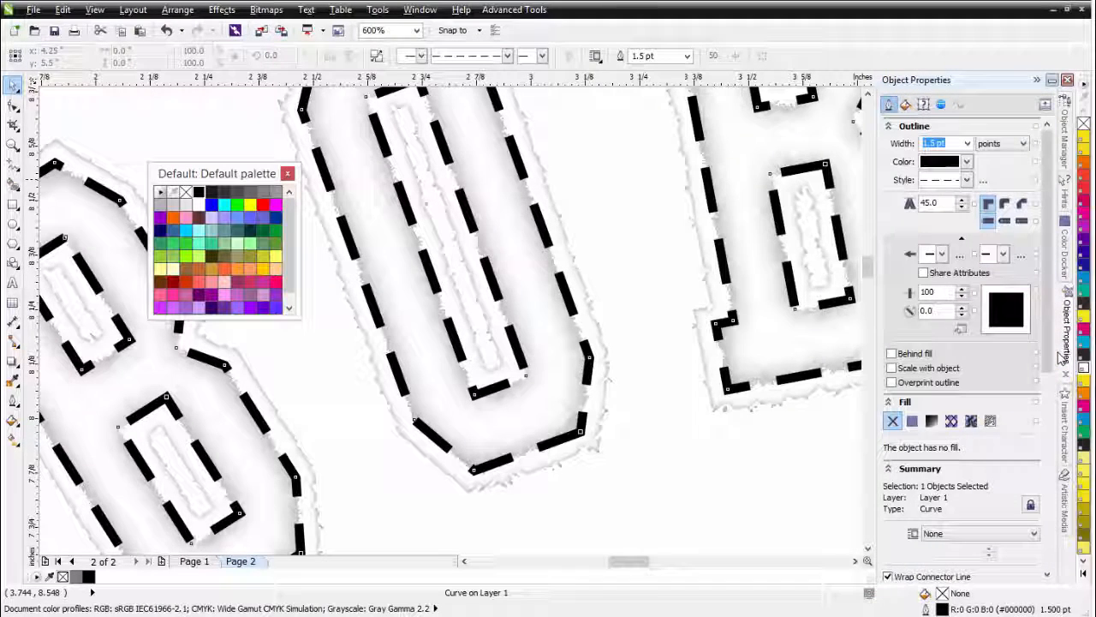
{"action": "left_click", "coordinate": [1008, 204]}
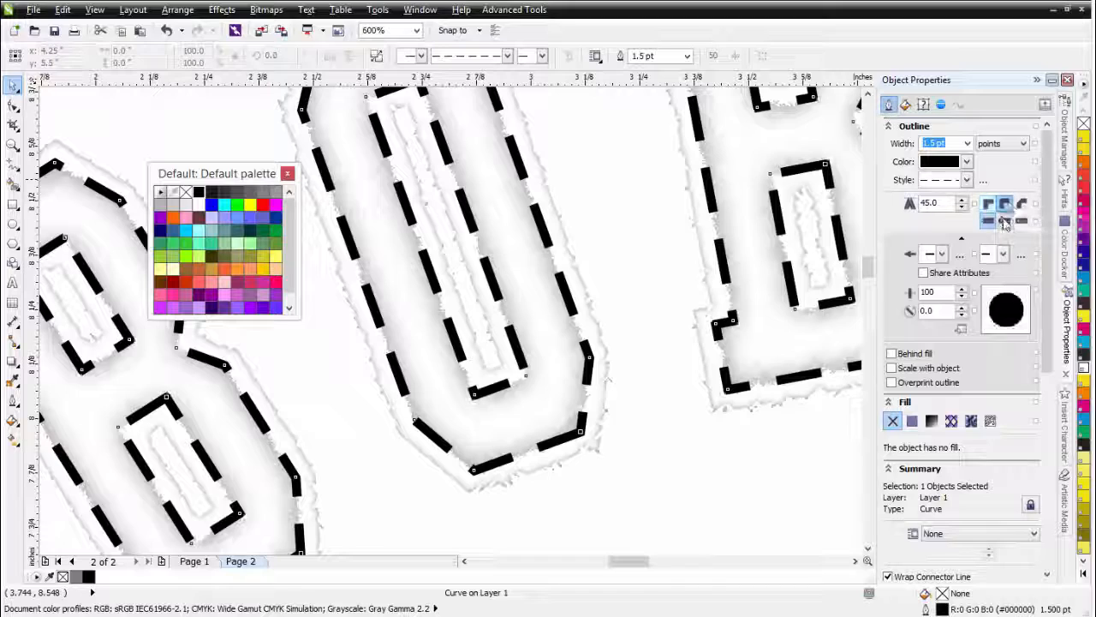
{"action": "left_click", "coordinate": [1006, 221]}
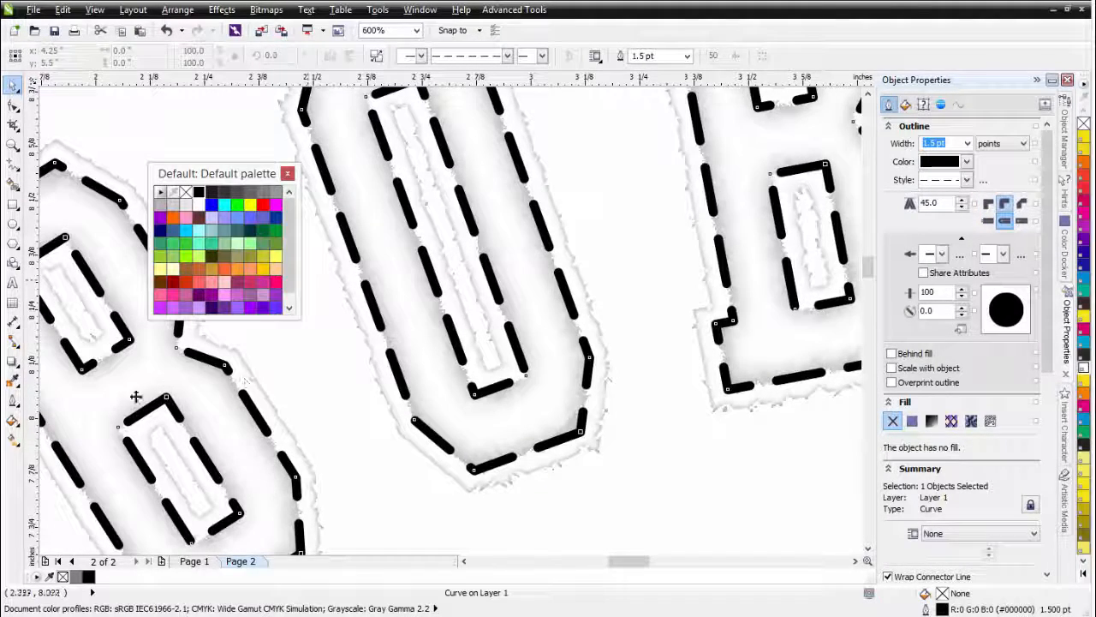
Try a short-dash line style on the curve's outline, followed by one with more widely spaced dots
{"action": "left_click", "coordinate": [507, 56]}
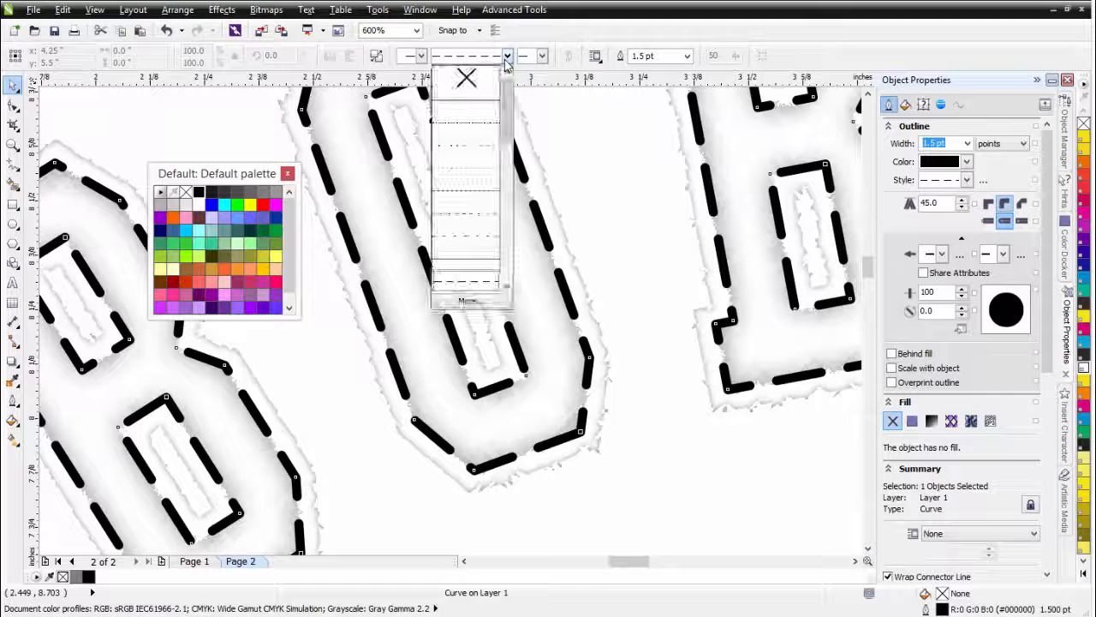
{"action": "left_click", "coordinate": [492, 143]}
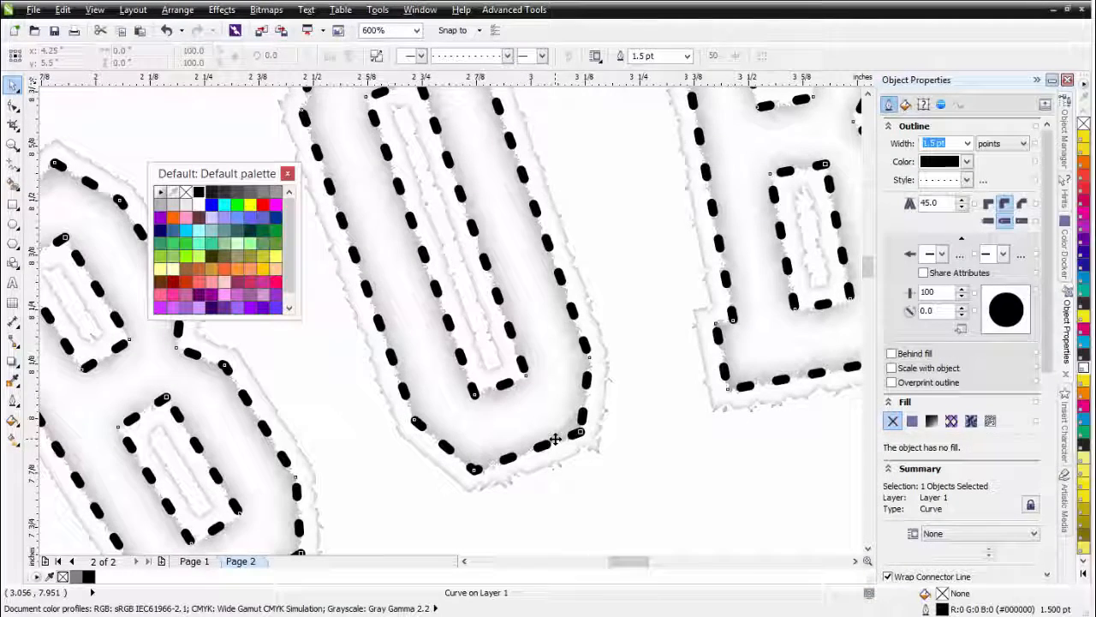
{"action": "left_click", "coordinate": [507, 56]}
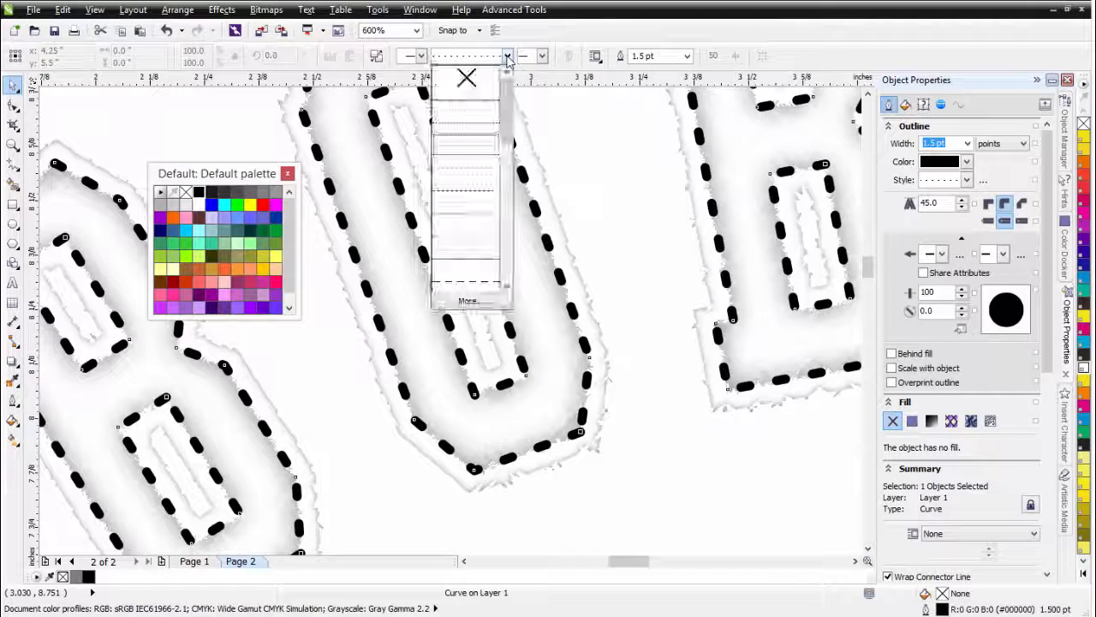
{"action": "left_click", "coordinate": [470, 170]}
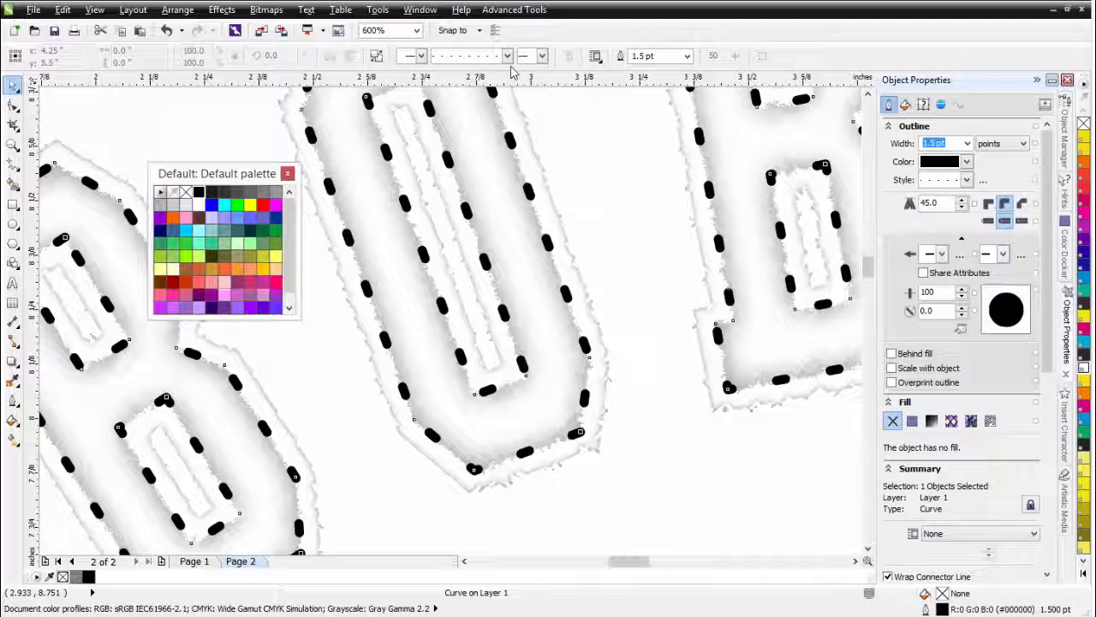
Edit the dotted line style into two filled squares followed by three spaces and add it to the curve's outline
{"action": "left_click", "coordinate": [507, 56]}
{"action": "left_click", "coordinate": [464, 304]}
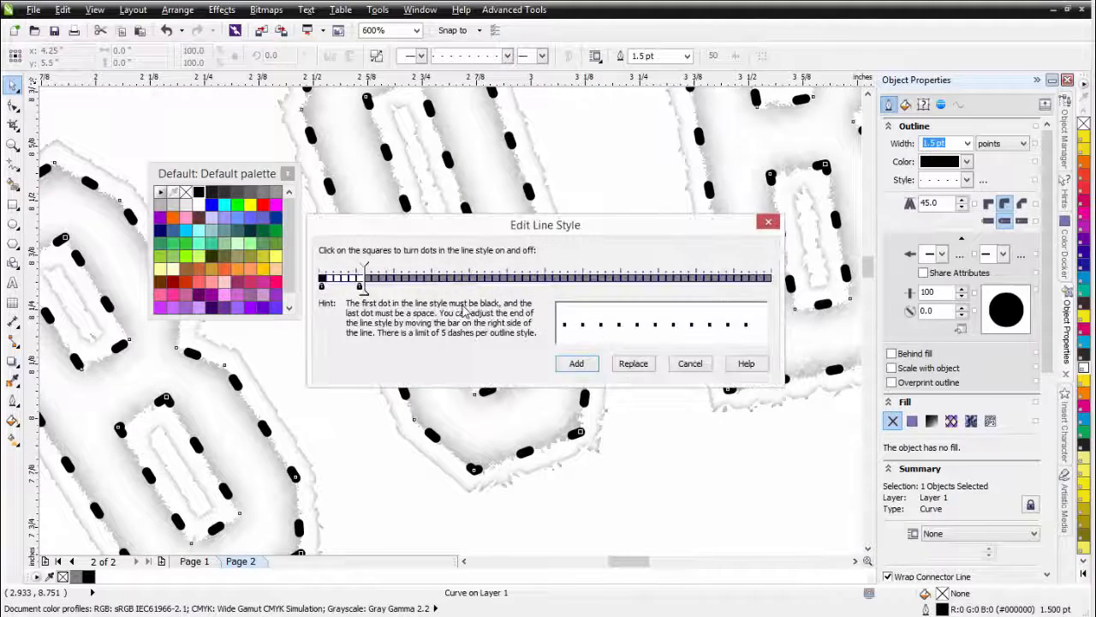
{"action": "left_click", "coordinate": [329, 278]}
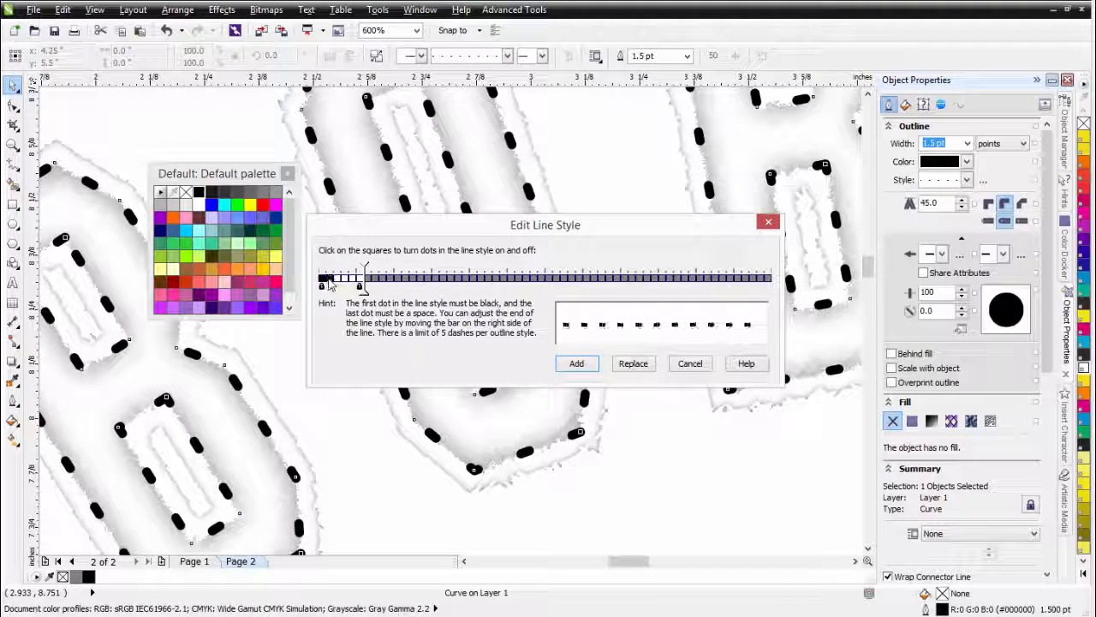
{"action": "left_click", "coordinate": [332, 278]}
{"action": "left_click_drag", "start_coordinate": [363, 291], "coordinate": [352, 291]}
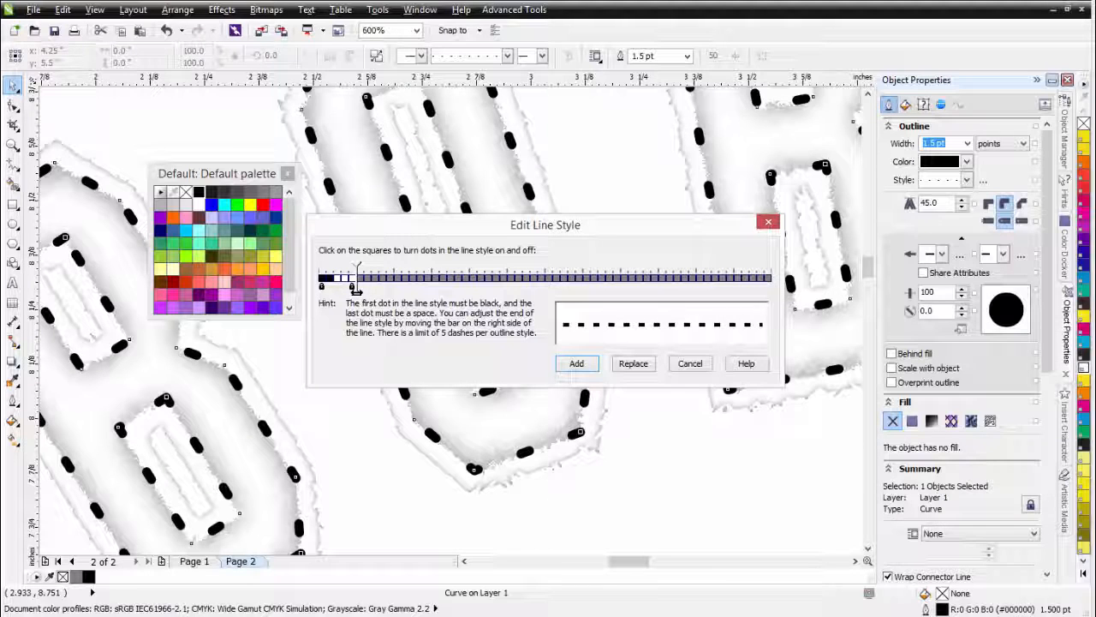
{"action": "left_click", "coordinate": [576, 363]}
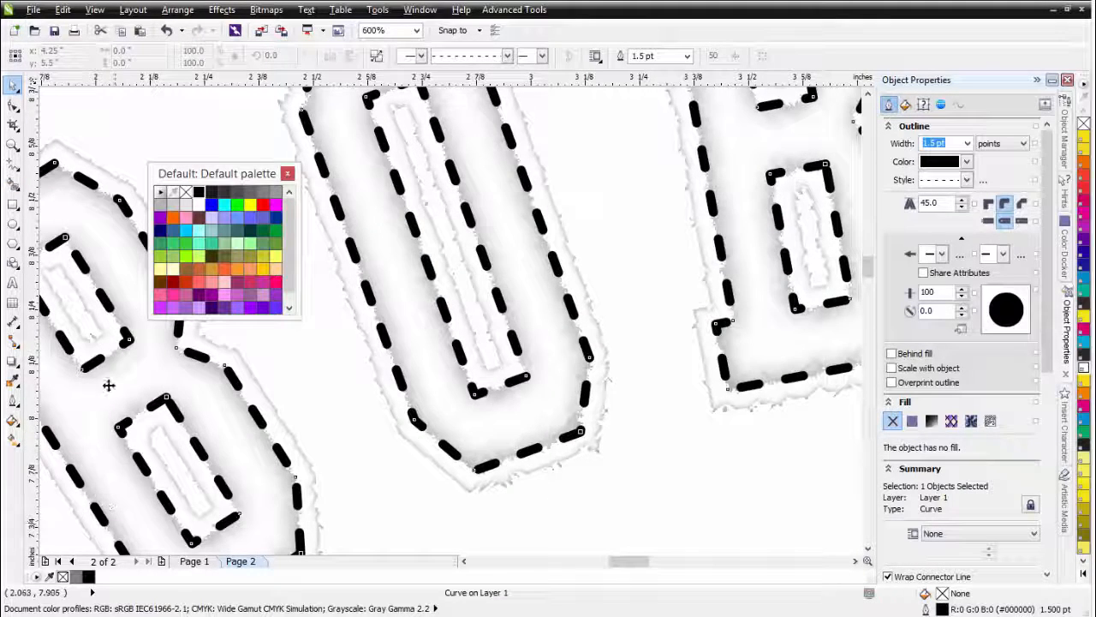
Copy the dashed outline curve, look at the logo on Page 1, and return to the BOBCATS lettering on Page 2
{"action": "scroll", "coordinate": [589, 395], "scroll_direction": "down", "scroll_amount": 1}
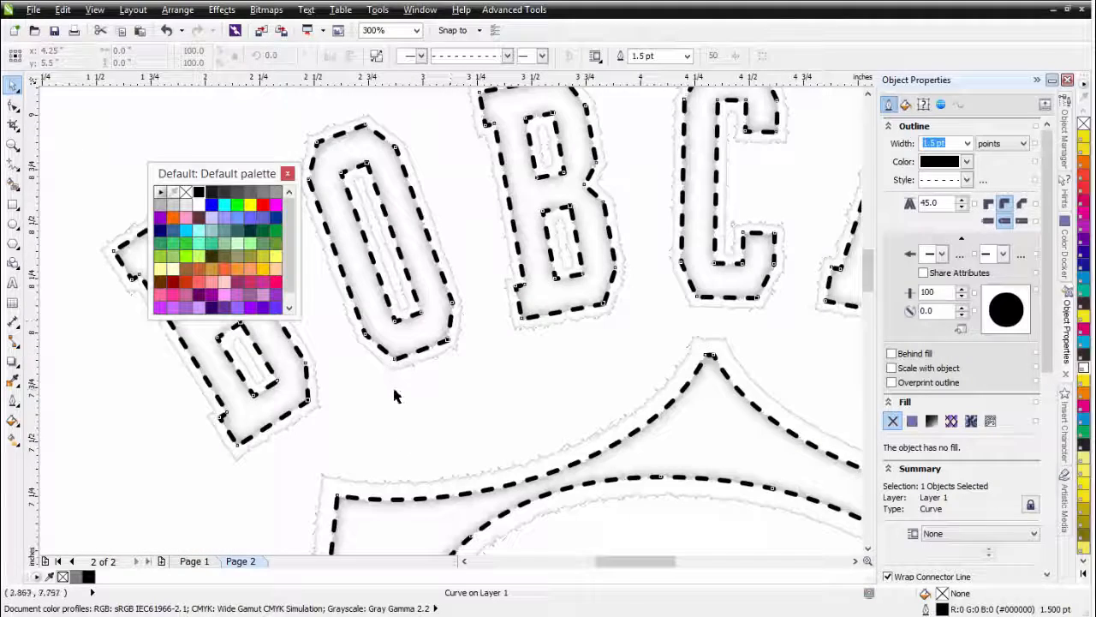
{"action": "scroll", "coordinate": [394, 388], "scroll_direction": "down", "scroll_amount": 1}
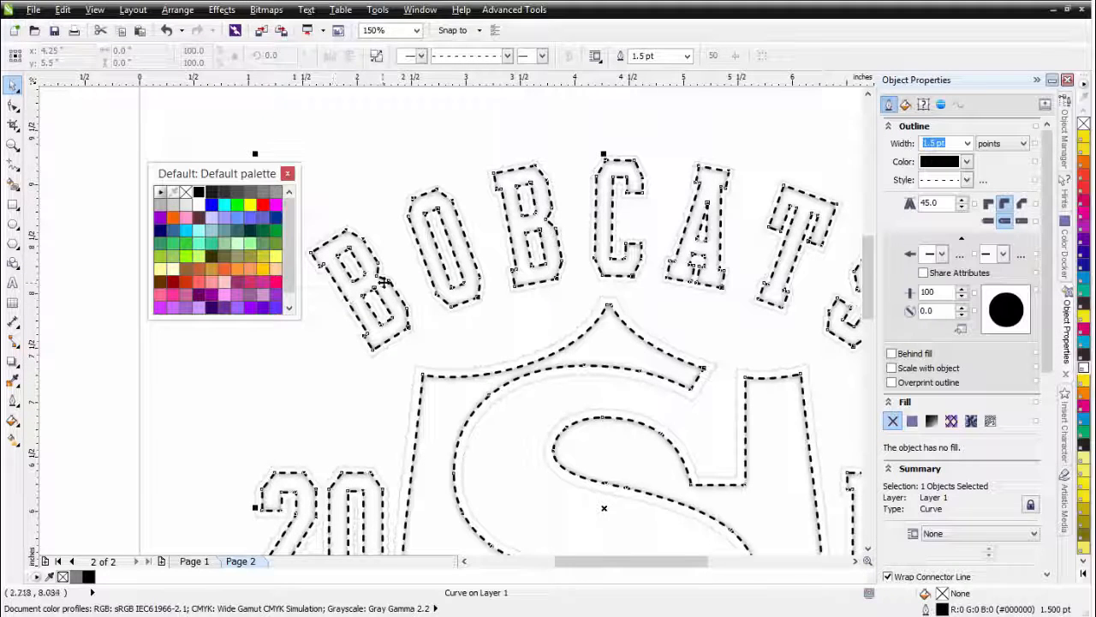
{"action": "left_click", "coordinate": [121, 38]}
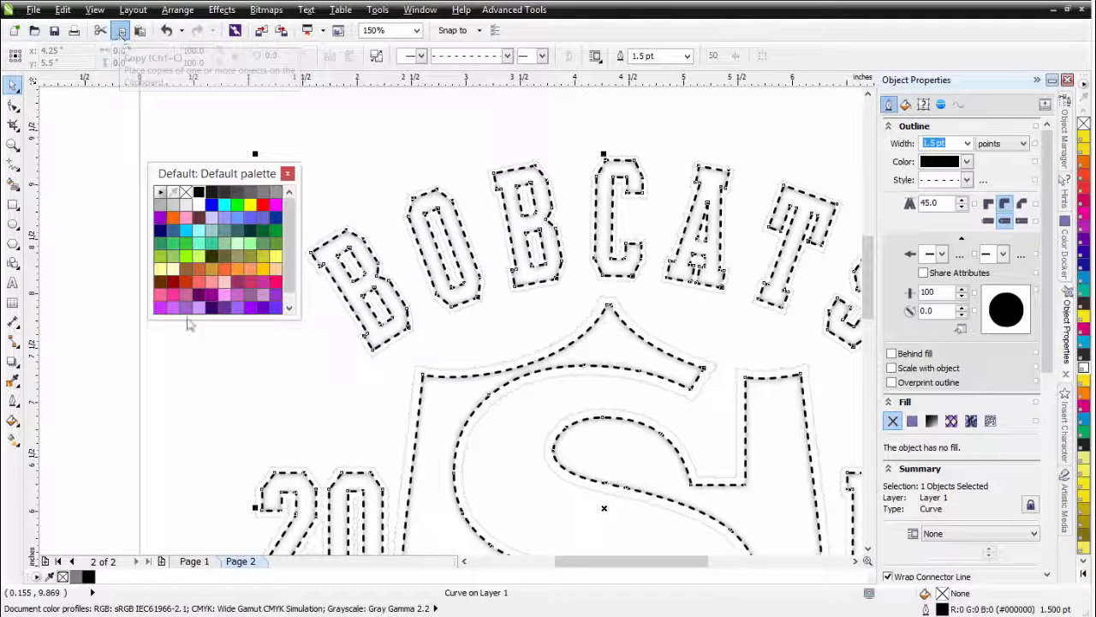
{"action": "left_click", "coordinate": [195, 565]}
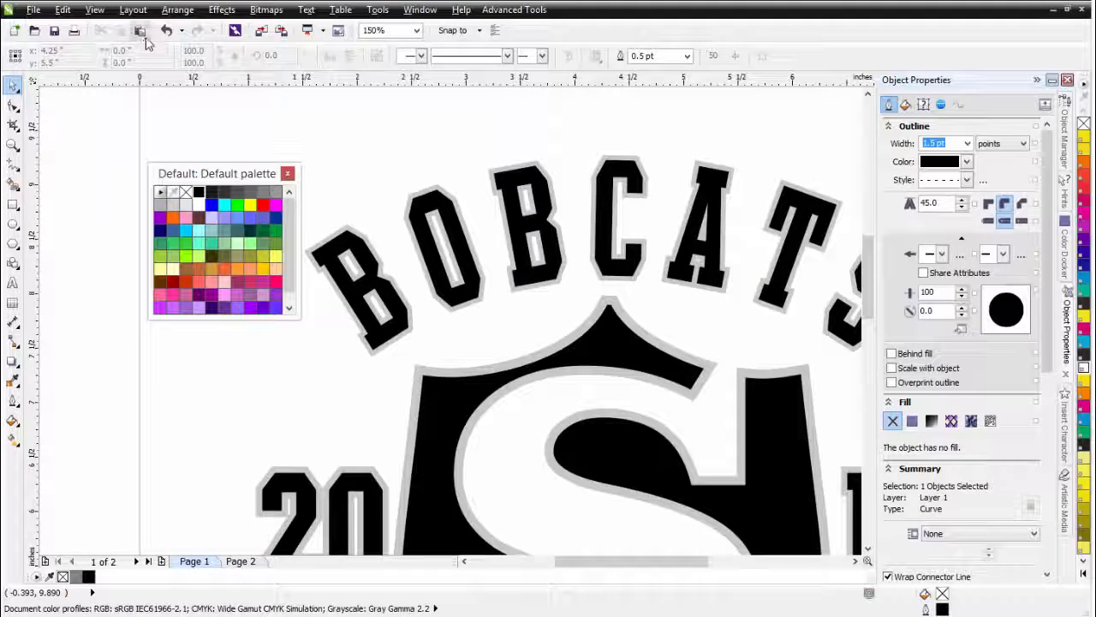
{"action": "left_click", "coordinate": [241, 562]}
{"action": "scroll", "coordinate": [425, 283], "scroll_direction": "up", "scroll_amount": 4}
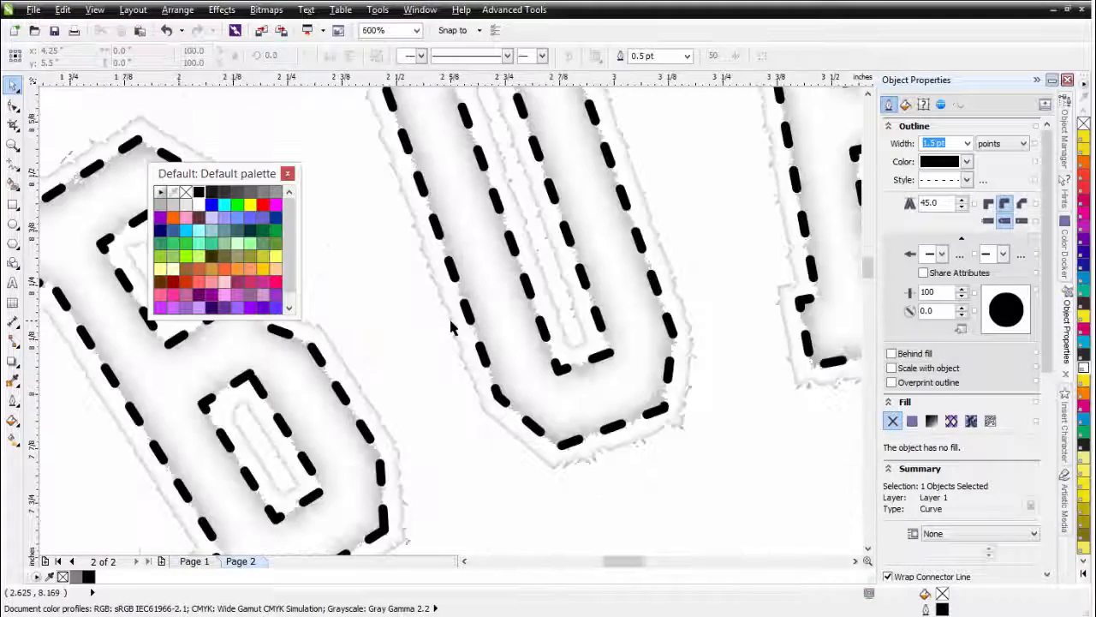
Convert the dashed curve to a 300 dpi RGB Color (24-bit) bitmap with anti-aliasing and a transparent background
{"action": "left_click", "coordinate": [490, 364]}
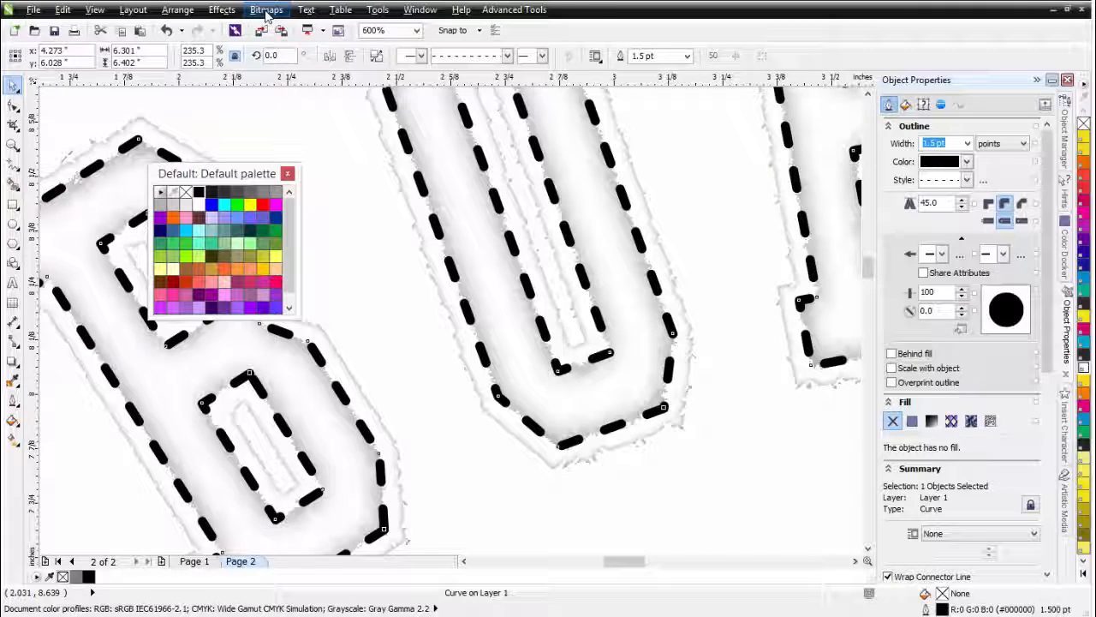
{"action": "left_click", "coordinate": [267, 12]}
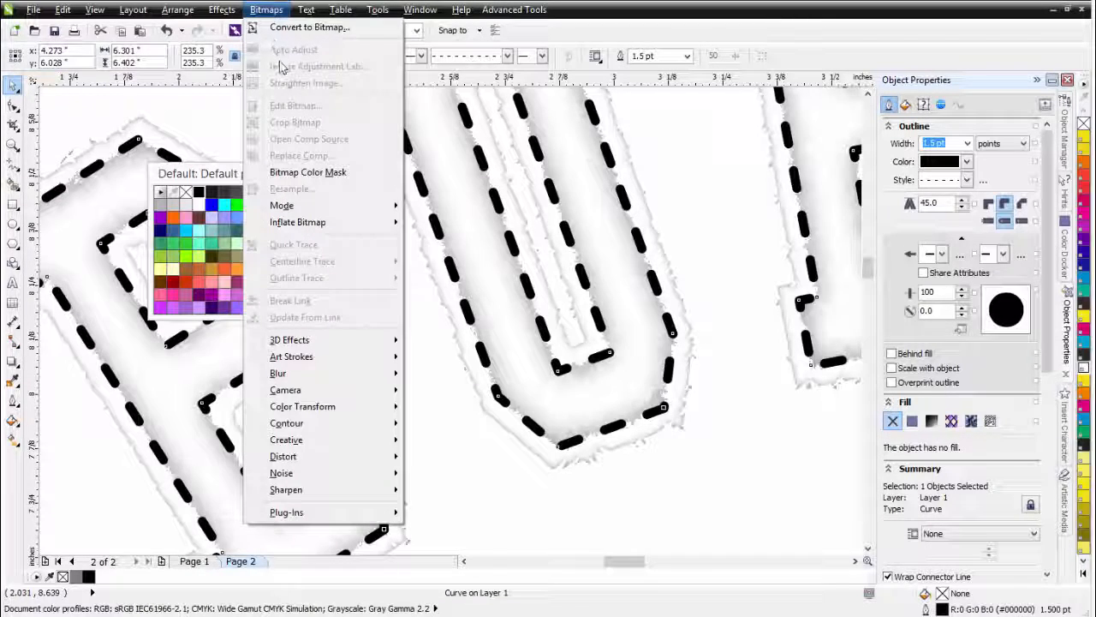
{"action": "left_click", "coordinate": [295, 27]}
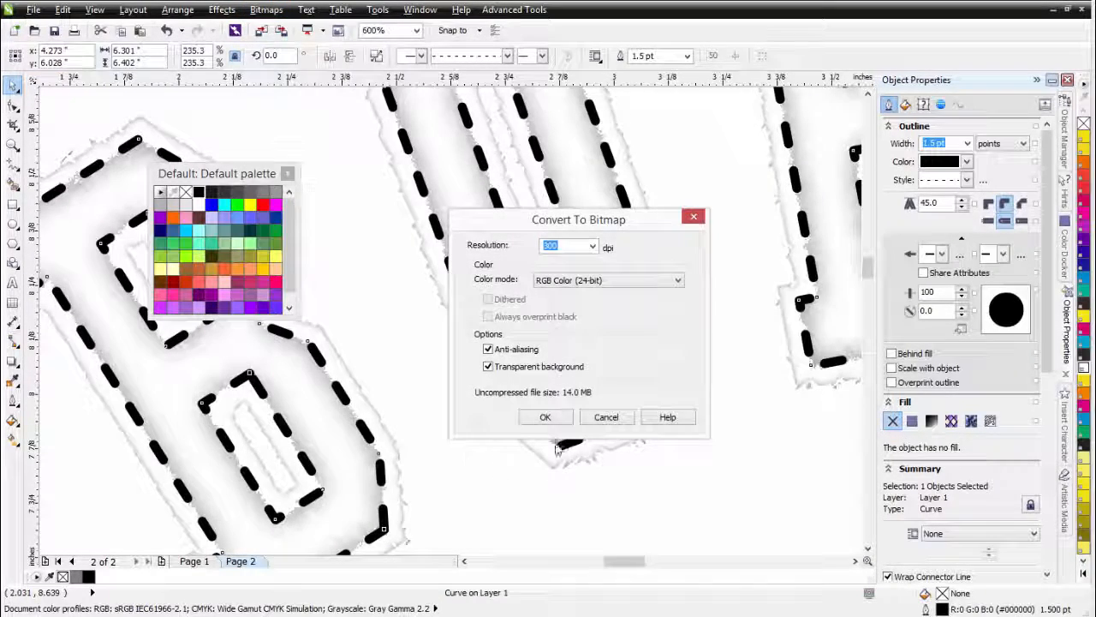
{"action": "left_click", "coordinate": [546, 417]}
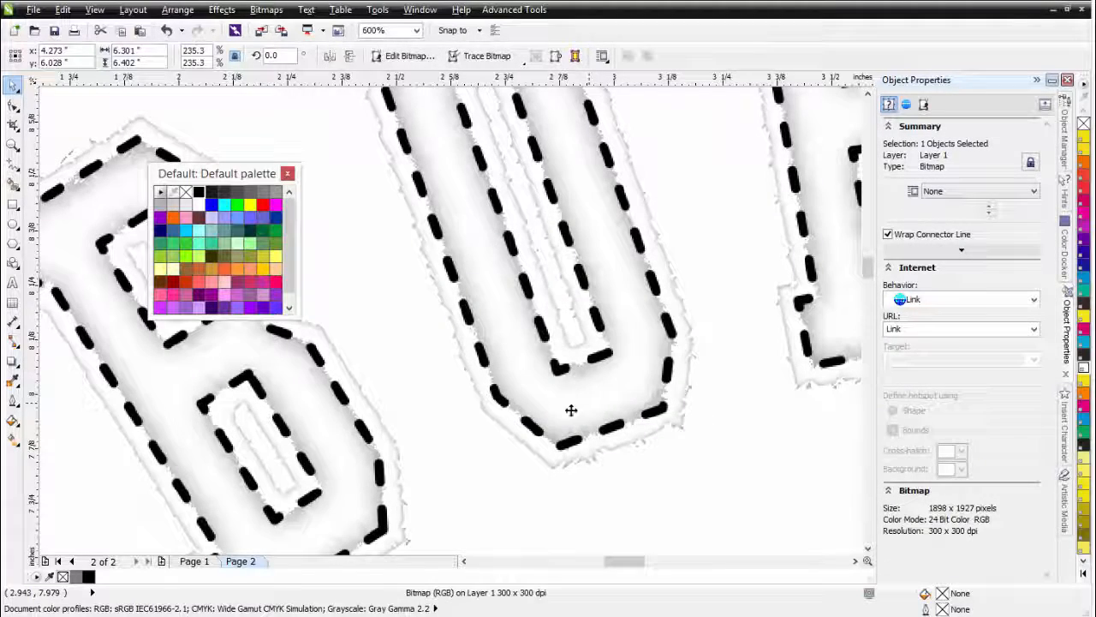
Preview the Displace effect on the dashed bitmap at scale 4, and apply it with horizontal and vertical scale set to 2
{"action": "left_click", "coordinate": [266, 10]}
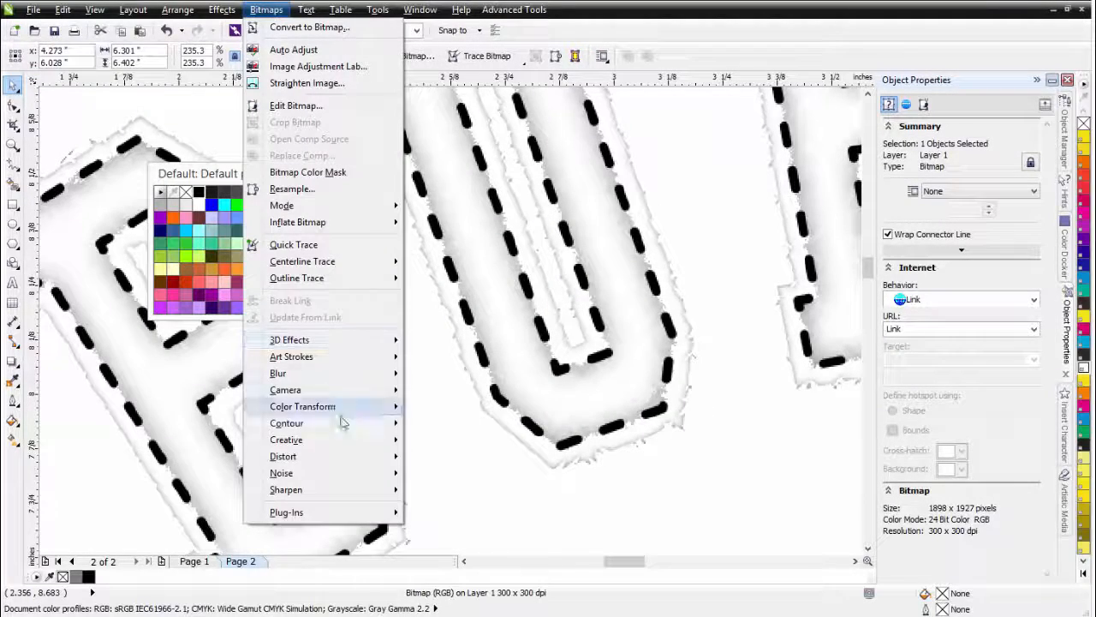
{"action": "mouse_move", "coordinate": [342, 456]}
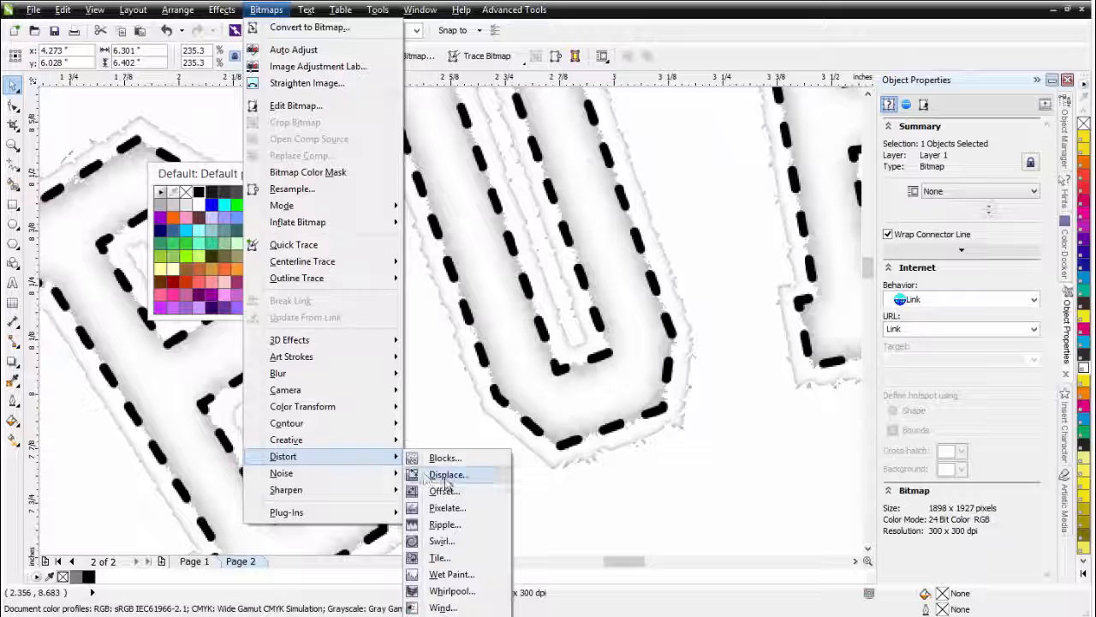
{"action": "left_click", "coordinate": [446, 477]}
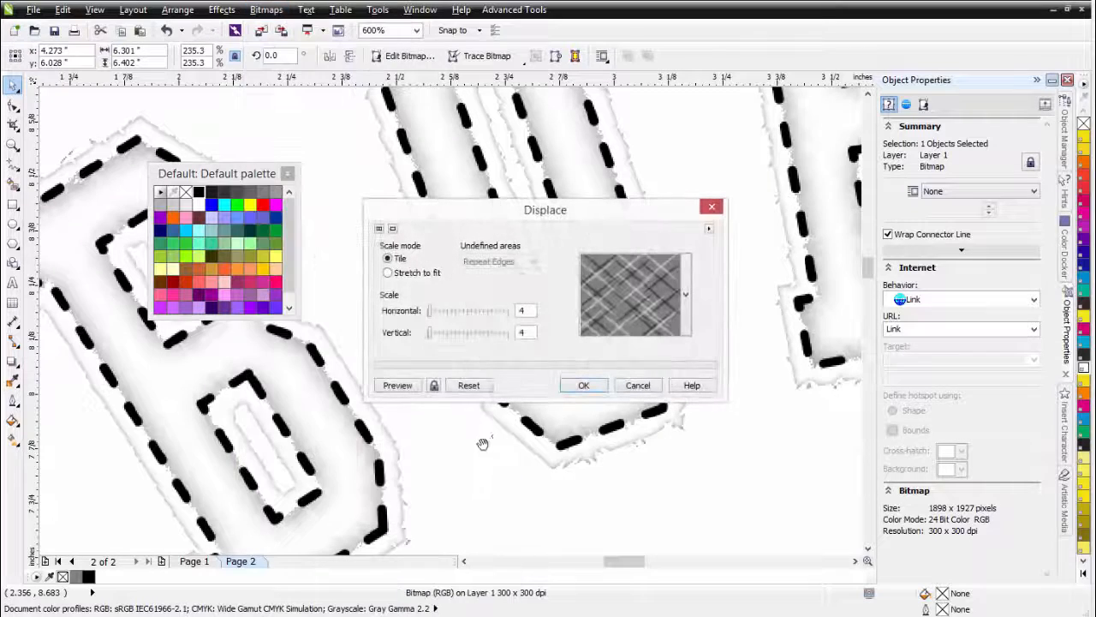
{"action": "left_click", "coordinate": [394, 384]}
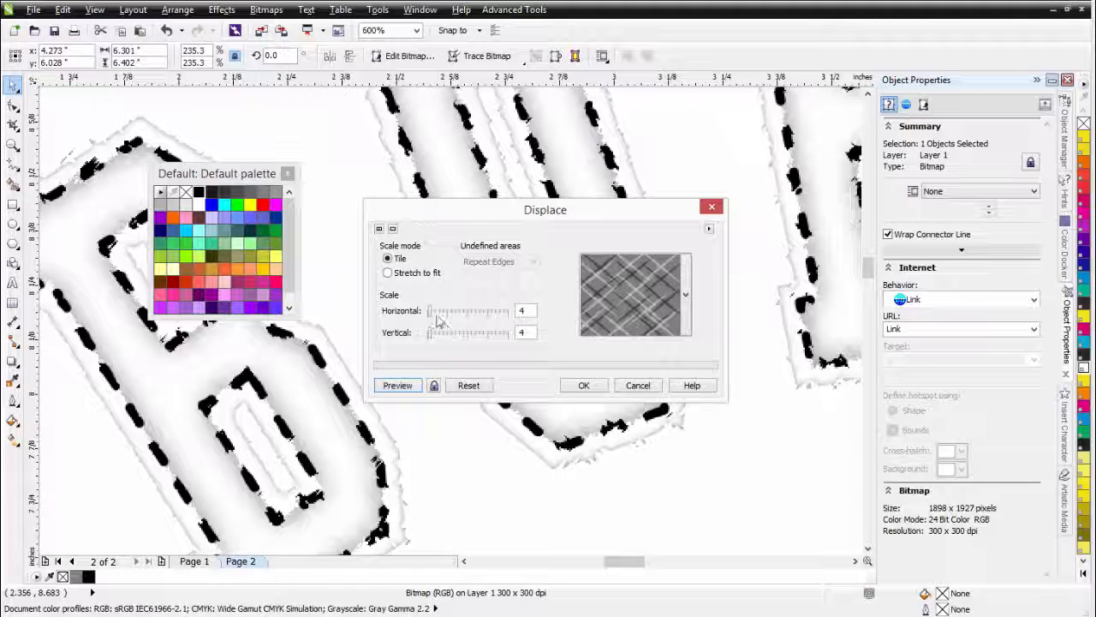
{"action": "left_click", "coordinate": [488, 305]}
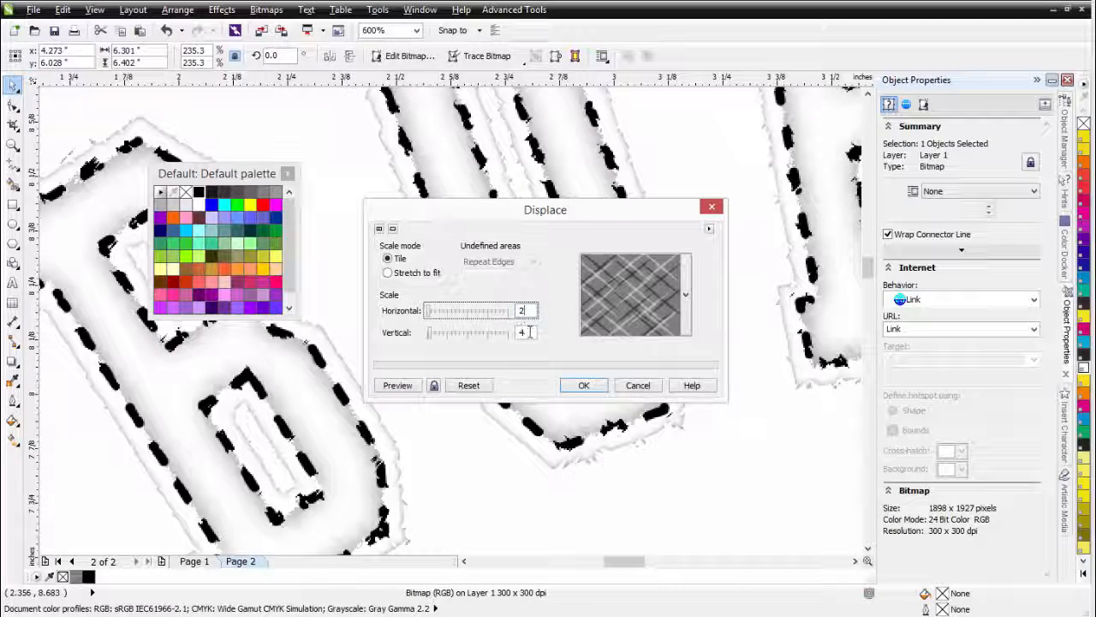
{"action": "key", "text": "Tab"}
{"action": "type", "text": "2"}
{"action": "left_click", "coordinate": [397, 385]}
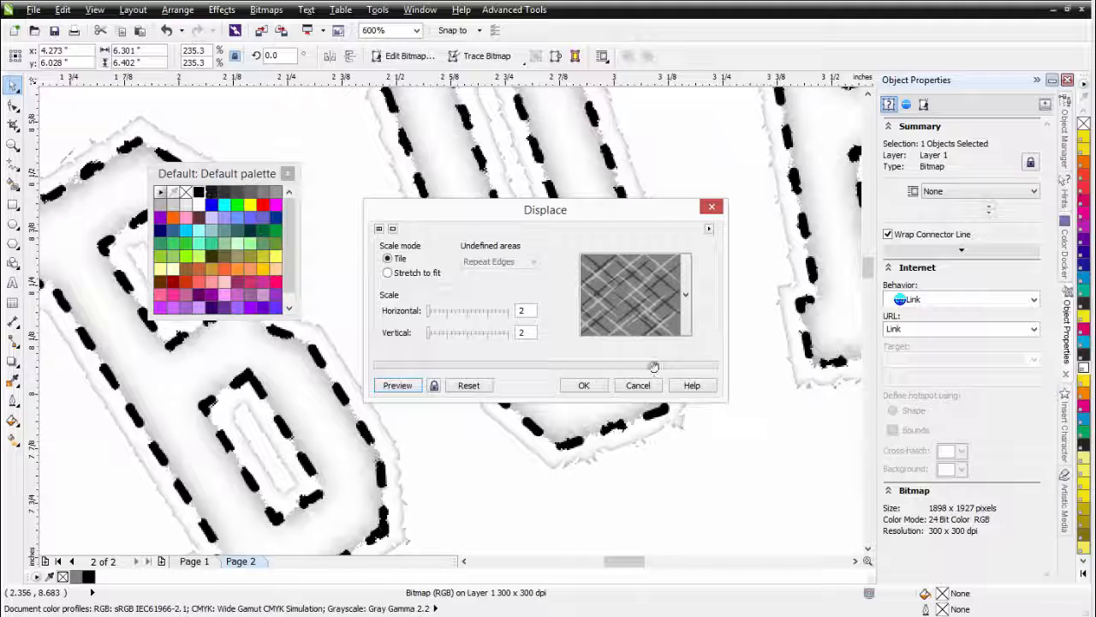
{"action": "left_click", "coordinate": [583, 385]}
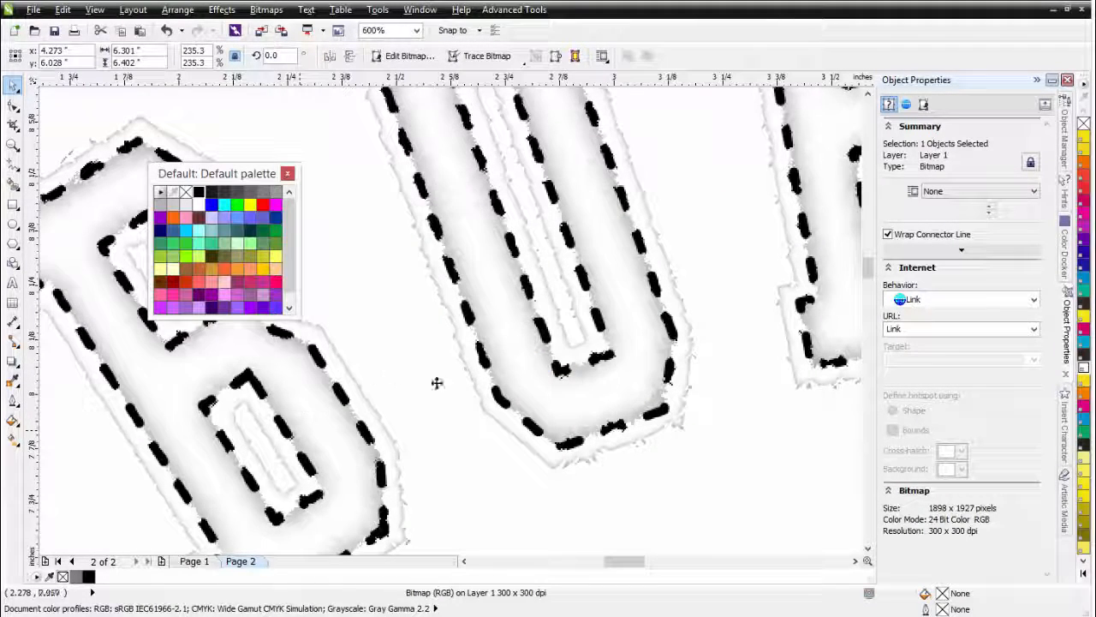
Convert the dashed bitmap to Black and White (1-bit) with the Line Art method and a raised threshold
{"action": "left_click", "coordinate": [266, 10]}
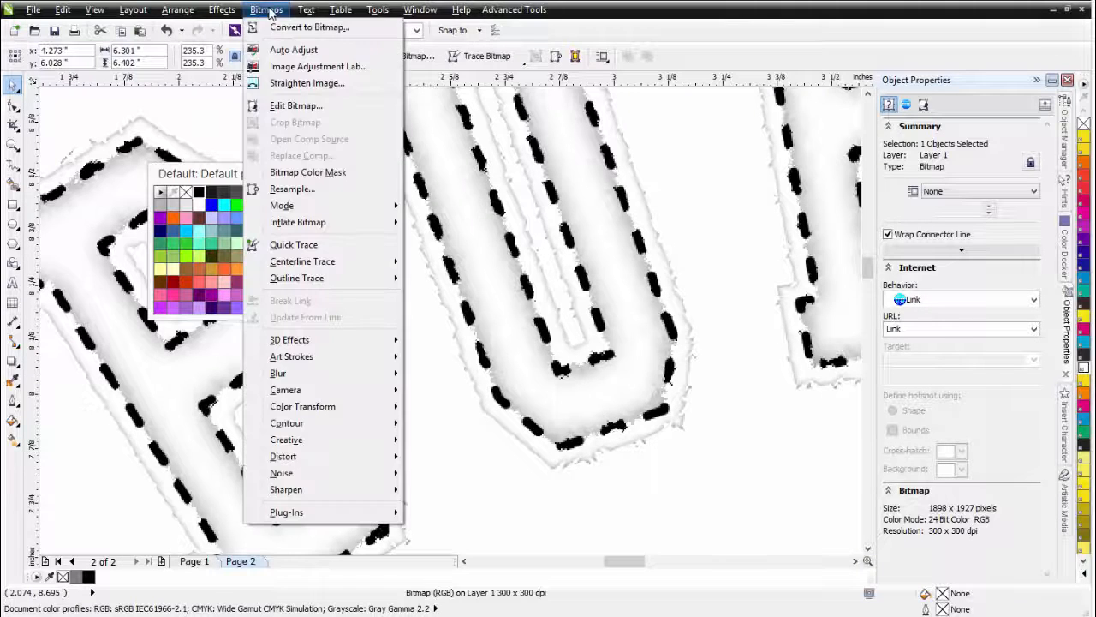
{"action": "mouse_move", "coordinate": [306, 204]}
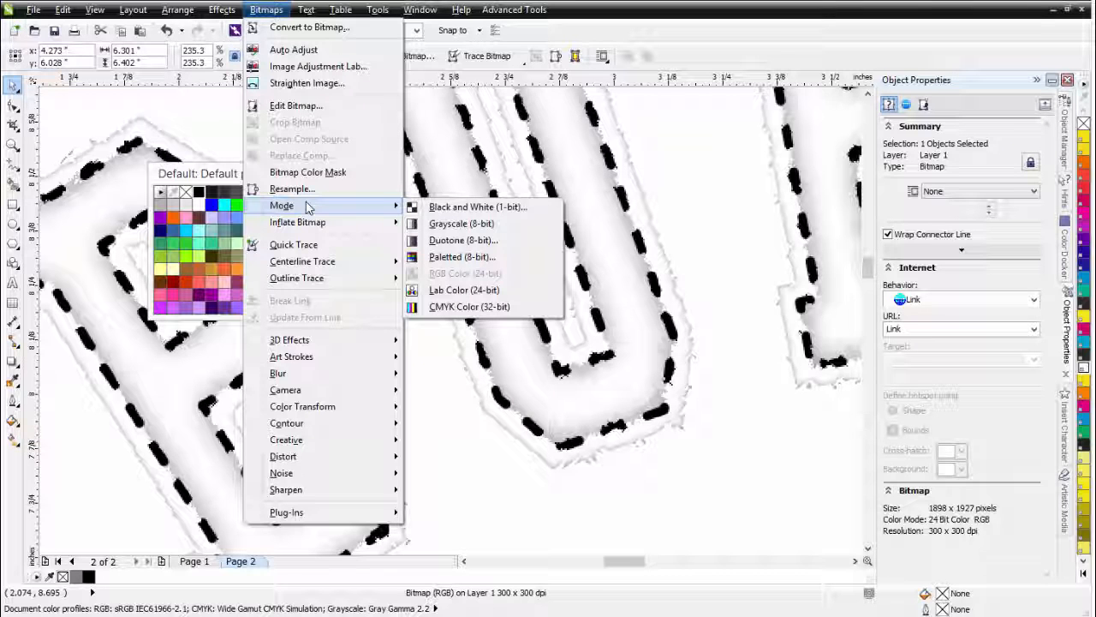
{"action": "left_click", "coordinate": [447, 208]}
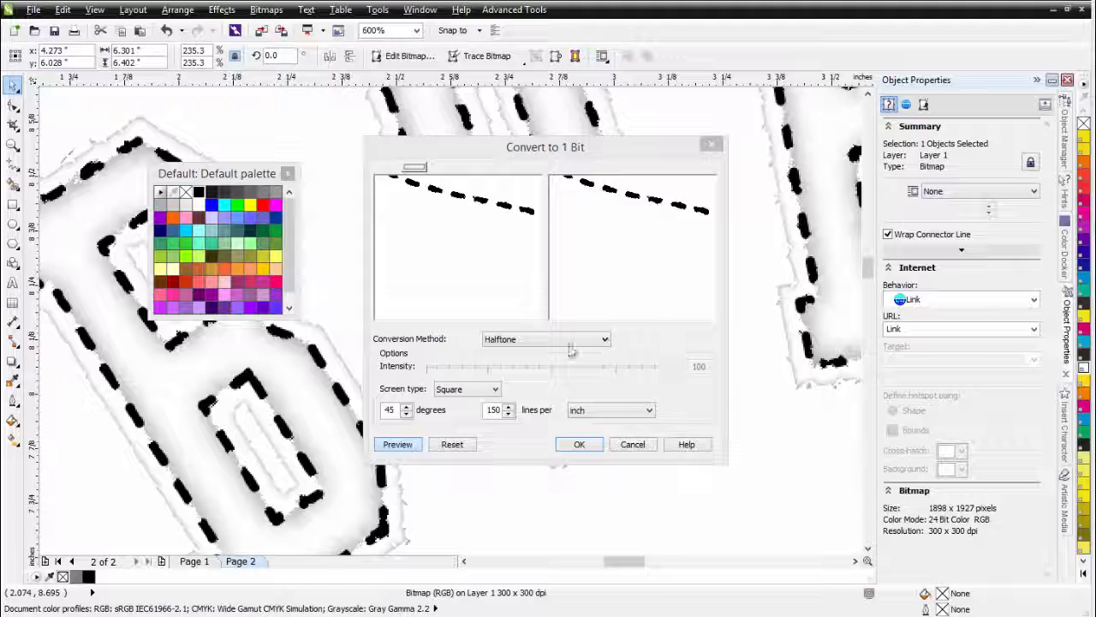
{"action": "left_click", "coordinate": [570, 342]}
{"action": "left_click", "coordinate": [558, 351]}
{"action": "left_click", "coordinate": [501, 206]}
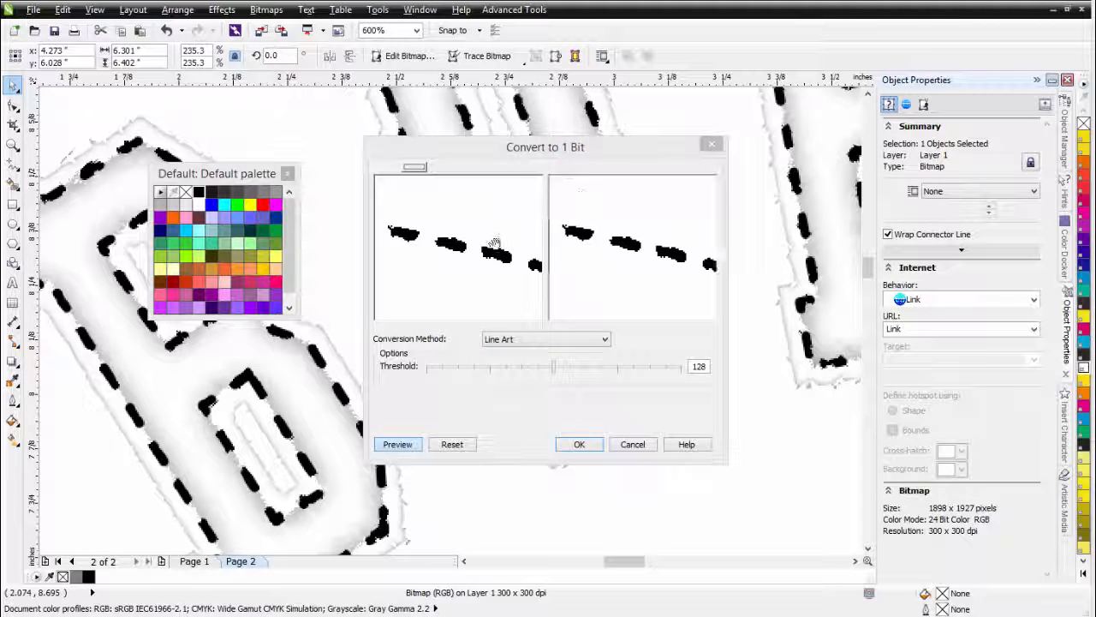
{"action": "left_click", "coordinate": [494, 246]}
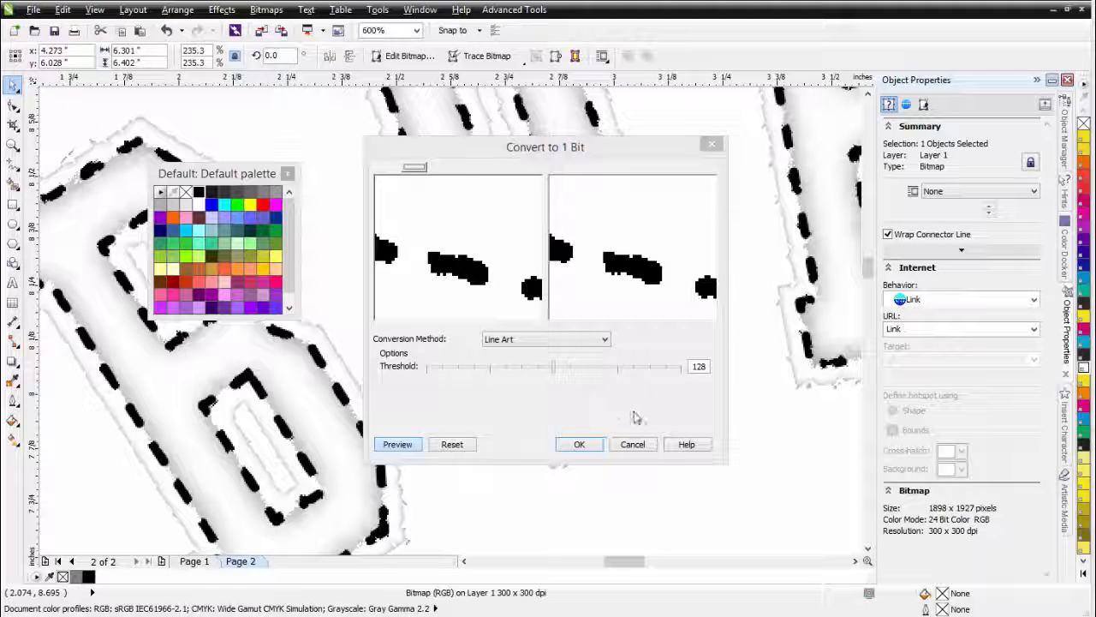
{"action": "left_click", "coordinate": [614, 368]}
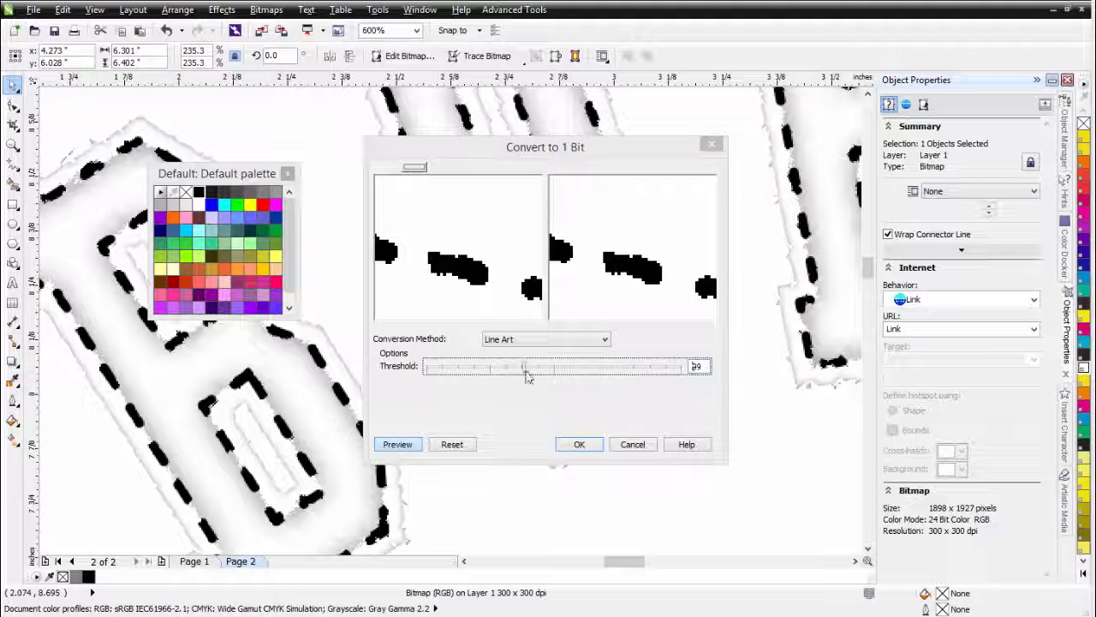
{"action": "left_click_drag", "start_coordinate": [604, 367], "coordinate": [613, 367]}
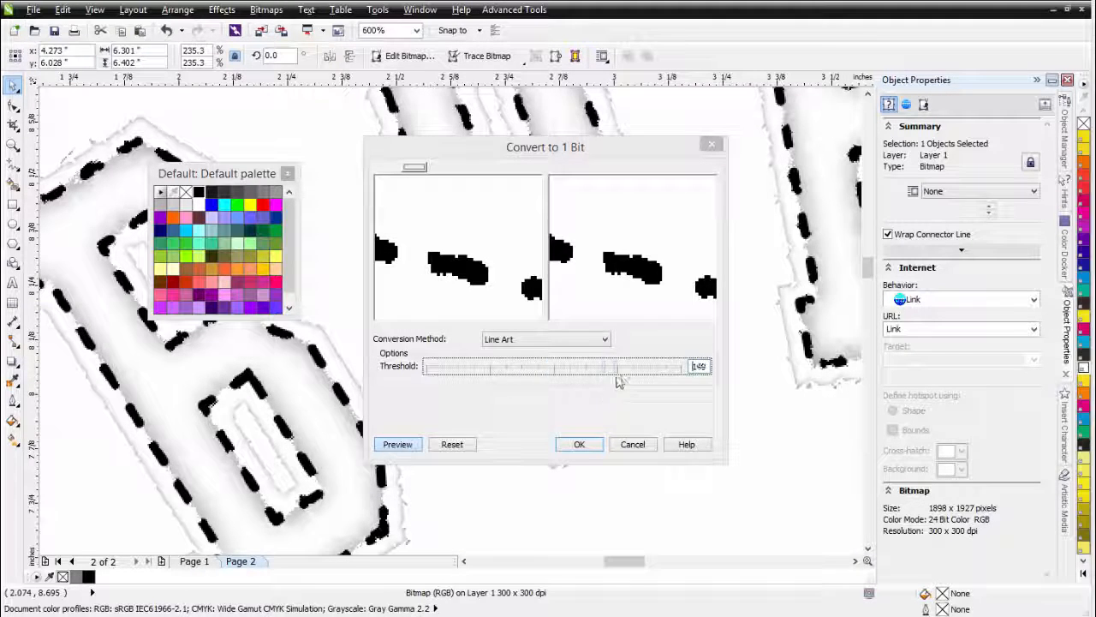
{"action": "left_click", "coordinate": [580, 445]}
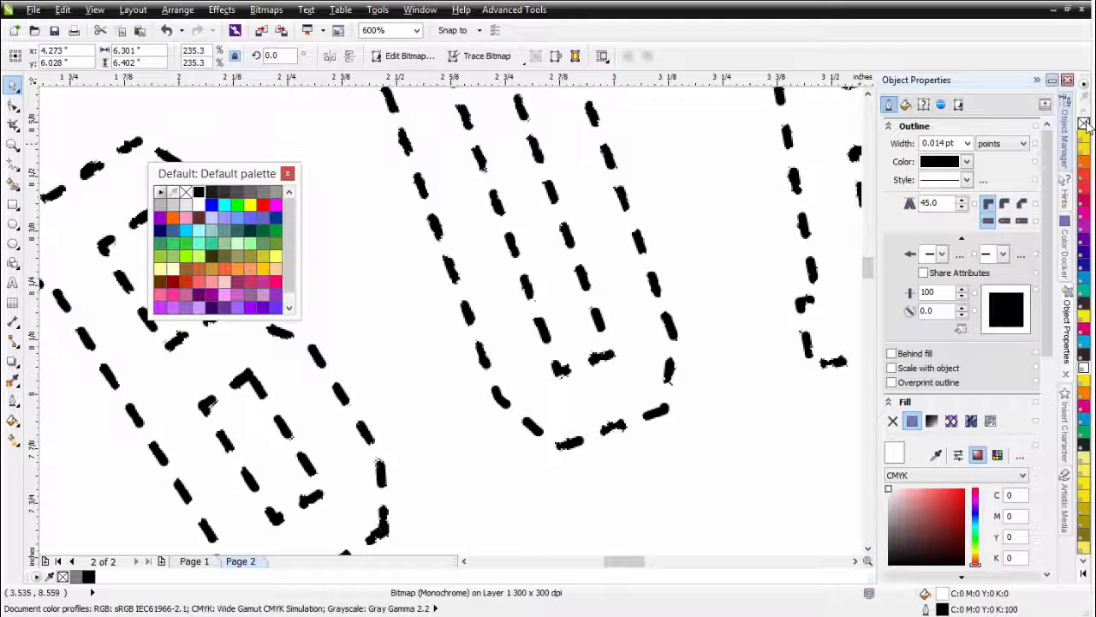
Remove the 1-bit bitmap's fill, try green, teal and black for its dashes, and color them gray (R128 G128 B128)
{"action": "left_click", "coordinate": [186, 191]}
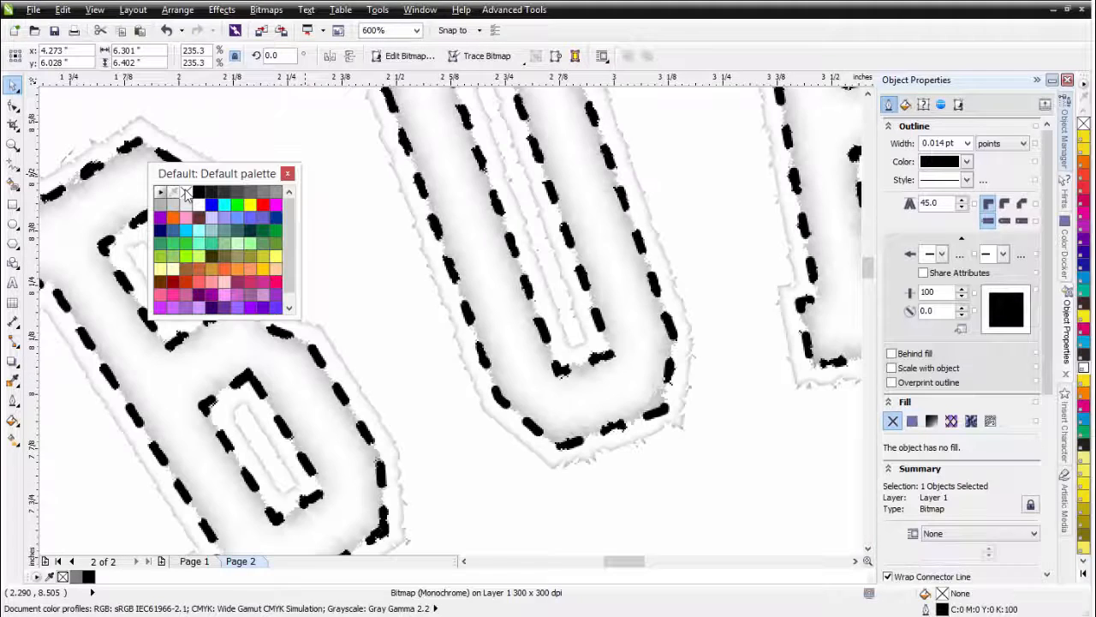
{"action": "left_click", "coordinate": [186, 244]}
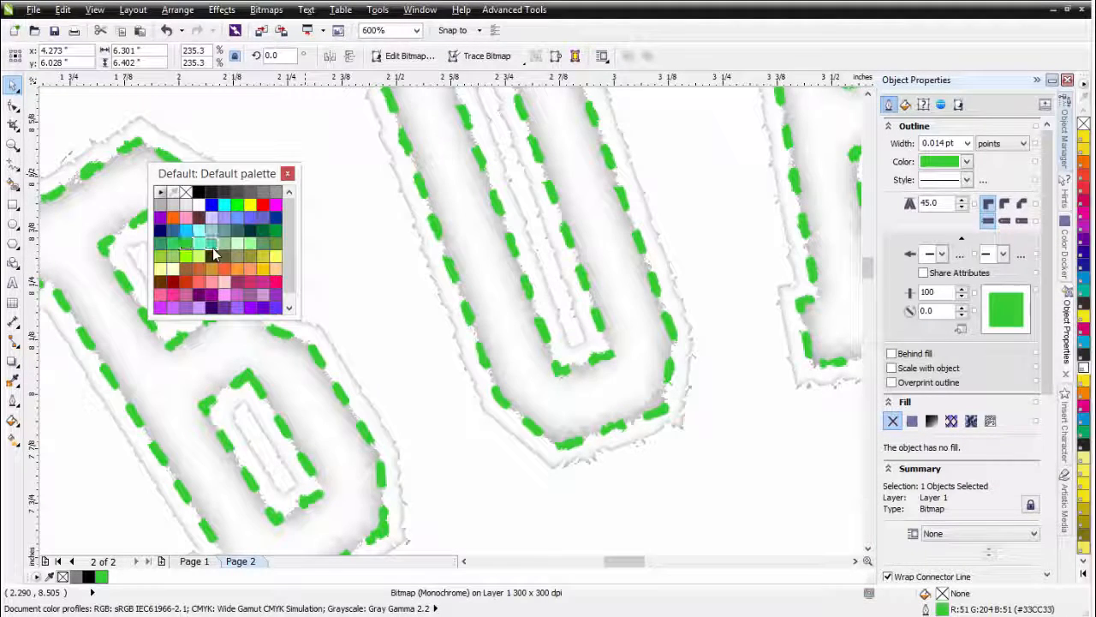
{"action": "left_click", "coordinate": [211, 243]}
{"action": "left_click", "coordinate": [199, 192]}
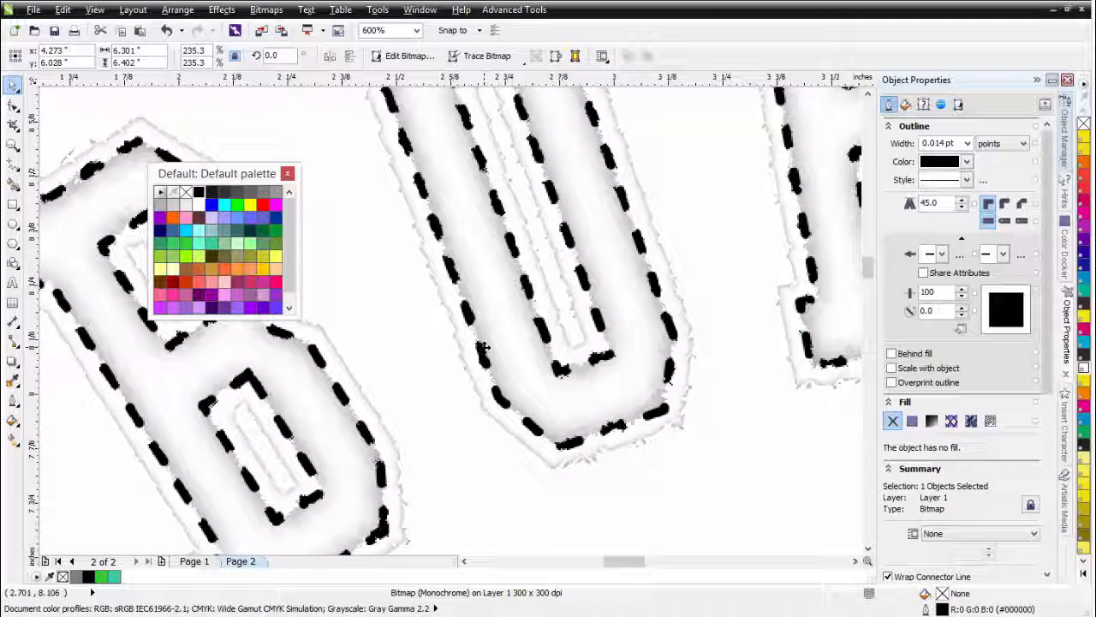
{"action": "left_click", "coordinate": [139, 33]}
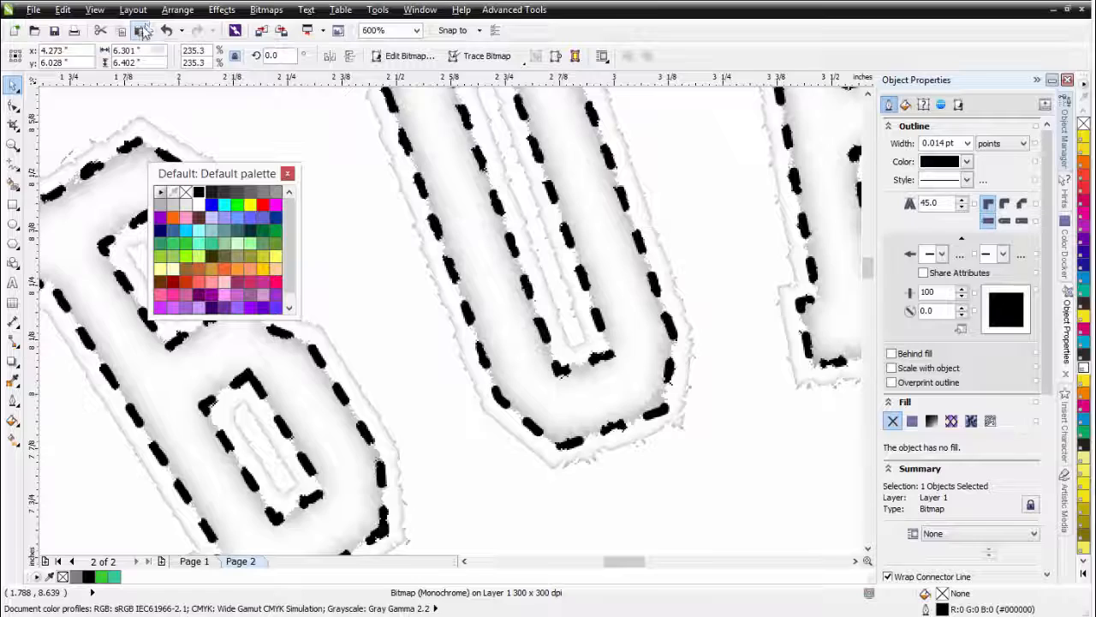
{"action": "left_click", "coordinate": [262, 192]}
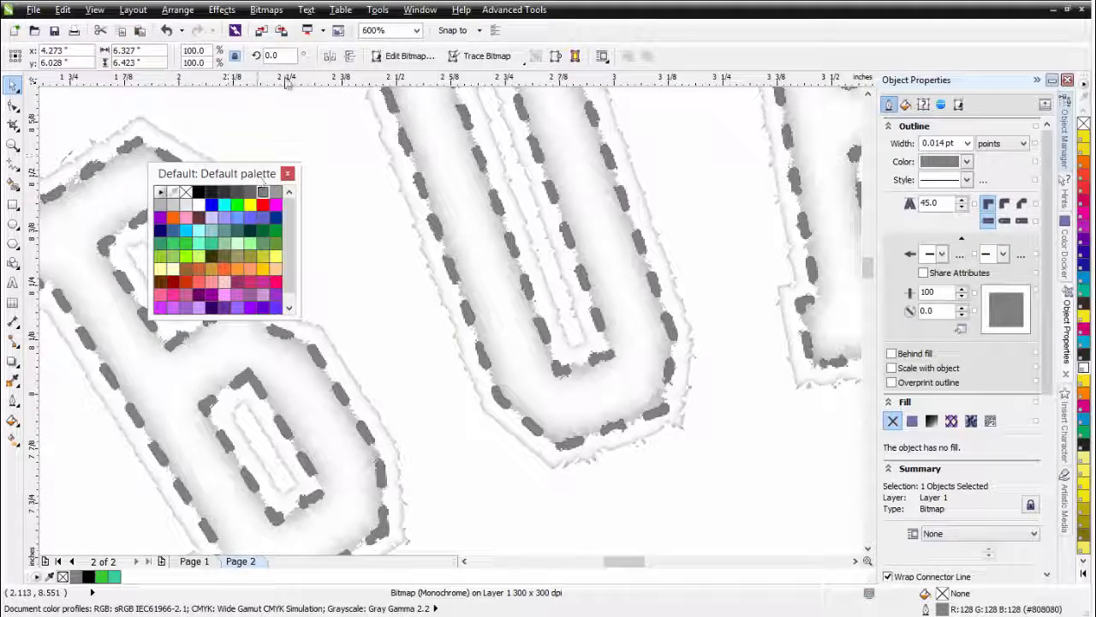
Convert the gray dashed bitmap to a 300 dpi RGB Color (24-bit) bitmap with anti-aliasing and a transparent background
{"action": "left_click", "coordinate": [266, 10]}
{"action": "left_click", "coordinate": [291, 27]}
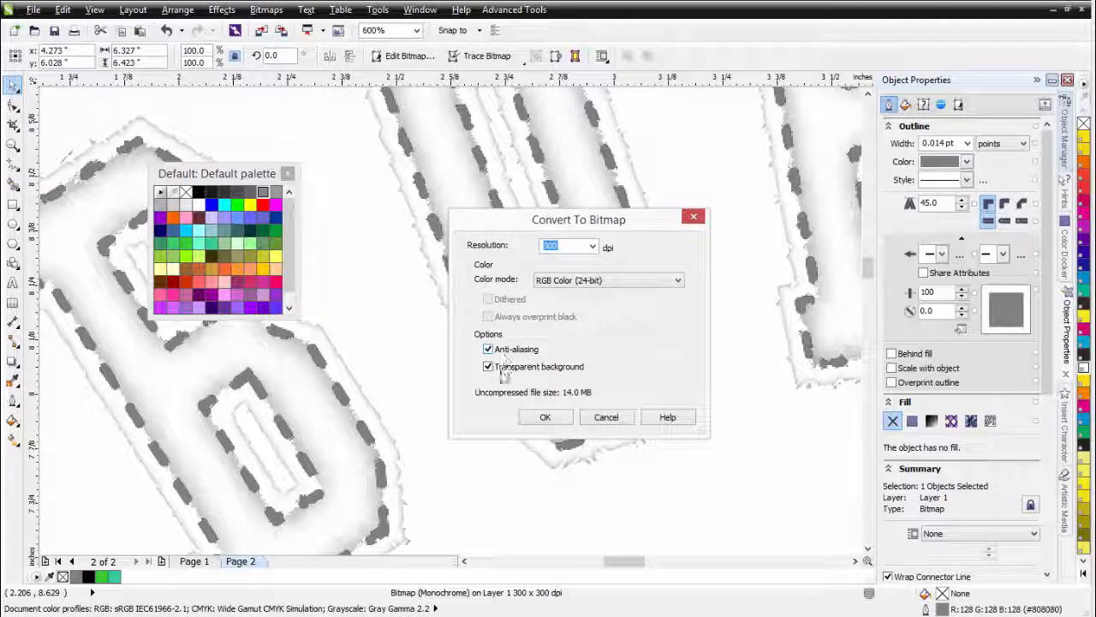
{"action": "left_click", "coordinate": [547, 418]}
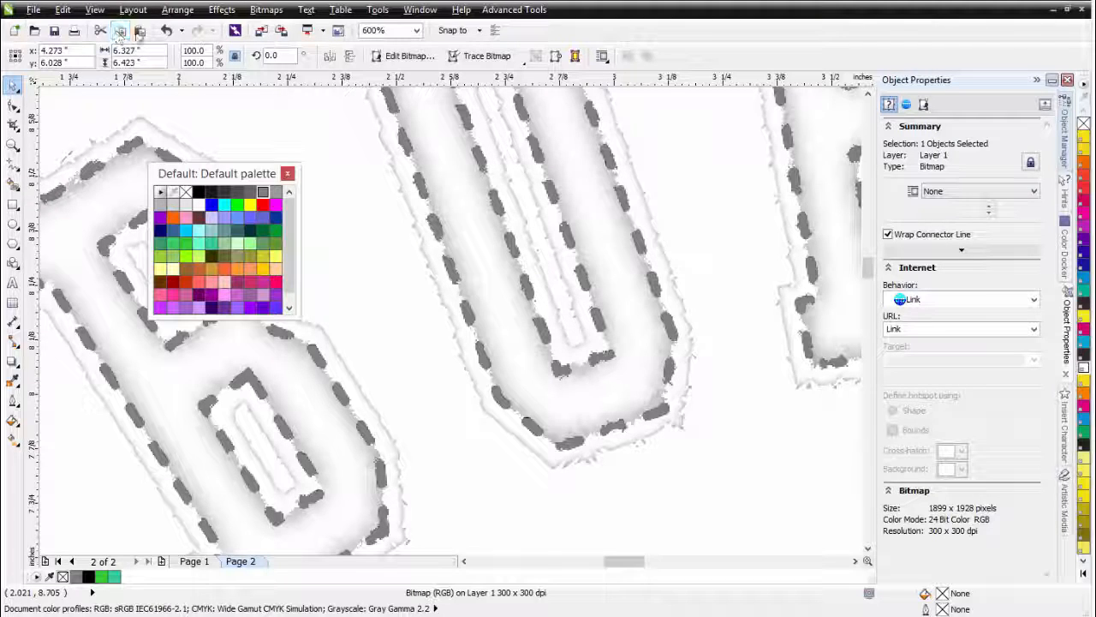
{"action": "left_click", "coordinate": [220, 11]}
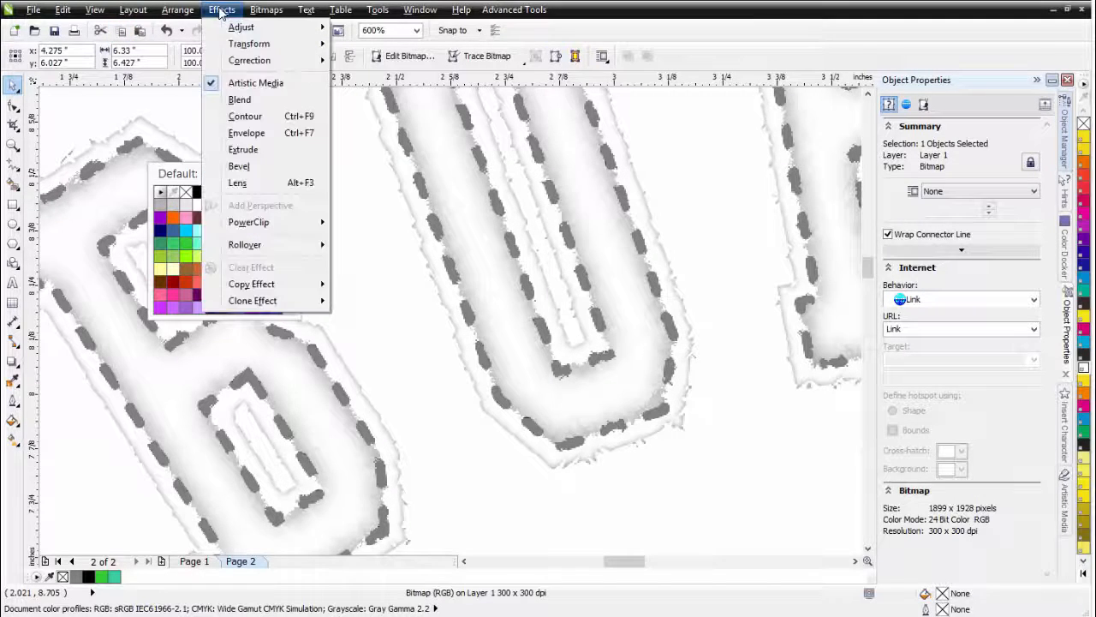
{"action": "mouse_move", "coordinate": [234, 45]}
{"action": "left_click", "coordinate": [368, 64]}
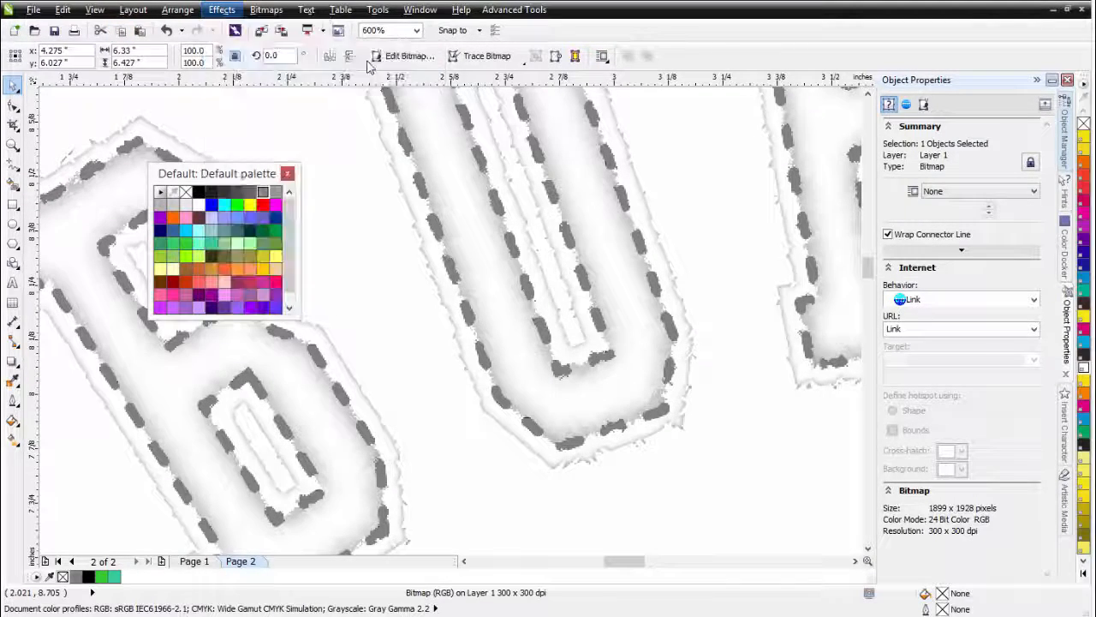
Apply a Uniform transparency to the gray dashed bitmap with the Color Dodge merge mode and a starting transparency of 0
{"action": "left_click", "coordinate": [13, 360]}
{"action": "left_click", "coordinate": [76, 460]}
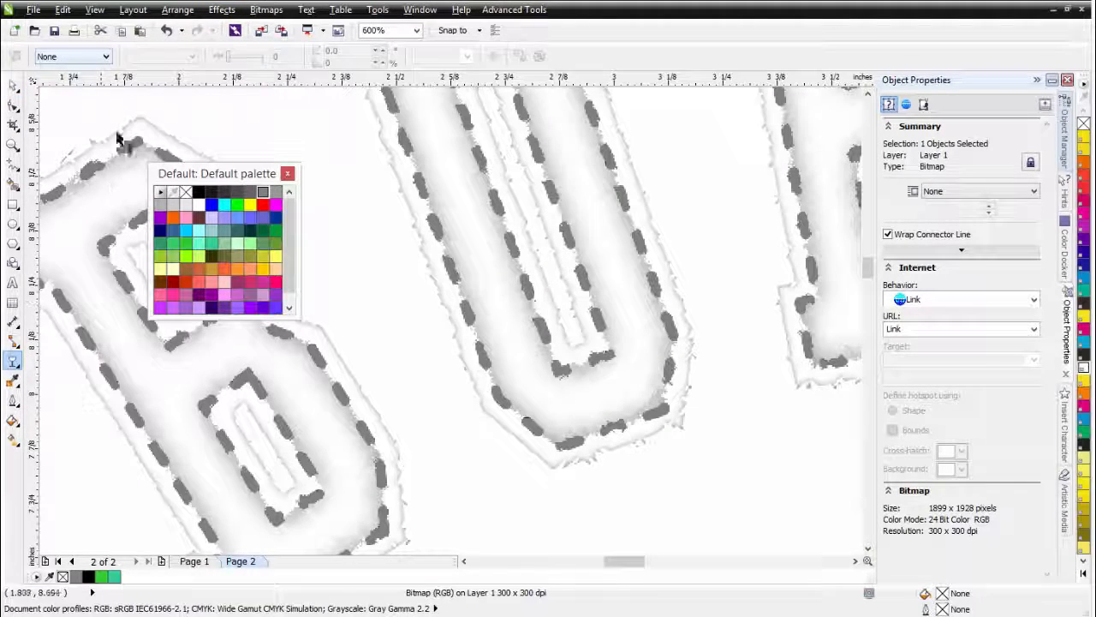
{"action": "left_click", "coordinate": [104, 56]}
{"action": "left_click", "coordinate": [51, 67]}
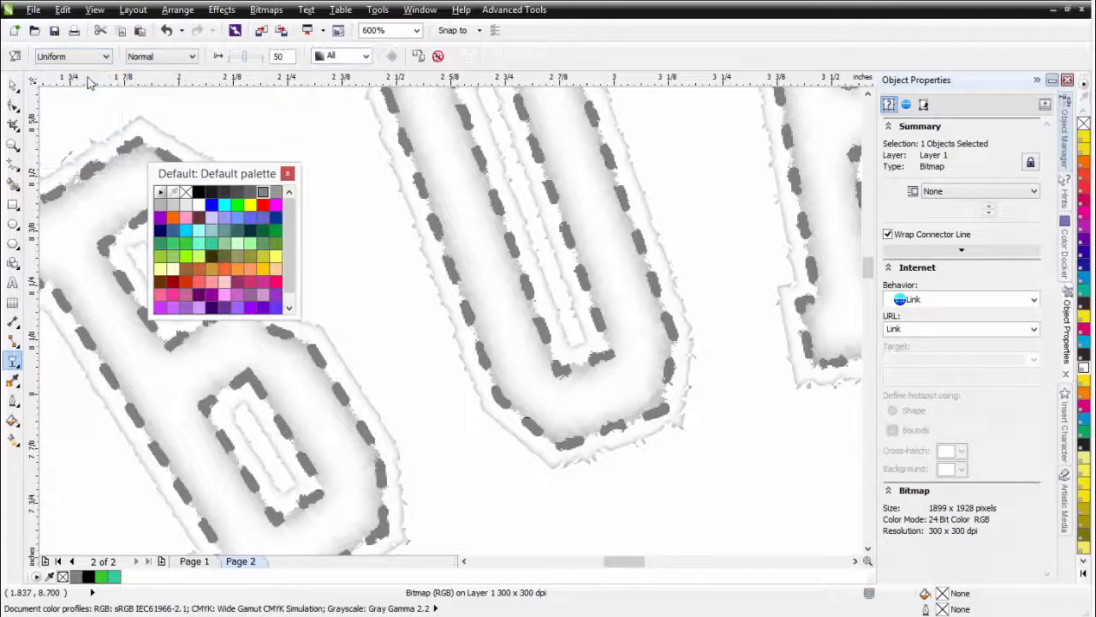
{"action": "left_click", "coordinate": [164, 58]}
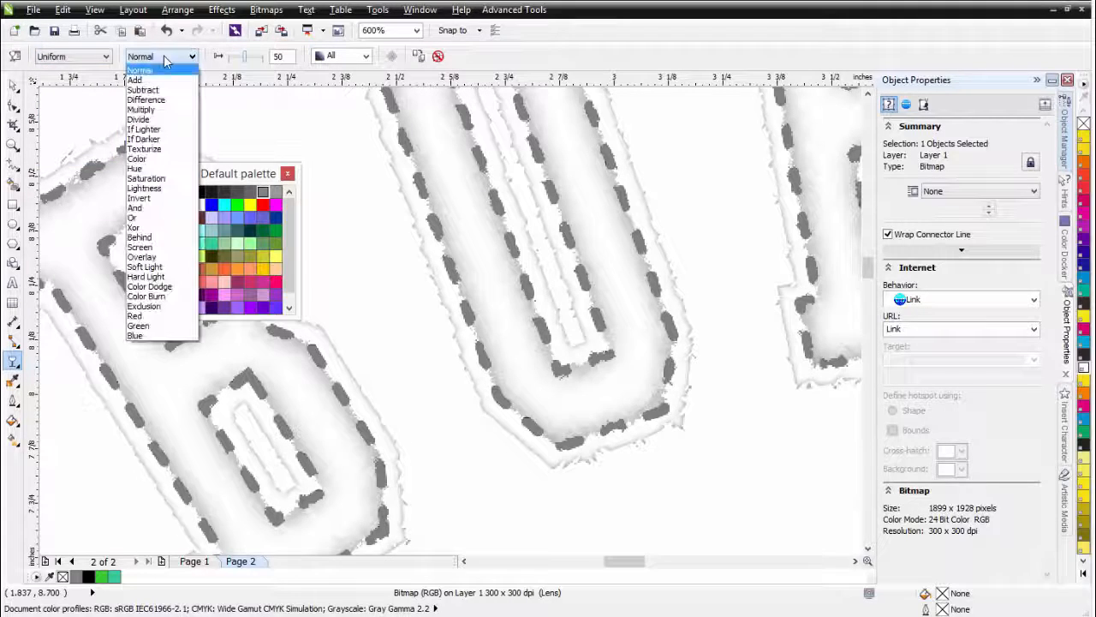
{"action": "left_click", "coordinate": [149, 286]}
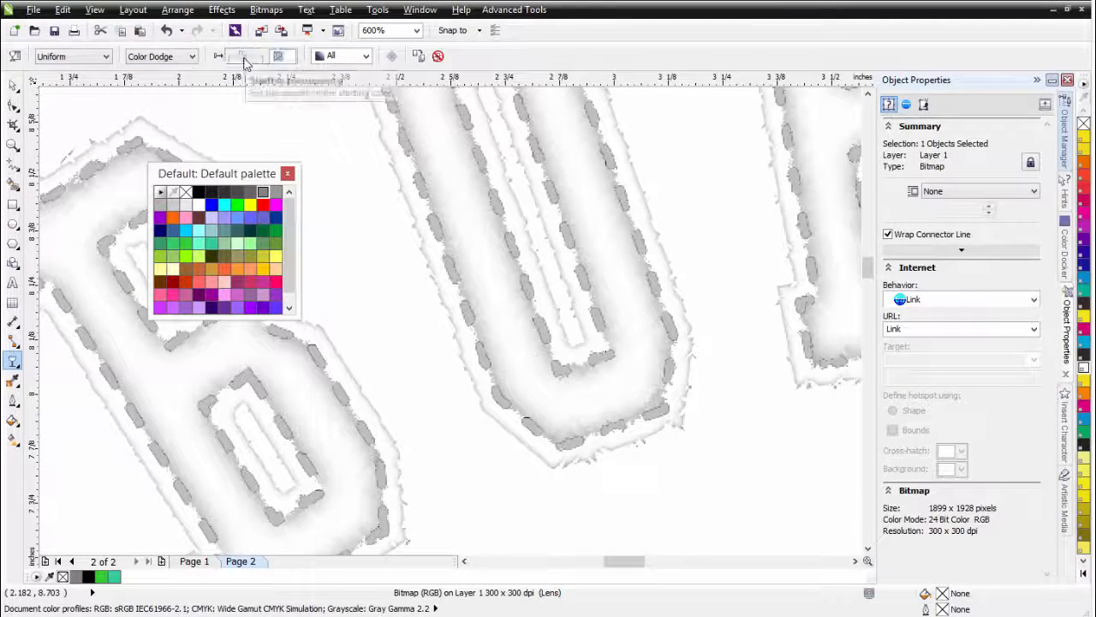
{"action": "left_click_drag", "start_coordinate": [245, 56], "coordinate": [221, 58]}
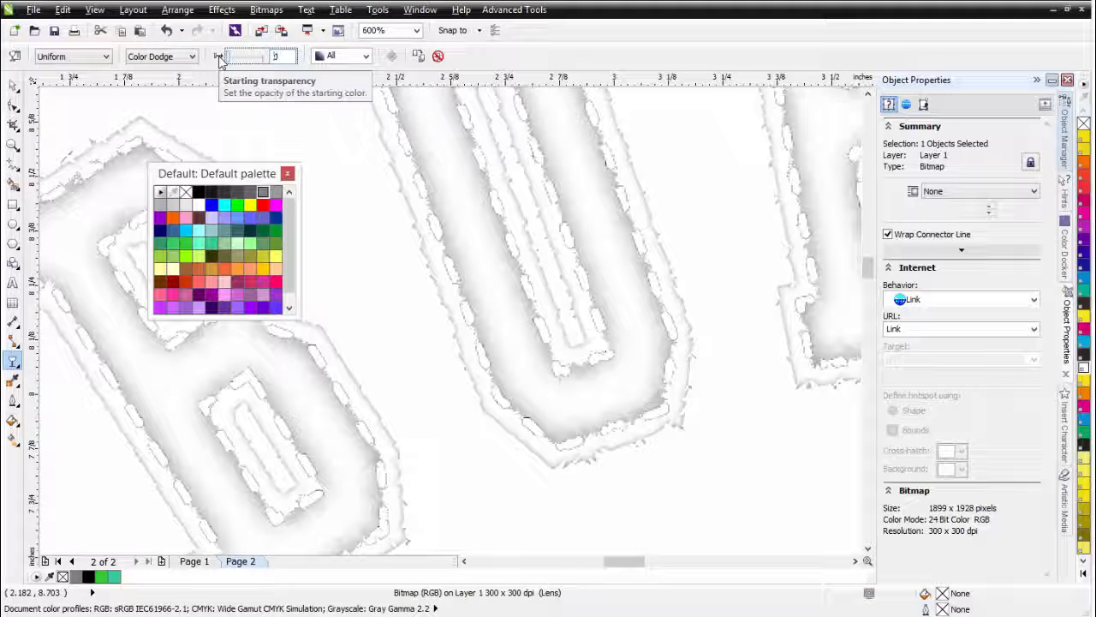
Preview a Gaussian Blur on the dashed bitmap at 10.0 and 1.0 pixels, and apply it with a radius of 1.4 pixels
{"action": "left_click", "coordinate": [266, 9]}
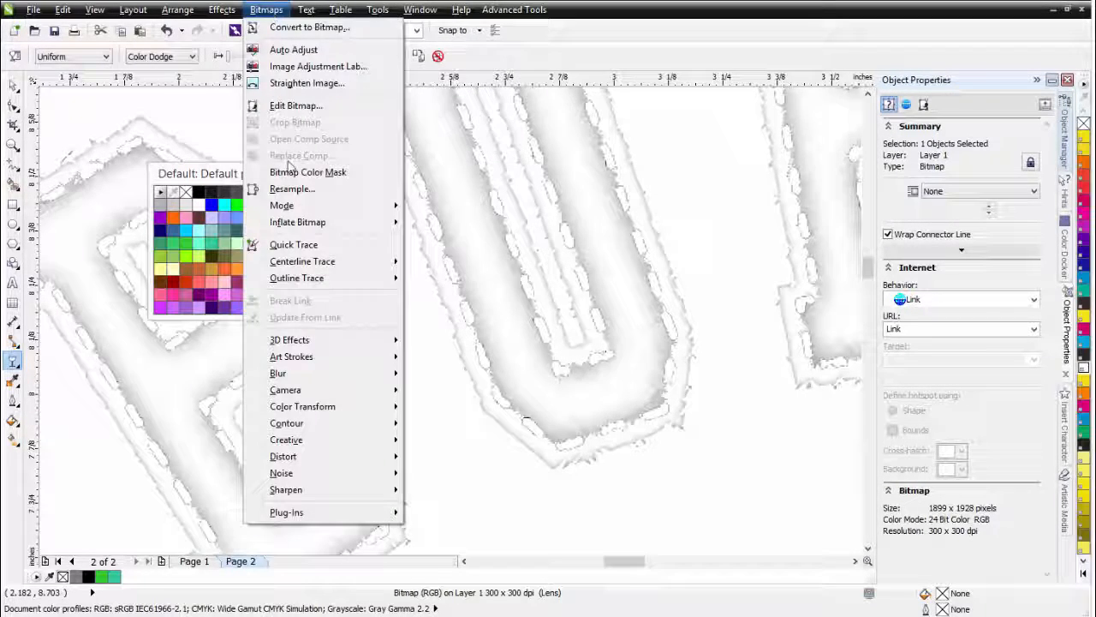
{"action": "mouse_move", "coordinate": [328, 375]}
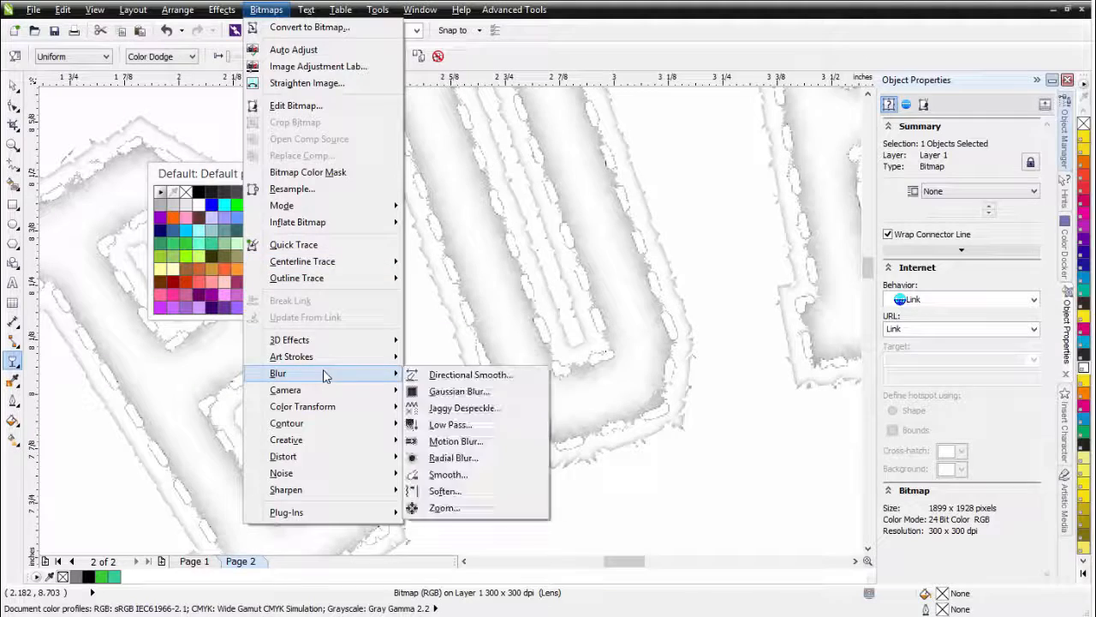
{"action": "left_click", "coordinate": [415, 391]}
{"action": "left_click", "coordinate": [409, 342]}
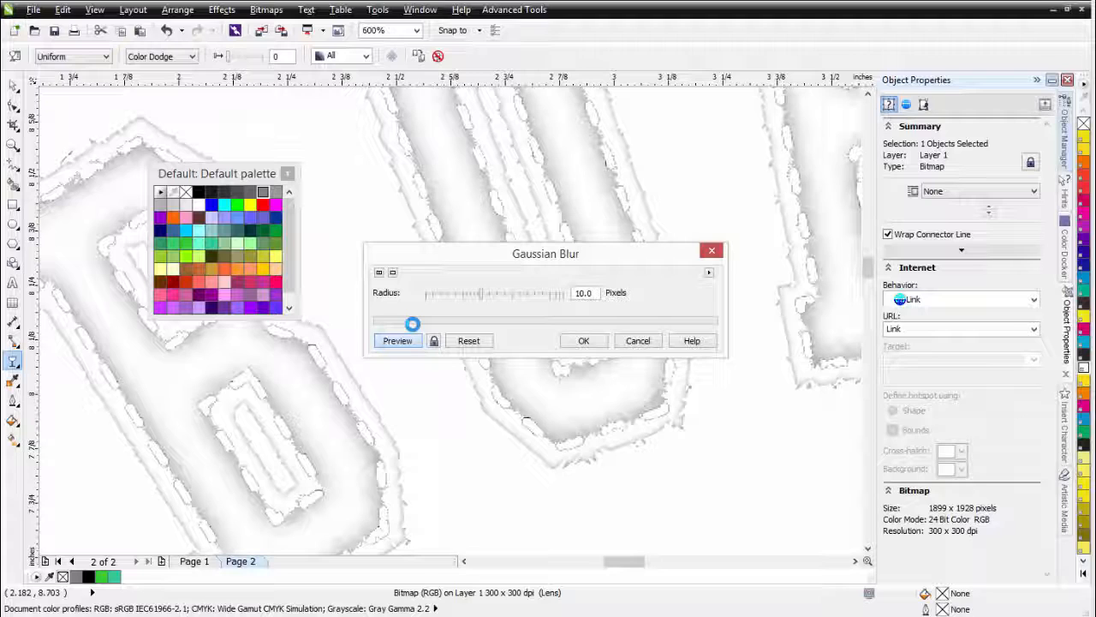
{"action": "left_click", "coordinate": [432, 295]}
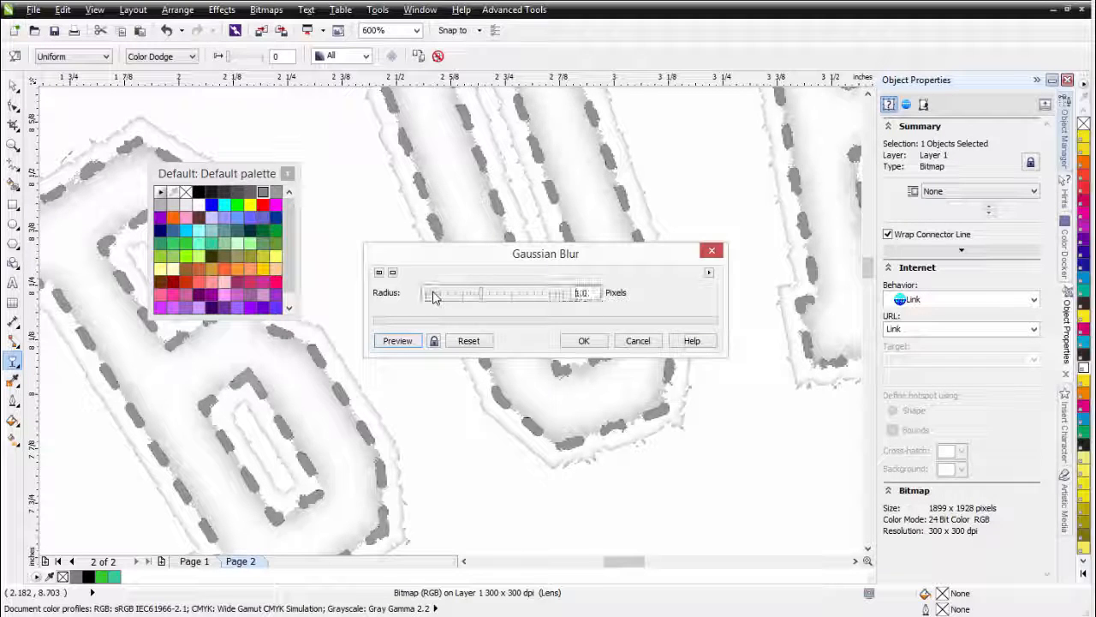
{"action": "left_click", "coordinate": [409, 341]}
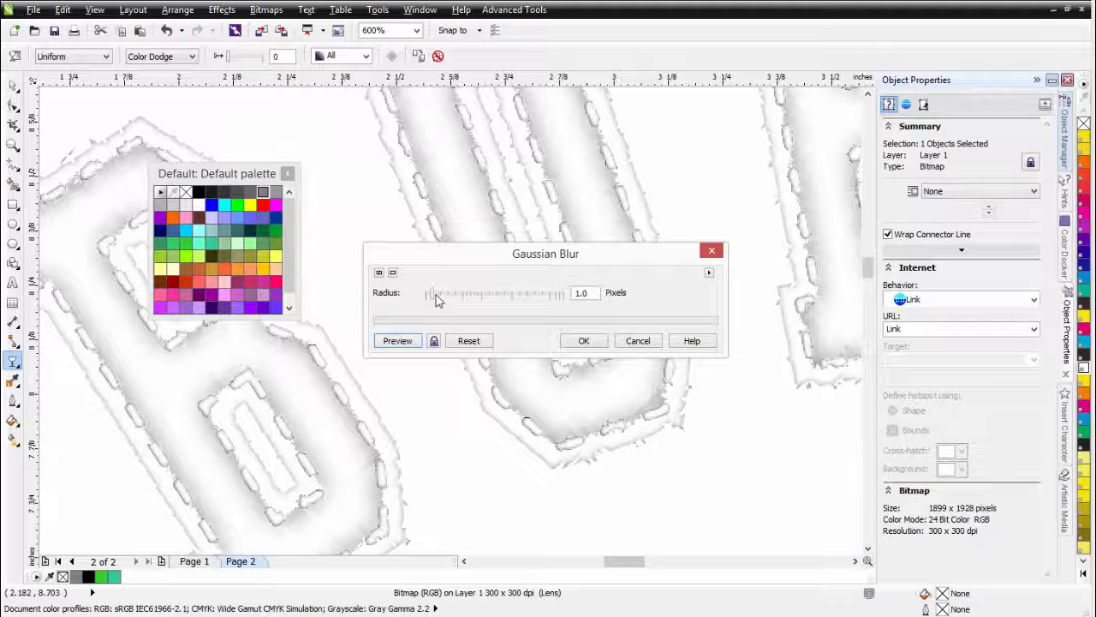
{"action": "left_click_drag", "start_coordinate": [433, 295], "coordinate": [440, 294]}
{"action": "left_click", "coordinate": [404, 342]}
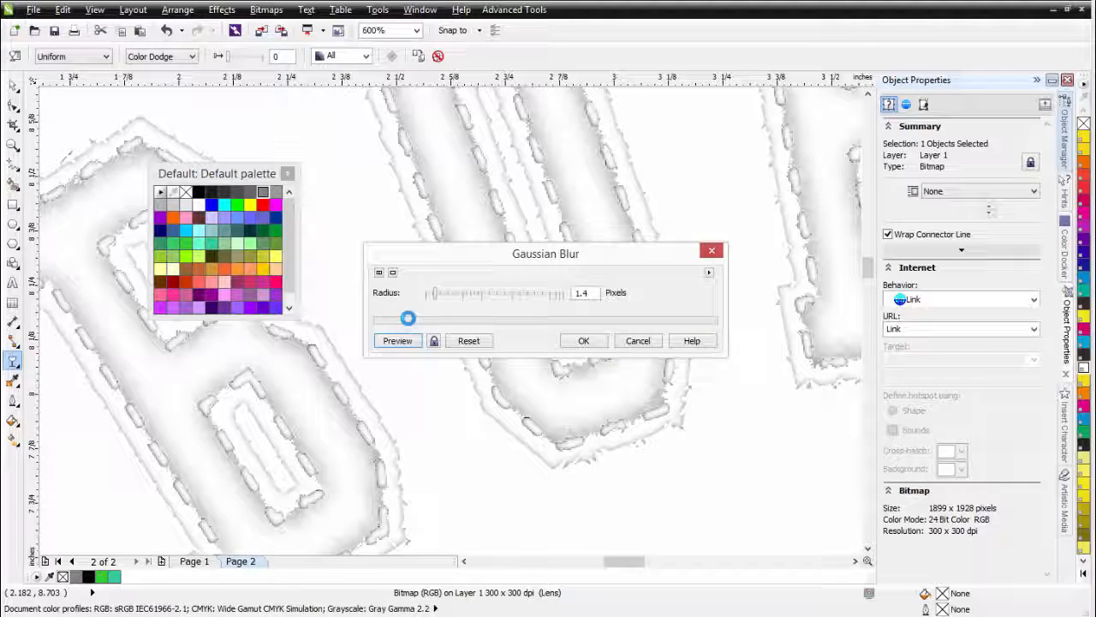
{"action": "left_click", "coordinate": [580, 347]}
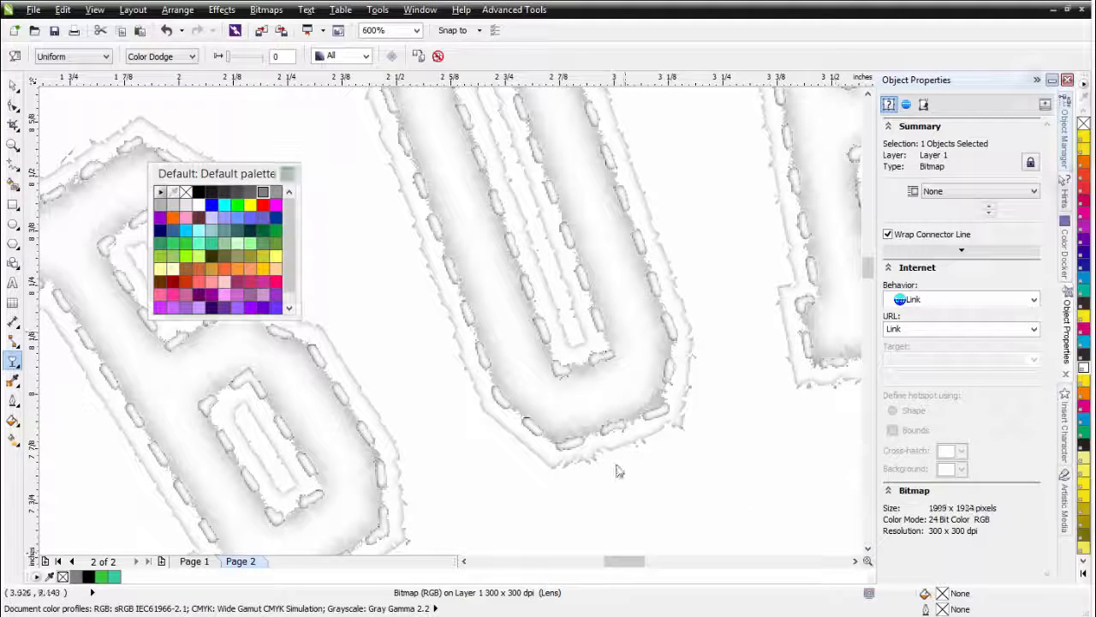
Select the two topmost bitmaps on Page 2's Layer 1 in the Object Manager
{"action": "left_click", "coordinate": [13, 85]}
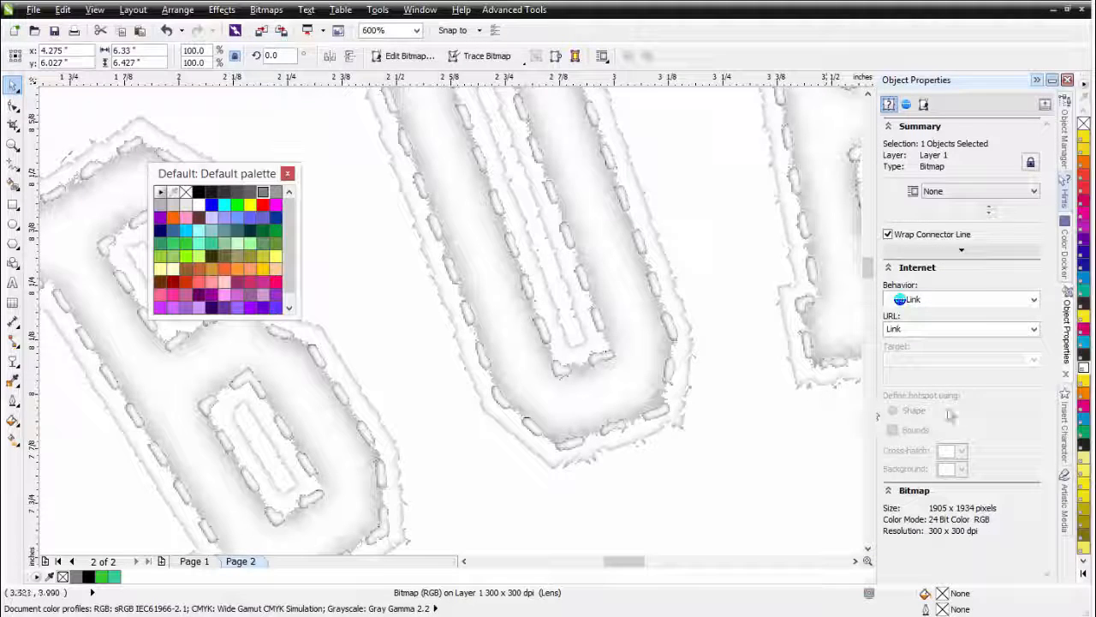
{"action": "left_click", "coordinate": [1066, 153]}
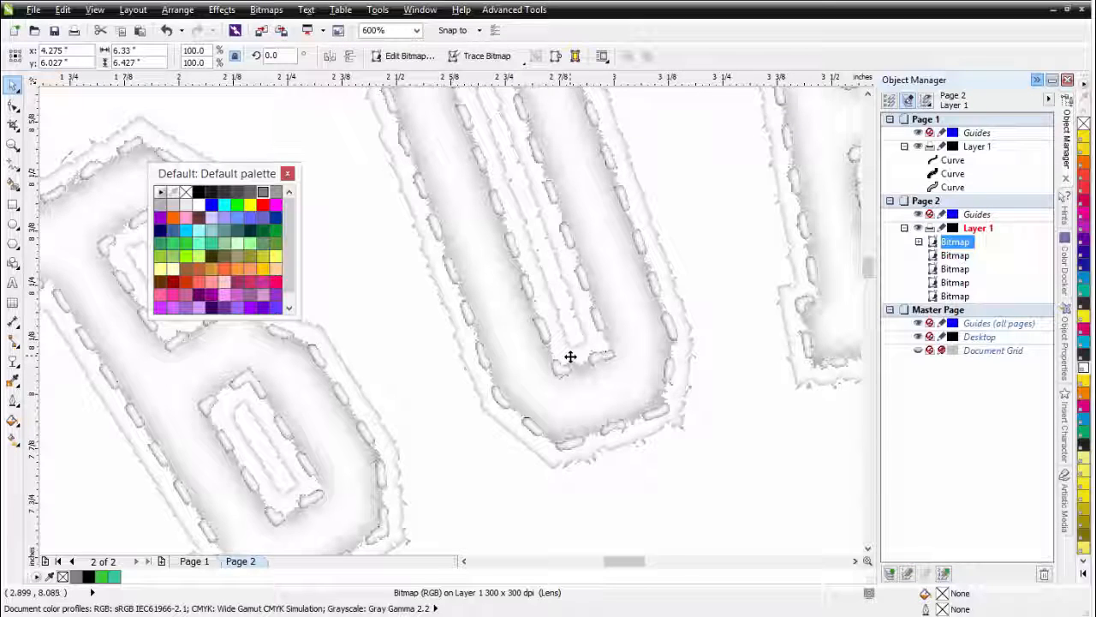
{"action": "scroll", "coordinate": [568, 357], "scroll_direction": "down", "scroll_amount": 2}
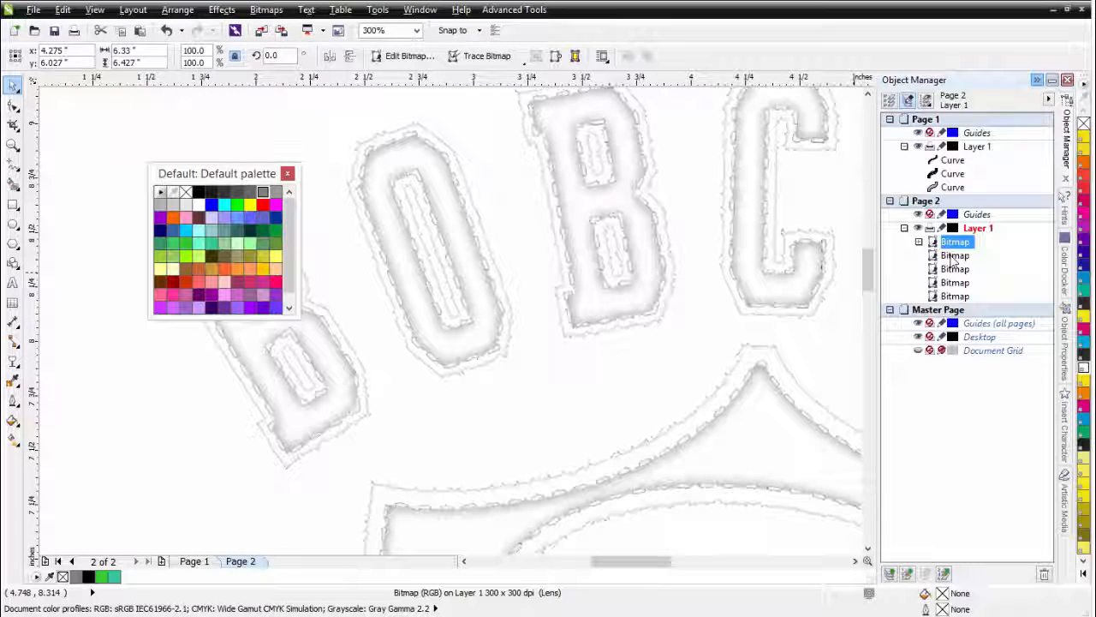
{"action": "left_click", "coordinate": [954, 256], "text": "shift"}
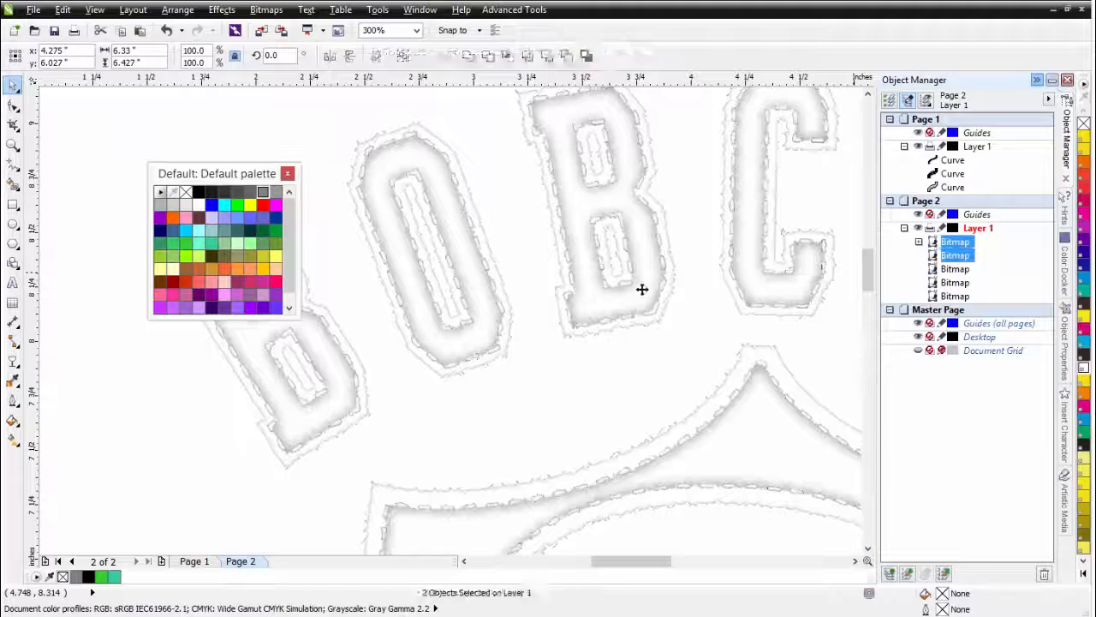
Try moving the two selected bitmaps together and undo the move
{"action": "scroll", "coordinate": [450, 320], "scroll_direction": "down", "scroll_amount": 2}
{"action": "left_click_drag", "start_coordinate": [451, 320], "coordinate": [631, 213]}
{"action": "scroll", "coordinate": [403, 300], "scroll_direction": "up", "scroll_amount": 2}
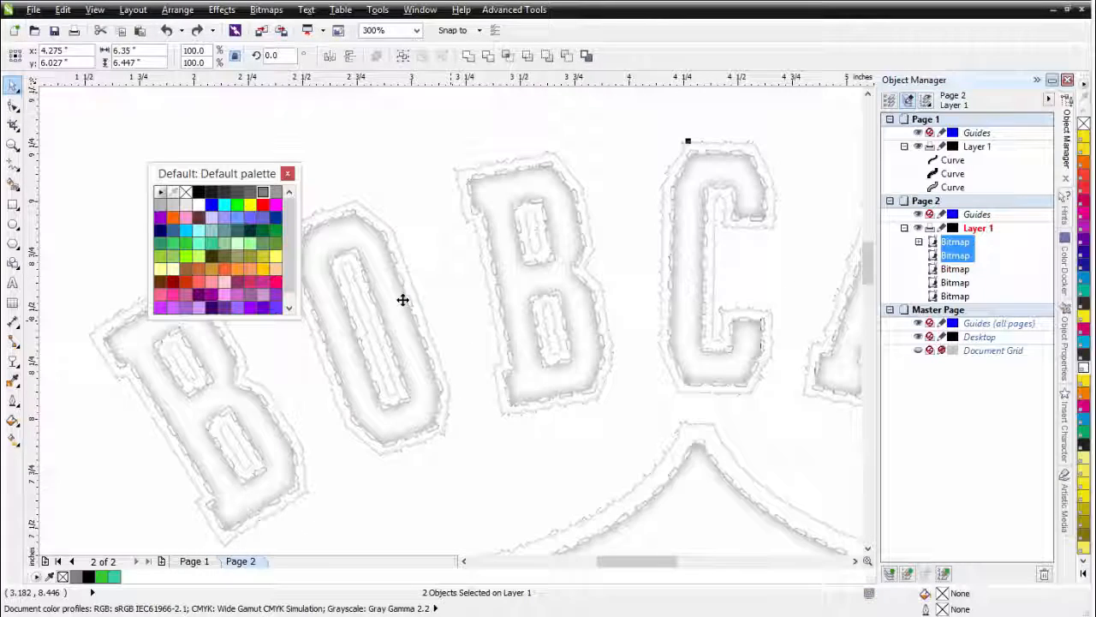
Convert the two selected bitmaps into one RGB Color (24-bit) bitmap at 300 dpi with anti-aliasing and a transparent background
{"action": "left_click", "coordinate": [265, 9]}
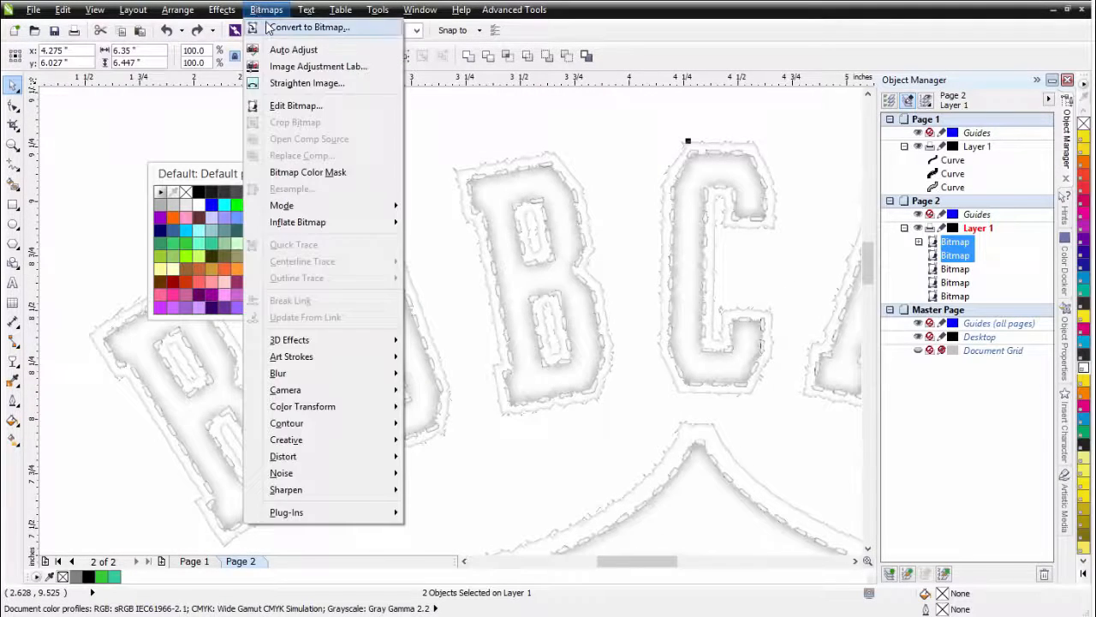
{"action": "left_click", "coordinate": [295, 28]}
{"action": "left_click", "coordinate": [488, 365]}
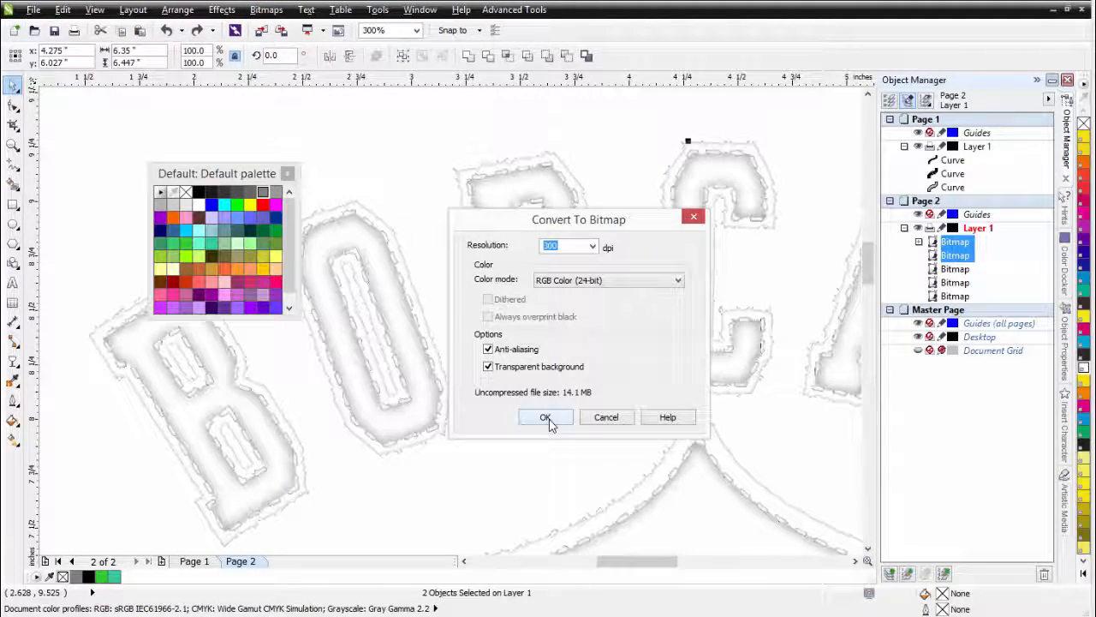
{"action": "left_click", "coordinate": [546, 417]}
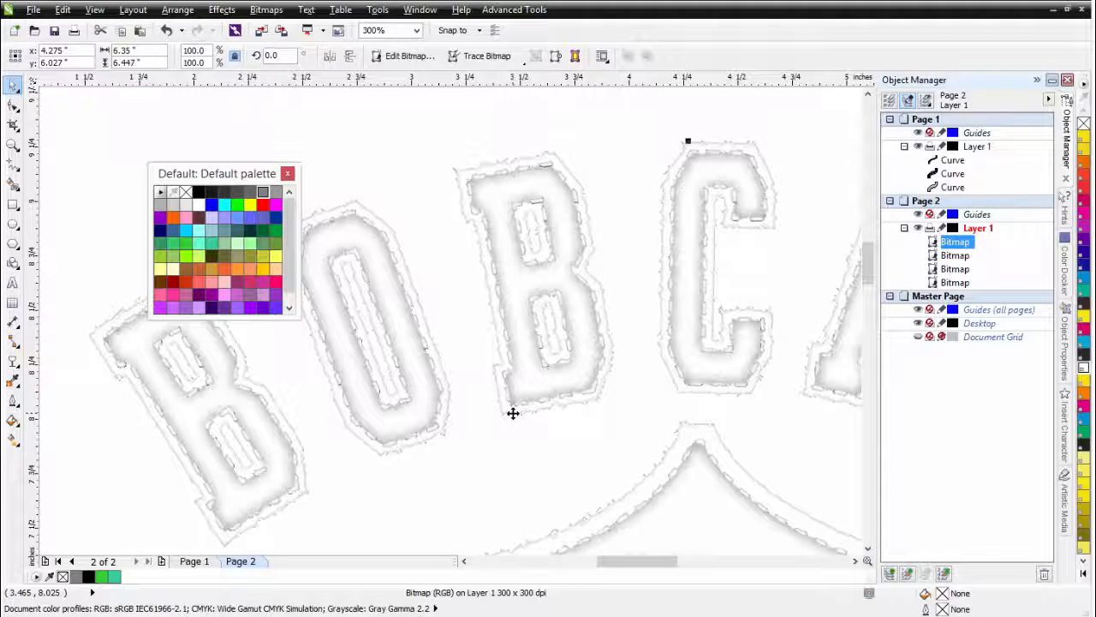
Select the lowest bitmap on Page 2's Layer 1, try moving it aside, and undo the move
{"action": "key", "text": "F3"}
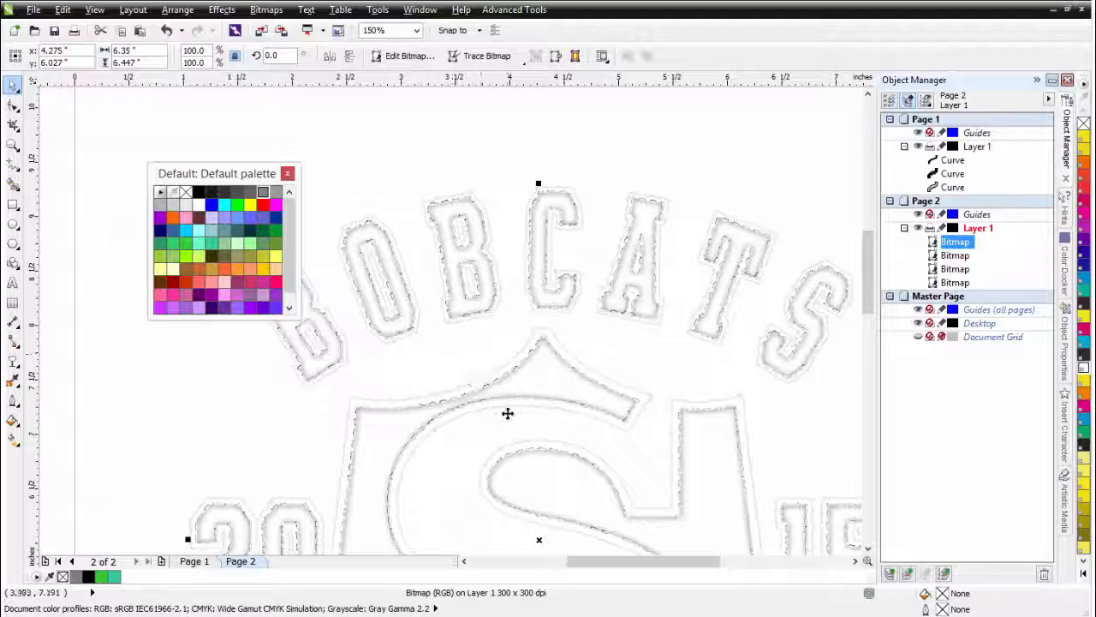
{"action": "scroll", "coordinate": [452, 322], "scroll_direction": "up", "scroll_amount": 3}
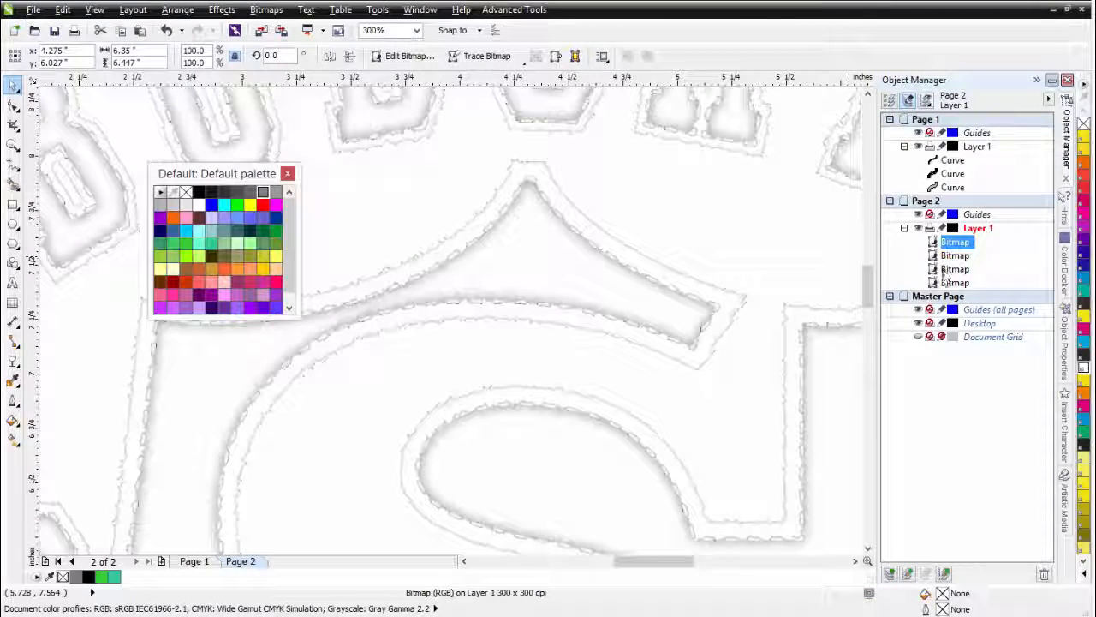
{"action": "left_click", "coordinate": [953, 282]}
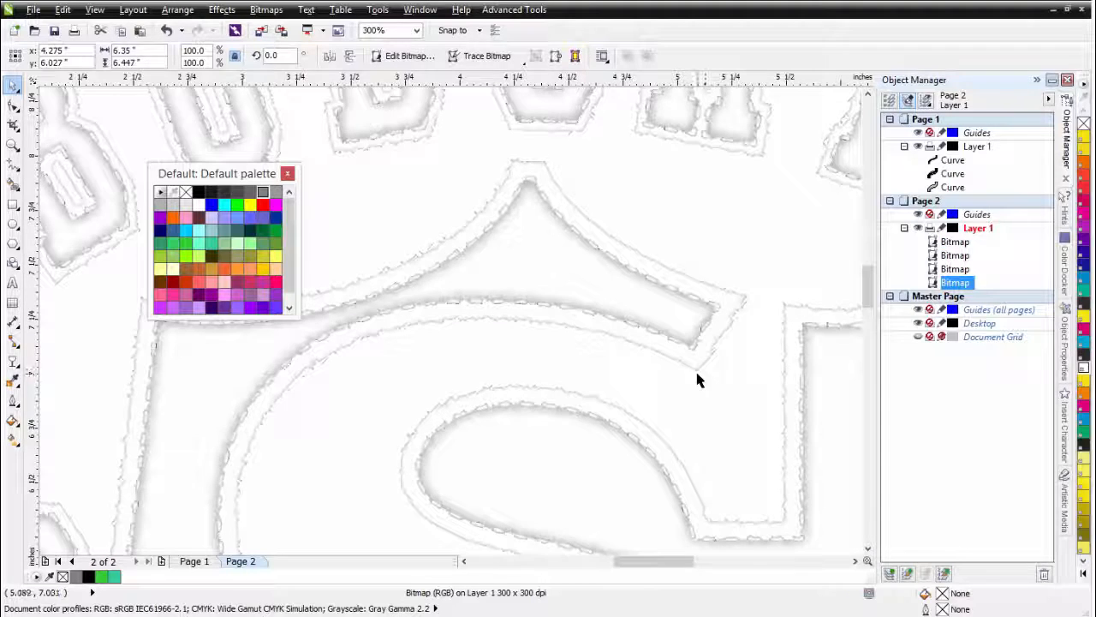
{"action": "key", "text": "F3"}
{"action": "scroll", "coordinate": [452, 326], "scroll_direction": "down", "scroll_amount": 3}
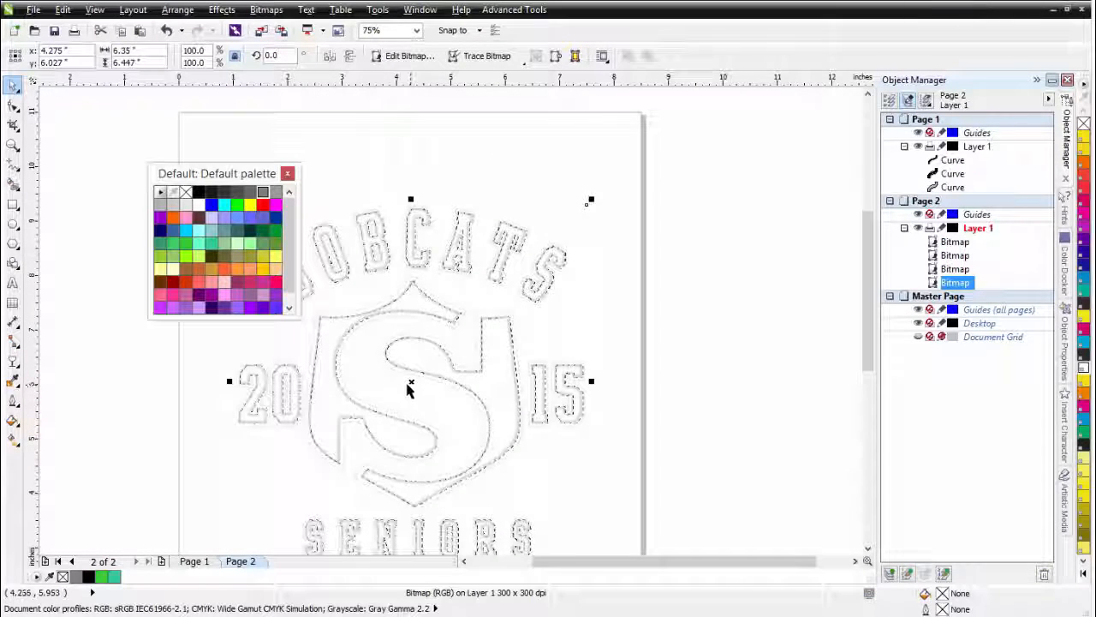
{"action": "left_click_drag", "start_coordinate": [410, 381], "coordinate": [605, 388]}
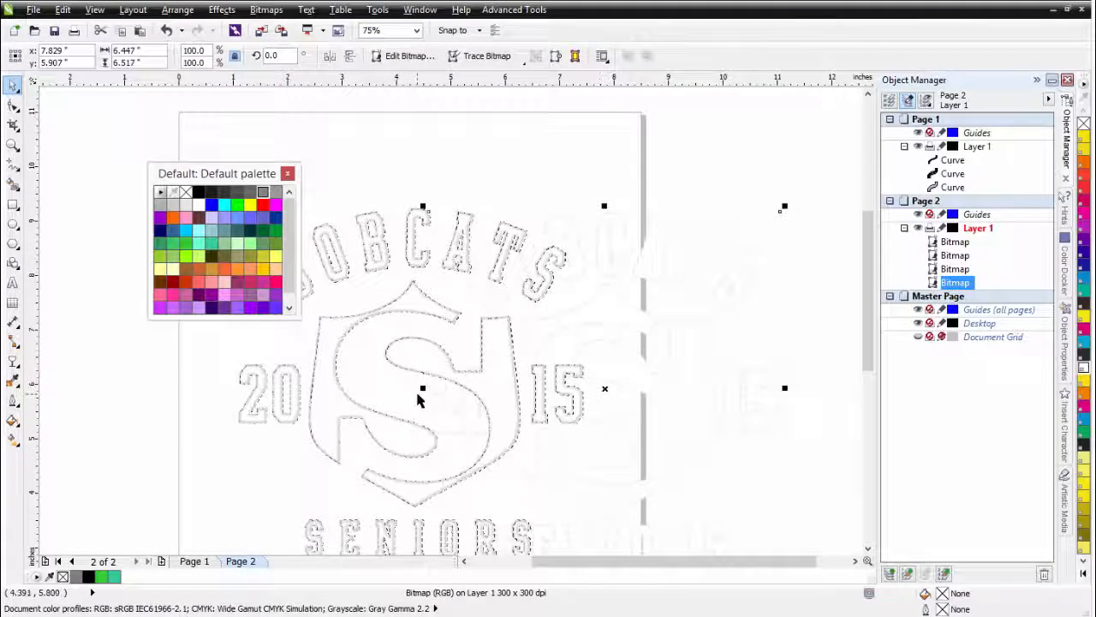
{"action": "key", "text": "ctrl+z"}
Preview the Scatter effect on the lowest bitmap at 3 and 1, and apply it with horizontal and vertical values of 2
{"action": "scroll", "coordinate": [448, 317], "scroll_direction": "up", "scroll_amount": 4}
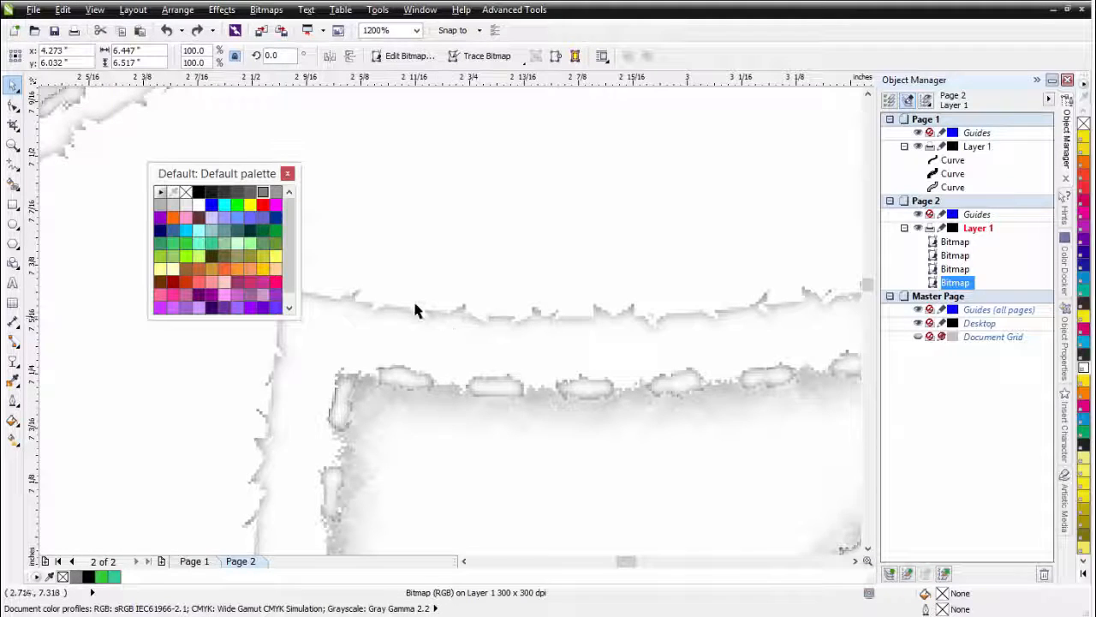
{"action": "left_click", "coordinate": [266, 10]}
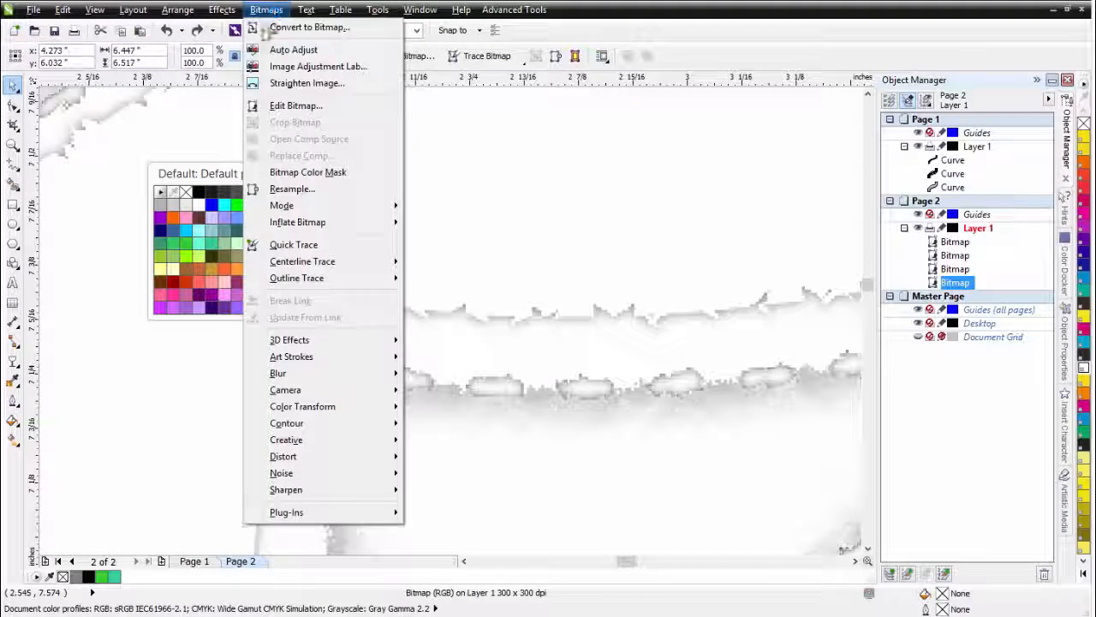
{"action": "mouse_move", "coordinate": [310, 439]}
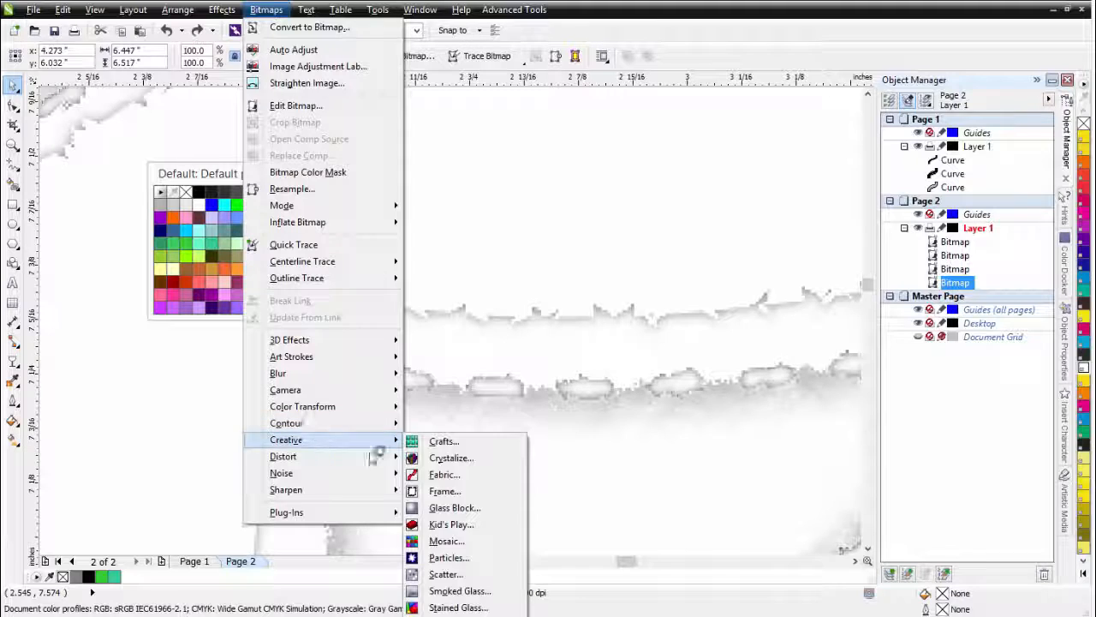
{"action": "left_click", "coordinate": [445, 569]}
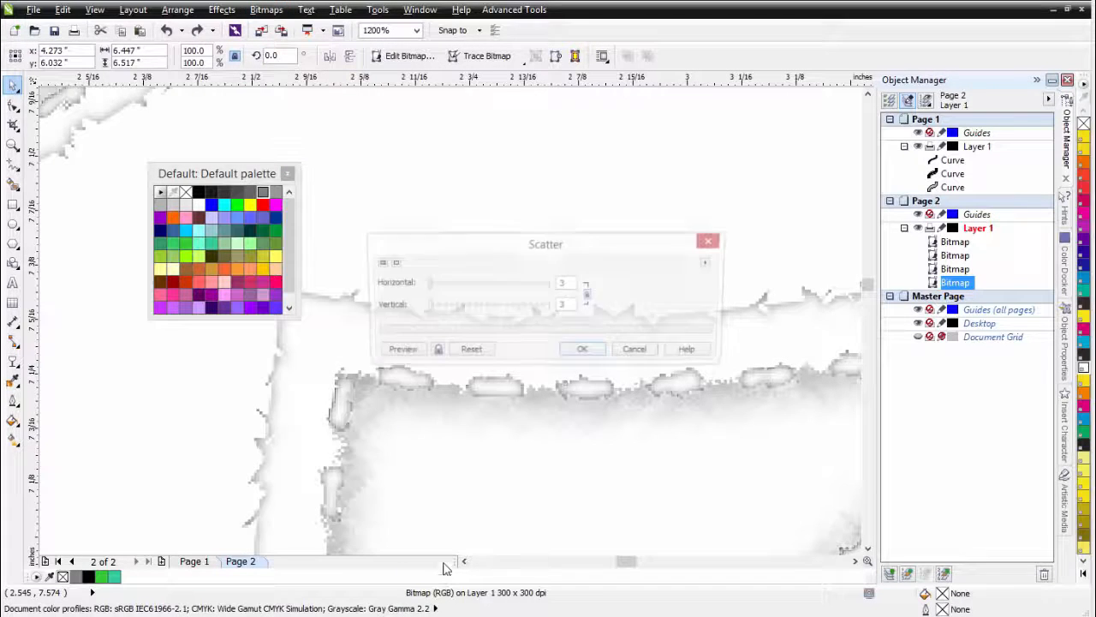
{"action": "left_click", "coordinate": [397, 351]}
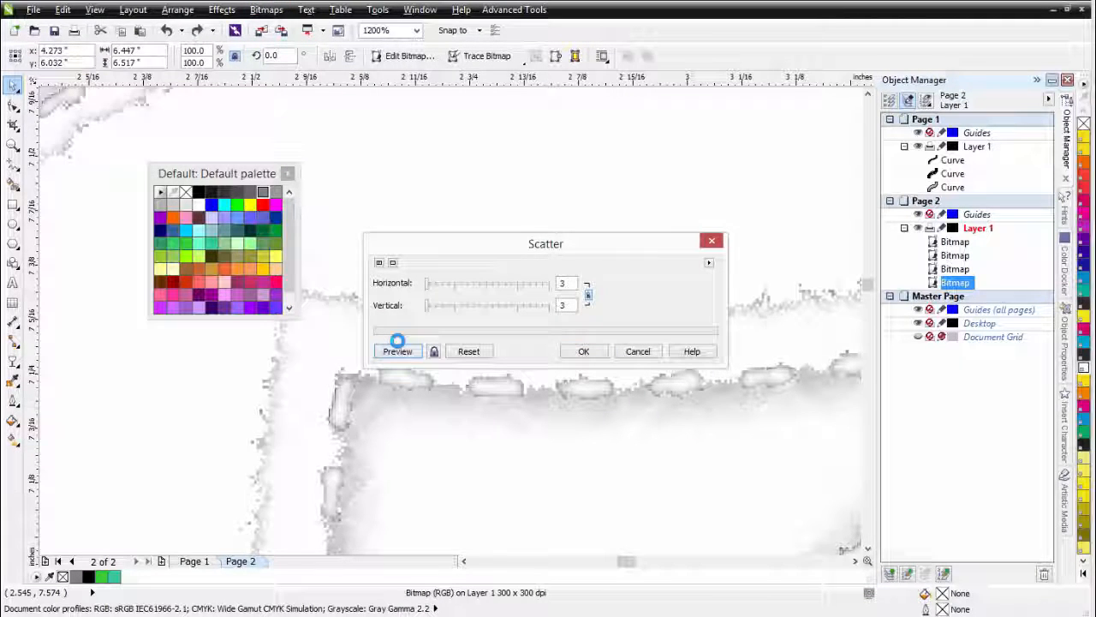
{"action": "left_click_drag", "start_coordinate": [572, 282], "coordinate": [510, 280]}
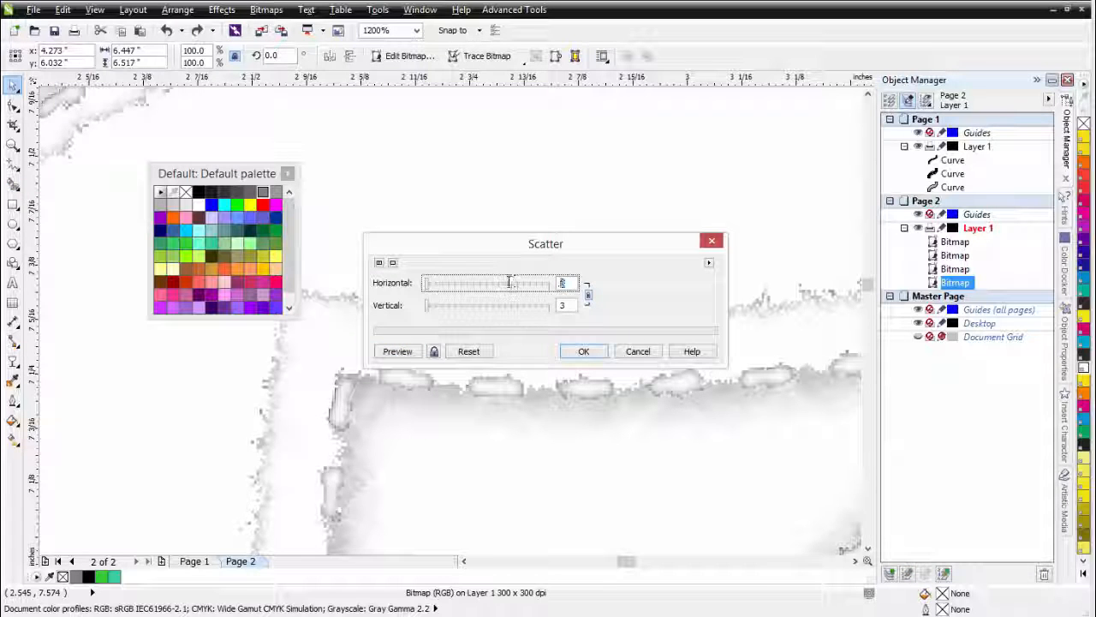
{"action": "type", "text": "1"}
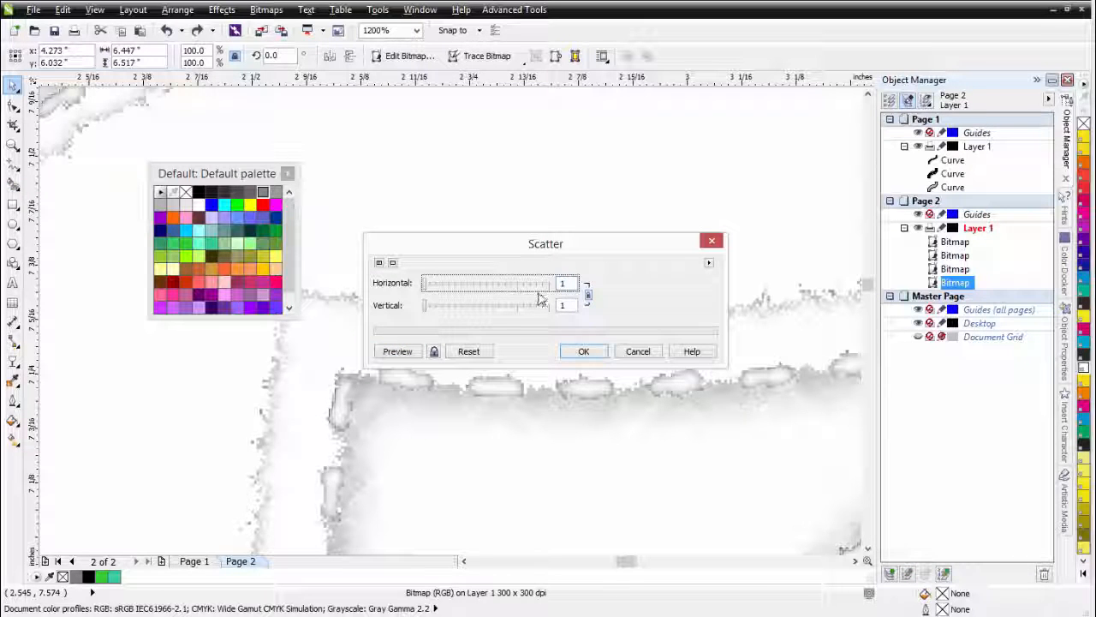
{"action": "left_click", "coordinate": [395, 350]}
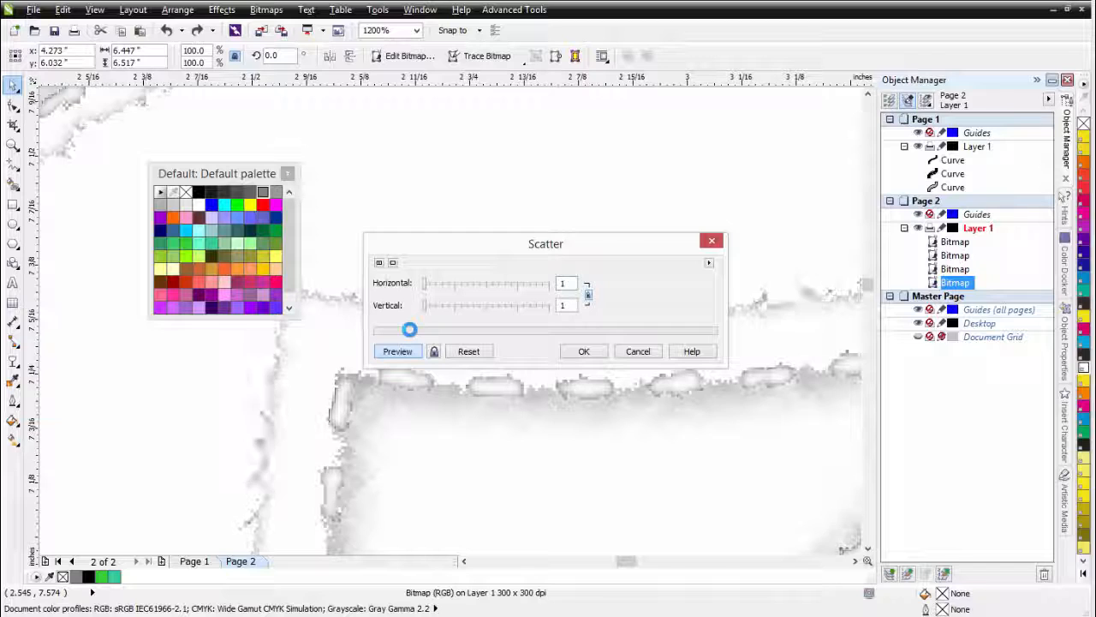
{"action": "left_click_drag", "start_coordinate": [566, 283], "coordinate": [499, 291]}
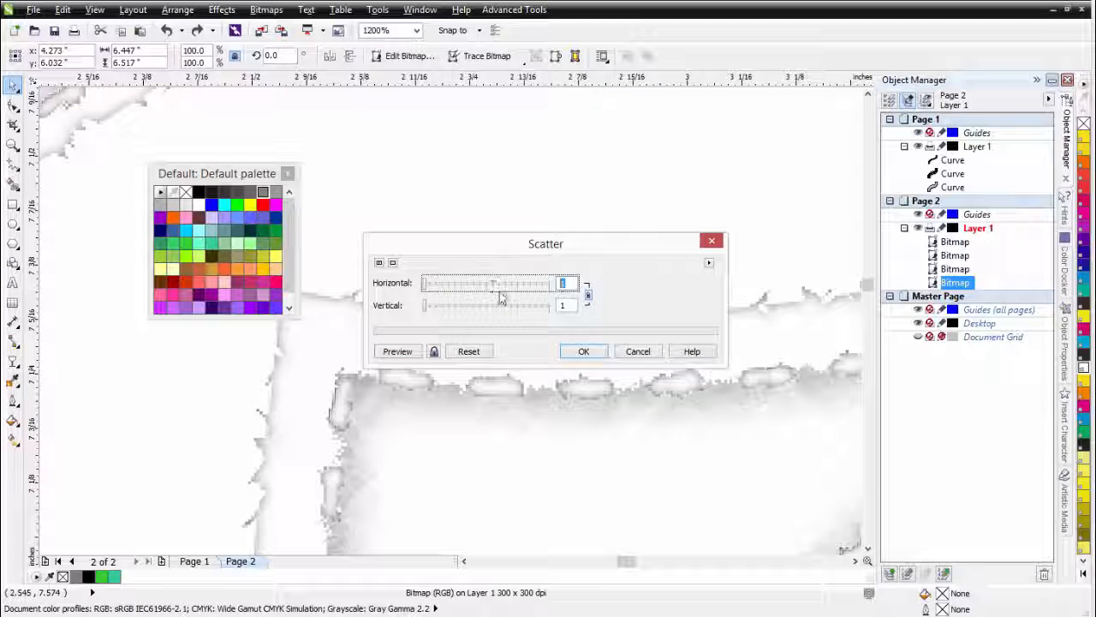
{"action": "type", "text": "2"}
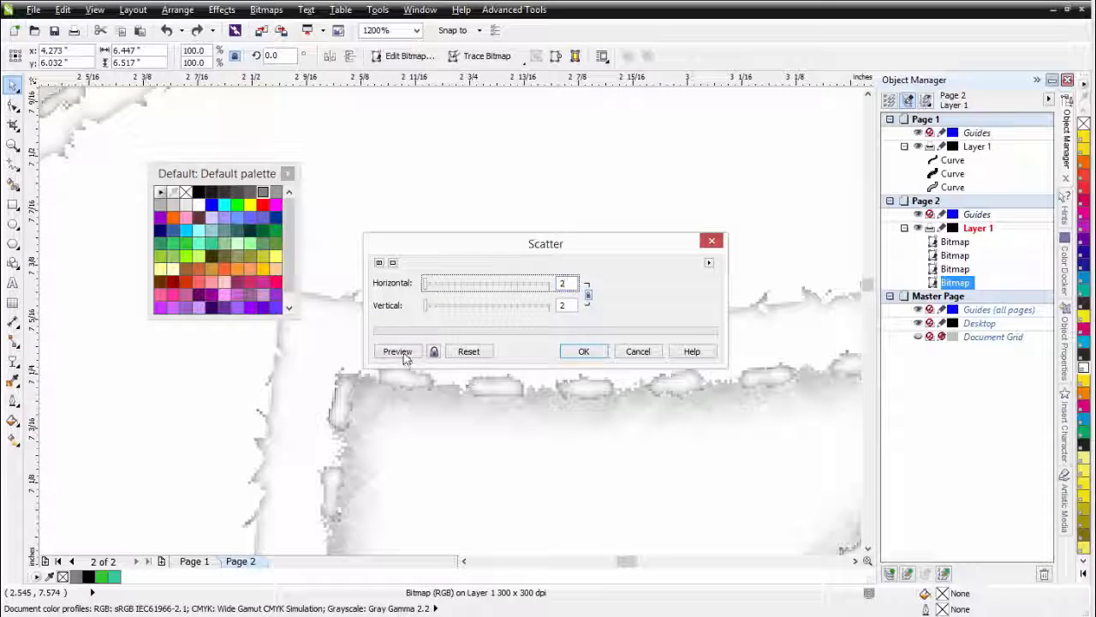
{"action": "left_click", "coordinate": [397, 352]}
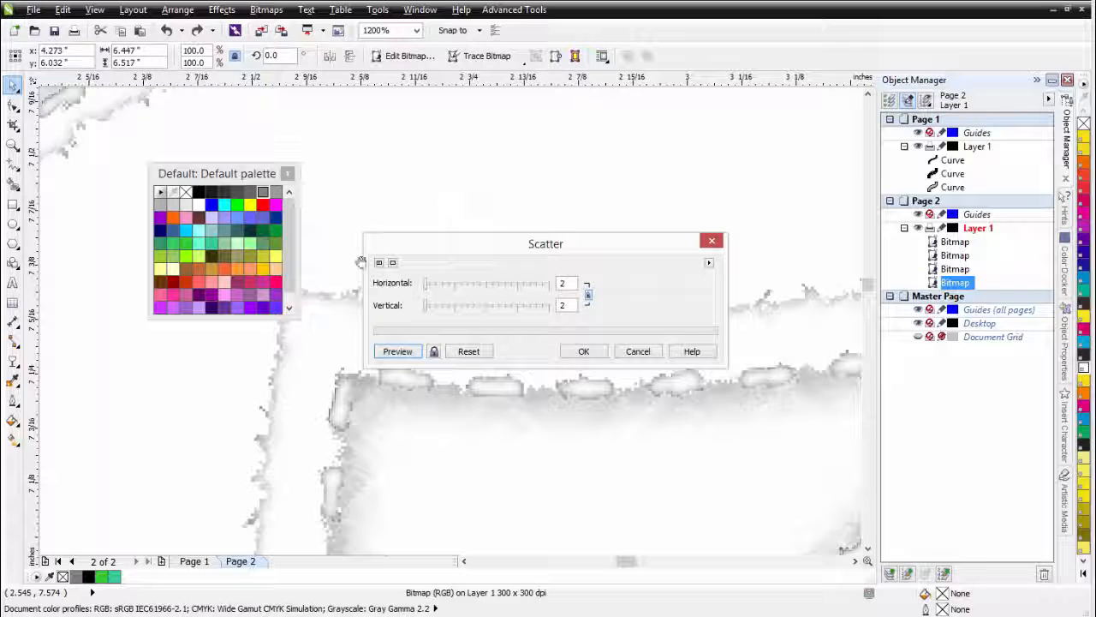
{"action": "left_click", "coordinate": [583, 351]}
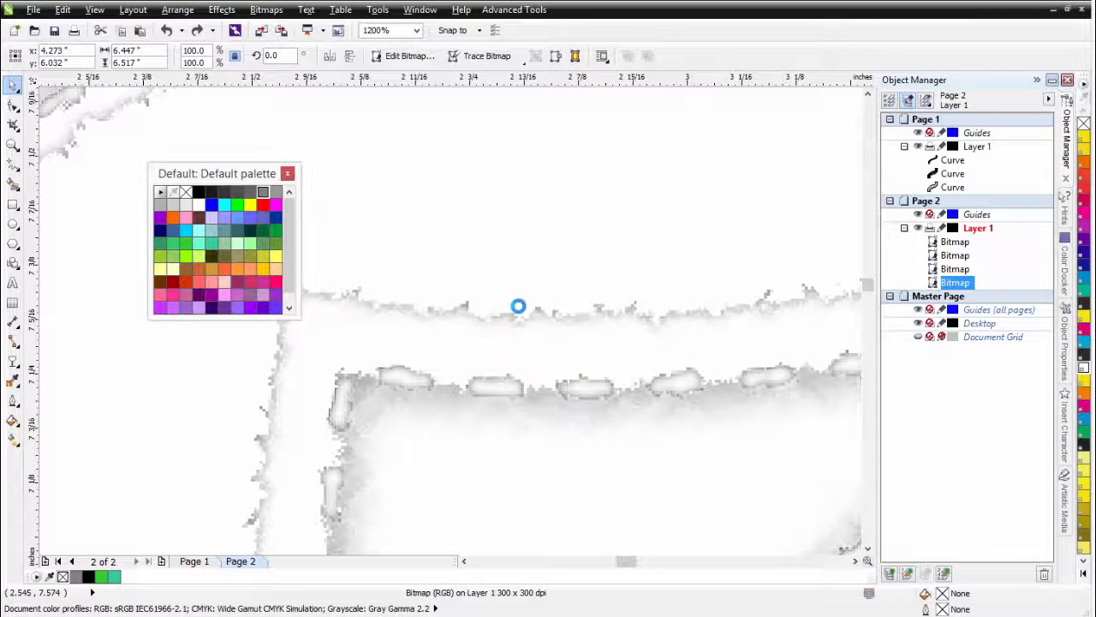
Select the merged stitch bitmap on the artwork, try moving it off the stitch line, and undo the move
{"action": "scroll", "coordinate": [450, 323], "scroll_direction": "down", "scroll_amount": 2}
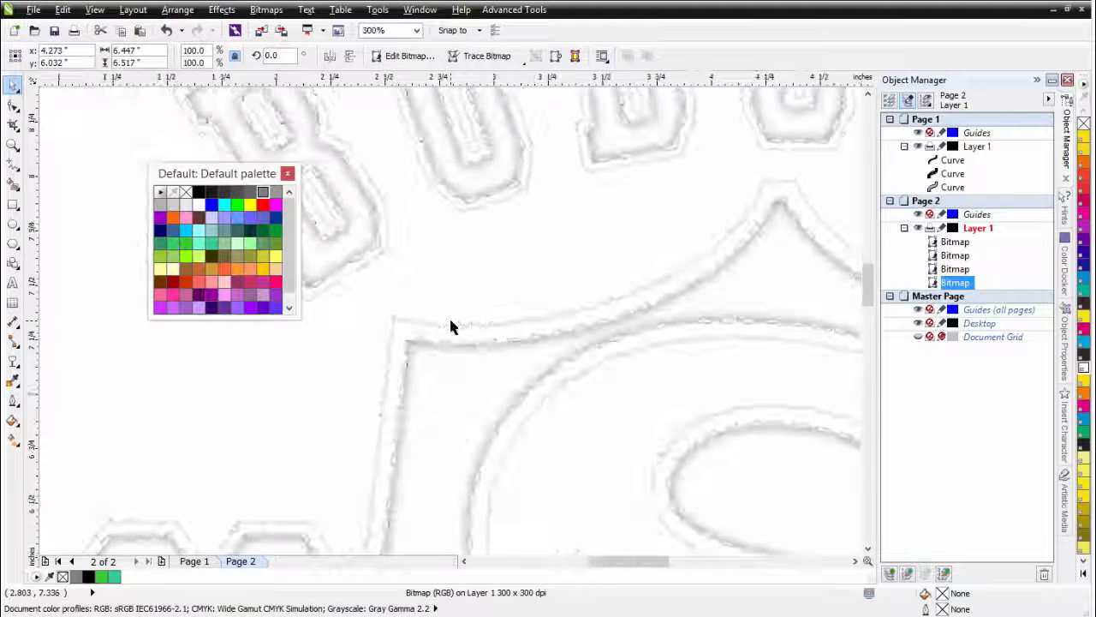
{"action": "scroll", "coordinate": [467, 346], "scroll_direction": "down", "scroll_amount": 3}
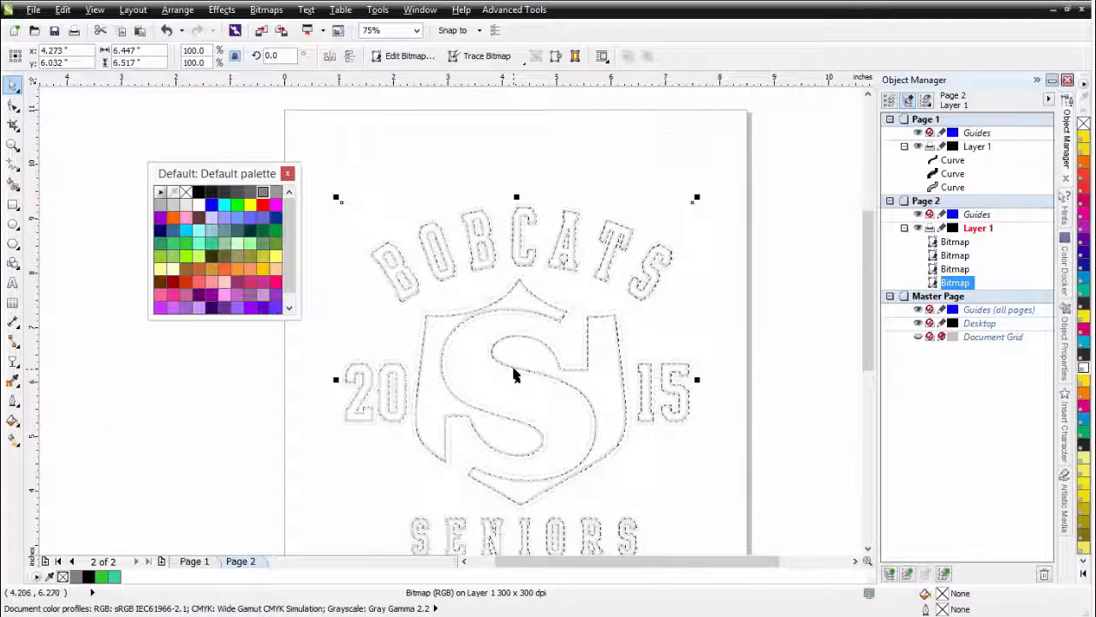
{"action": "scroll", "coordinate": [514, 372], "scroll_direction": "up", "scroll_amount": 2}
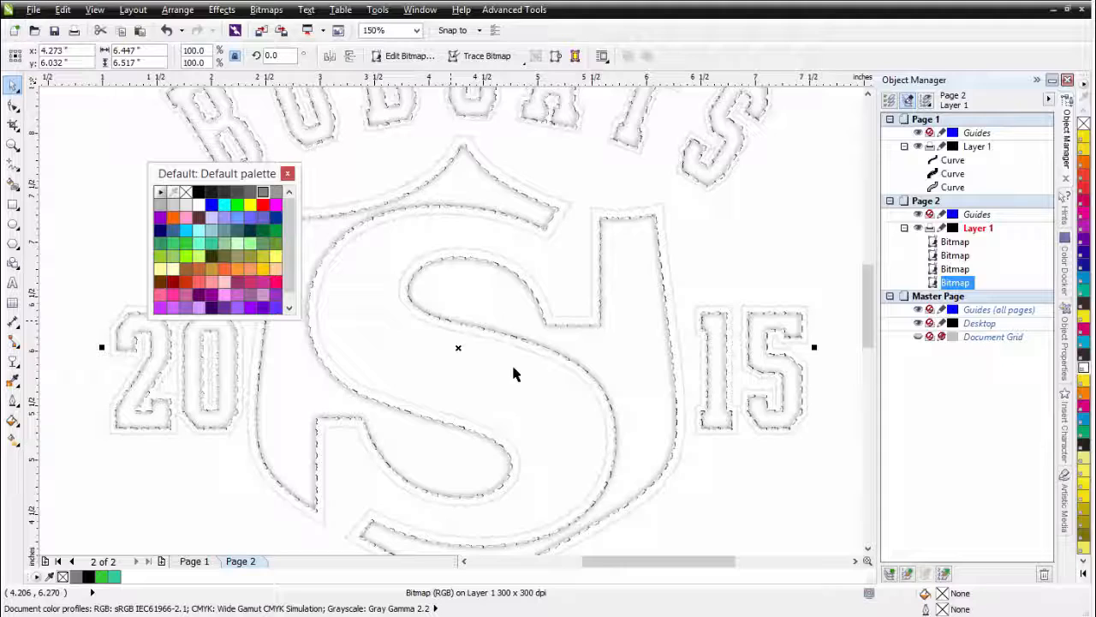
{"action": "scroll", "coordinate": [451, 324], "scroll_direction": "up", "scroll_amount": 5}
{"action": "left_click", "coordinate": [451, 323]}
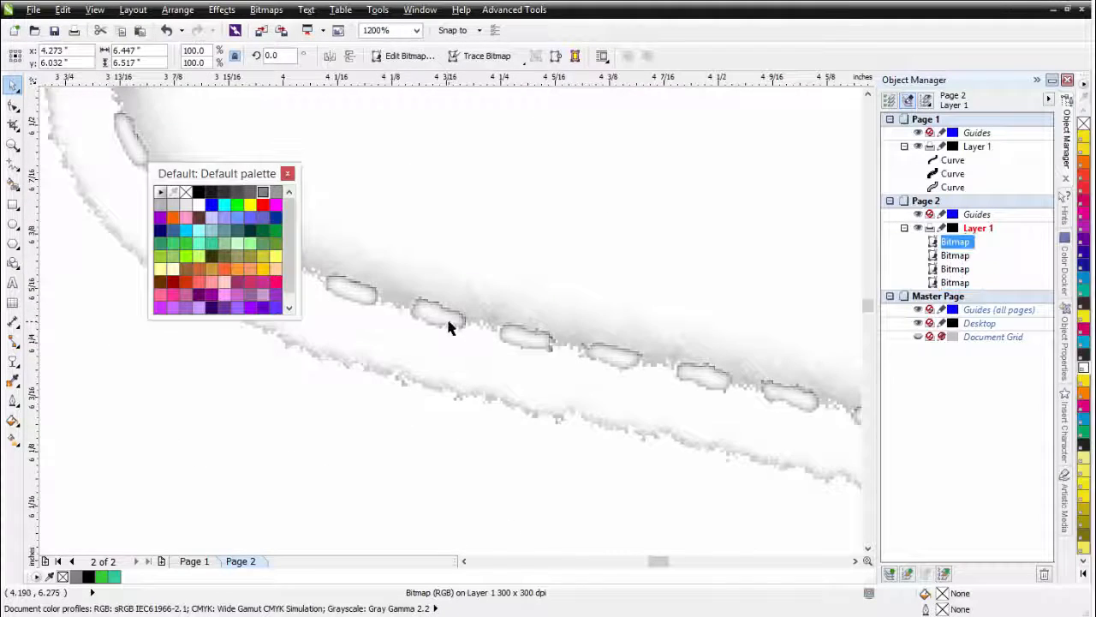
{"action": "left_click_drag", "start_coordinate": [442, 320], "coordinate": [428, 379]}
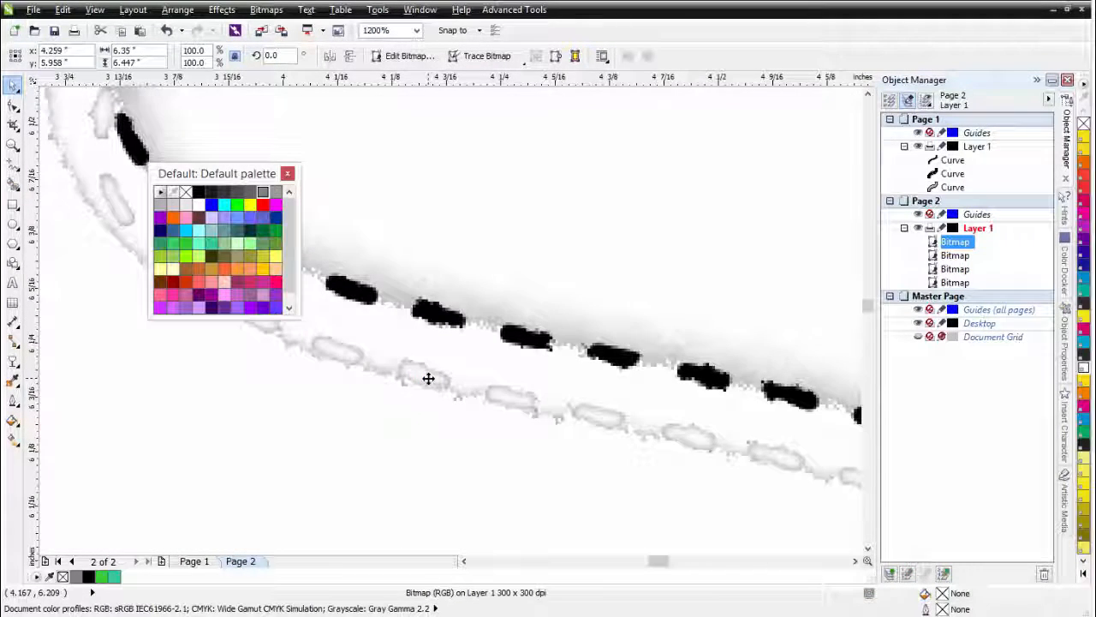
{"action": "key", "text": "ctrl+z"}
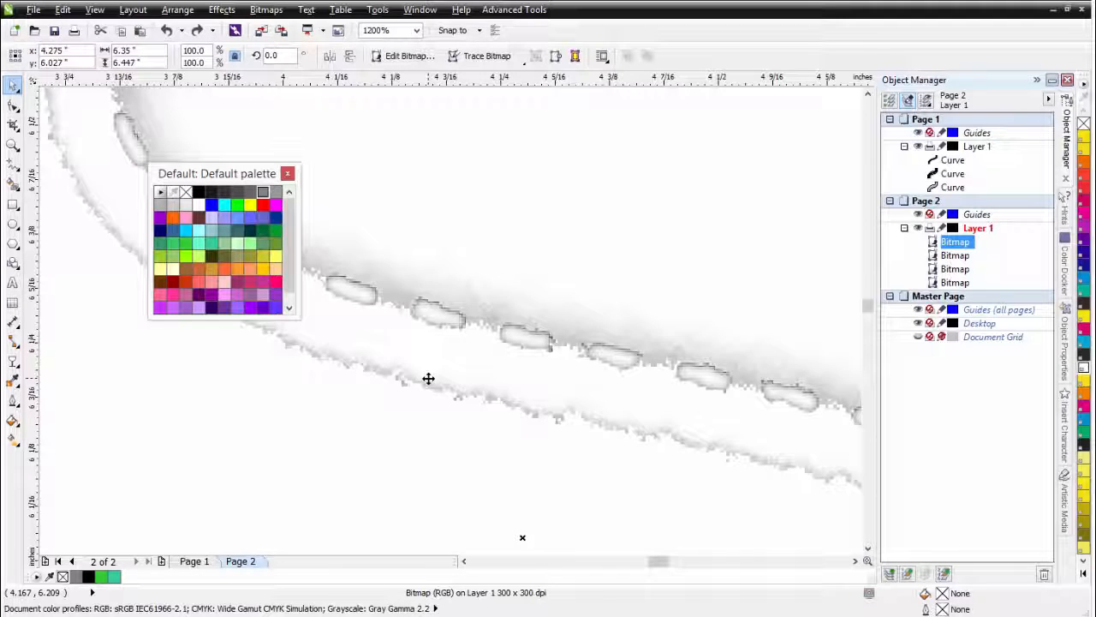
Launch Simple Seps Raster 1.2, show its Post-Seps tools beside the artwork, and apply the monochrome Revert to the selected stitch bitmap
{"action": "scroll", "coordinate": [450, 325], "scroll_direction": "down", "scroll_amount": 4}
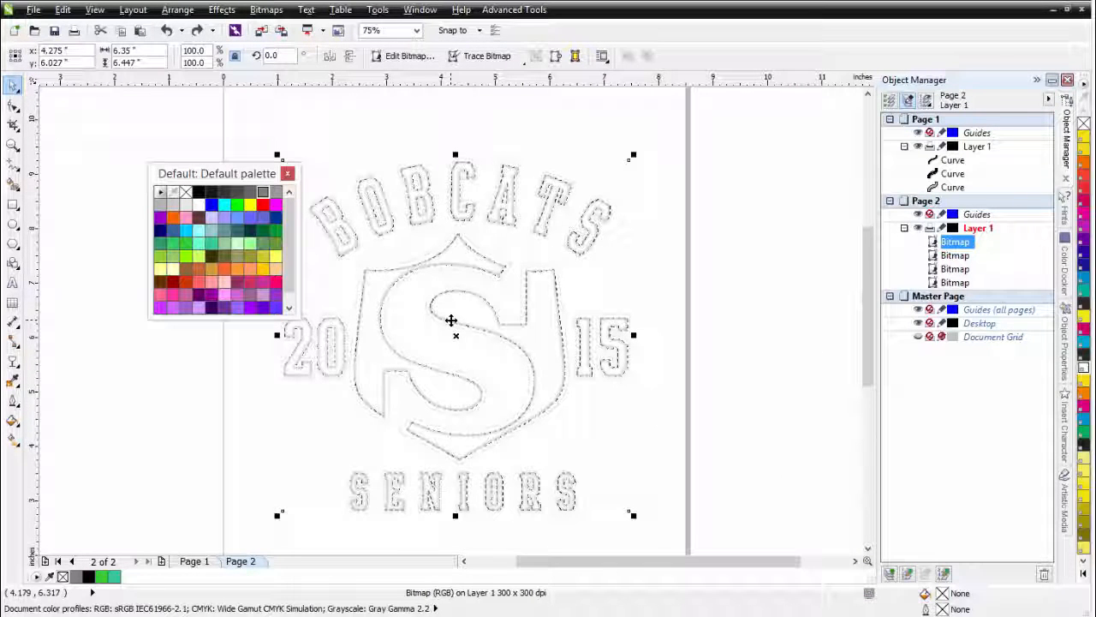
{"action": "left_click", "coordinate": [514, 10]}
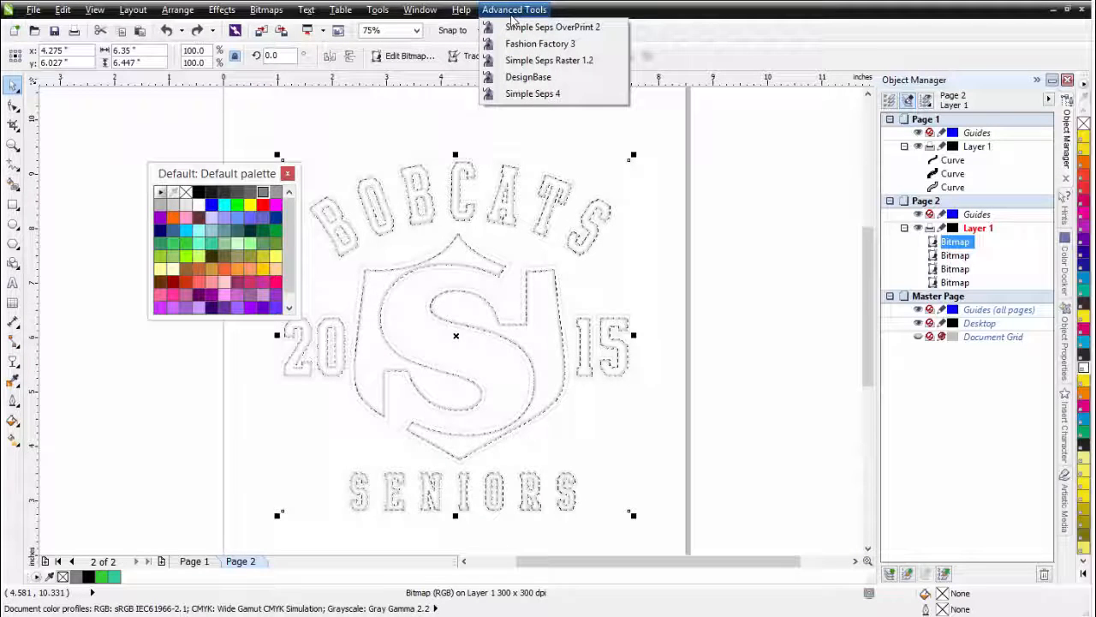
{"action": "left_click", "coordinate": [524, 60]}
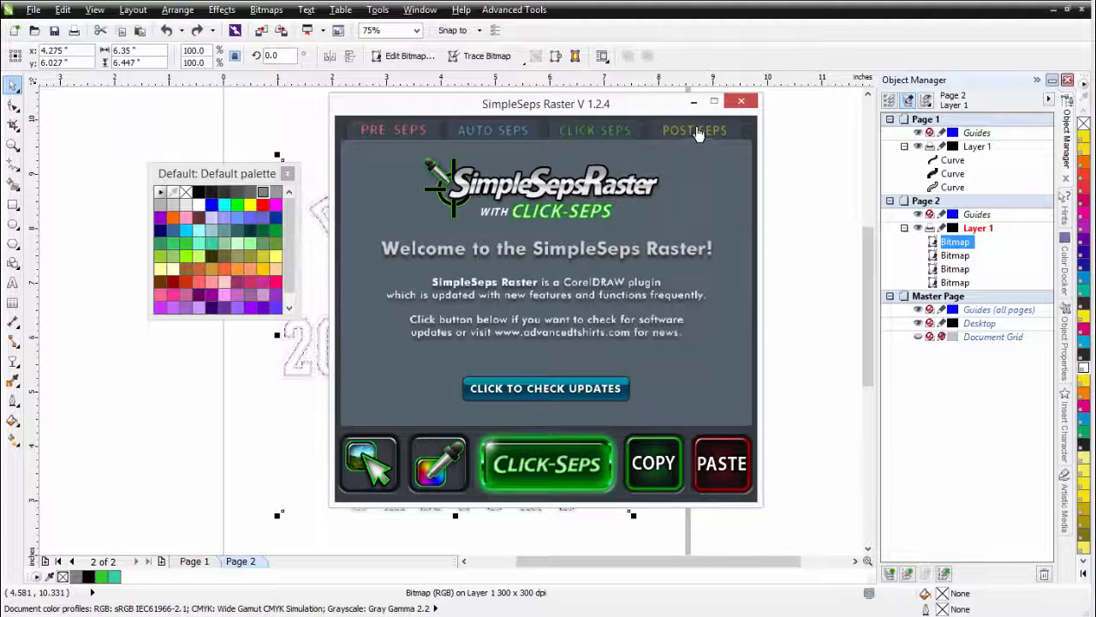
{"action": "left_click", "coordinate": [696, 131]}
{"action": "left_click_drag", "start_coordinate": [445, 109], "coordinate": [745, 100]}
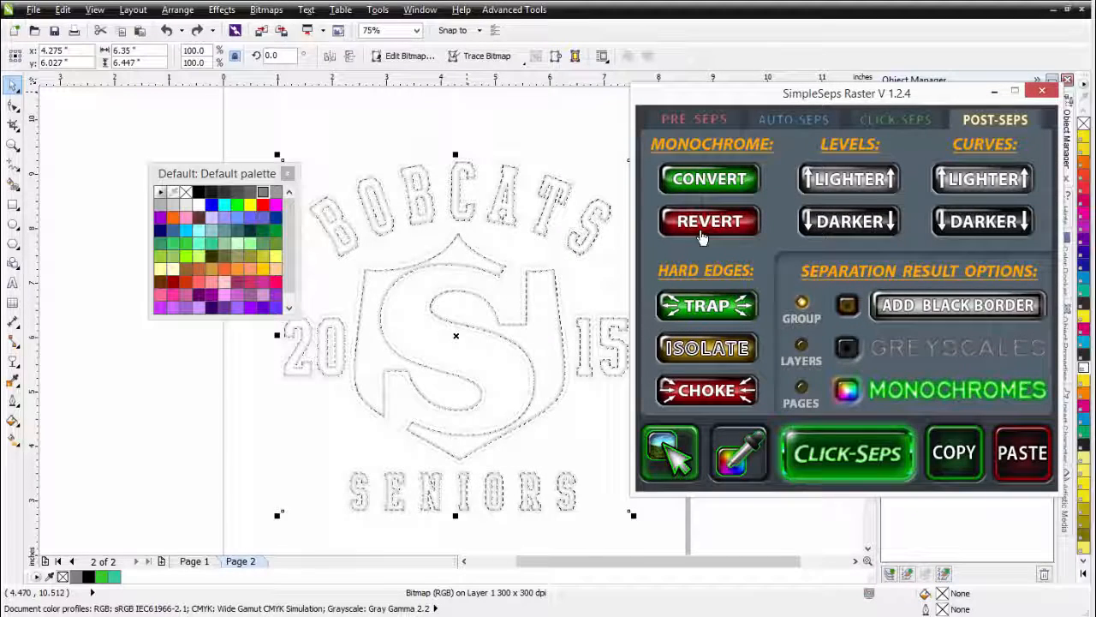
{"action": "left_click", "coordinate": [708, 227]}
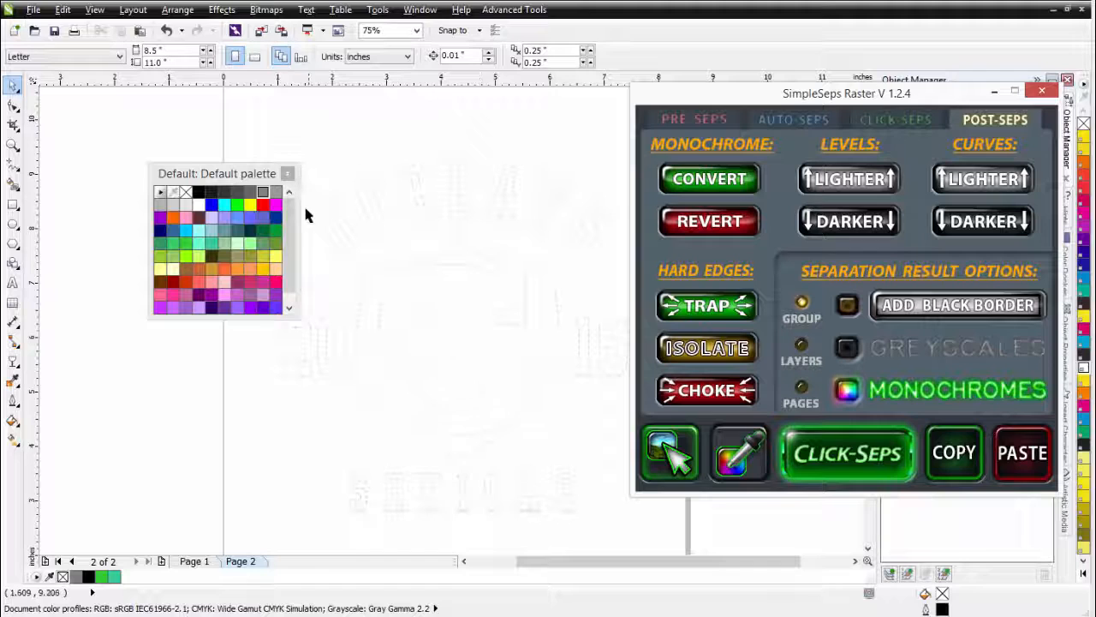
Reselect the grayscale logo bitmap and convert it to monochrome with the Post-Seps tools, accepting the color management warning
{"action": "left_click", "coordinate": [707, 180]}
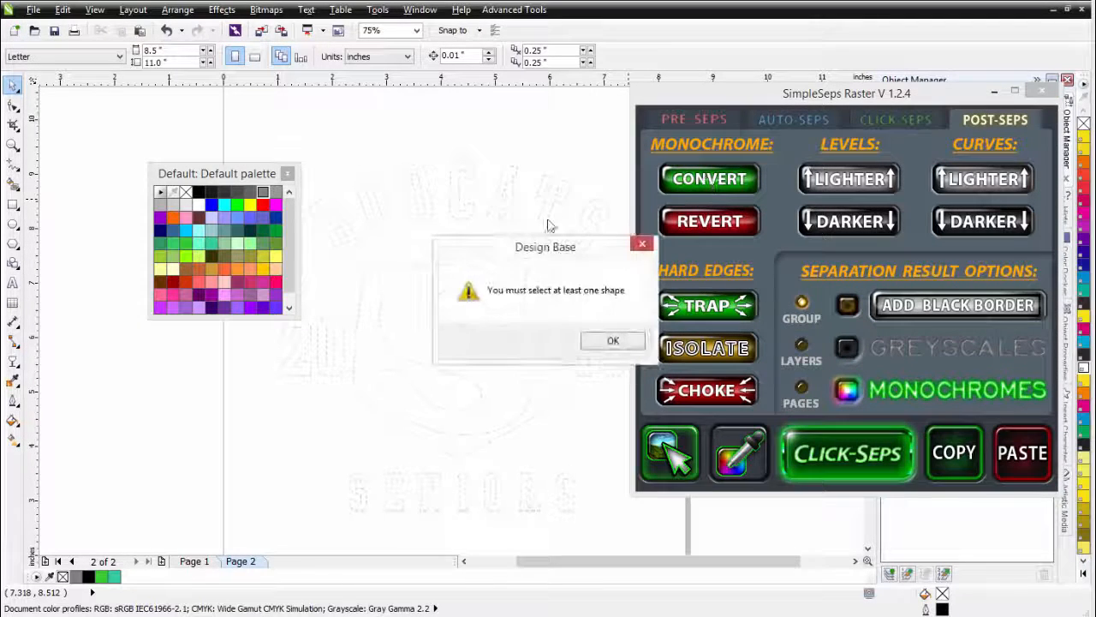
{"action": "left_click", "coordinate": [605, 341]}
{"action": "left_click", "coordinate": [453, 274]}
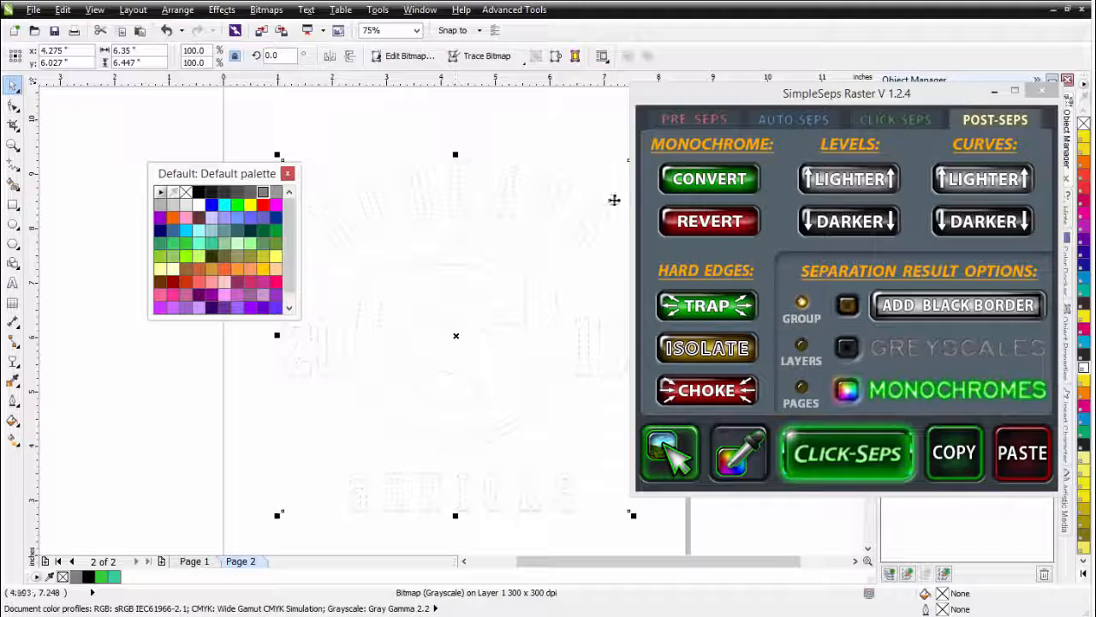
{"action": "left_click", "coordinate": [711, 182]}
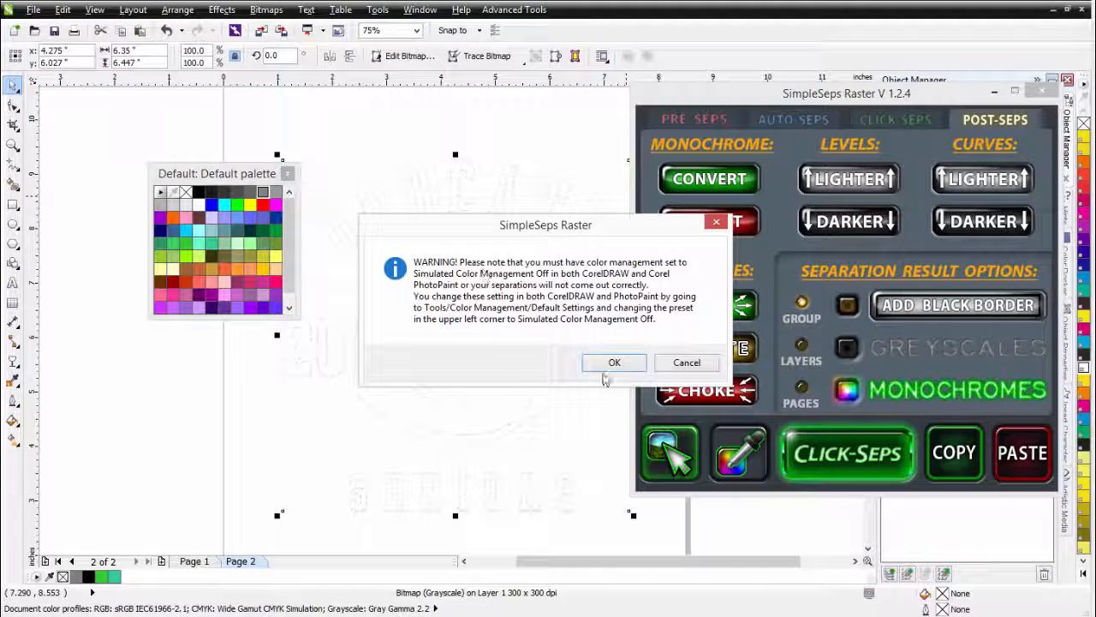
{"action": "left_click", "coordinate": [611, 363]}
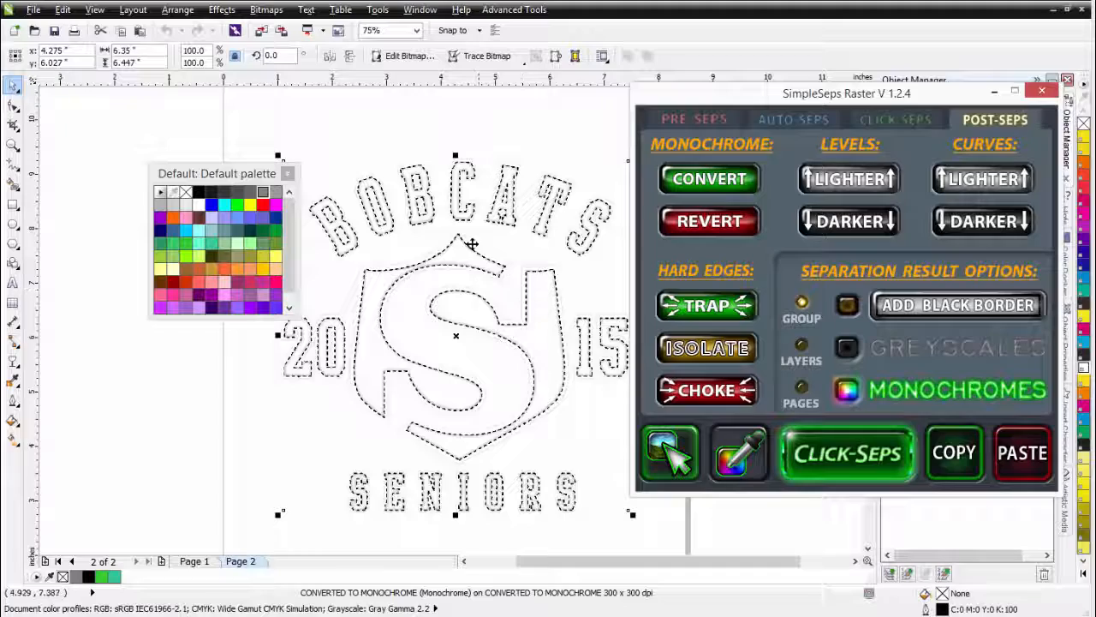
Minimize Simple Seps and move the CONVERTED TO MONOCHROME bitmap on Page 2 into Layer 1, above the other bitmaps
{"action": "left_click", "coordinate": [428, 221]}
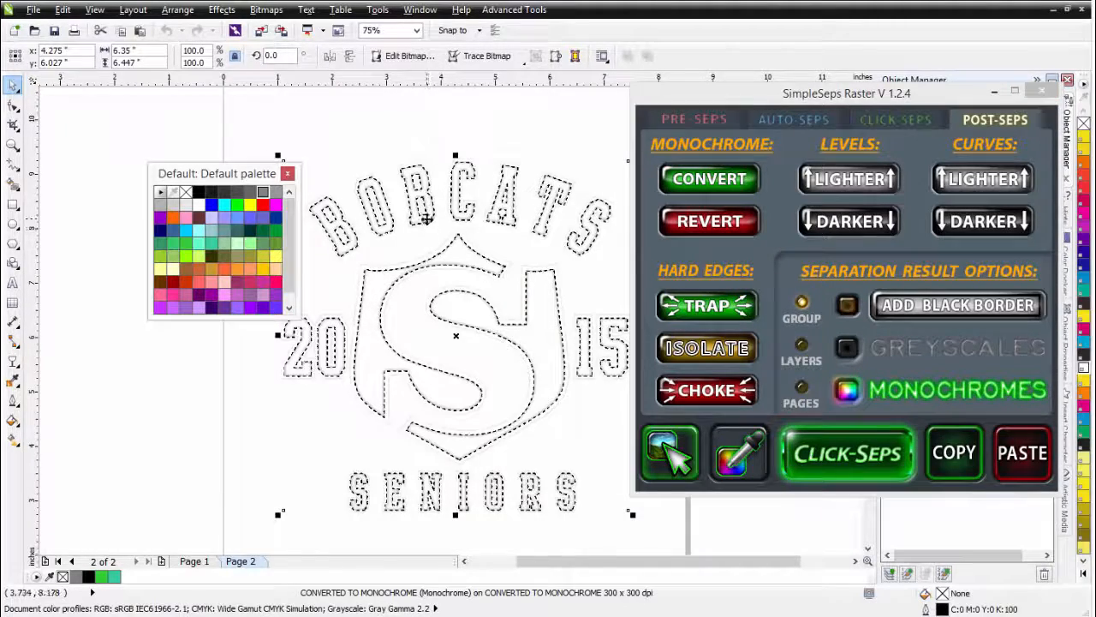
{"action": "scroll", "coordinate": [428, 221], "scroll_direction": "up", "scroll_amount": 3}
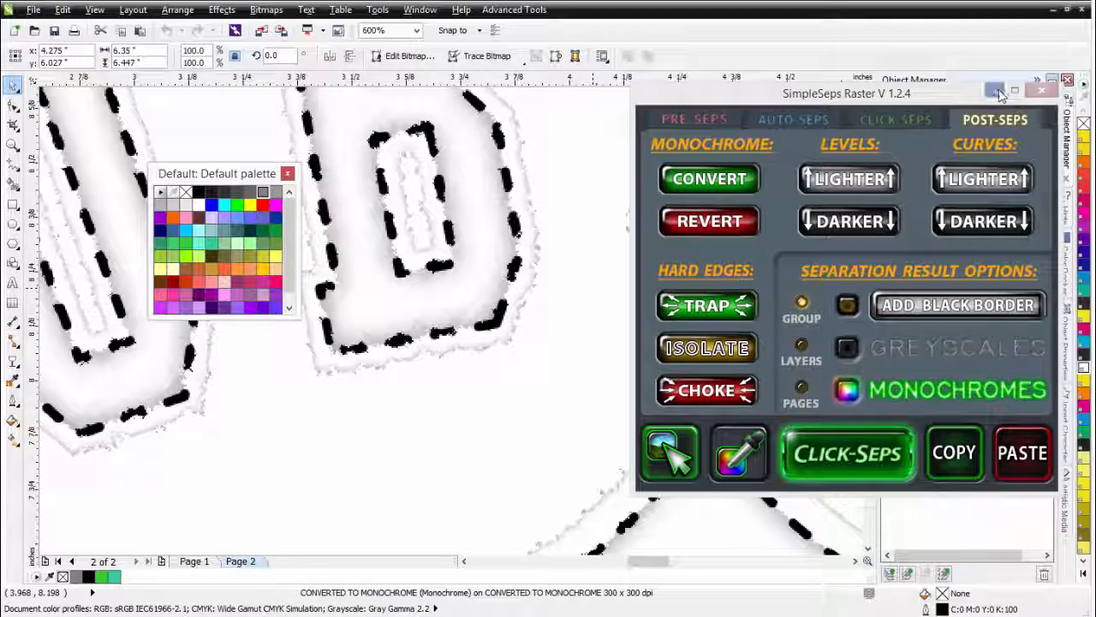
{"action": "left_click", "coordinate": [997, 91]}
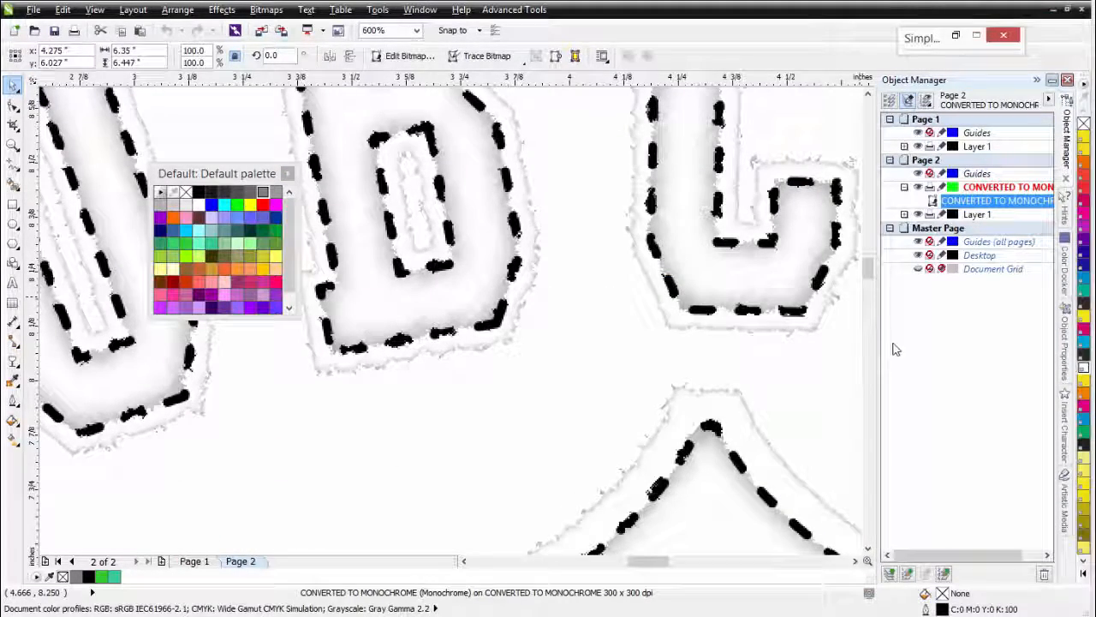
{"action": "left_click", "coordinate": [950, 203]}
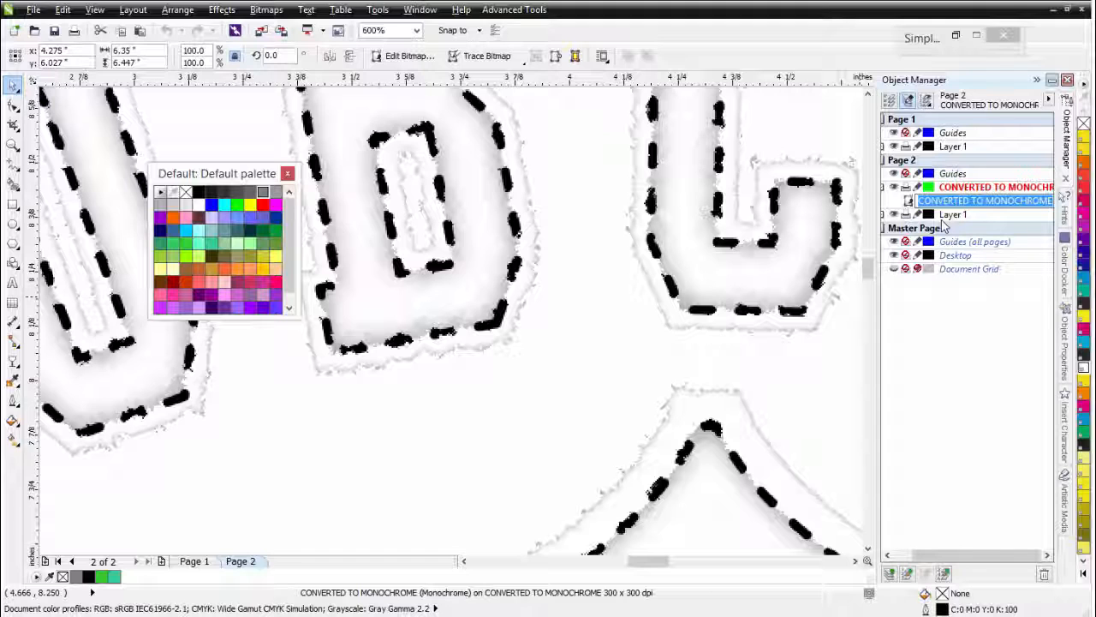
{"action": "left_click", "coordinate": [884, 214]}
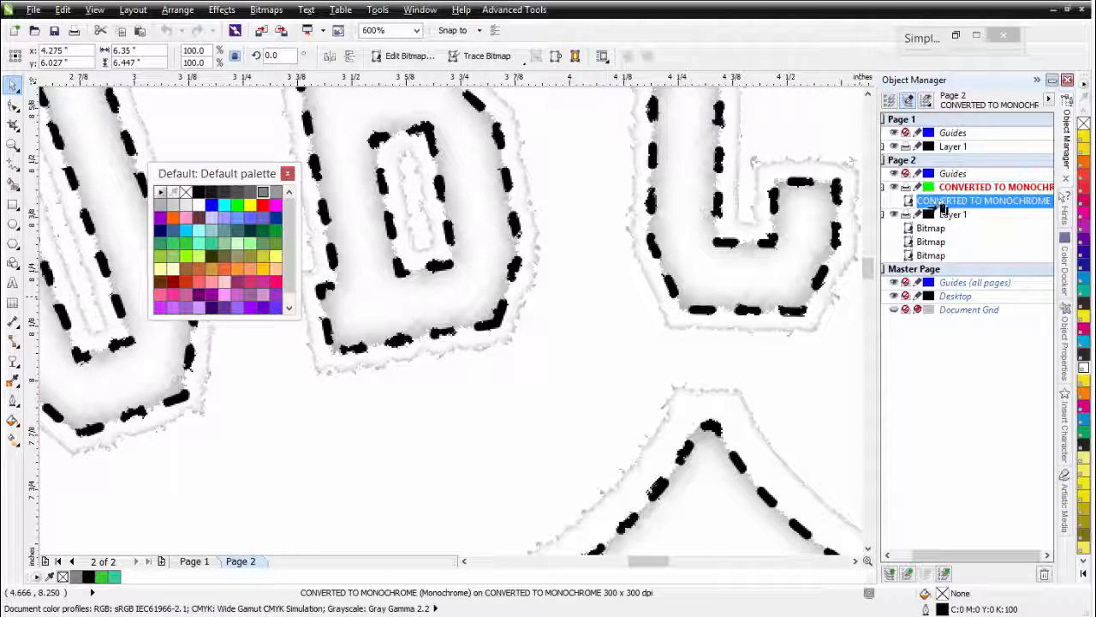
{"action": "left_click_drag", "start_coordinate": [942, 206], "coordinate": [930, 216]}
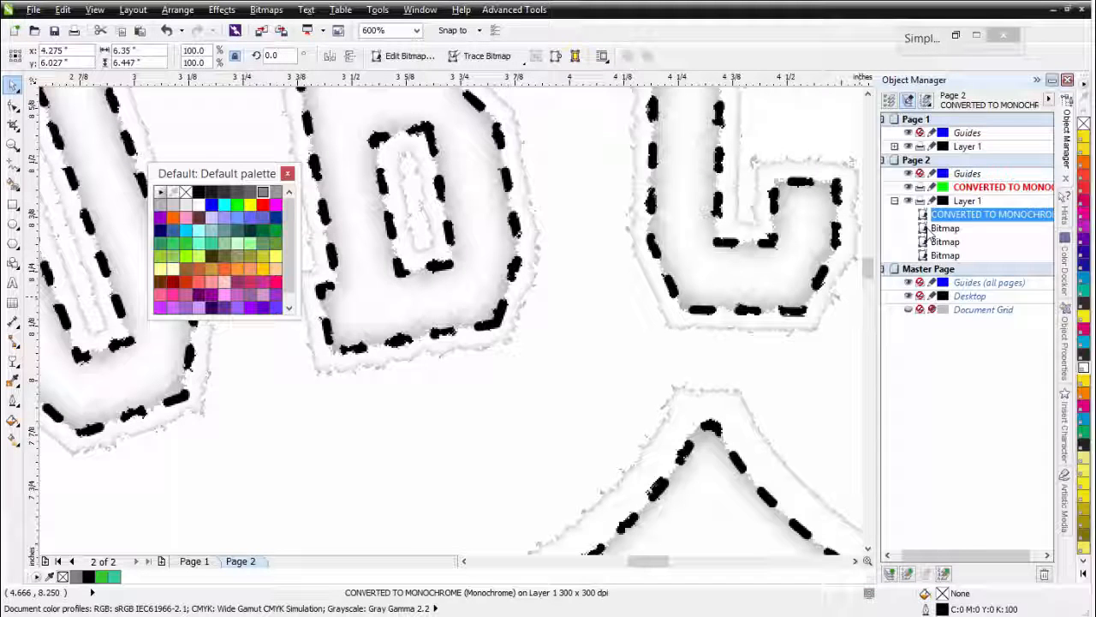
Color the stitch bitmap light gray (#E6E6E6) and paste two copies of the converted monochrome shading bitmap over the artwork
{"action": "left_click", "coordinate": [930, 229]}
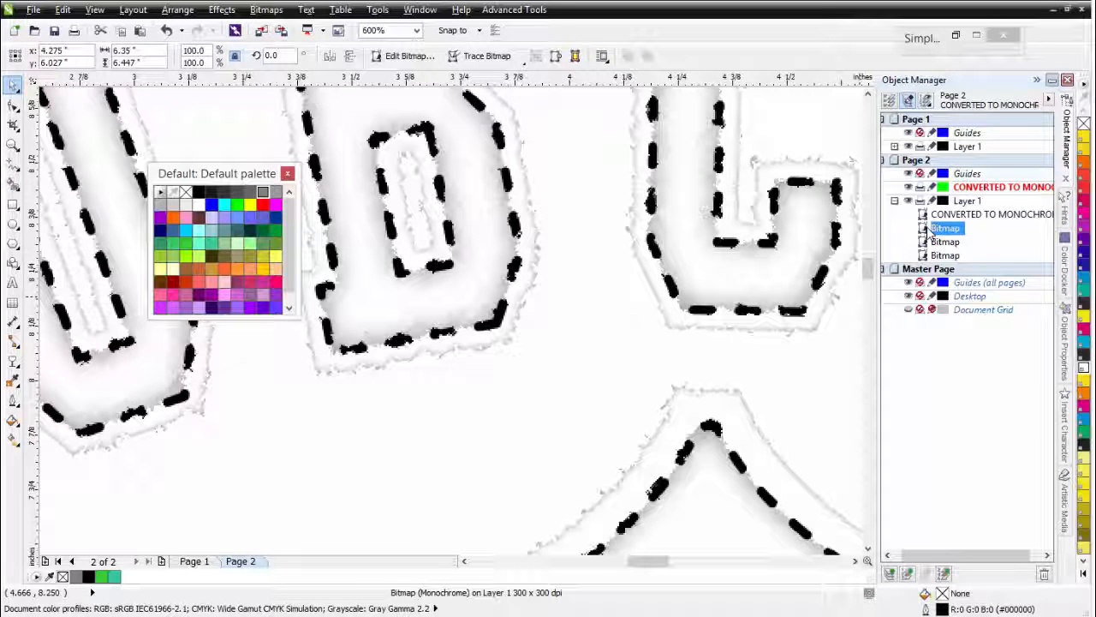
{"action": "left_click", "coordinate": [187, 207]}
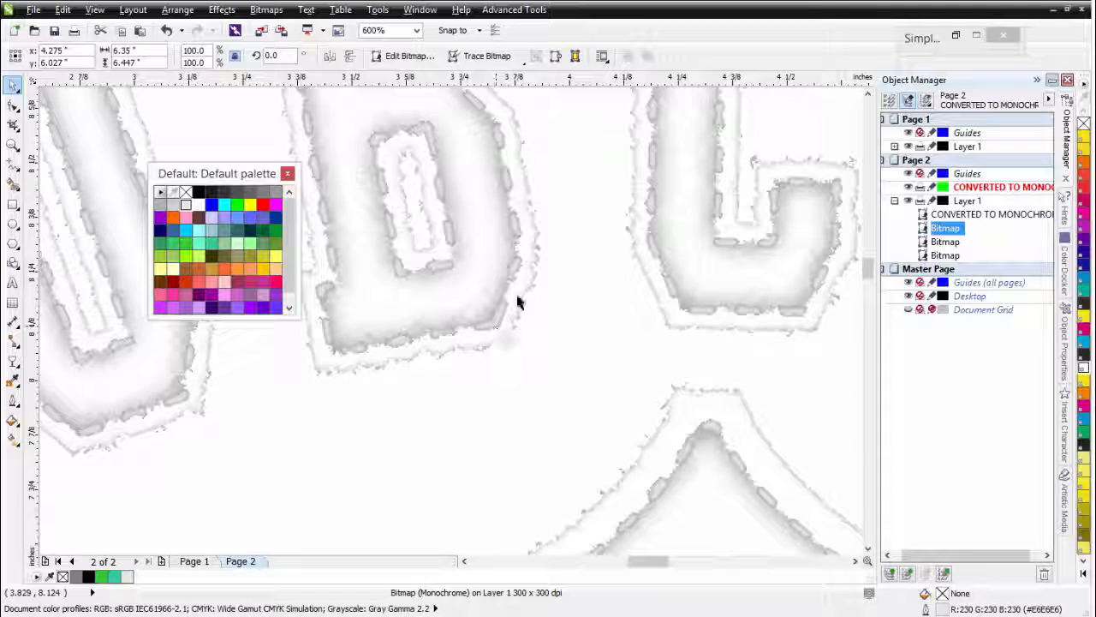
{"action": "left_click_drag", "start_coordinate": [951, 214], "coordinate": [951, 224]}
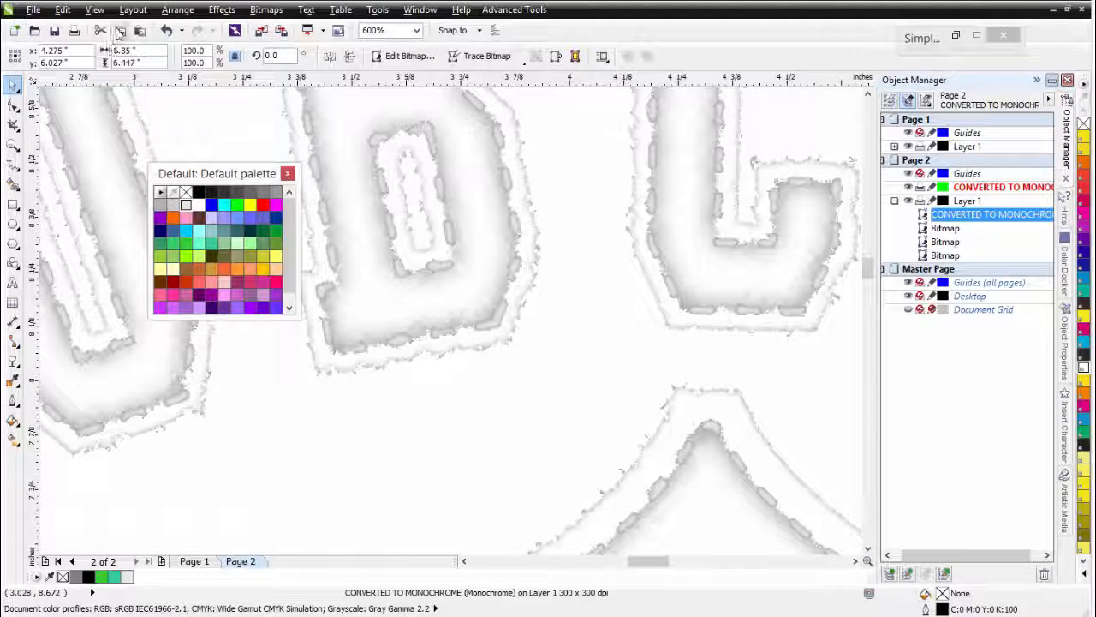
{"action": "left_click", "coordinate": [121, 32]}
{"action": "left_click", "coordinate": [142, 31]}
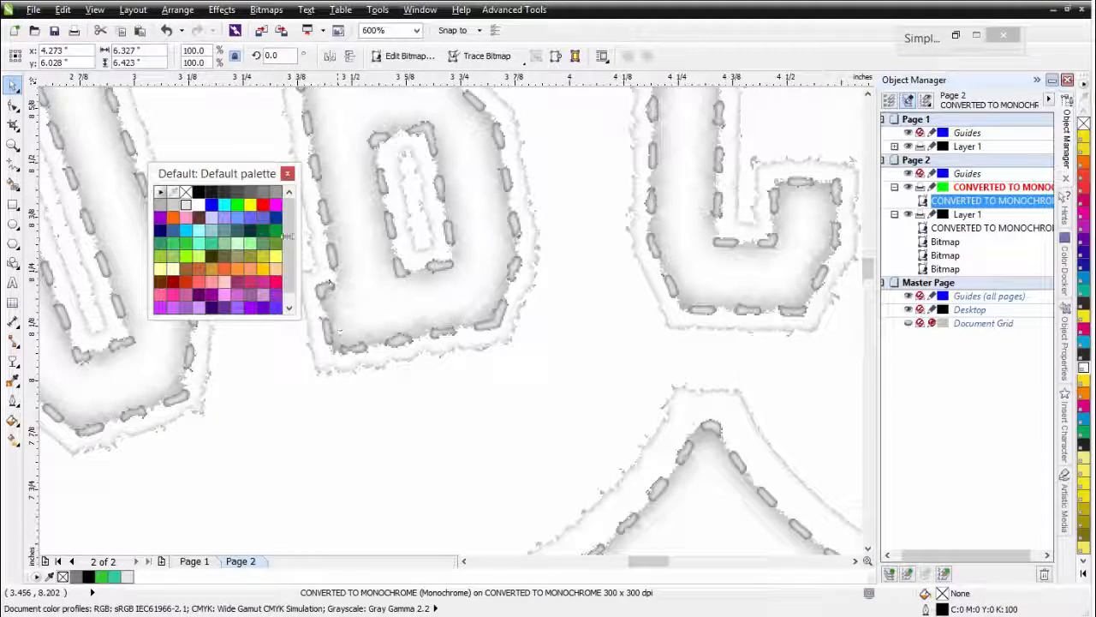
{"action": "left_click", "coordinate": [141, 30]}
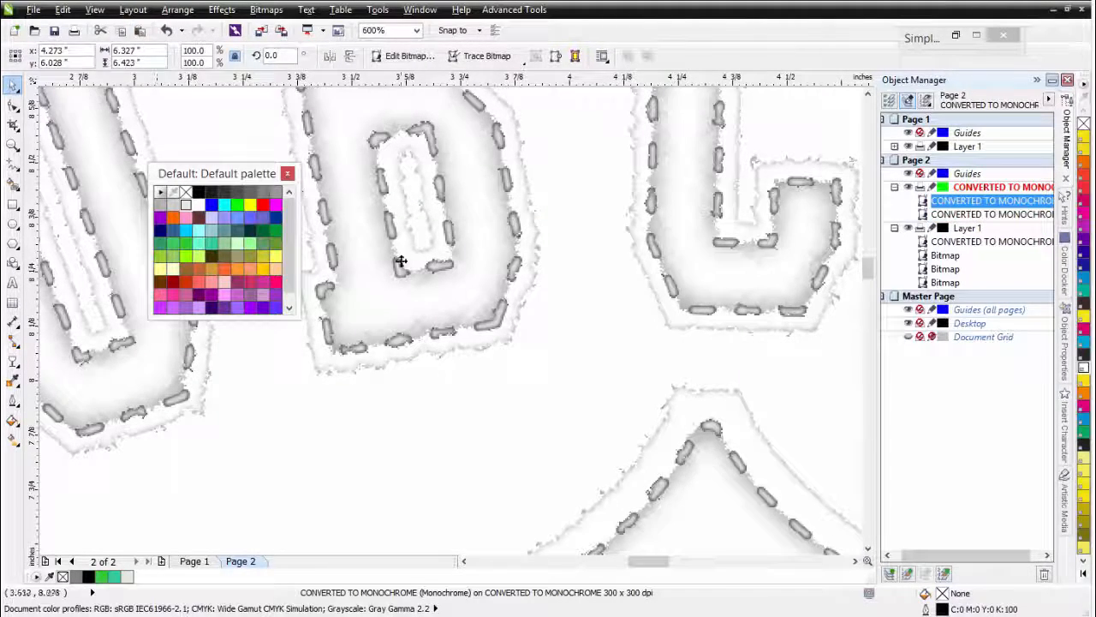
{"action": "scroll", "coordinate": [401, 260], "scroll_direction": "down", "scroll_amount": 1}
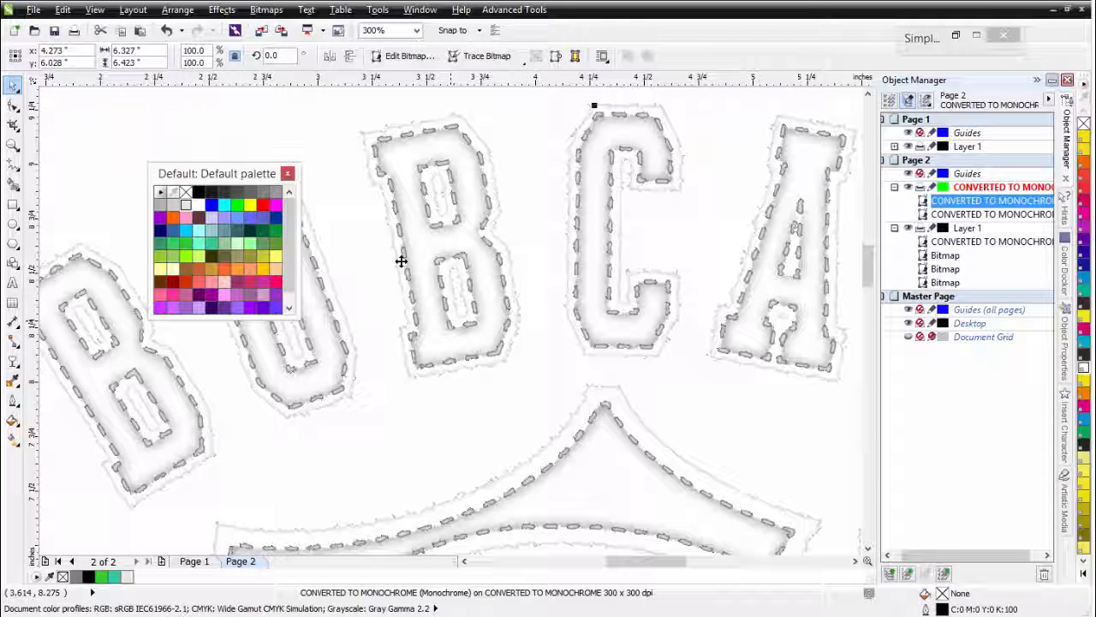
{"action": "scroll", "coordinate": [450, 319], "scroll_direction": "up", "scroll_amount": 2}
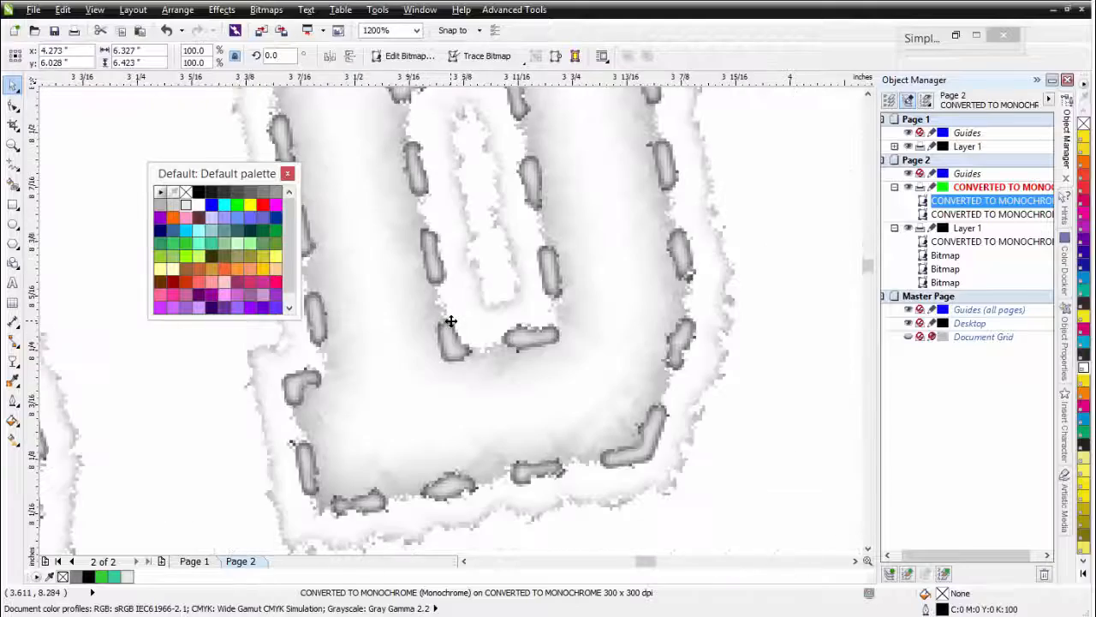
{"action": "scroll", "coordinate": [450, 320], "scroll_direction": "down", "scroll_amount": 1}
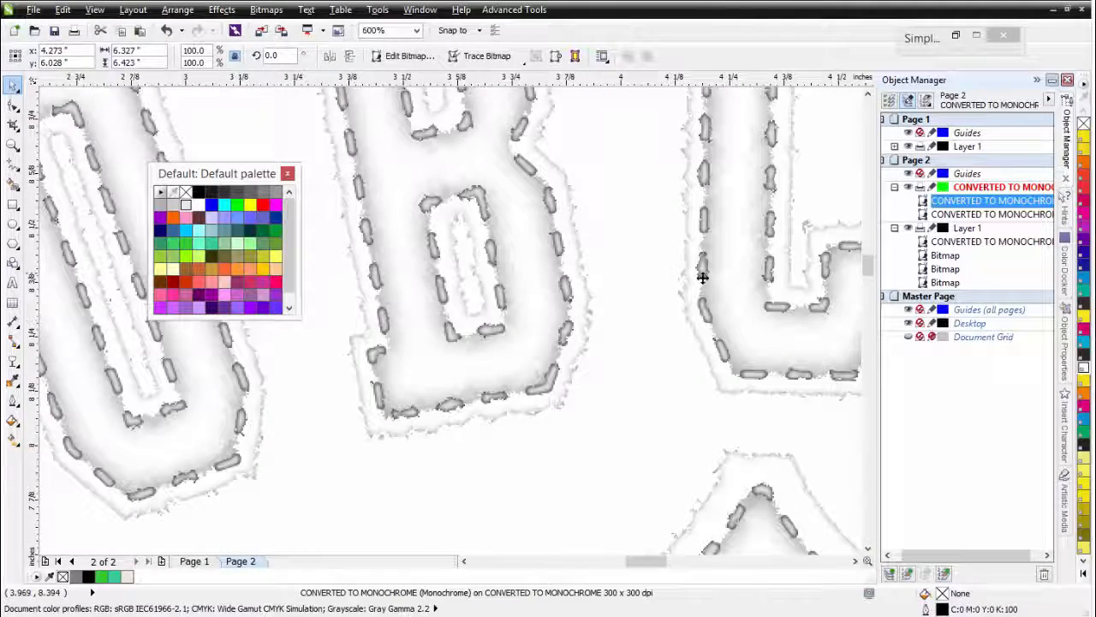
Try orange, pale yellow, white and purple on the stitch bitmap, add a purple background fill, and clear that fill
{"action": "left_click", "coordinate": [945, 259]}
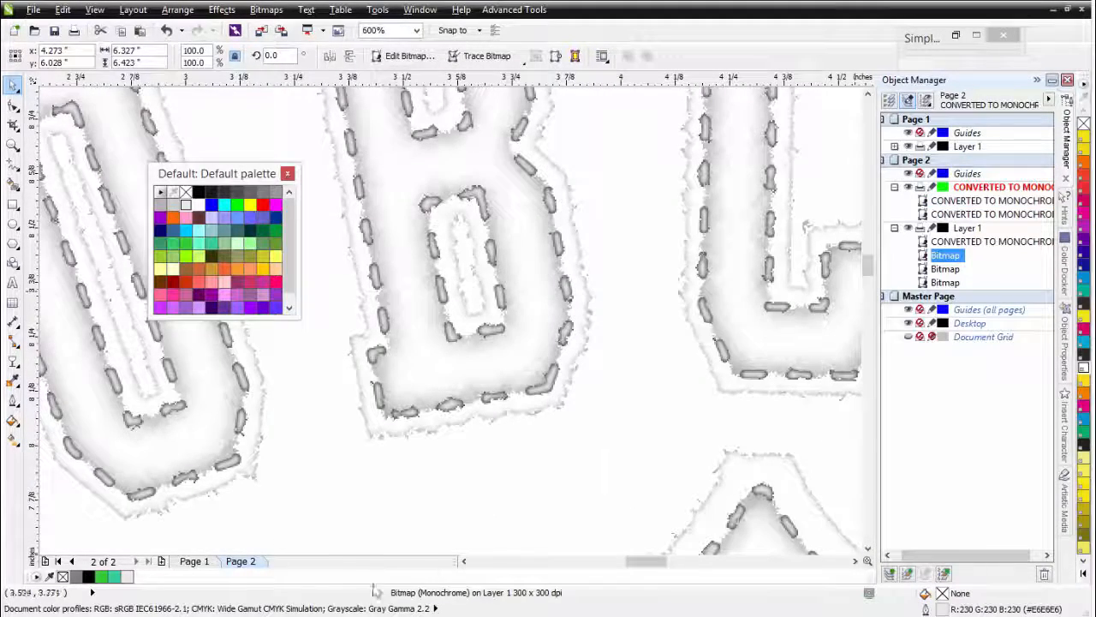
{"action": "right_click", "coordinate": [175, 220]}
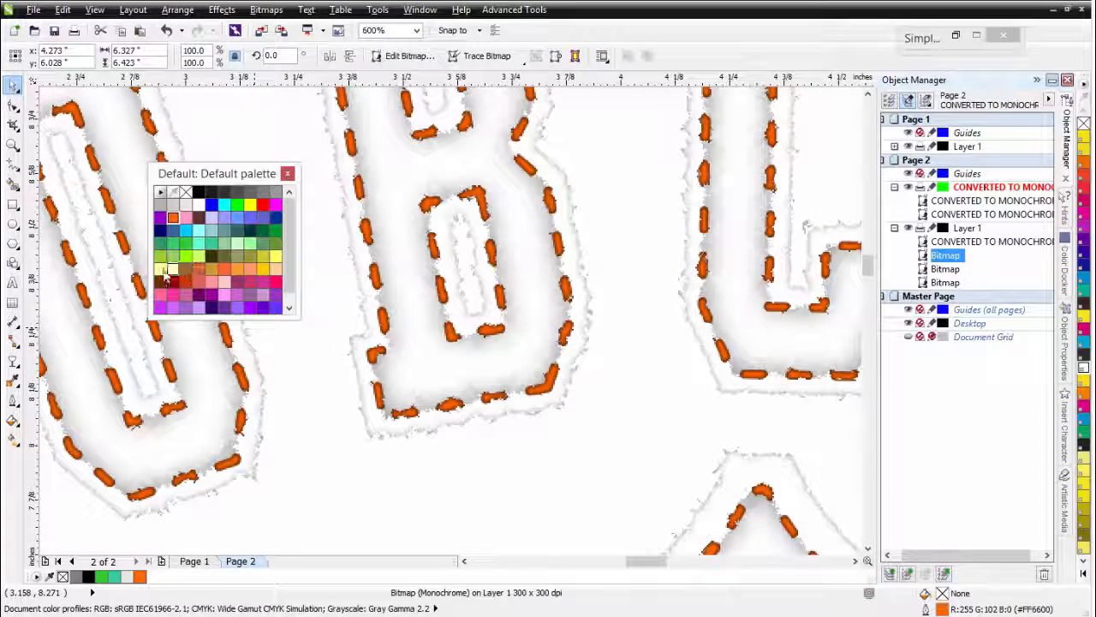
{"action": "right_click", "coordinate": [163, 268]}
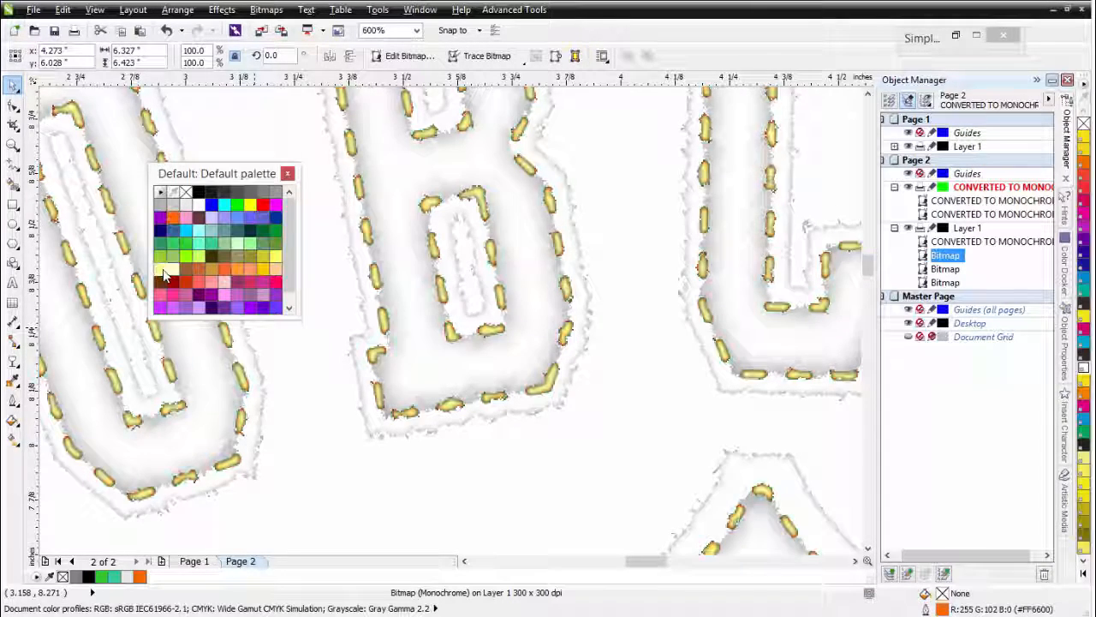
{"action": "right_click", "coordinate": [197, 206]}
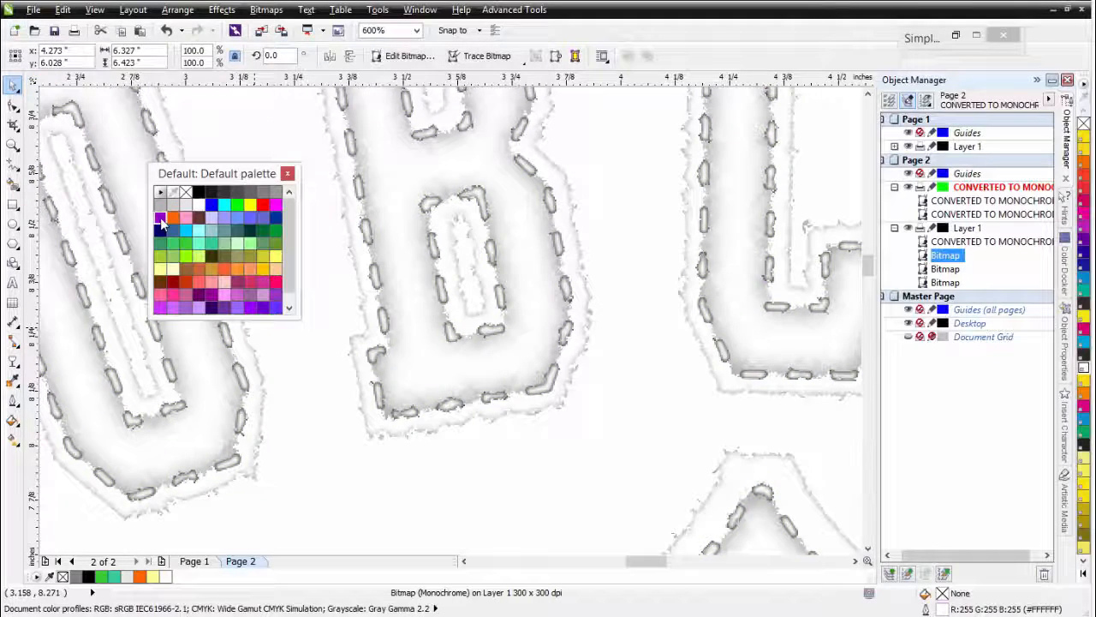
{"action": "right_click", "coordinate": [161, 220]}
{"action": "left_click", "coordinate": [162, 220]}
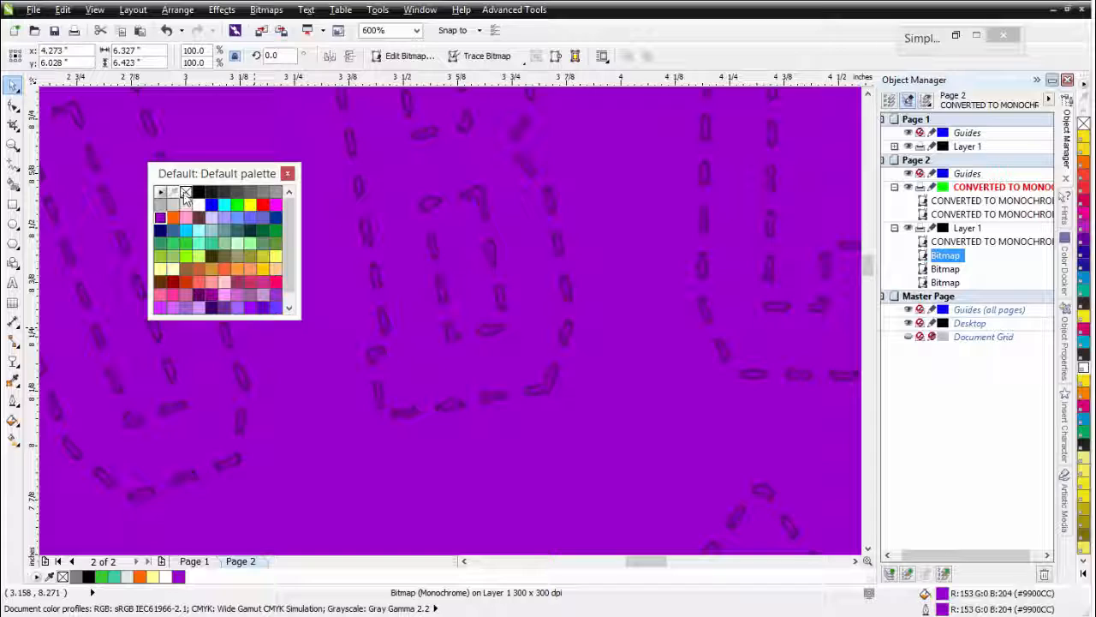
{"action": "left_click", "coordinate": [186, 192]}
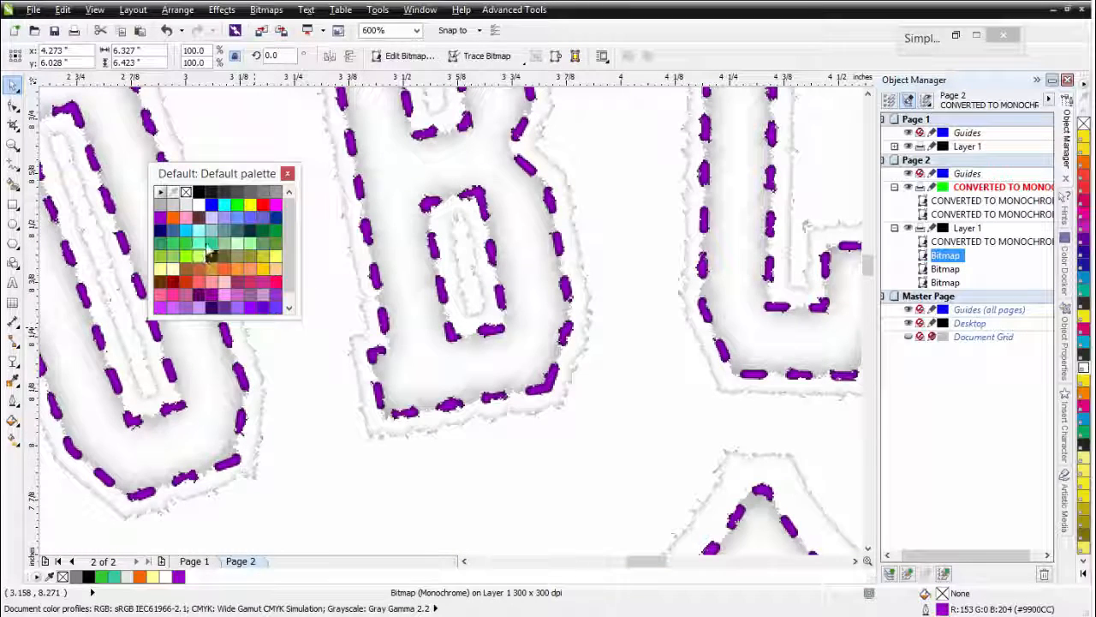
Color the stitch bitmap medium gray (#B3B3B3) and inspect the logo's stitching up close and as a whole
{"action": "right_click", "coordinate": [161, 204]}
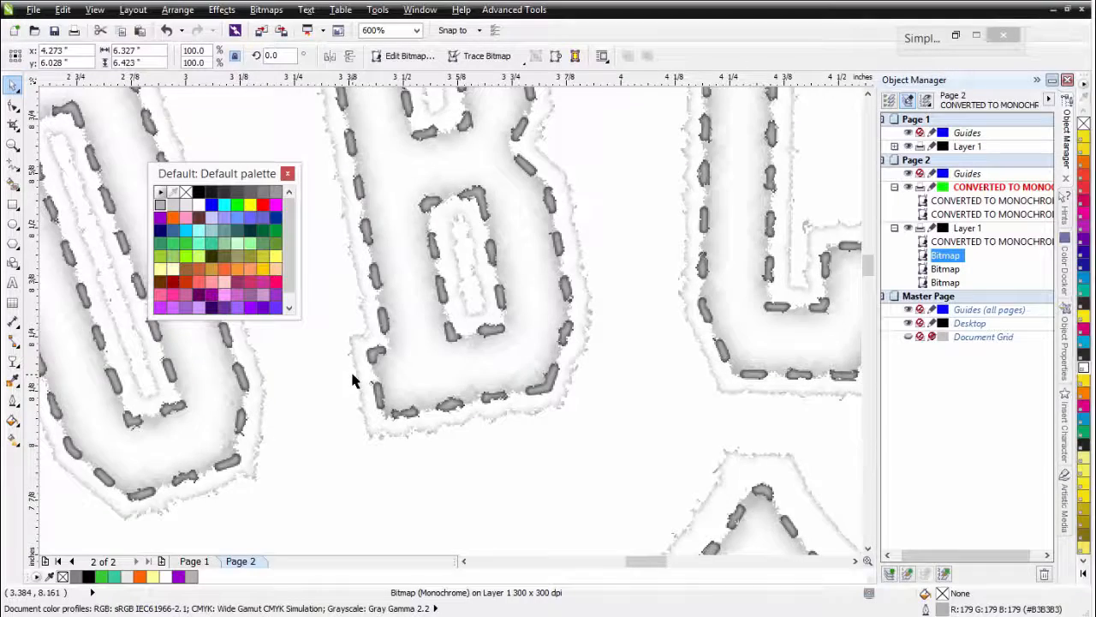
{"action": "scroll", "coordinate": [353, 381], "scroll_direction": "down", "scroll_amount": 2}
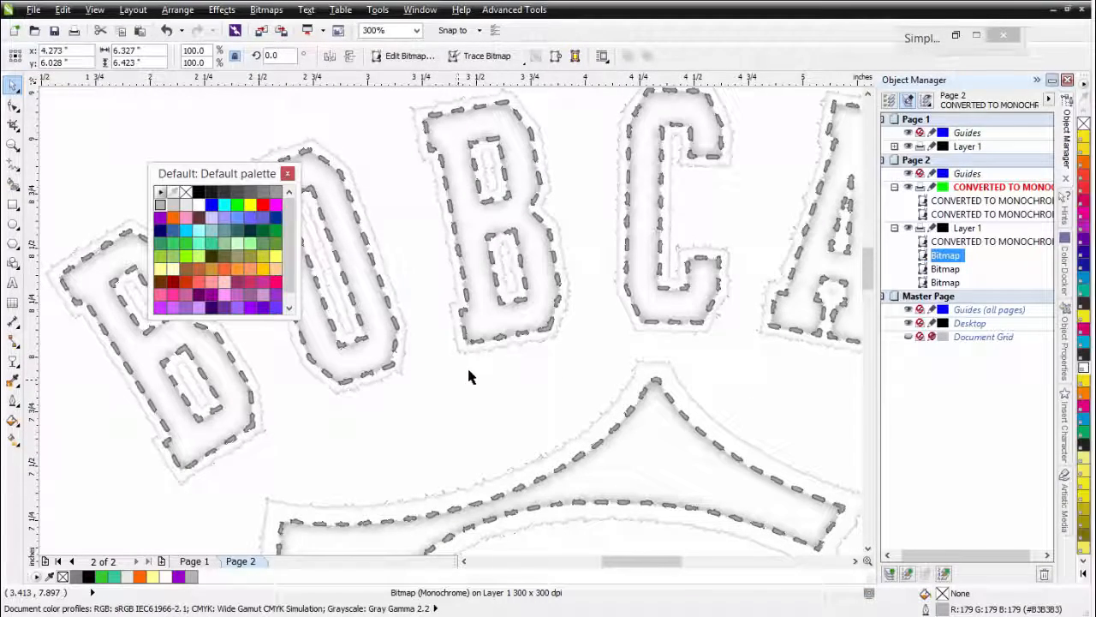
{"action": "scroll", "coordinate": [471, 372], "scroll_direction": "down", "scroll_amount": 3}
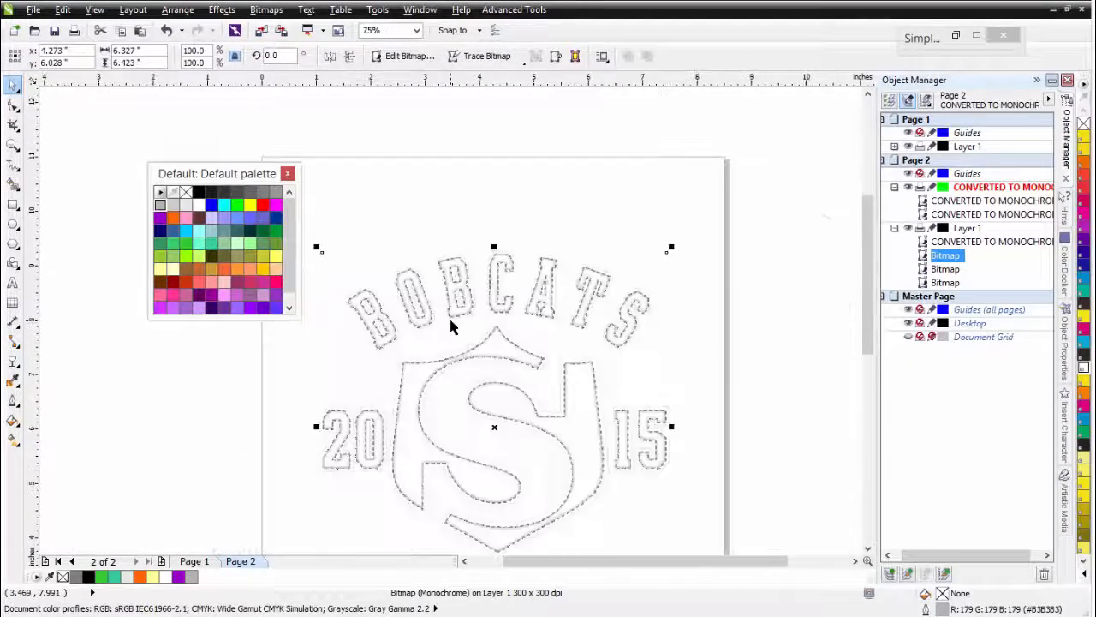
{"action": "scroll", "coordinate": [451, 321], "scroll_direction": "up", "scroll_amount": 4}
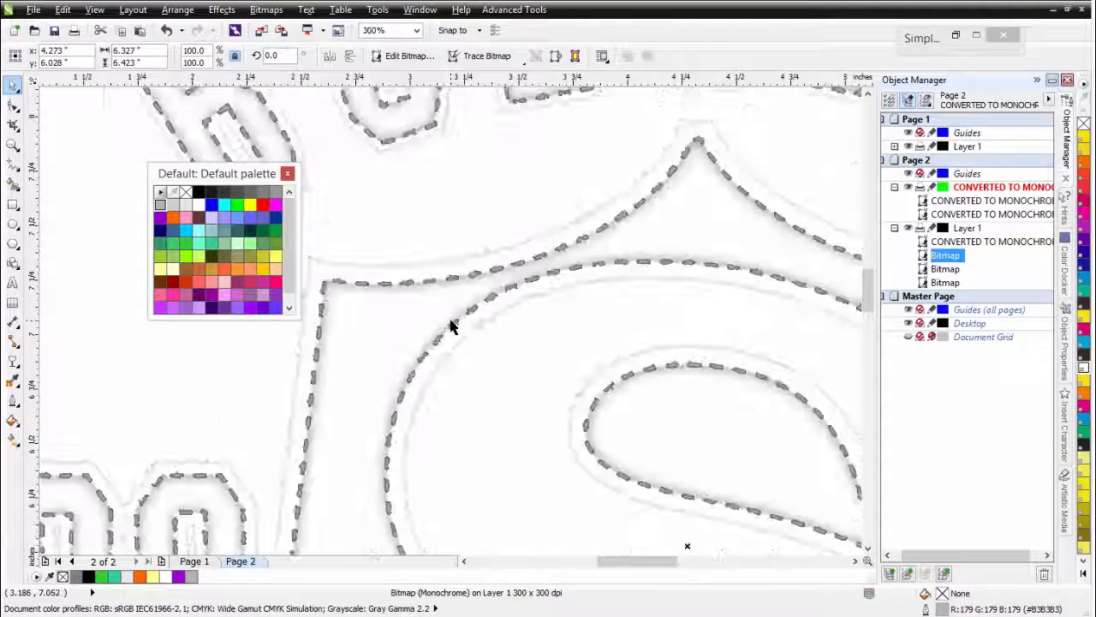
{"action": "scroll", "coordinate": [451, 324], "scroll_direction": "down", "scroll_amount": 2}
{"action": "scroll", "coordinate": [451, 324], "scroll_direction": "down", "scroll_amount": 2}
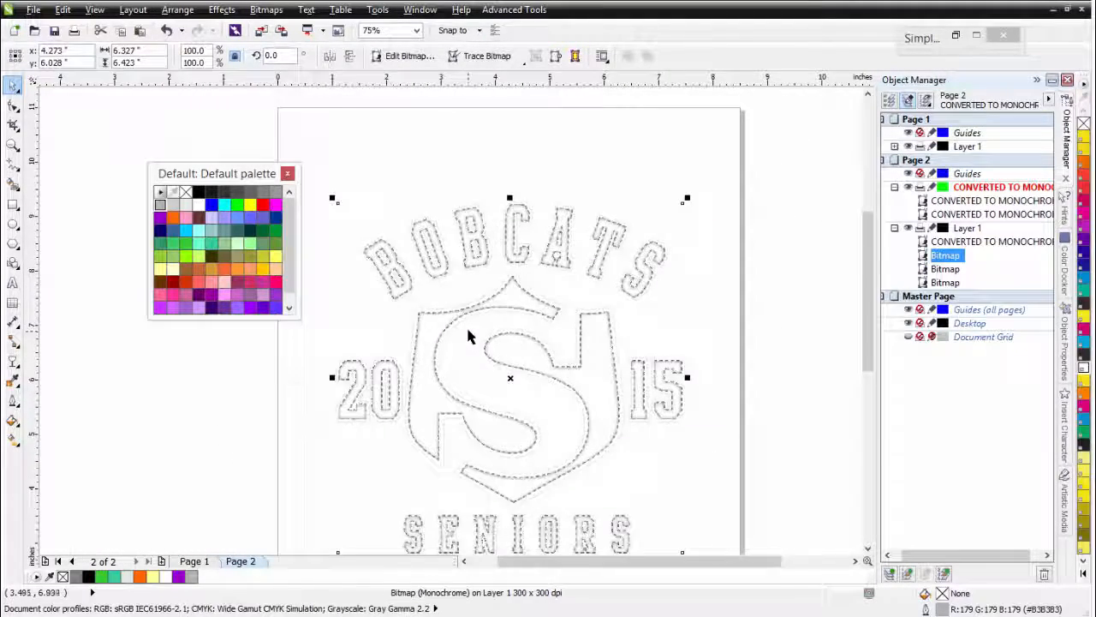
{"action": "scroll", "coordinate": [452, 325], "scroll_direction": "up", "scroll_amount": 2}
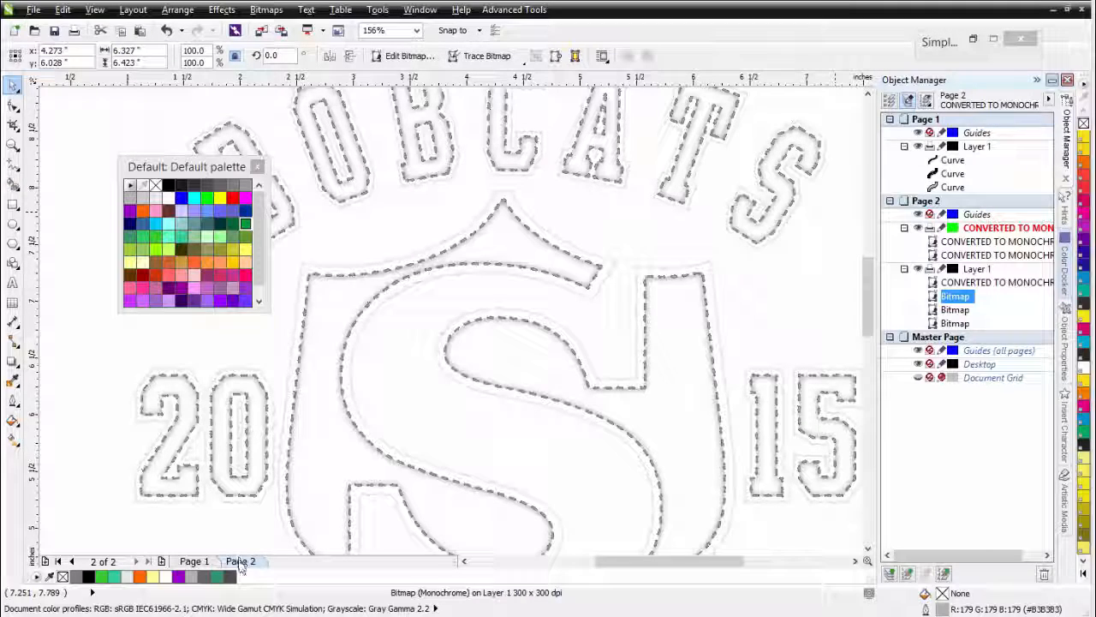
Duplicate Page 2 with its layers and their contents, inserting the new page after it
{"action": "right_click", "coordinate": [241, 562]}
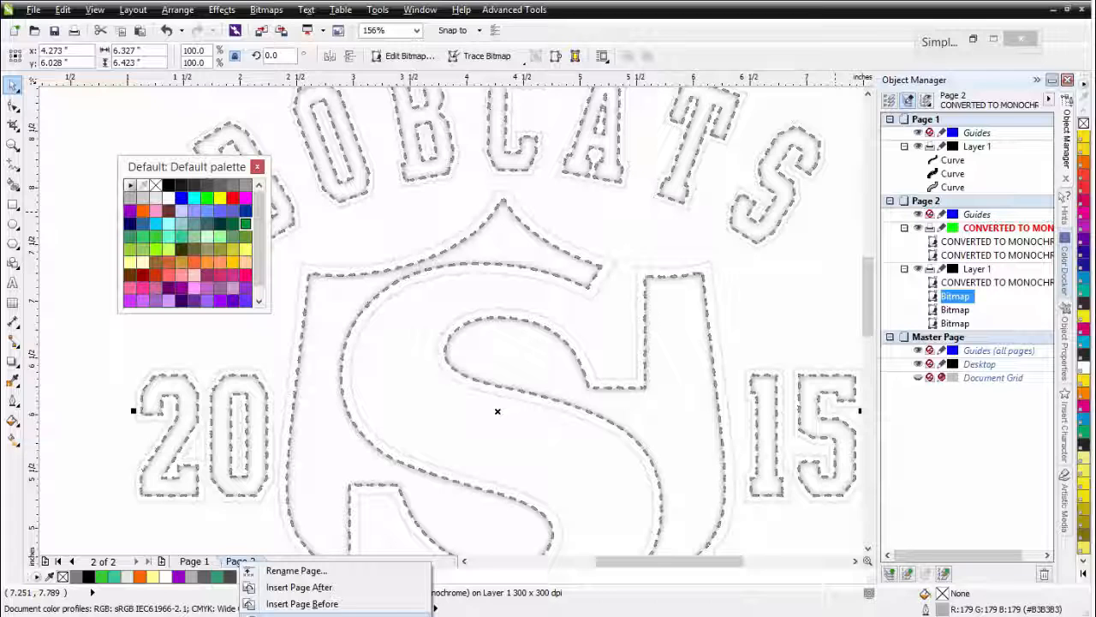
{"action": "left_click", "coordinate": [267, 614]}
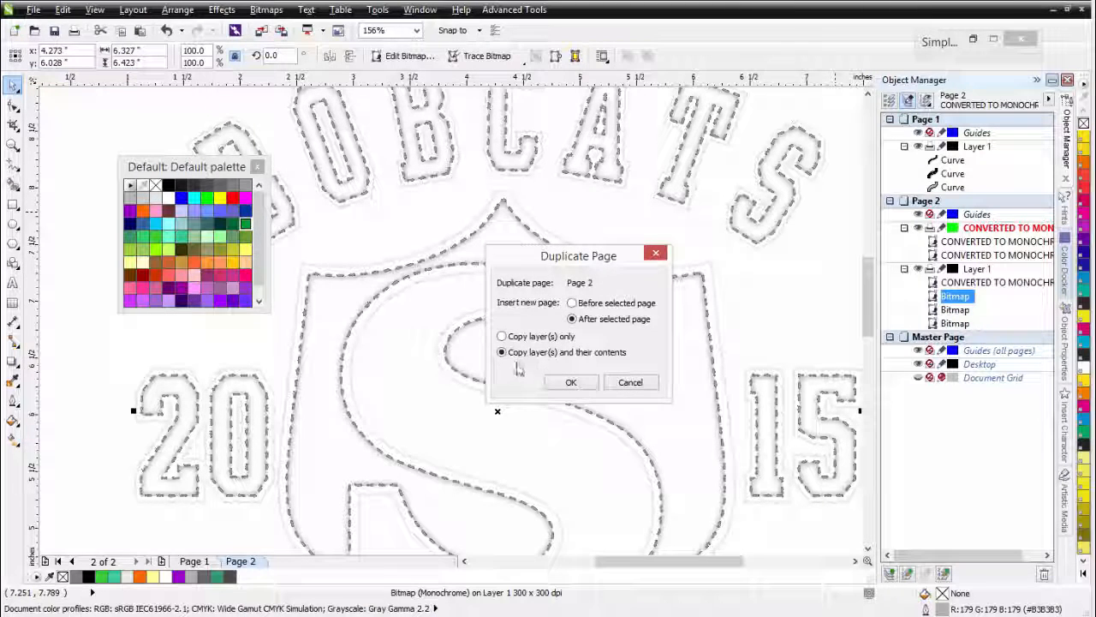
{"action": "left_click", "coordinate": [570, 382]}
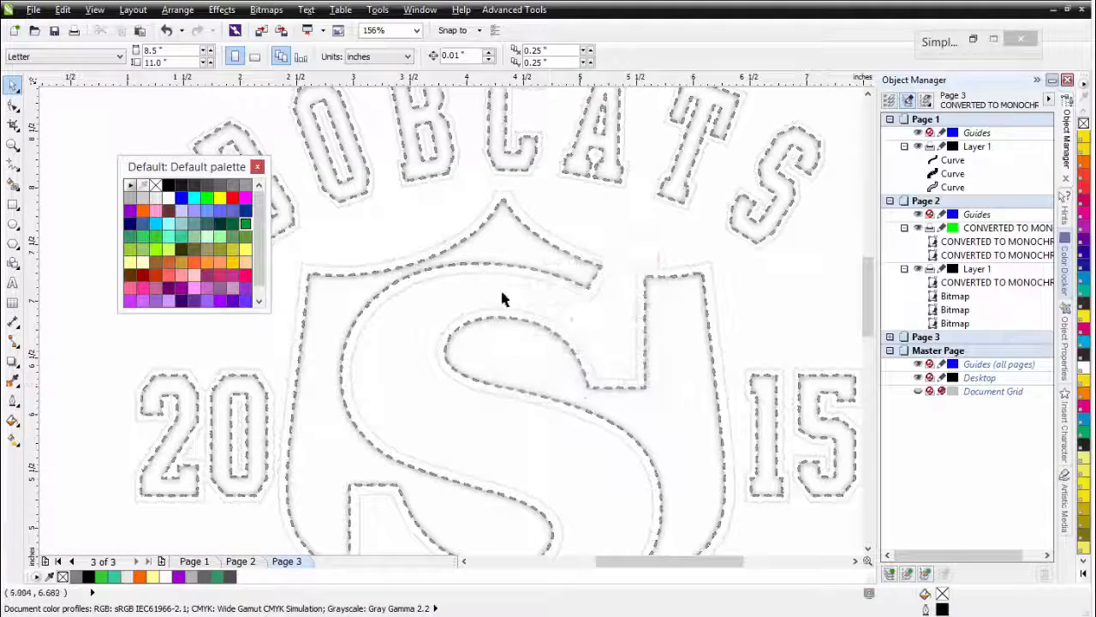
Look through Pages 1 and 2, return to Page 3, and save the document
{"action": "left_click", "coordinate": [242, 561]}
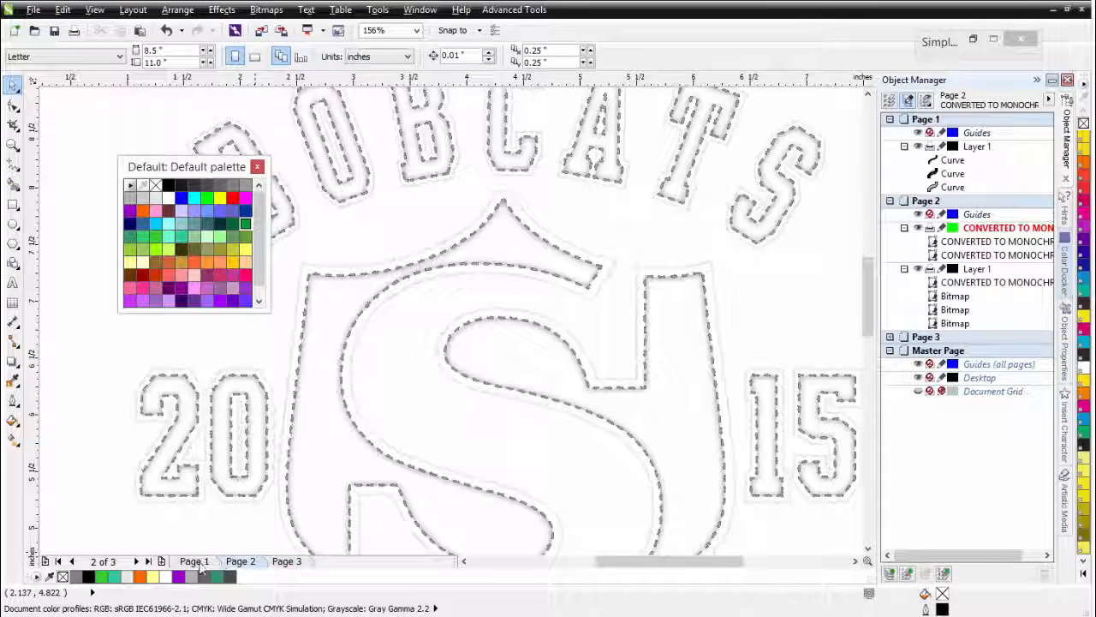
{"action": "left_click", "coordinate": [195, 562]}
{"action": "left_click", "coordinate": [240, 562]}
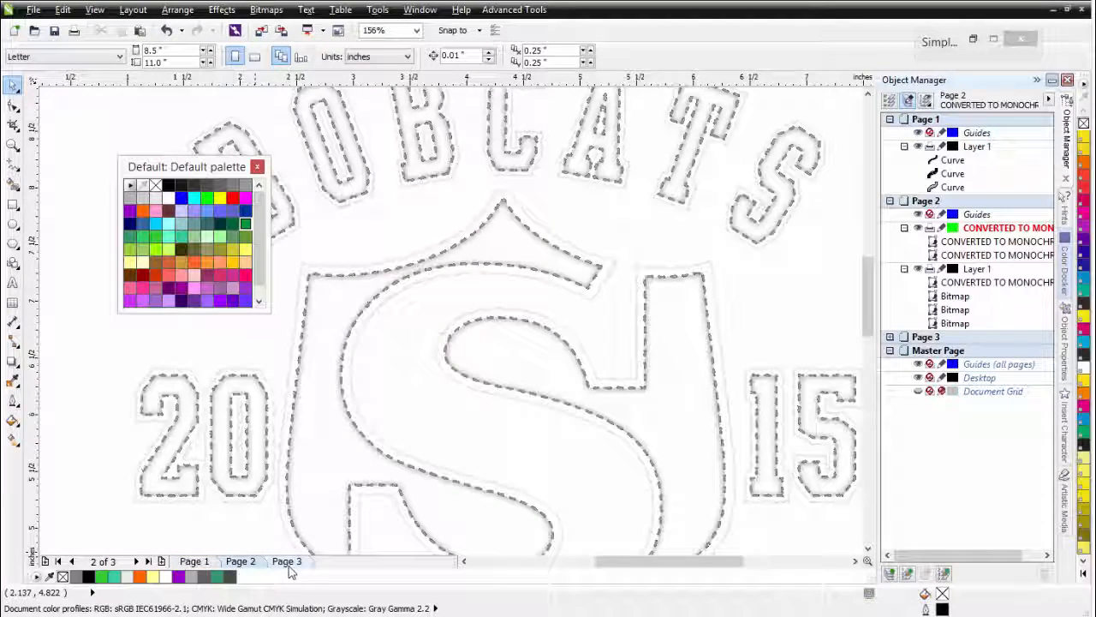
{"action": "left_click", "coordinate": [287, 563]}
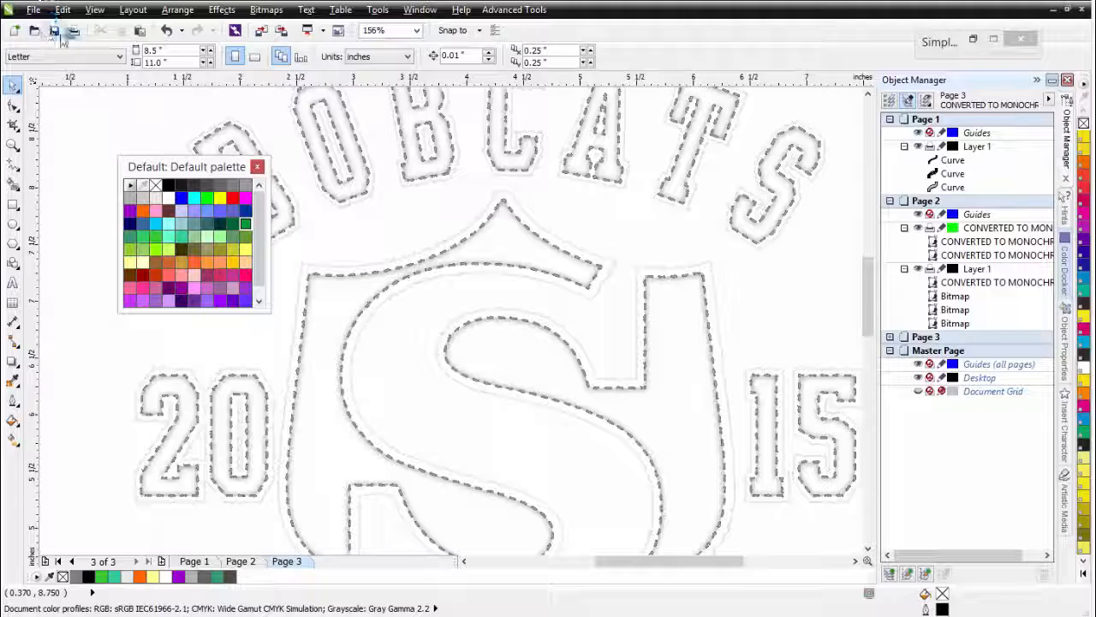
{"action": "left_click", "coordinate": [55, 31]}
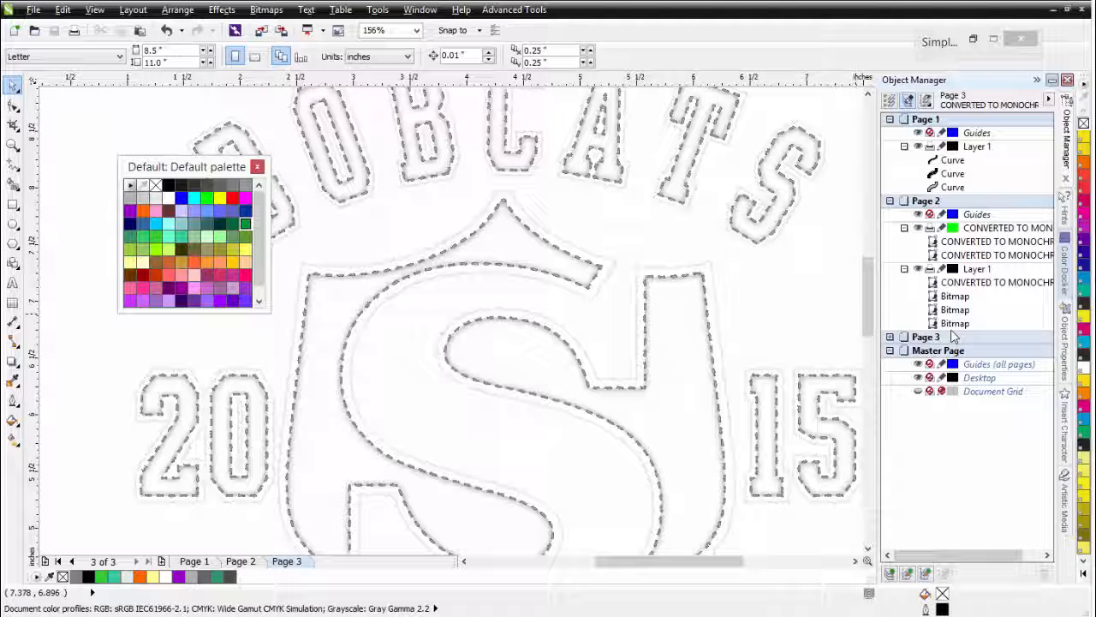
Expand Page 3 and both of its artwork layers in the object tree to list their bitmaps
{"action": "left_click", "coordinate": [890, 337]}
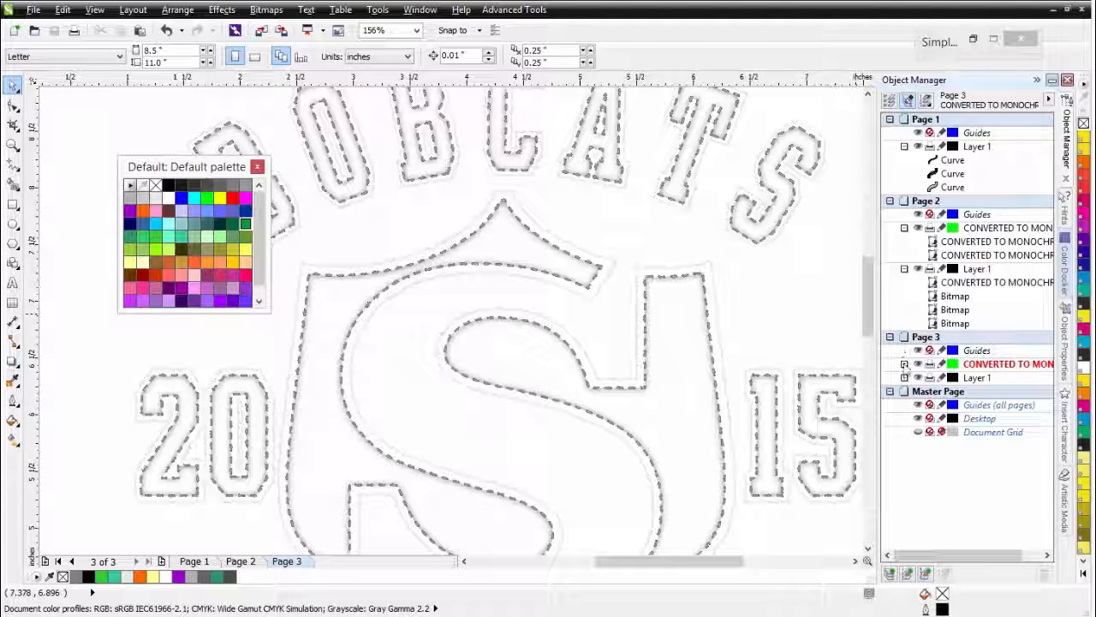
{"action": "left_click", "coordinate": [905, 364]}
{"action": "left_click", "coordinate": [904, 404]}
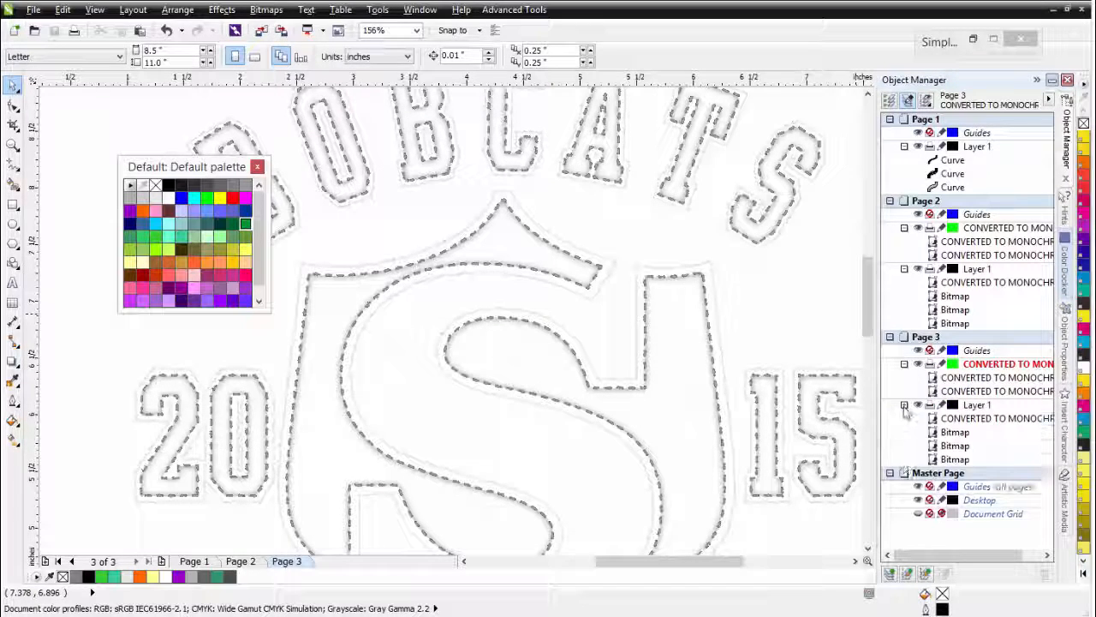
Select the lowest bitmap in Page 3's Layer 1, move it aside to identify its artwork, and undo the move
{"action": "left_click", "coordinate": [950, 459]}
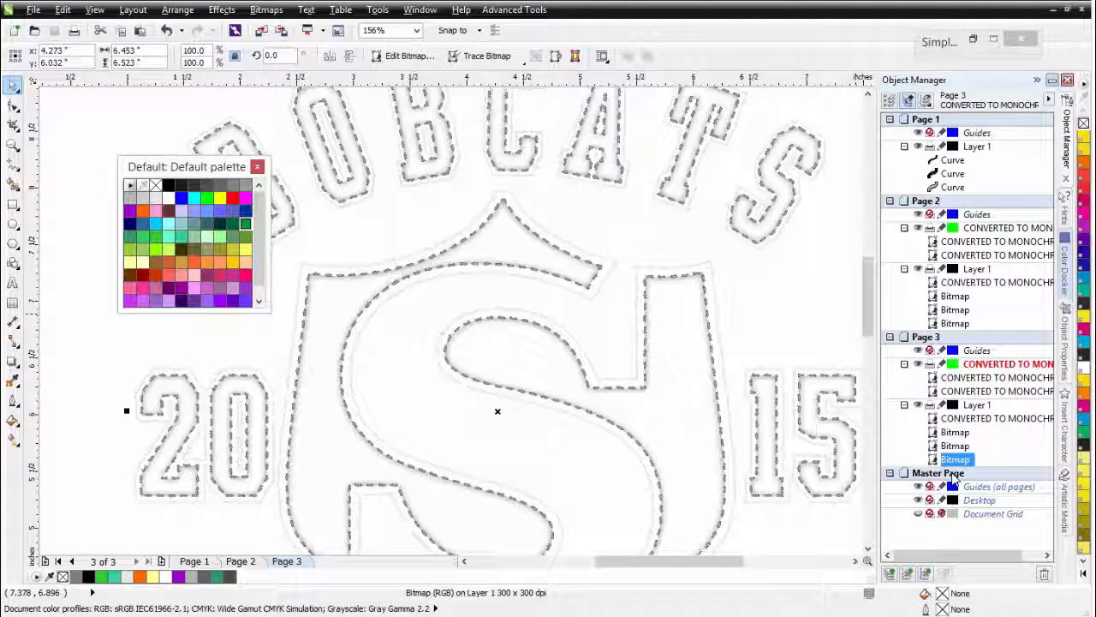
{"action": "left_click_drag", "start_coordinate": [738, 438], "coordinate": [550, 481]}
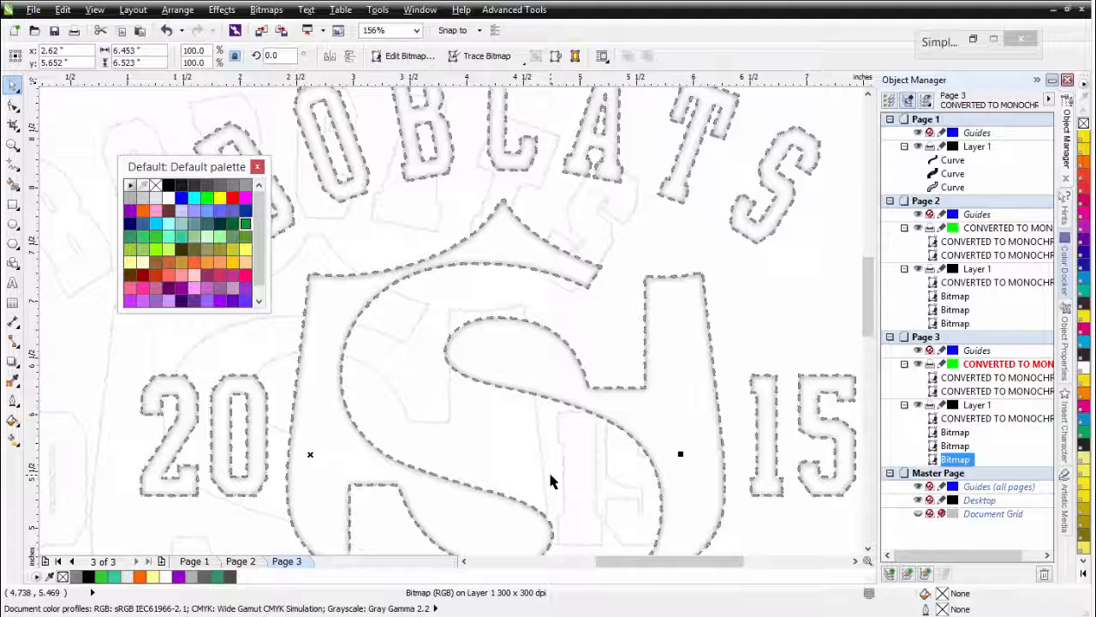
{"action": "key", "text": "ctrl+z"}
{"action": "scroll", "coordinate": [551, 479], "scroll_direction": "down", "scroll_amount": 2}
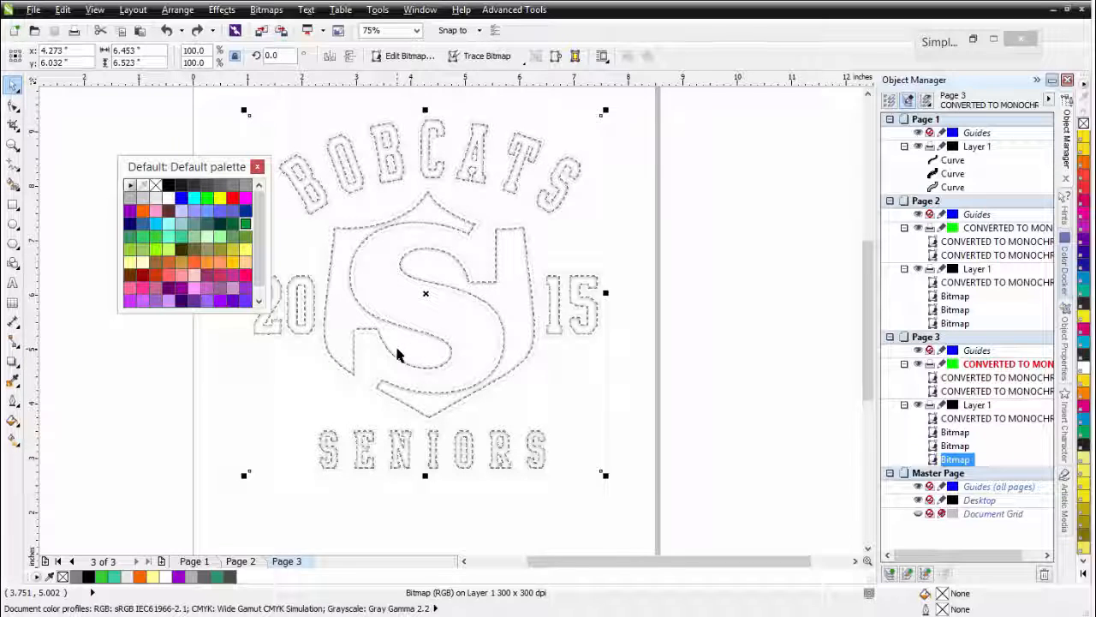
Move the floating default palette clear of the artwork and add a drop shadow with zero offset to the selected bitmap
{"action": "left_click_drag", "start_coordinate": [233, 173], "coordinate": [173, 141]}
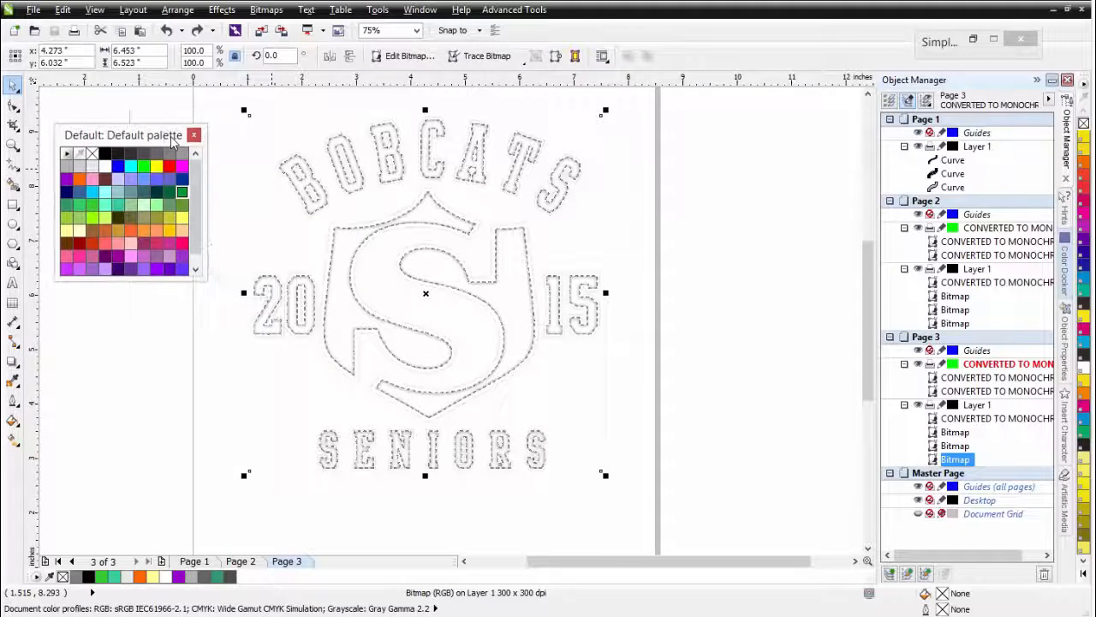
{"action": "left_click", "coordinate": [13, 361]}
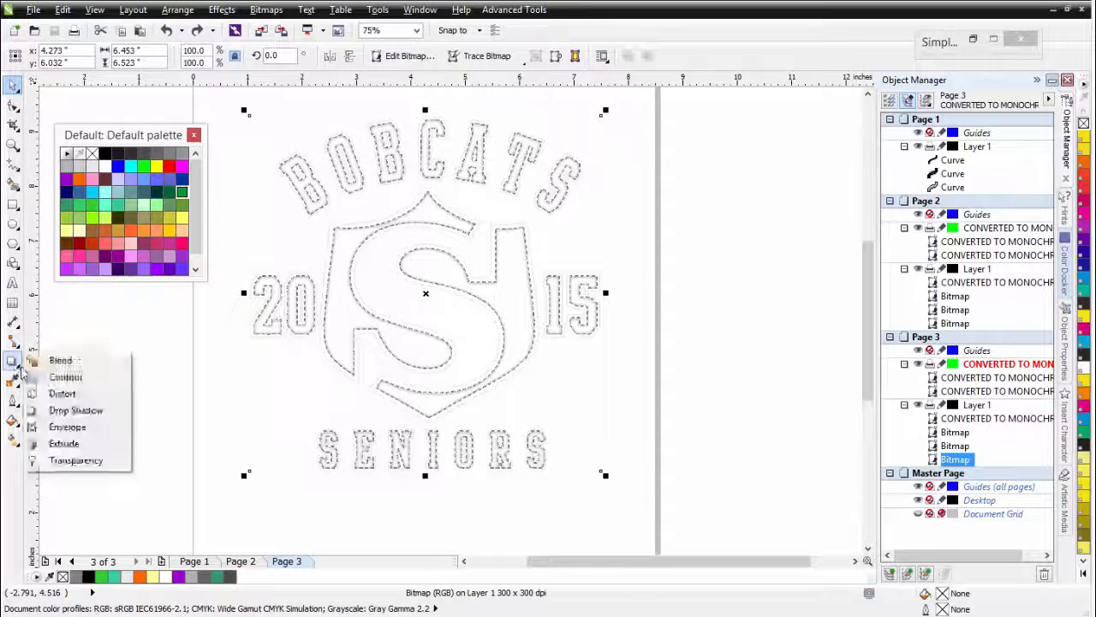
{"action": "left_click", "coordinate": [69, 410]}
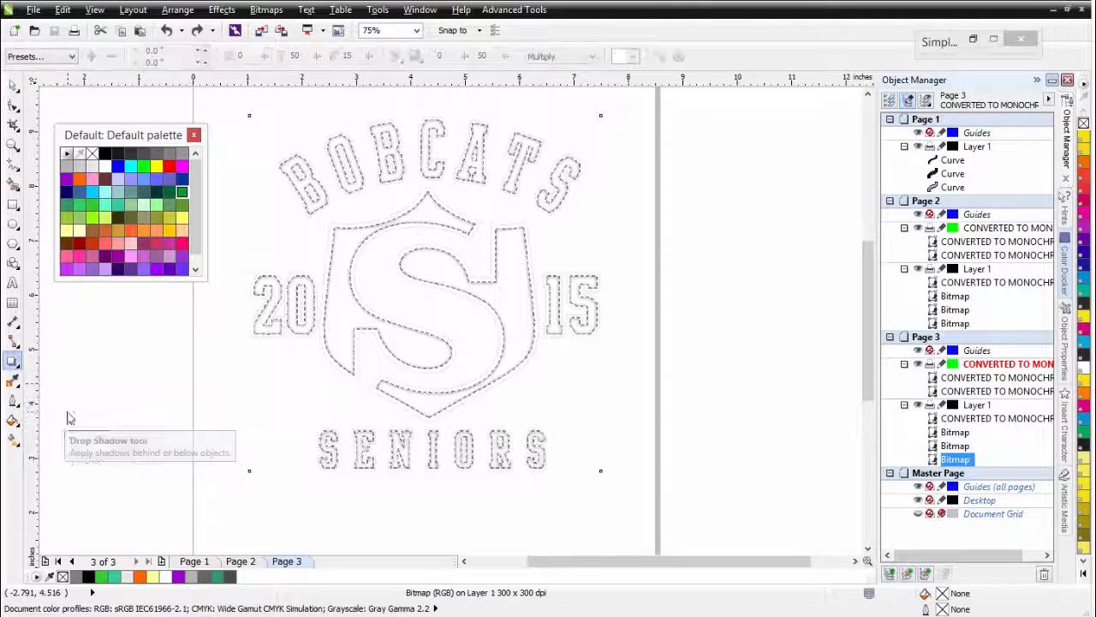
{"action": "left_click_drag", "start_coordinate": [426, 292], "coordinate": [431, 297]}
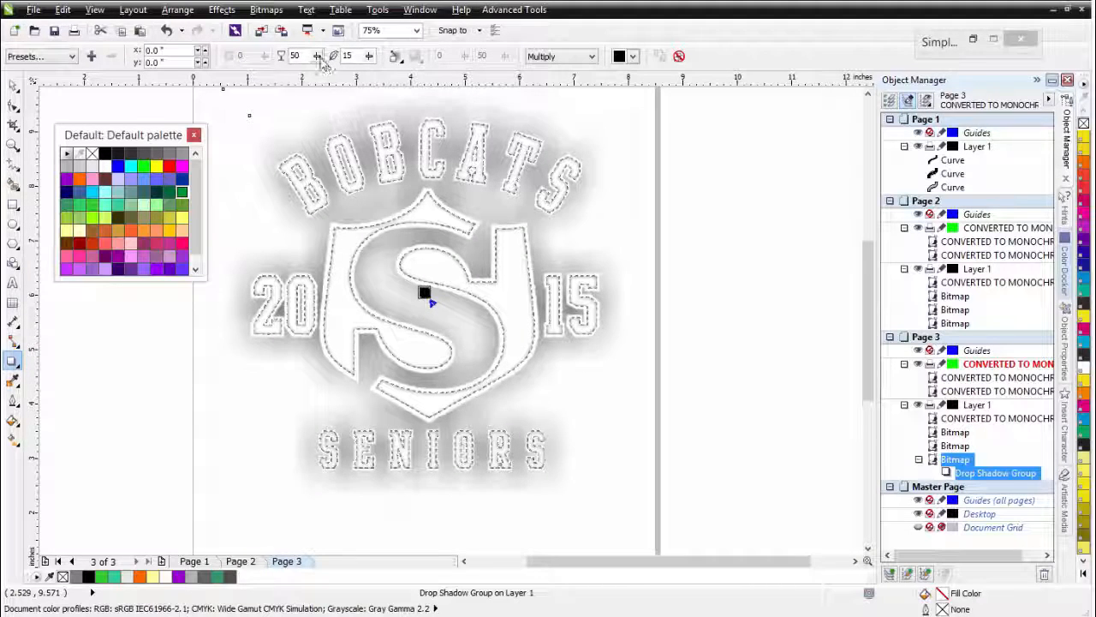
Set the drop shadow's opacity to 82 and its feathering to 2, and inspect the shaded edges up close
{"action": "mouse_move", "coordinate": [318, 57]}
{"action": "left_mouse_down"}
{"action": "mouse_move", "coordinate": [330, 75]}
{"action": "mouse_move", "coordinate": [370, 71]}
{"action": "mouse_move", "coordinate": [338, 54]}
{"action": "left_mouse_up"}
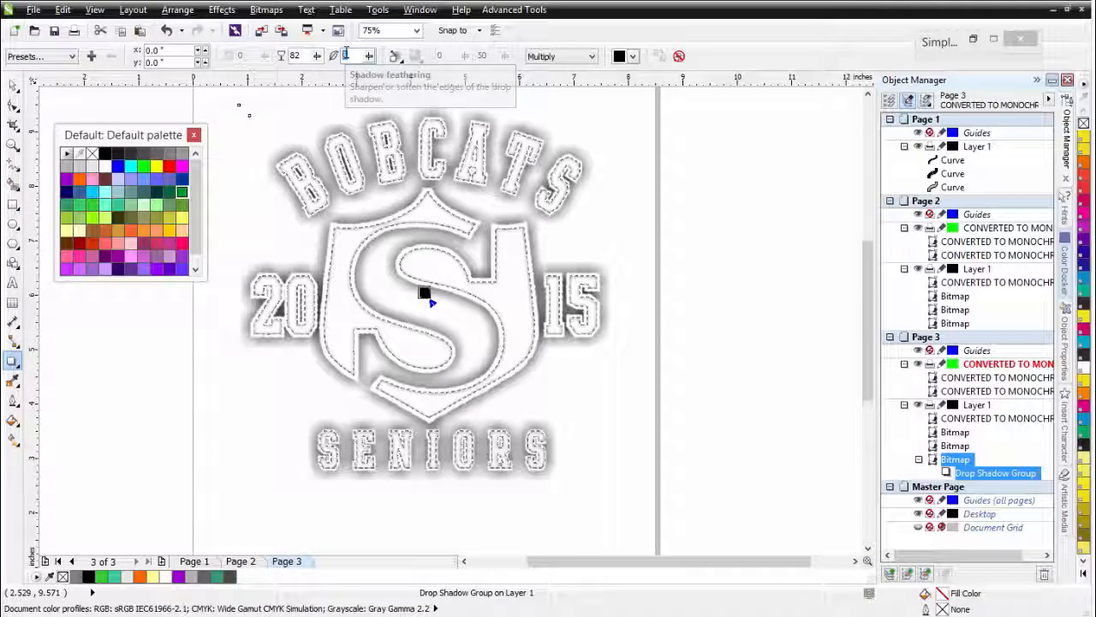
{"action": "type", "text": "2"}
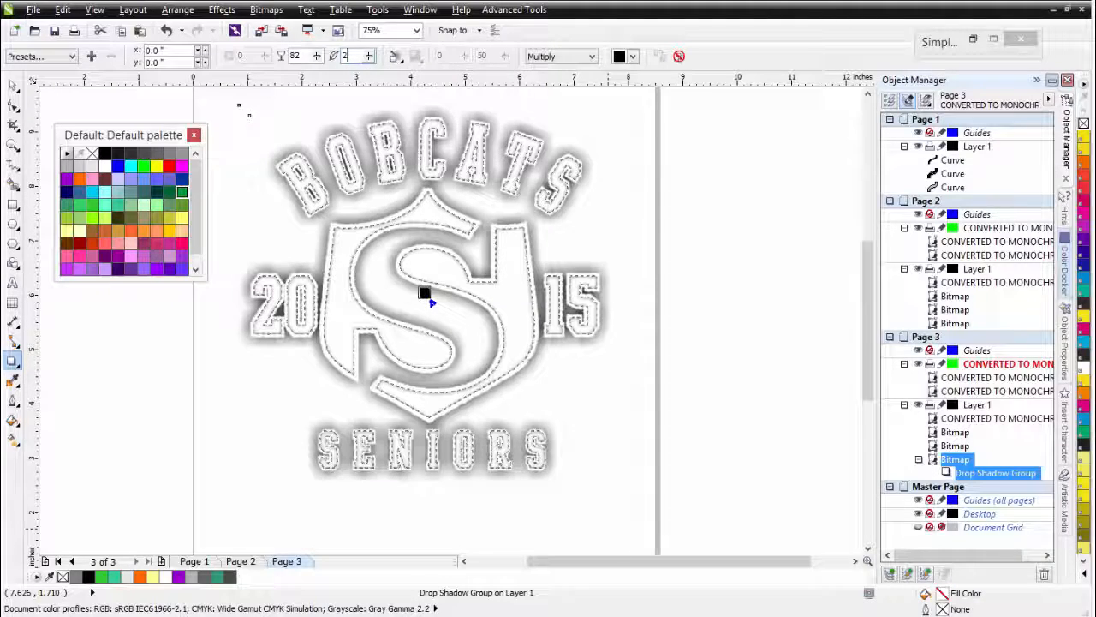
{"action": "key", "text": "Return"}
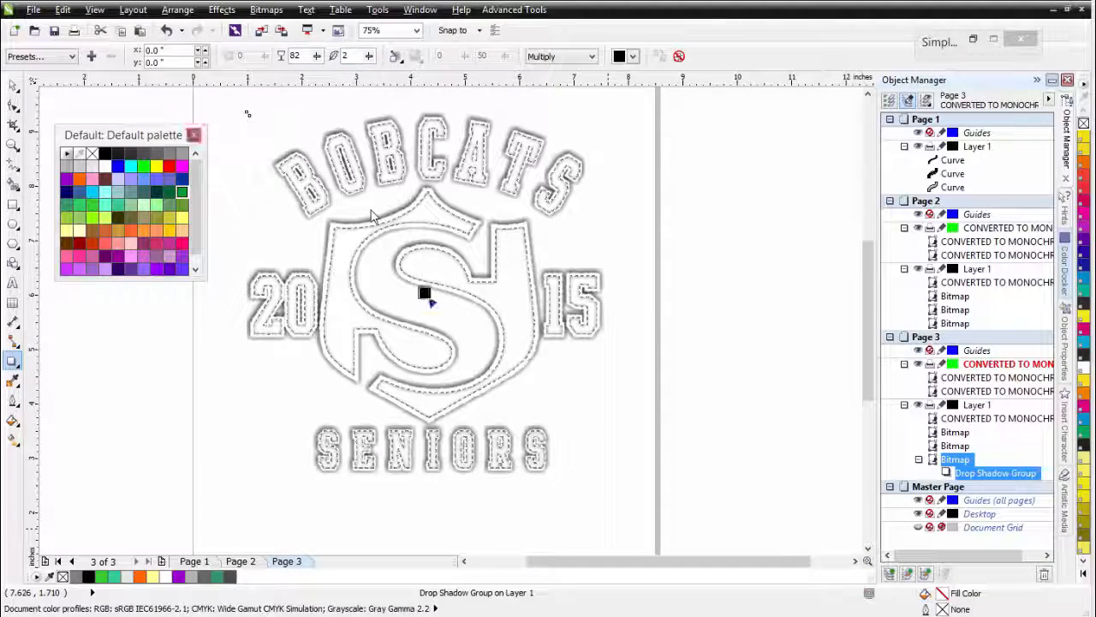
{"action": "scroll", "coordinate": [370, 208], "scroll_direction": "up", "scroll_amount": 2}
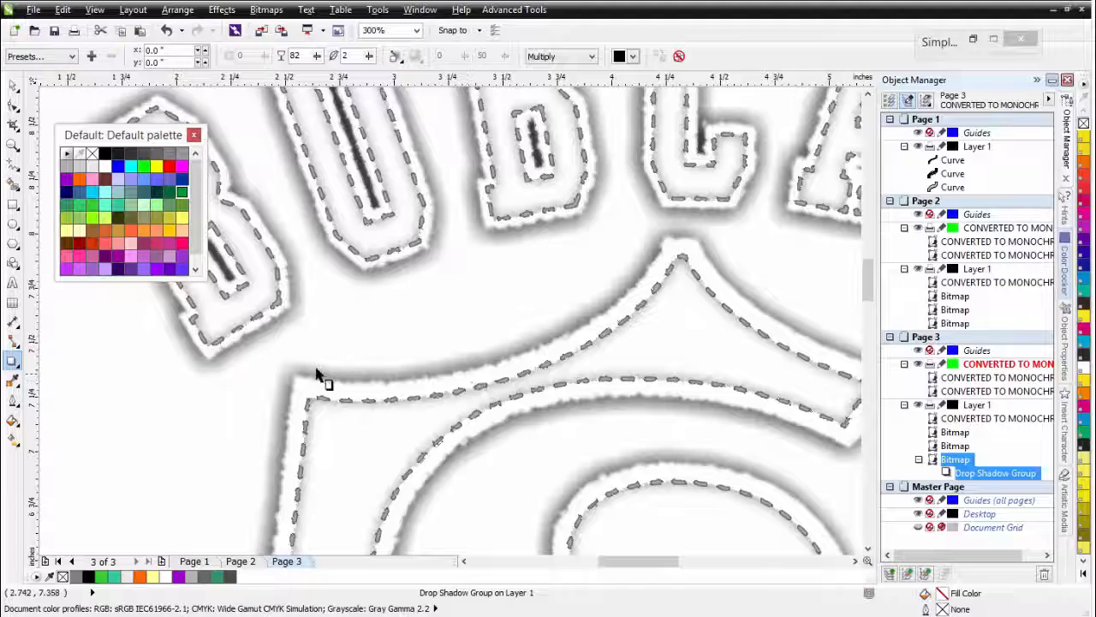
Break the drop shadow group apart so the shadow is separated from its bitmap
{"action": "left_click", "coordinate": [13, 85]}
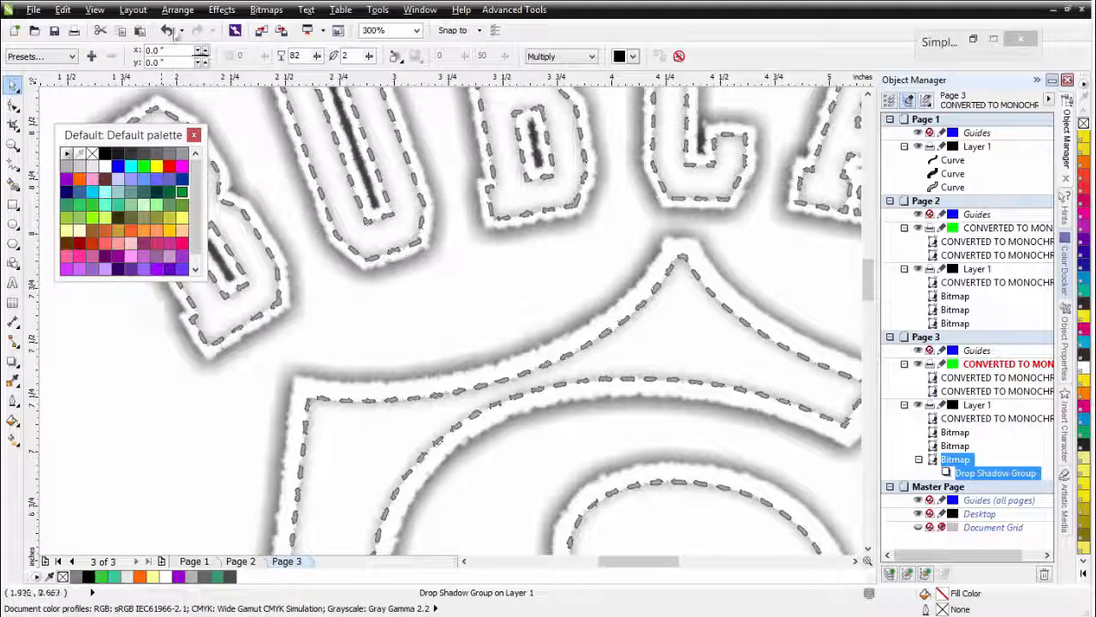
{"action": "left_click", "coordinate": [177, 9]}
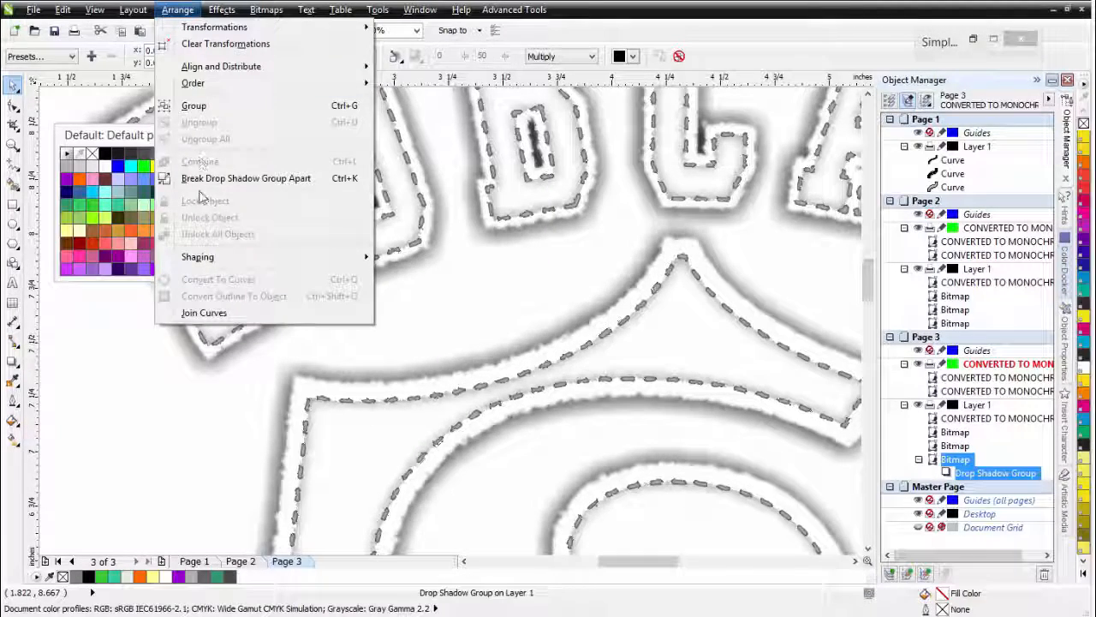
{"action": "left_click", "coordinate": [199, 178]}
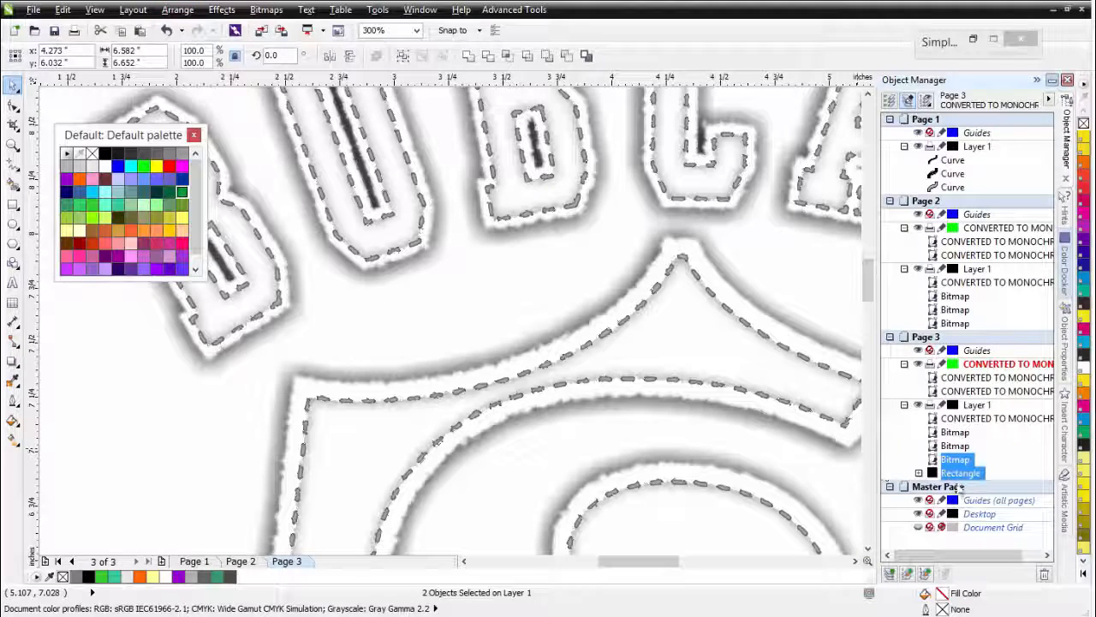
Convert only the separated shadow to a 300 dpi RGB Color (24-bit) bitmap with anti-aliasing and a transparent background
{"action": "left_click", "coordinate": [968, 476]}
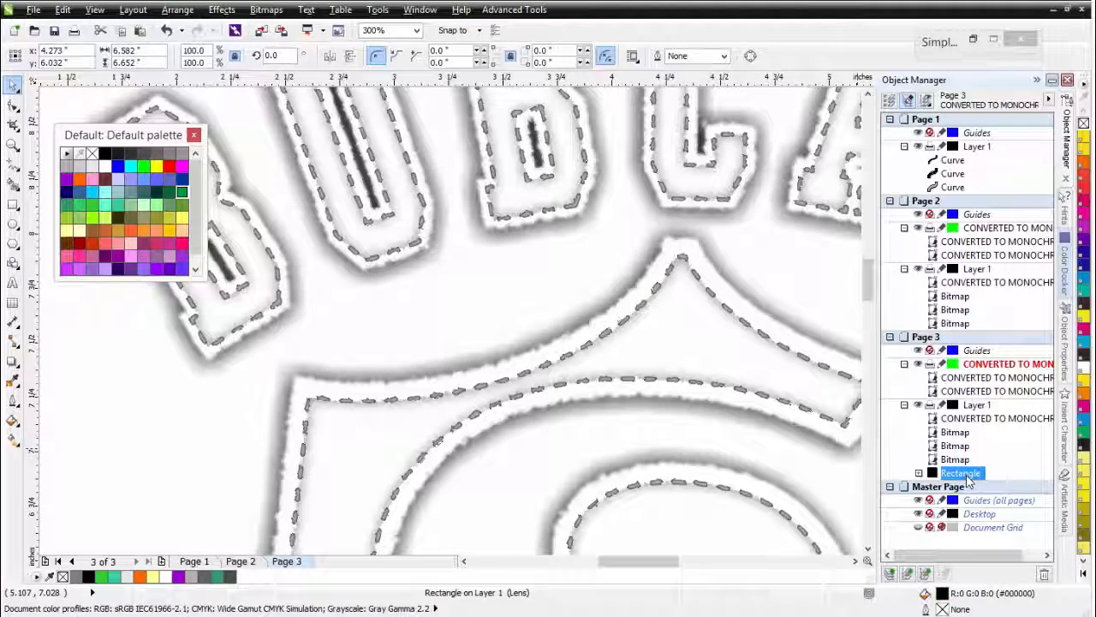
{"action": "left_click", "coordinate": [267, 10]}
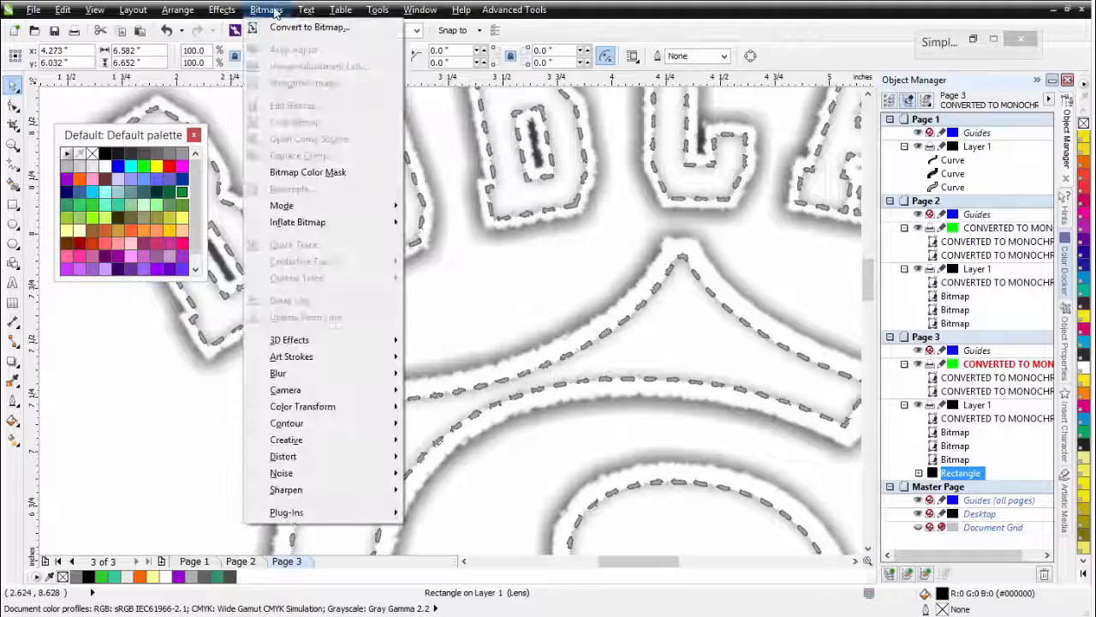
{"action": "left_click", "coordinate": [308, 28]}
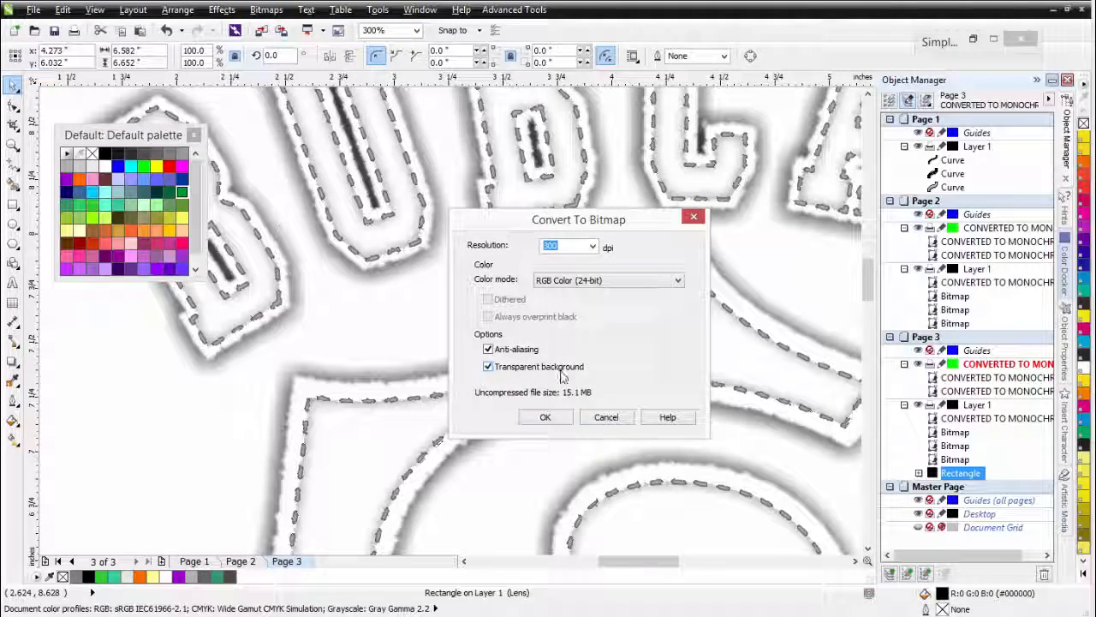
{"action": "left_click", "coordinate": [559, 417]}
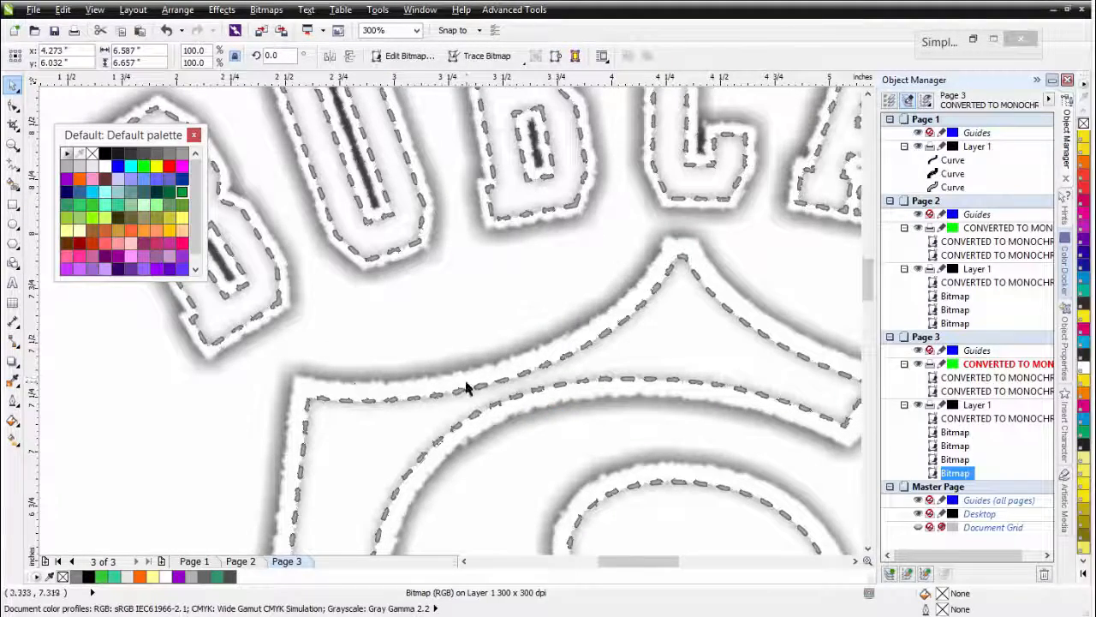
{"action": "left_click", "coordinate": [226, 11]}
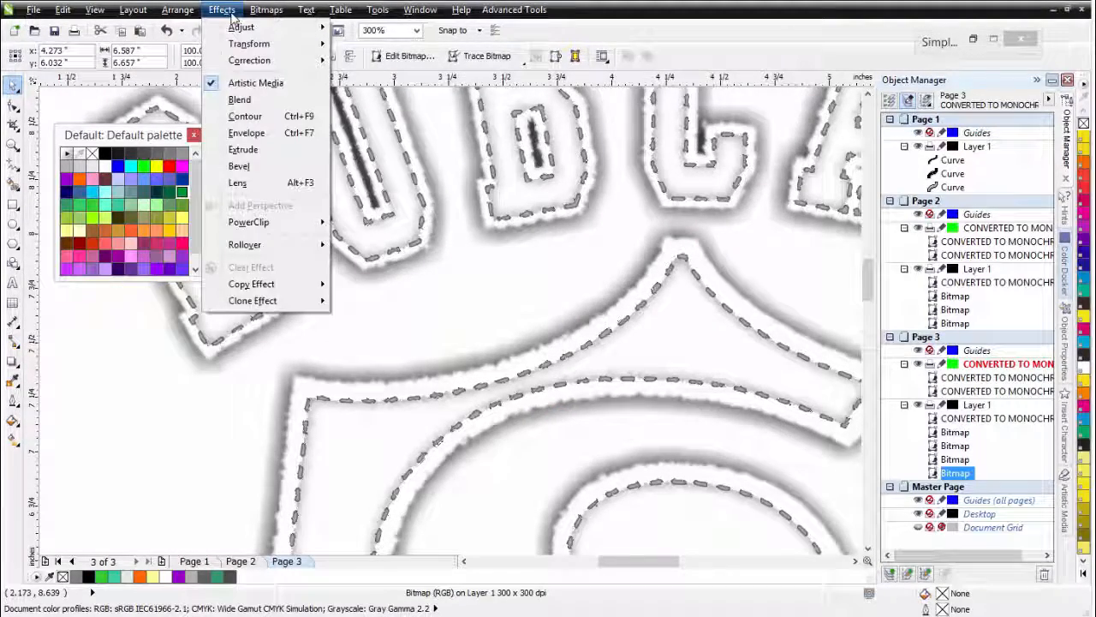
{"action": "mouse_move", "coordinate": [266, 10]}
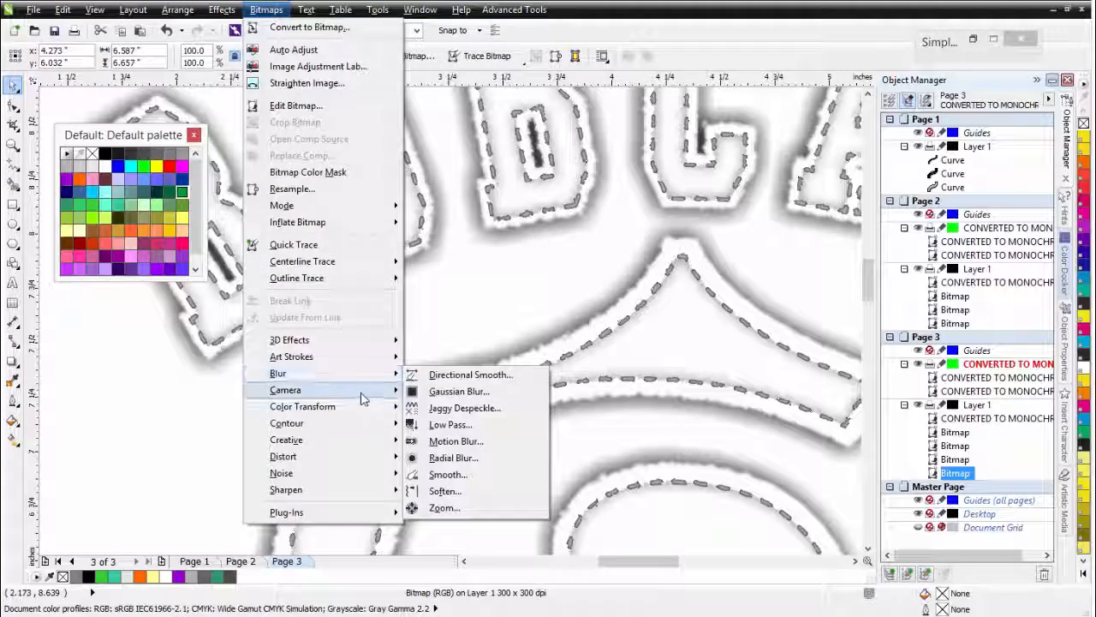
{"action": "mouse_move", "coordinate": [381, 441]}
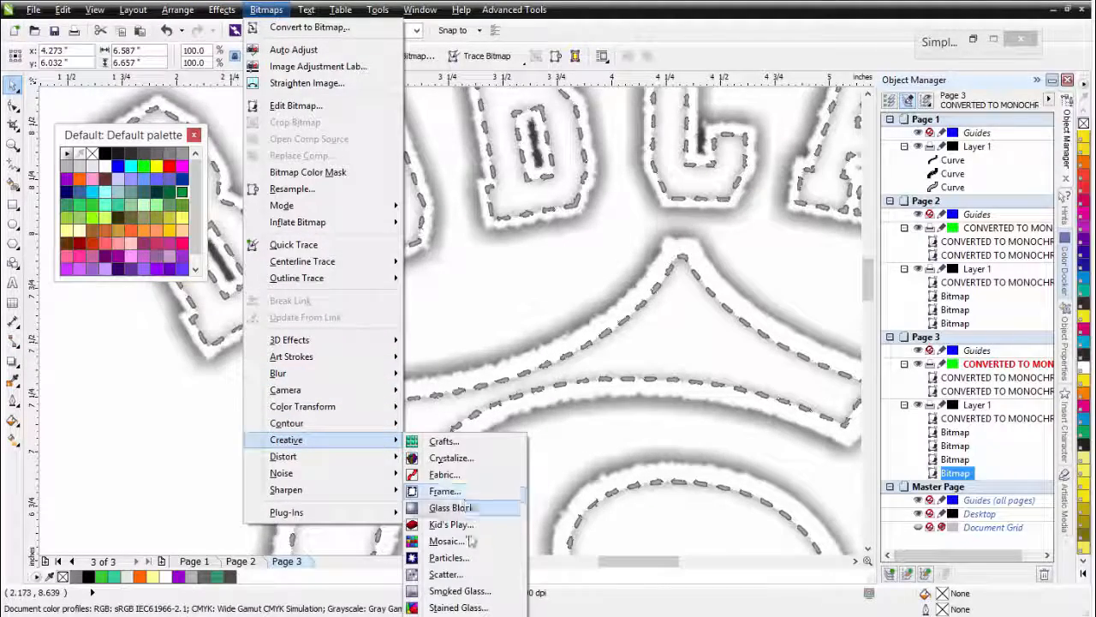
{"action": "left_click", "coordinate": [450, 574]}
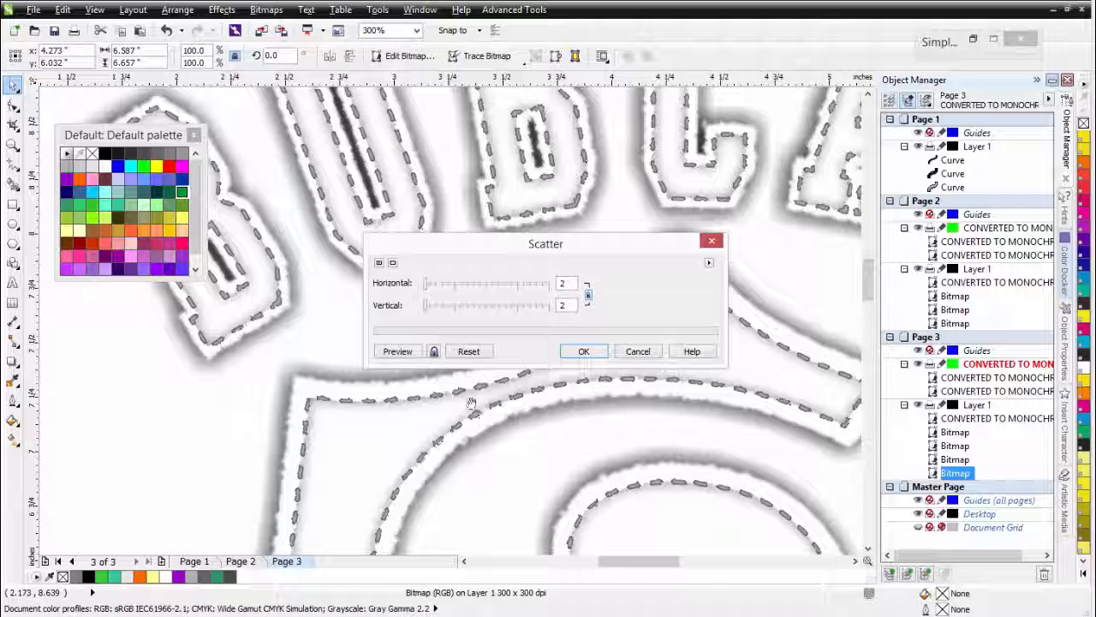
{"action": "left_click", "coordinate": [399, 353]}
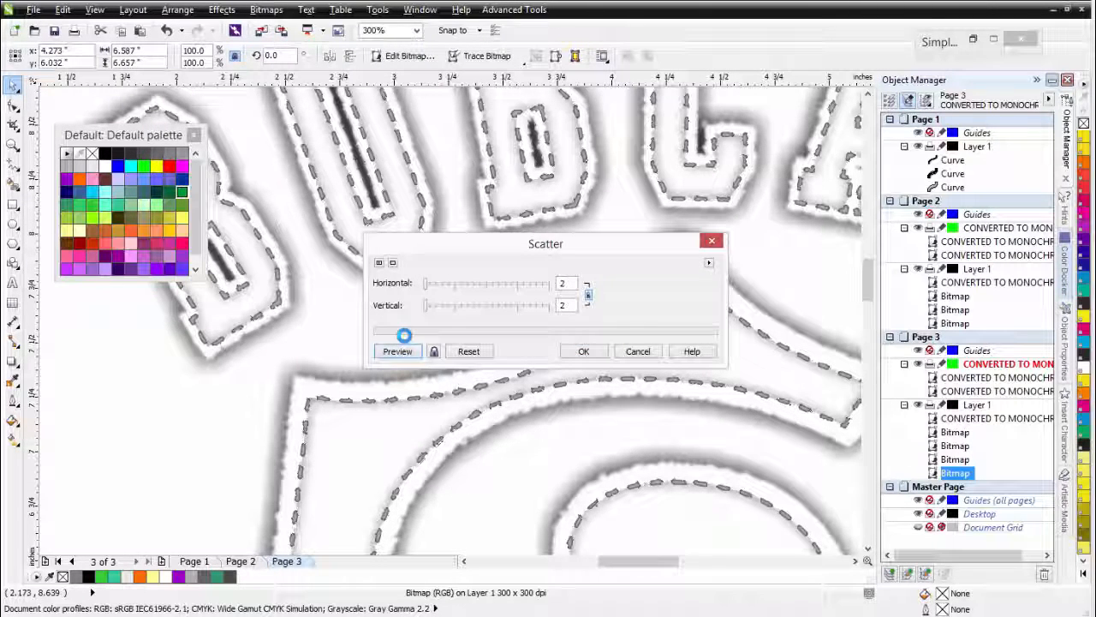
{"action": "left_click", "coordinate": [432, 306]}
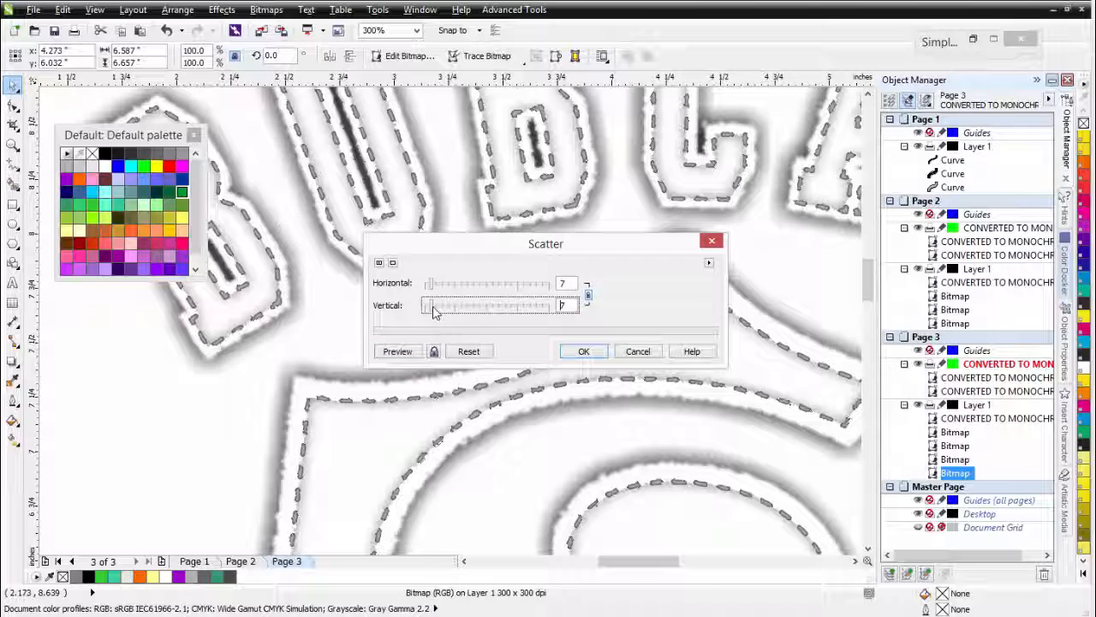
{"action": "left_click", "coordinate": [409, 353]}
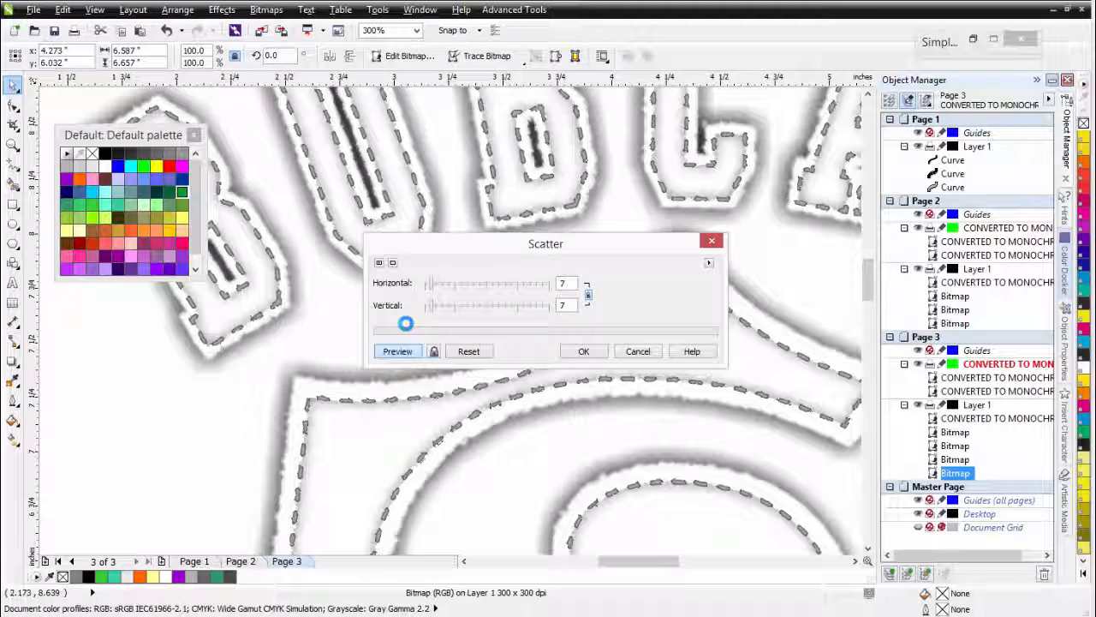
{"action": "left_click", "coordinate": [439, 310]}
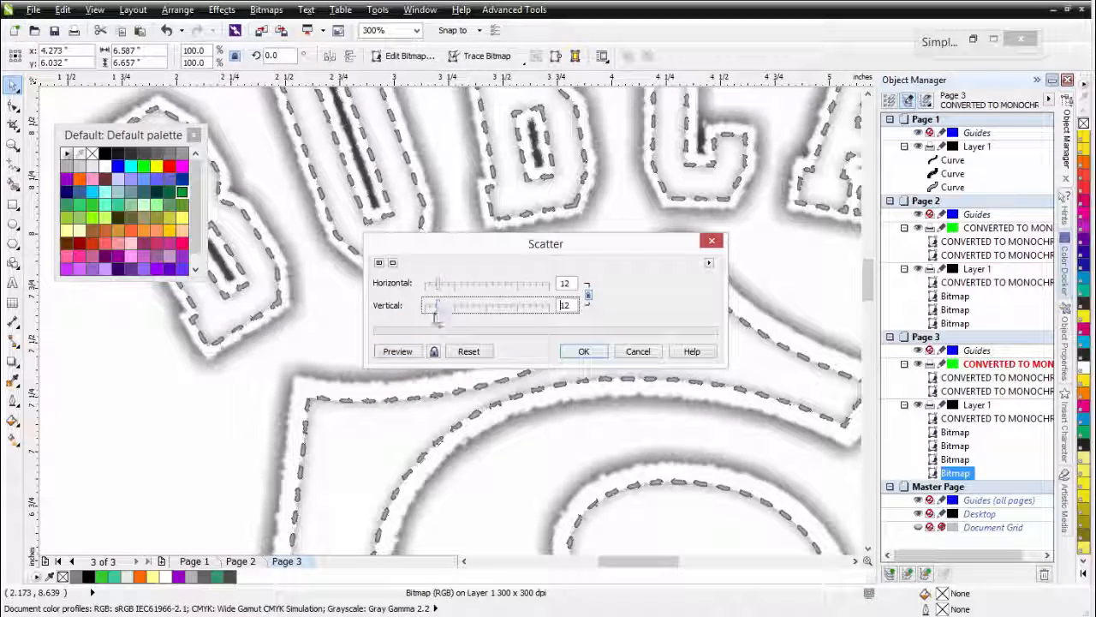
{"action": "left_click", "coordinate": [418, 350]}
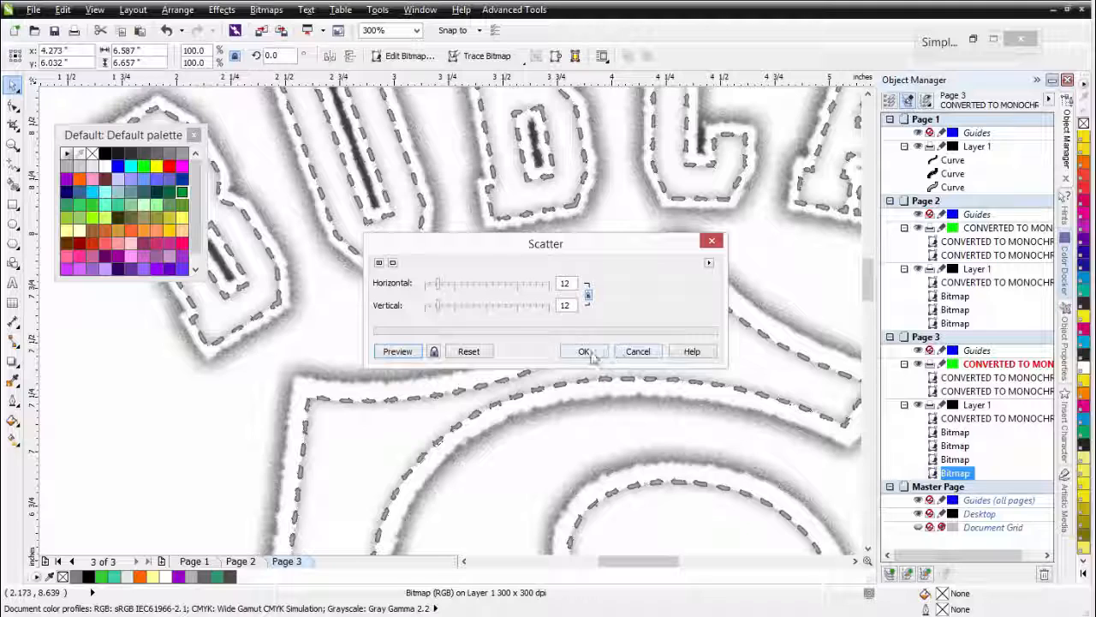
{"action": "left_click", "coordinate": [637, 352]}
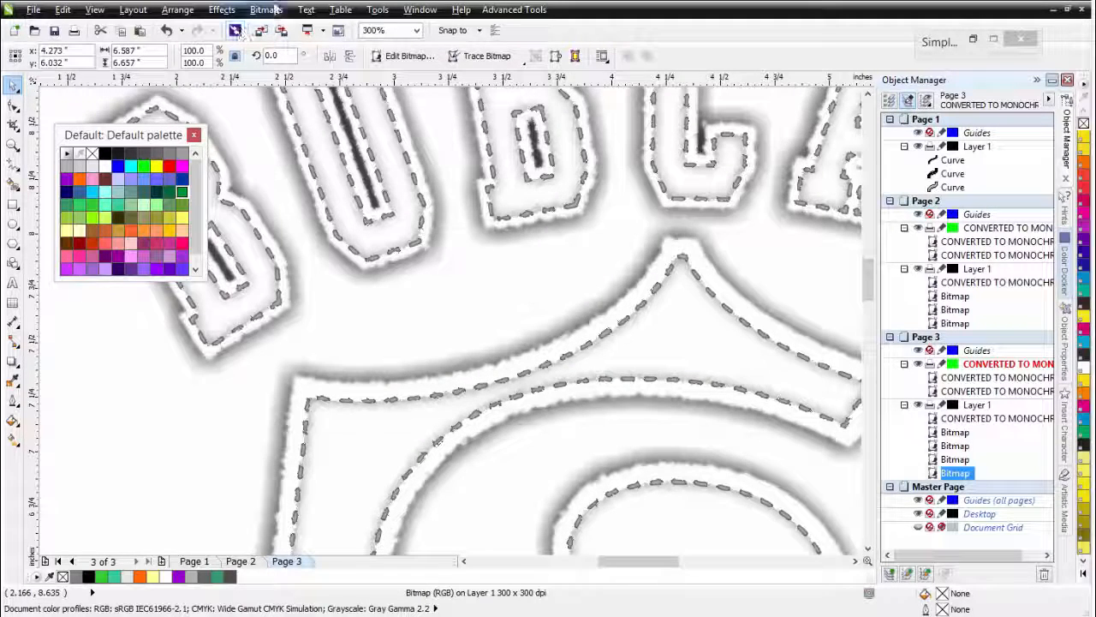
Resample the shadow bitmap to a resolution of 150 dpi
{"action": "left_click", "coordinate": [253, 11]}
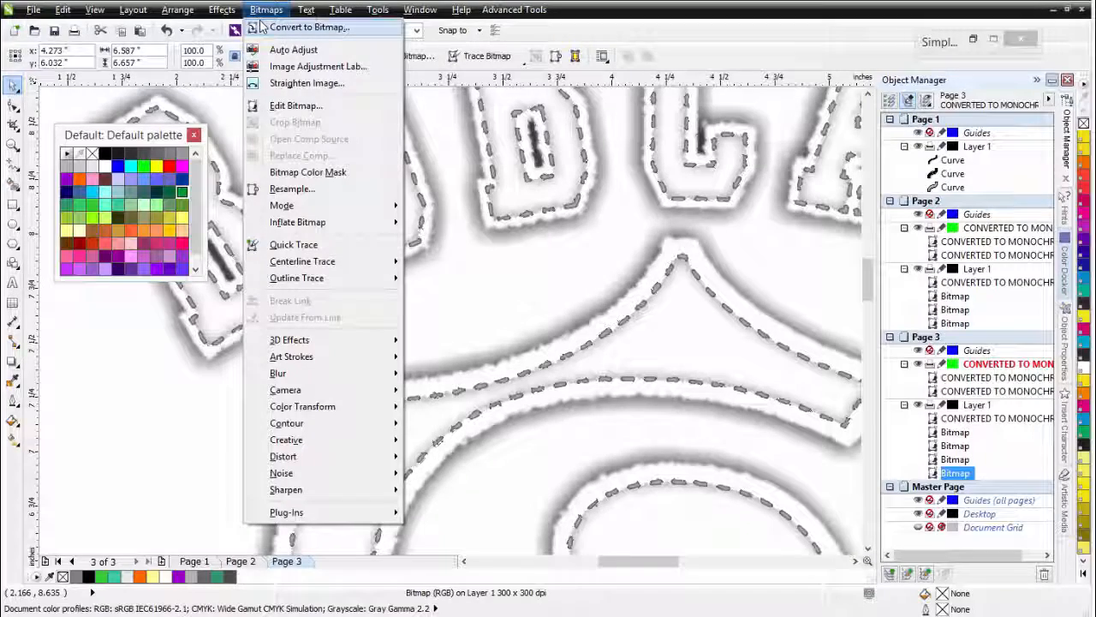
{"action": "left_click", "coordinate": [283, 189]}
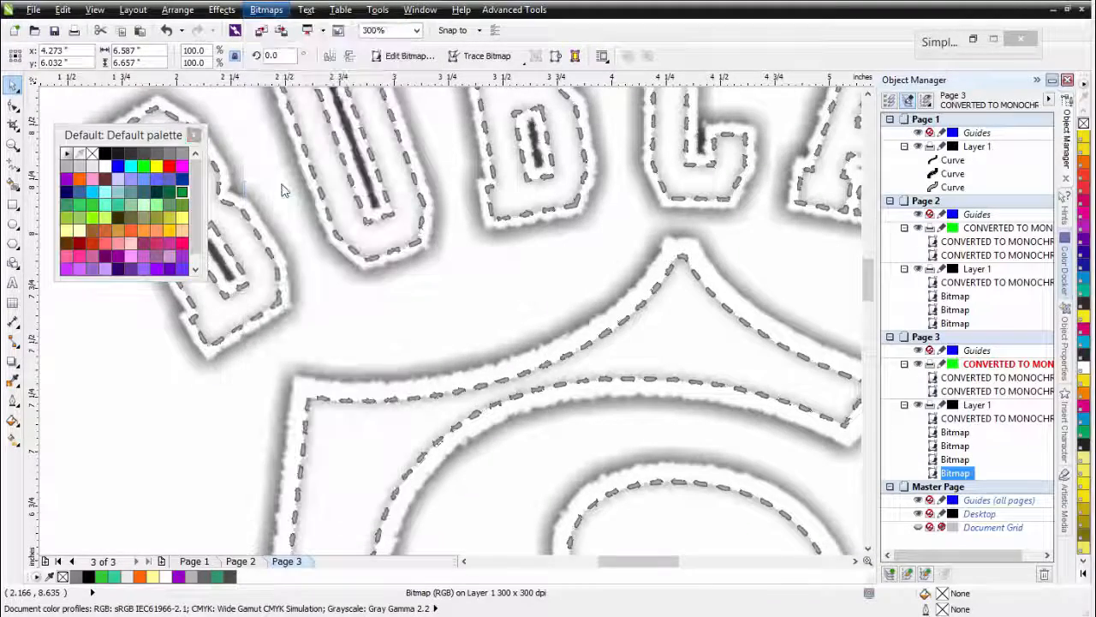
{"action": "double_click", "coordinate": [501, 288]}
{"action": "type", "text": "150"}
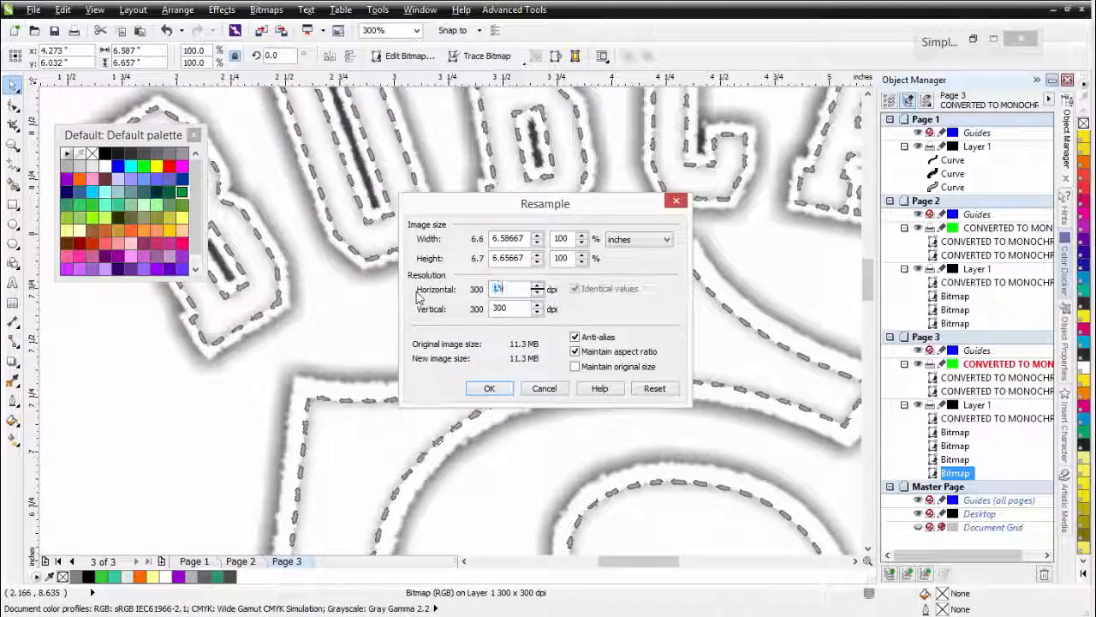
{"action": "left_click", "coordinate": [489, 389]}
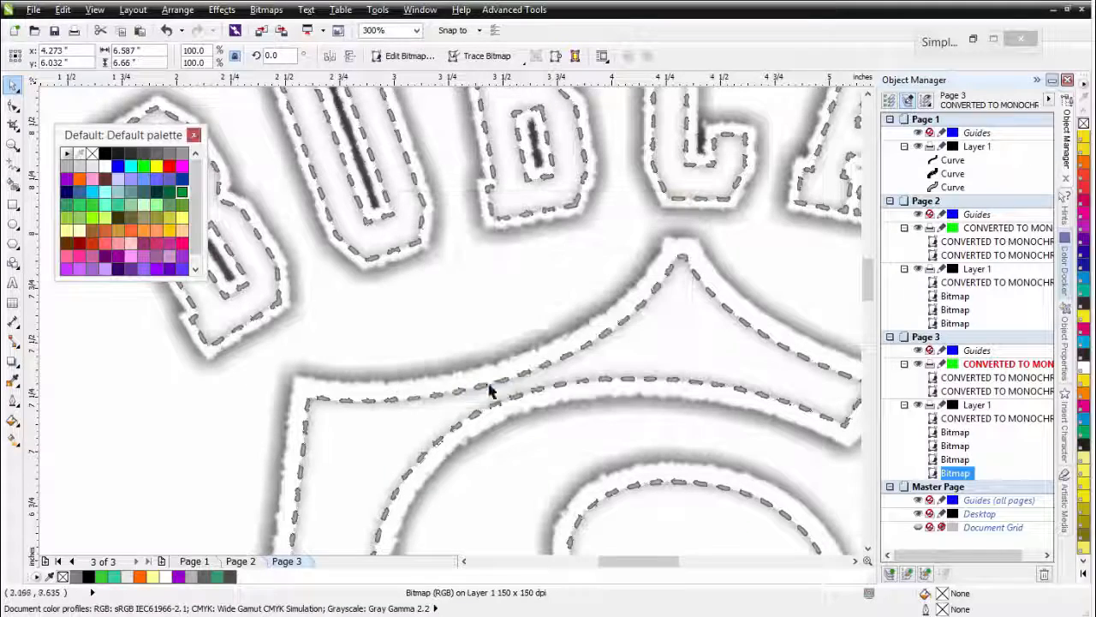
Apply a Scatter effect with horizontal and vertical values of 7 to the shadow bitmap
{"action": "left_click", "coordinate": [266, 10]}
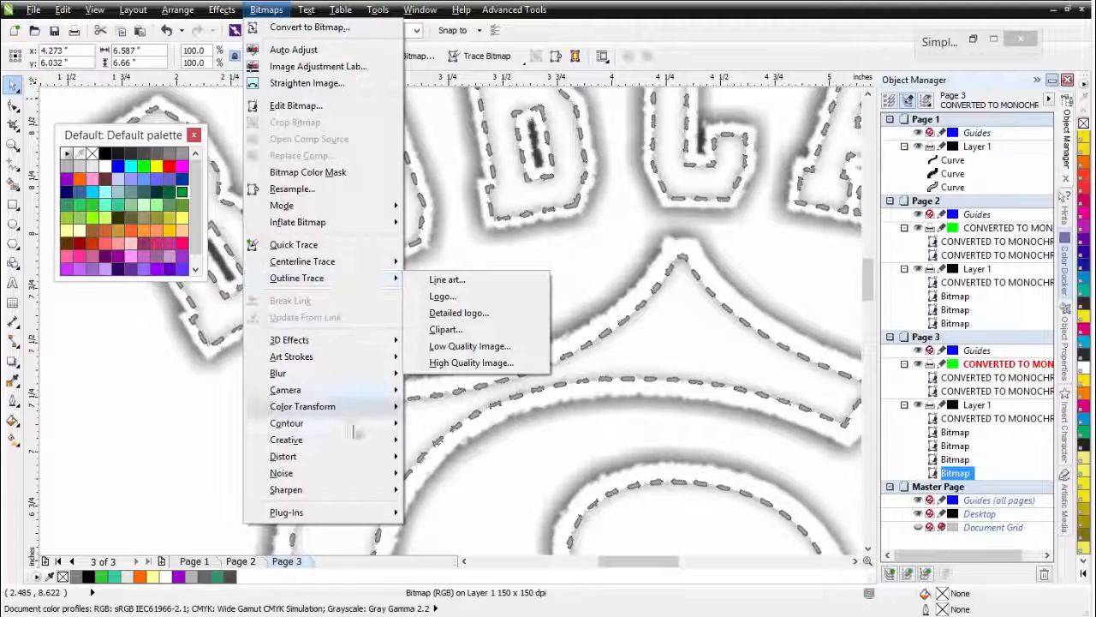
{"action": "mouse_move", "coordinate": [355, 445]}
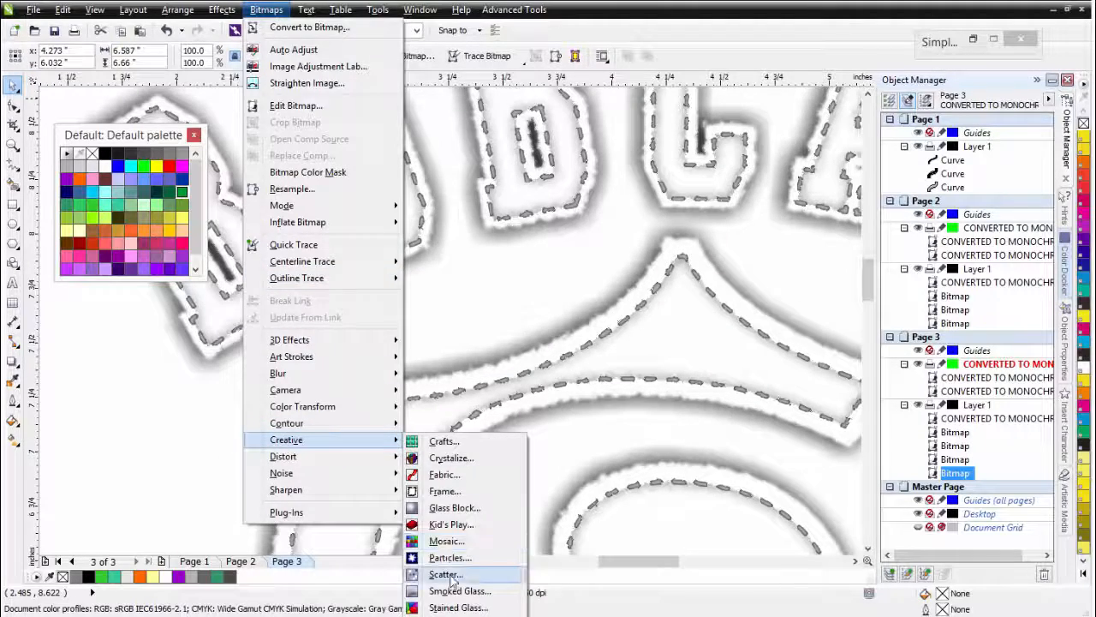
{"action": "left_click", "coordinate": [450, 574]}
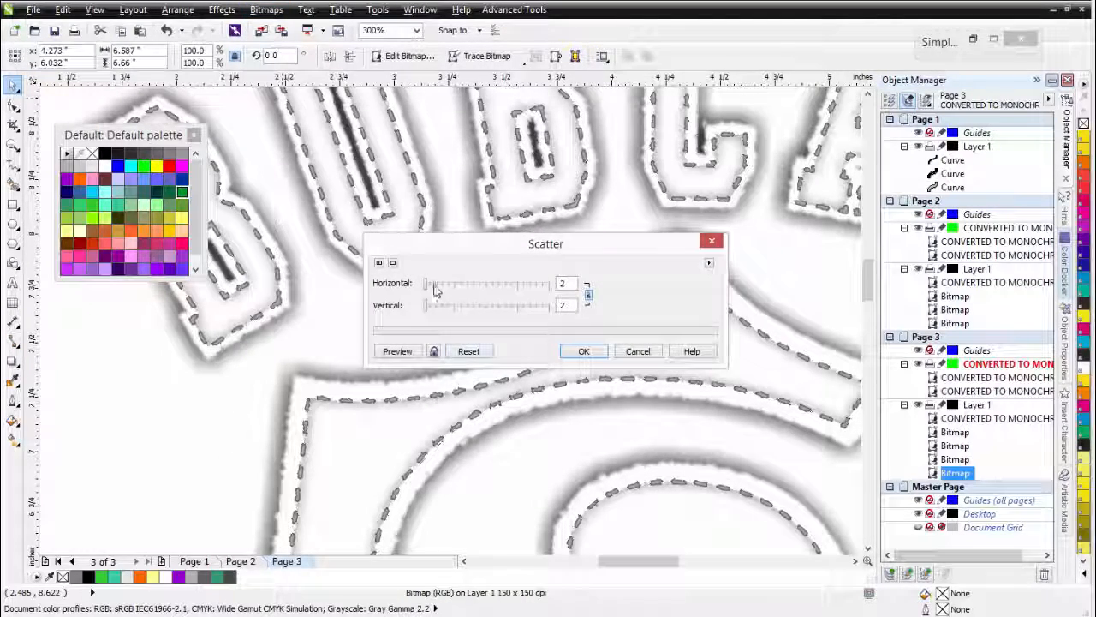
{"action": "left_click_drag", "start_coordinate": [428, 285], "coordinate": [435, 288]}
{"action": "left_click", "coordinate": [407, 351]}
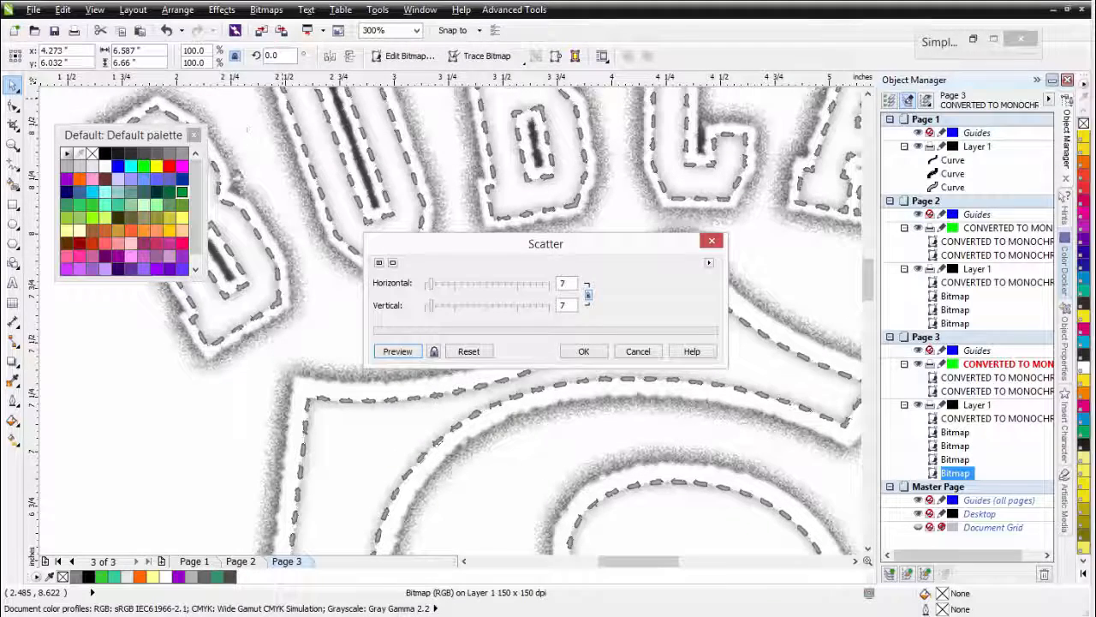
{"action": "left_click", "coordinate": [583, 351]}
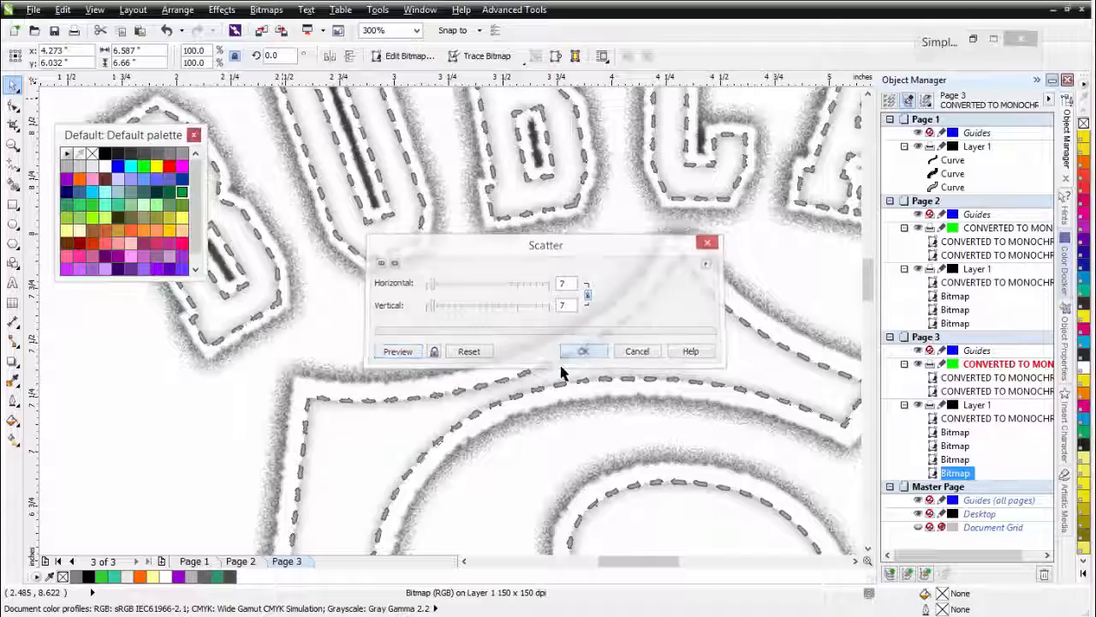
{"action": "scroll", "coordinate": [452, 328], "scroll_direction": "down", "scroll_amount": 2}
{"action": "scroll", "coordinate": [451, 328], "scroll_direction": "down", "scroll_amount": 2}
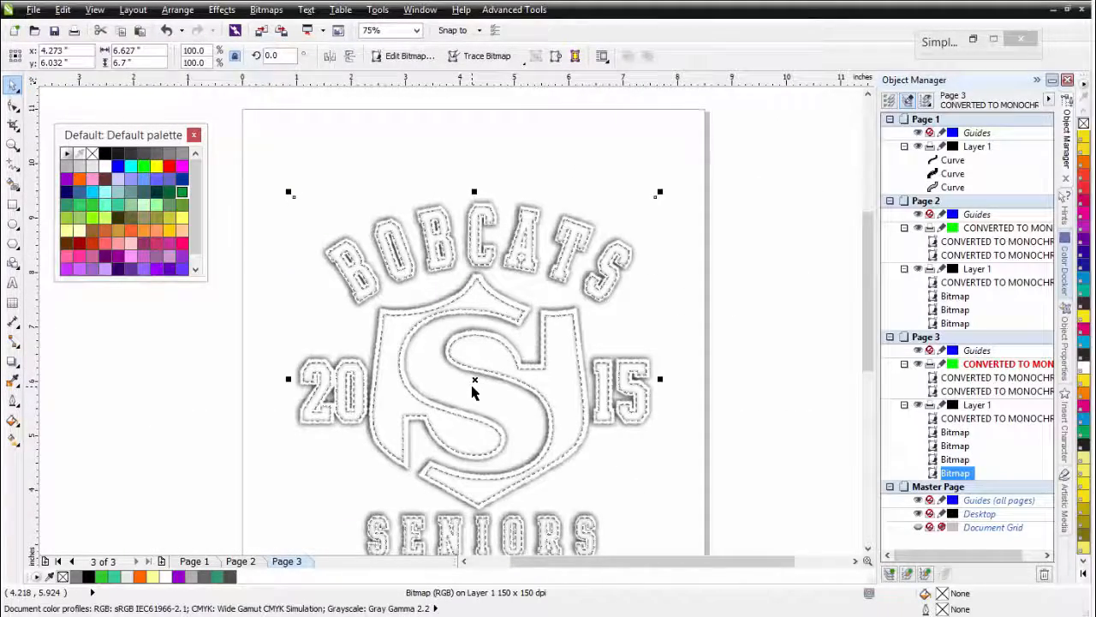
{"action": "scroll", "coordinate": [448, 316], "scroll_direction": "down", "scroll_amount": 2}
{"action": "scroll", "coordinate": [450, 325], "scroll_direction": "up", "scroll_amount": 2}
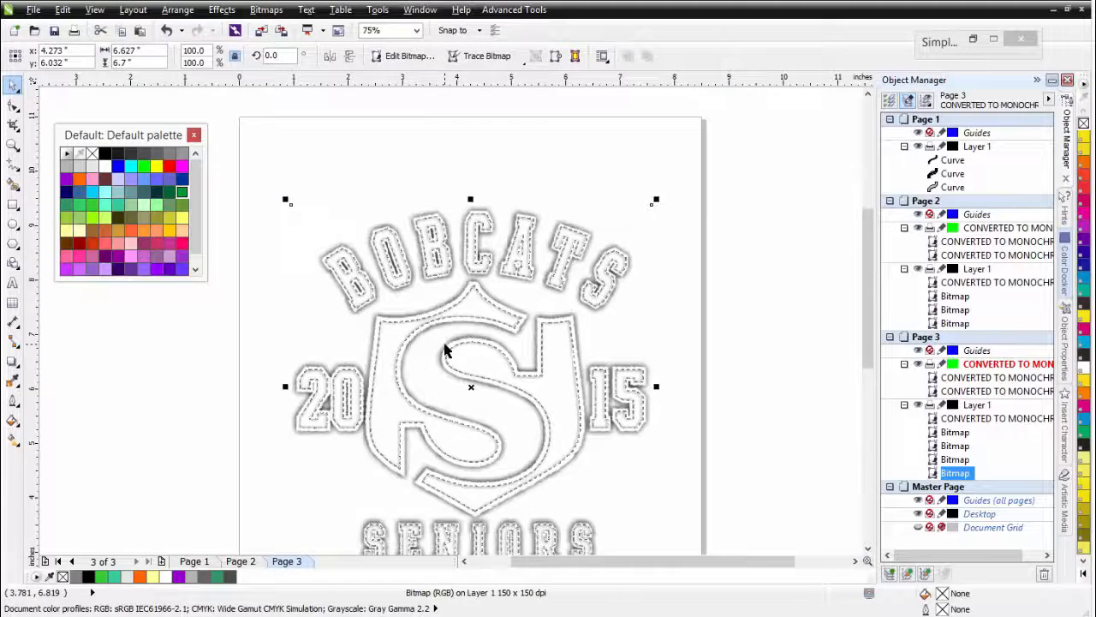
{"action": "scroll", "coordinate": [448, 351], "scroll_direction": "down", "scroll_amount": 2}
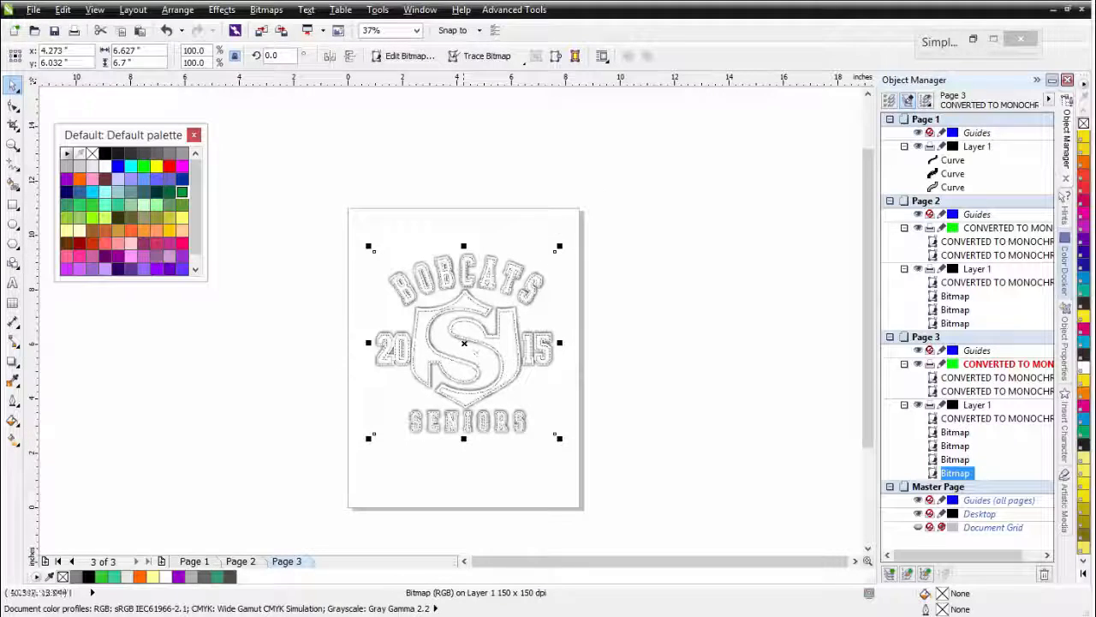
{"action": "left_click", "coordinate": [972, 41]}
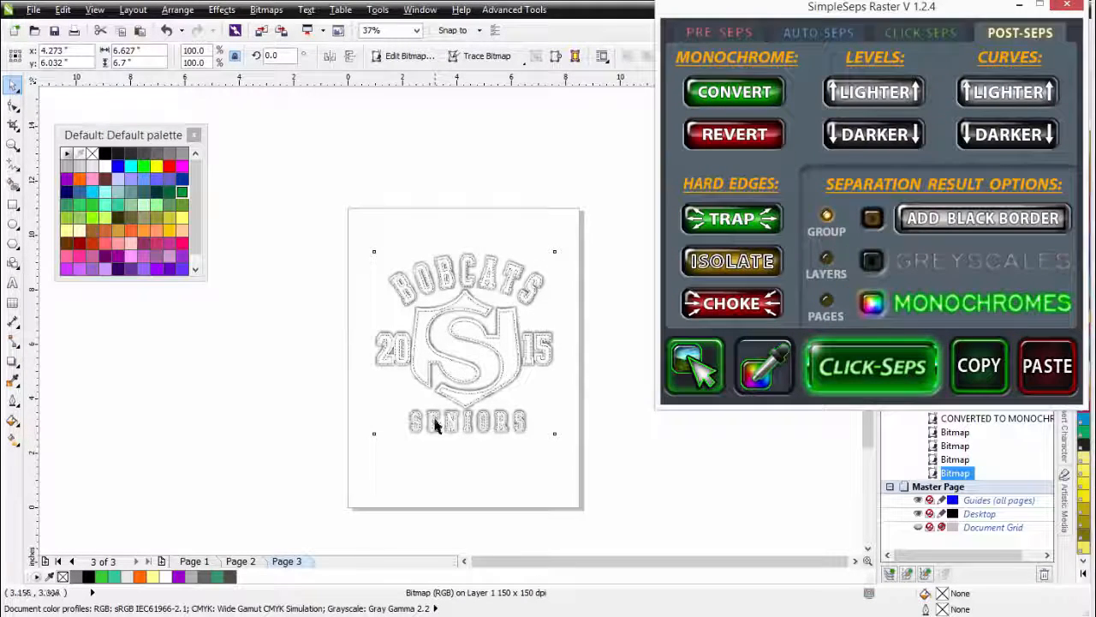
{"action": "left_click", "coordinate": [1020, 6]}
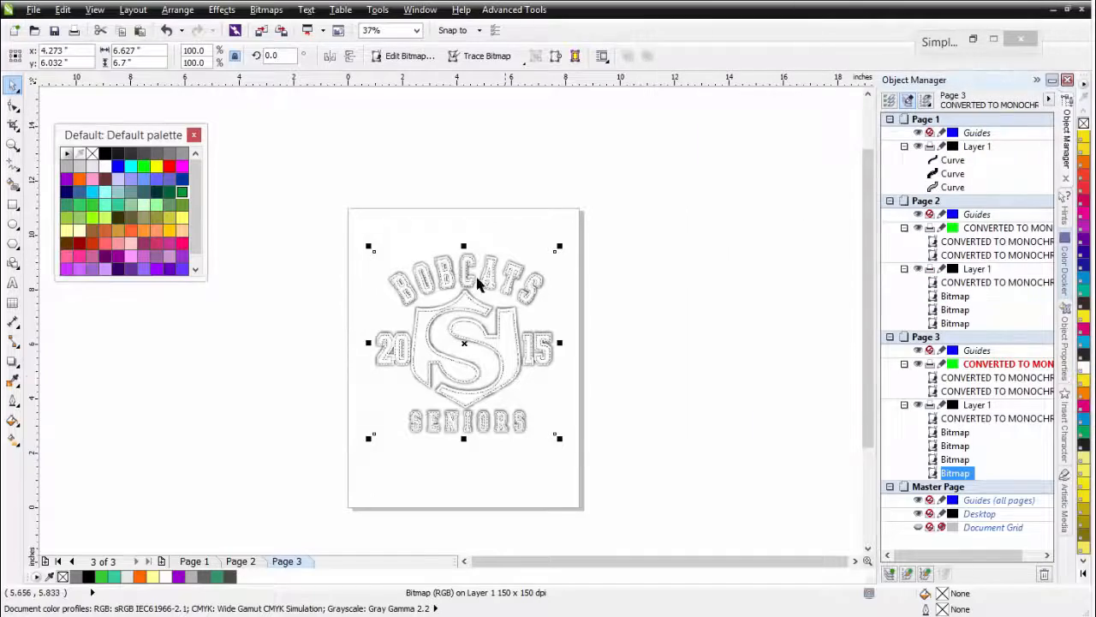
{"action": "scroll", "coordinate": [541, 288], "scroll_direction": "down", "scroll_amount": 1}
{"action": "scroll", "coordinate": [480, 315], "scroll_direction": "up", "scroll_amount": 2}
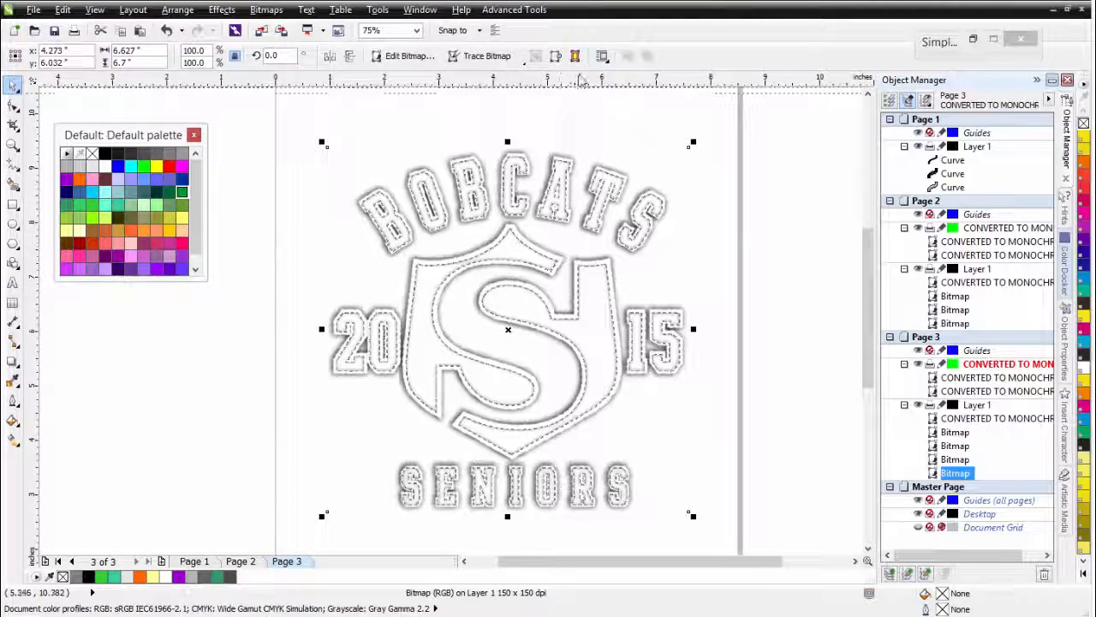
Copy all the Page 3 artwork into a new Letter-size RGB document named Untitled-3 with 300 dpi rendering resolution
{"action": "left_click_drag", "start_coordinate": [795, 107], "coordinate": [218, 545]}
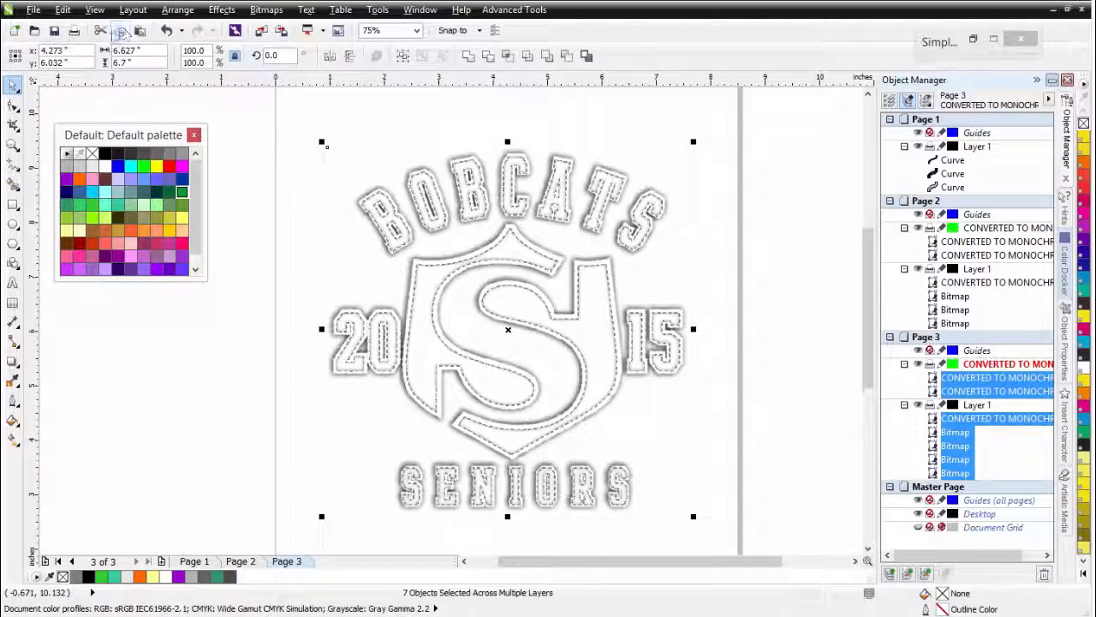
{"action": "left_click", "coordinate": [14, 30]}
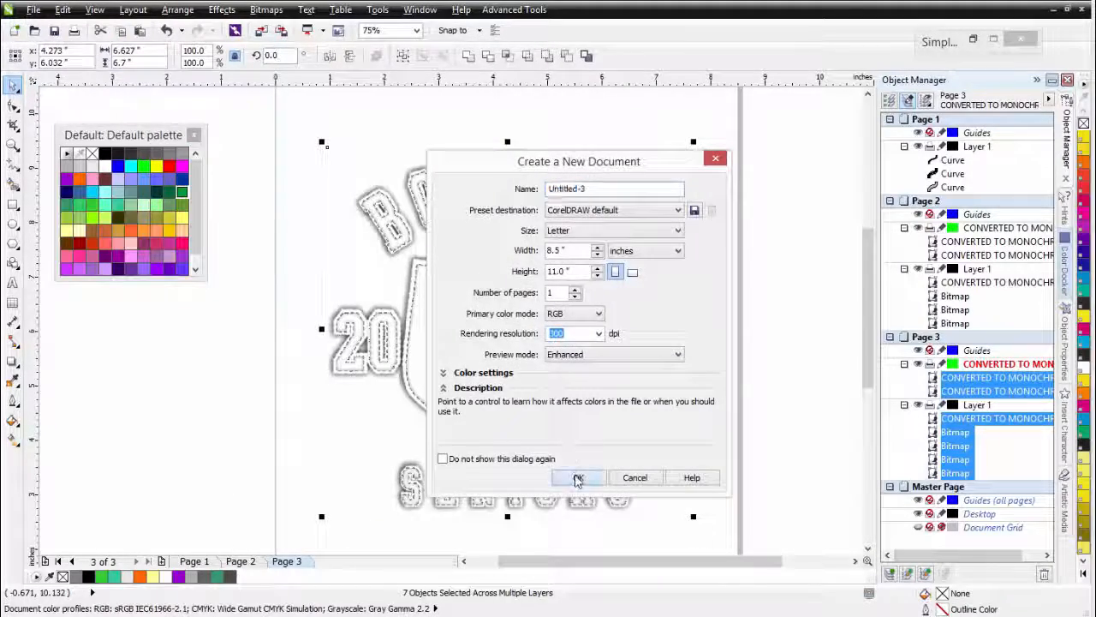
{"action": "left_click", "coordinate": [578, 477]}
{"action": "left_click", "coordinate": [140, 31]}
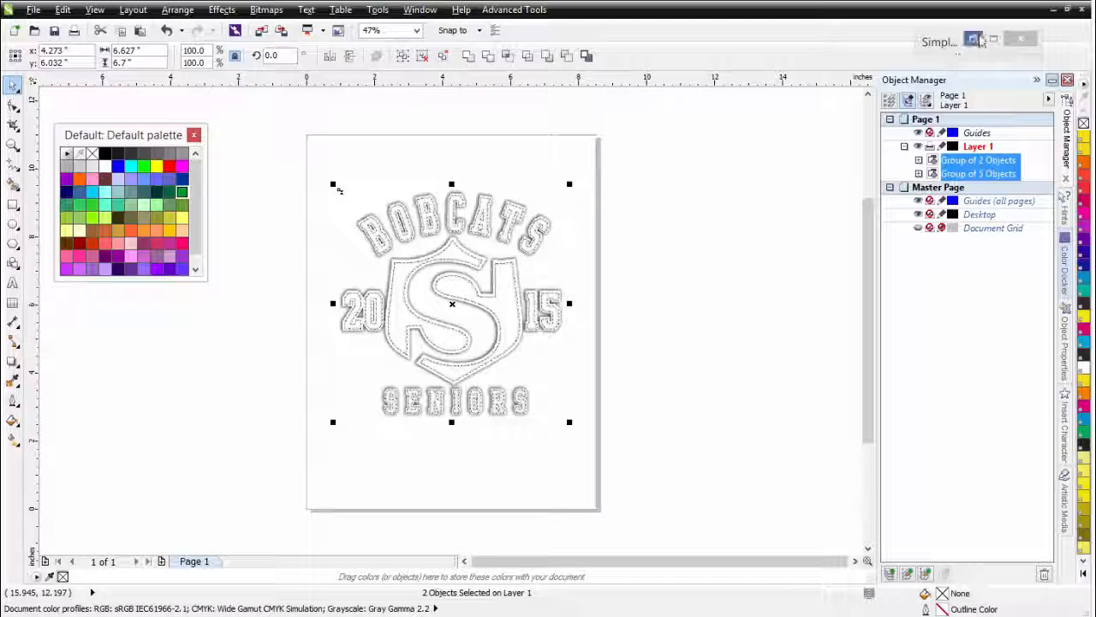
Convert the pasted groups to one 300 dpi RGB Color (24-bit) bitmap with anti-aliasing and a transparent background
{"action": "left_click", "coordinate": [259, 11]}
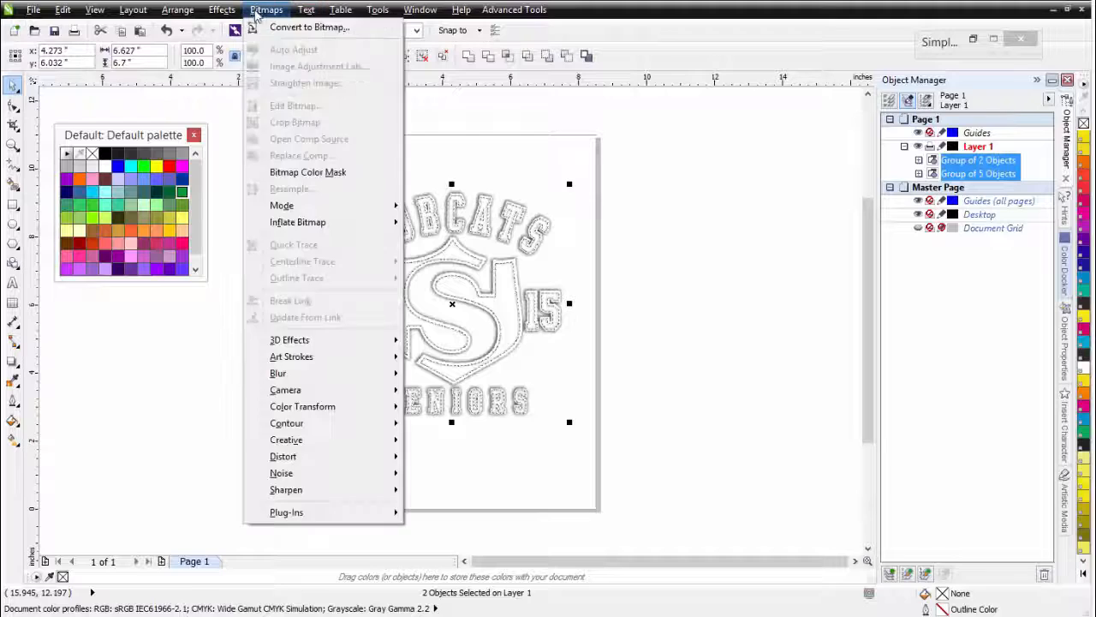
{"action": "left_click", "coordinate": [304, 27]}
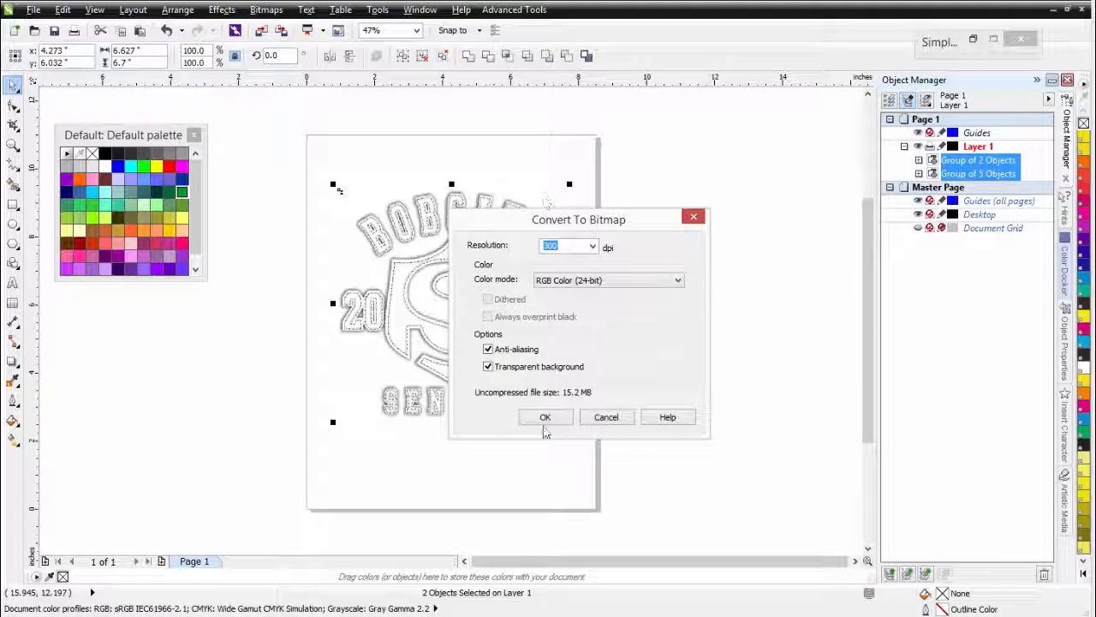
{"action": "left_click", "coordinate": [546, 418]}
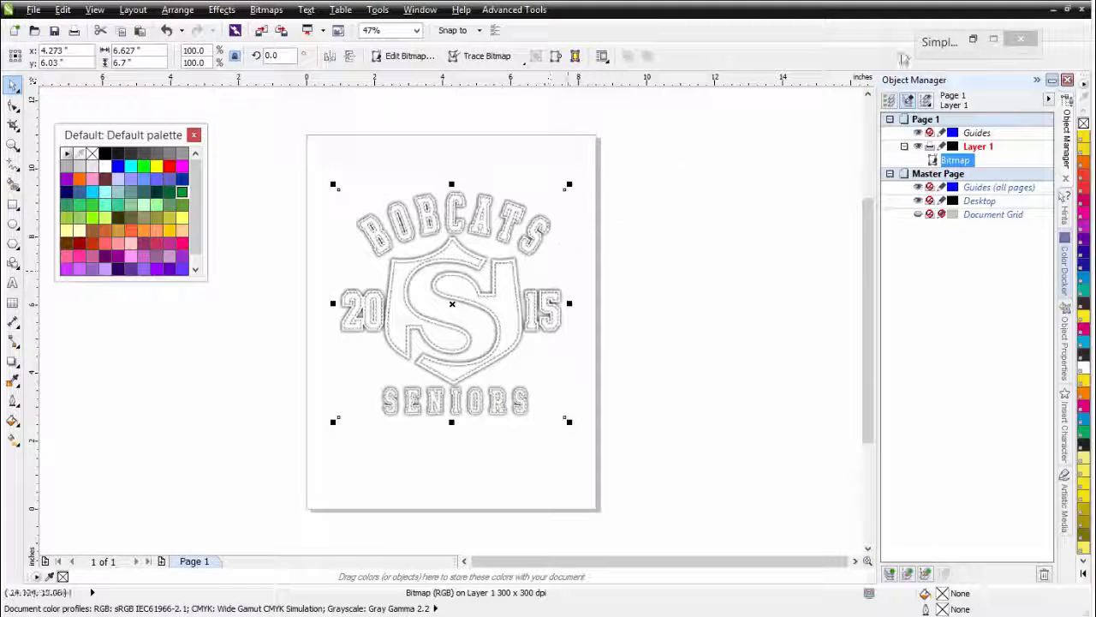
Revert the merged bitmap to grayscale with SimpleSeps Raster and convert it to monochrome
{"action": "left_click", "coordinate": [973, 38]}
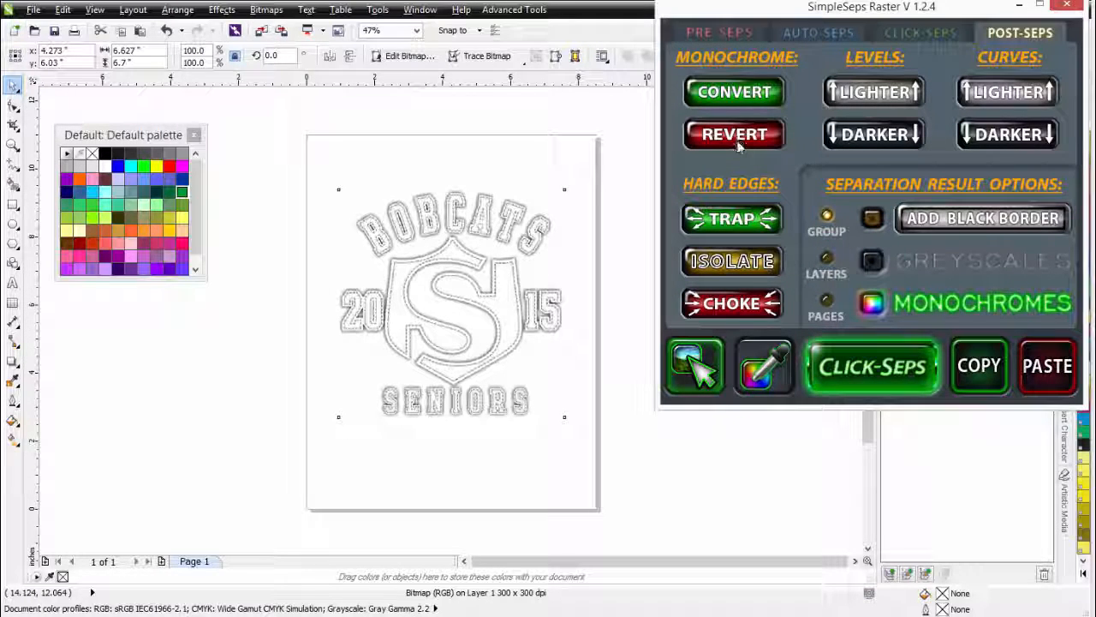
{"action": "left_click", "coordinate": [737, 147]}
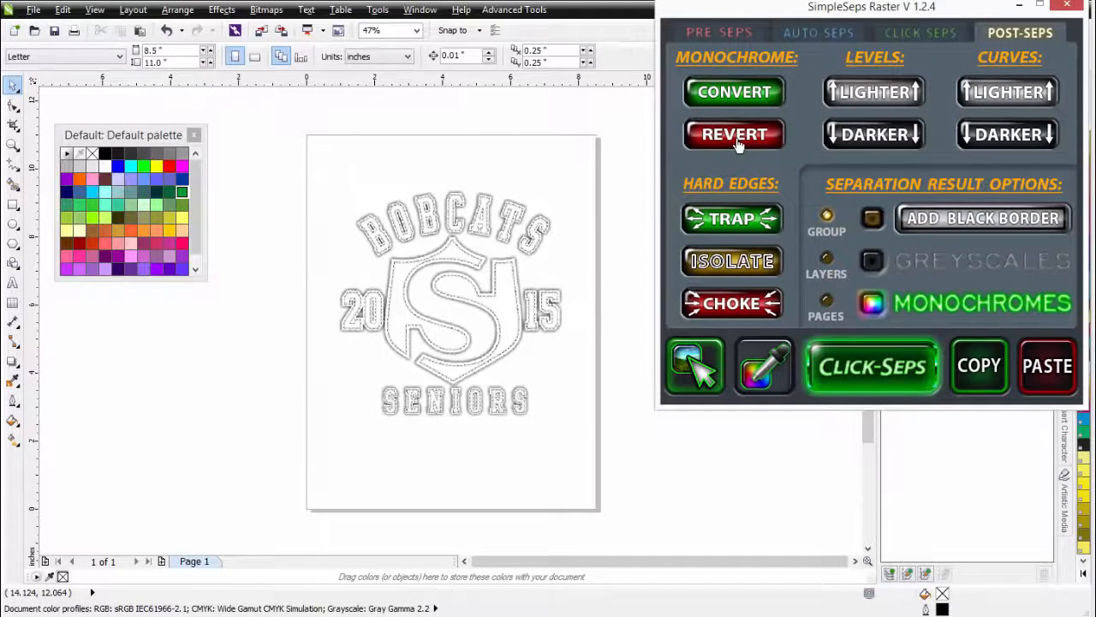
{"action": "left_click", "coordinate": [506, 289]}
{"action": "left_click", "coordinate": [735, 97]}
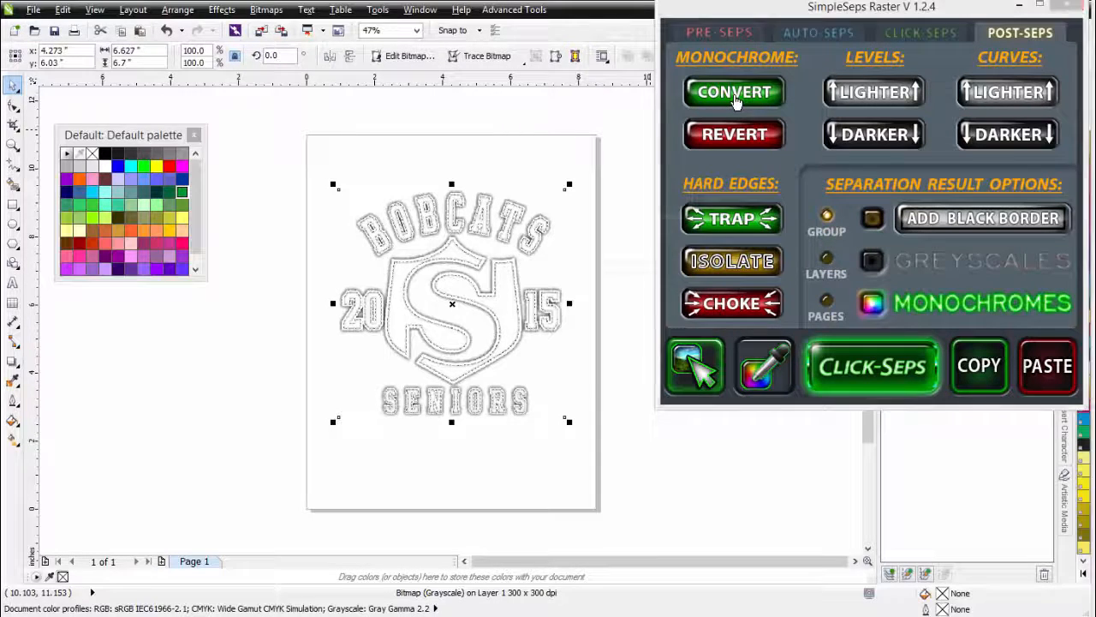
{"action": "left_click", "coordinate": [613, 363]}
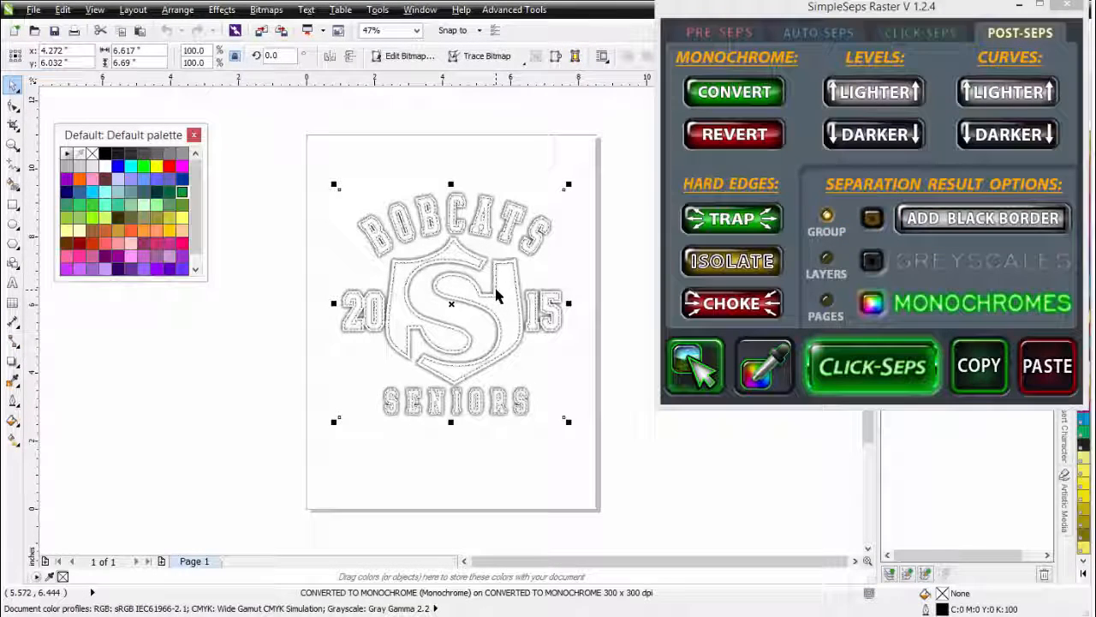
{"action": "left_click", "coordinate": [1018, 6]}
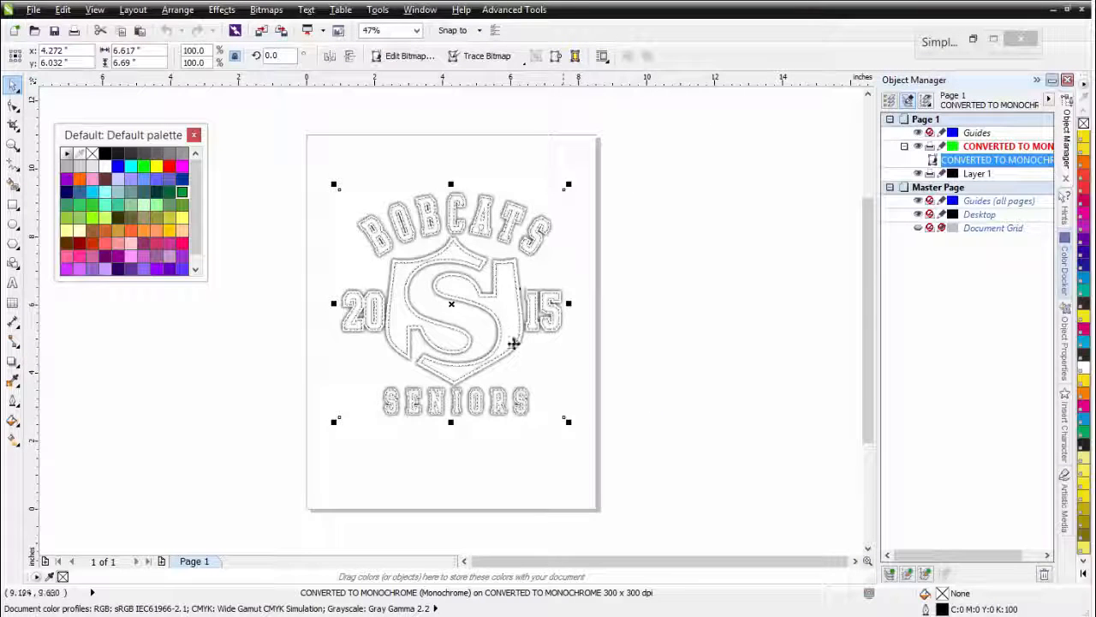
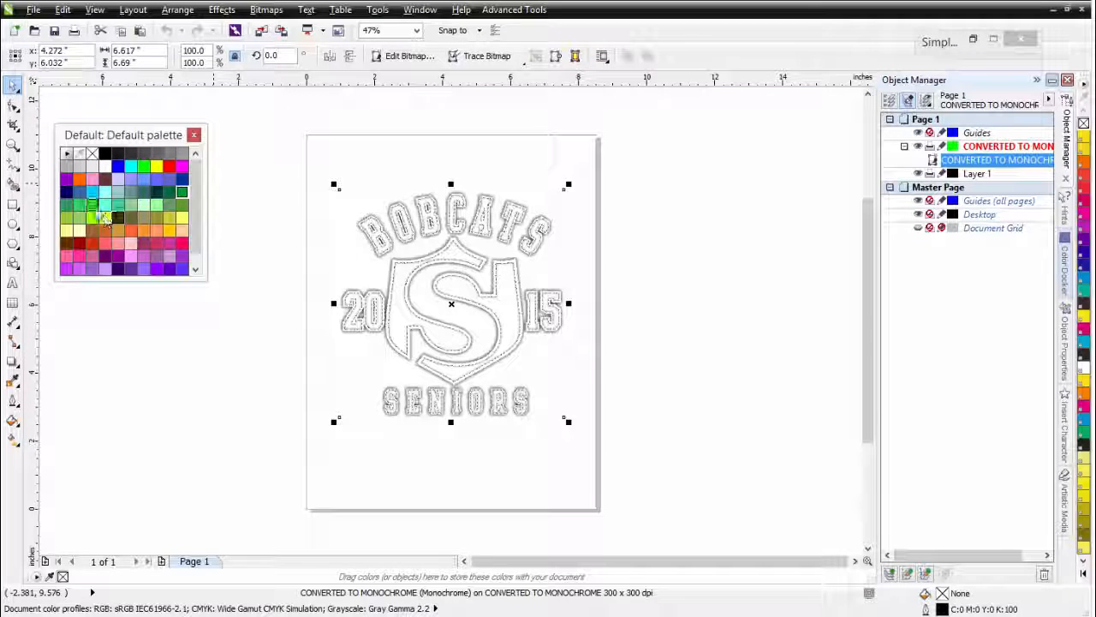
Try bright green, dark green and olive on the monochrome bitmap's artwork, test a dark blue background and remove that background
{"action": "left_click", "coordinate": [92, 206]}
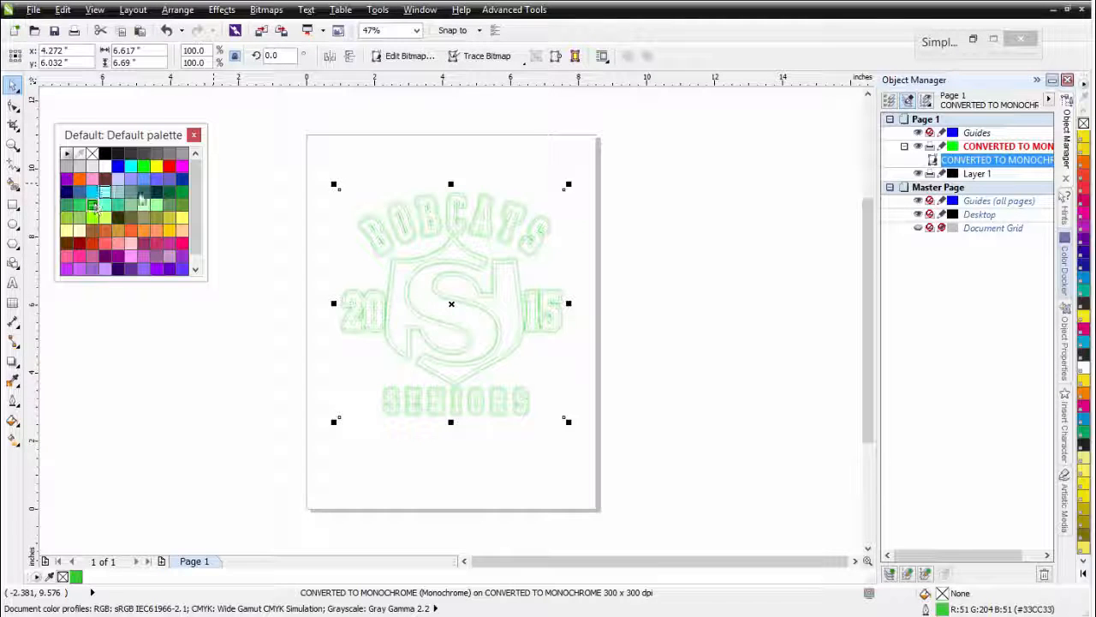
{"action": "left_click", "coordinate": [168, 193]}
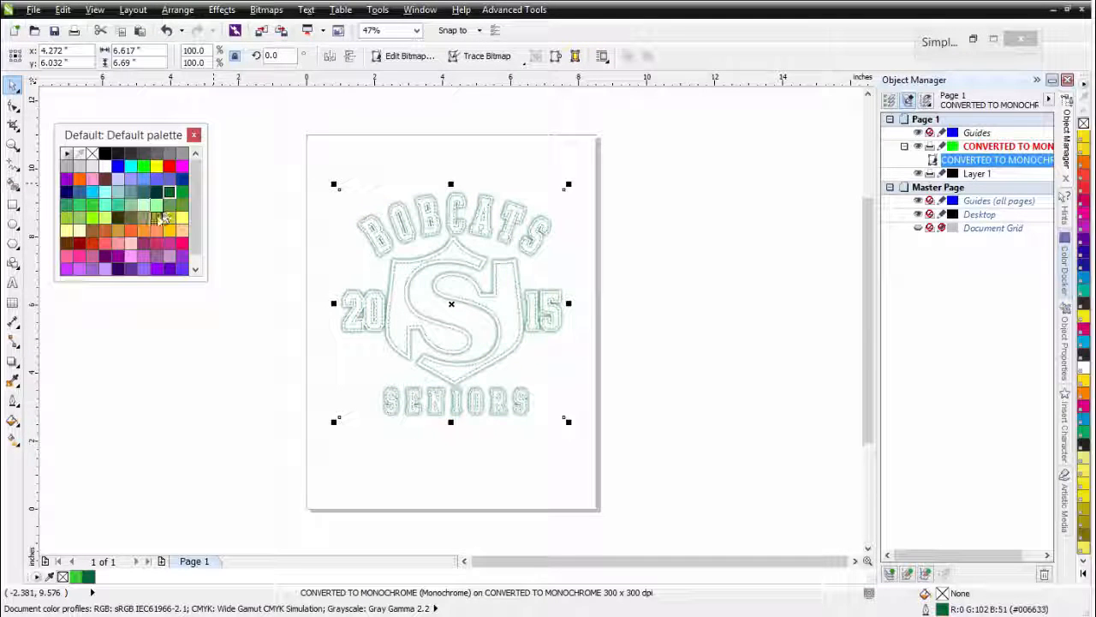
{"action": "left_click", "coordinate": [158, 219]}
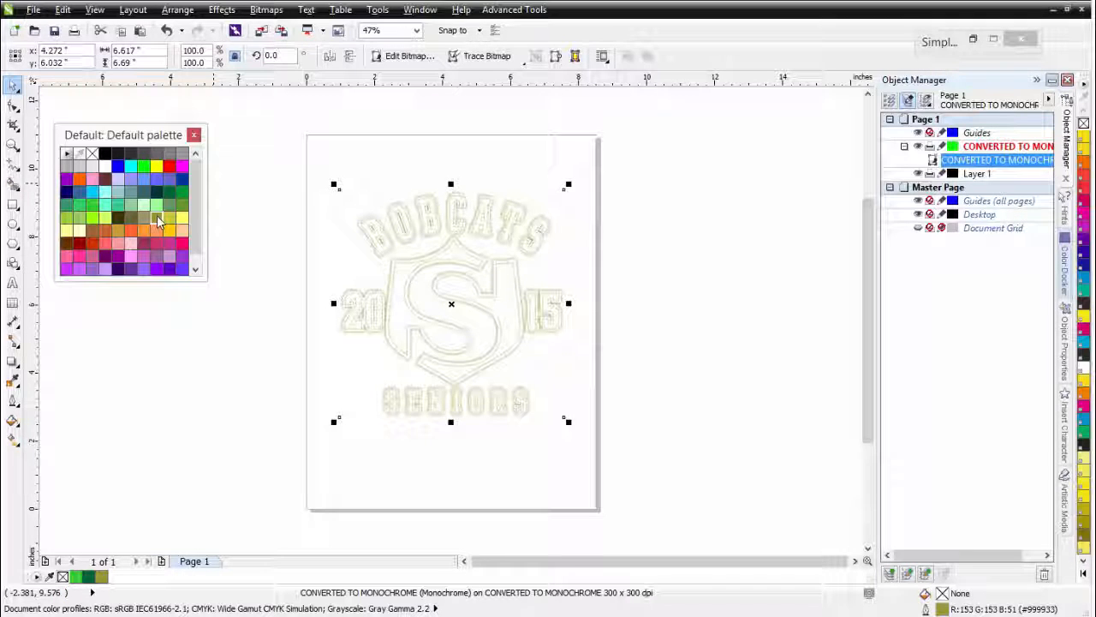
{"action": "left_click", "coordinate": [67, 192]}
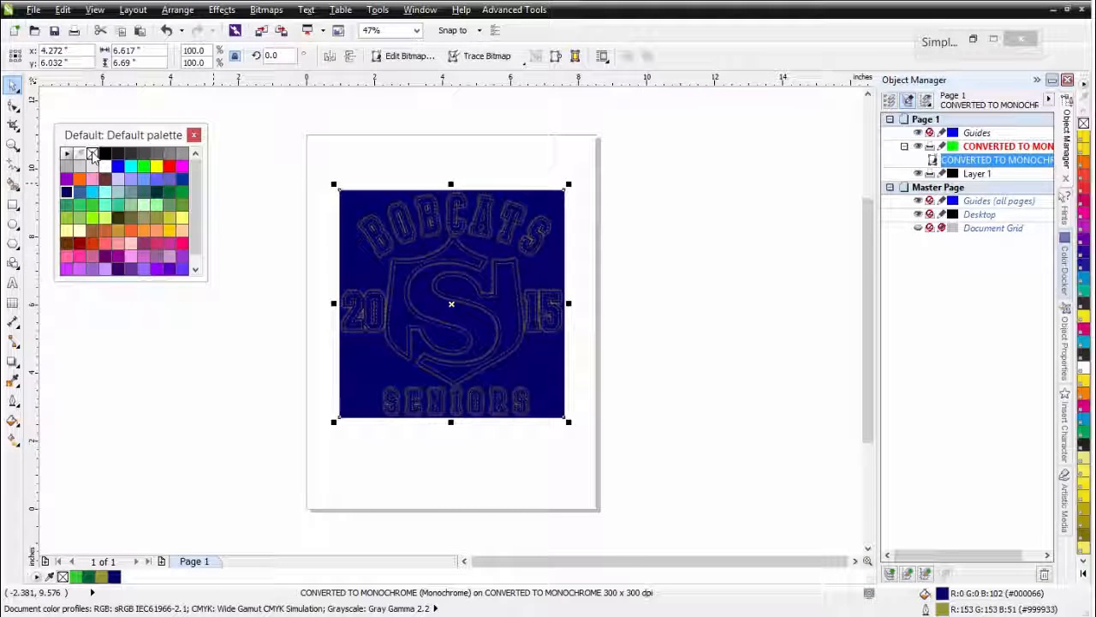
{"action": "left_click", "coordinate": [93, 155]}
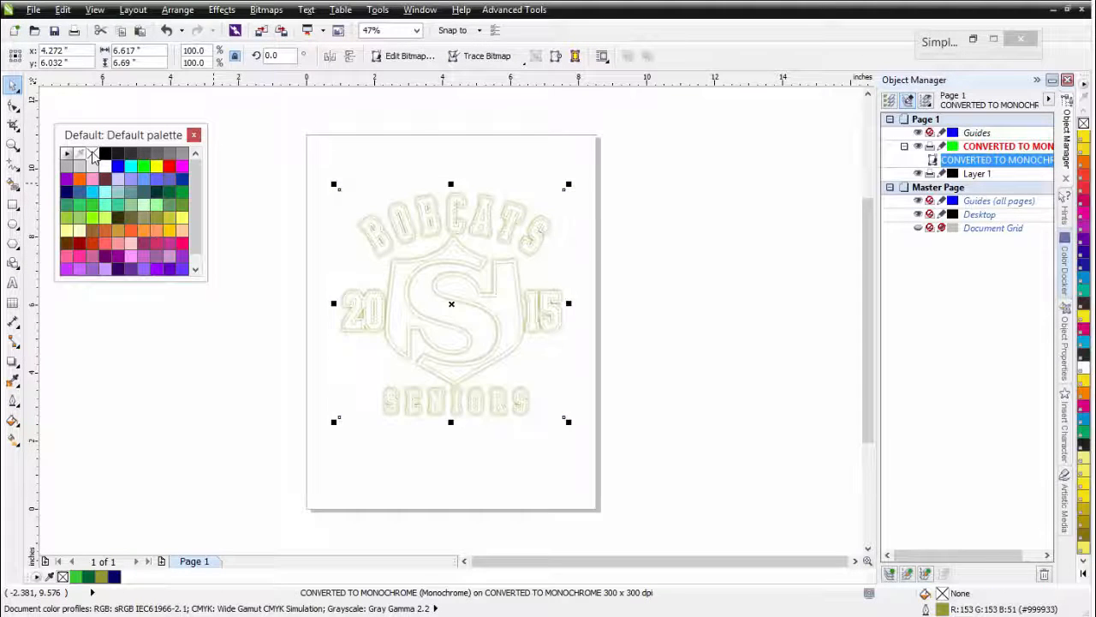
Recolor the monochrome bitmap's artwork, settling on green #009933
{"action": "right_click", "coordinate": [131, 204]}
{"action": "right_click", "coordinate": [131, 231]}
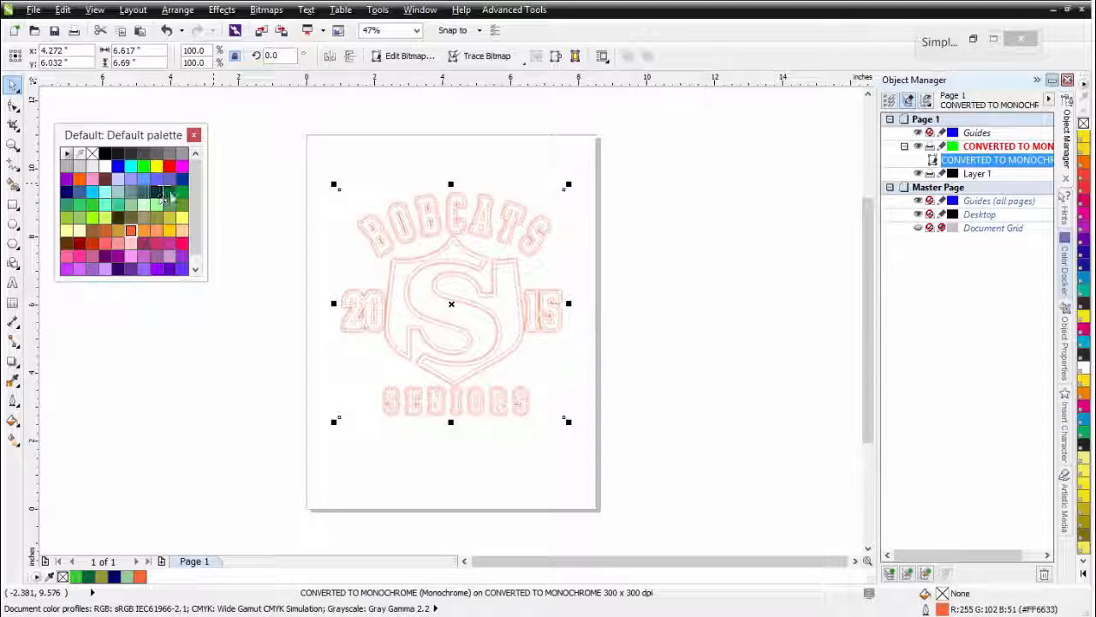
{"action": "right_click", "coordinate": [180, 191]}
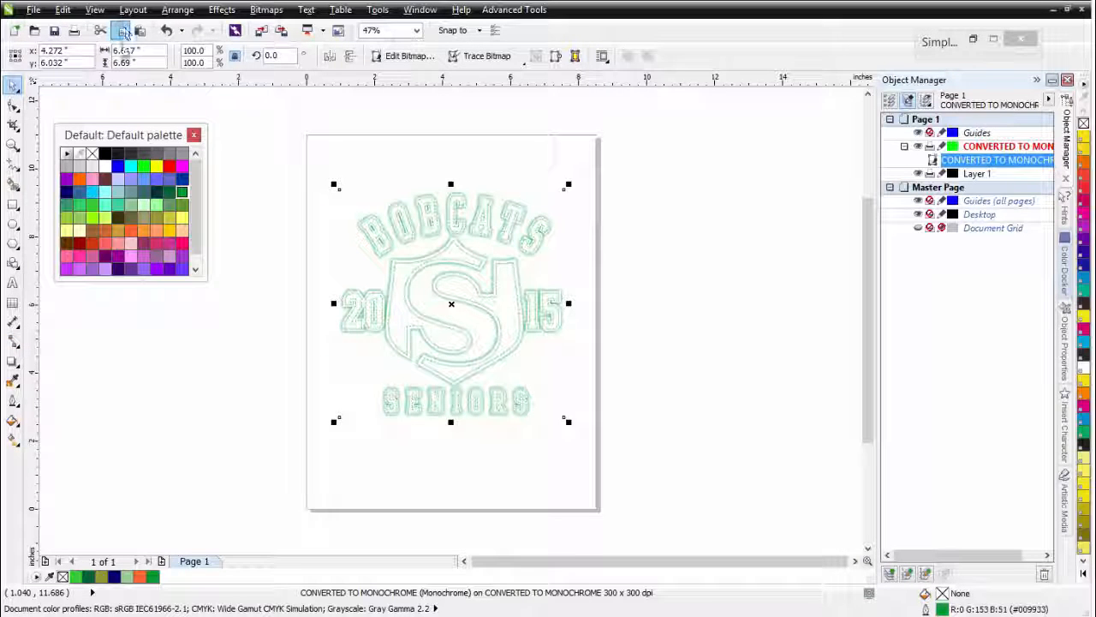
Copy the green monochrome bitmap and paste it onto Page 3 of Untitled-1 in place of the original layered artwork
{"action": "left_click", "coordinate": [418, 10]}
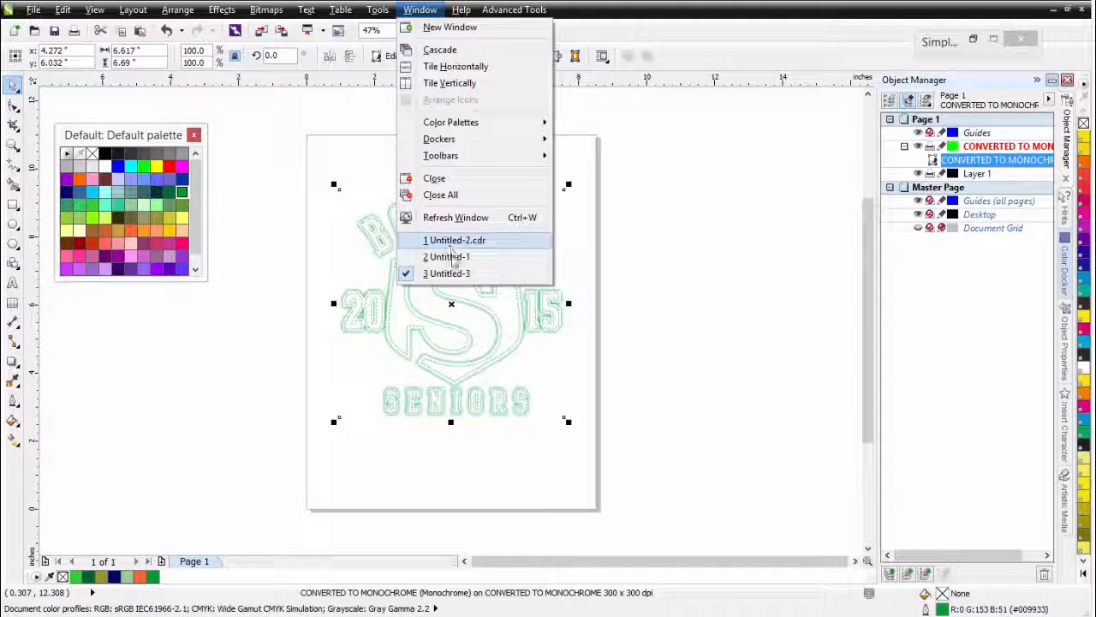
{"action": "left_click", "coordinate": [454, 257]}
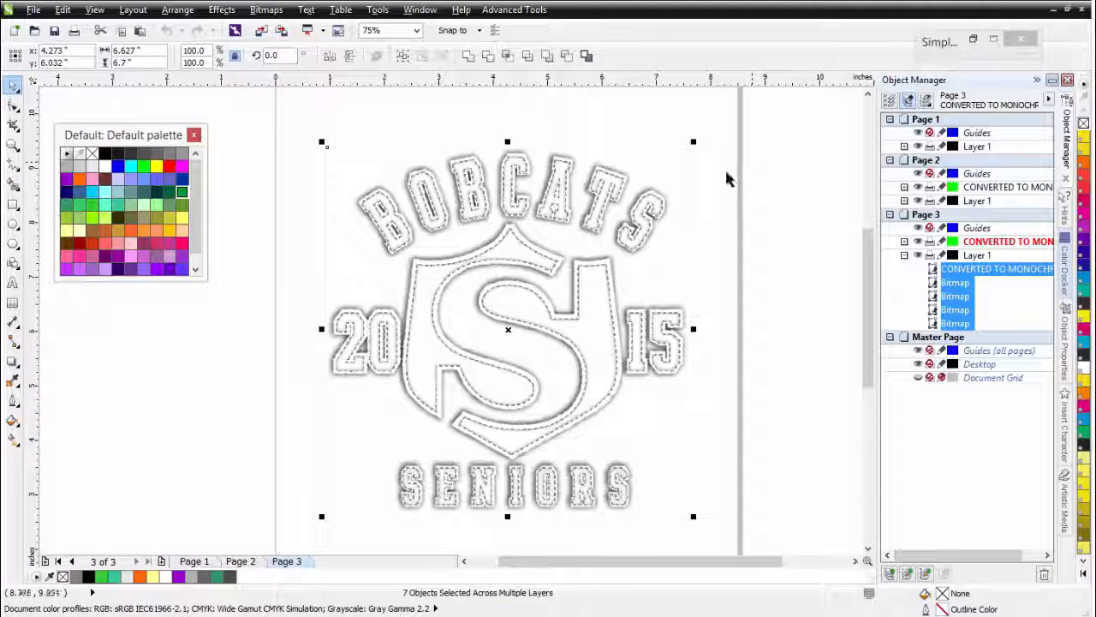
{"action": "key", "text": "Delete"}
{"action": "left_click", "coordinate": [140, 30]}
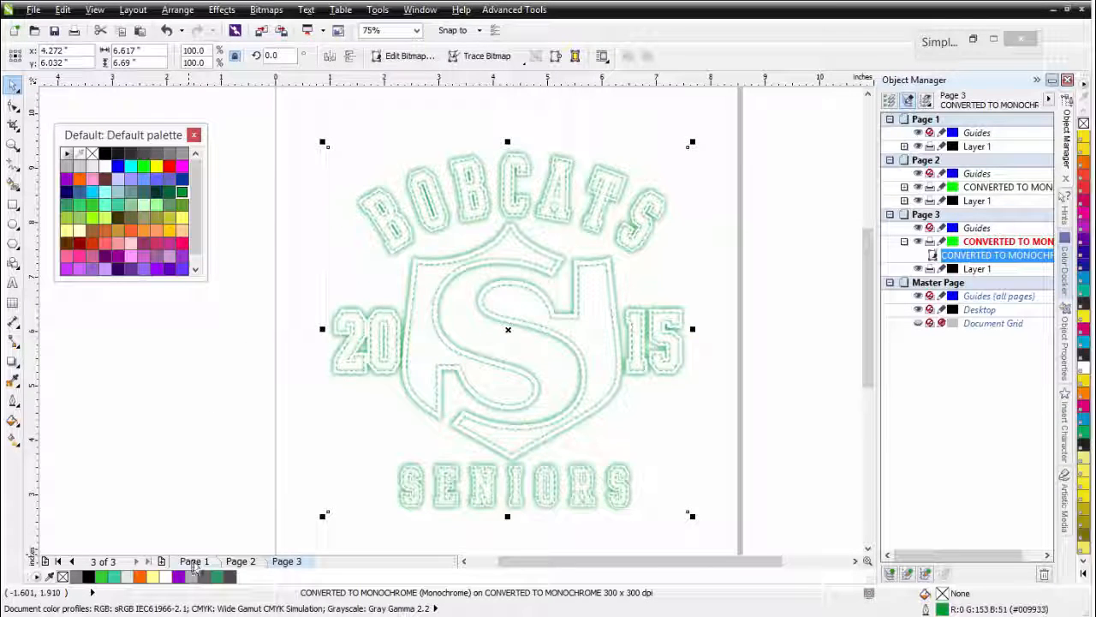
Copy the solid black logo curve from Page 1 and paste it over the green bitmap on Page 3
{"action": "left_click", "coordinate": [194, 561]}
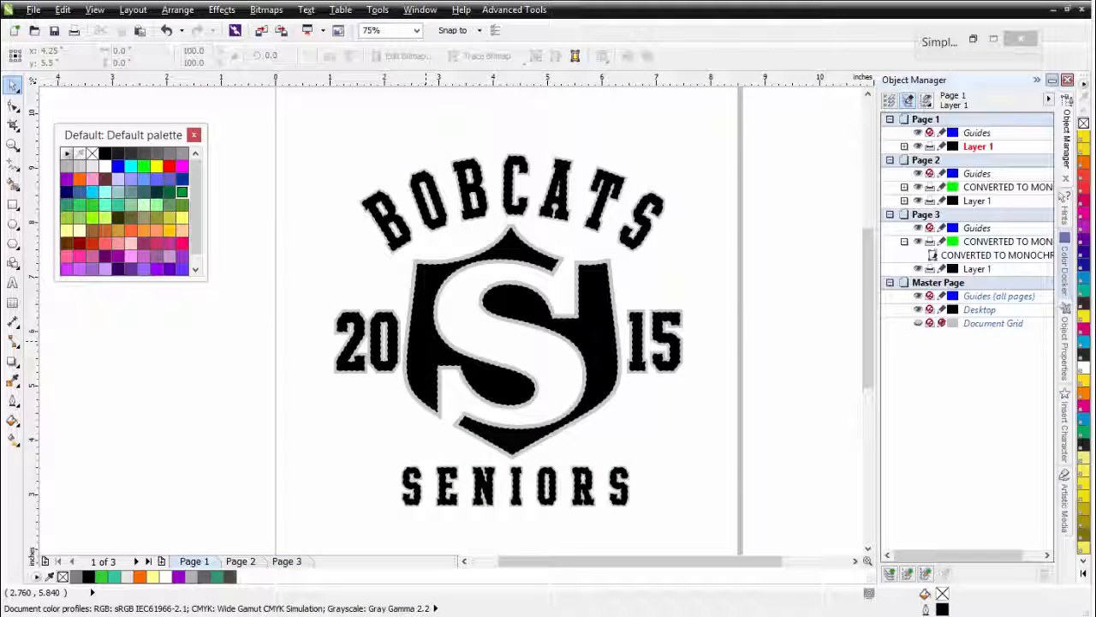
{"action": "left_click", "coordinate": [425, 341]}
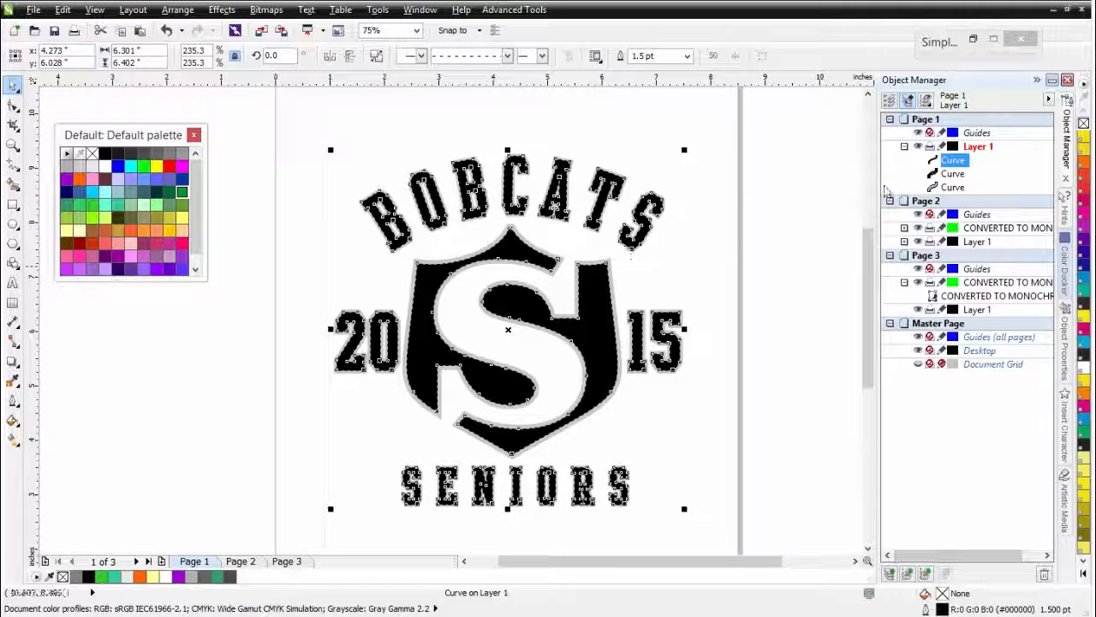
{"action": "left_click", "coordinate": [958, 176]}
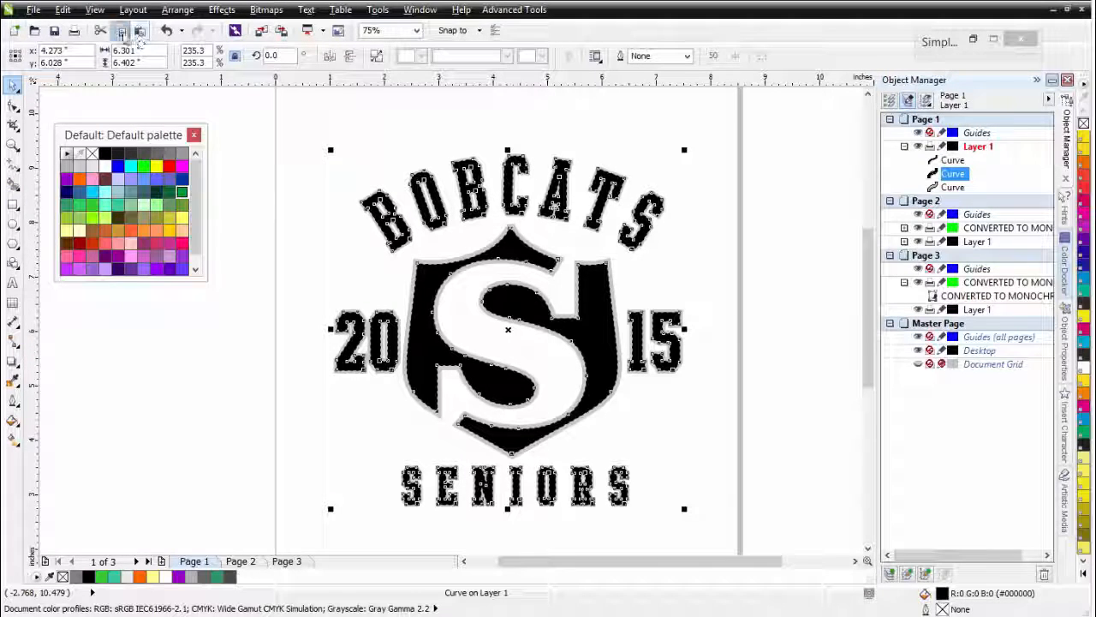
{"action": "left_click", "coordinate": [291, 562]}
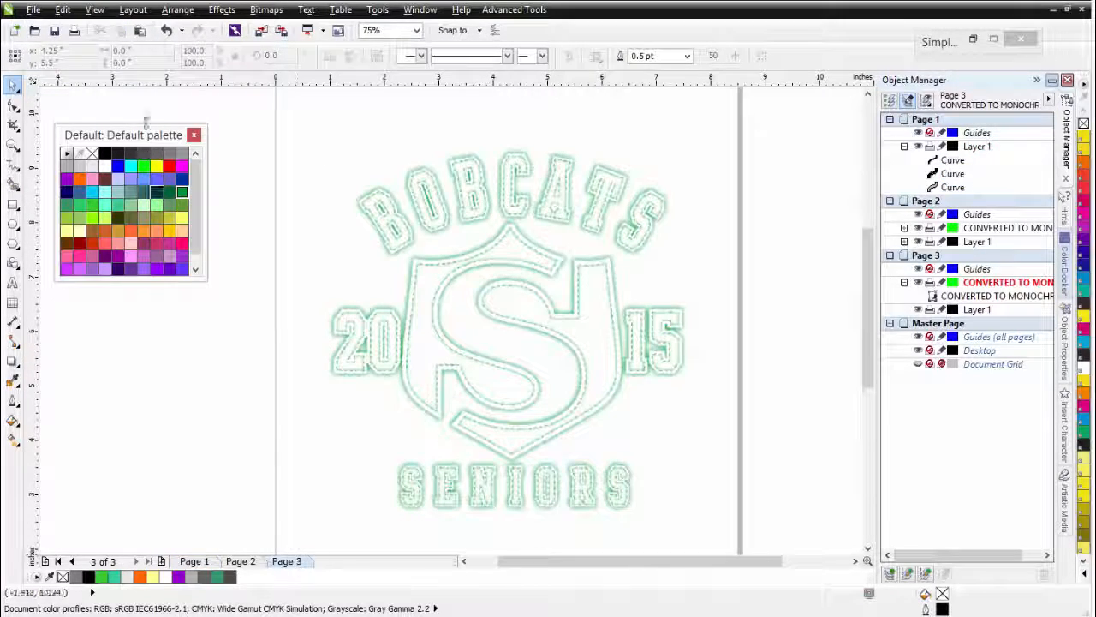
{"action": "left_click", "coordinate": [139, 32]}
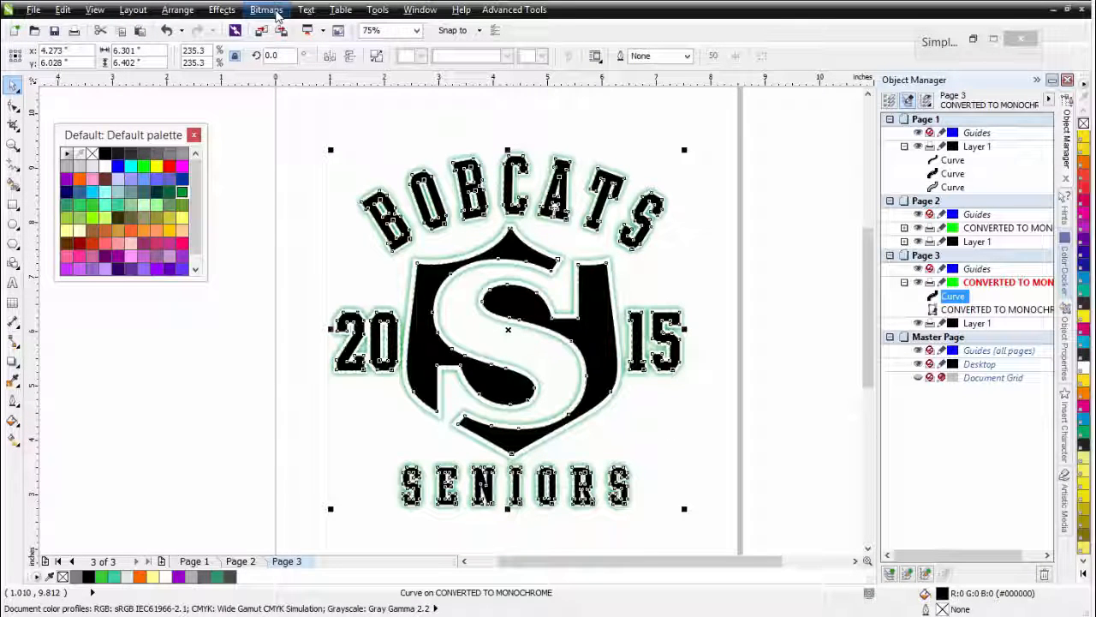
Convert the pasted black curve to a 300 dpi RGB Color (24-bit) bitmap with anti-aliasing and a transparent background
{"action": "left_click", "coordinate": [274, 12]}
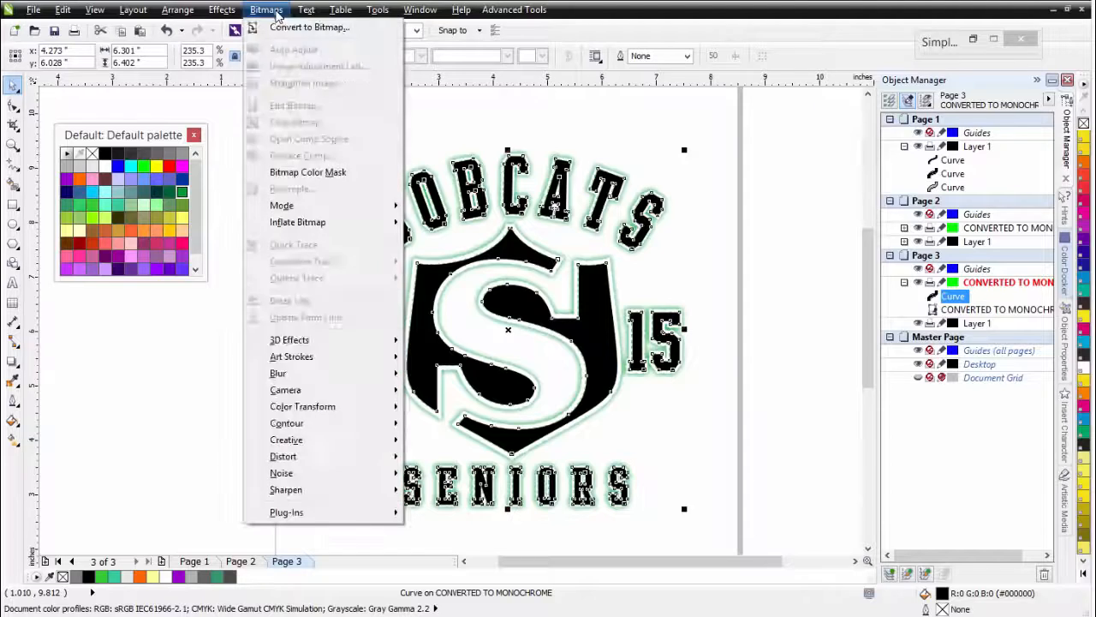
{"action": "left_click", "coordinate": [295, 26]}
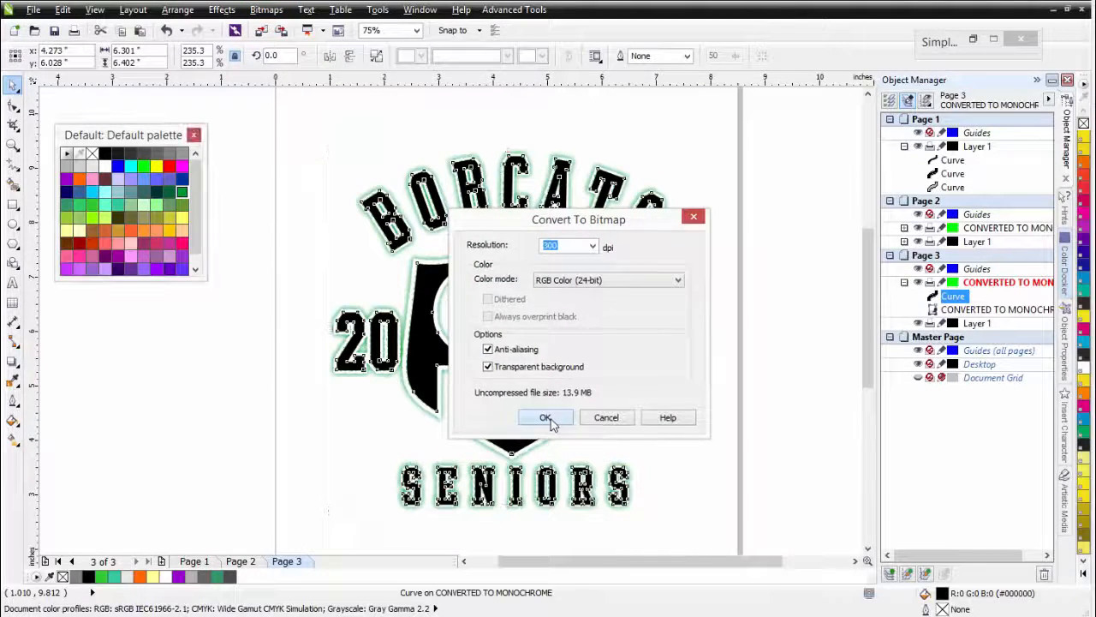
{"action": "left_click", "coordinate": [546, 418]}
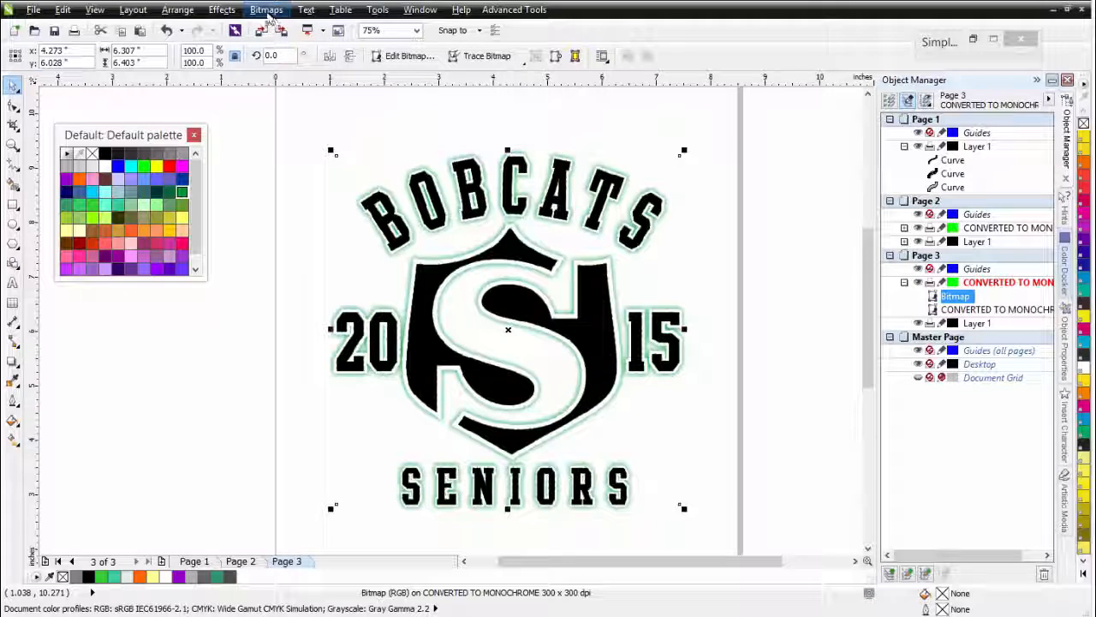
Roughen the black bitmap's edges with a tiled Displace distortion at a horizontal and vertical scale of 8, using the crosshatched displacement map
{"action": "left_click", "coordinate": [266, 10]}
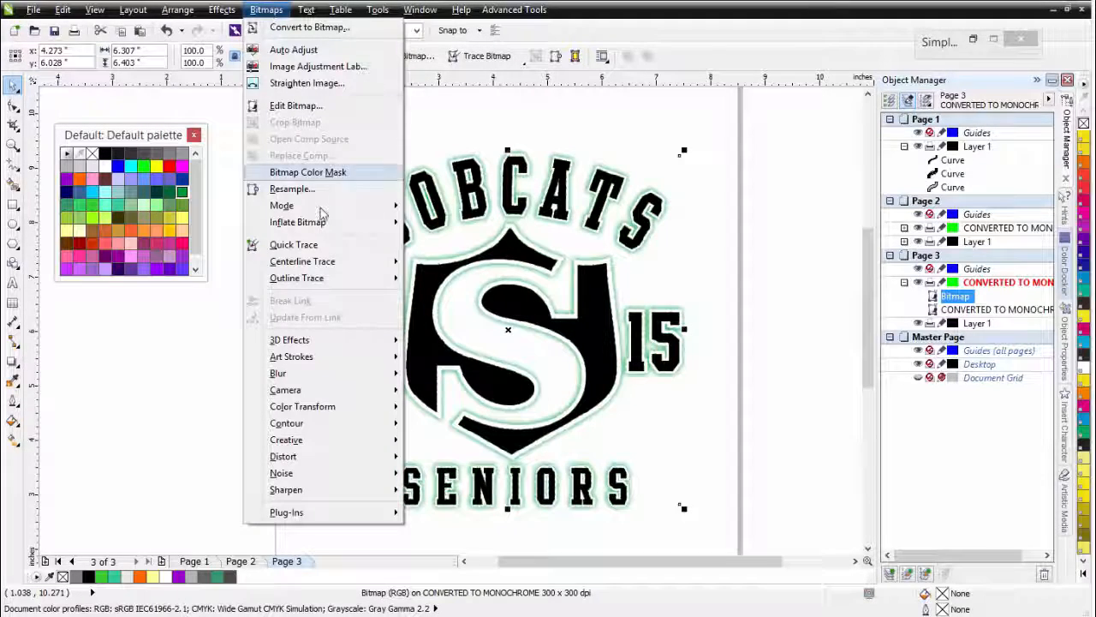
{"action": "mouse_move", "coordinate": [342, 389]}
{"action": "mouse_move", "coordinate": [390, 457]}
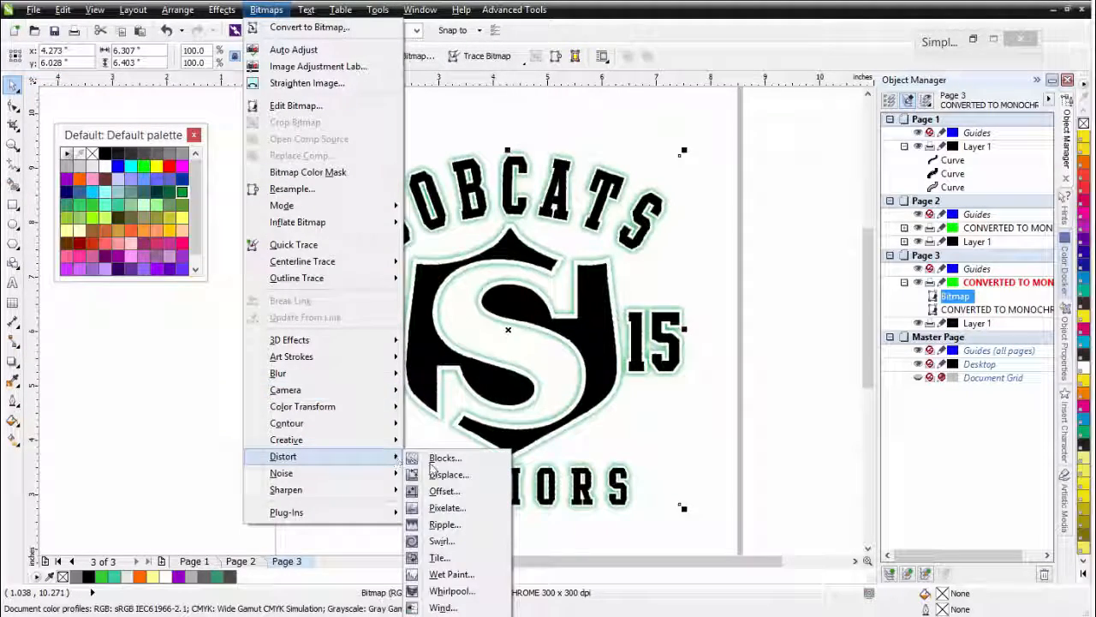
{"action": "left_click", "coordinate": [466, 473]}
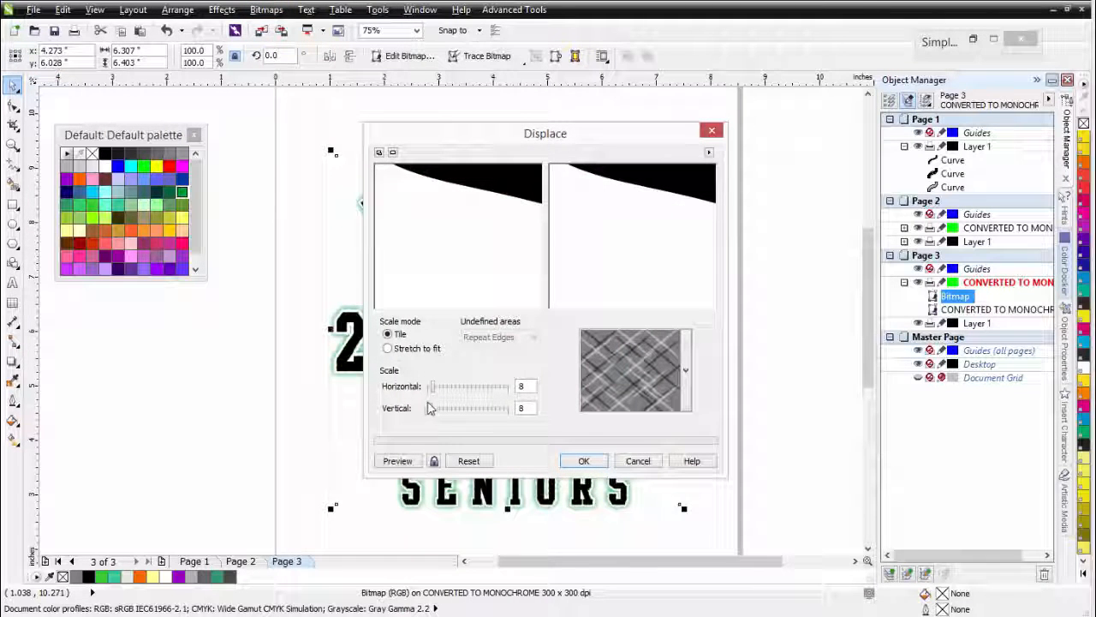
{"action": "left_click", "coordinate": [412, 464]}
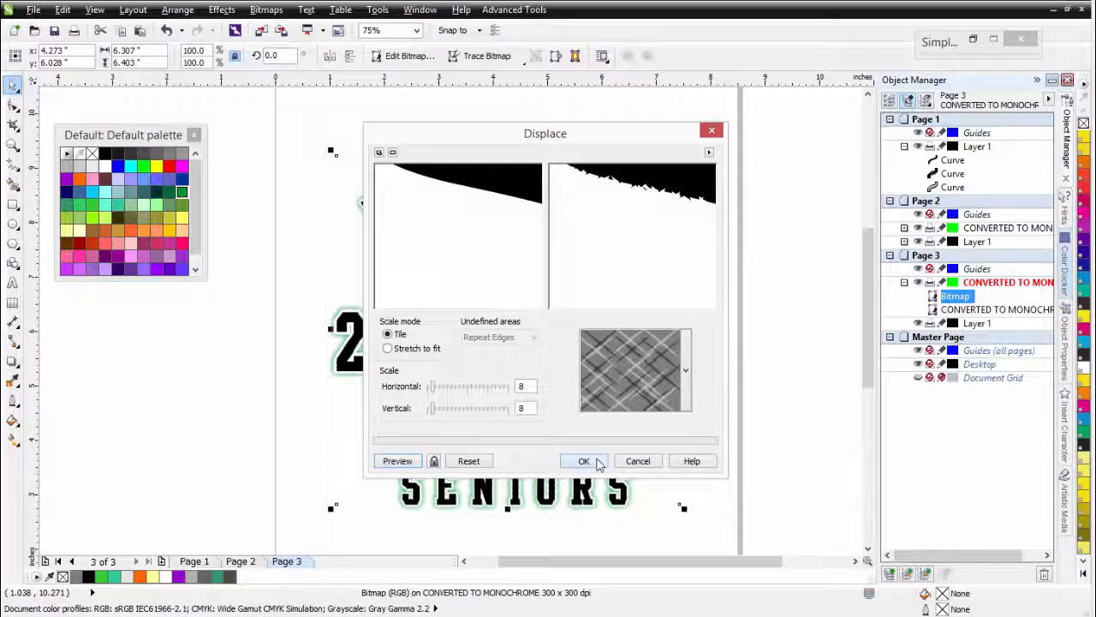
{"action": "left_click", "coordinate": [583, 461]}
Preview the Scatter effect on the black bitmap's displaced edges, first at 7 and then at 2 in both directions
{"action": "scroll", "coordinate": [441, 298], "scroll_direction": "up", "scroll_amount": 2}
{"action": "scroll", "coordinate": [552, 274], "scroll_direction": "up", "scroll_amount": 2}
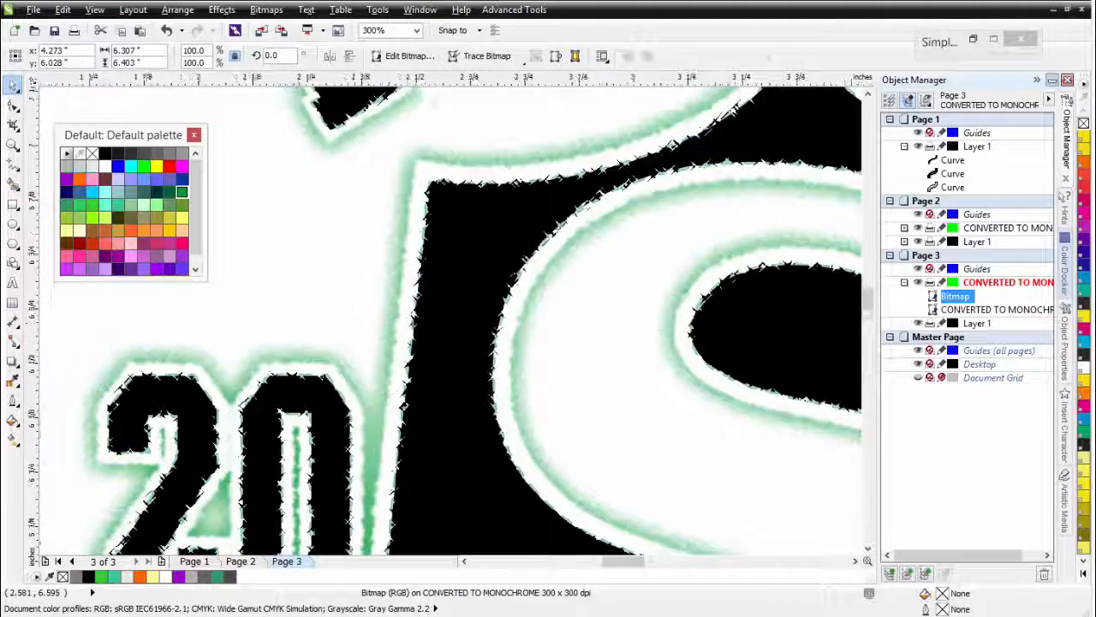
{"action": "left_click", "coordinate": [267, 10]}
{"action": "mouse_move", "coordinate": [331, 440]}
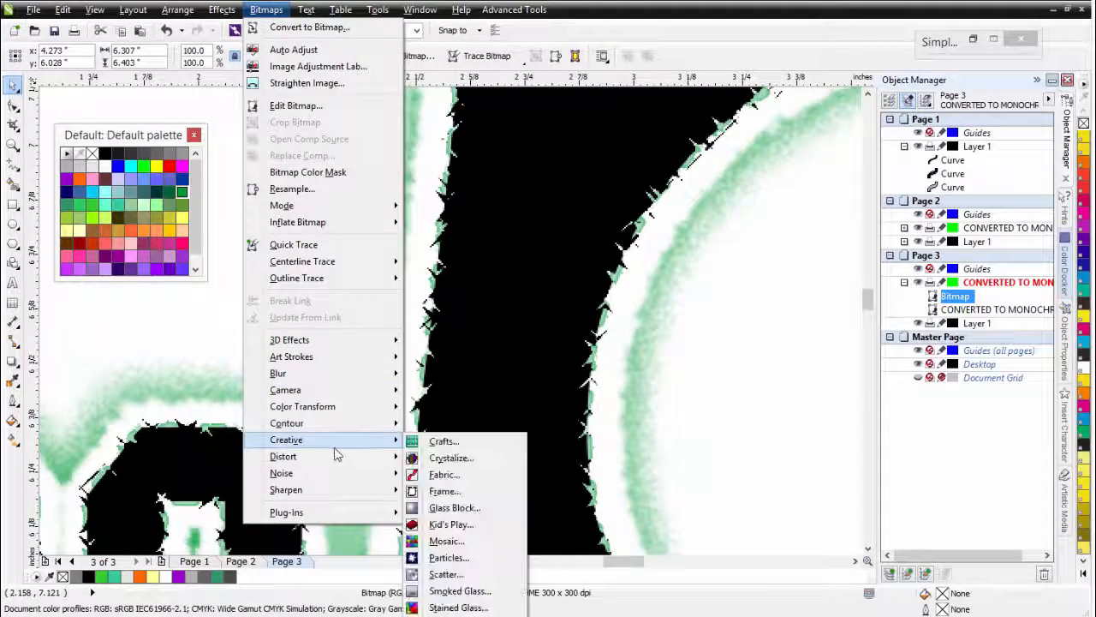
{"action": "left_click", "coordinate": [446, 574]}
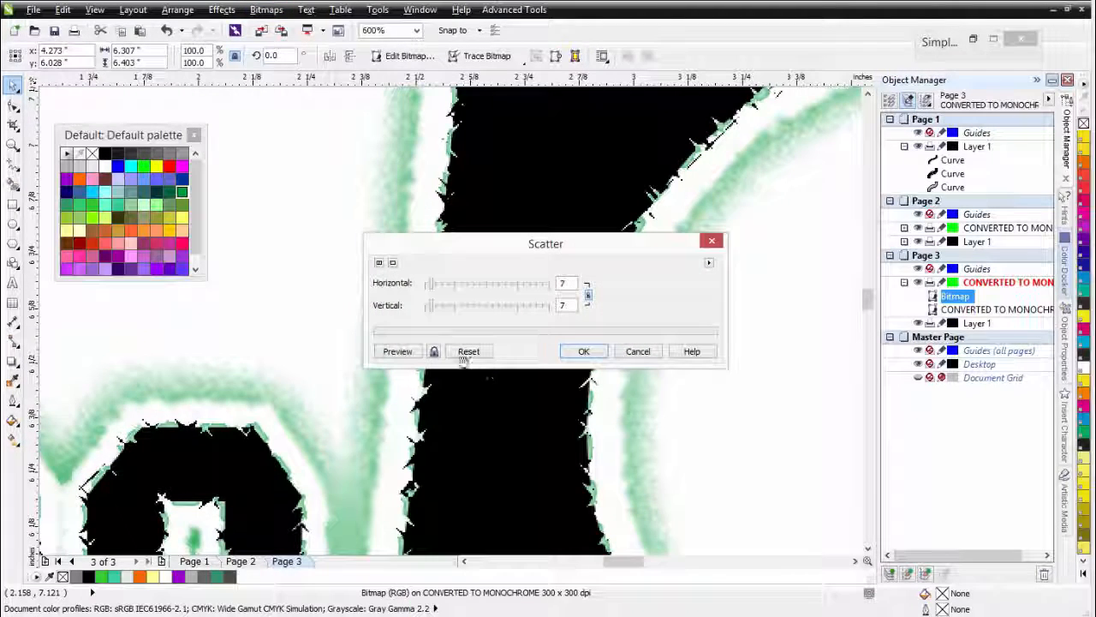
{"action": "left_click", "coordinate": [397, 351]}
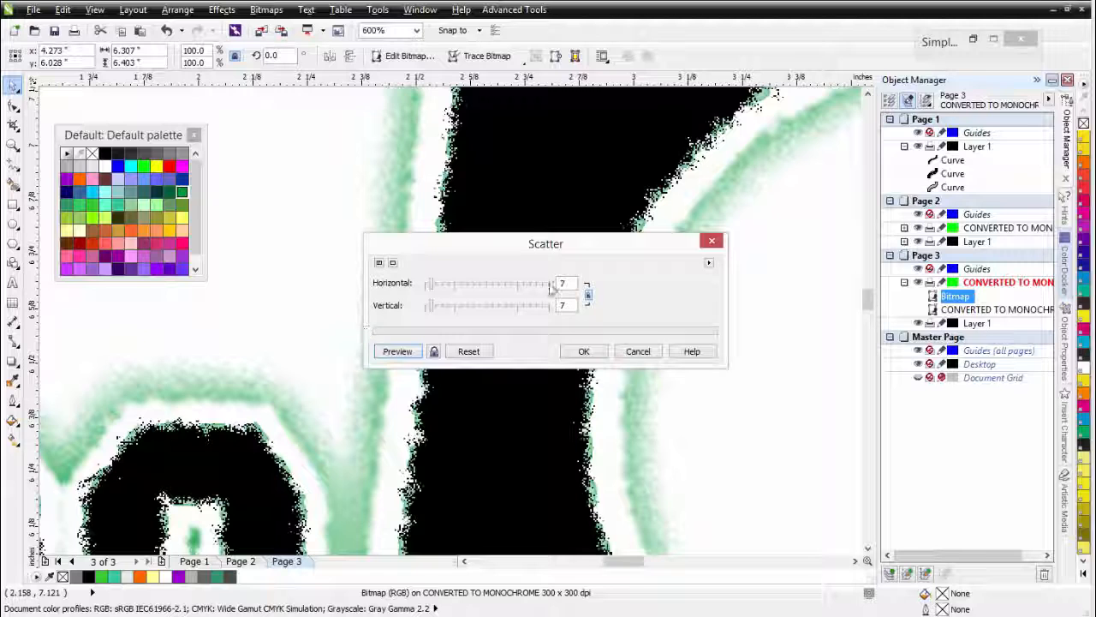
{"action": "left_click_drag", "start_coordinate": [571, 284], "coordinate": [534, 280]}
{"action": "type", "text": "6"}
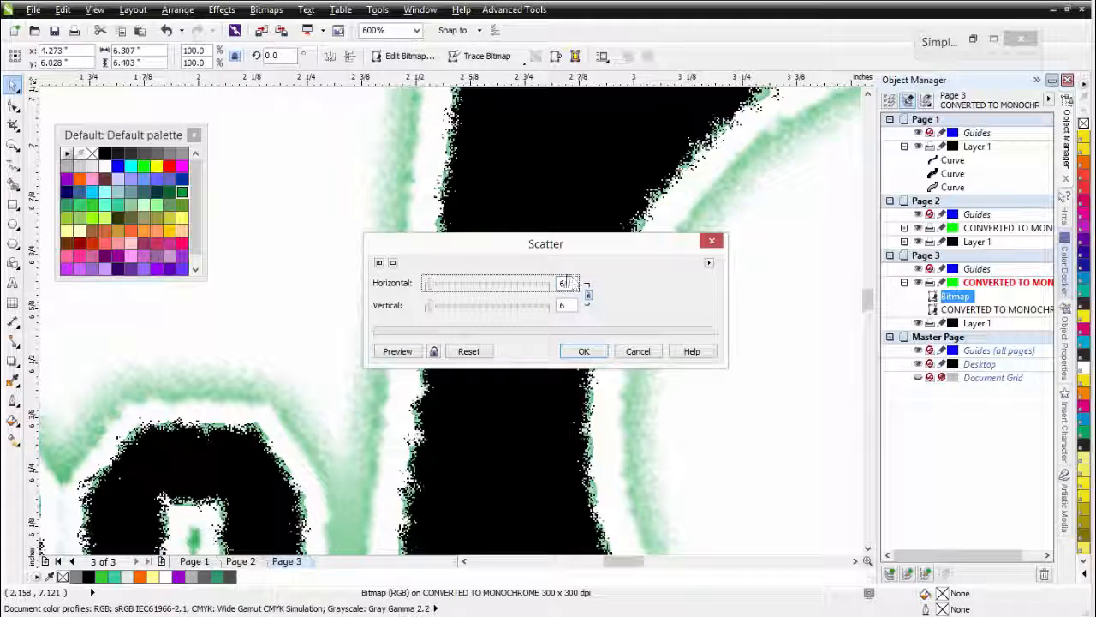
{"action": "type", "text": ".02"}
{"action": "left_click", "coordinate": [397, 351]}
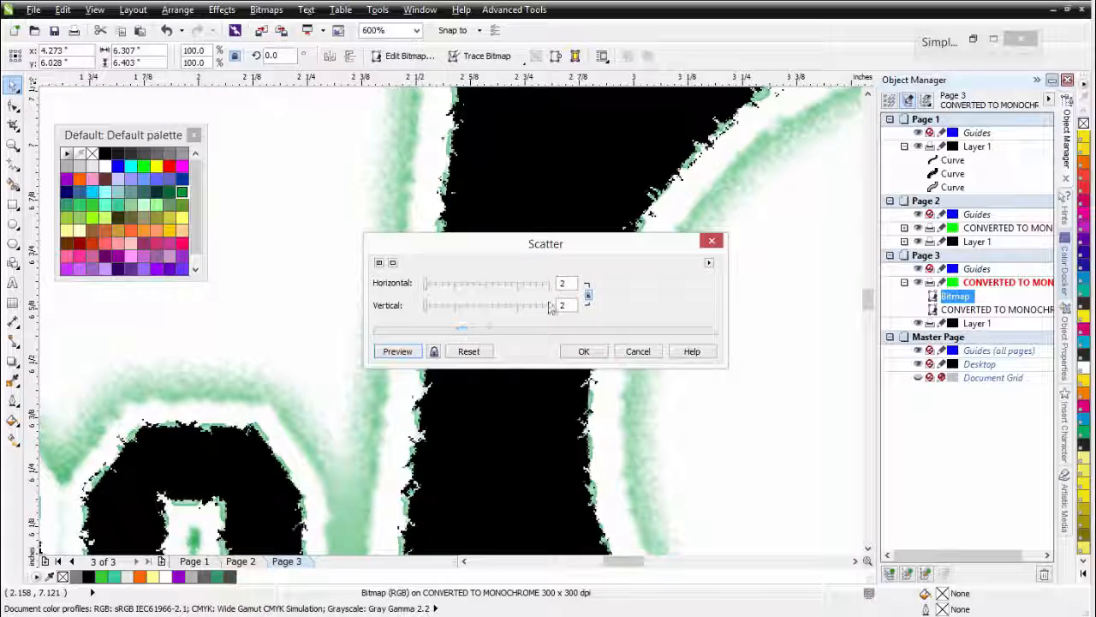
Apply Scatter to the black bitmap with horizontal and vertical values of 4
{"action": "left_click_drag", "start_coordinate": [572, 281], "coordinate": [518, 278]}
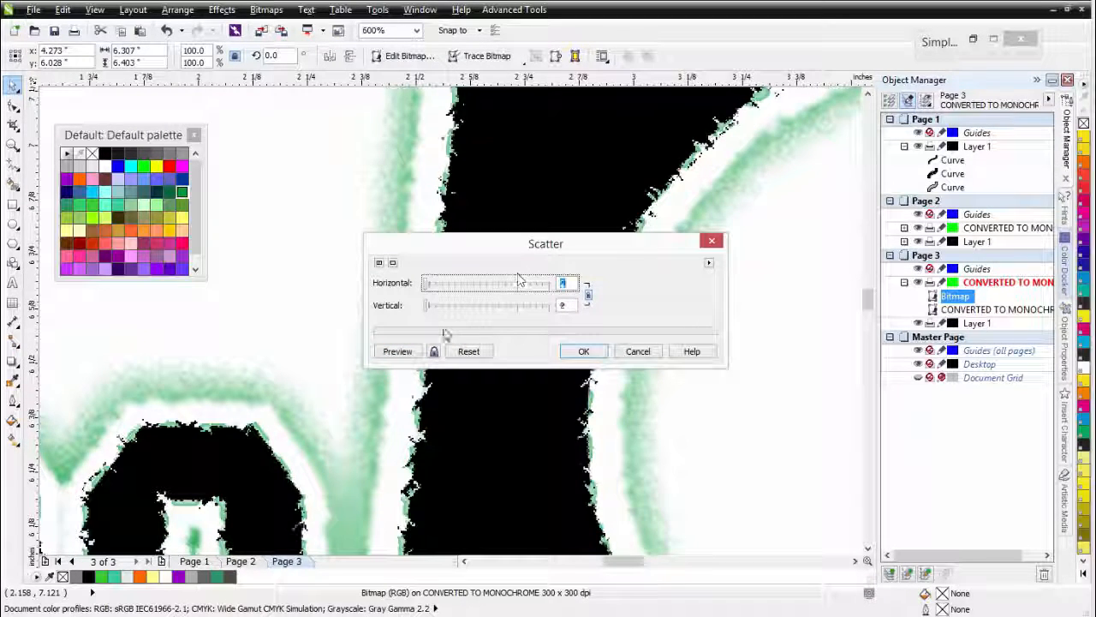
{"action": "type", "text": "4"}
{"action": "left_click", "coordinate": [398, 351]}
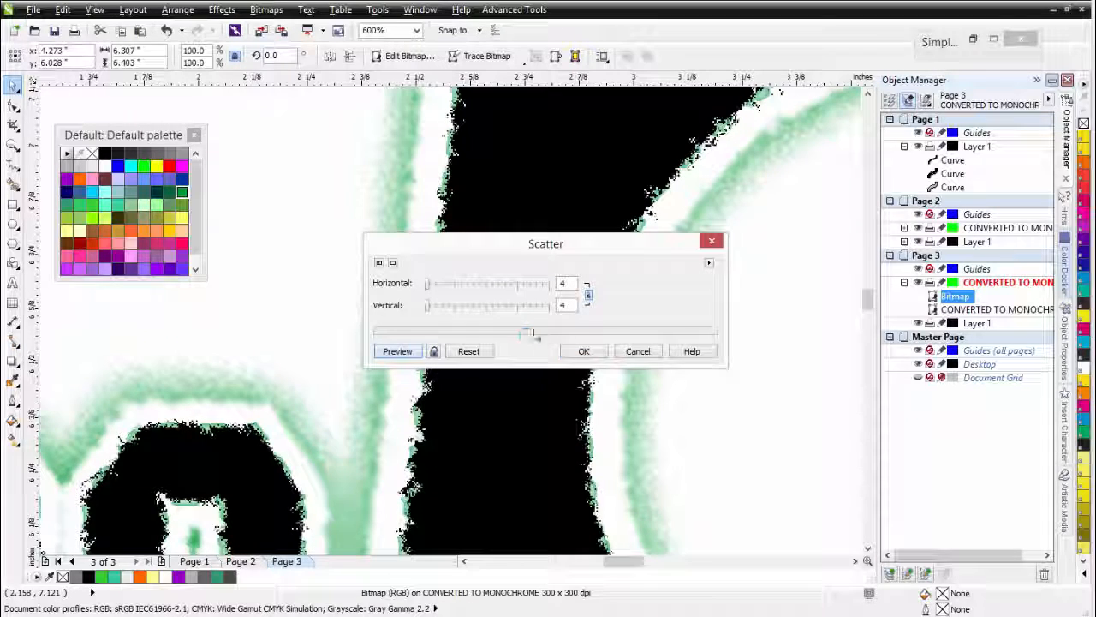
{"action": "left_click", "coordinate": [585, 352]}
{"action": "scroll", "coordinate": [537, 353], "scroll_direction": "down", "scroll_amount": 6}
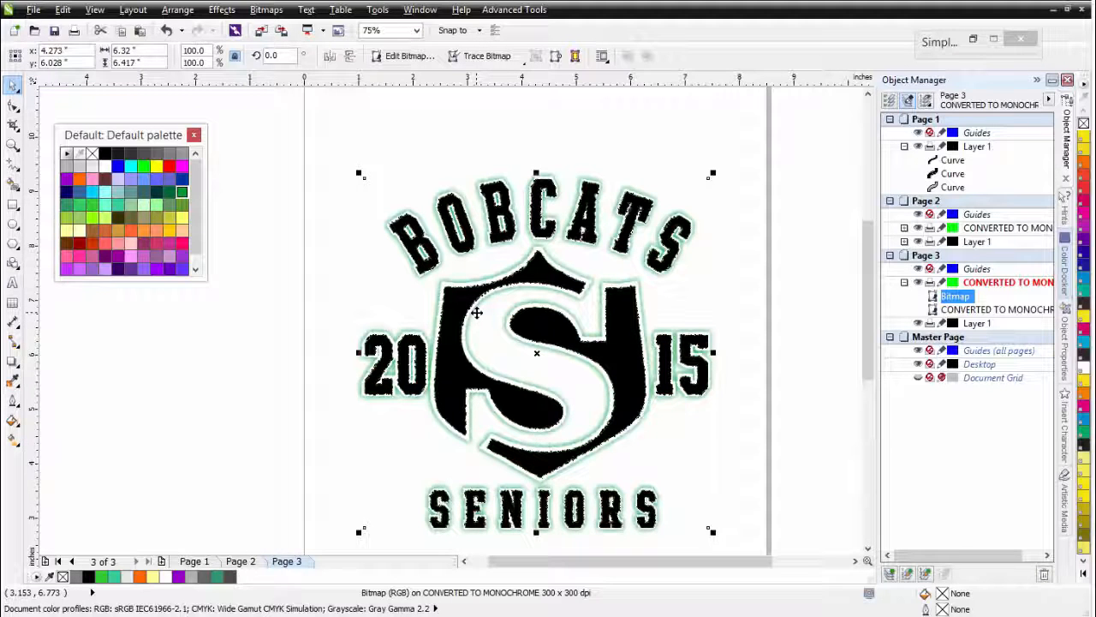
Launch the Fashion Factory 3 plugin with the roughened black bitmap selected
{"action": "left_click", "coordinate": [518, 10]}
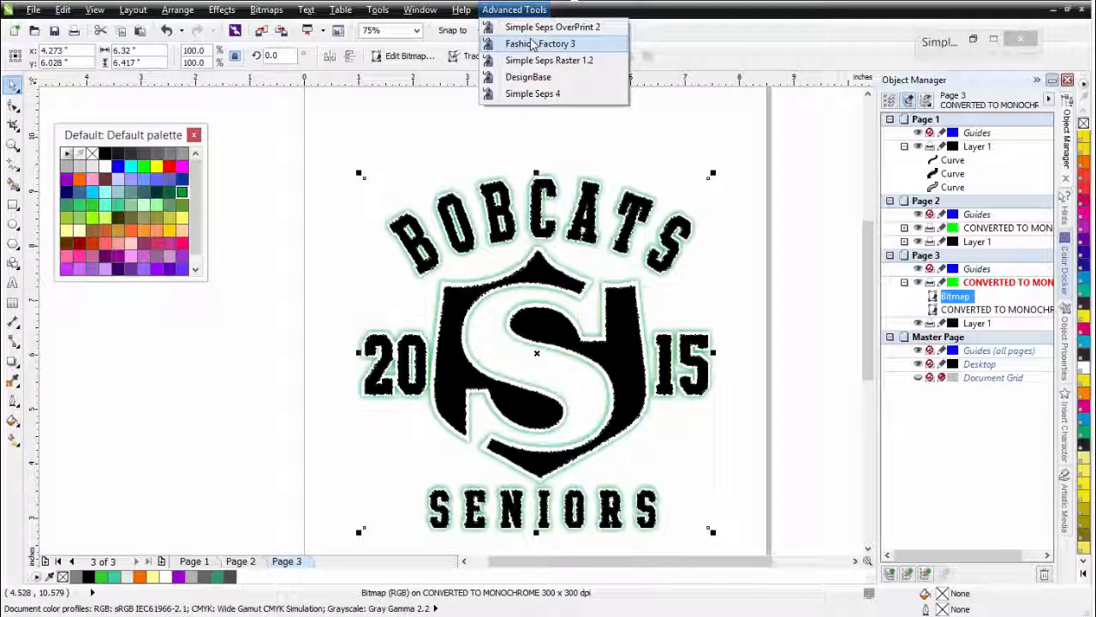
{"action": "left_click", "coordinate": [533, 44]}
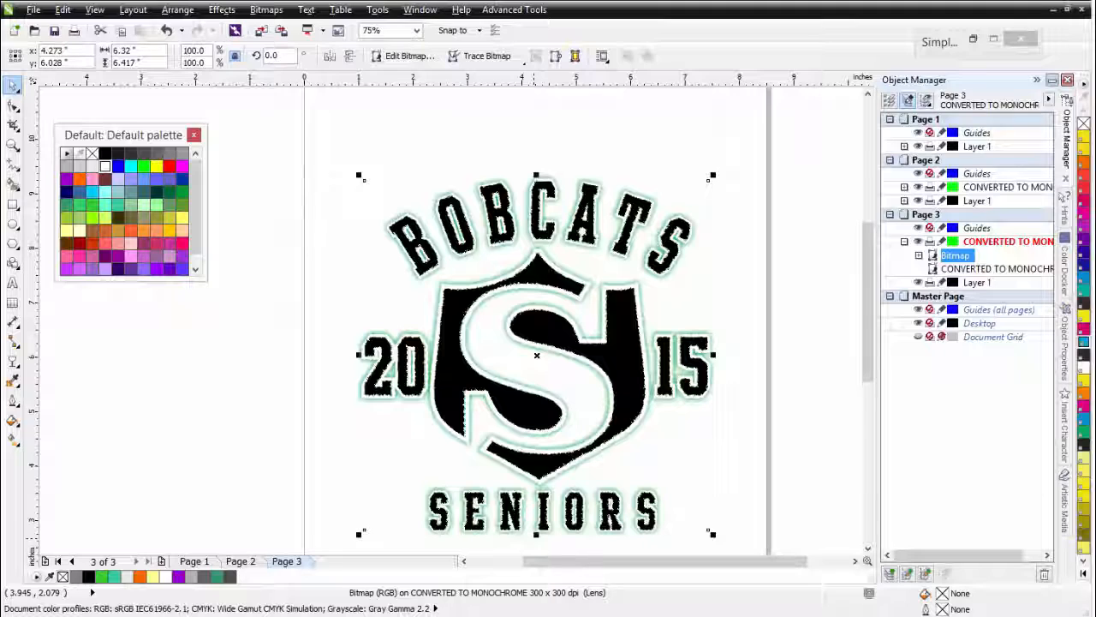
Convert the roughened bitmap to 1-bit black and white, replacing Halftone with another conversion method
{"action": "left_click", "coordinate": [603, 379]}
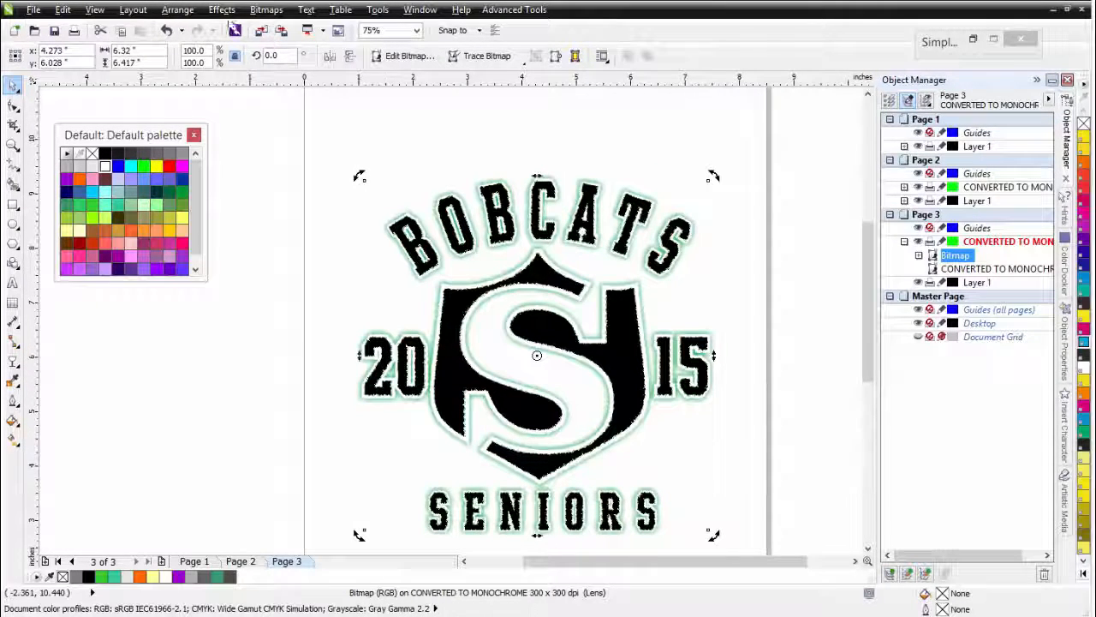
{"action": "left_click", "coordinate": [275, 11]}
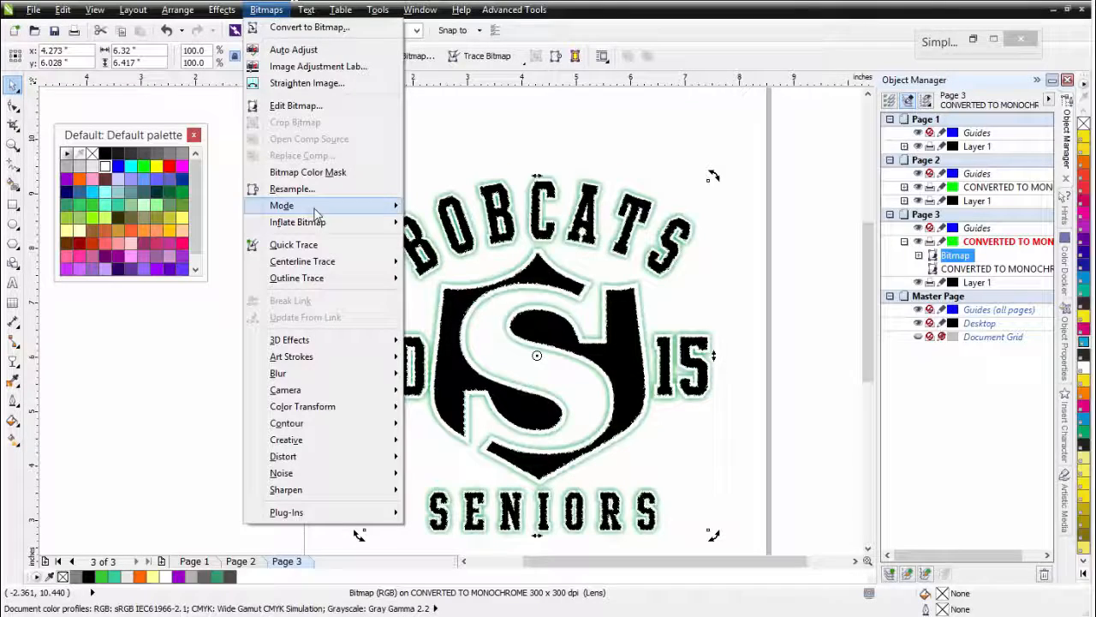
{"action": "mouse_move", "coordinate": [317, 208]}
{"action": "left_click", "coordinate": [428, 207]}
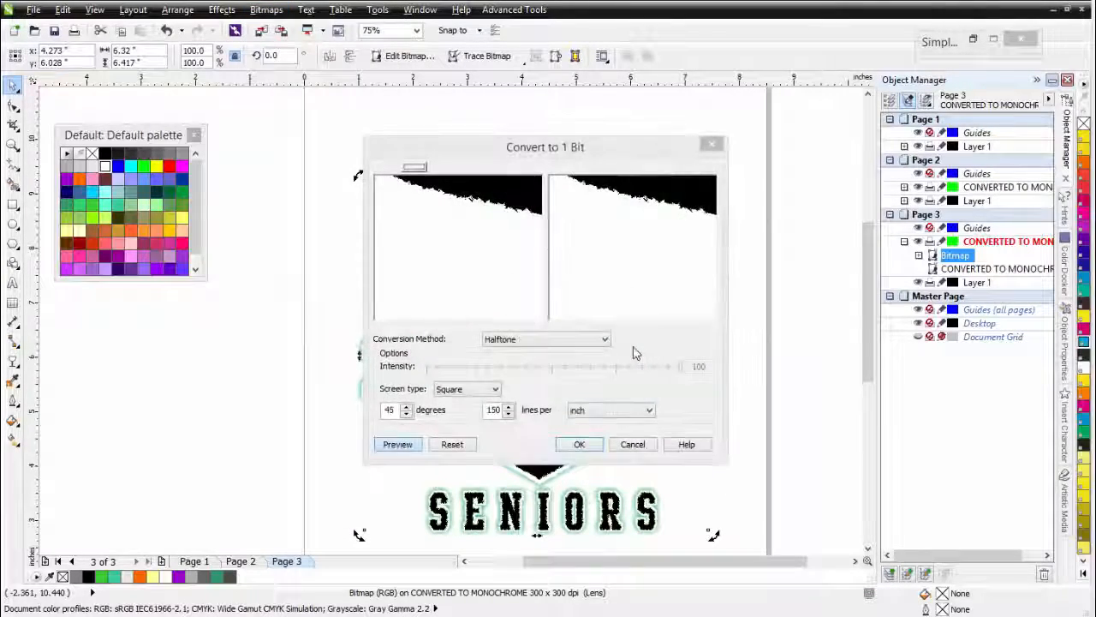
{"action": "left_click", "coordinate": [582, 340]}
{"action": "left_click", "coordinate": [499, 353]}
{"action": "left_click", "coordinate": [579, 444]}
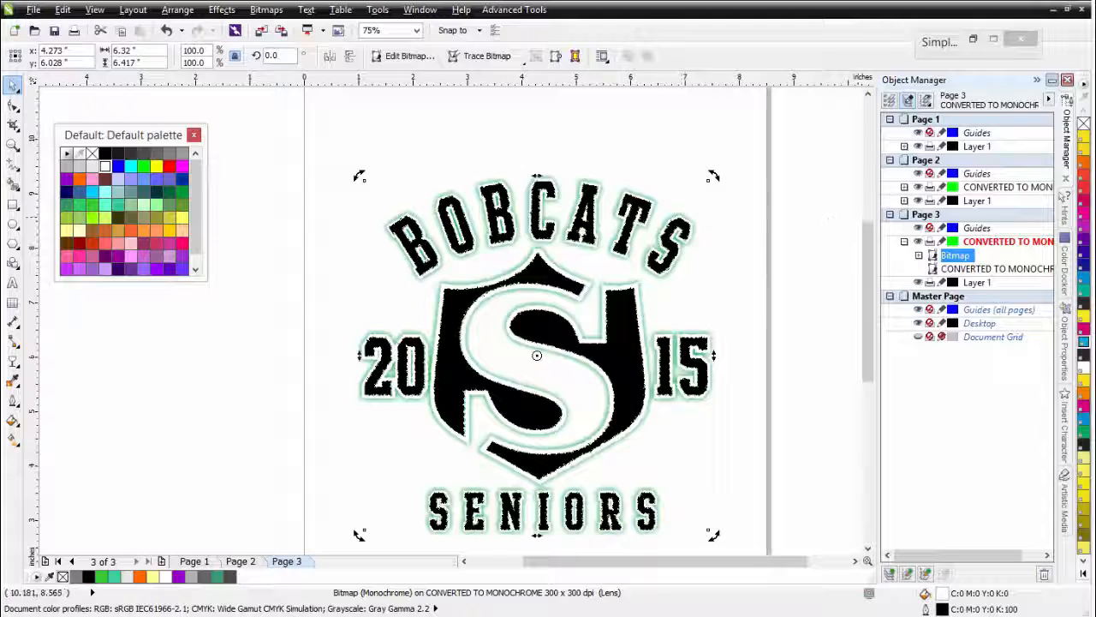
Try PANTONE Red 032 C and white on the 1-bit bitmap's artwork, and return it to black
{"action": "left_click", "coordinate": [1084, 185]}
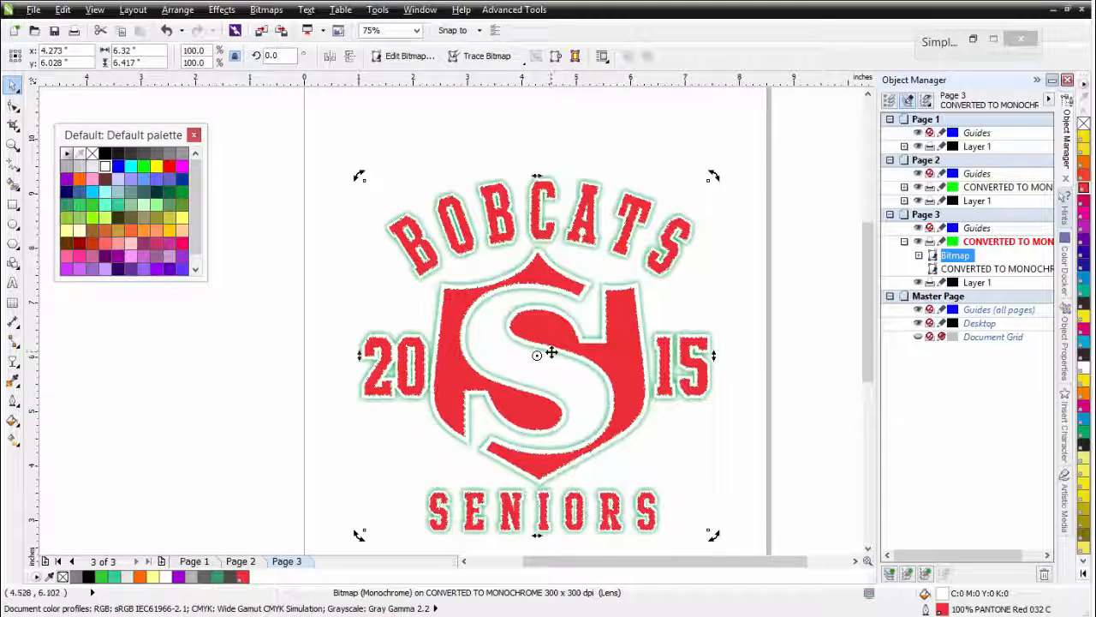
{"action": "left_click", "coordinate": [106, 166]}
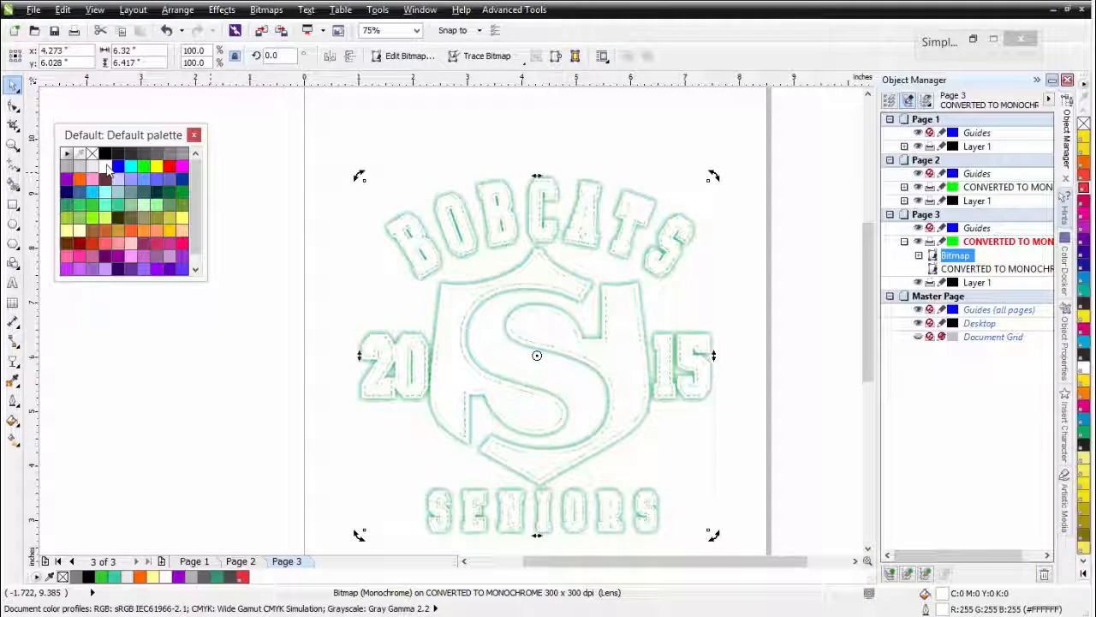
{"action": "left_click", "coordinate": [105, 153]}
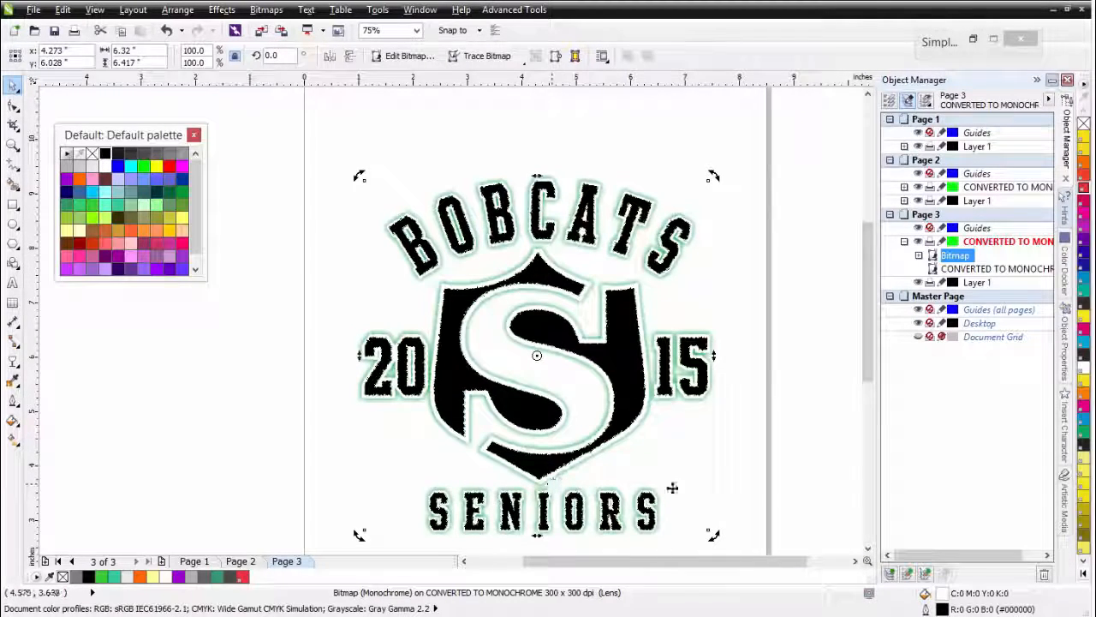
Bring up Fashion Factory over the drawing and show its system textures for the selected black bitmap
{"action": "left_click", "coordinate": [1095, 97]}
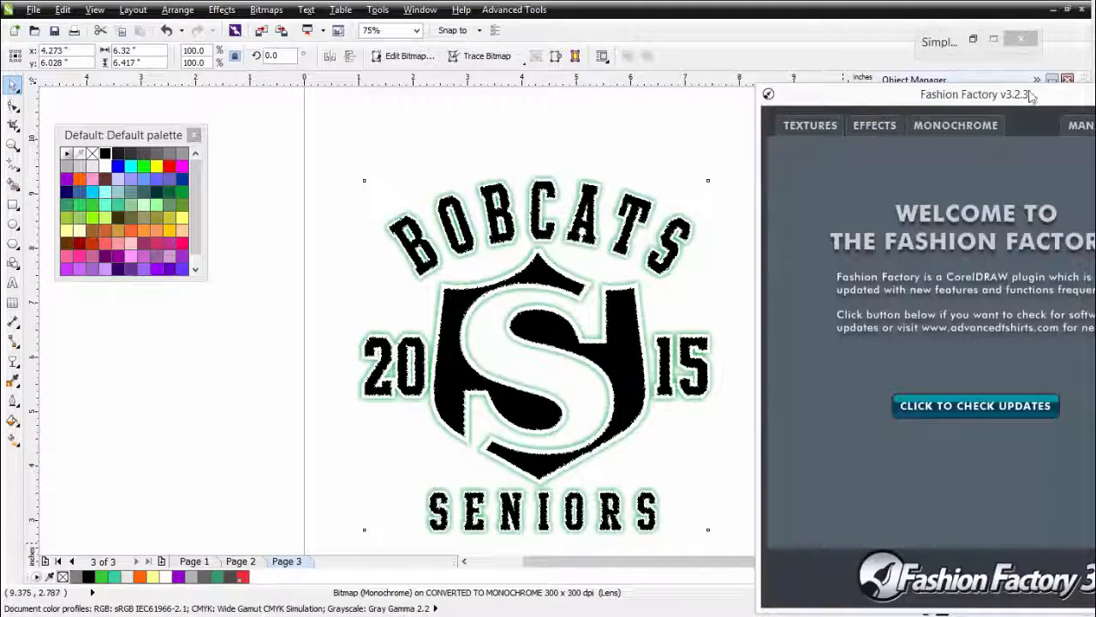
{"action": "left_click_drag", "start_coordinate": [1032, 96], "coordinate": [907, 49]}
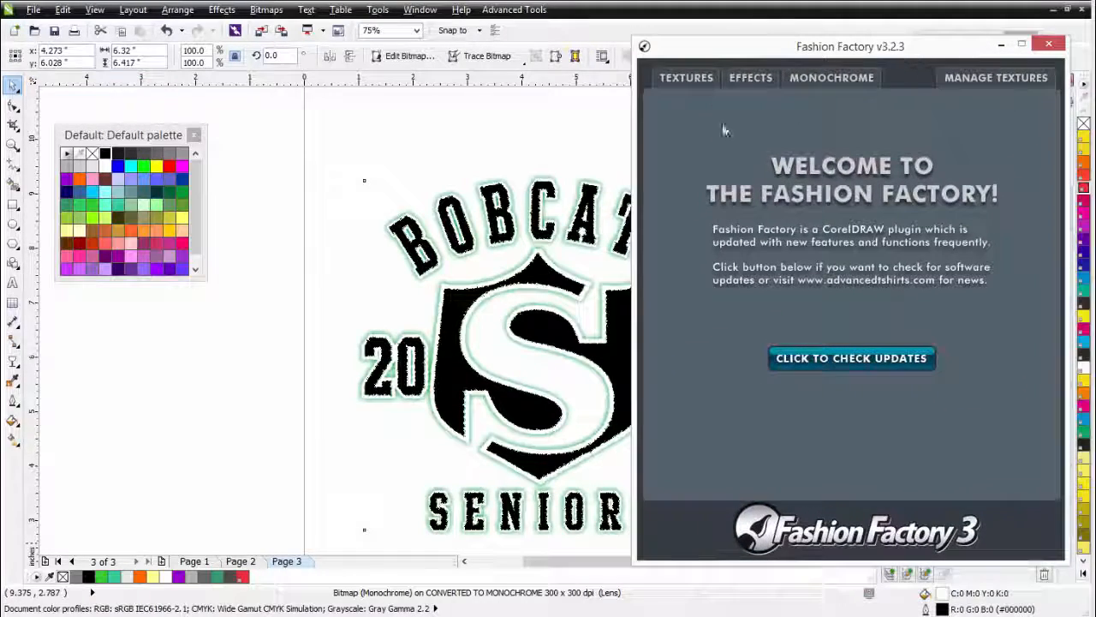
{"action": "left_click", "coordinate": [686, 77]}
{"action": "left_click", "coordinate": [706, 103]}
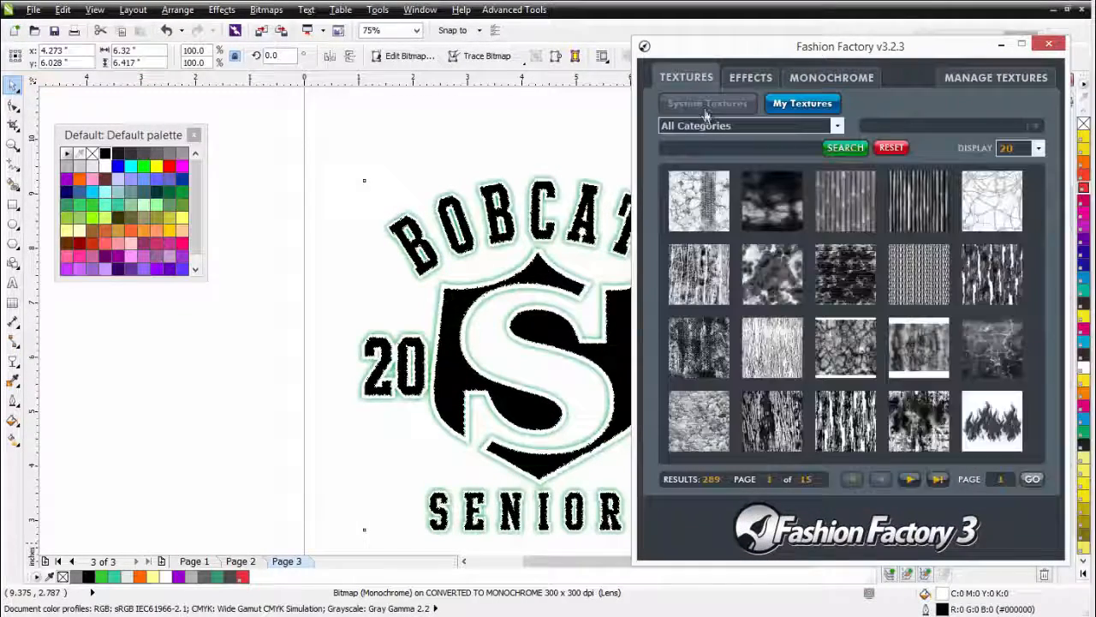
Apply the black-scratches-on-white texture from page 7 of the system textures to the bitmap as transparency, and minimize Fashion Factory
{"action": "left_click", "coordinate": [909, 479]}
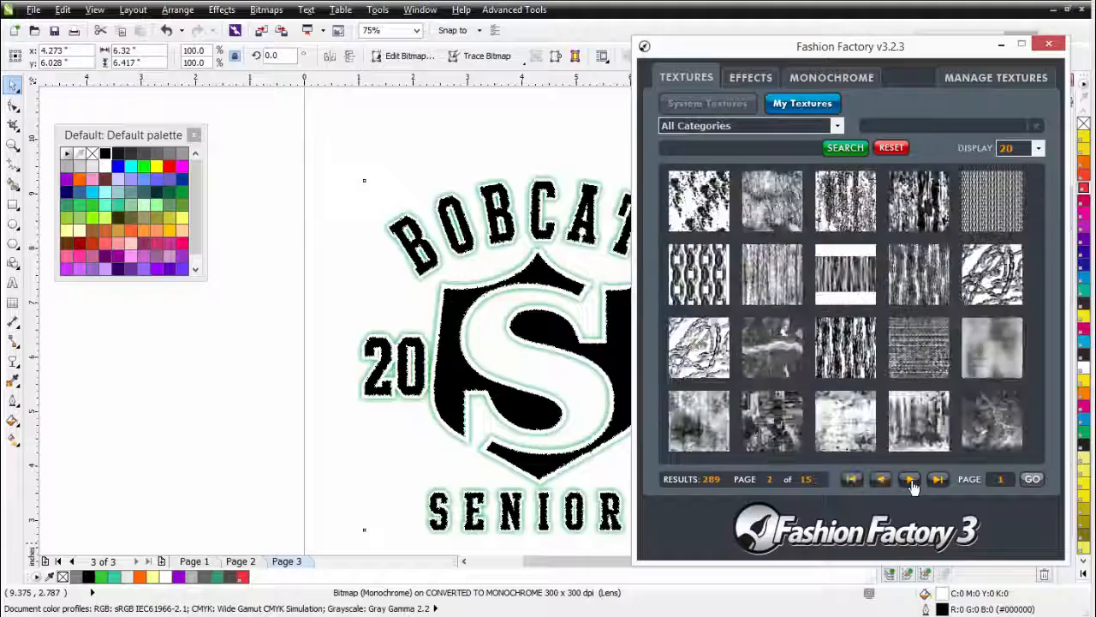
{"action": "left_click", "coordinate": [910, 479]}
{"action": "left_click", "coordinate": [910, 480]}
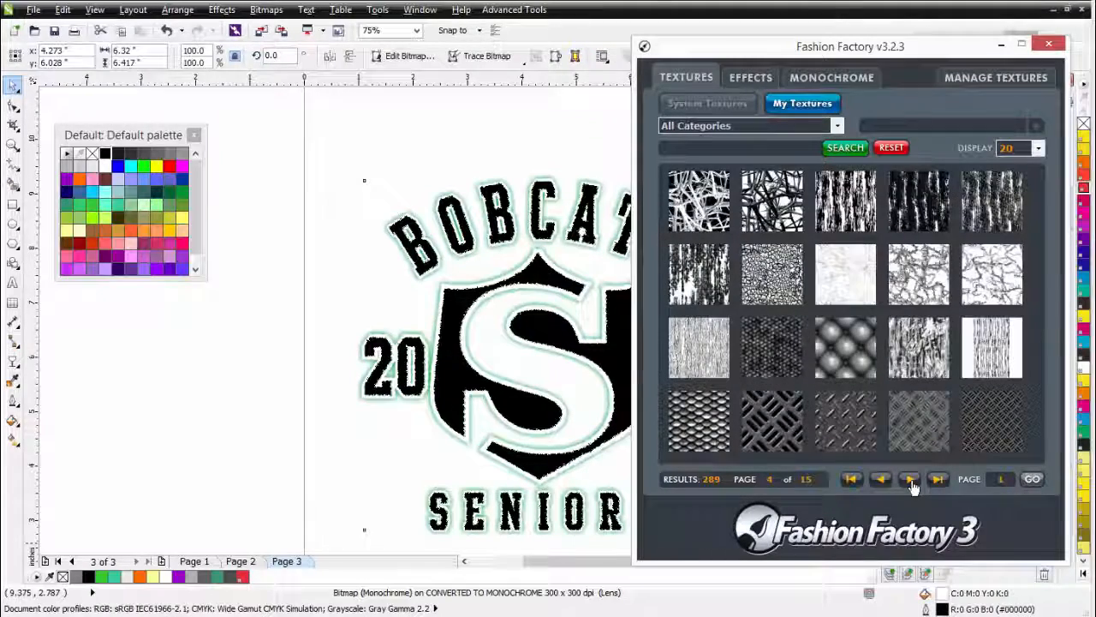
{"action": "left_click", "coordinate": [910, 480]}
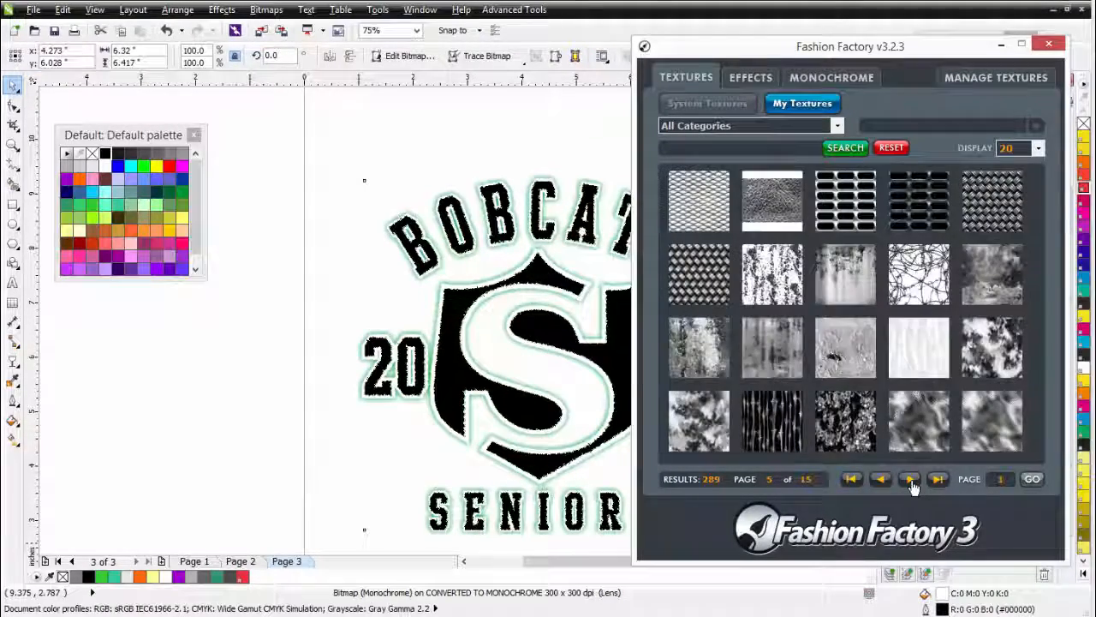
{"action": "left_click", "coordinate": [910, 479]}
{"action": "left_click", "coordinate": [909, 480]}
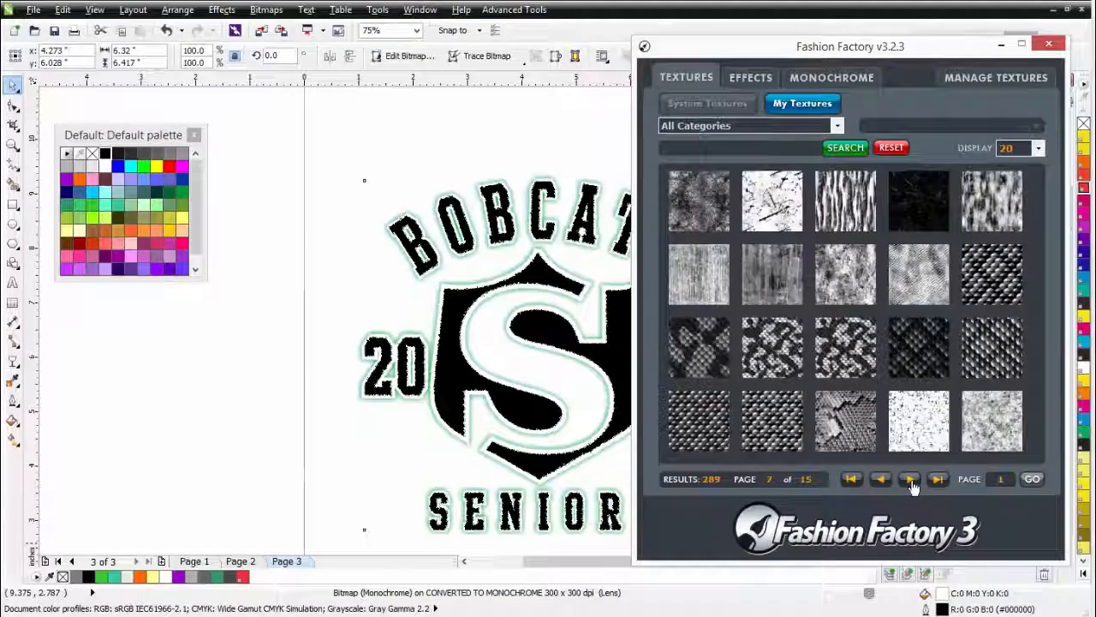
{"action": "left_click", "coordinate": [777, 209]}
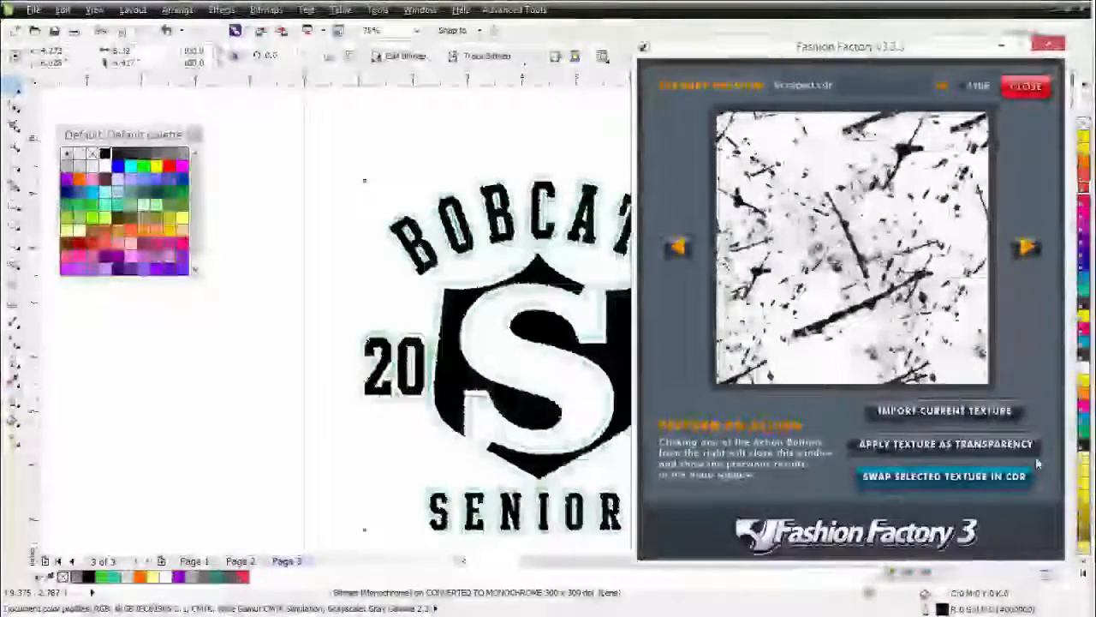
{"action": "left_click", "coordinate": [947, 445]}
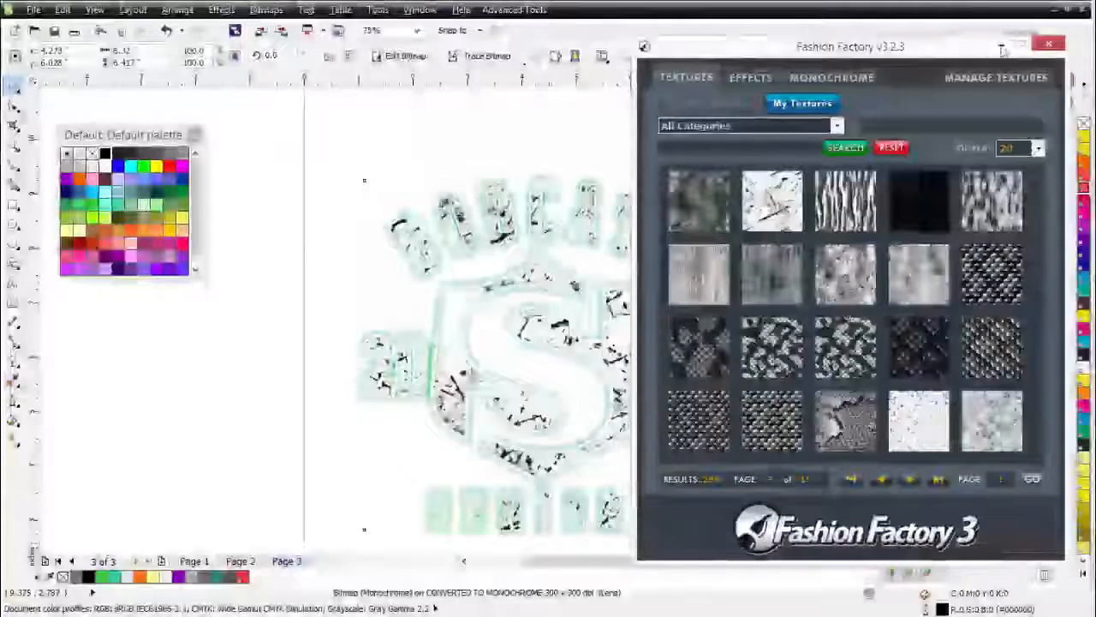
{"action": "left_click", "coordinate": [1001, 49]}
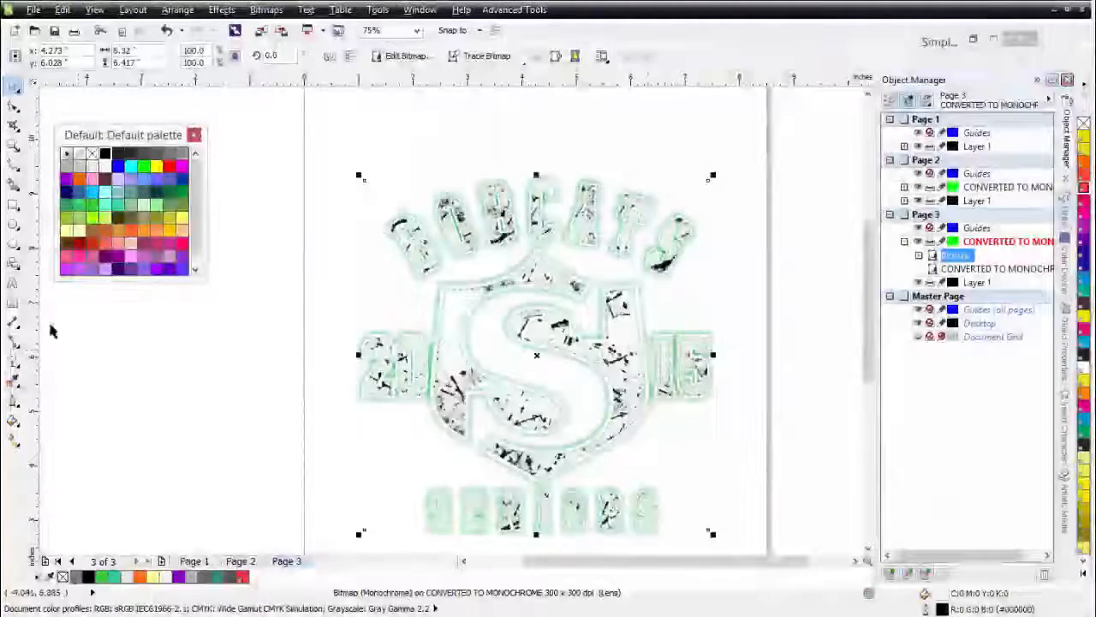
Shrink and rotate the texture tile of the bitmap's pattern transparency to make the scratches finer
{"action": "left_click", "coordinate": [14, 360]}
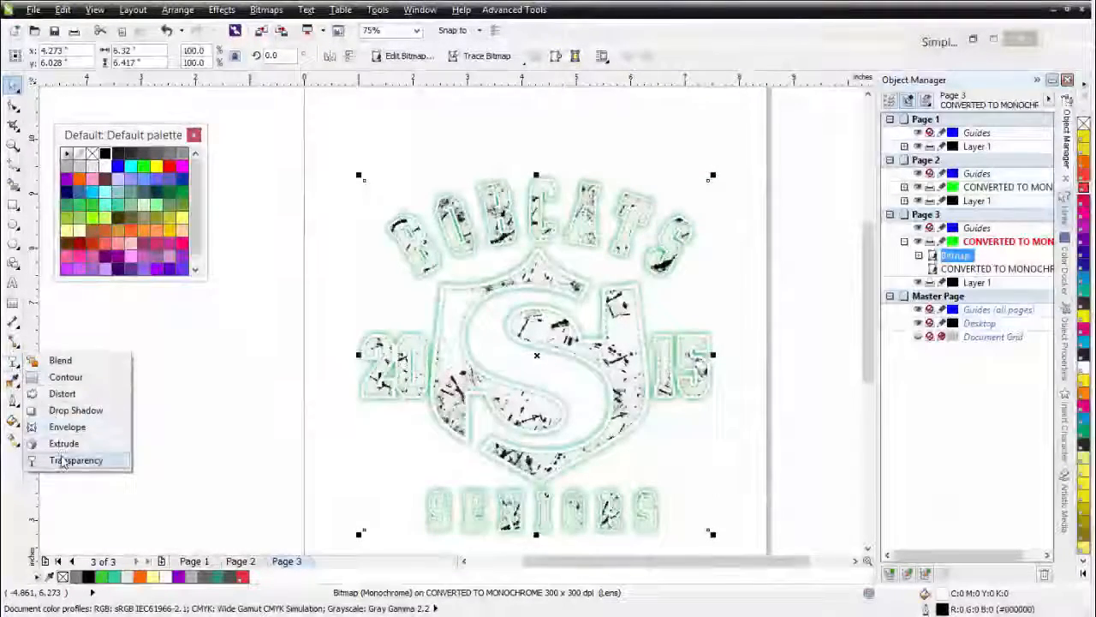
{"action": "left_click", "coordinate": [62, 461]}
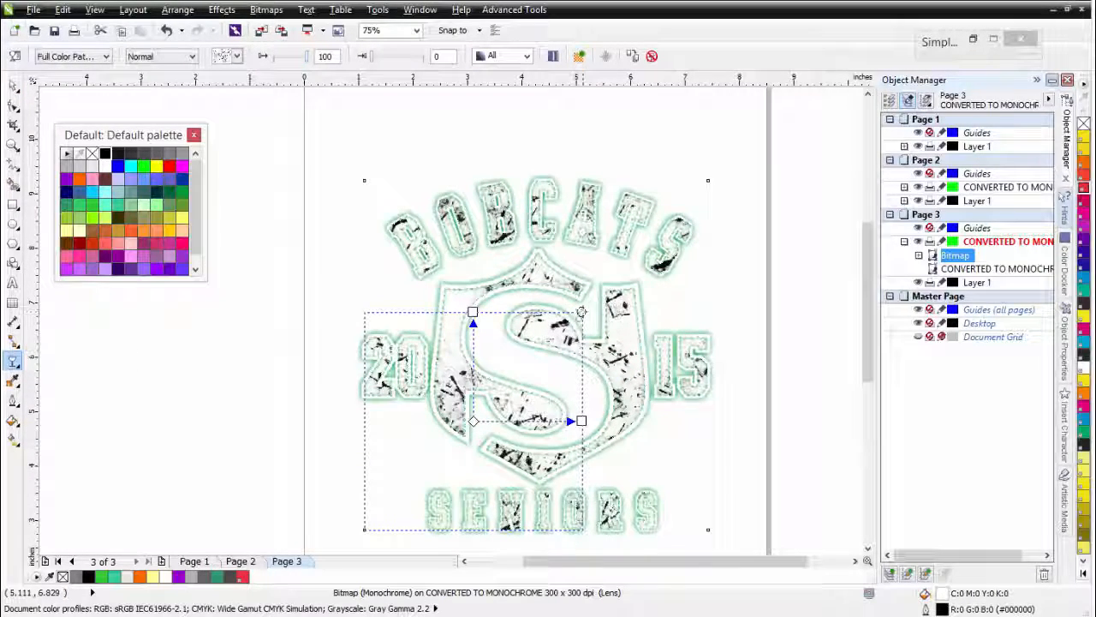
{"action": "left_click_drag", "start_coordinate": [581, 312], "coordinate": [533, 401]}
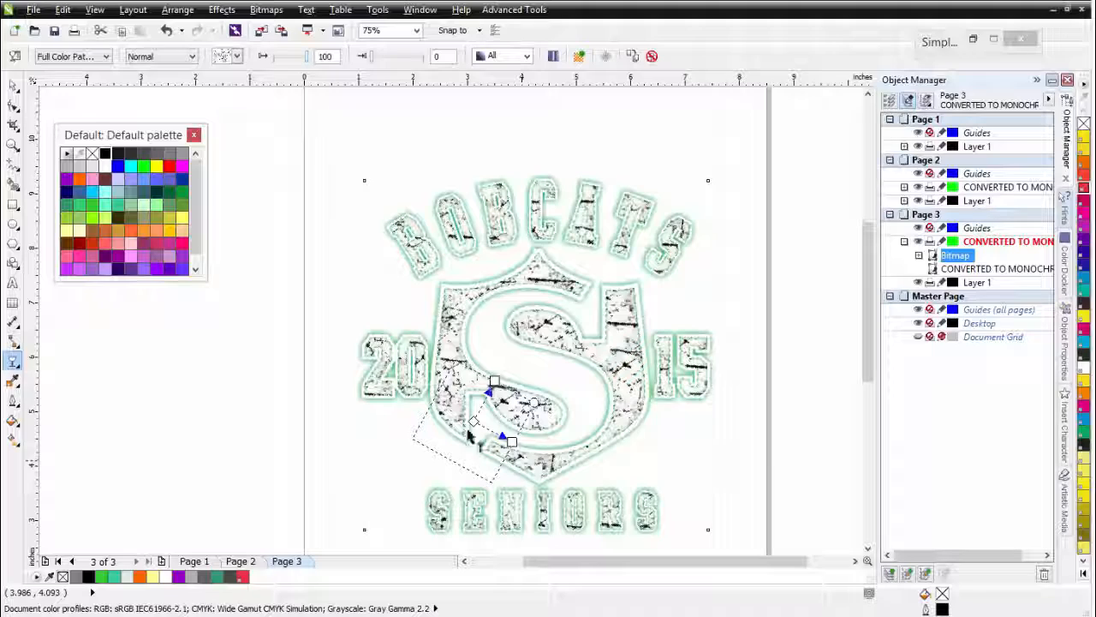
Set the pattern's foreground transparency to 0 and background transparency to 100, and rotate the texture tile
{"action": "left_click_drag", "start_coordinate": [307, 57], "coordinate": [268, 61]}
{"action": "left_click_drag", "start_coordinate": [372, 59], "coordinate": [423, 60]}
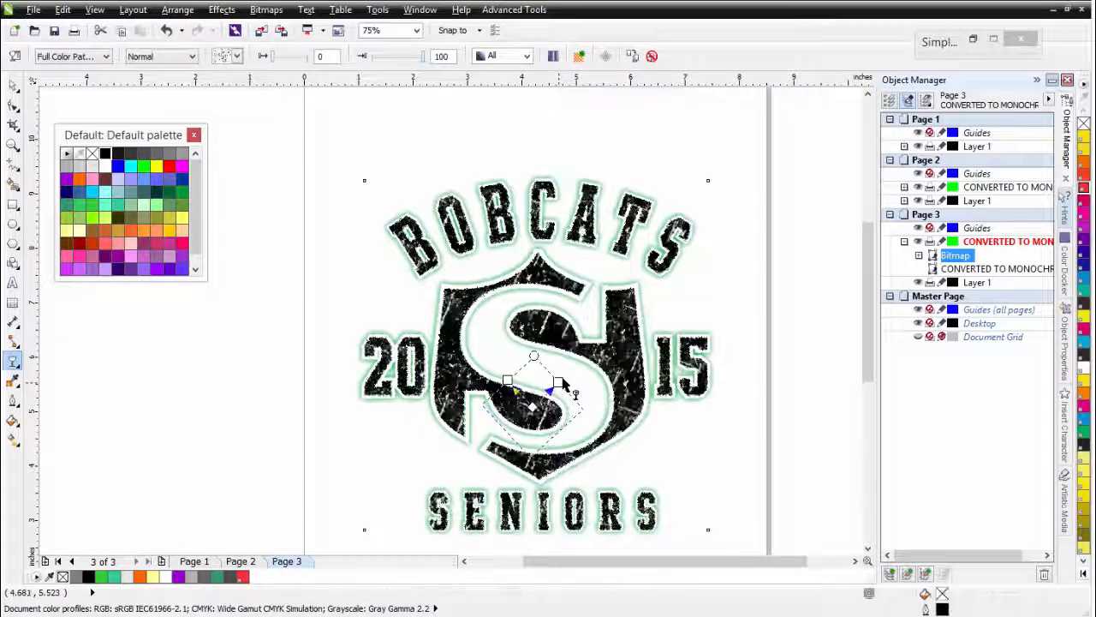
{"action": "left_click_drag", "start_coordinate": [538, 365], "coordinate": [561, 361]}
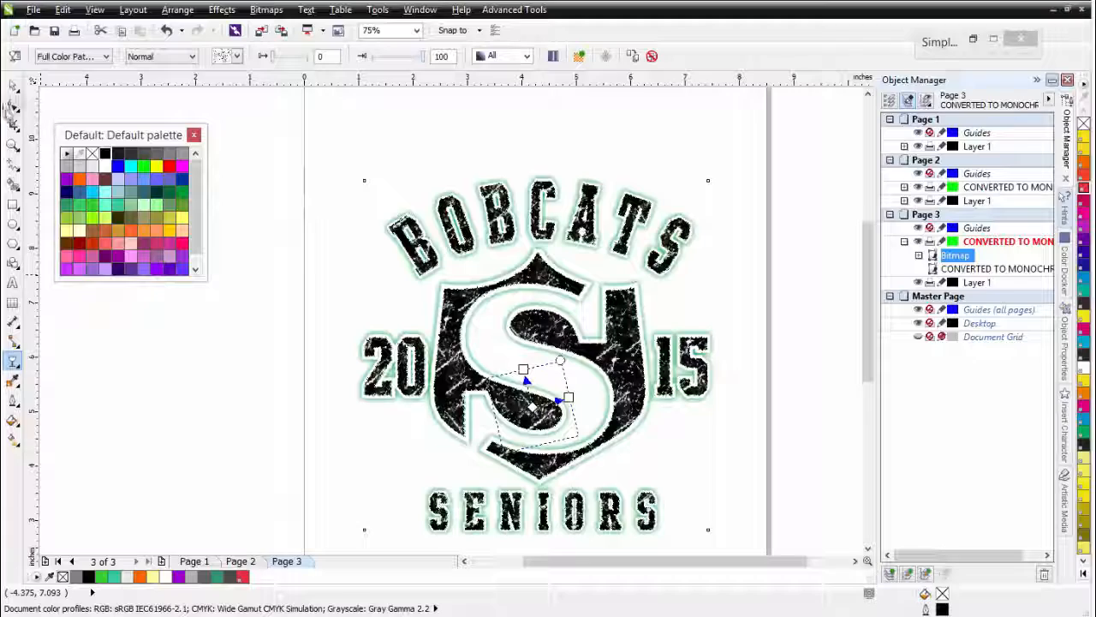
{"action": "left_click", "coordinate": [13, 86]}
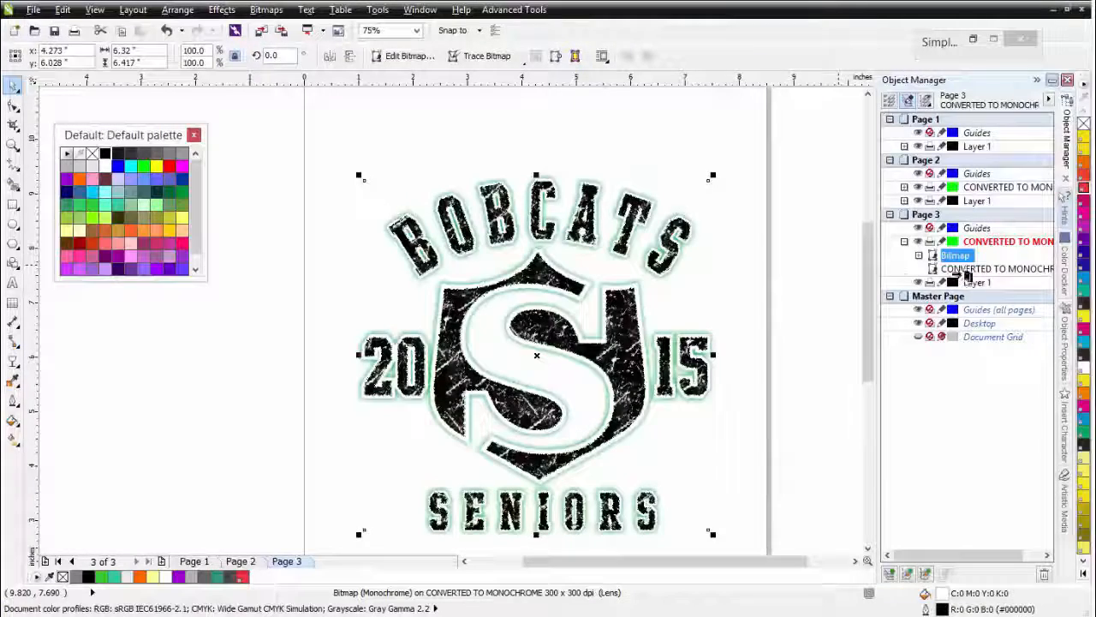
Move the textured bitmap below the green shaded edges in the stacking order and recolor it white
{"action": "left_click_drag", "start_coordinate": [961, 279], "coordinate": [962, 276]}
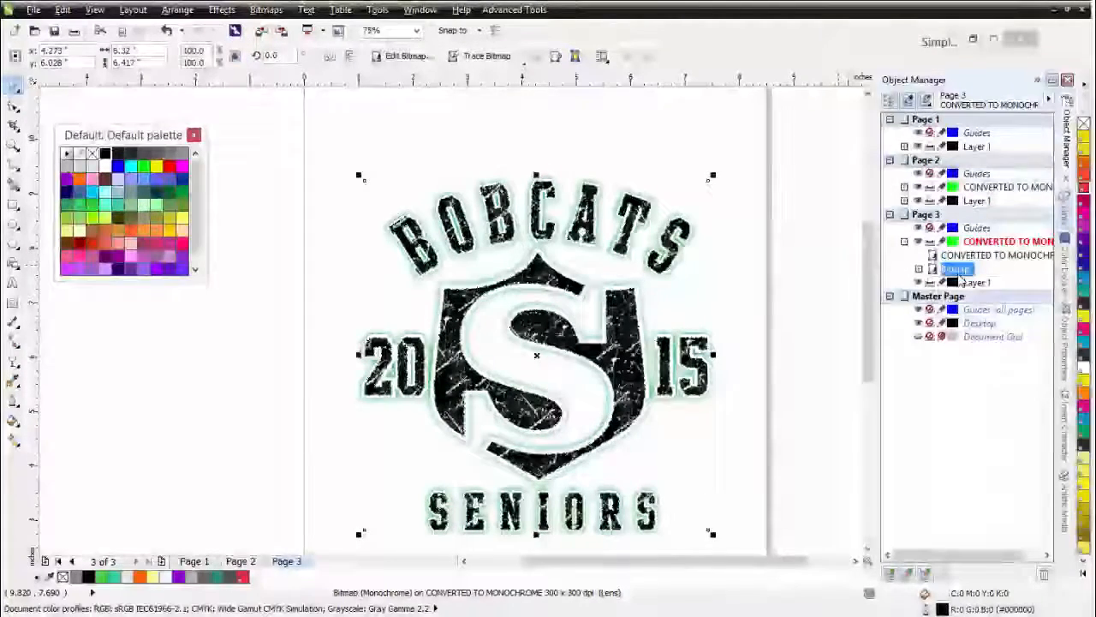
{"action": "left_click", "coordinate": [104, 167]}
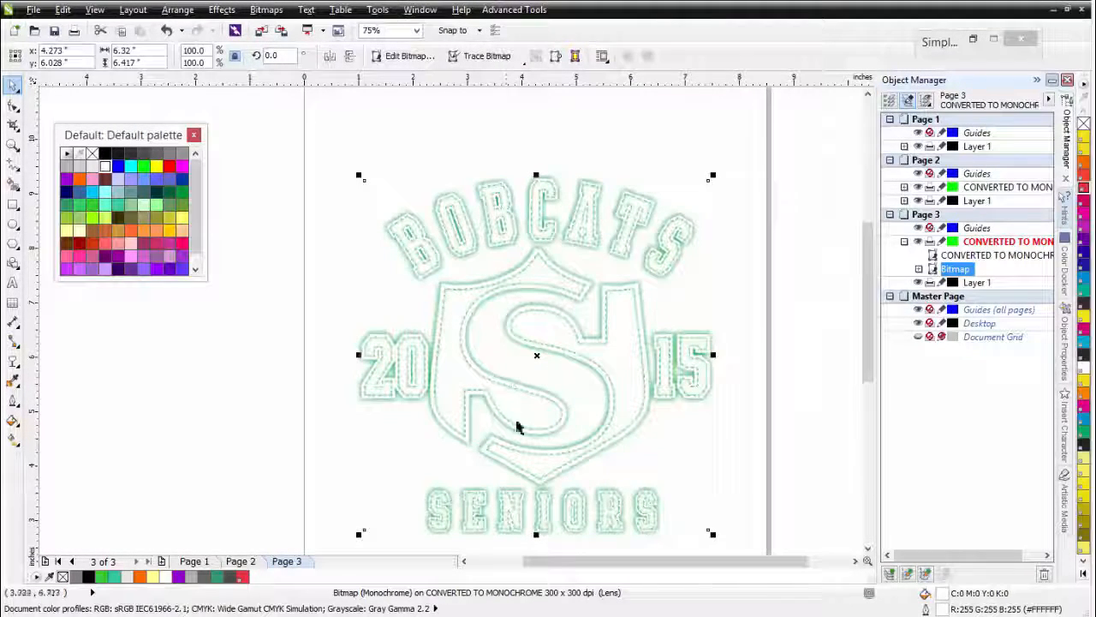
Group the white textured bitmap with the green shaded edges and launch DesignBase, declining its update
{"action": "left_click_drag", "start_coordinate": [783, 139], "coordinate": [281, 524]}
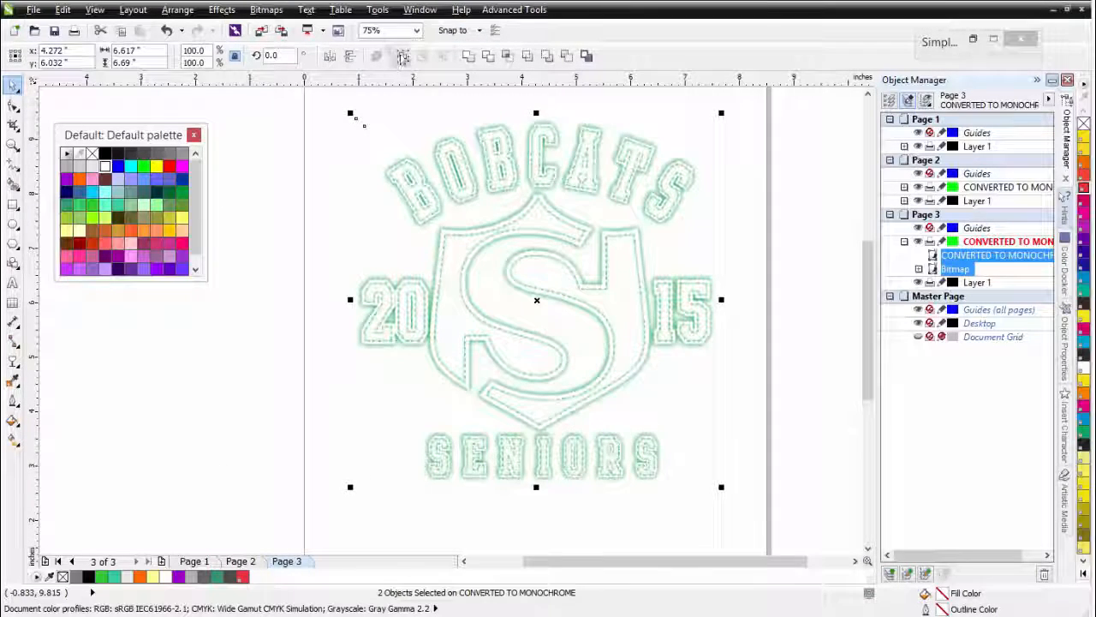
{"action": "left_click", "coordinate": [404, 60]}
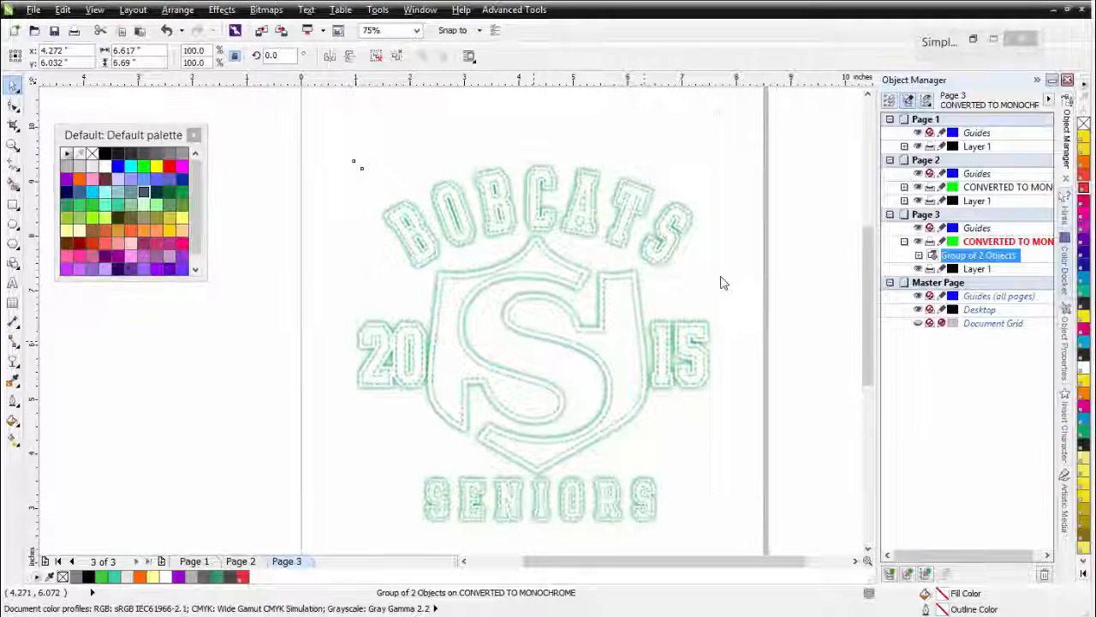
{"action": "left_click", "coordinate": [517, 9]}
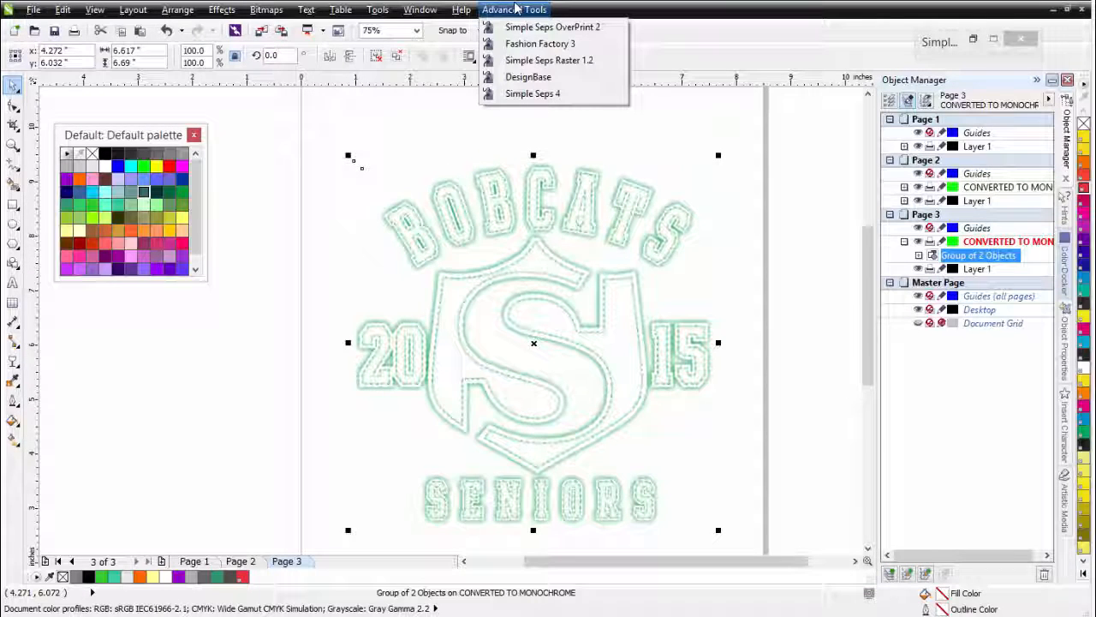
{"action": "left_click", "coordinate": [528, 79]}
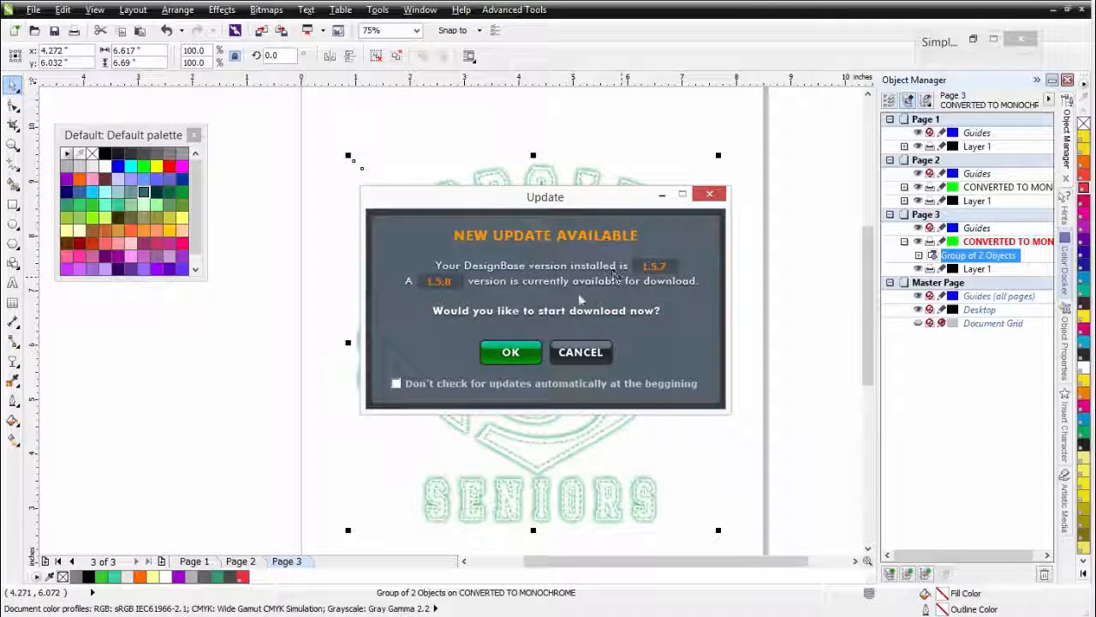
{"action": "left_click", "coordinate": [581, 358]}
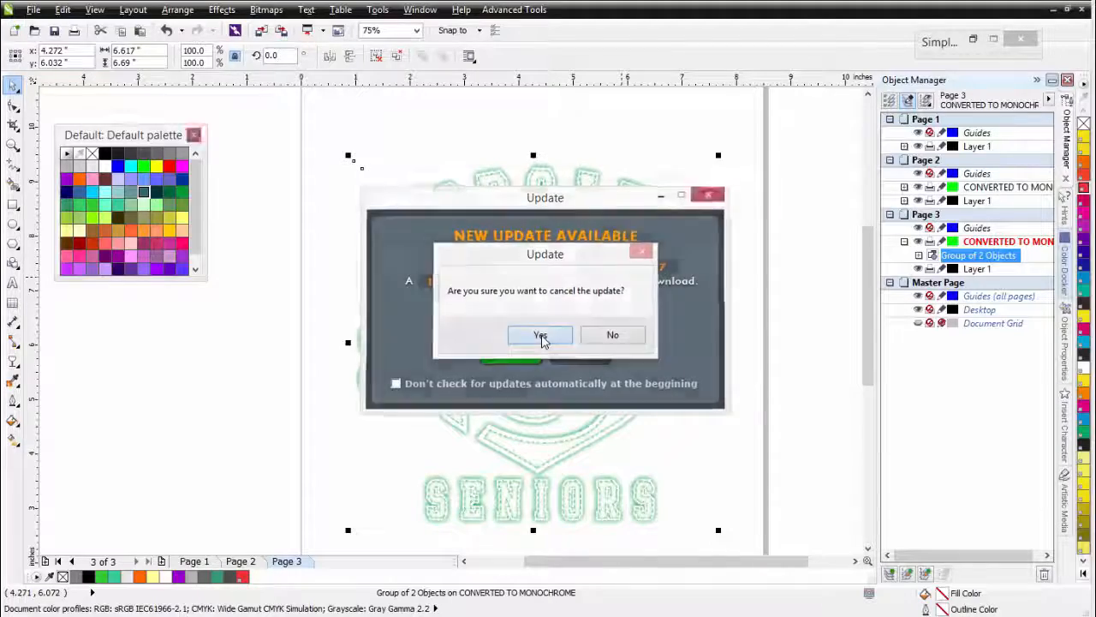
{"action": "left_click", "coordinate": [539, 338]}
{"action": "left_click_drag", "start_coordinate": [135, 2], "coordinate": [822, 10]}
Place the grouped logo on the Men T-shirt comp as a full front comp, and minimize DesignBase
{"action": "left_click", "coordinate": [836, 87]}
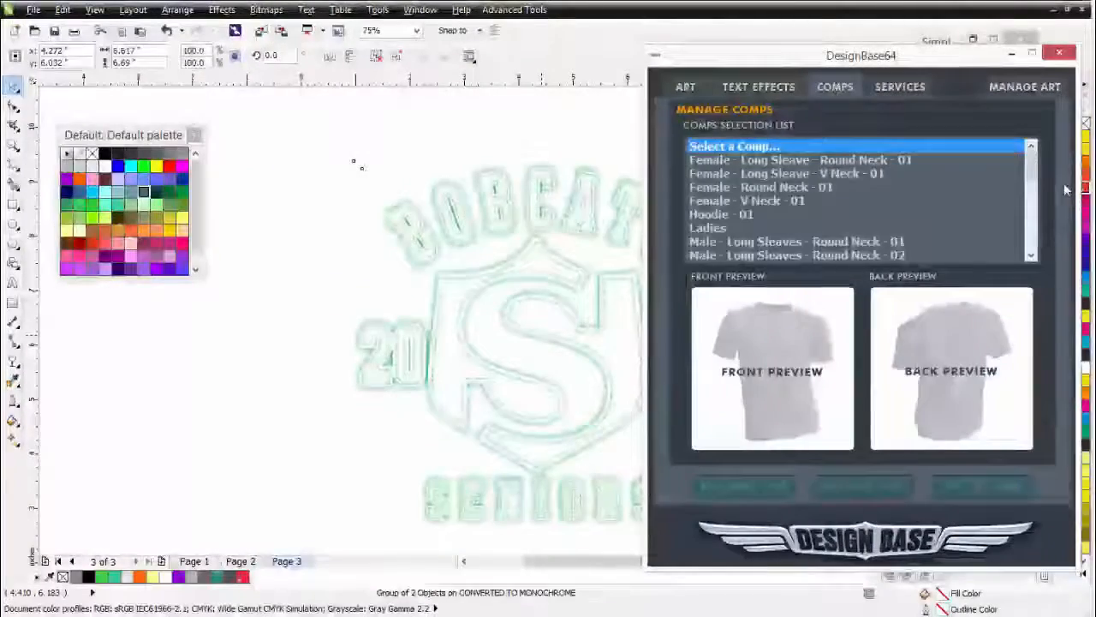
{"action": "left_click_drag", "start_coordinate": [1033, 163], "coordinate": [1032, 215]}
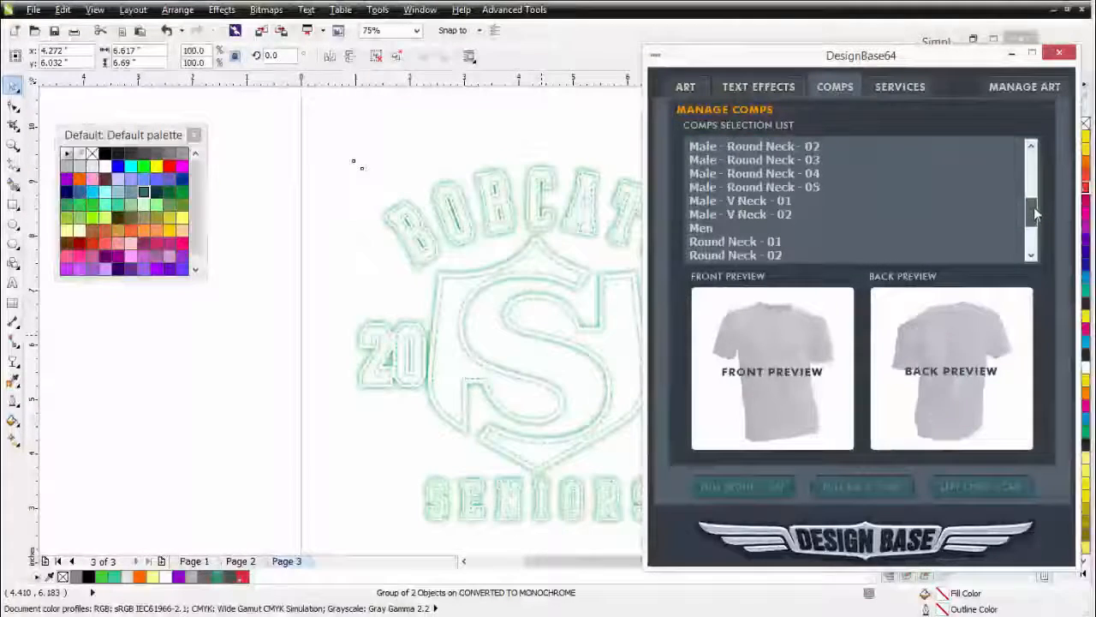
{"action": "left_click", "coordinate": [696, 230]}
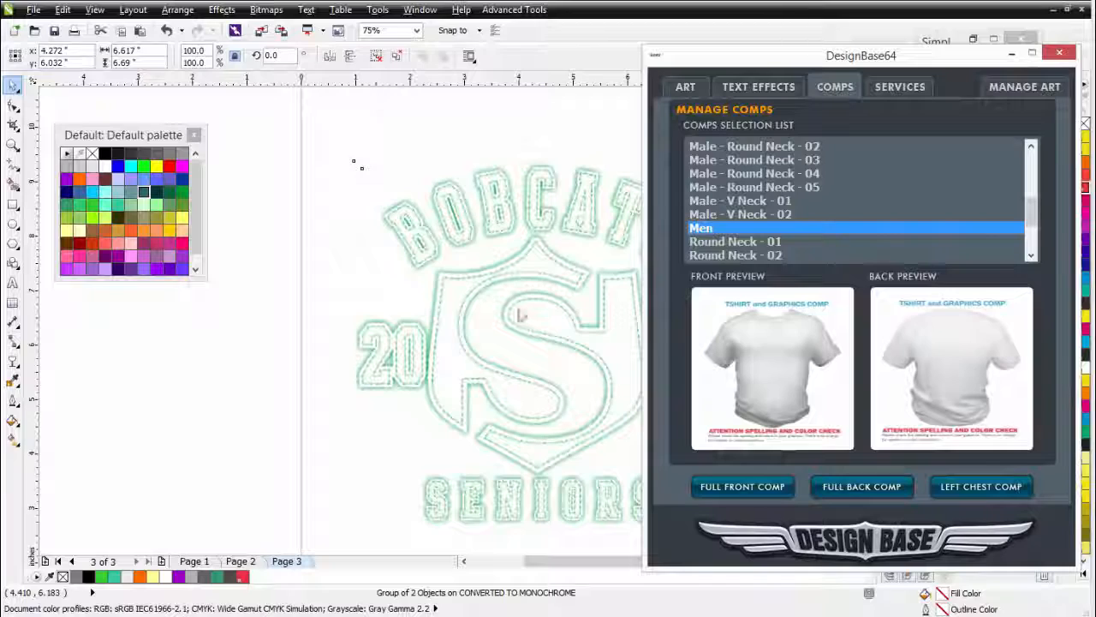
{"action": "left_click", "coordinate": [743, 486]}
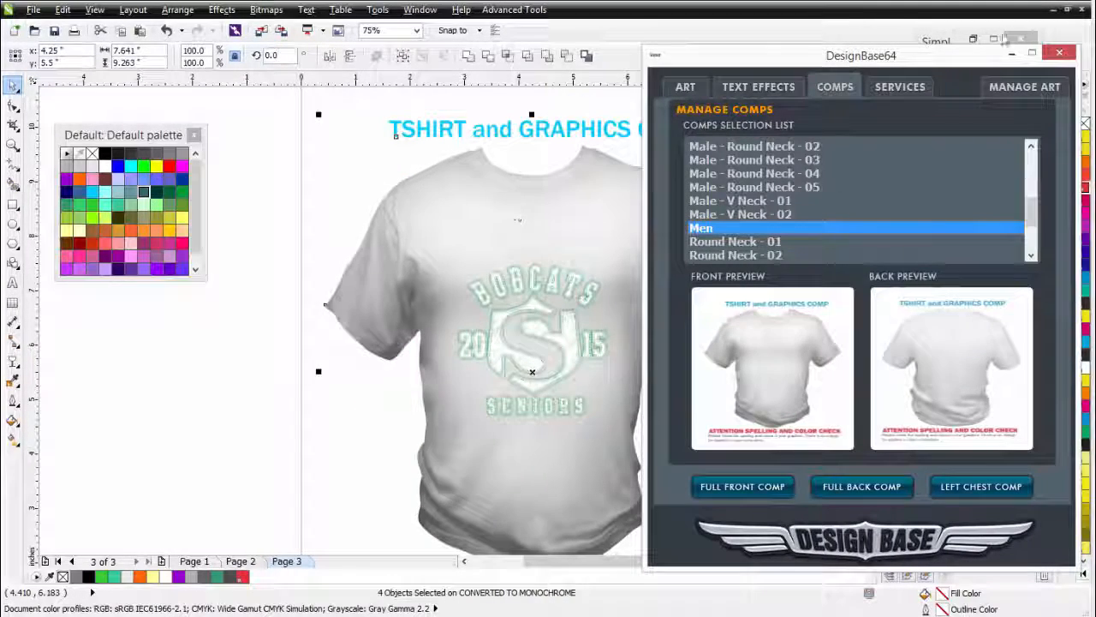
{"action": "left_click", "coordinate": [1011, 53]}
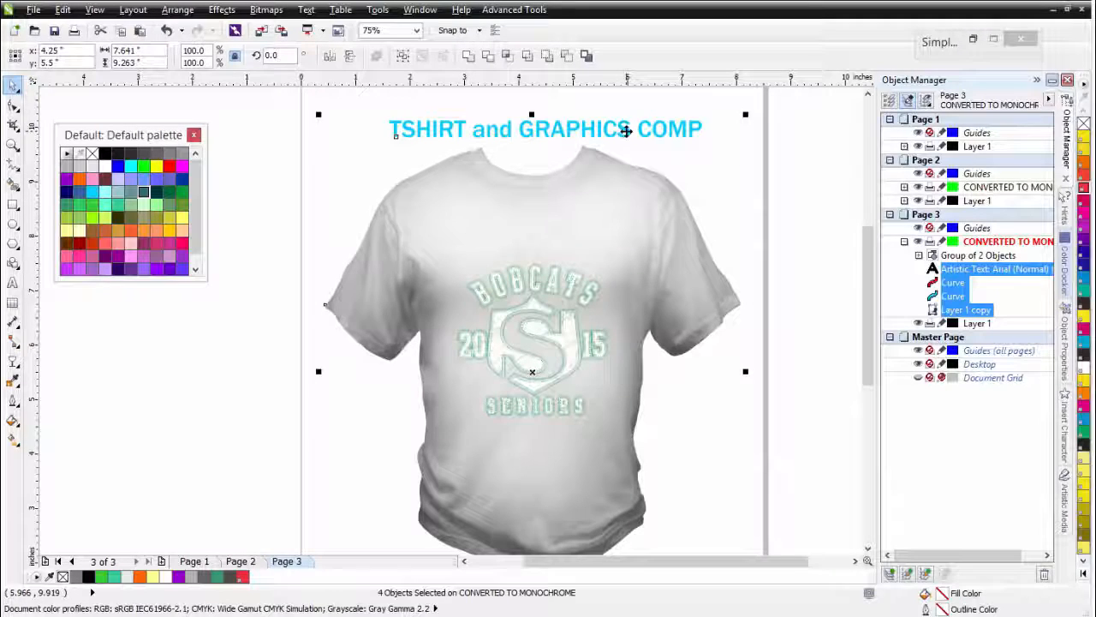
Delete the comp's "TSHIRT and GRAPHICS COMP" heading and the spelling and color check notice below the shirt
{"action": "left_click", "coordinate": [796, 137]}
{"action": "left_click", "coordinate": [689, 130]}
{"action": "key", "text": "Delete"}
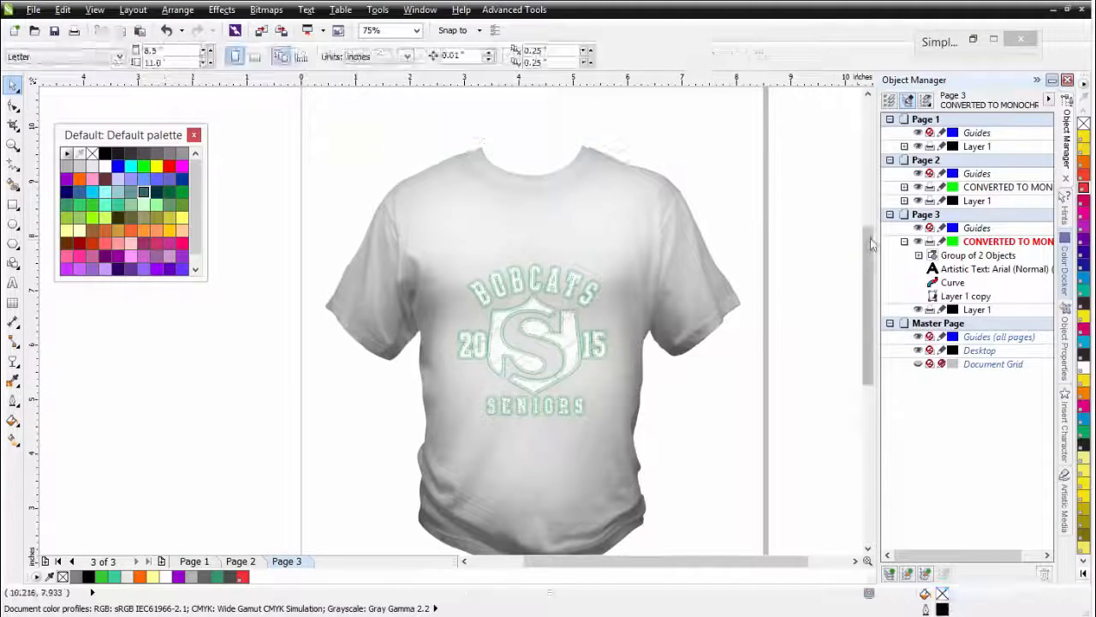
{"action": "left_click_drag", "start_coordinate": [872, 244], "coordinate": [872, 311]}
{"action": "left_click_drag", "start_coordinate": [758, 379], "coordinate": [334, 486]}
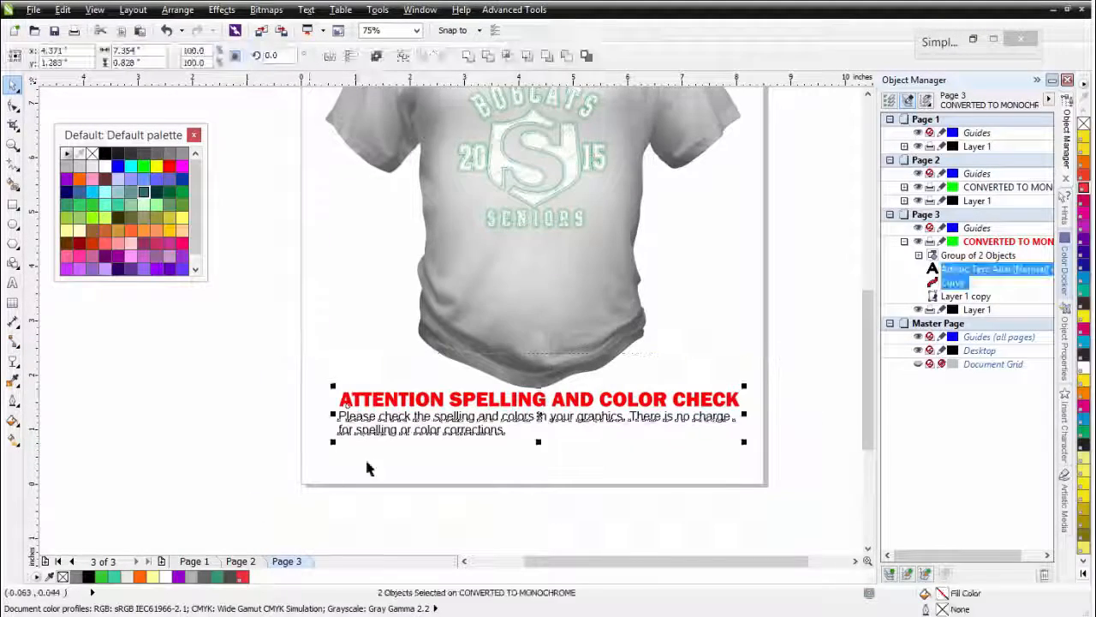
{"action": "key", "text": "Delete"}
Color the shirt bitmap's background green (#33CC66), trying black for its shading and settling on dark green (#006633)
{"action": "left_click", "coordinate": [513, 271]}
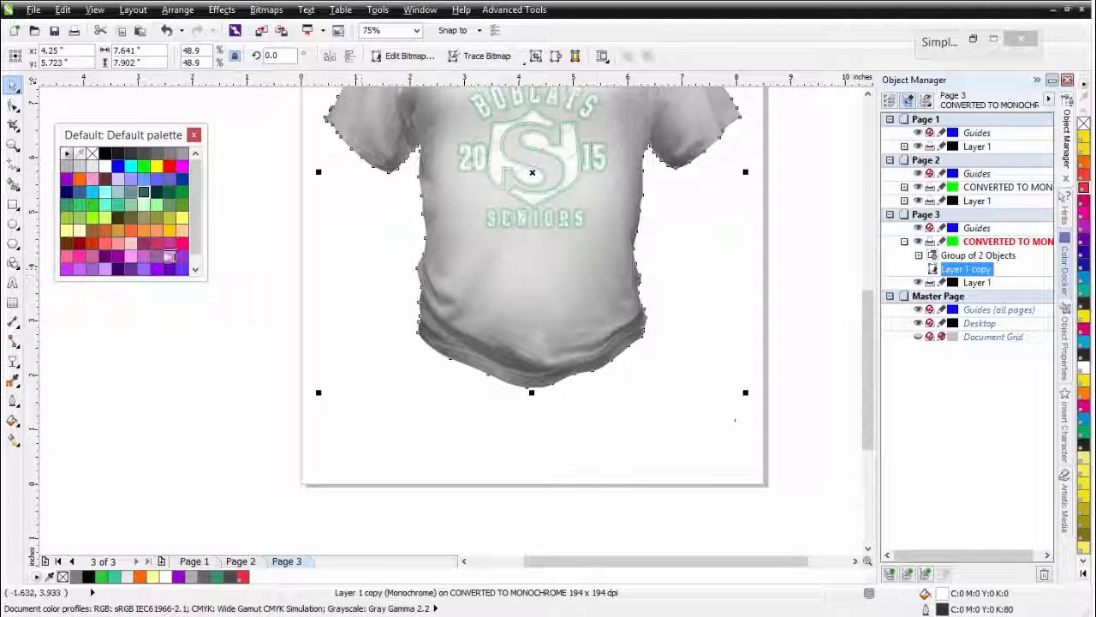
{"action": "left_click", "coordinate": [83, 204]}
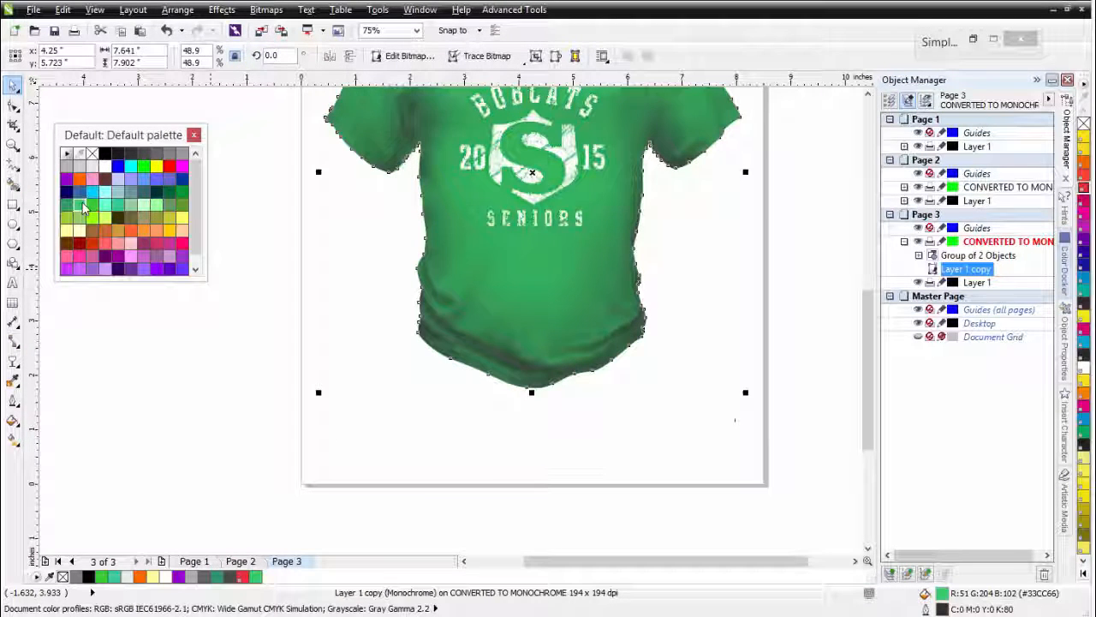
{"action": "left_click_drag", "start_coordinate": [871, 331], "coordinate": [871, 255]}
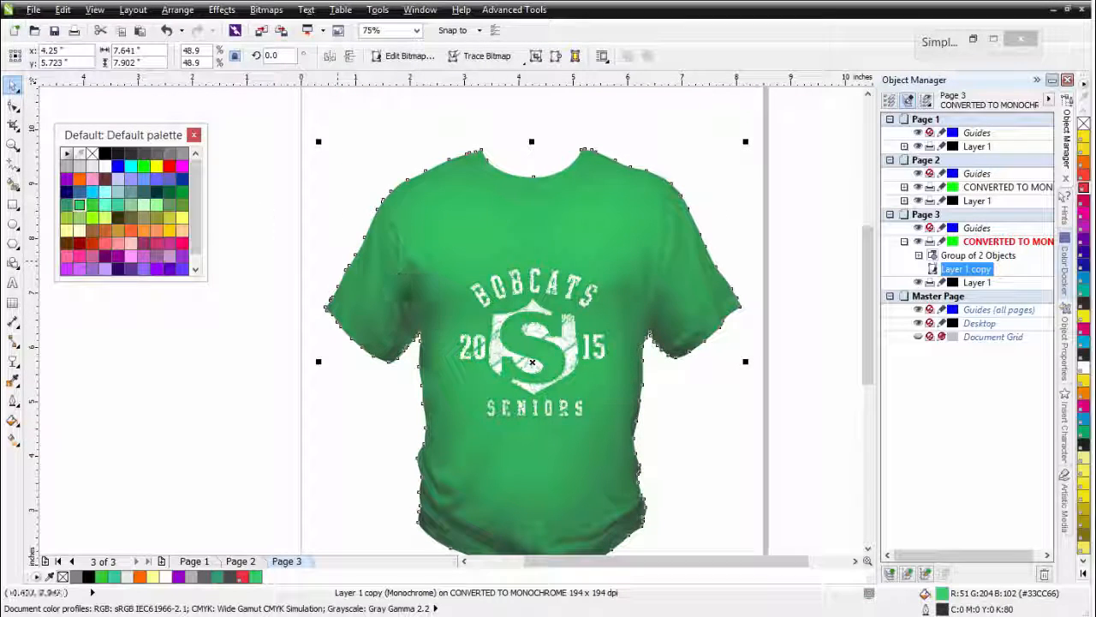
{"action": "right_click", "coordinate": [104, 153]}
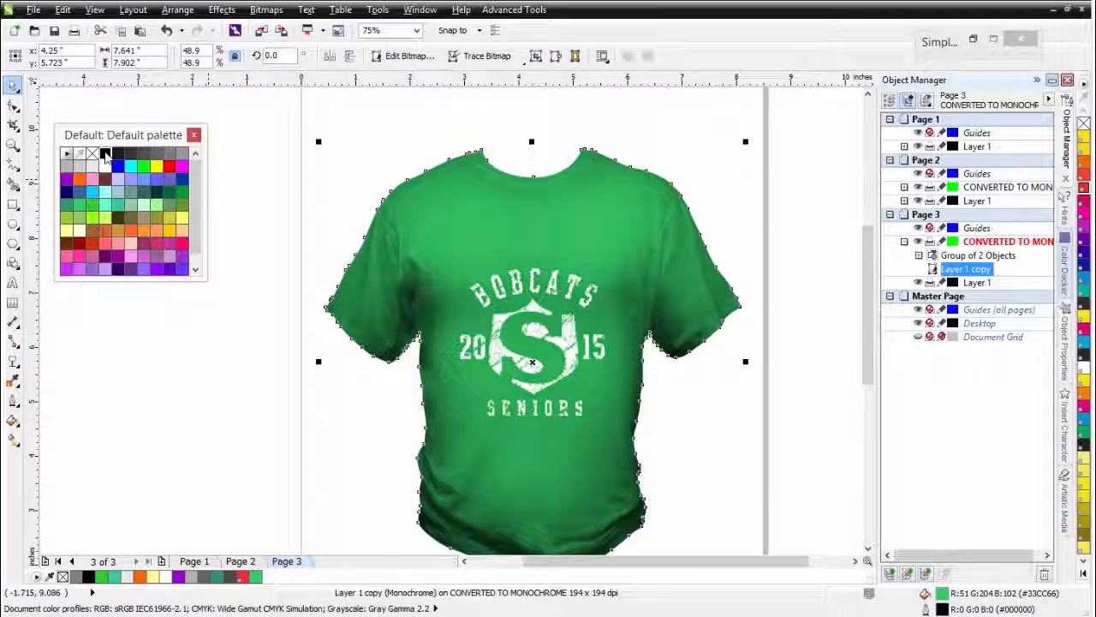
{"action": "right_click", "coordinate": [170, 193]}
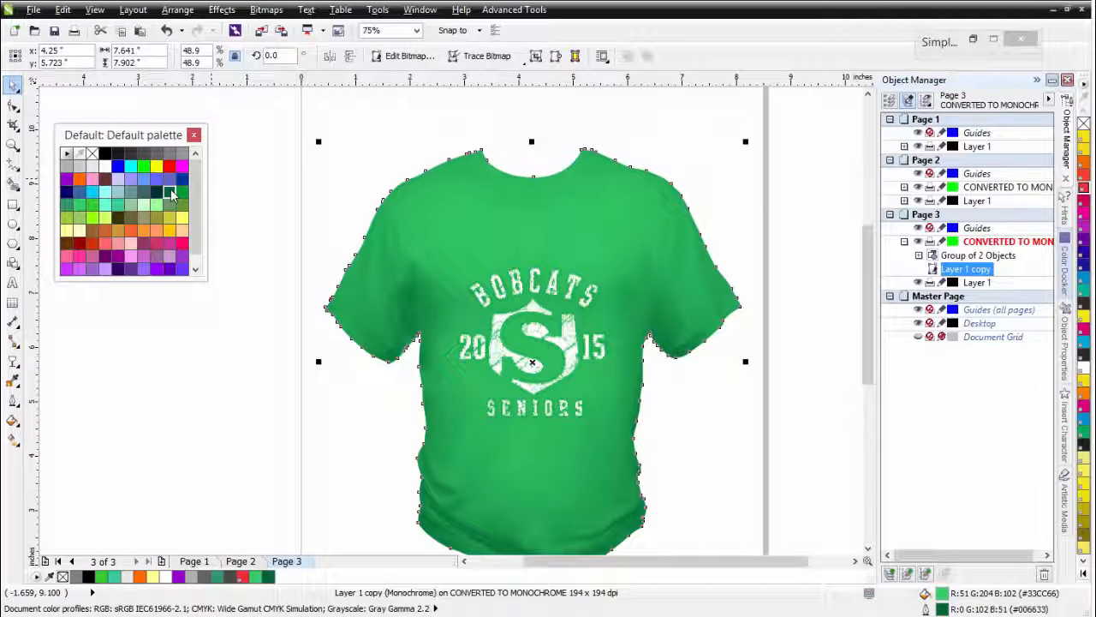
Darken the shirt bitmap's shading color, trying teal green (#00665B) and settling on very dark green (#003C2E)
{"action": "left_click", "coordinate": [170, 192]}
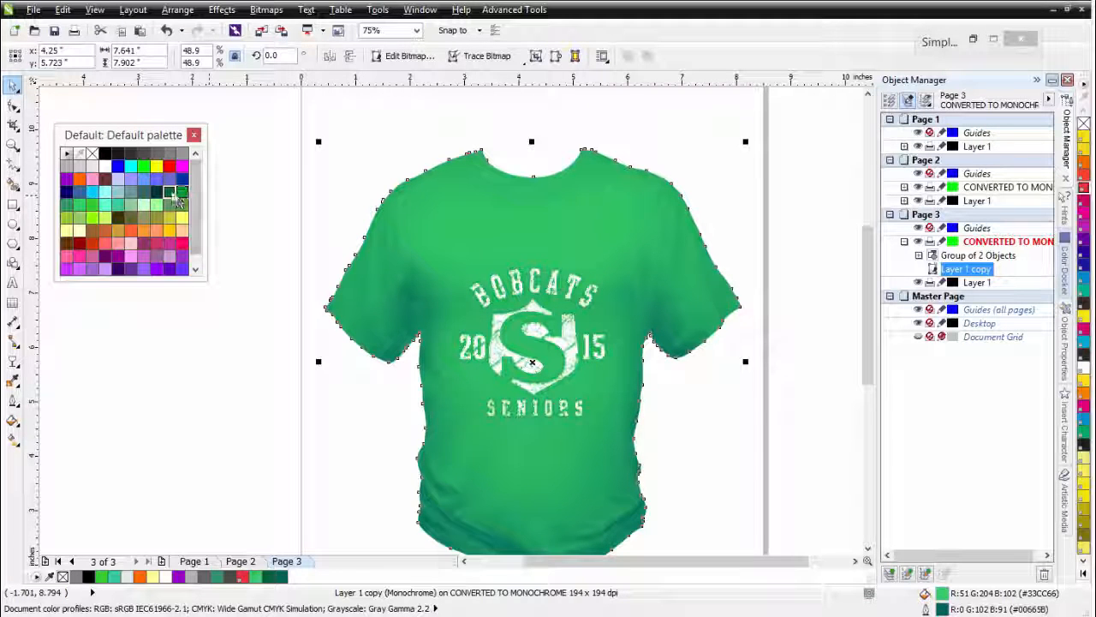
{"action": "left_click", "coordinate": [174, 196]}
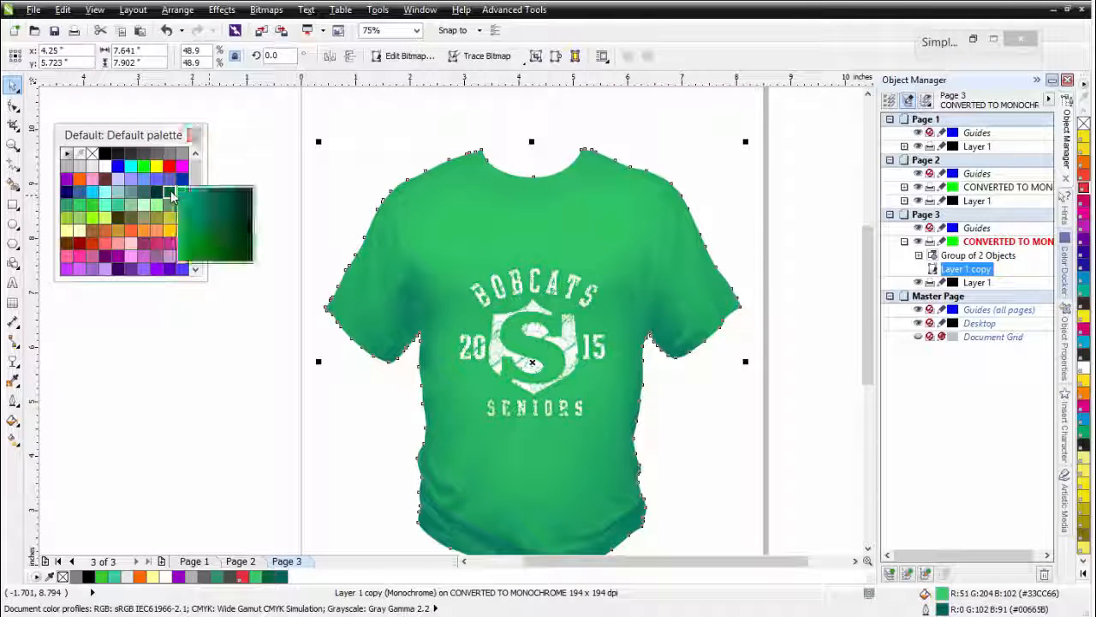
{"action": "left_click", "coordinate": [239, 214]}
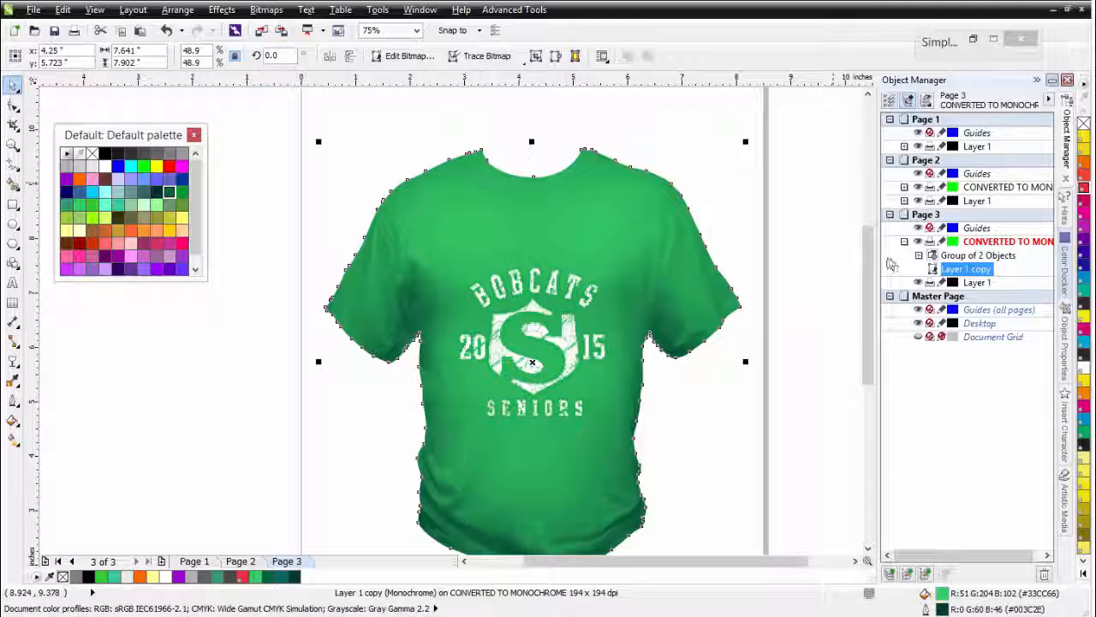
Move the grouped BOBCATS logo slightly higher on the shirt's chest and ungroup it
{"action": "left_click", "coordinate": [765, 293]}
{"action": "left_click_drag", "start_coordinate": [729, 257], "coordinate": [360, 471]}
{"action": "left_click_drag", "start_coordinate": [563, 341], "coordinate": [562, 305]}
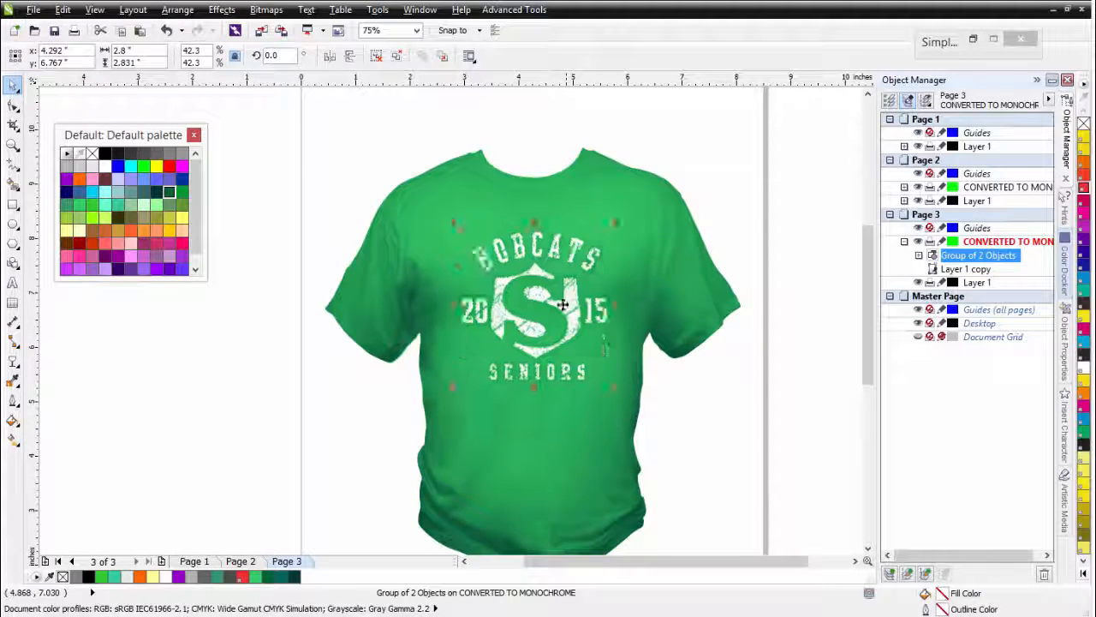
{"action": "left_click", "coordinate": [396, 55]}
{"action": "left_click", "coordinate": [229, 234]}
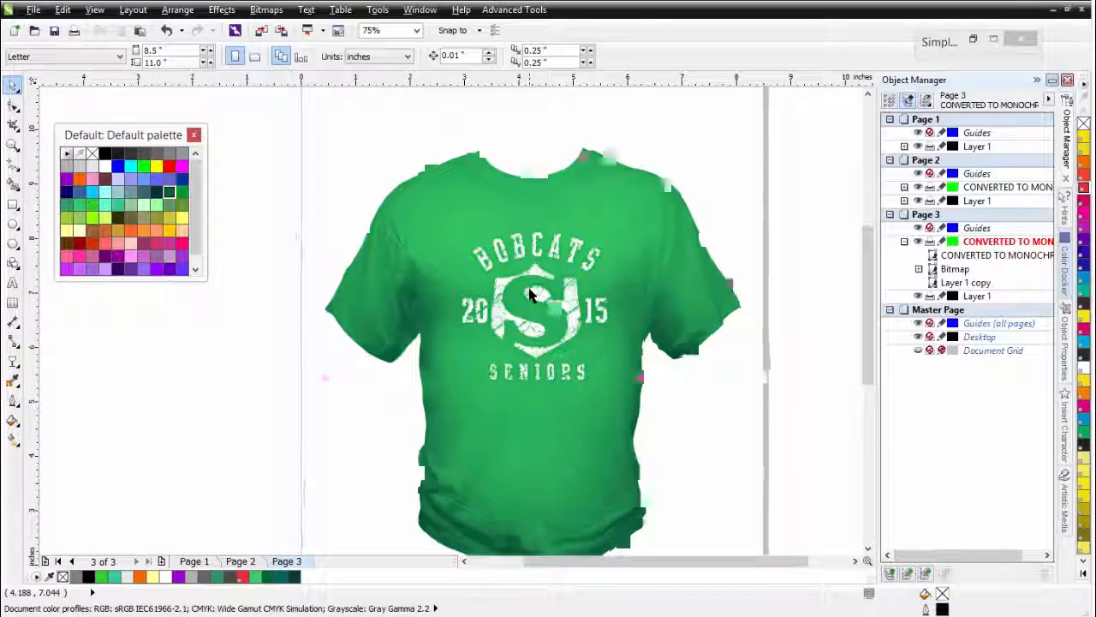
Recolor the logo's shaded-edge bitmap dark green (#006633) and paste a duplicate of it directly on top to strengthen the shading
{"action": "left_click", "coordinate": [529, 294]}
{"action": "scroll", "coordinate": [530, 292], "scroll_direction": "up", "scroll_amount": 2}
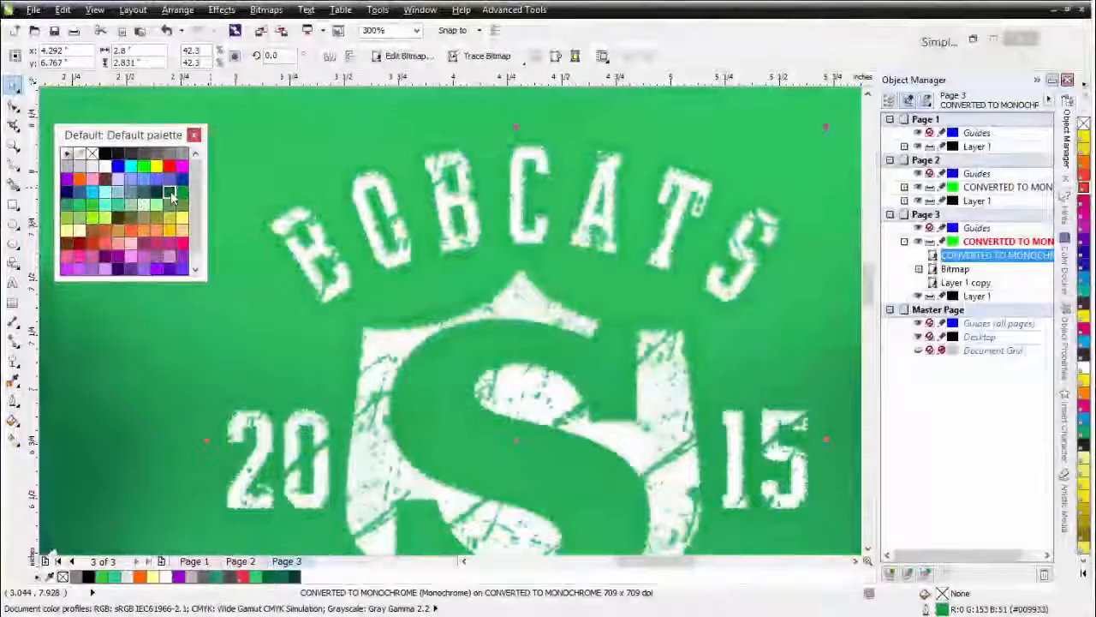
{"action": "left_click", "coordinate": [170, 193]}
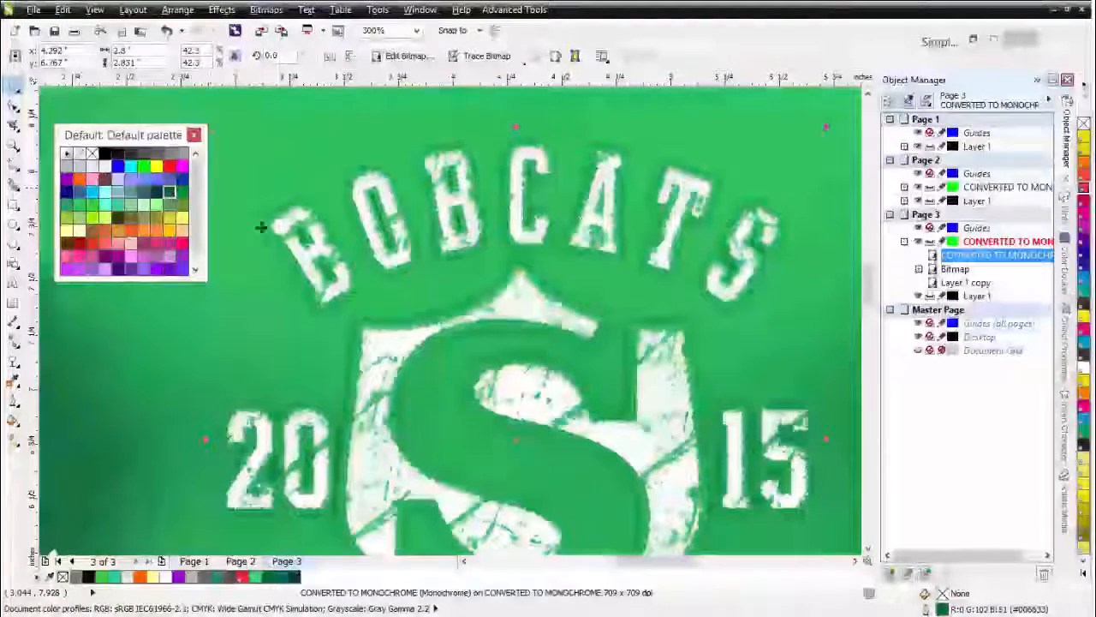
{"action": "scroll", "coordinate": [467, 330], "scroll_direction": "down", "scroll_amount": 2}
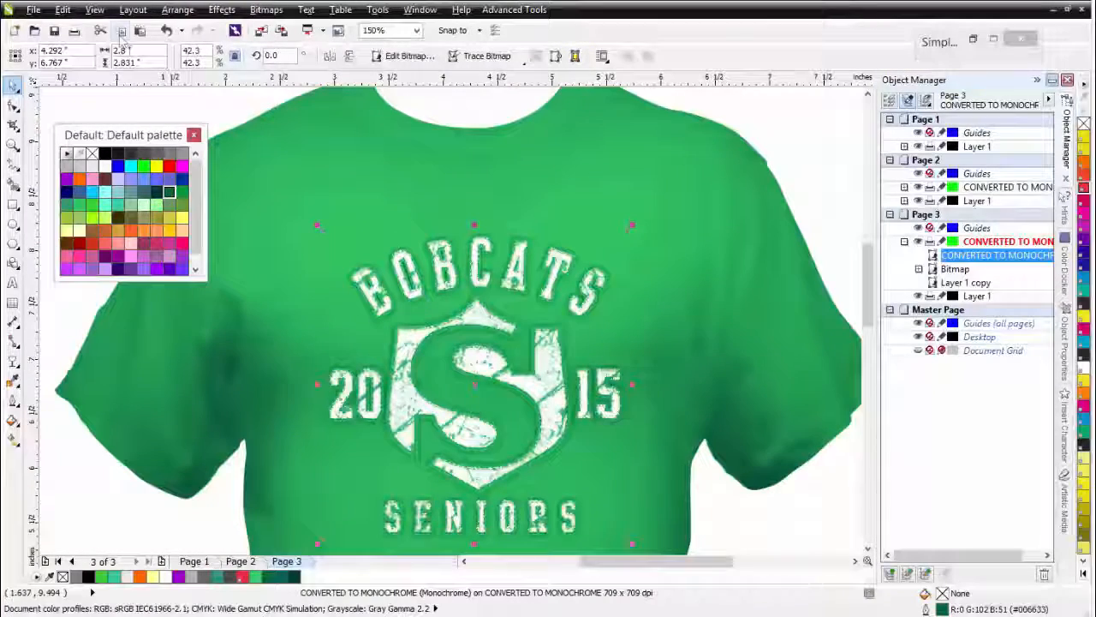
{"action": "left_click", "coordinate": [123, 32]}
{"action": "left_click", "coordinate": [144, 35]}
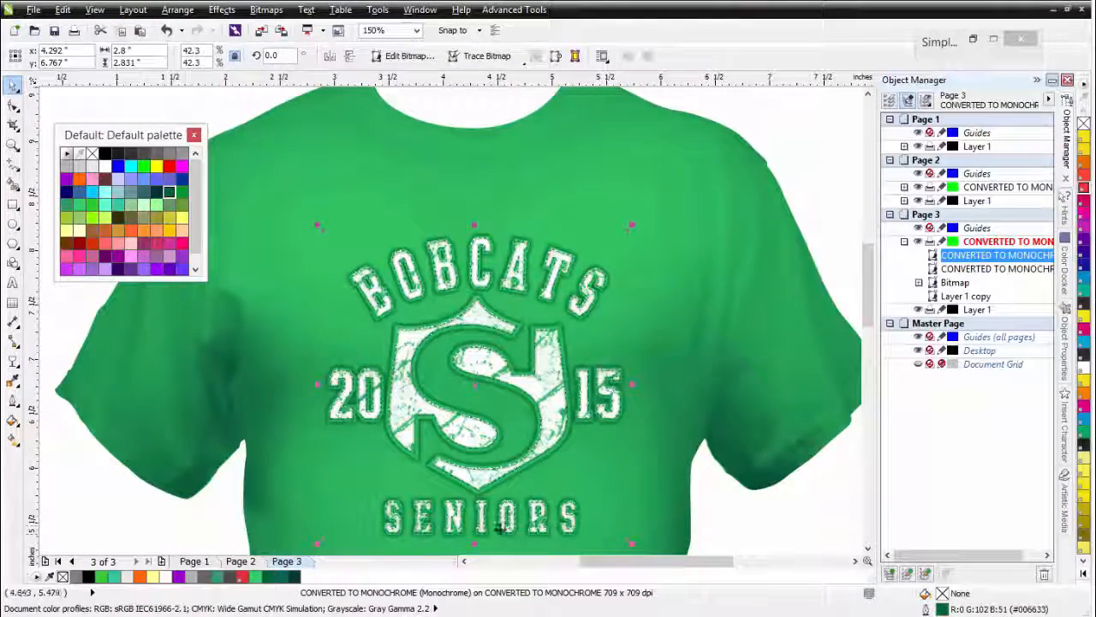
{"action": "scroll", "coordinate": [457, 465], "scroll_direction": "down", "scroll_amount": 2}
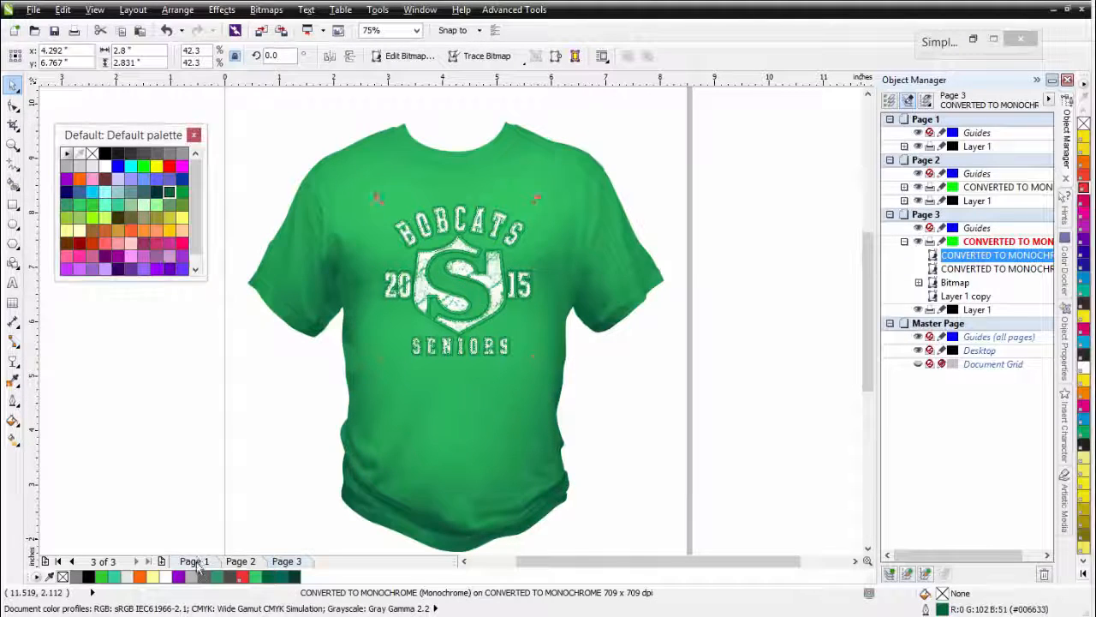
Copy the black-filled BOBCATS logo curve without an outline from Page 1
{"action": "left_click", "coordinate": [195, 564]}
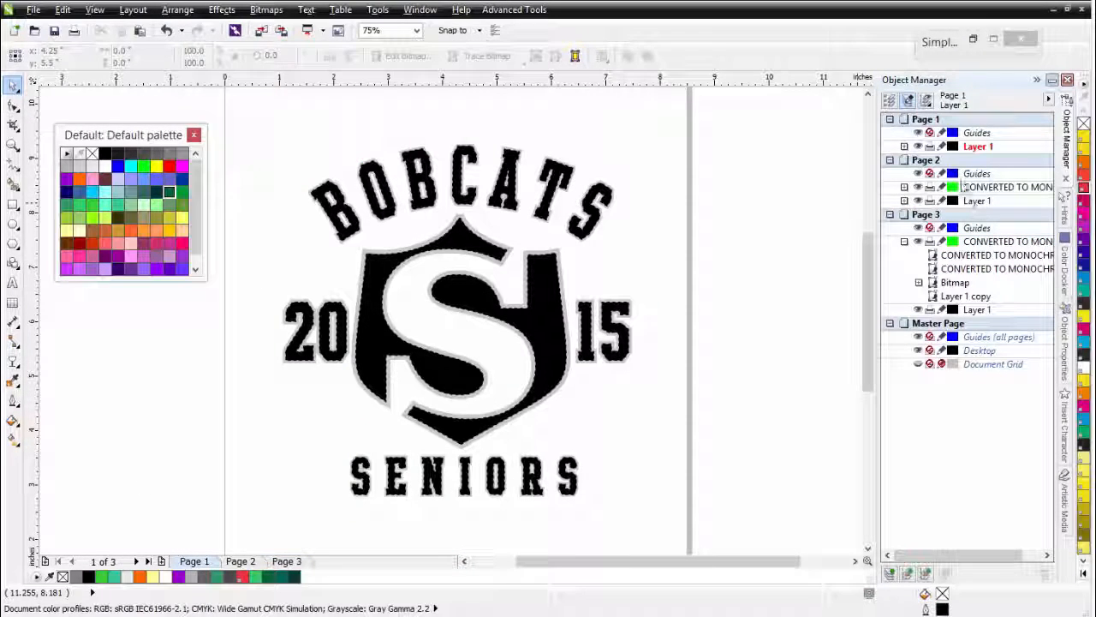
{"action": "left_click", "coordinate": [482, 255]}
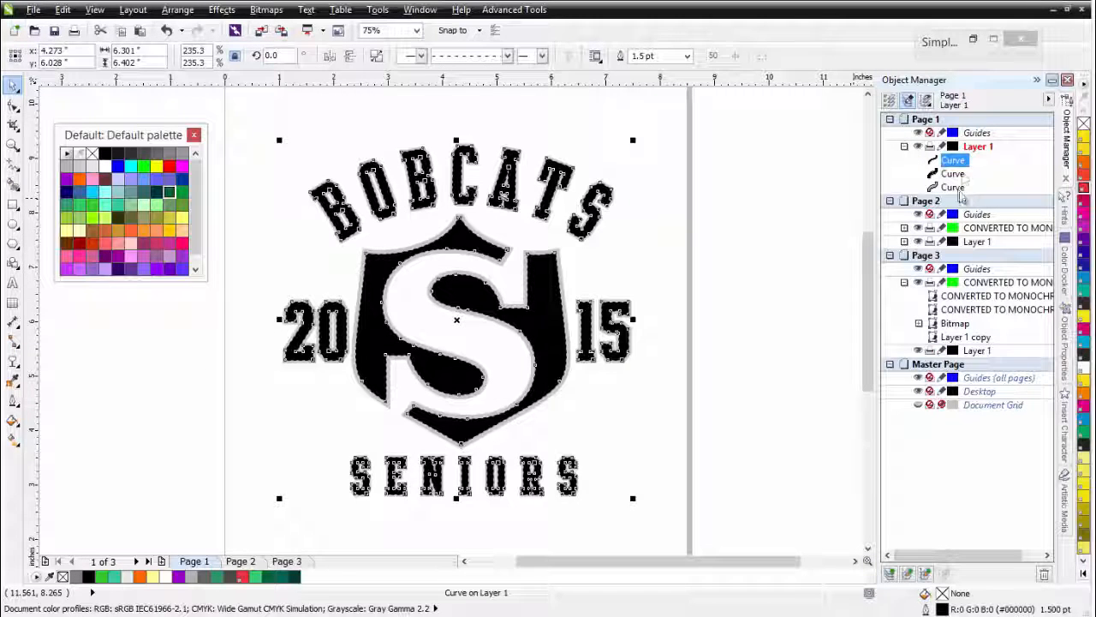
{"action": "left_click", "coordinate": [964, 176]}
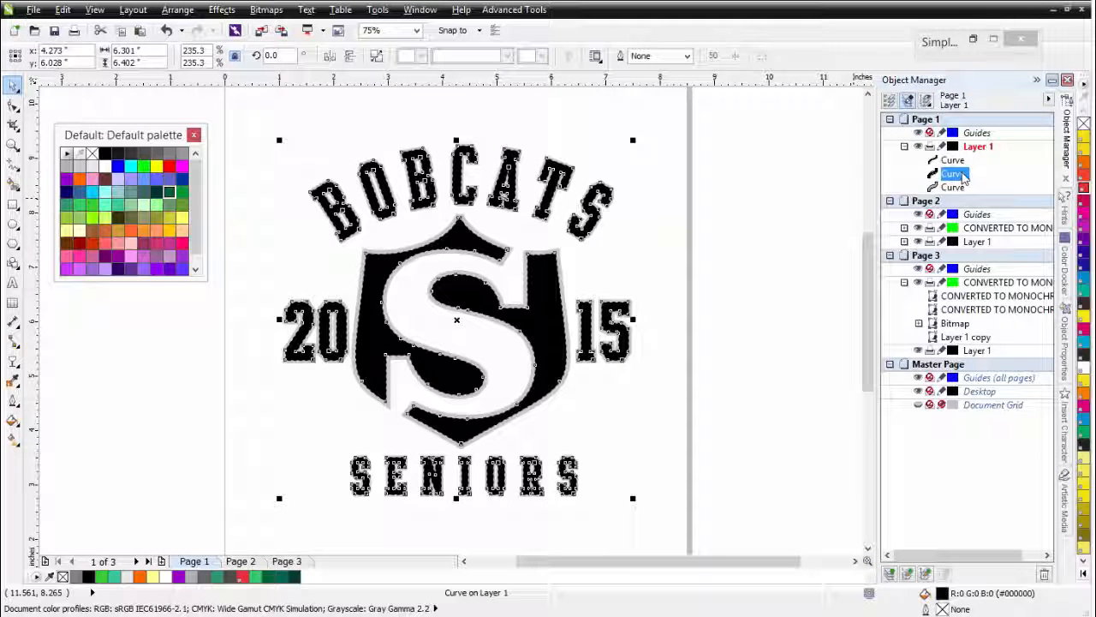
{"action": "left_click", "coordinate": [122, 33]}
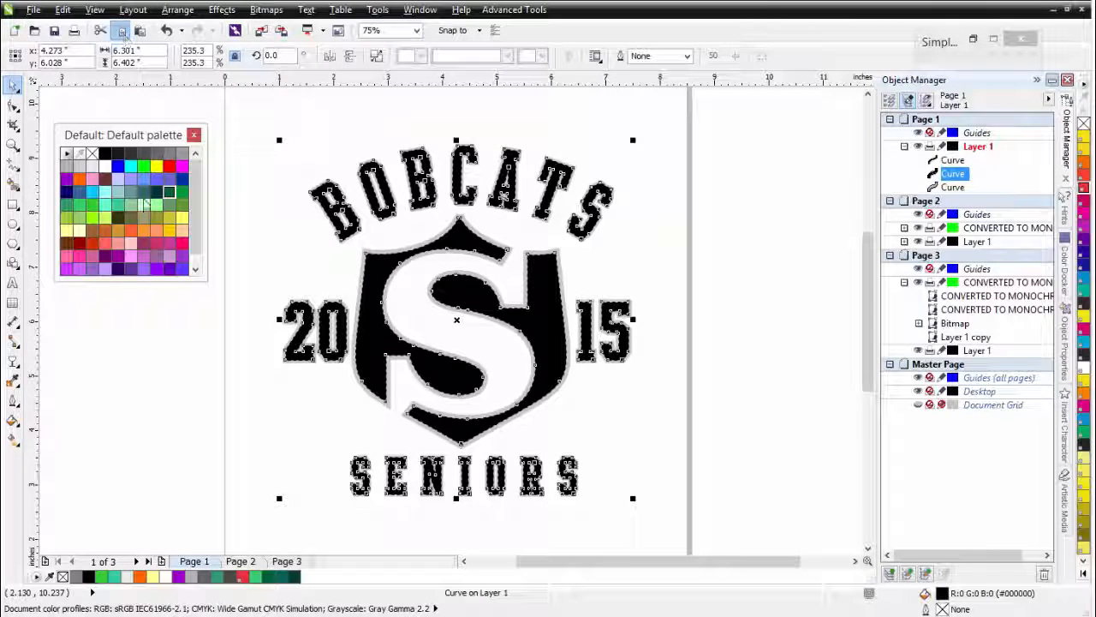
Duplicate the green shirt bitmap on Page 3, placing the blank copy beside the original shirt
{"action": "left_click", "coordinate": [286, 561]}
{"action": "left_click", "coordinate": [421, 168]}
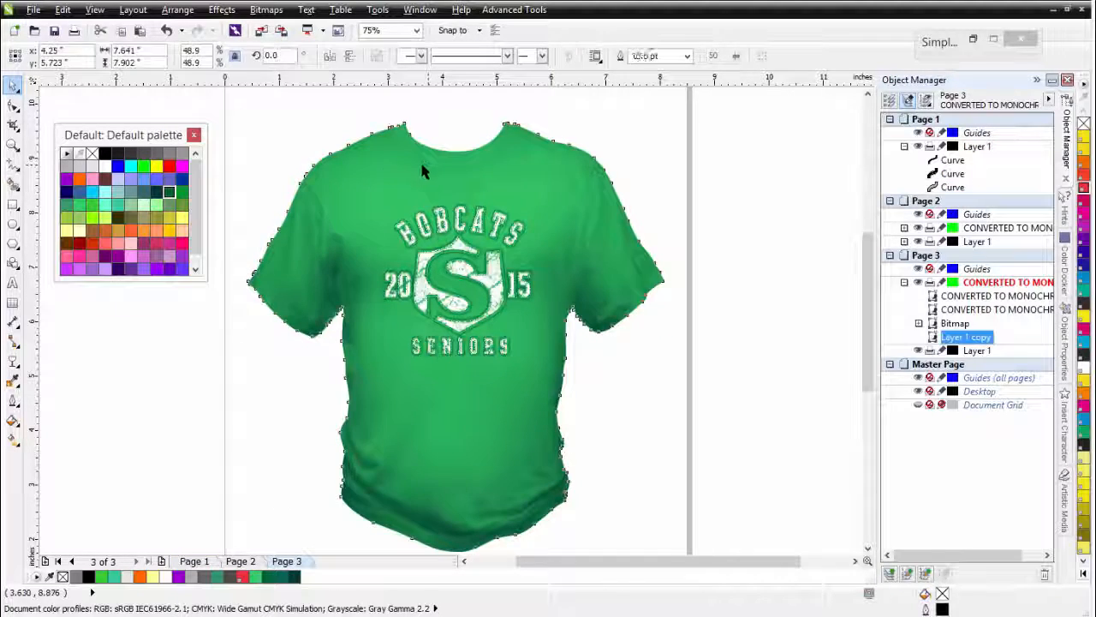
{"action": "left_click_drag", "start_coordinate": [322, 182], "coordinate": [619, 178]}
{"action": "key", "text": "ctrl+z"}
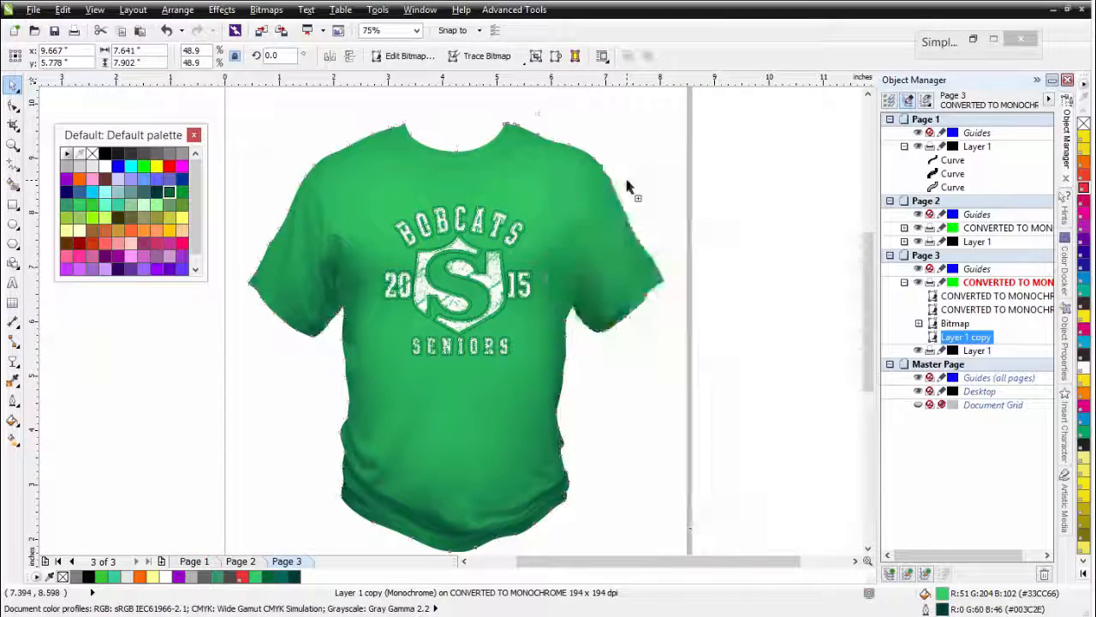
Paste the black logo curve, scale it to about 2.41 by 2.449 inches and position it on the second shirt's chest
{"action": "left_click", "coordinate": [139, 31]}
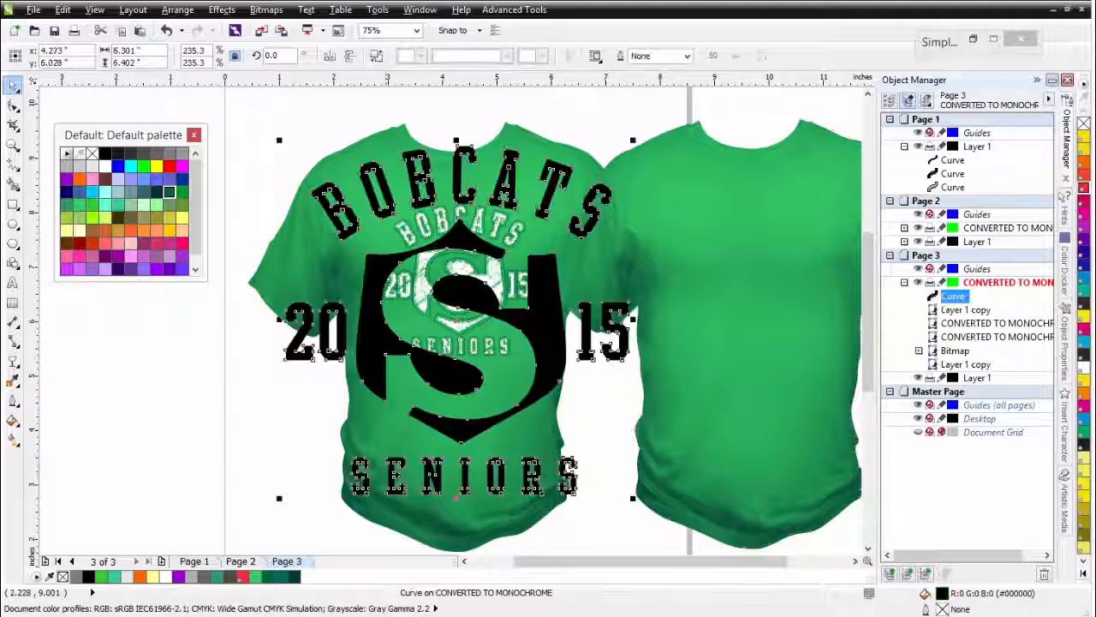
{"action": "left_click_drag", "start_coordinate": [632, 139], "coordinate": [370, 406]}
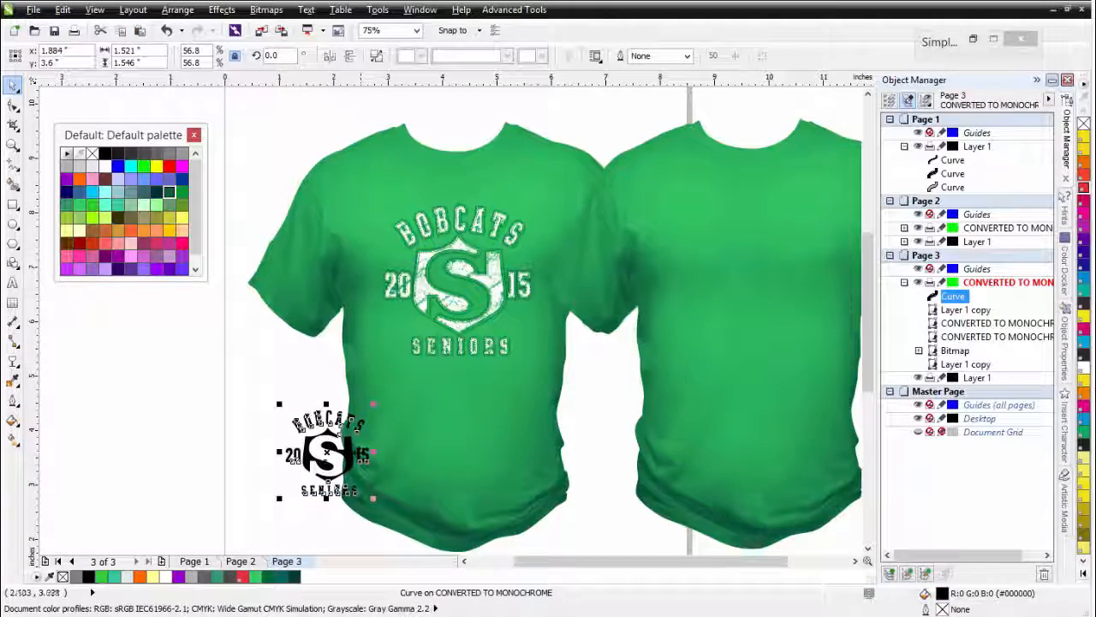
{"action": "left_click_drag", "start_coordinate": [326, 452], "coordinate": [728, 246]}
{"action": "left_click_drag", "start_coordinate": [772, 292], "coordinate": [821, 342]}
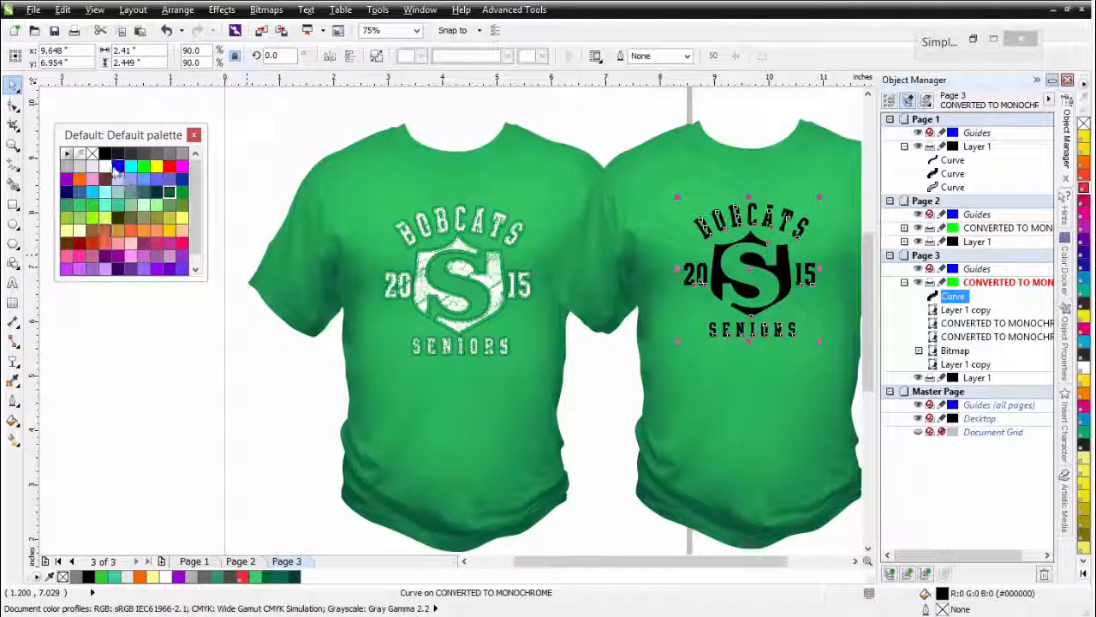
Fill the second shirt's logo with white and remove its outline
{"action": "right_click", "coordinate": [106, 166]}
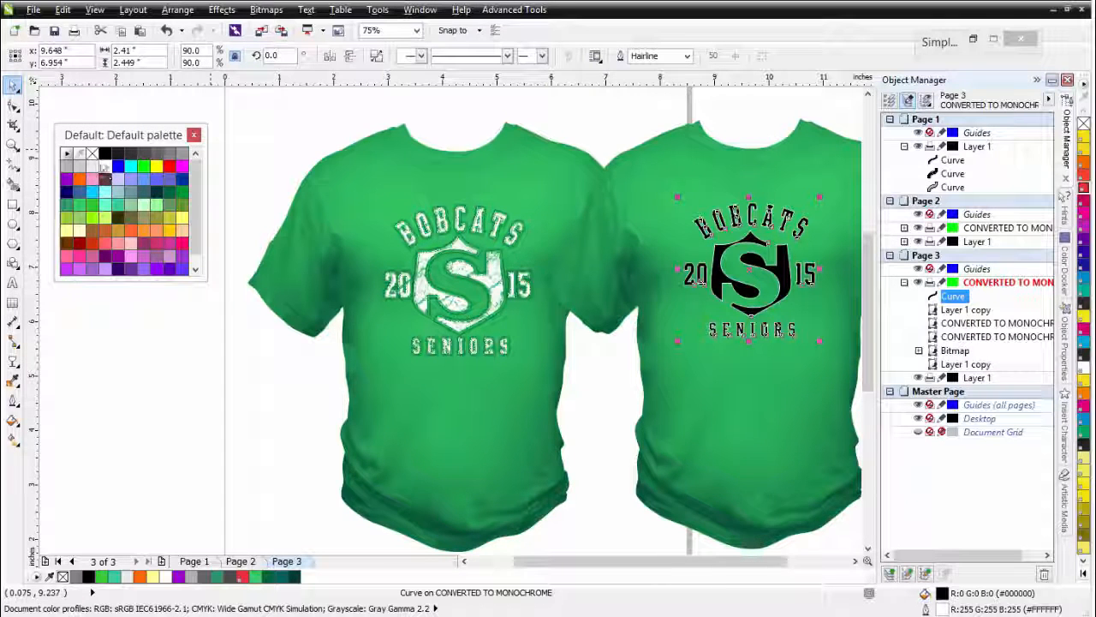
{"action": "left_click", "coordinate": [105, 166]}
{"action": "right_click", "coordinate": [92, 154]}
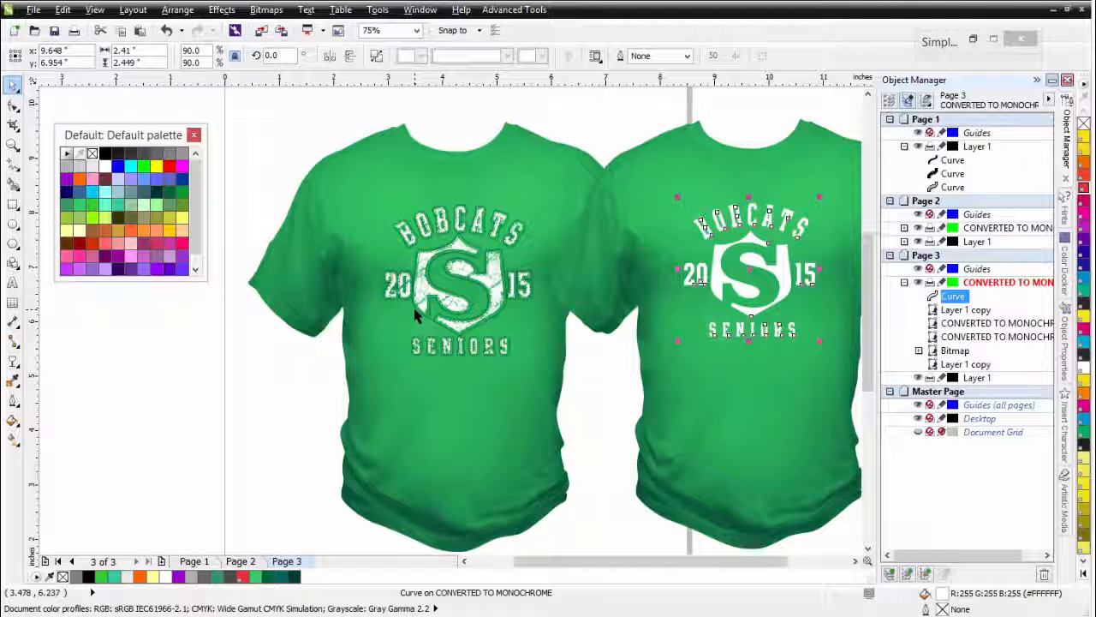
{"action": "scroll", "coordinate": [476, 255], "scroll_direction": "up", "scroll_amount": 2}
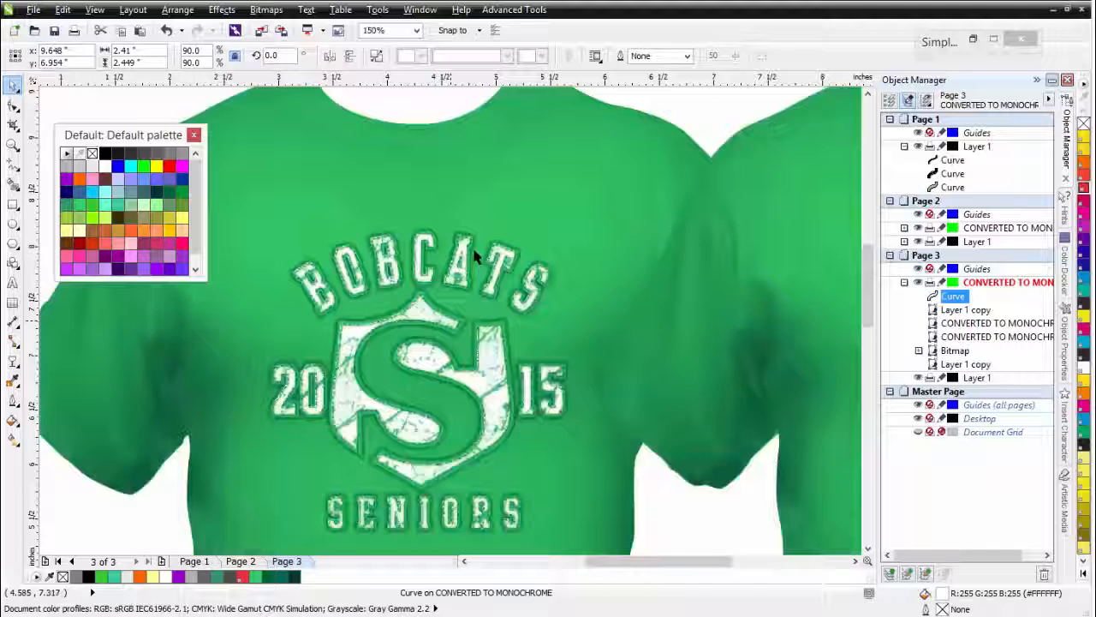
{"action": "scroll", "coordinate": [476, 256], "scroll_direction": "down", "scroll_amount": 2}
{"action": "scroll", "coordinate": [476, 255], "scroll_direction": "up", "scroll_amount": 2}
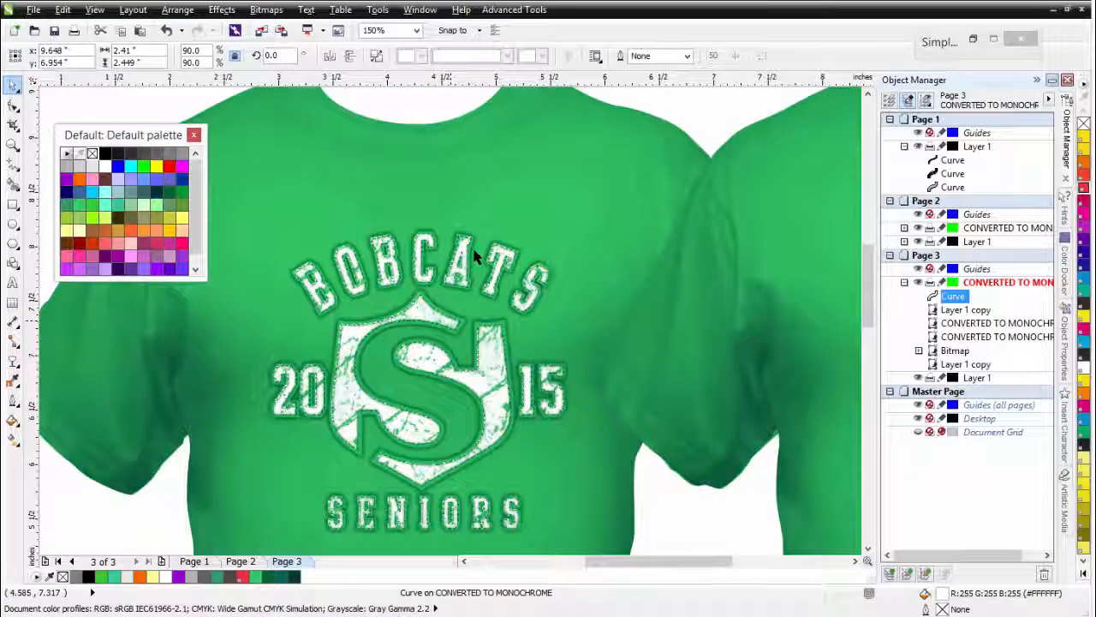
{"action": "scroll", "coordinate": [456, 336], "scroll_direction": "down", "scroll_amount": 2}
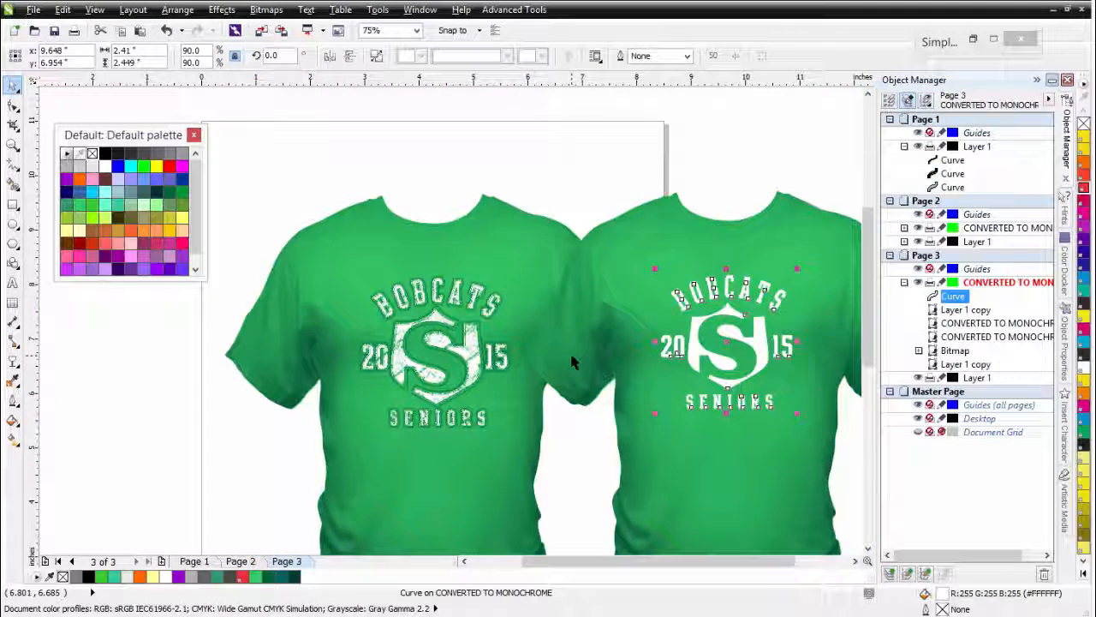